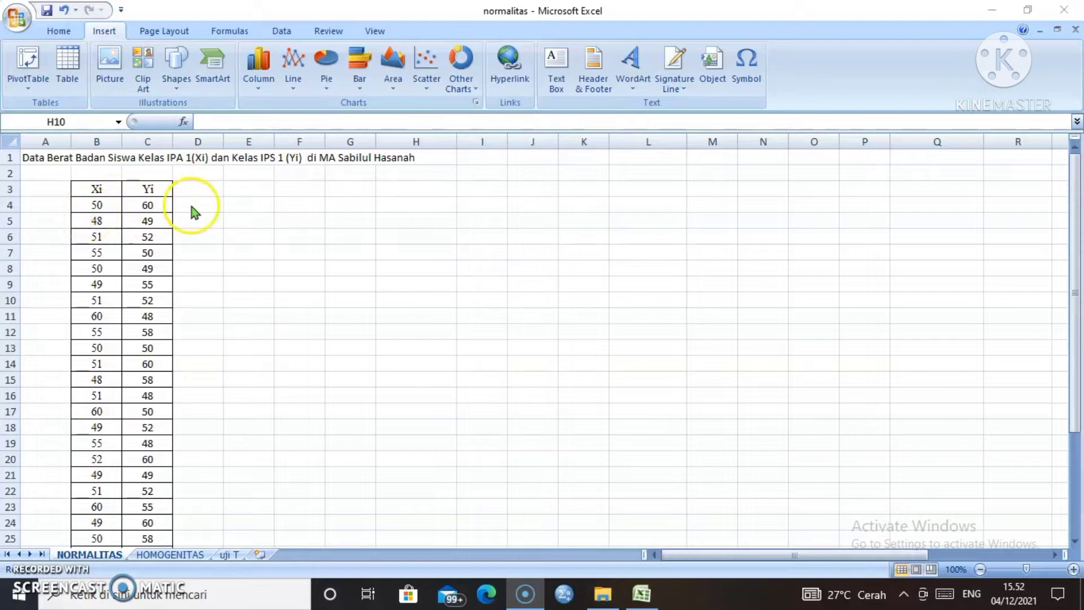
Enter the heading 'URUTKAN DATA' in cell E3, beside the weight data table
click(242, 190)
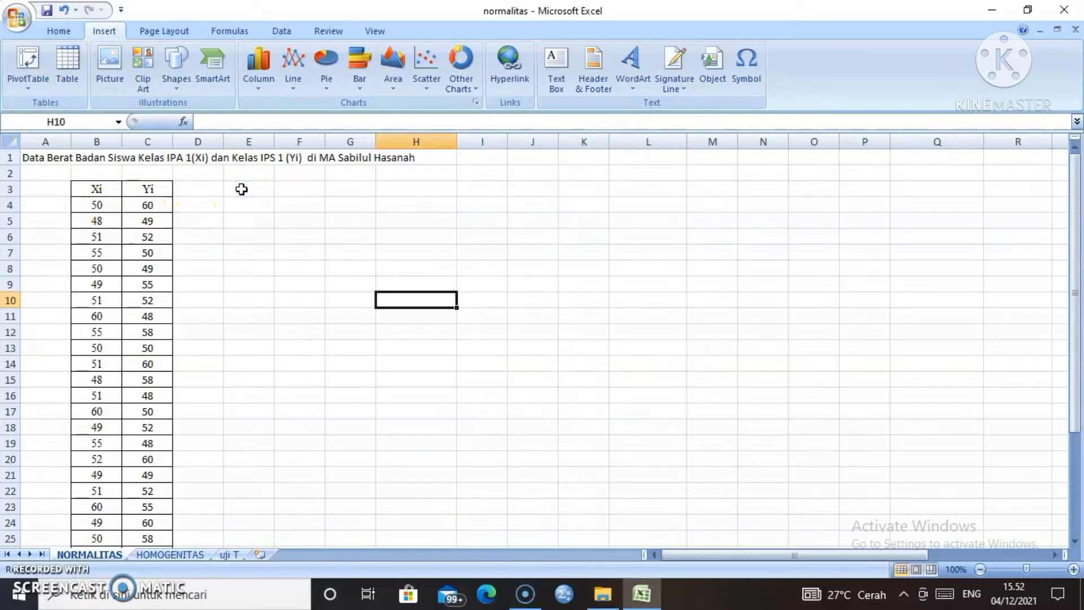
click(242, 189)
text(URU)
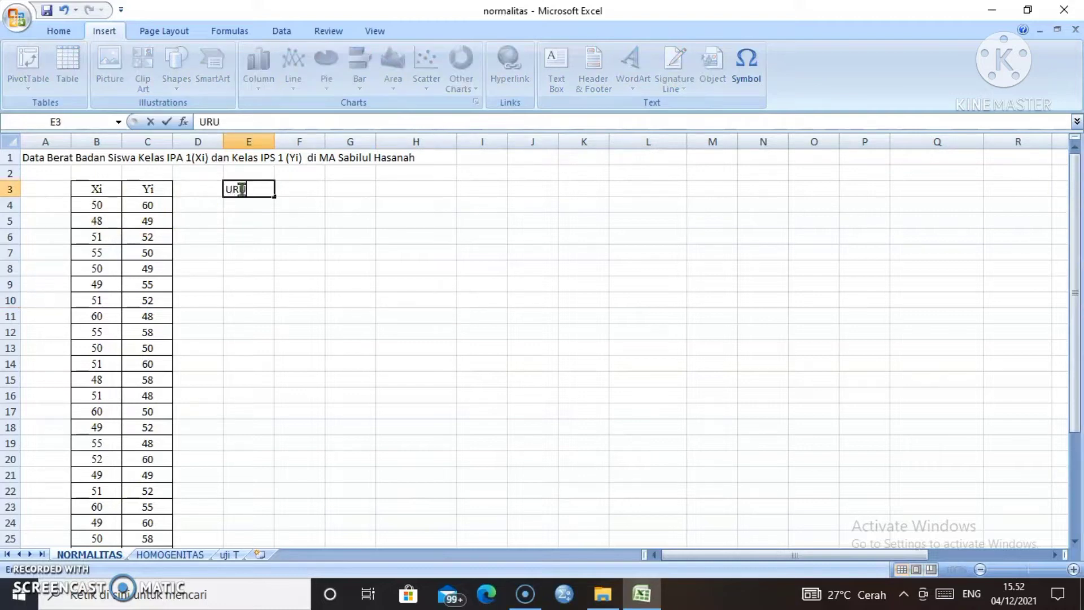
text(TKAN DATA)
click(243, 214)
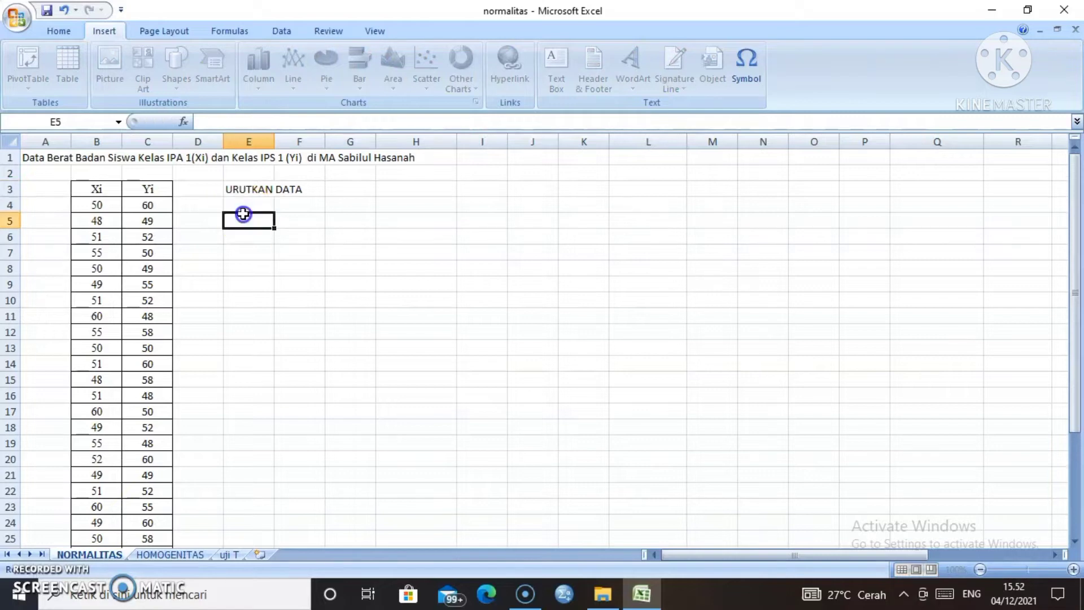
Copy the Xi and Yi data table in B3:C33 and paste it starting at cell E4
click(90, 189)
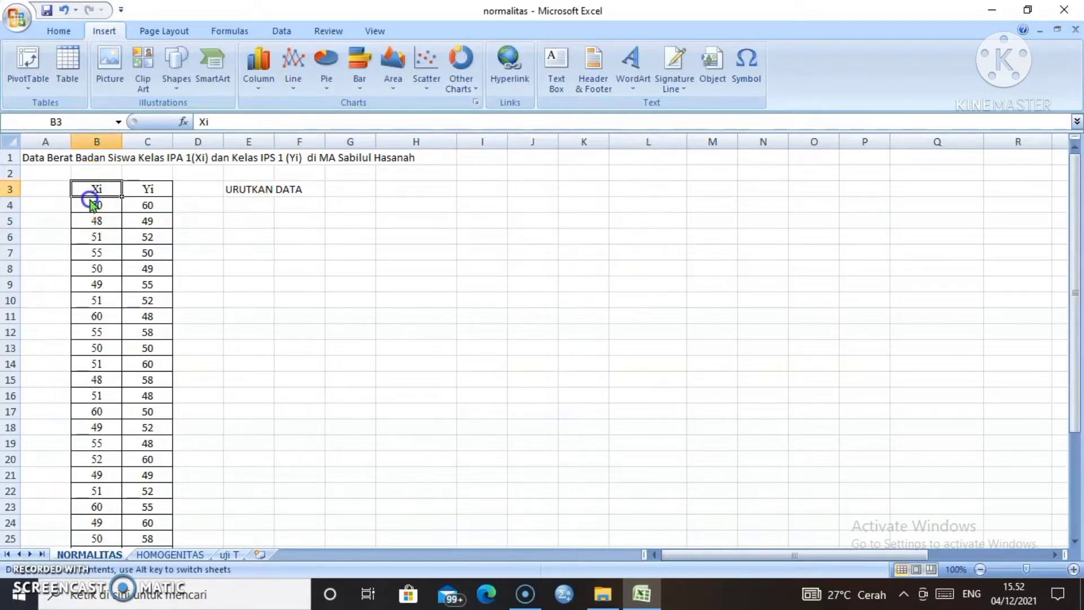
drag(91, 191, 144, 528)
right_click(144, 528)
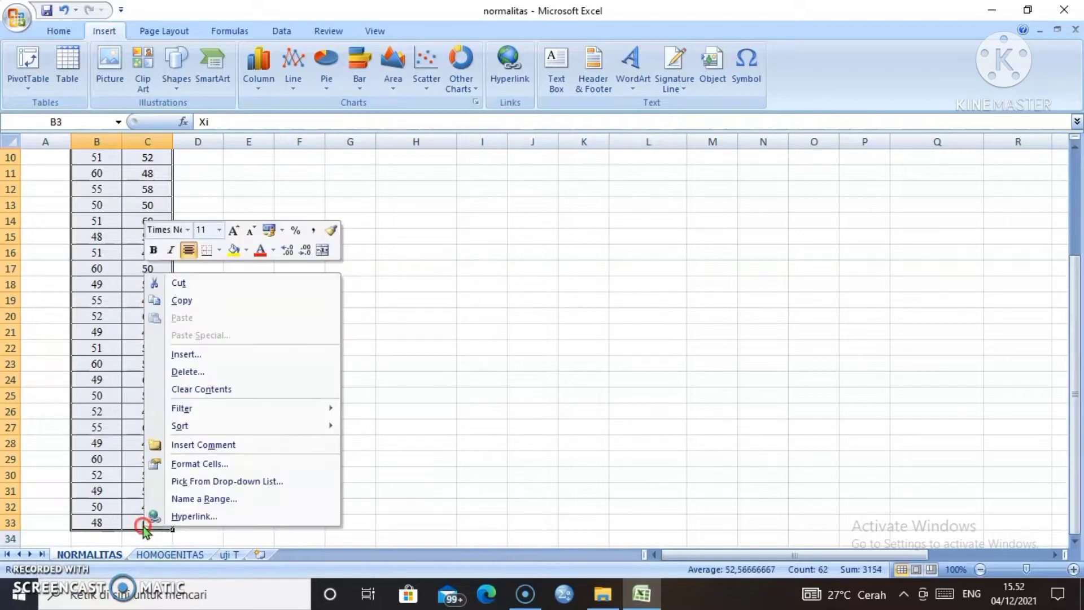
click(208, 300)
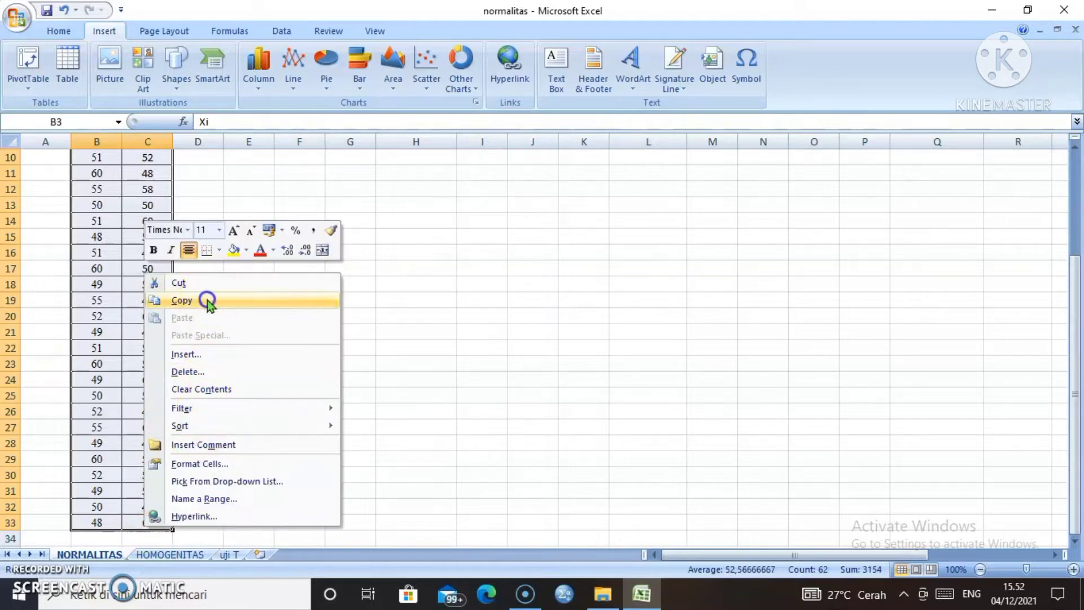
scroll(204, 293, up, 3)
click(251, 206)
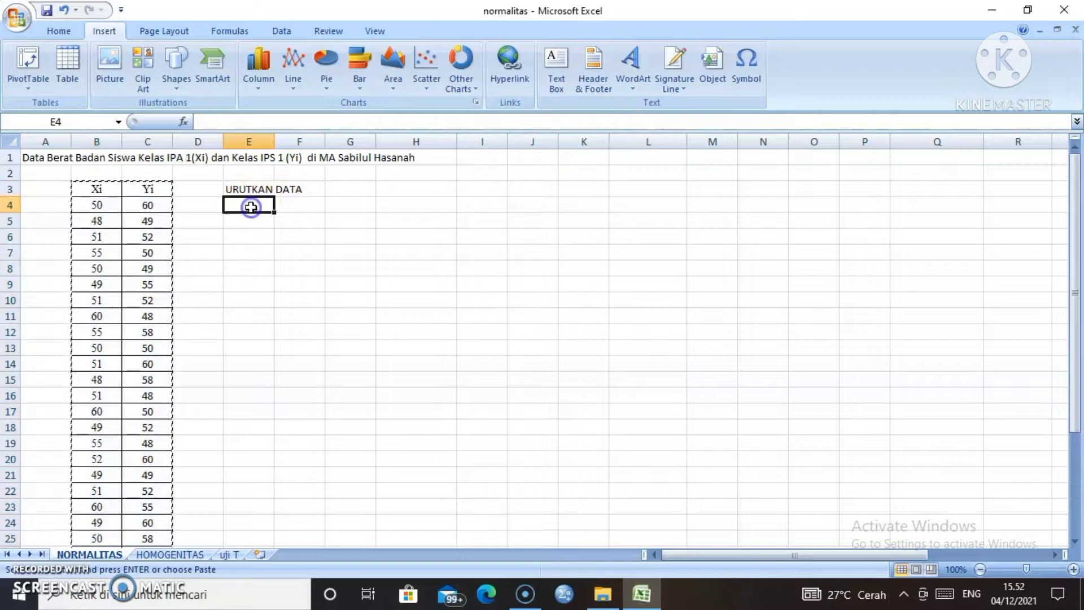
right_click(251, 207)
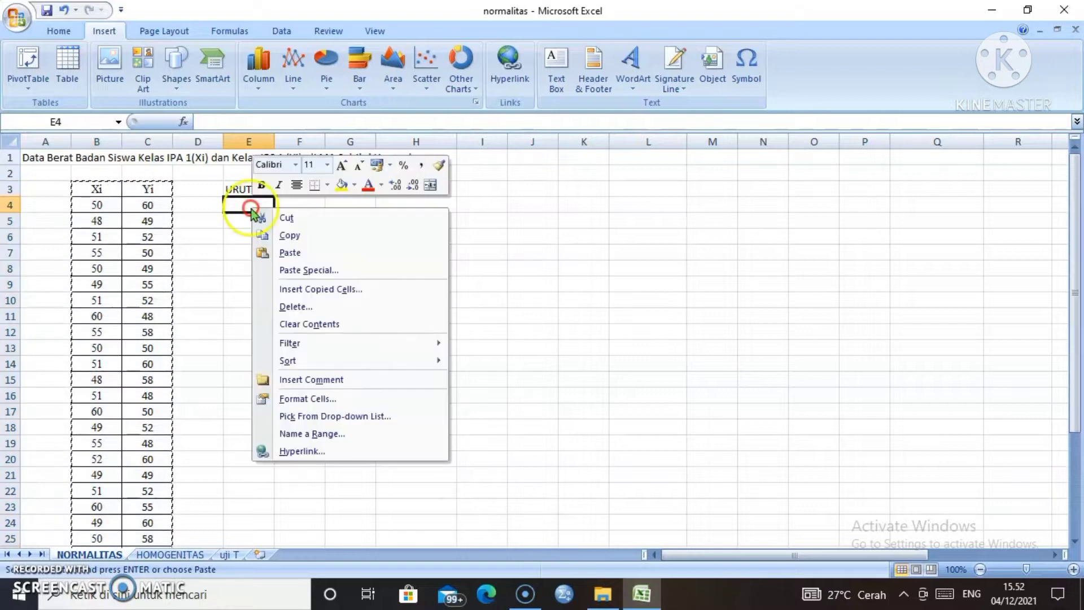
click(286, 254)
click(420, 249)
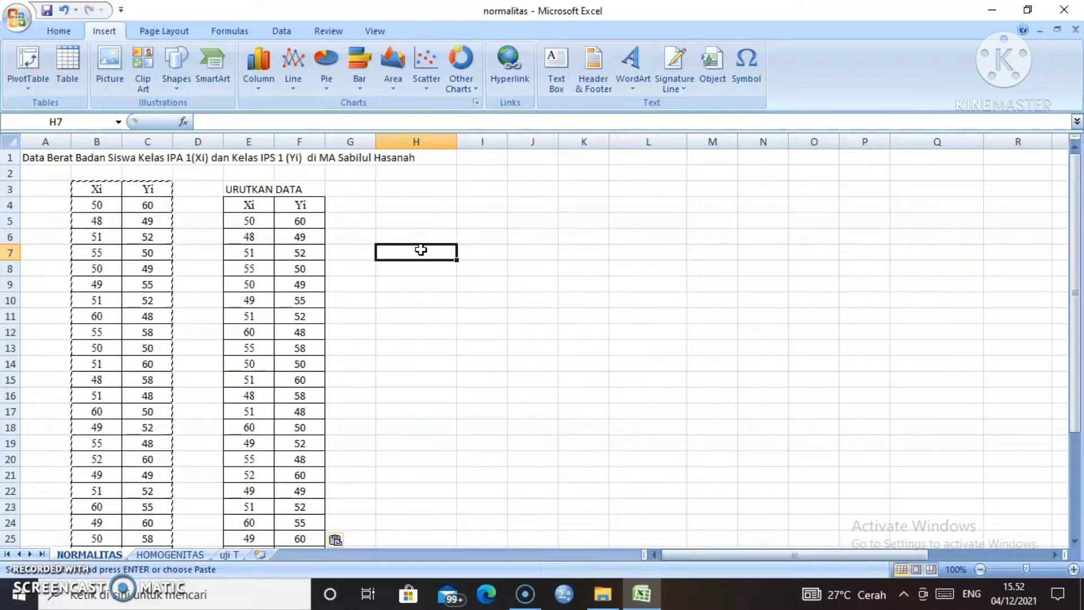
Enter the section heading '1. HIPOTESIS' in cell H4
click(402, 204)
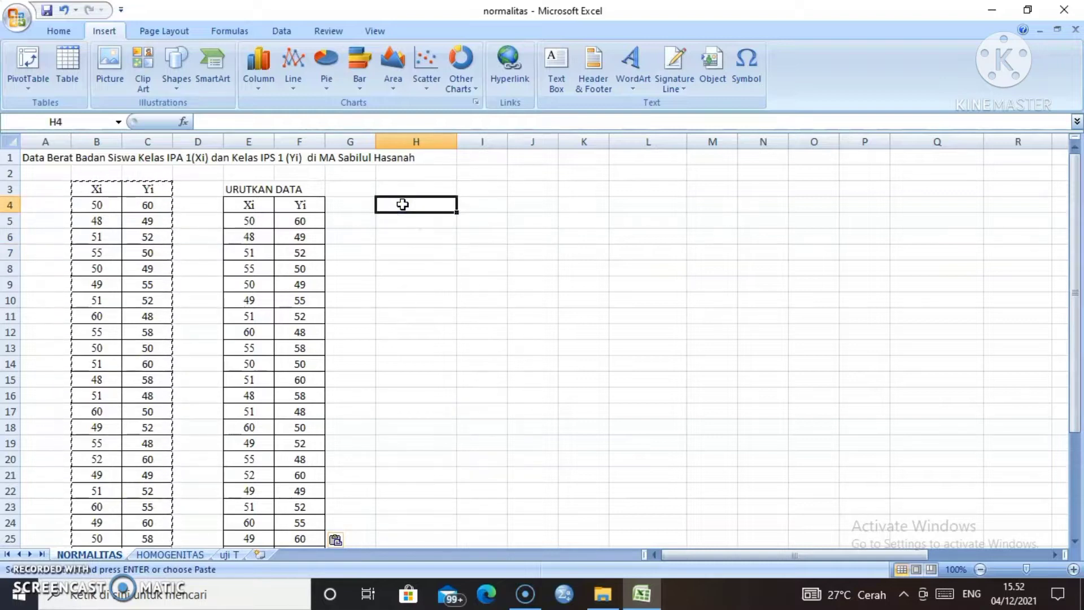
text(1)
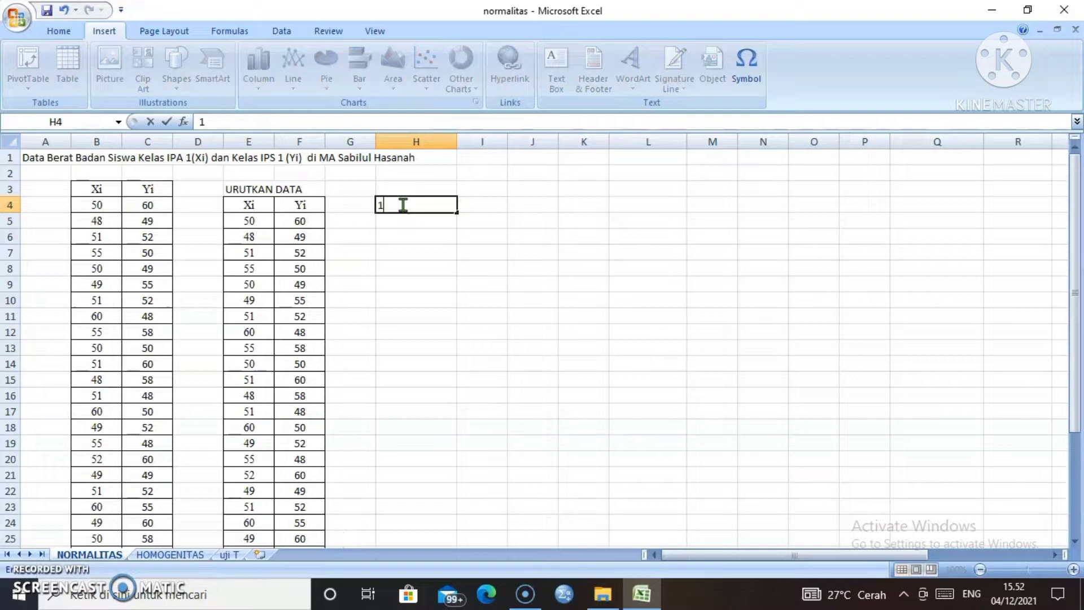
text(. HIPOTES)
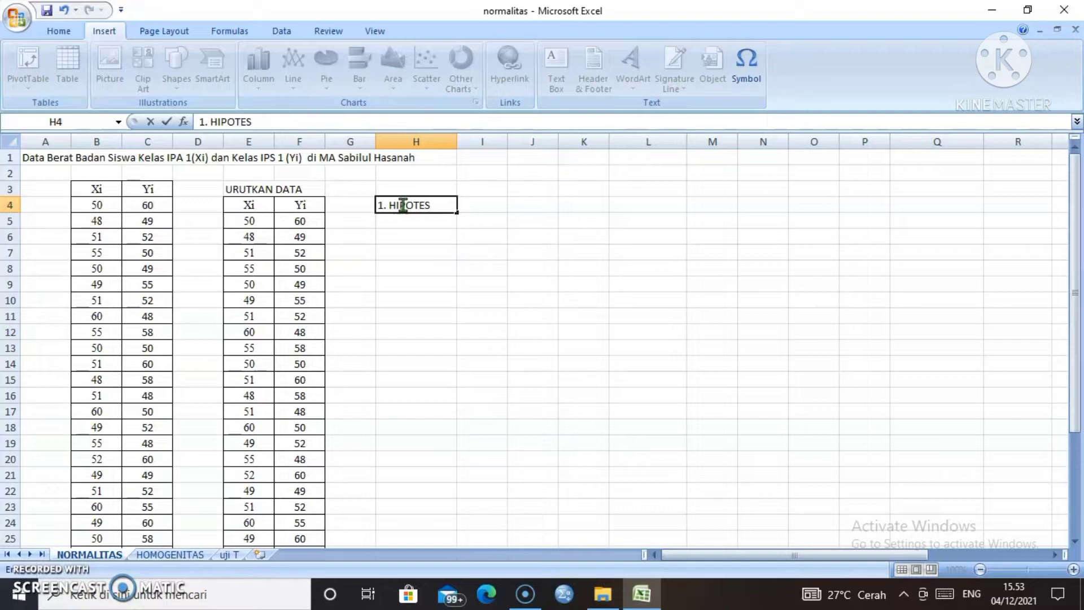
text(IS)
key(Return)
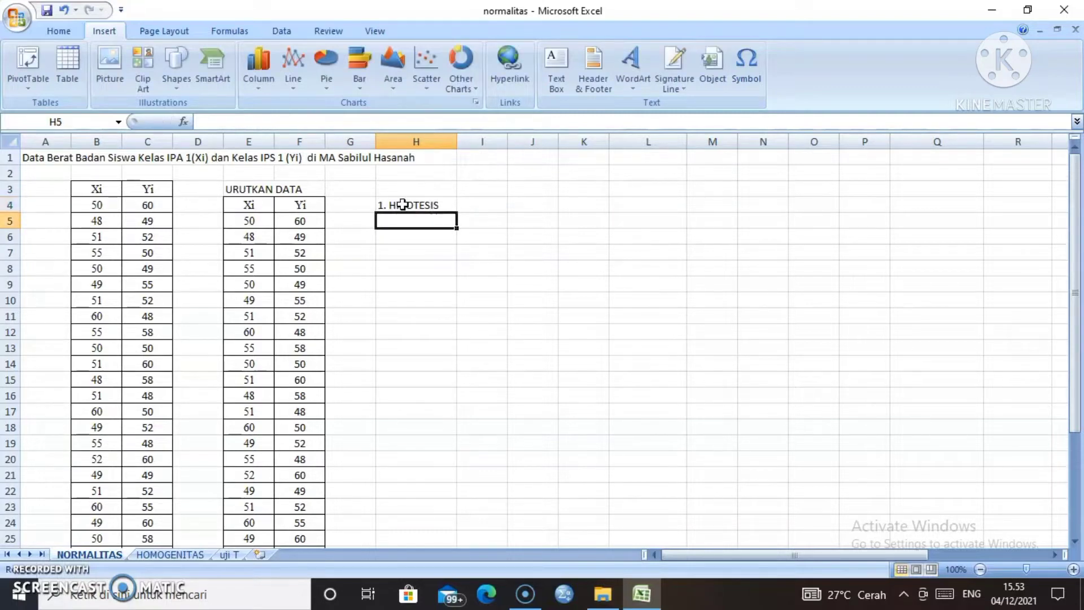
Write the null hypothesis 'H0 = data berat badan siswa kelas IPA 1 berasal dari distribusi normal' in cell H5
text(H)
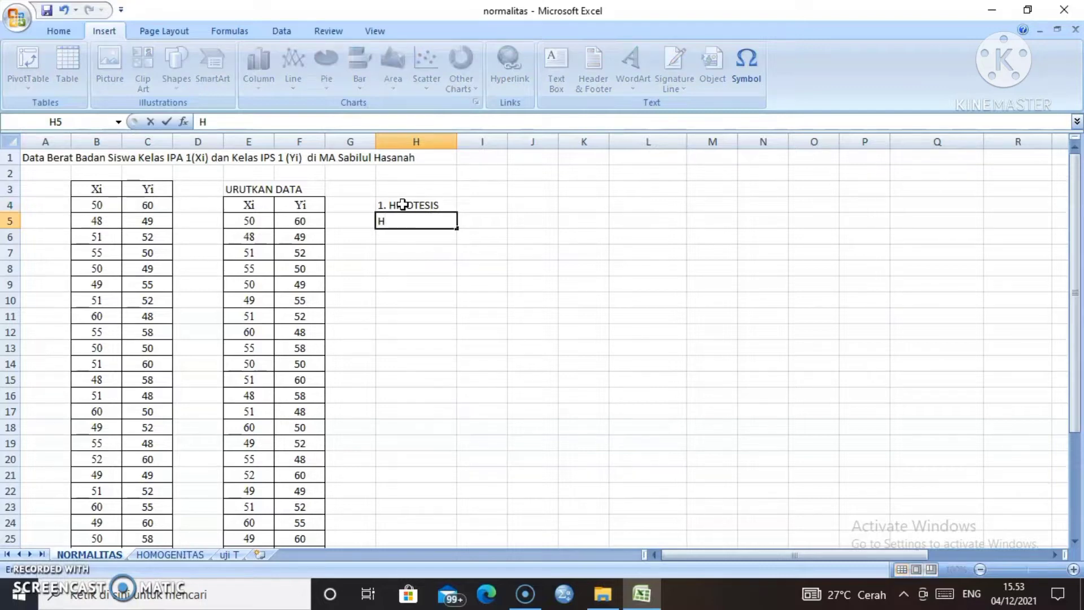
text(0=)
key(BackSpace)
text(= DATA BERAT)
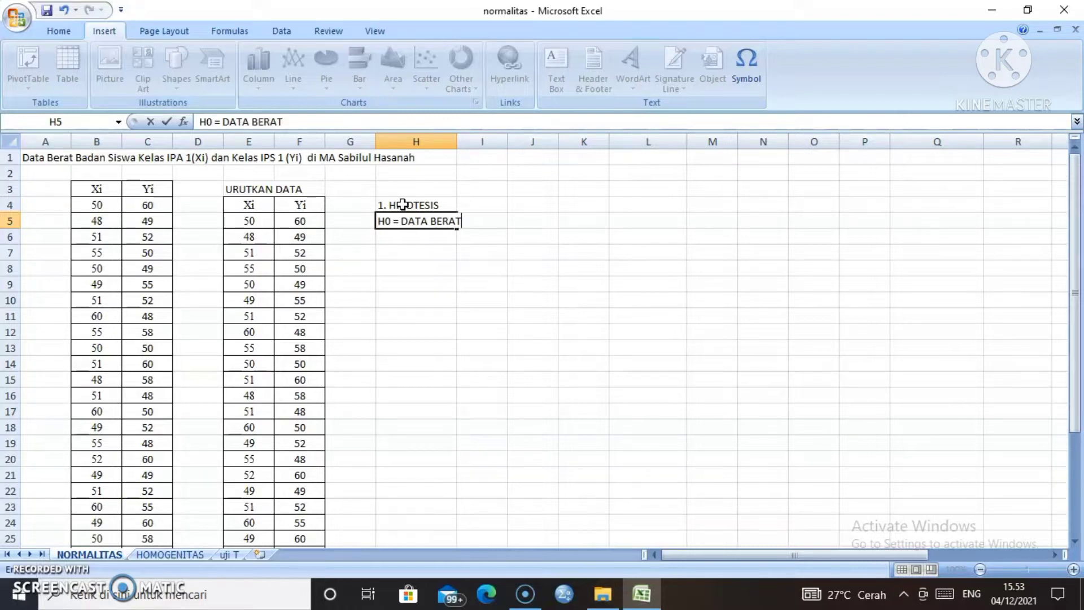
key(BackSpace)
key(BackSpace)
key(BackSpace)
key(BackSpace)
key(BackSpace)
key(BackSpace)
key(BackSpace)
key(BackSpace)
key(BackSpace)
key(BackSpace)
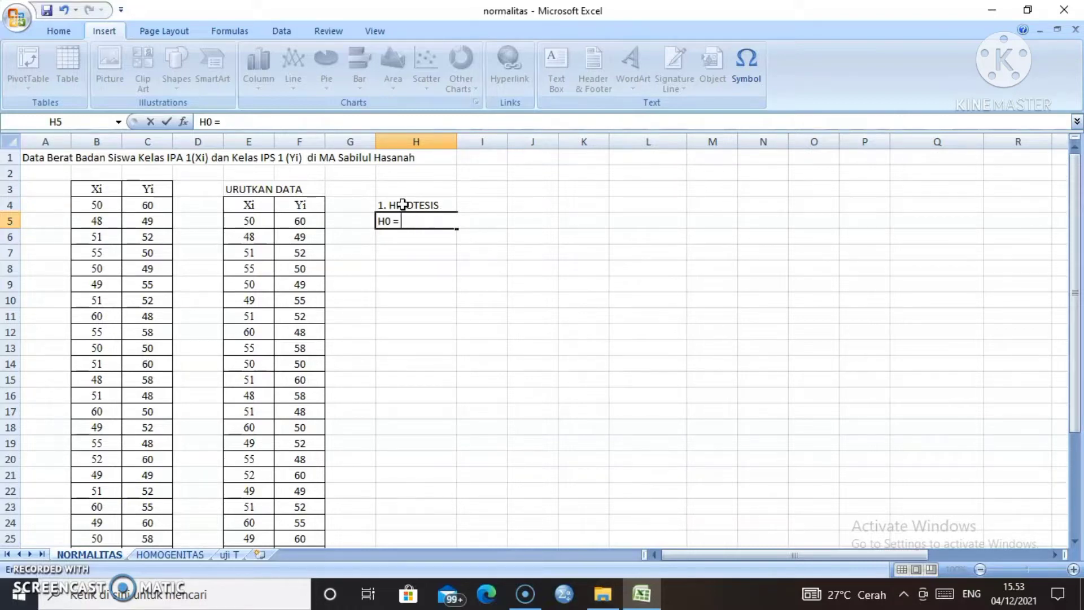
text(data berat badan s)
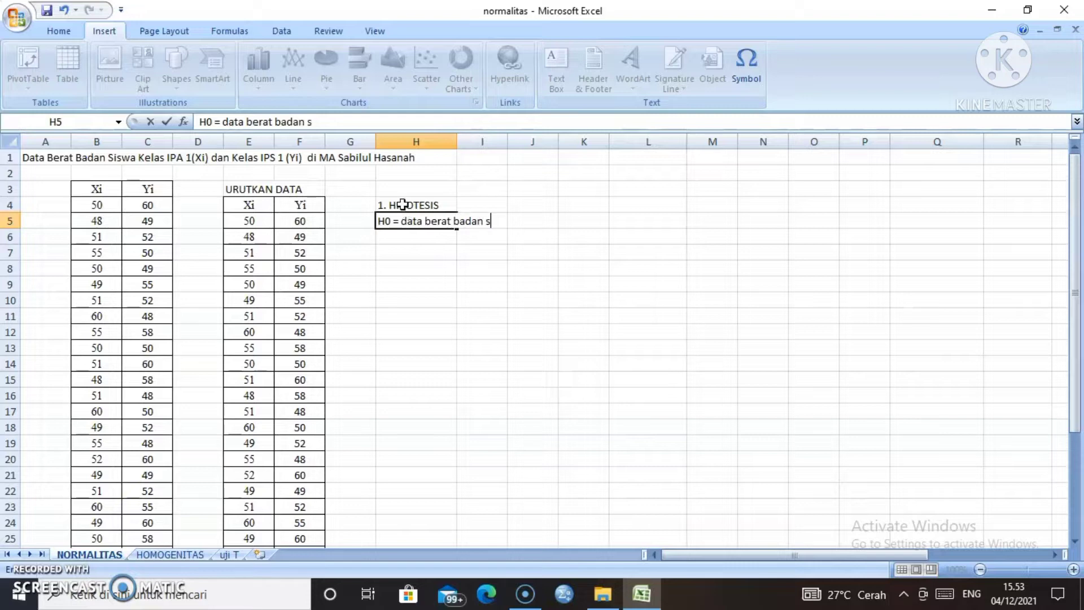
text(iswa kelas)
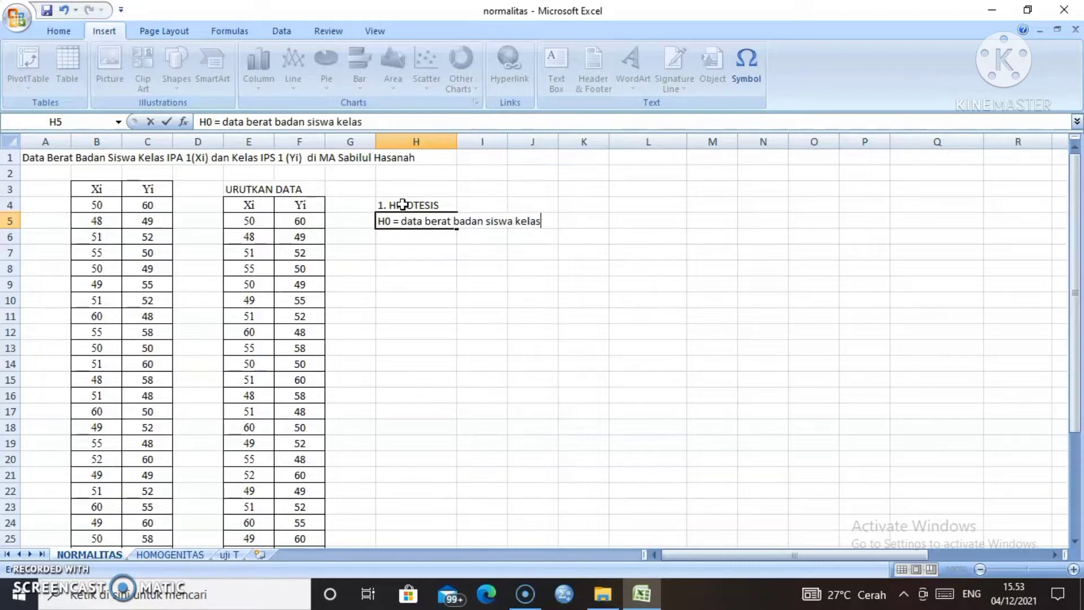
text( IPA 1 bera)
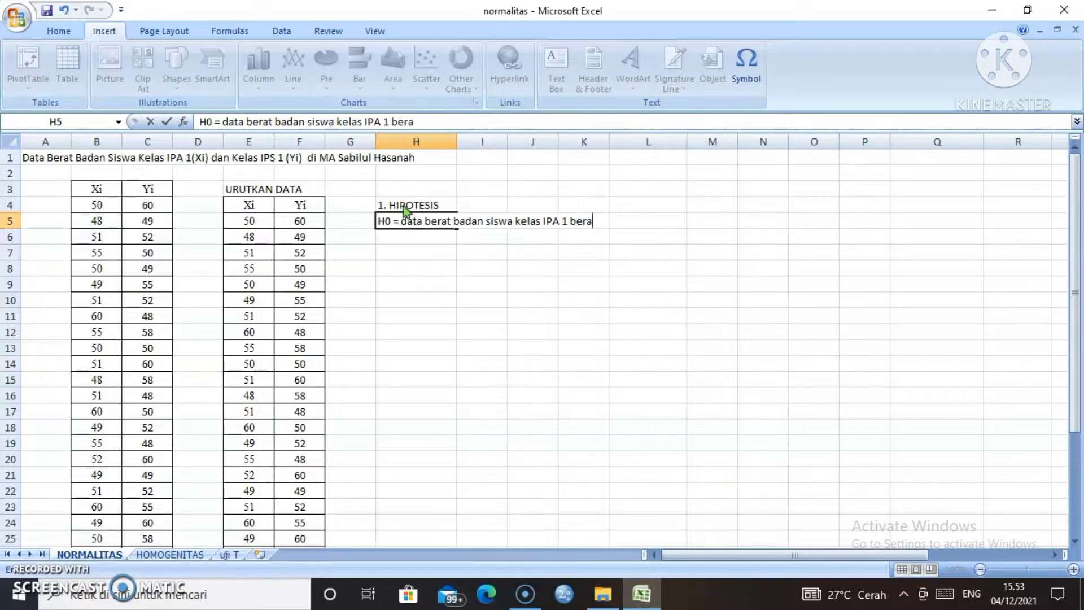
text(sl)
key(BackSpace)
text(al dari d)
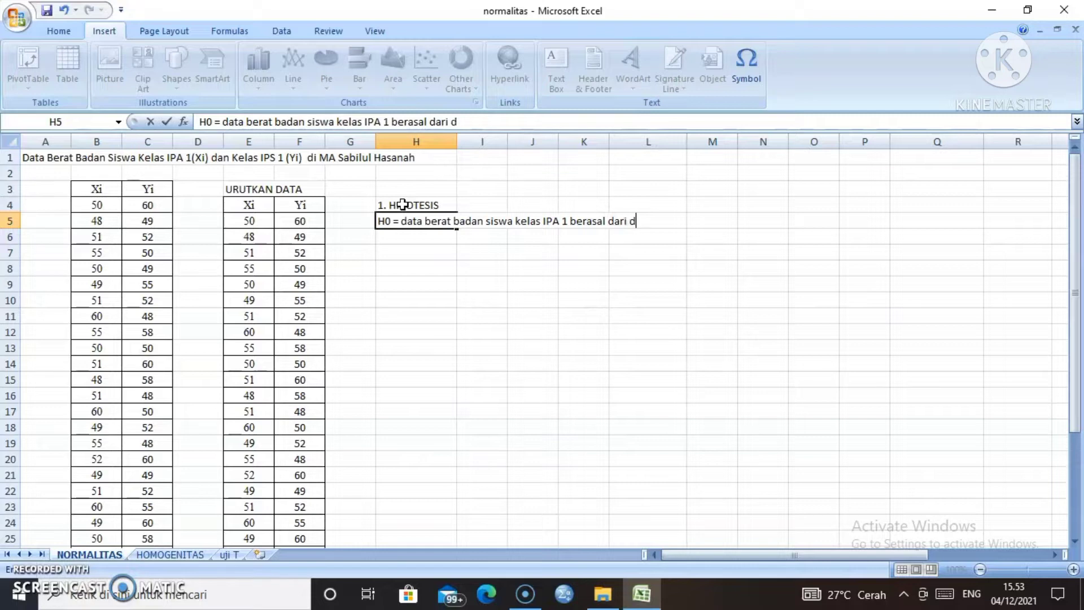
text(istribusis)
key(BackSpace)
text(normal)
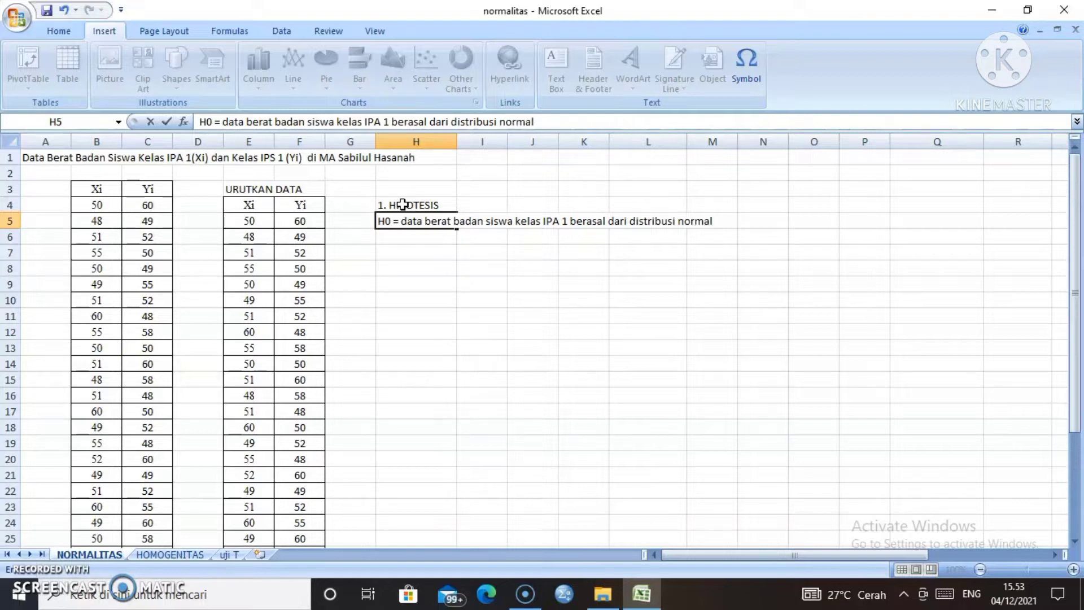
Write the alternative hypothesis 'Ha = data berat badan siswa Kelas IPA 1 berasal dari distribusi tidak normal' in cell H6
click(393, 238)
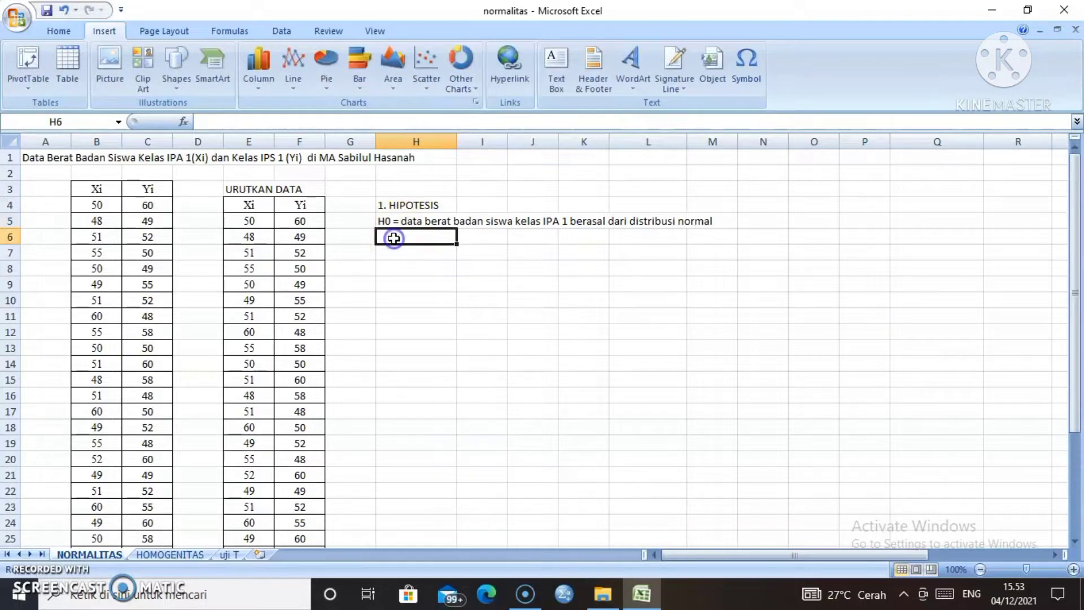
text(H)
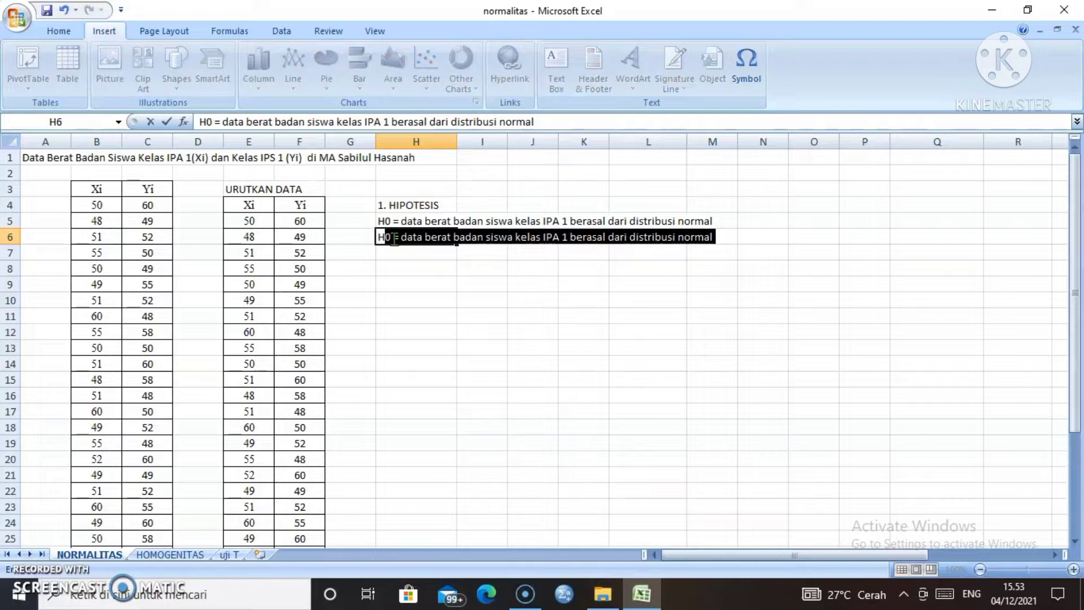
text(a)
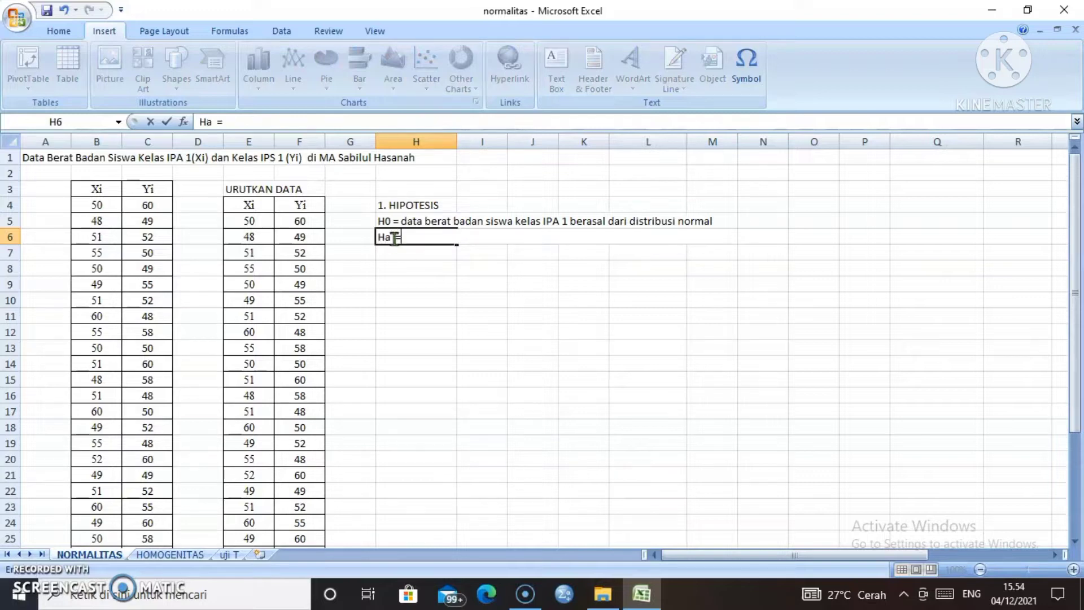
text( = data berat)
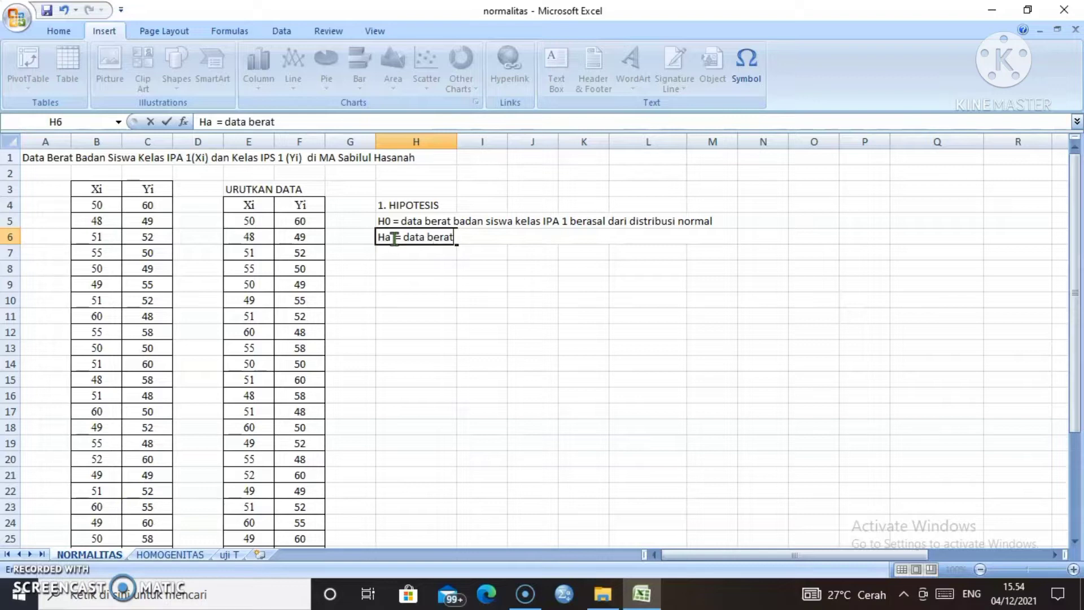
text( badan siswa KELA)
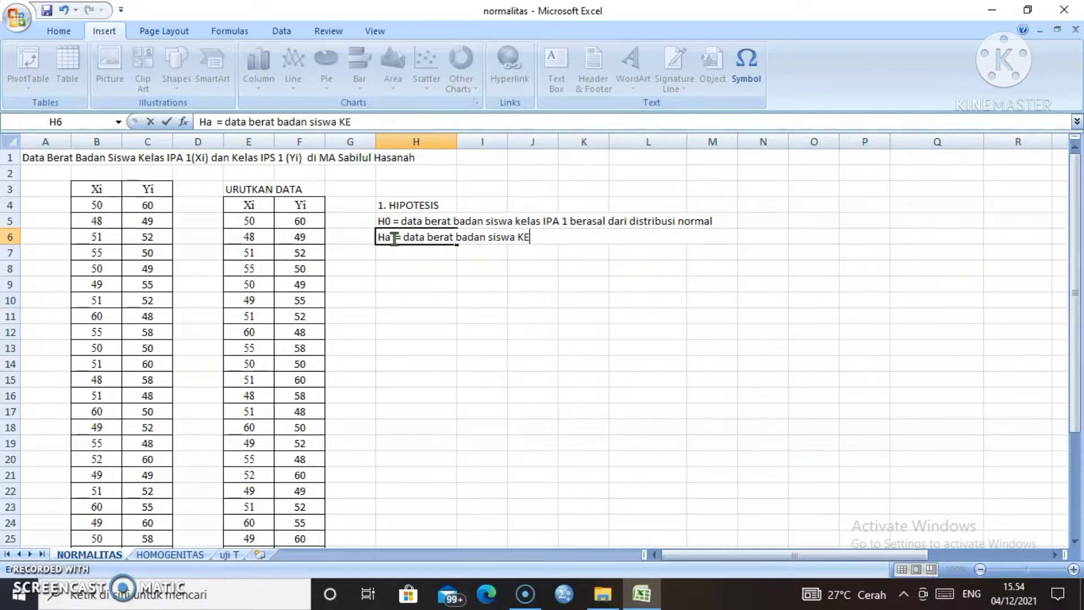
key(BackSpace)
key(BackSpace)
key(BackSpace)
text(elas IPA 1 beras)
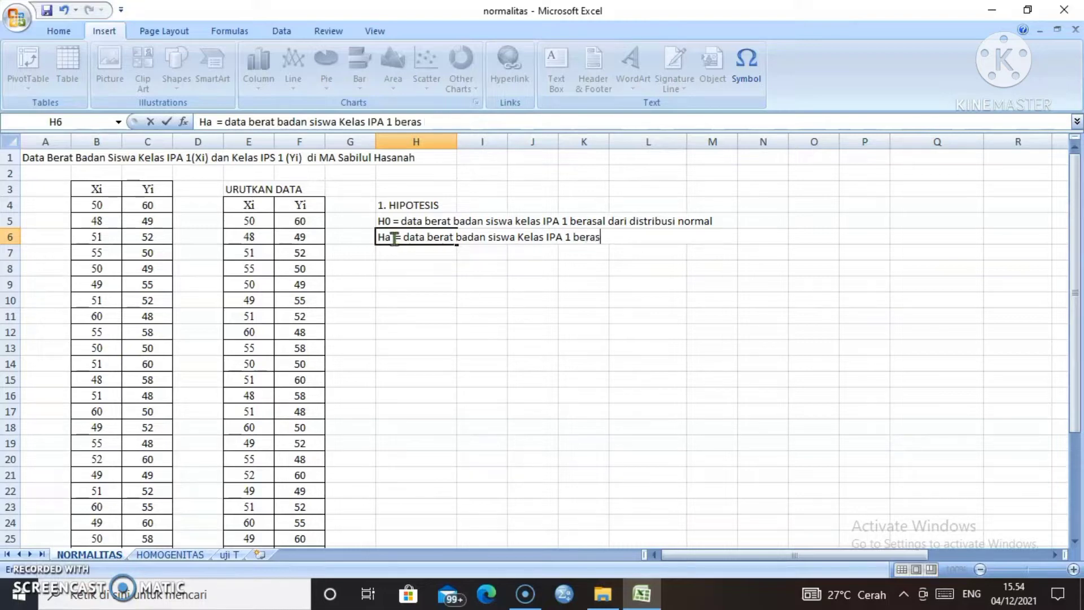
text(al dari distri)
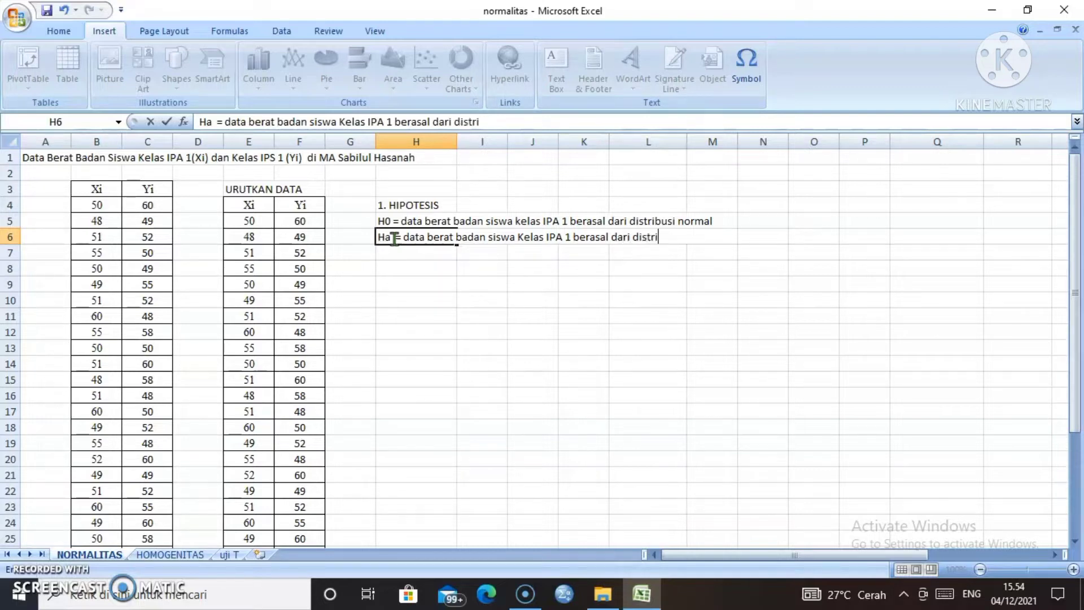
text(busi tidak norma)
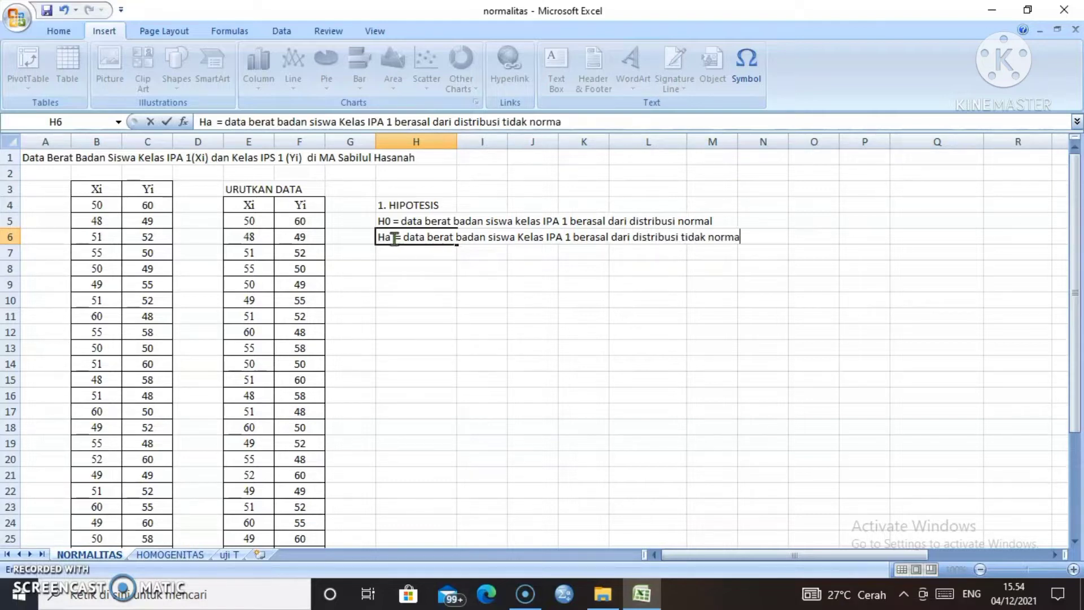
text(;l)
click(408, 264)
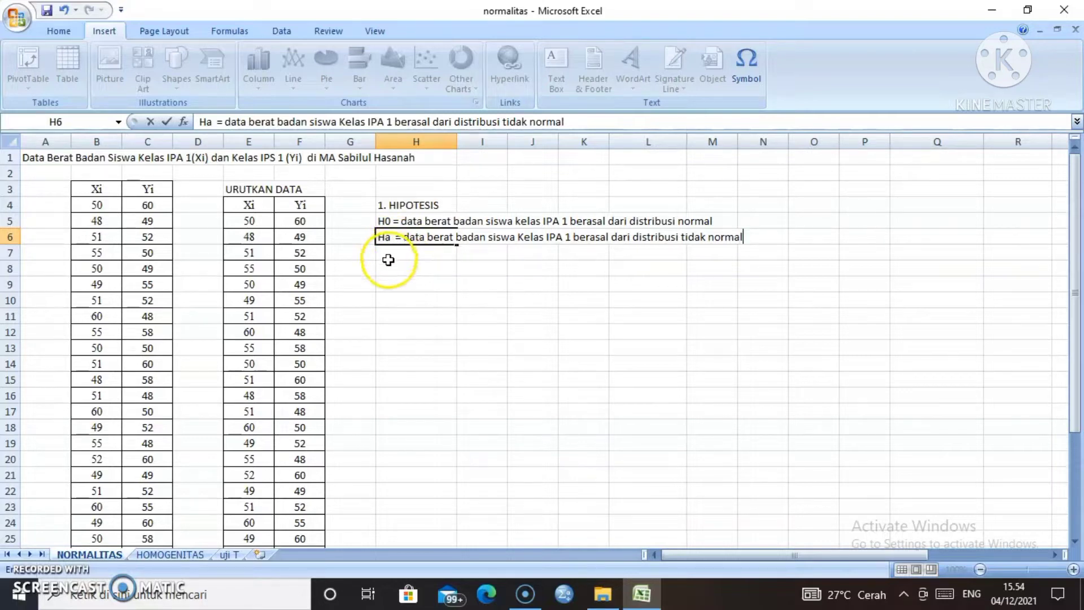
click(389, 260)
click(392, 254)
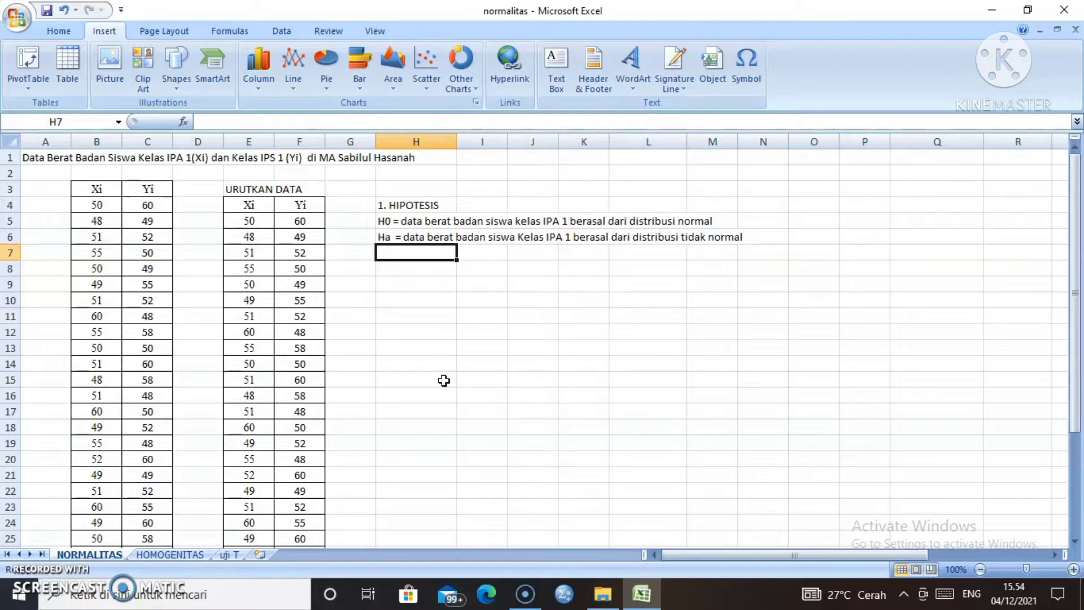
Apply all borders to the empty range H14:O23 to form a table grid
click(410, 363)
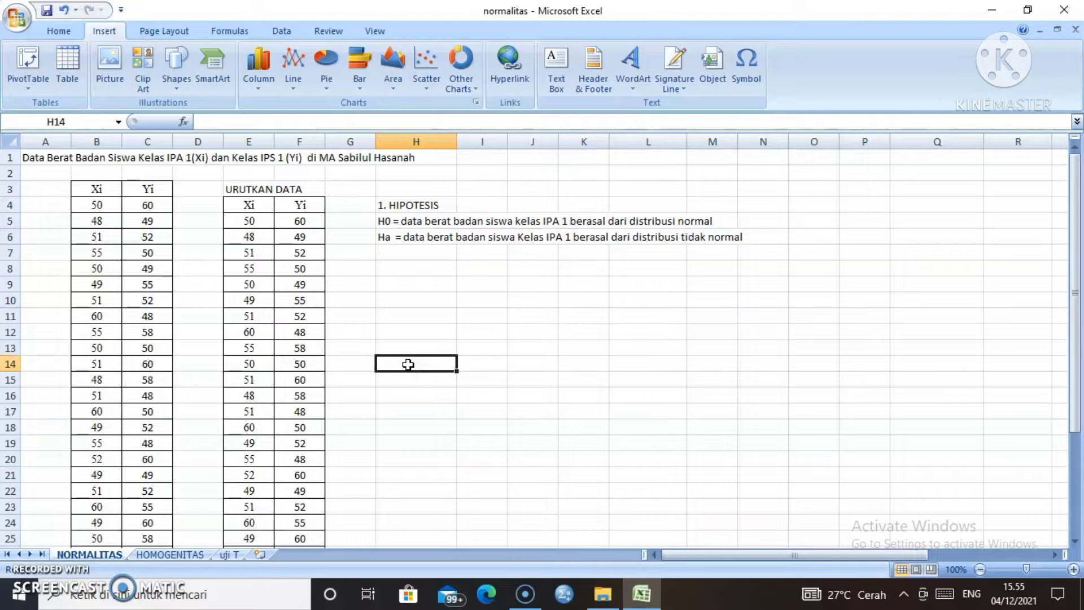
click(408, 364)
drag(408, 364, 805, 391)
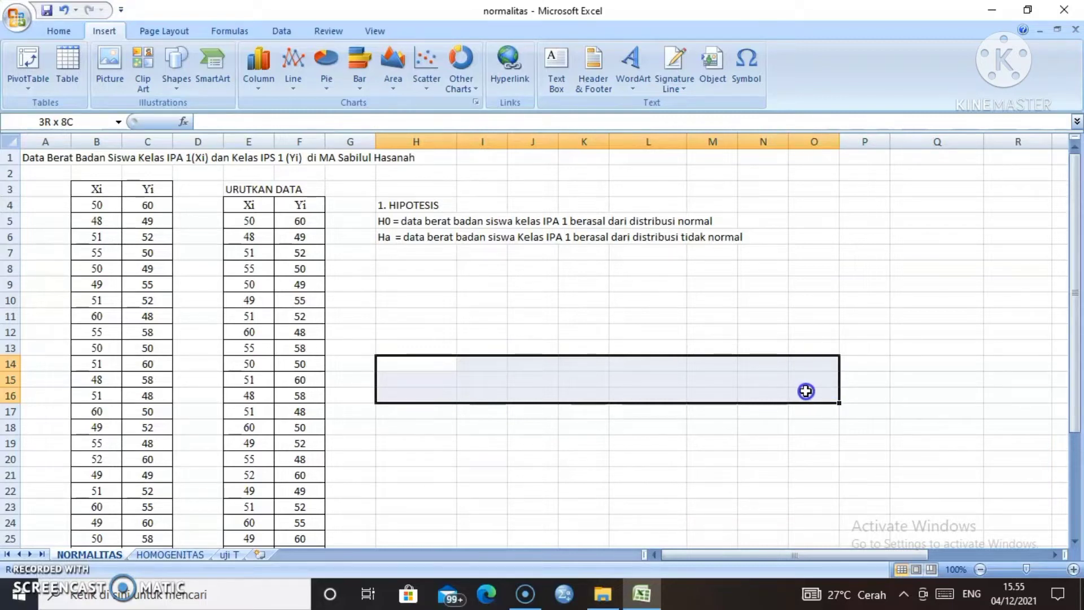
drag(805, 391, 820, 500)
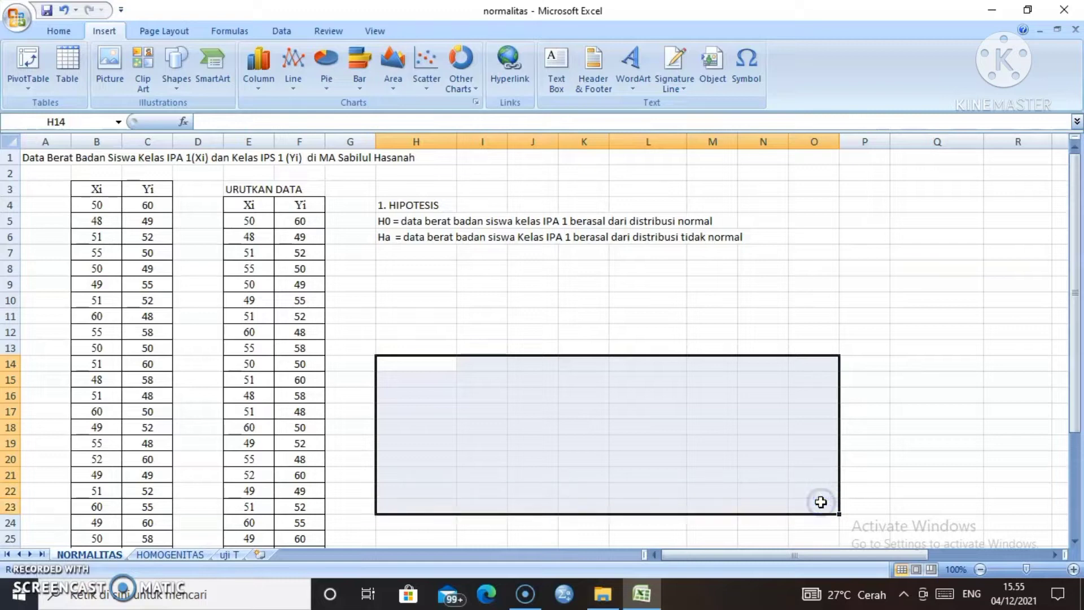
click(60, 32)
click(207, 81)
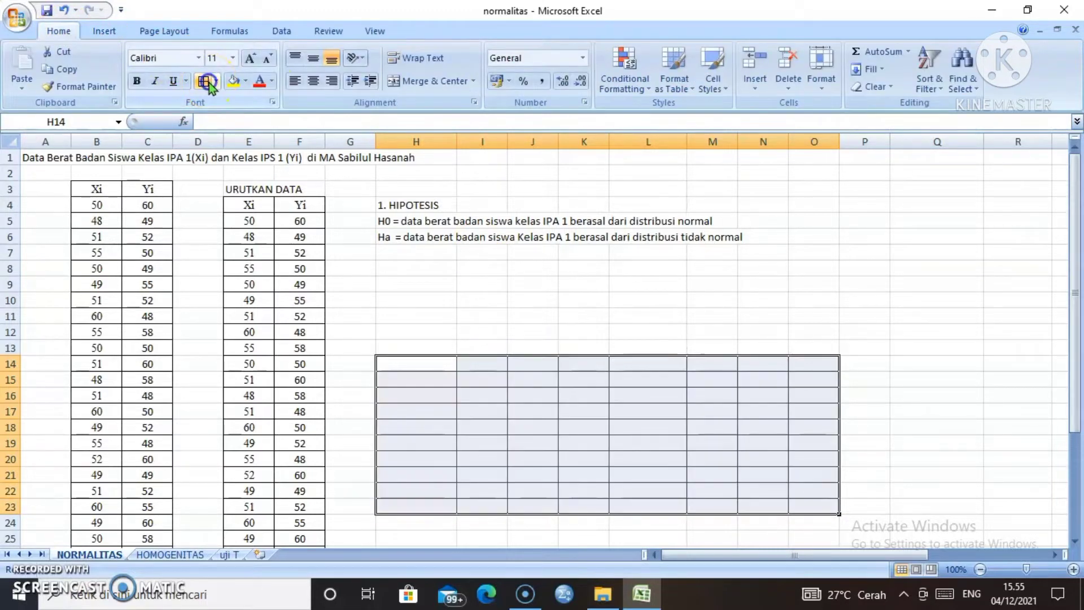
Centre the cells of the table grid H14:O23 and enter the column header 'Xi' in H14
click(308, 82)
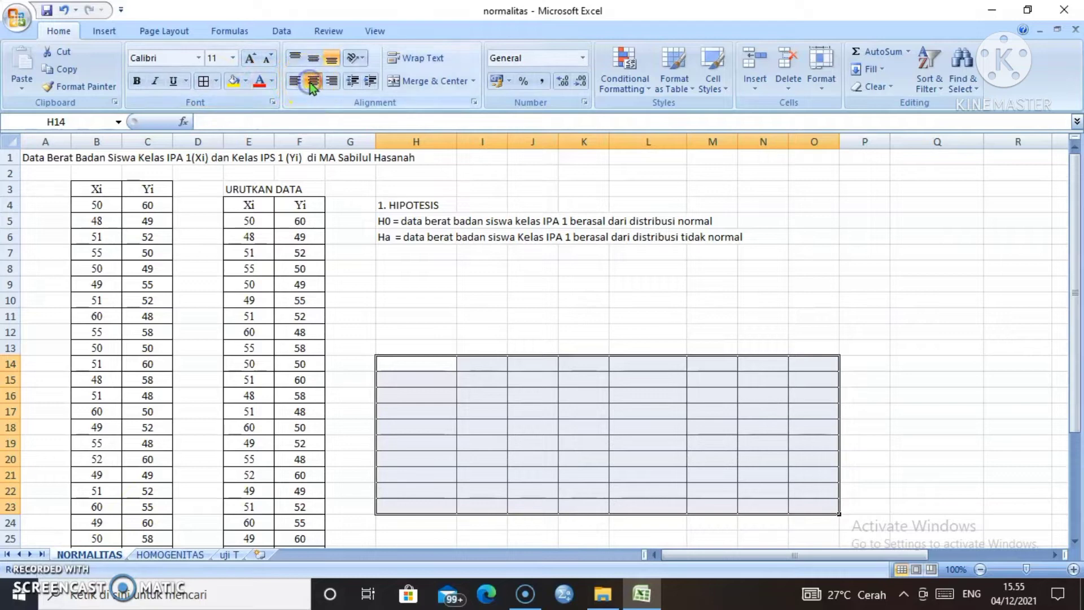
click(476, 256)
click(418, 367)
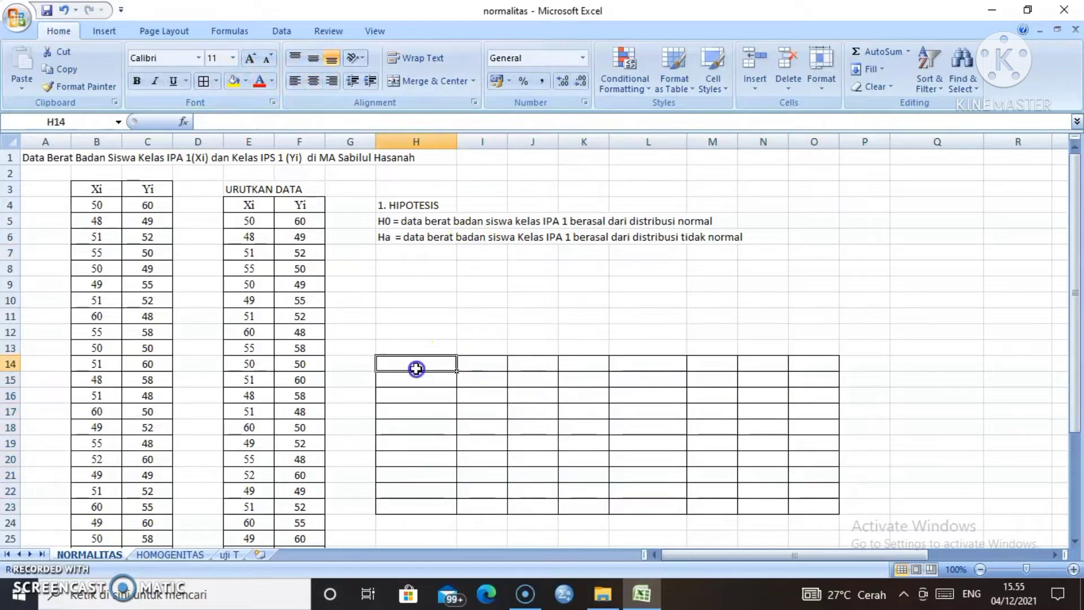
text(x)
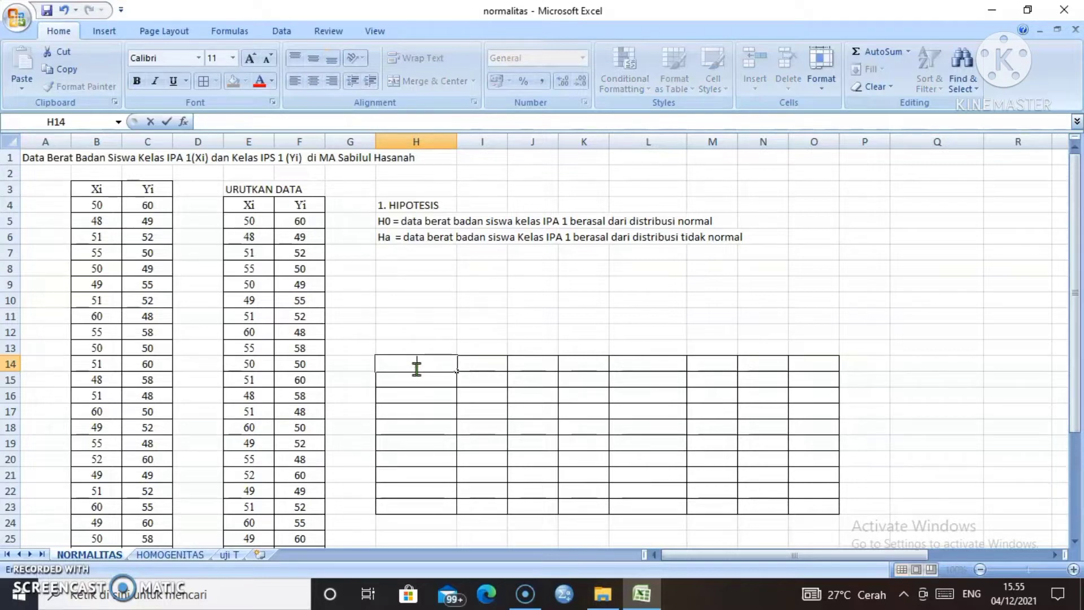
text(u)
key(BackSpace)
Sort the Xi values in E5:E34 from smallest to largest, continuing with the current selection only
drag(243, 222, 261, 523)
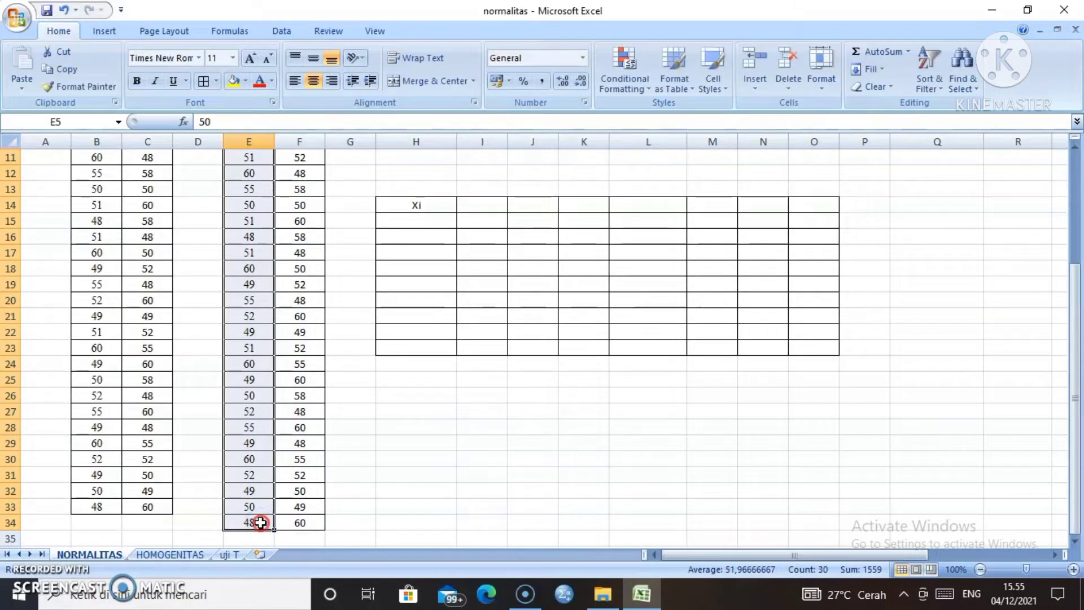
right_click(262, 524)
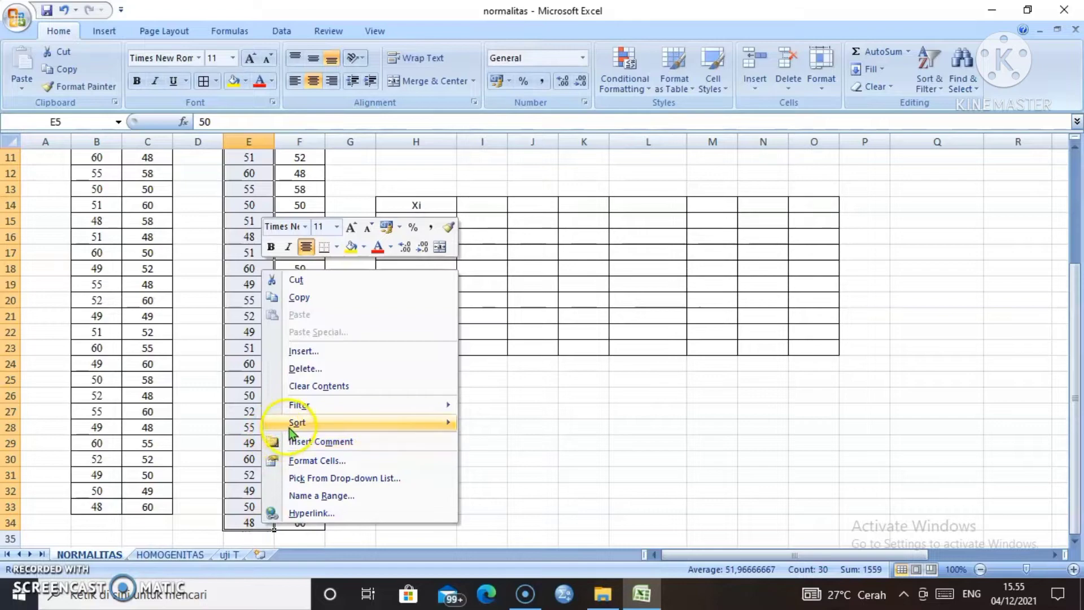
mouse_move(290, 428)
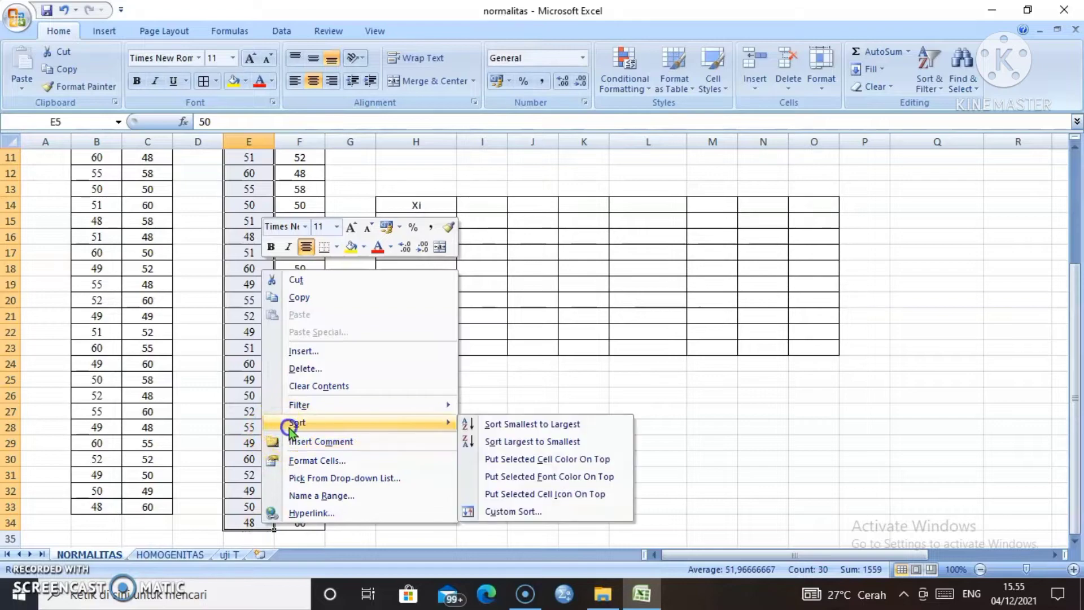
click(491, 427)
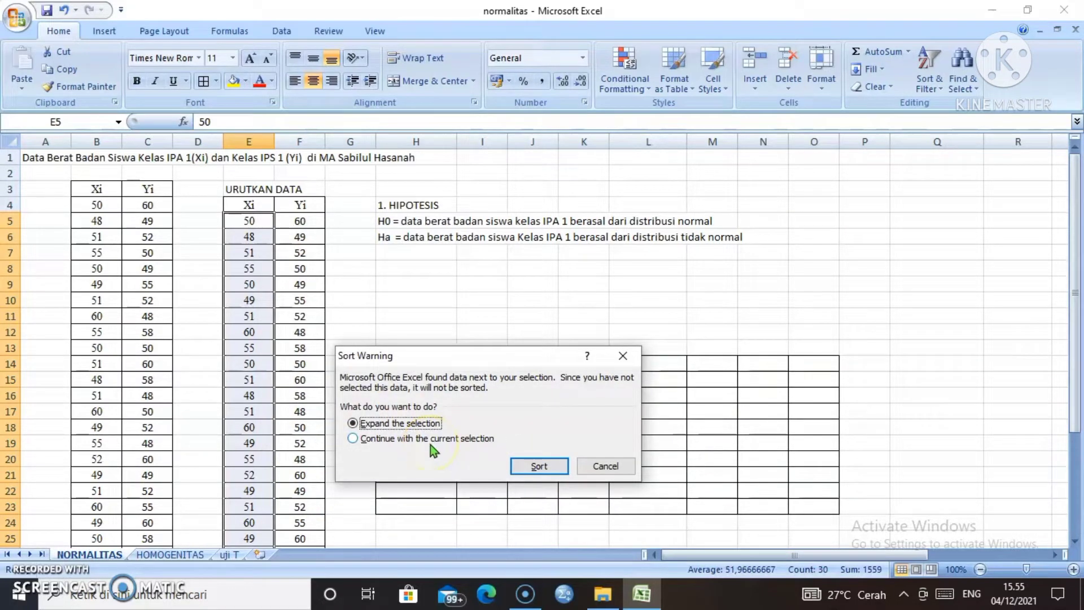
click(430, 445)
click(526, 470)
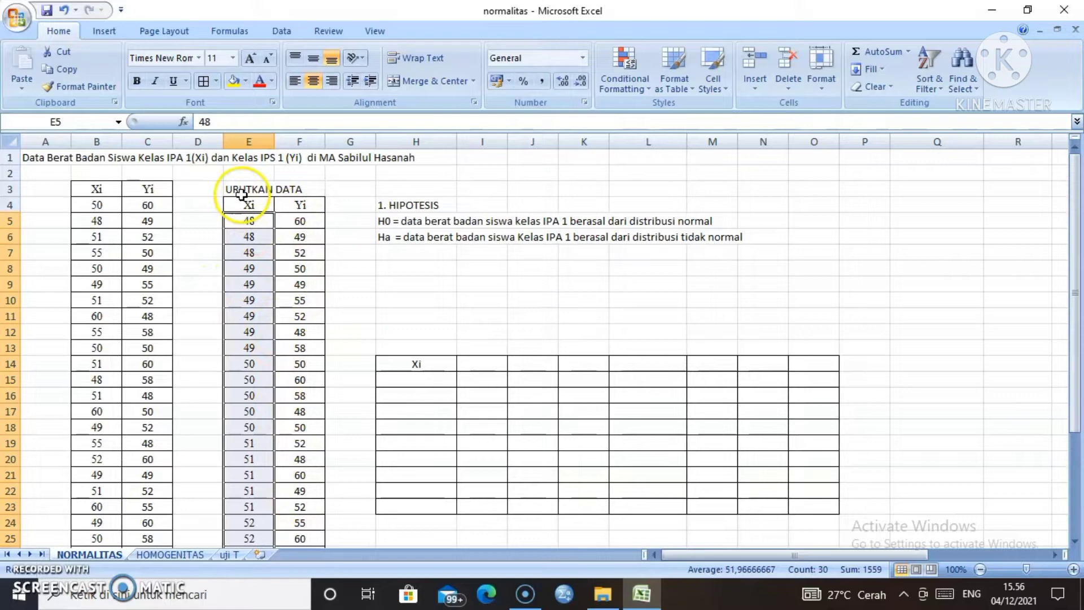
List the distinct Xi values 48, 49, 50, 51 and 52 in cells H15 to H19
click(401, 381)
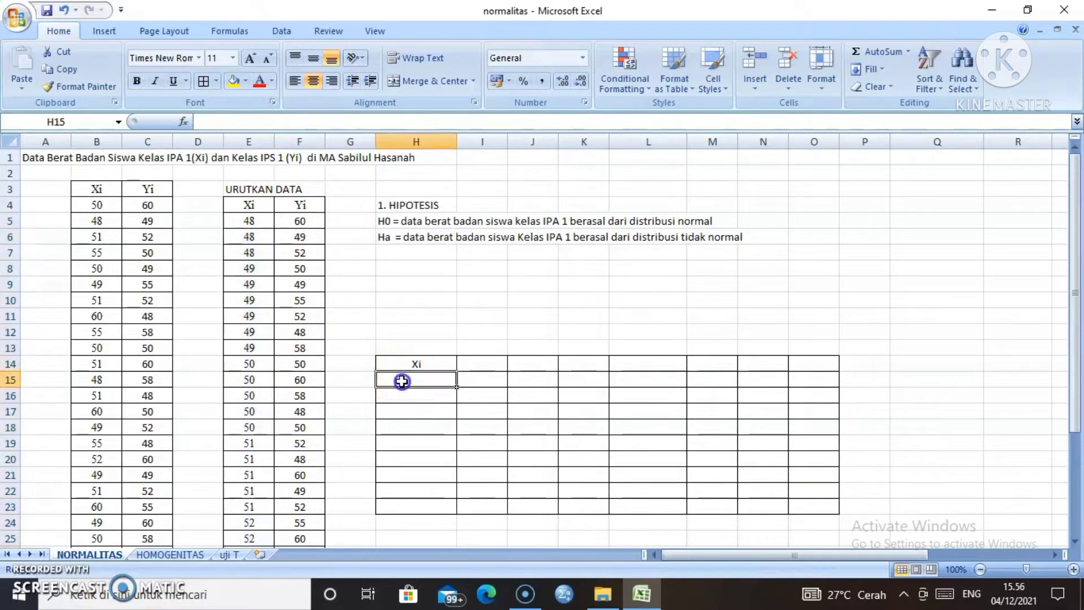
text(48)
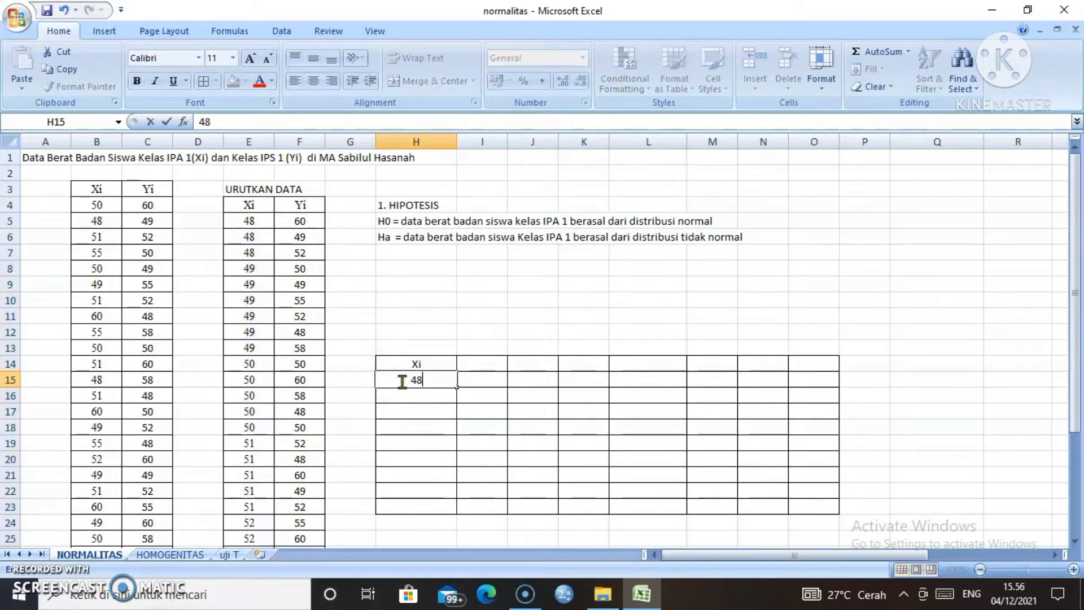
key(Return)
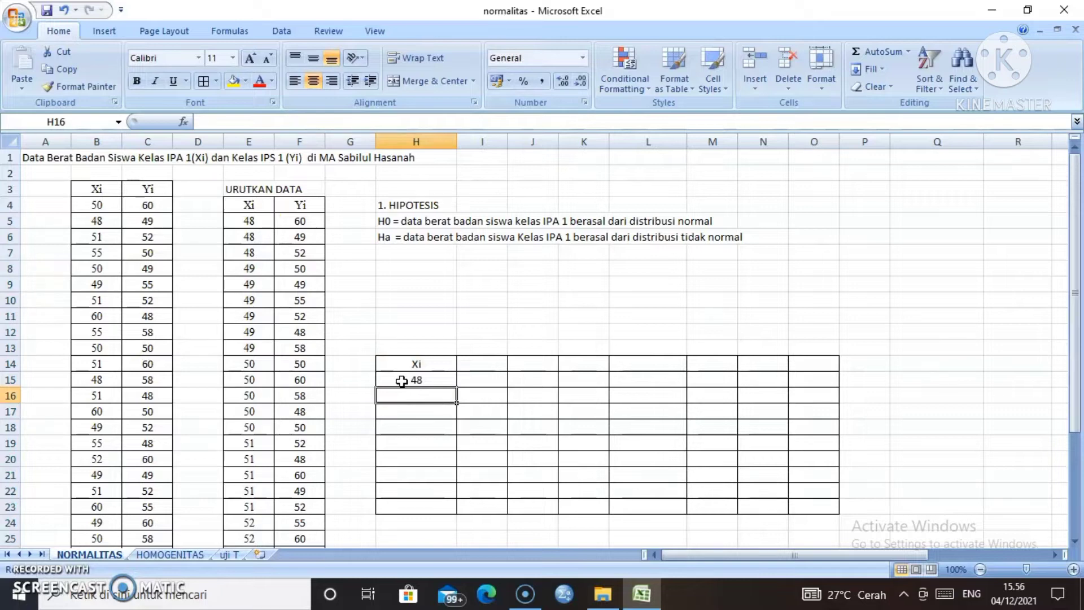
text(49)
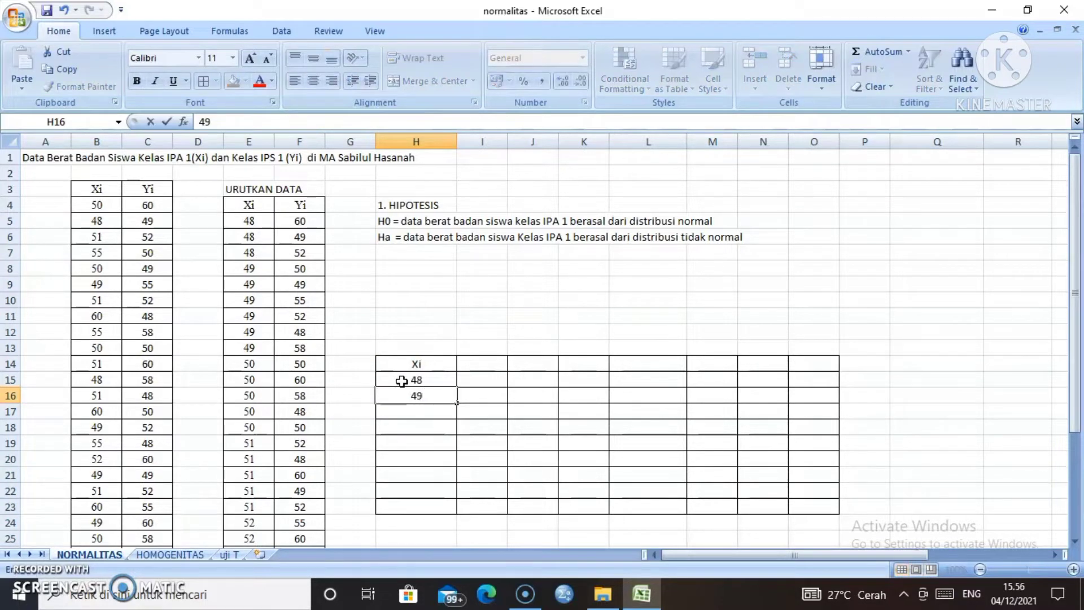
key(Return)
text(50)
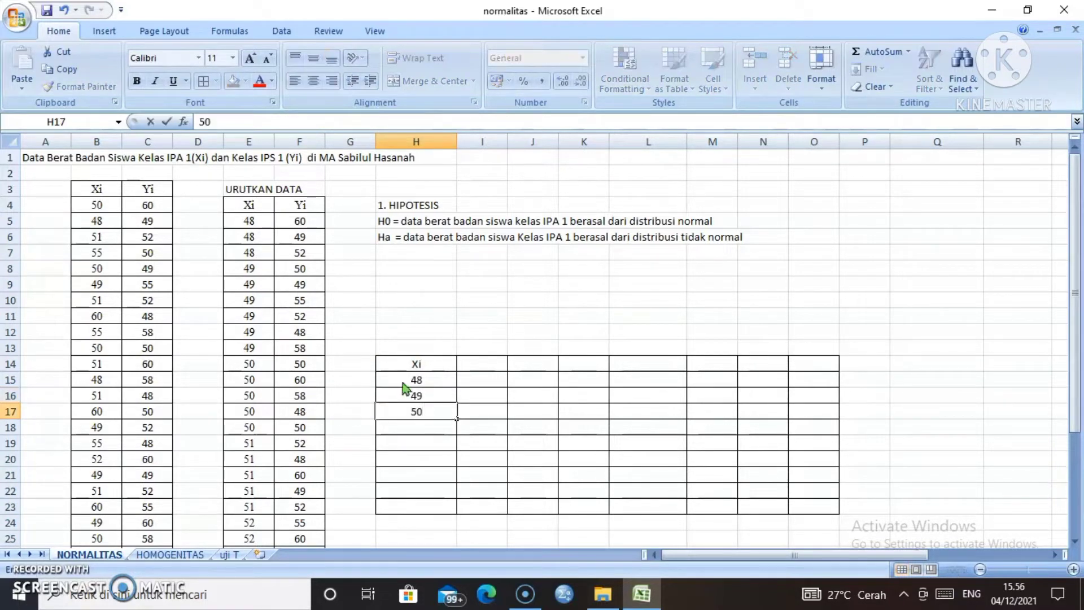
key(Return)
text(5)
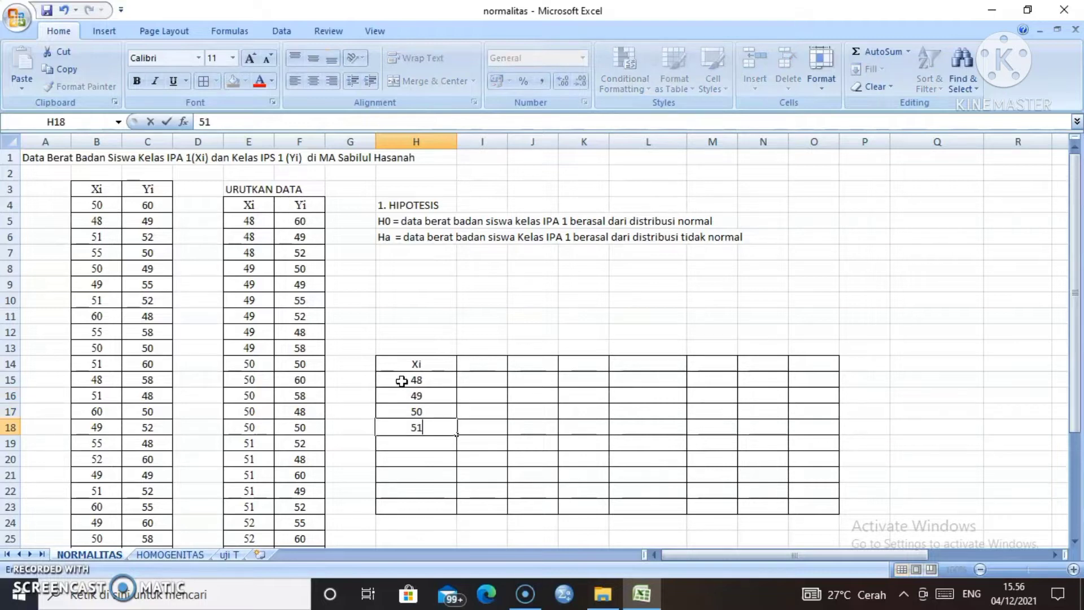
text(1)
key(Return)
text(52)
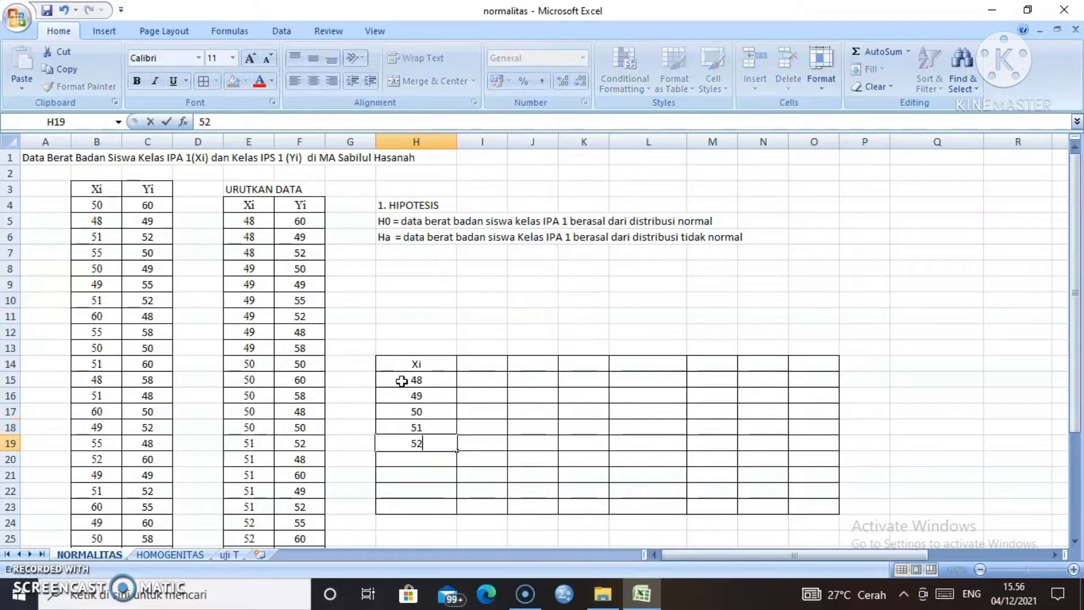
key(Return)
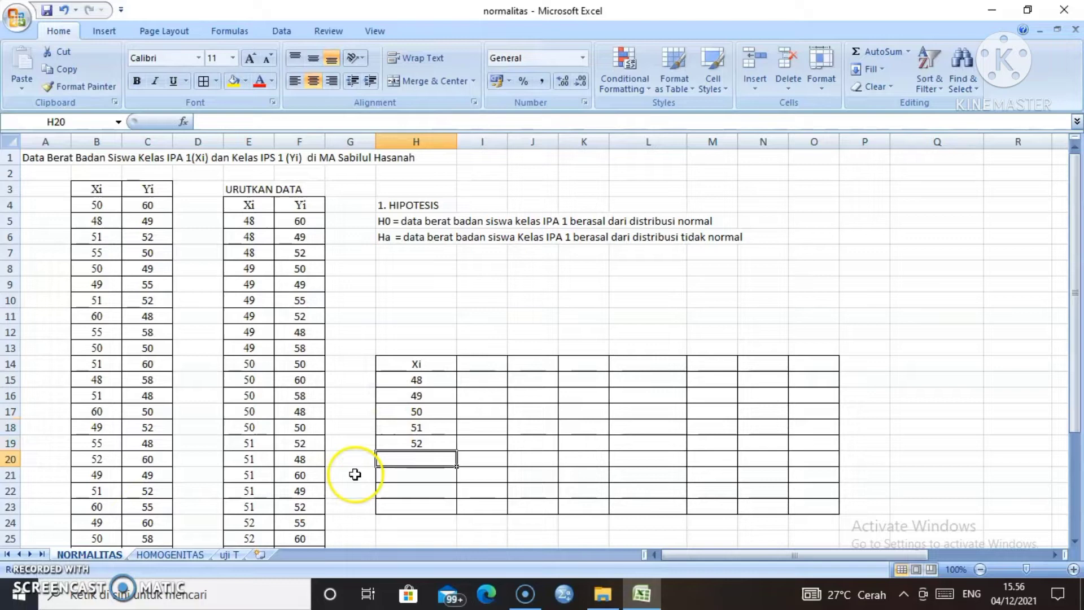
Check the remaining sorted Xi data in column E and enter the values 55 and 60 in H20 and H21
click(263, 536)
key(Down)
key(Down)
key(Down)
key(Down)
key(Down)
key(Down)
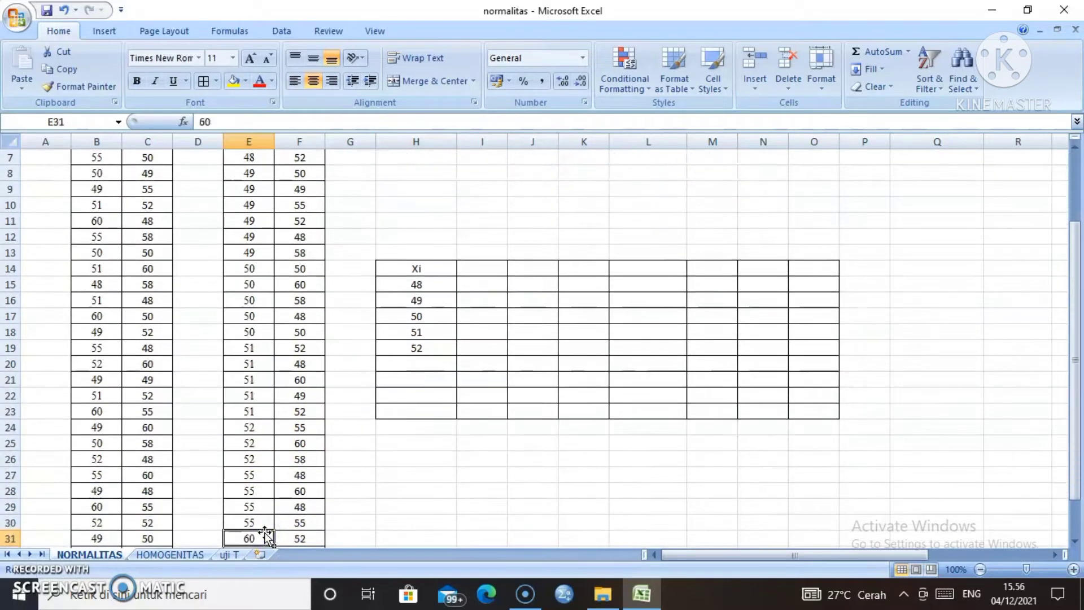
click(429, 364)
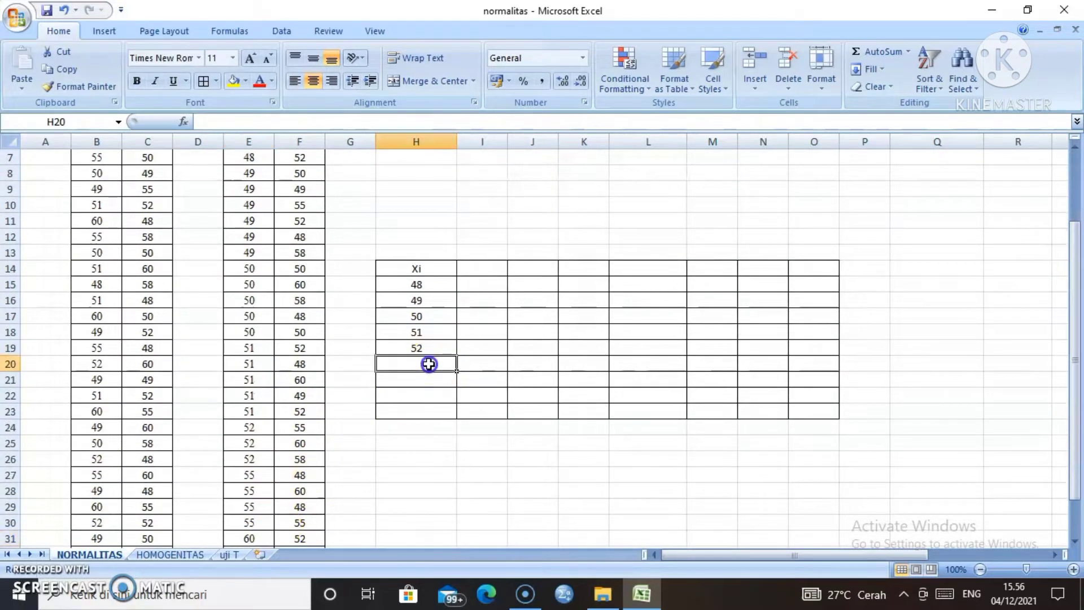
text(55)
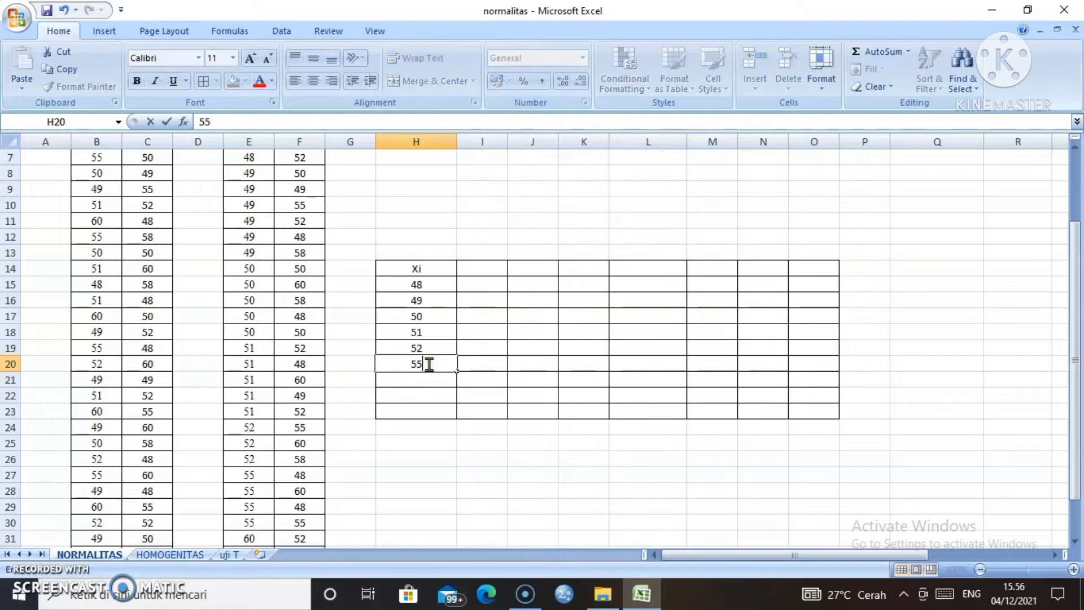
key(Return)
text(60)
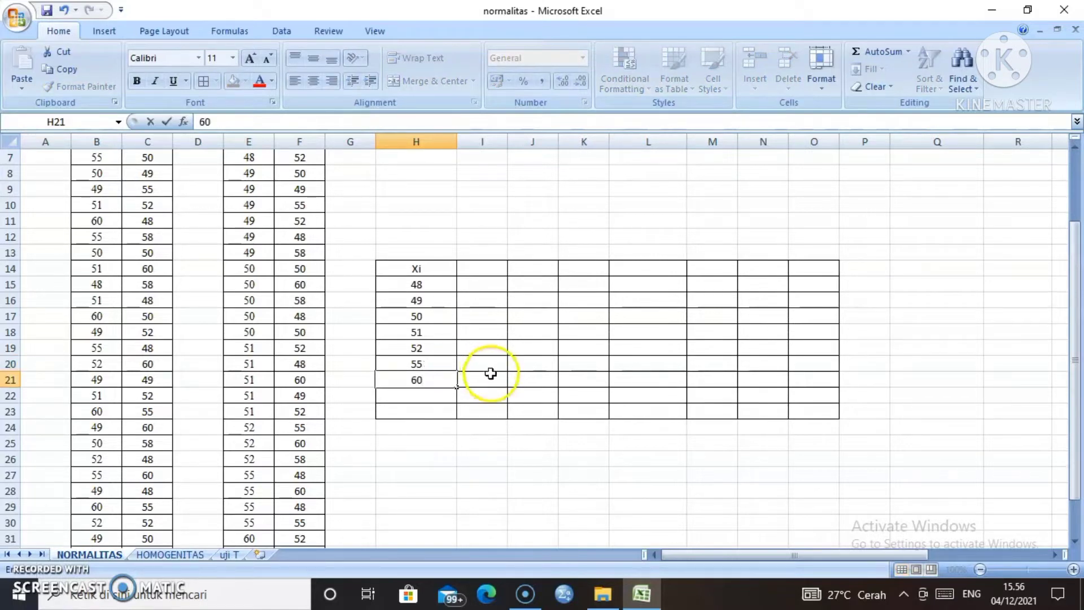
Enter the label 'n' in H22 and the frequency column header 'fi' in I14
click(422, 397)
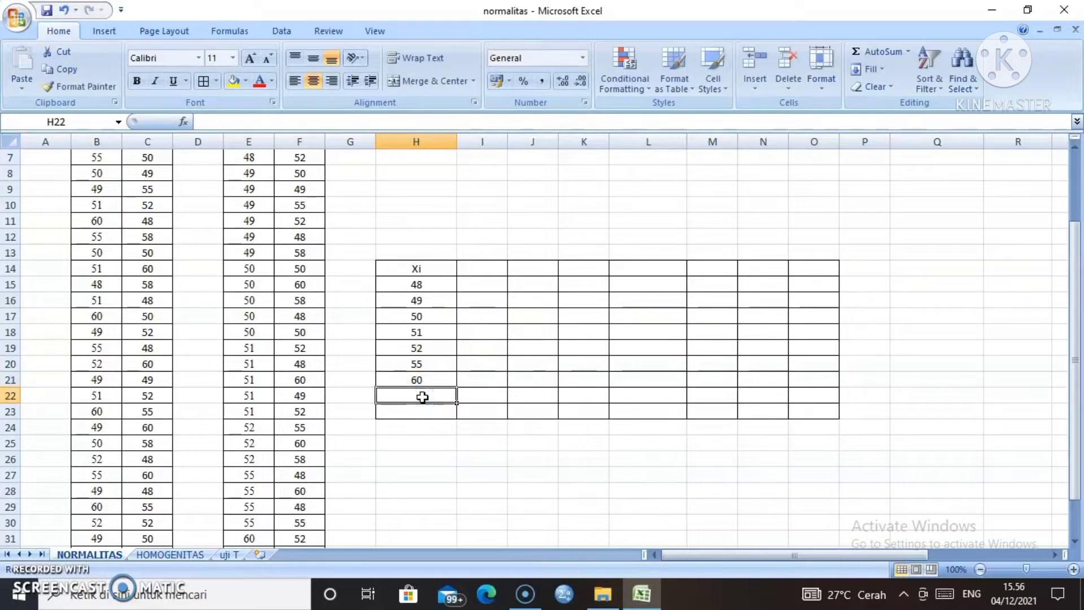
text(N)
key(BackSpace)
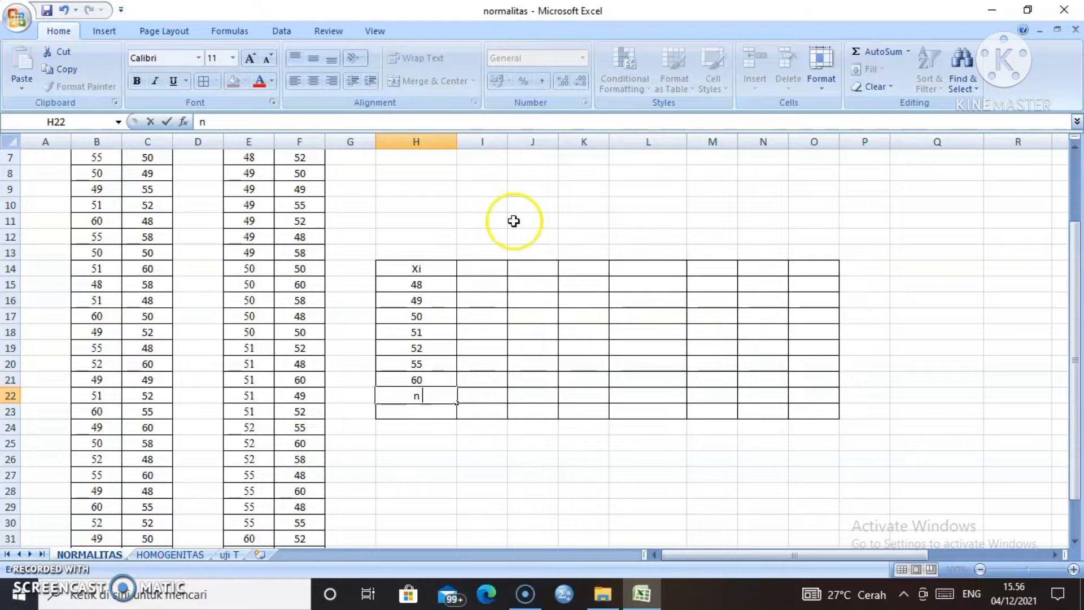
click(473, 269)
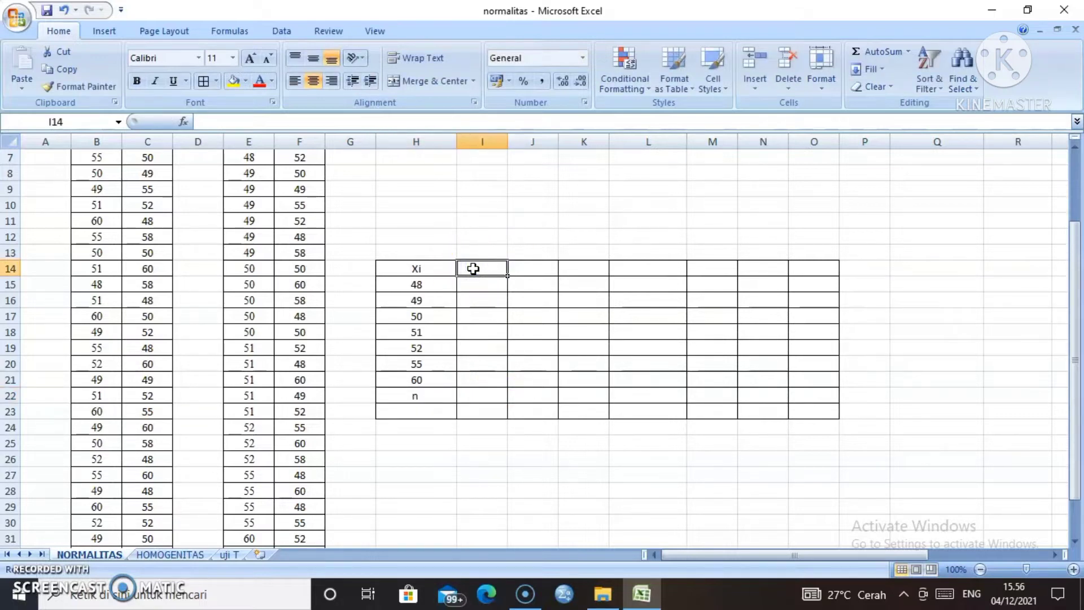
text(fi)
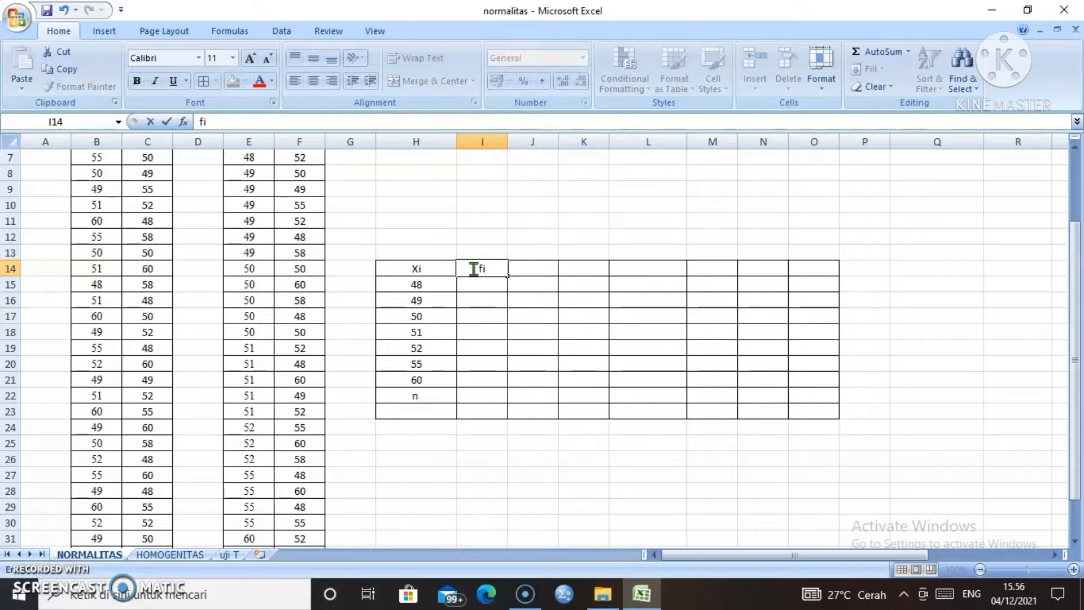
key(Return)
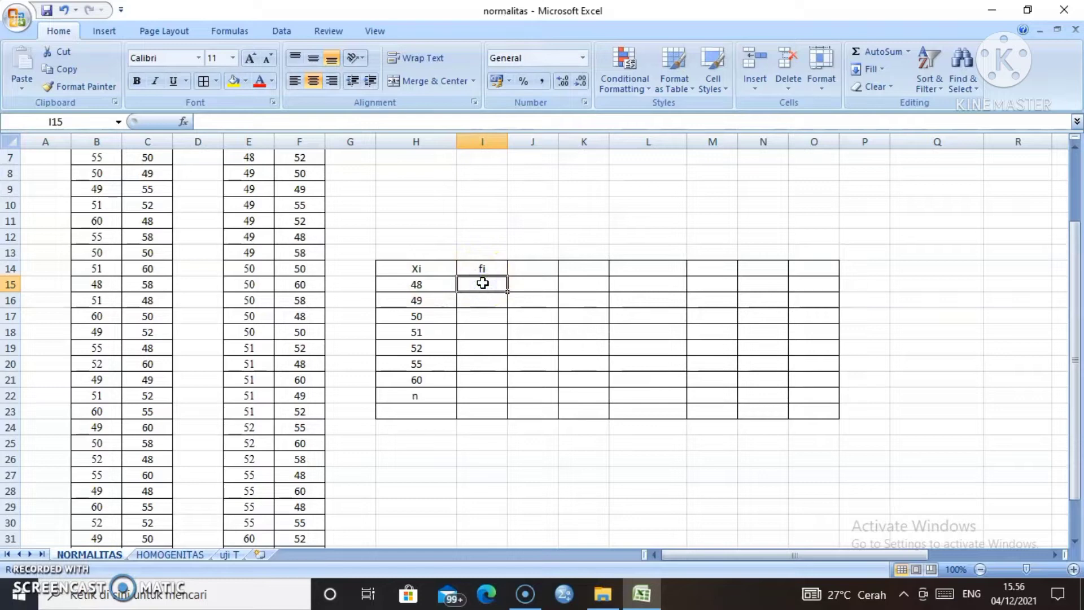
Enter the frequency formula =COUNTIF(E4:E34;H15) in I15 and fill it down through I21
text(=)
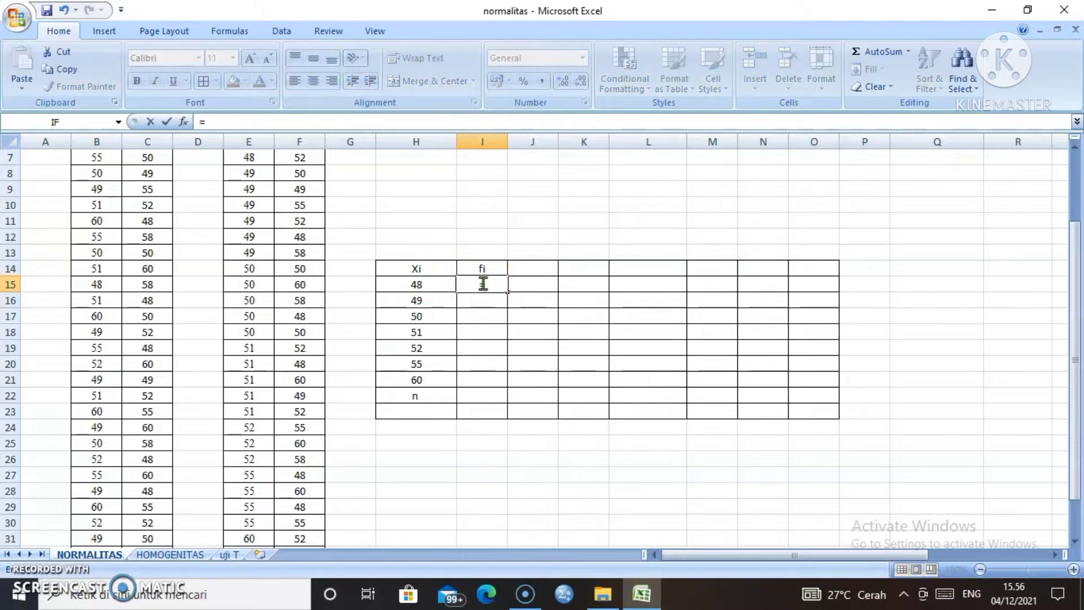
text(cou)
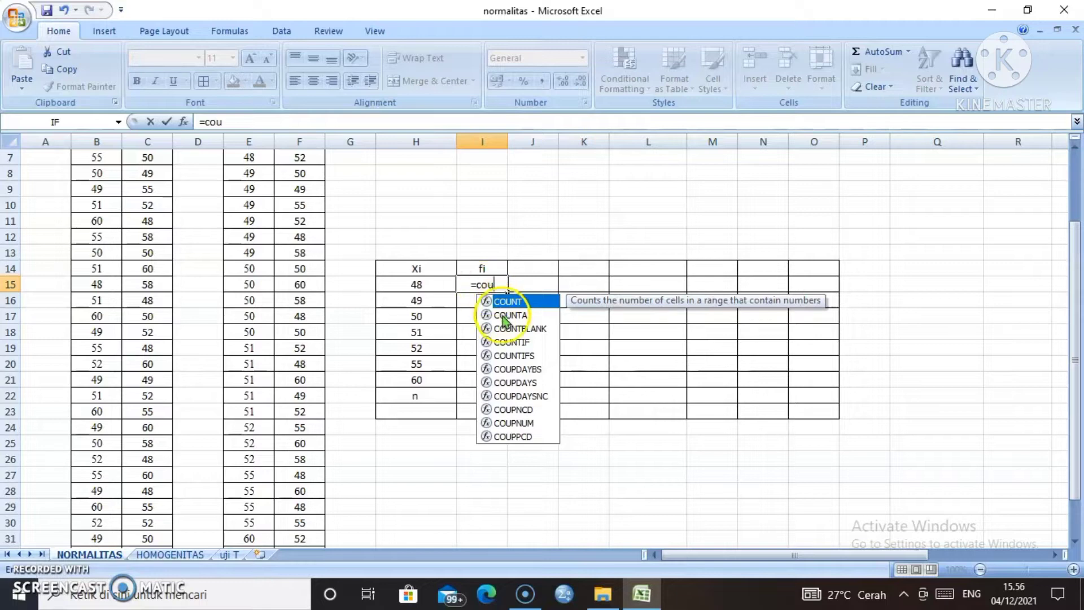
double_click(509, 341)
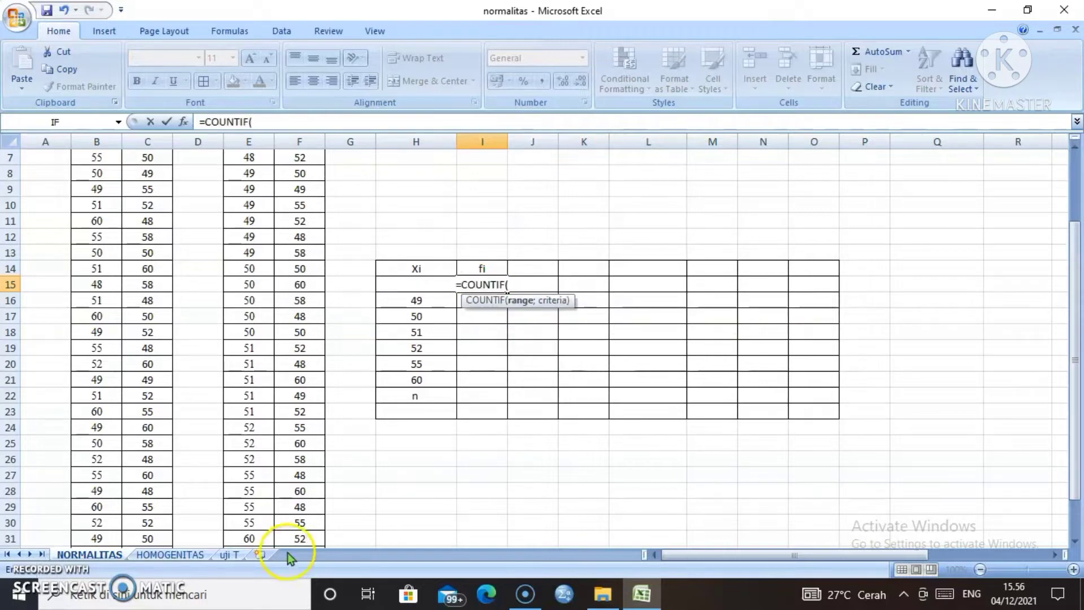
click(265, 541)
key(Down)
key(Down)
key(Down)
key(Down)
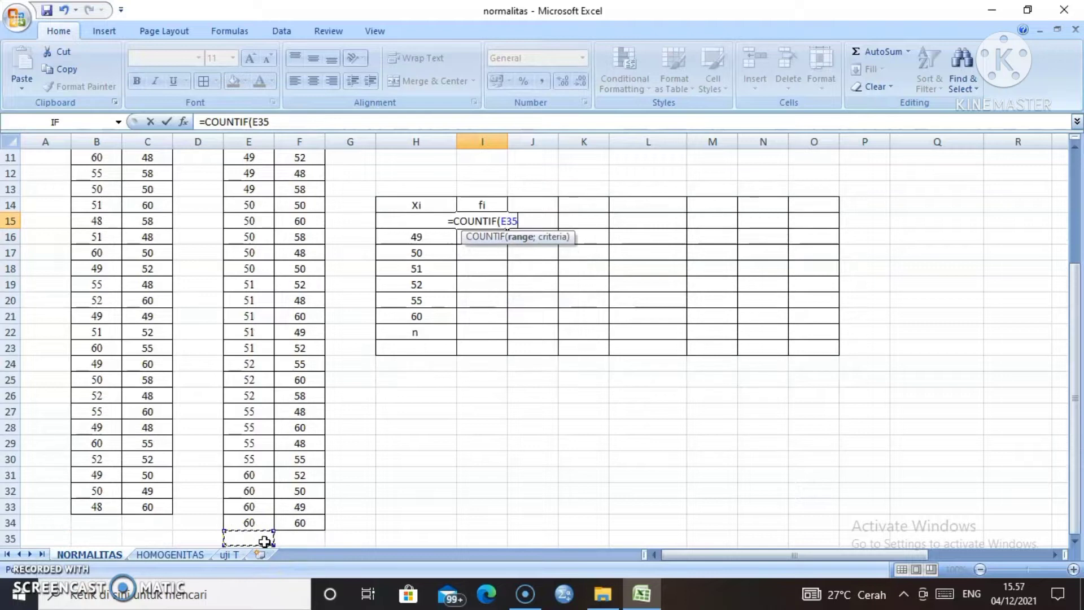
drag(254, 523, 250, 190)
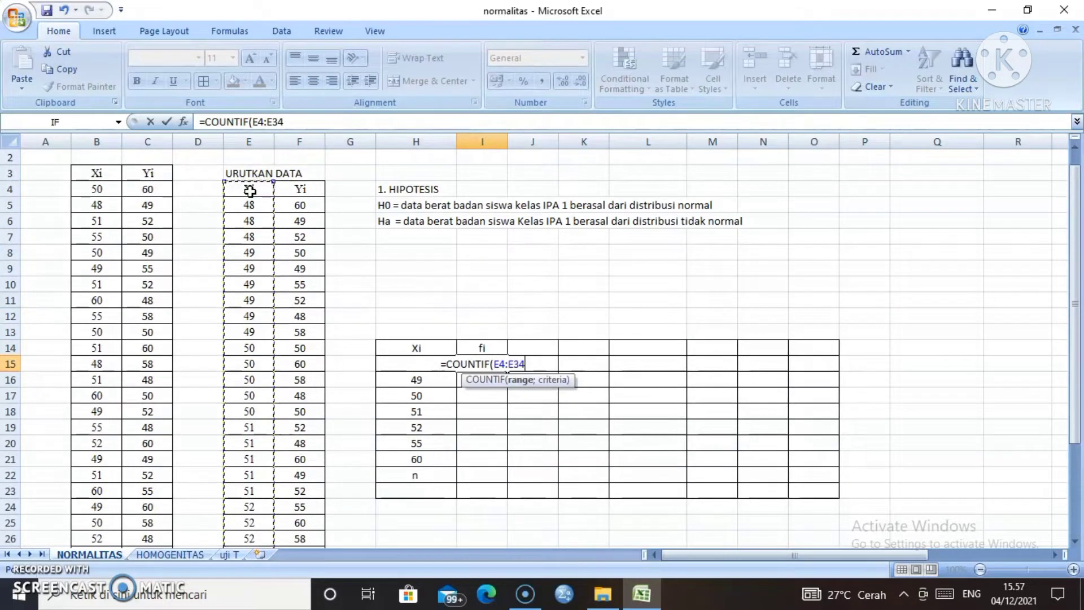
text(;)
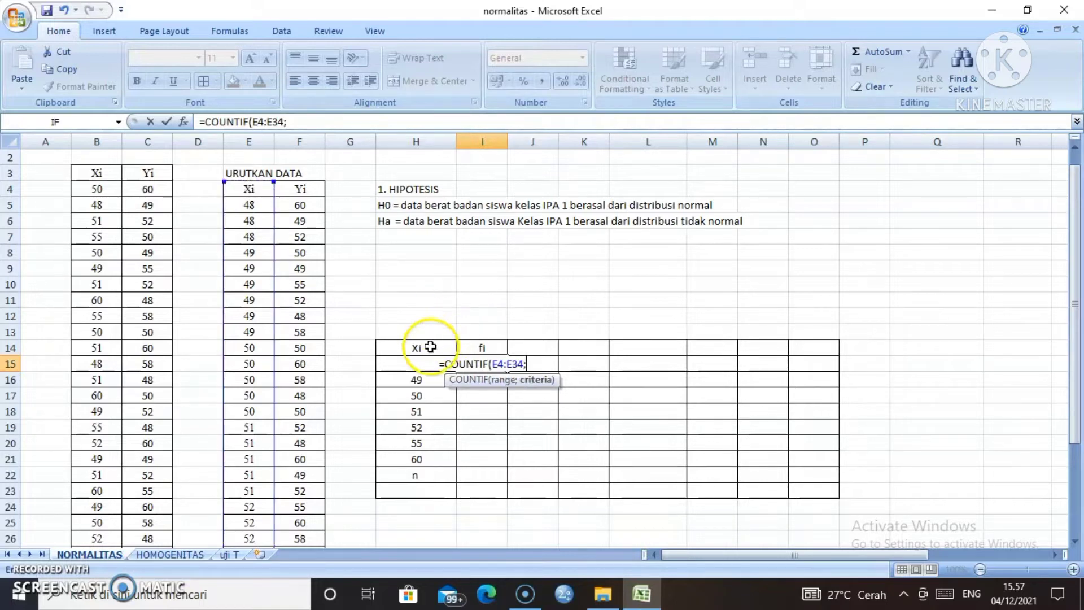
click(397, 363)
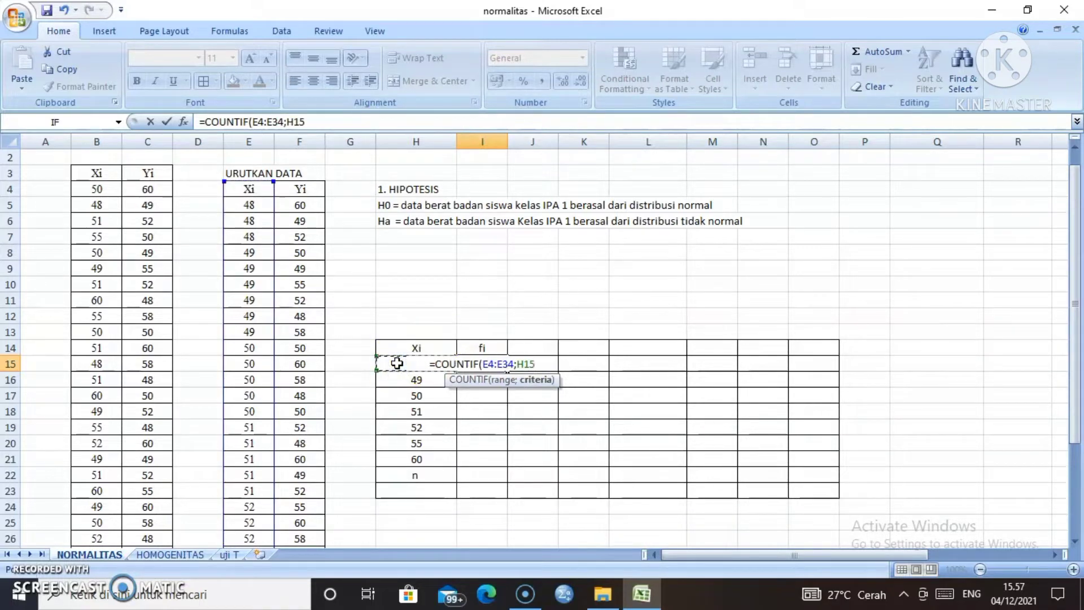
text())
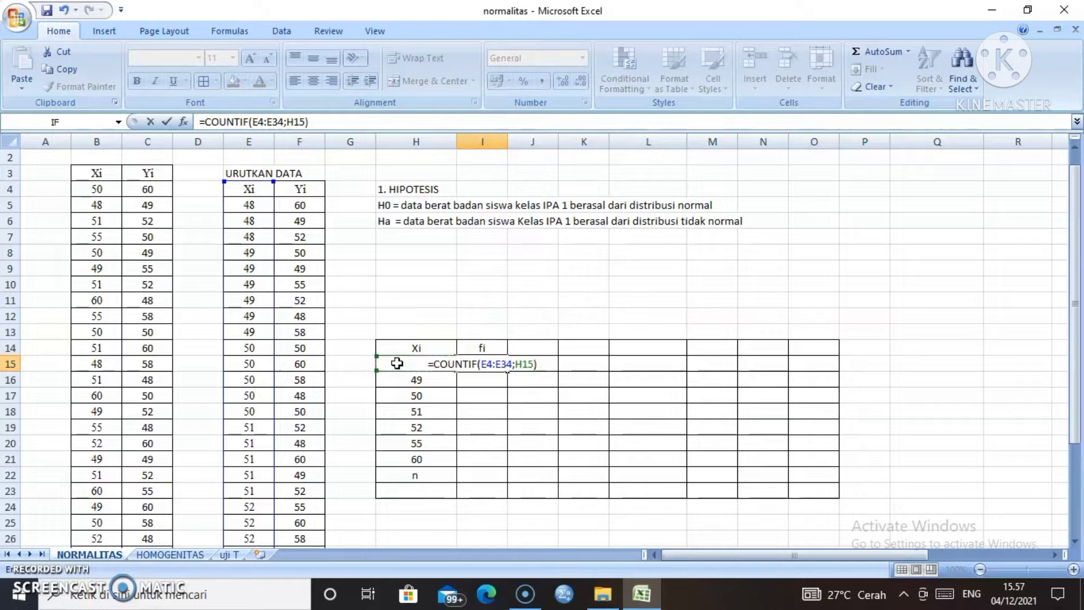
key(Return)
click(481, 363)
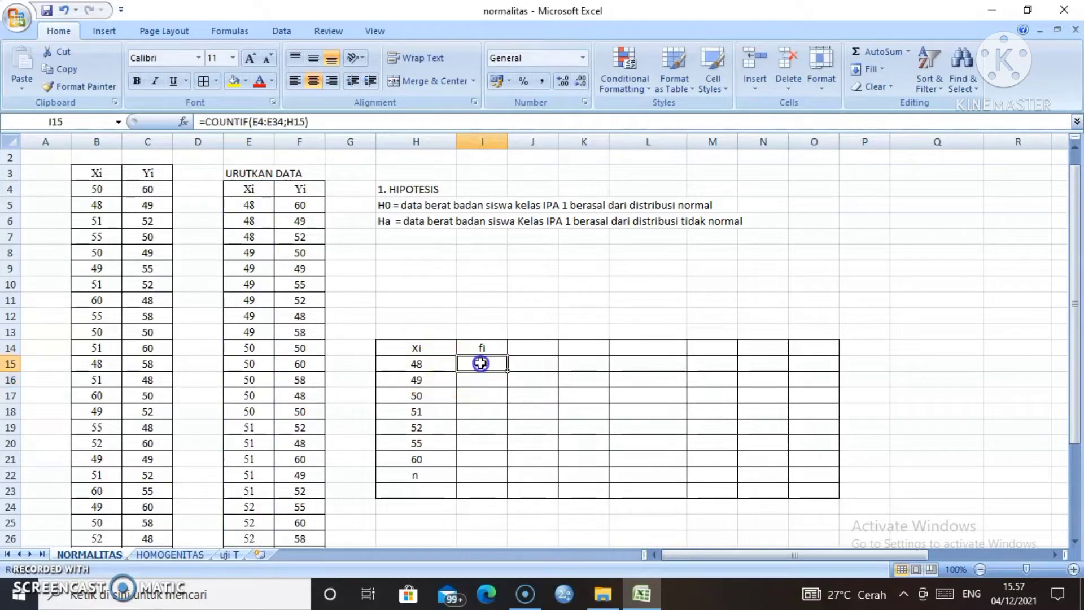
drag(506, 371, 506, 471)
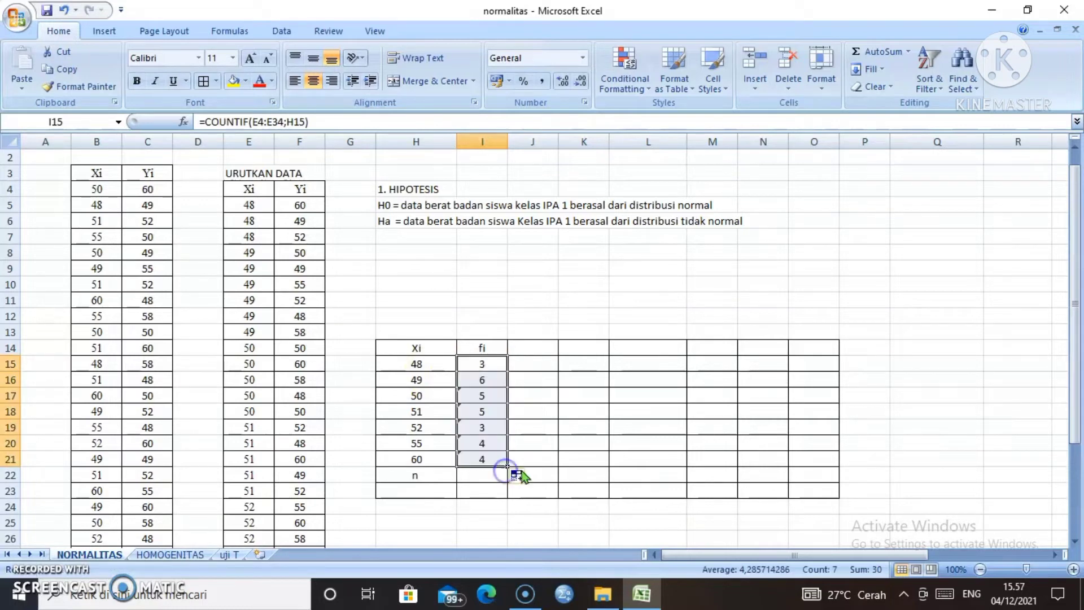
Total the fi frequencies in I22 with the formula =SUM(I15:I21)
click(483, 473)
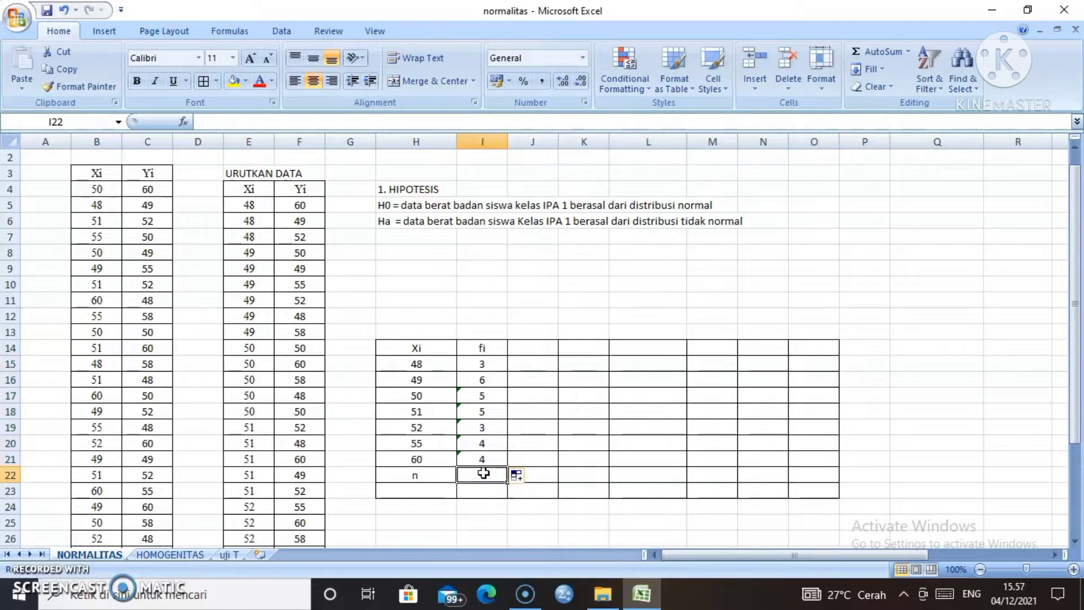
text(=sum)
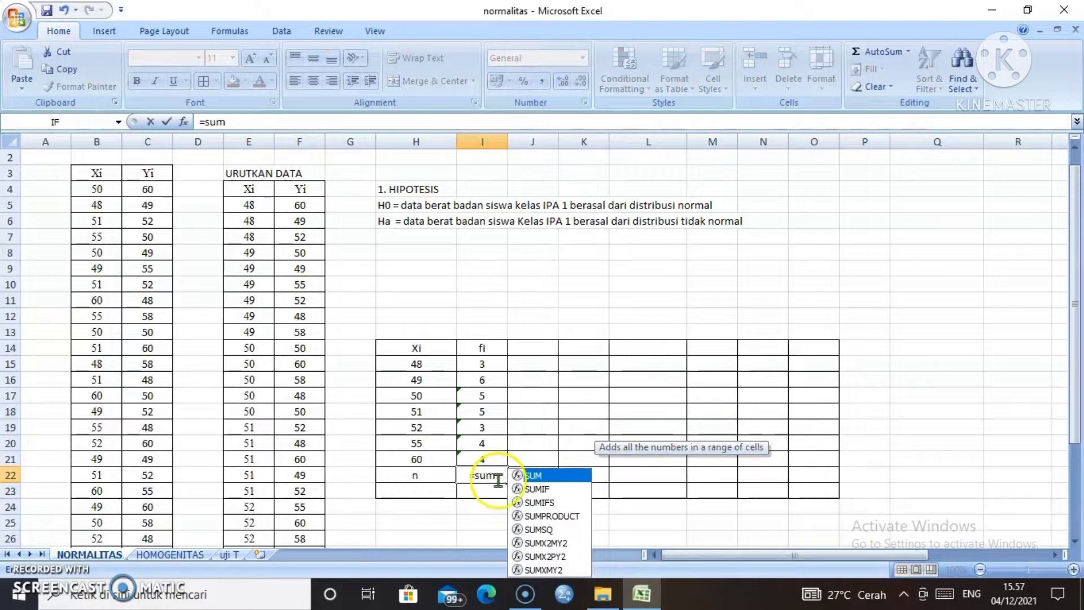
click(533, 477)
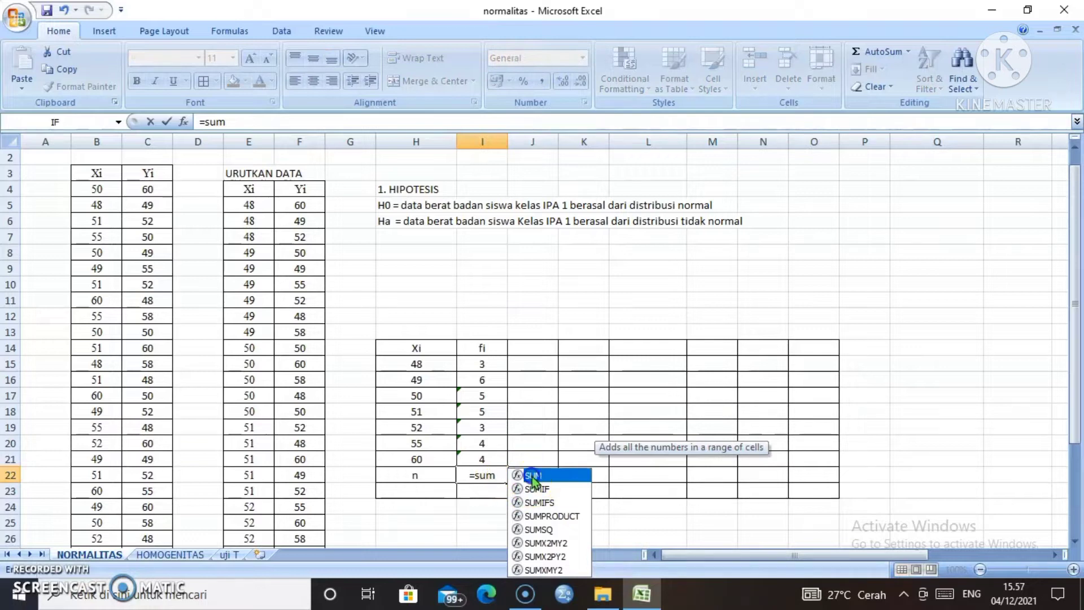
double_click(533, 477)
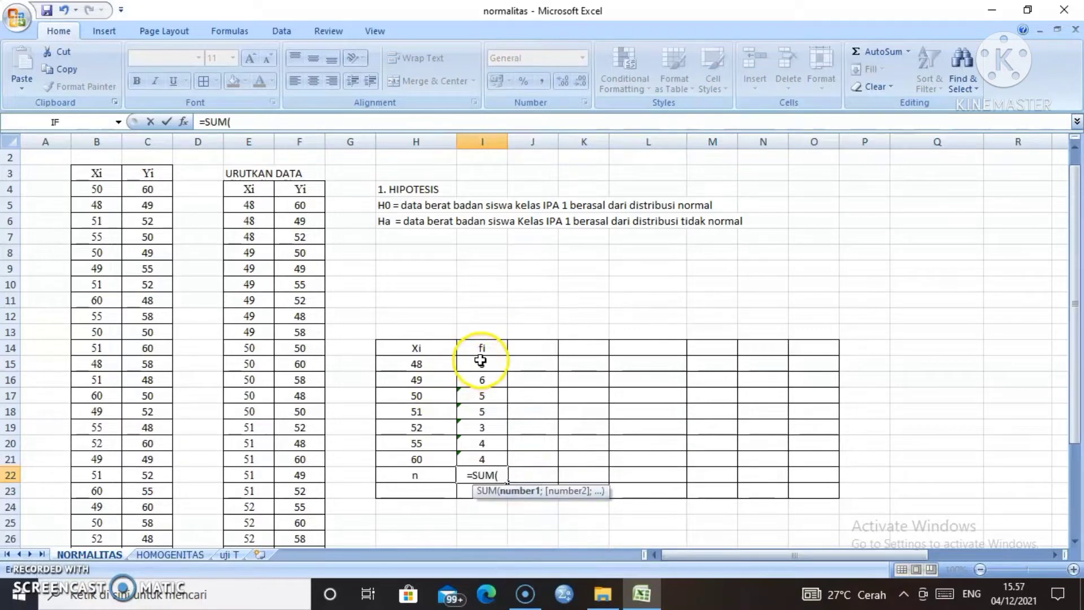
drag(481, 359, 486, 455)
text())
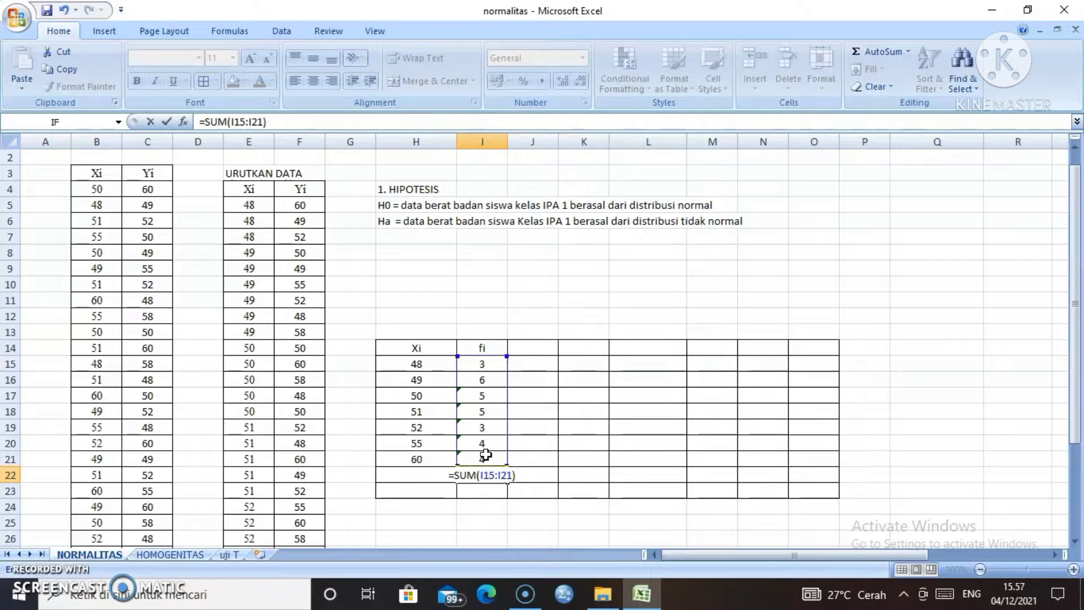
key(Return)
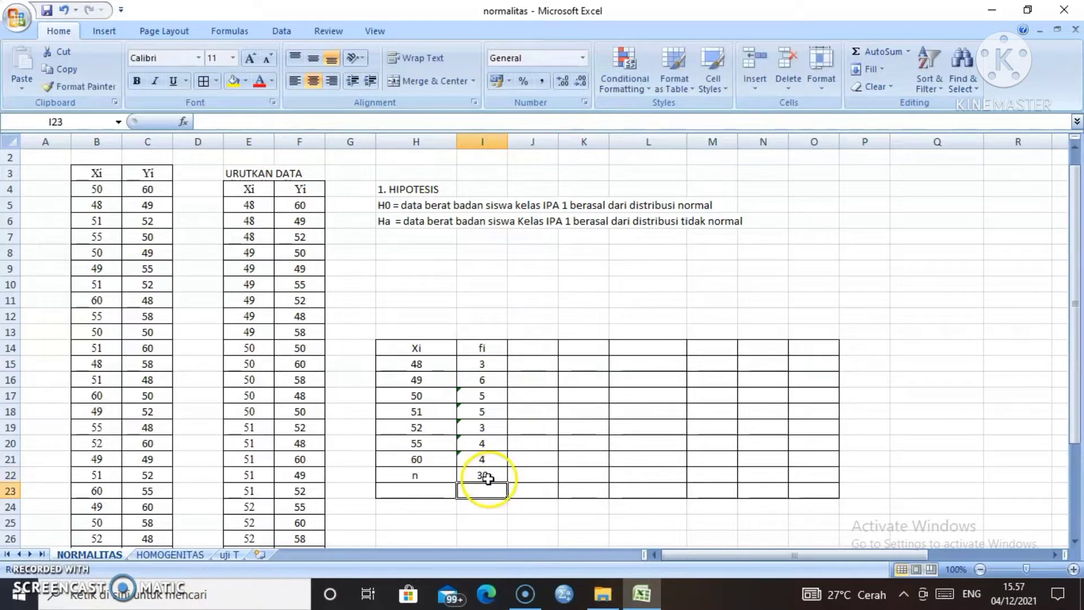
click(482, 521)
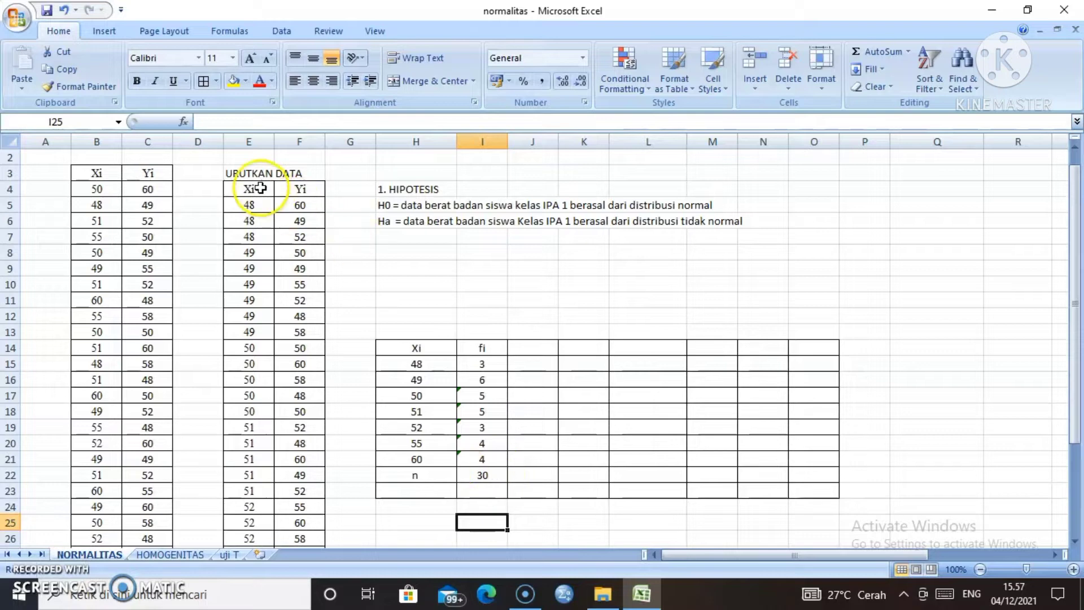
Enter the cumulative frequency header 'fkum' in J14 and the first value 3 in J15
drag(249, 206, 252, 311)
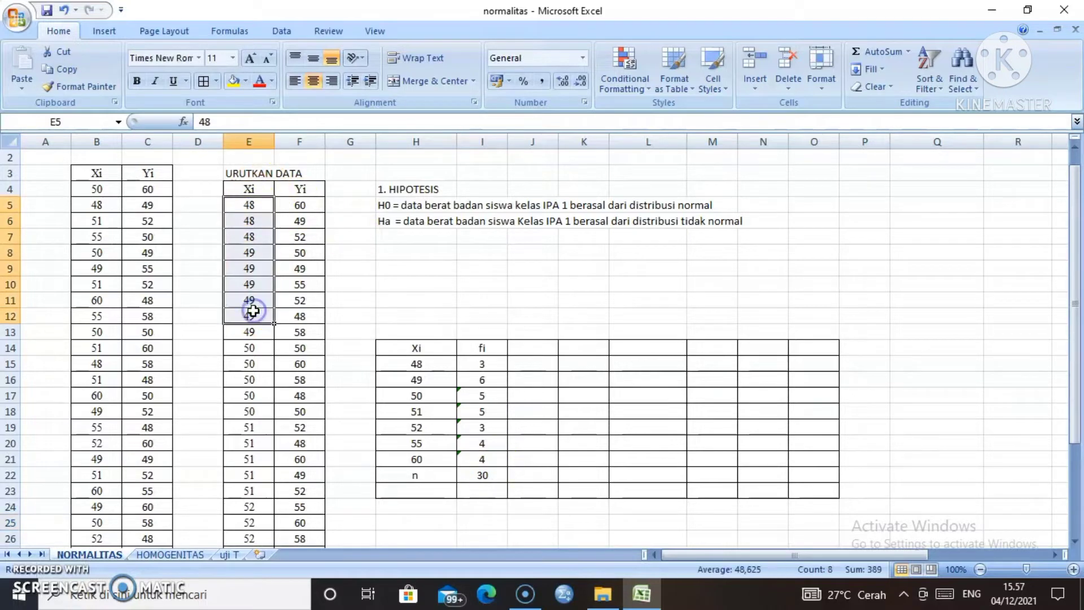
click(252, 268)
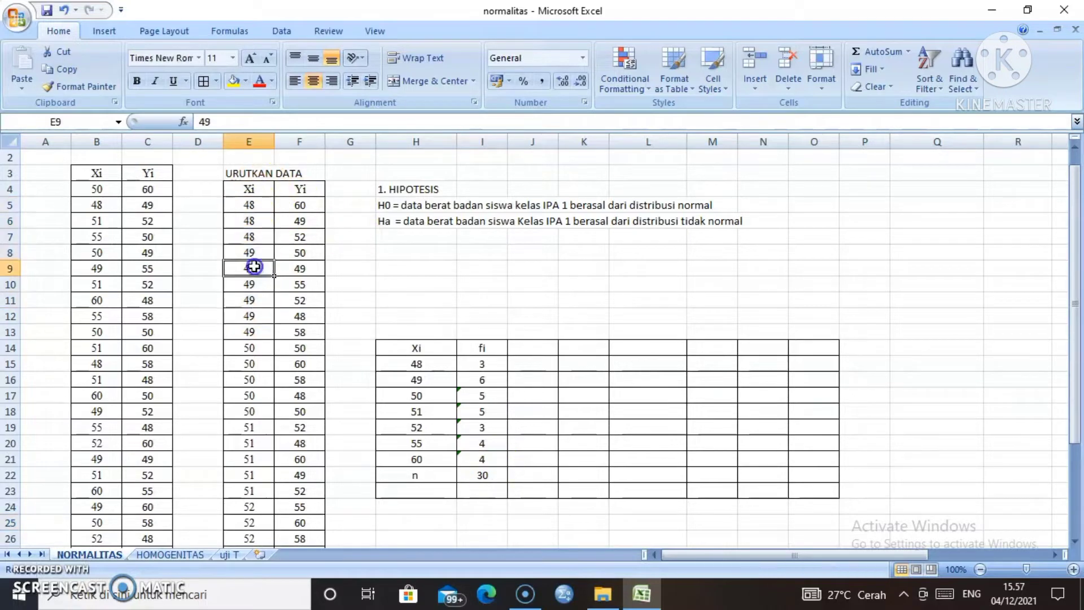
click(534, 348)
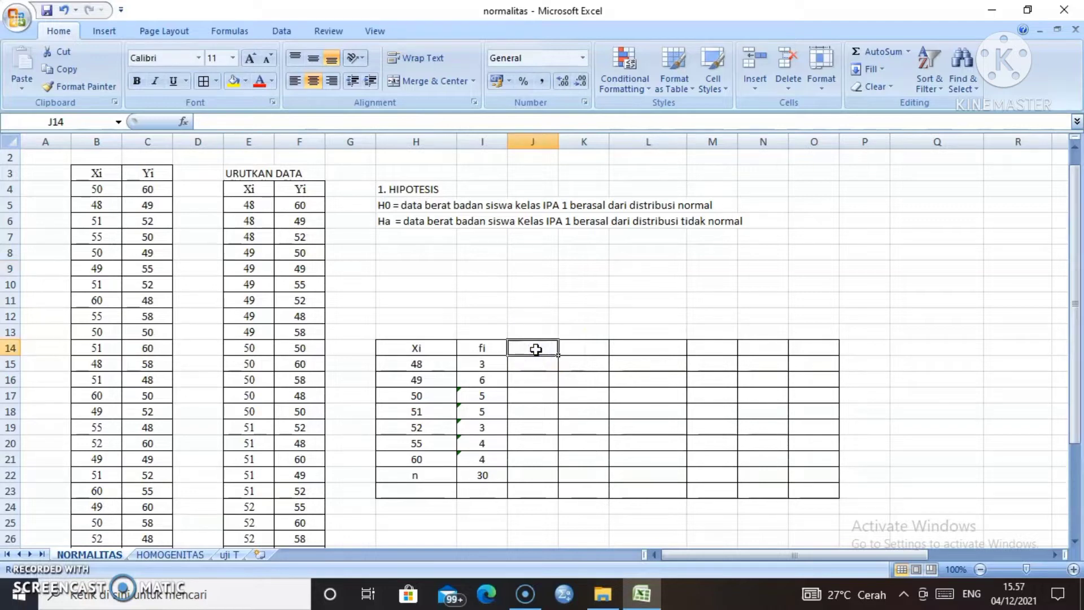
text(fkum)
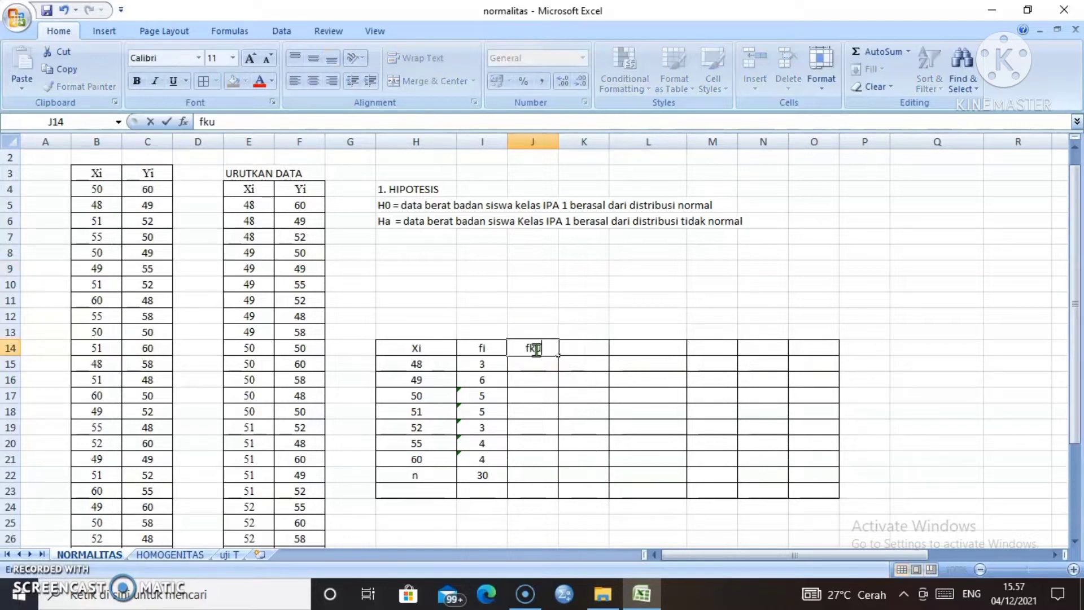
click(538, 367)
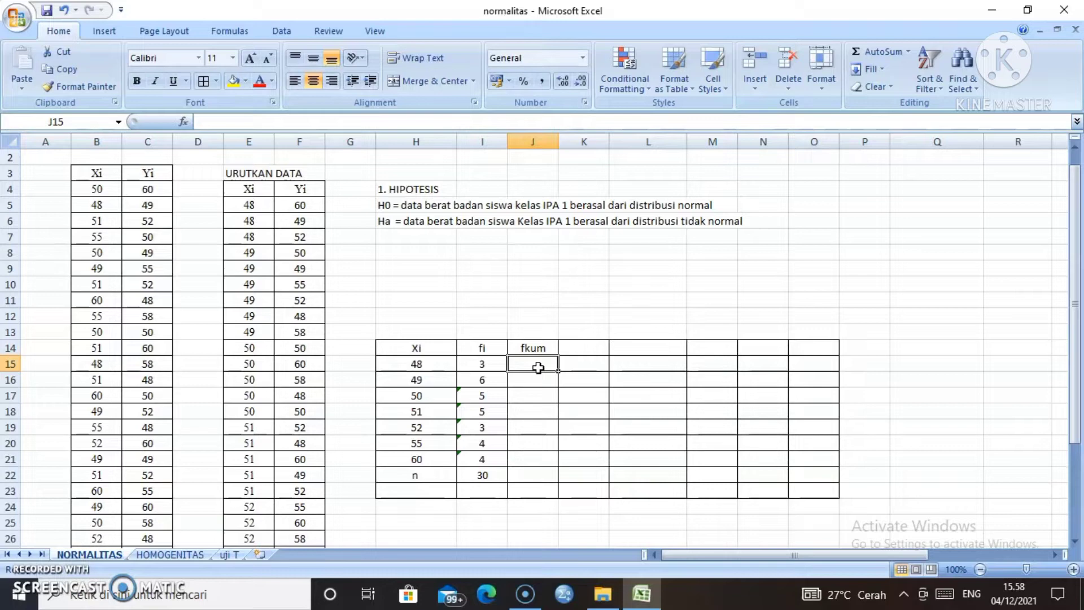
text(3)
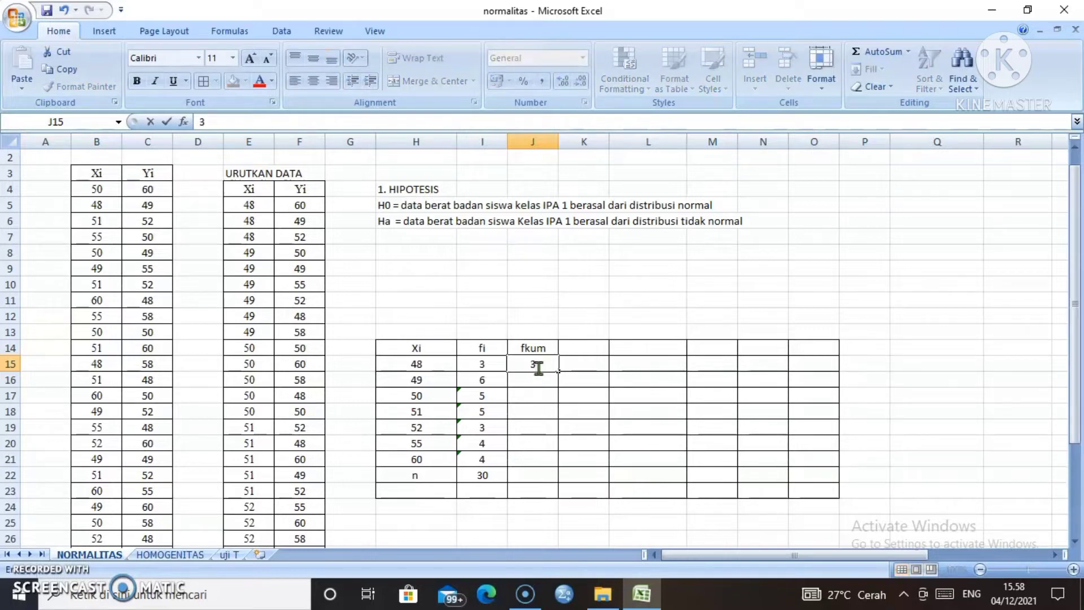
Enter the cumulative frequency formula =I16+J15 in J16 and fill it down through J21
click(537, 379)
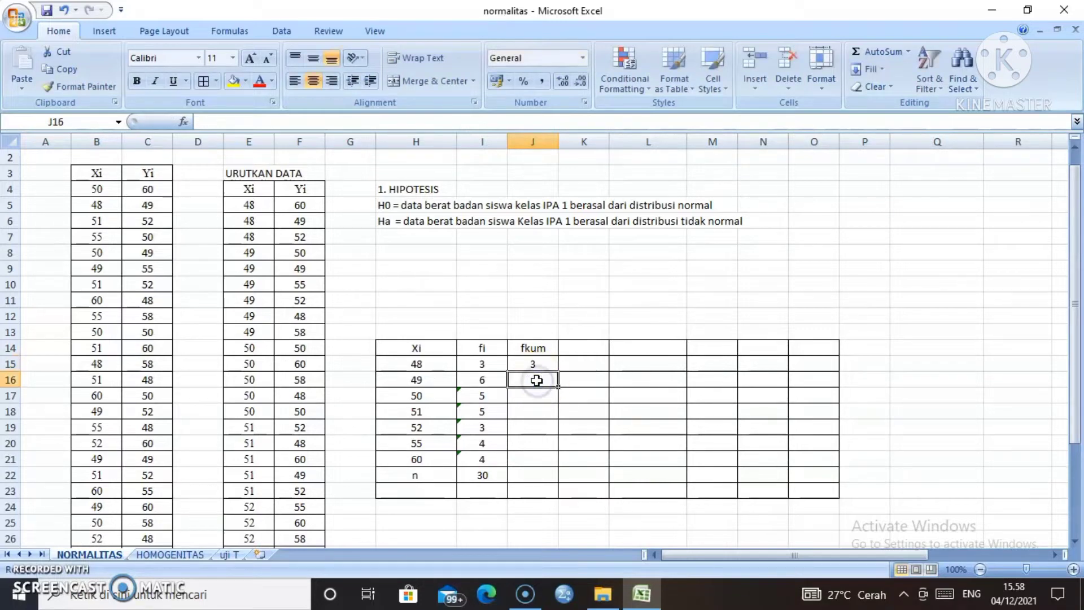
text(=)
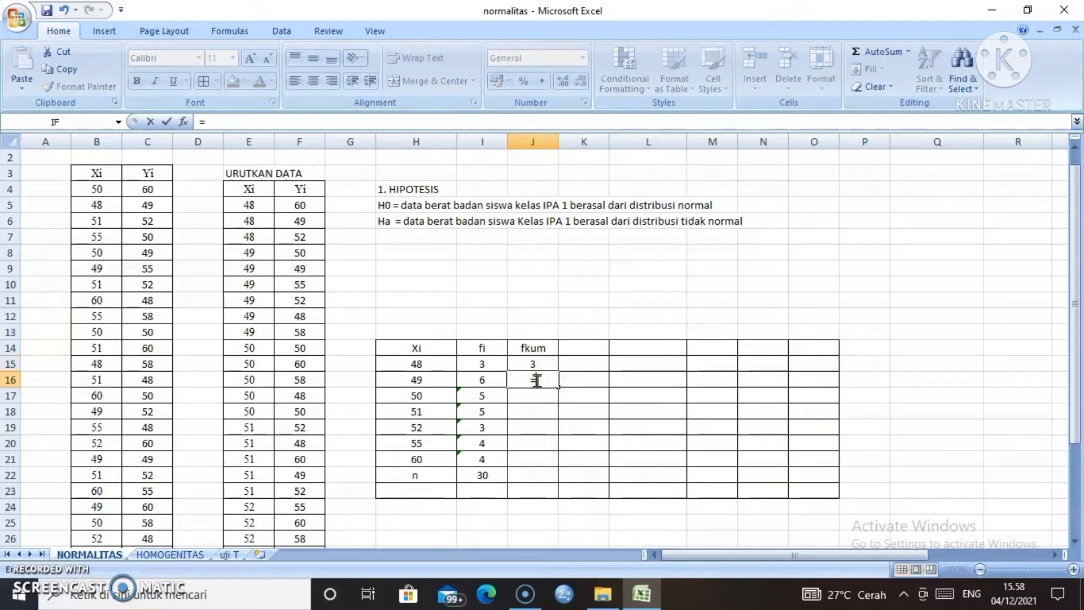
click(491, 380)
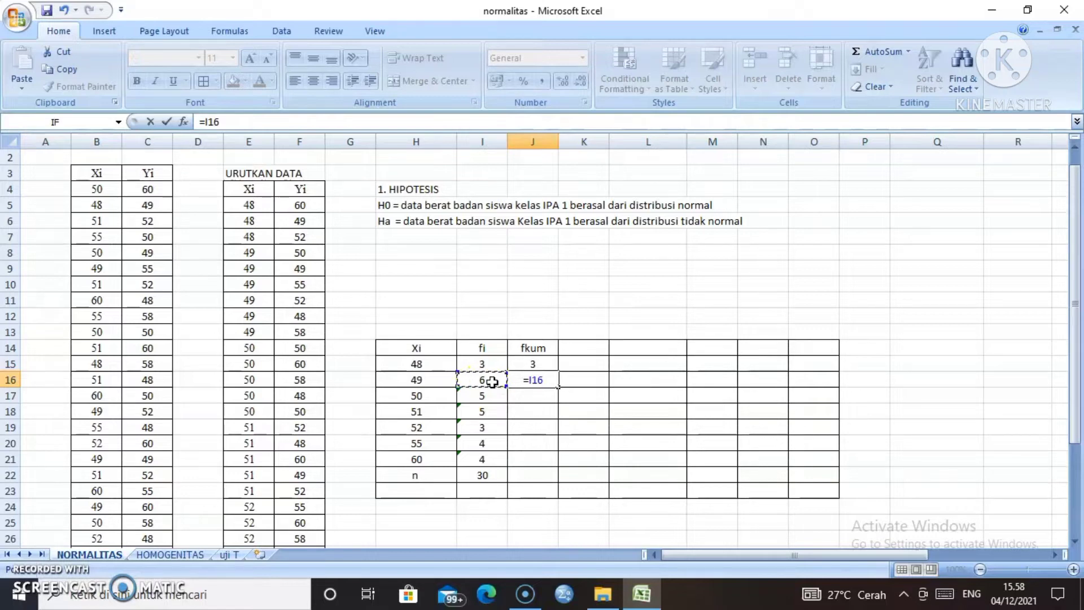
text(+)
click(538, 366)
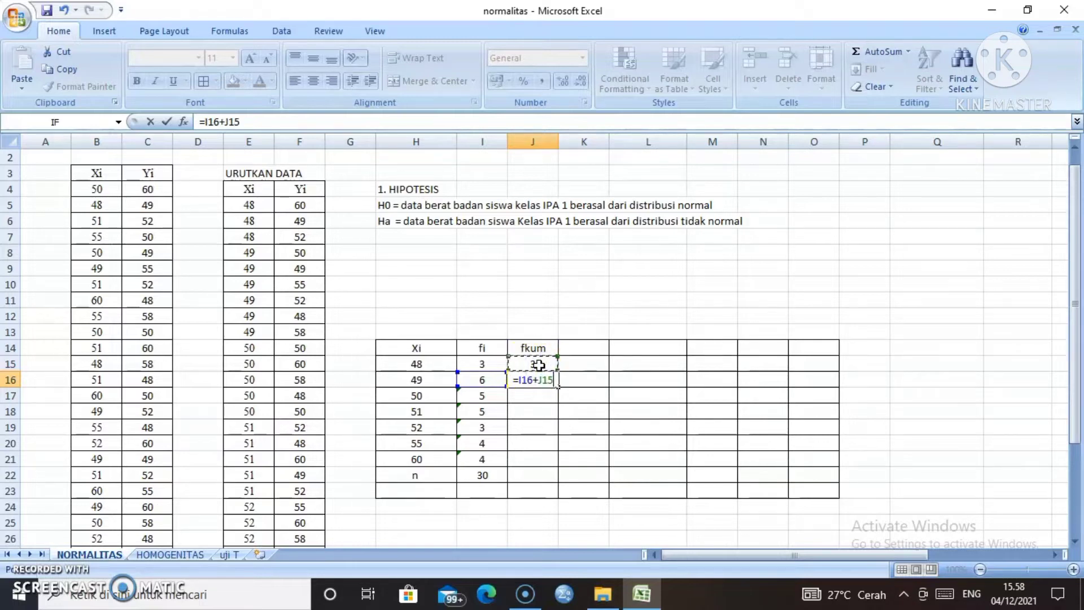
key(Return)
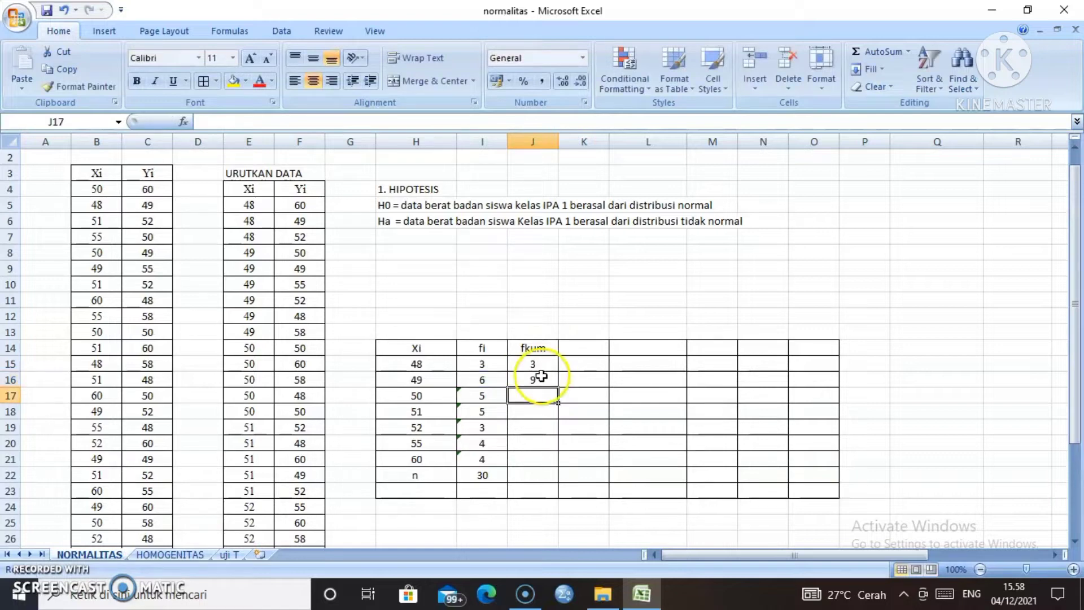
click(544, 383)
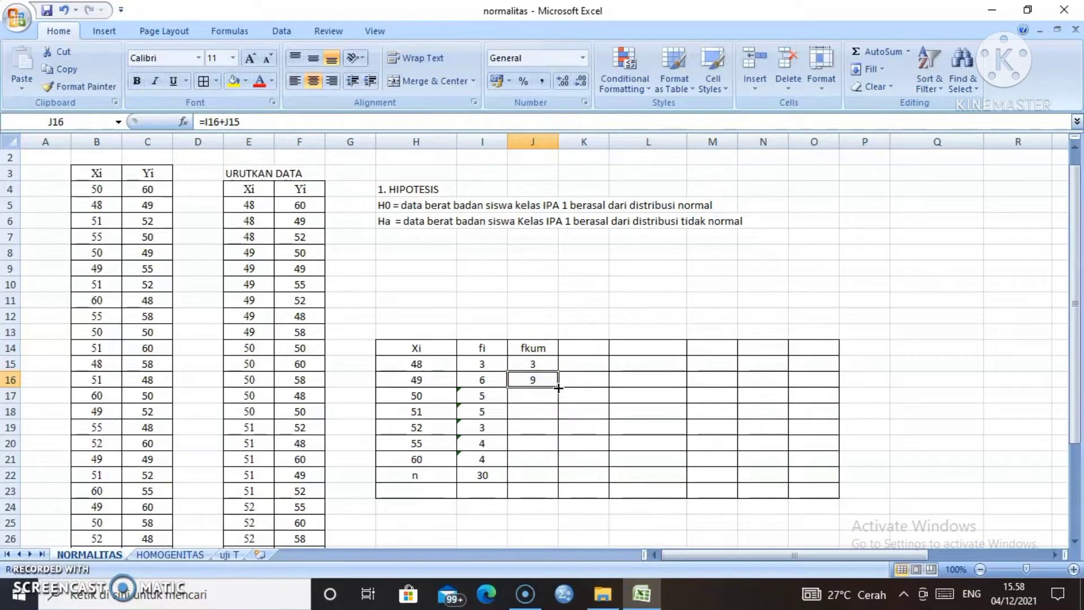
drag(557, 387, 559, 464)
click(580, 521)
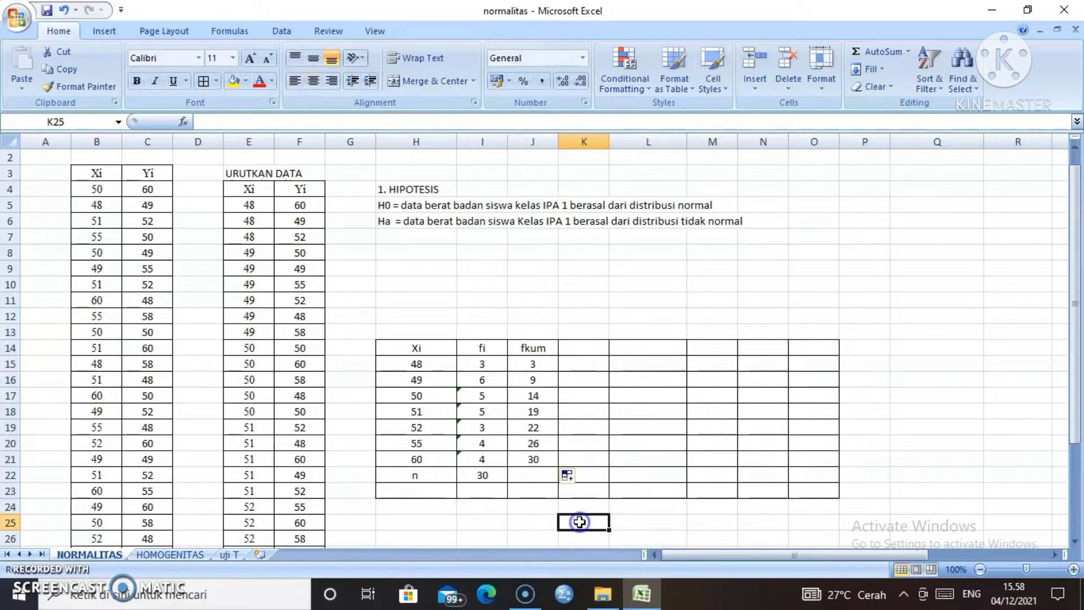
Enter the column header 'fs' in K14 and the formula =J15/$I$22 in K15
click(571, 349)
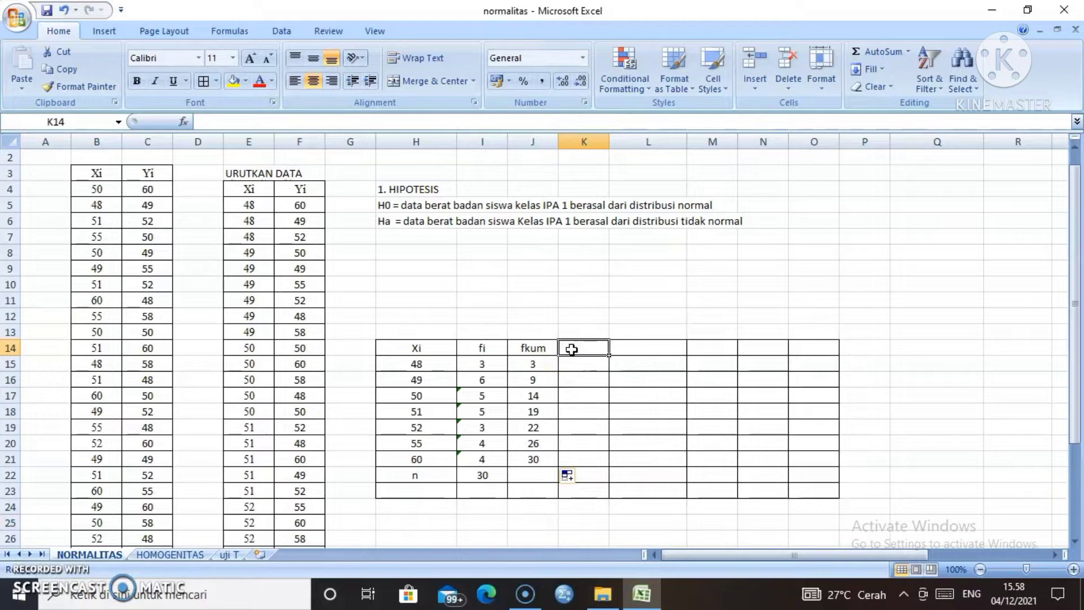
text(fs)
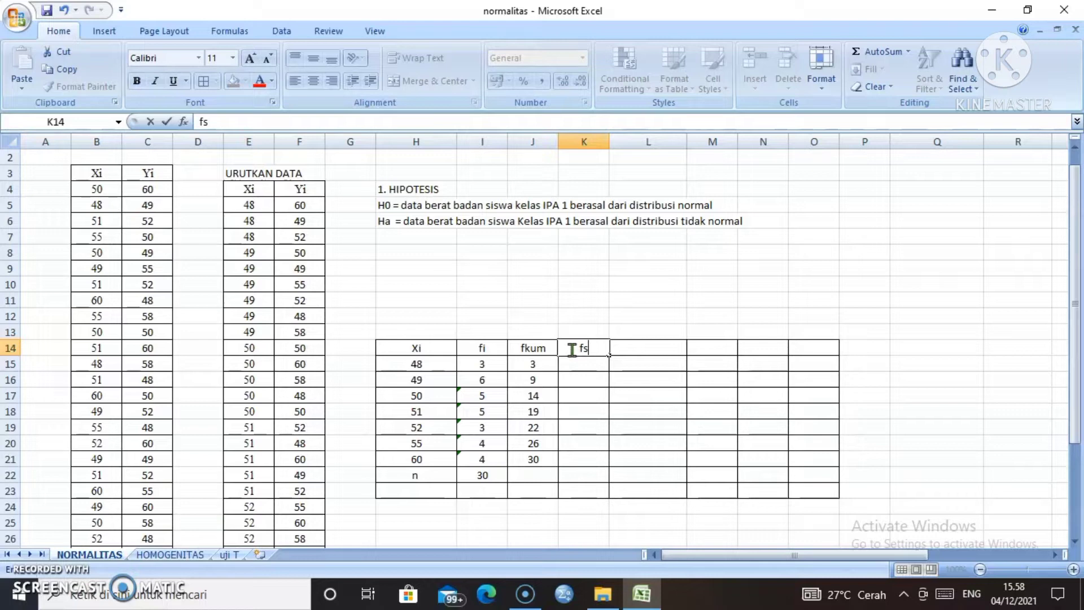
click(577, 362)
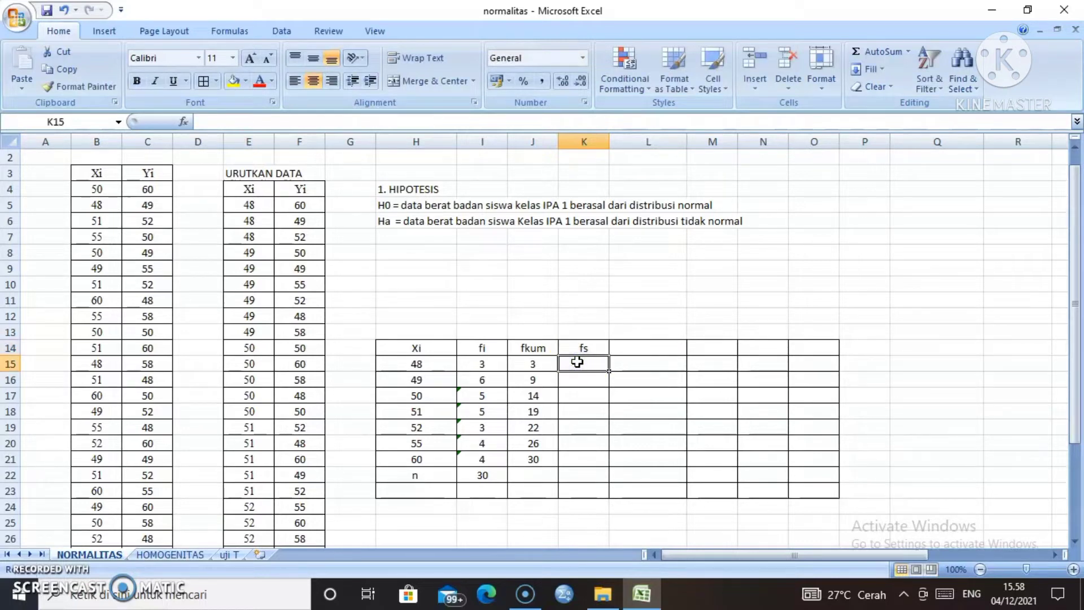
text(=)
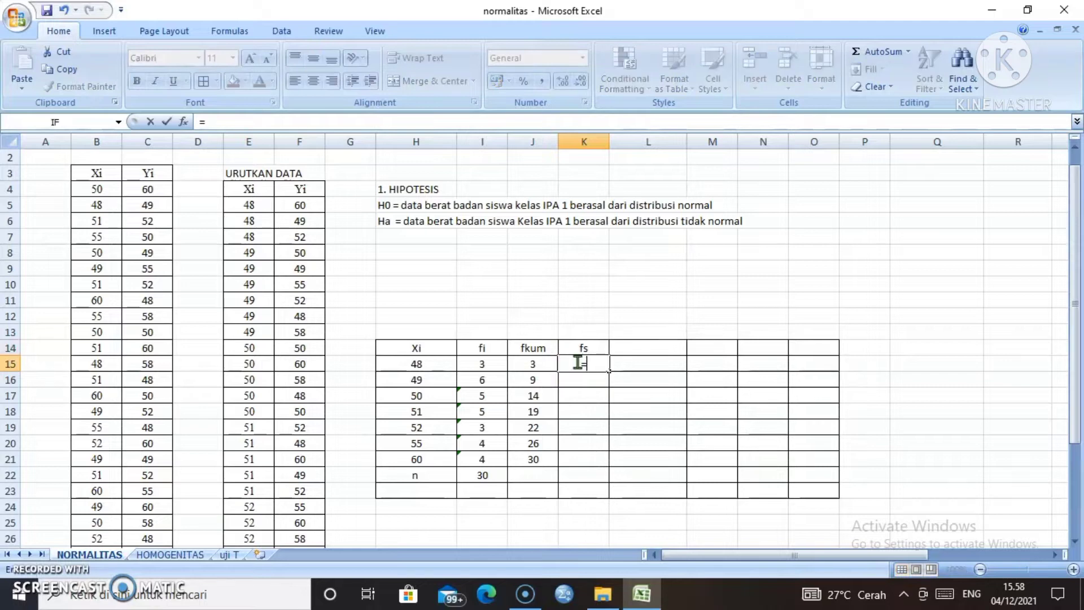
click(536, 364)
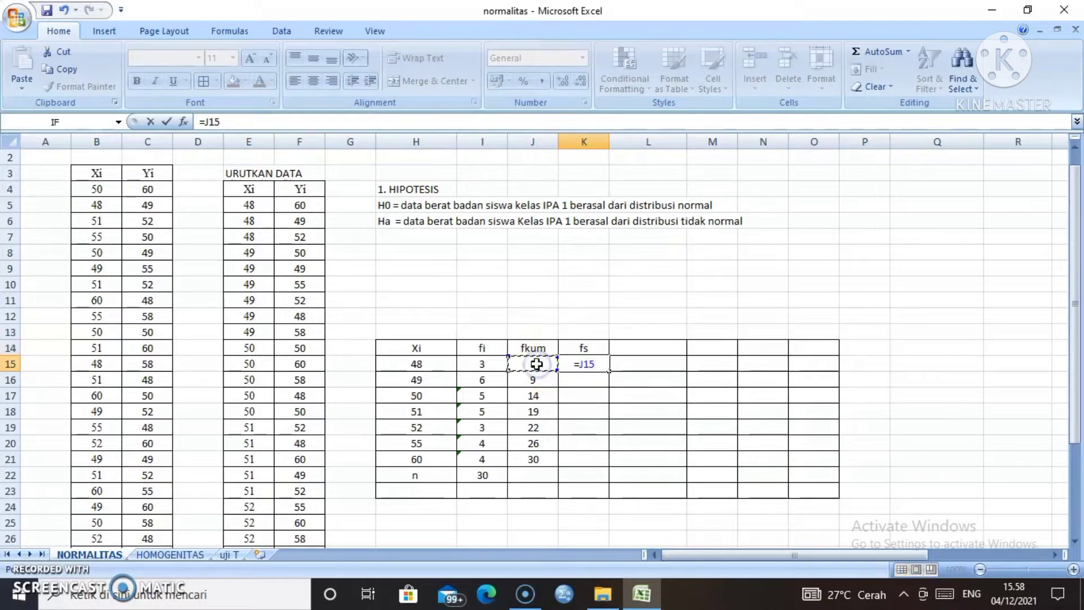
text(/)
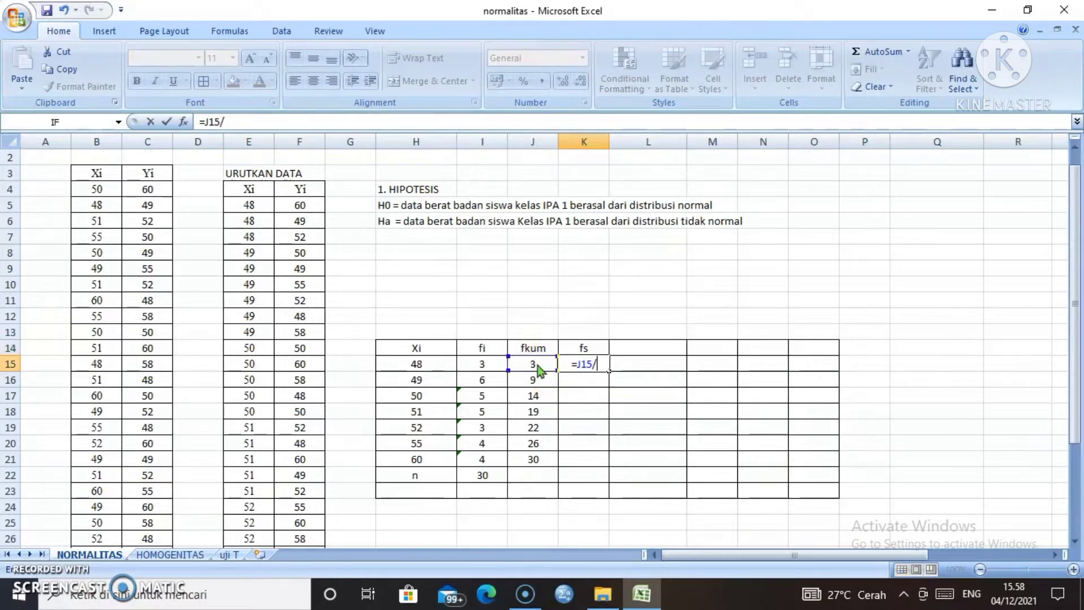
click(480, 474)
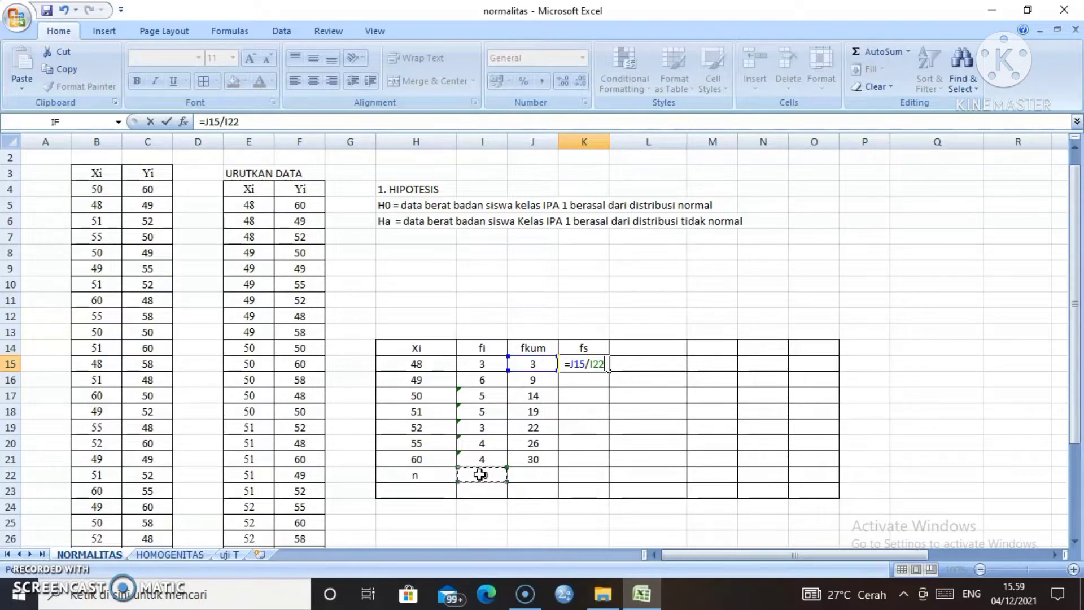
key(F4)
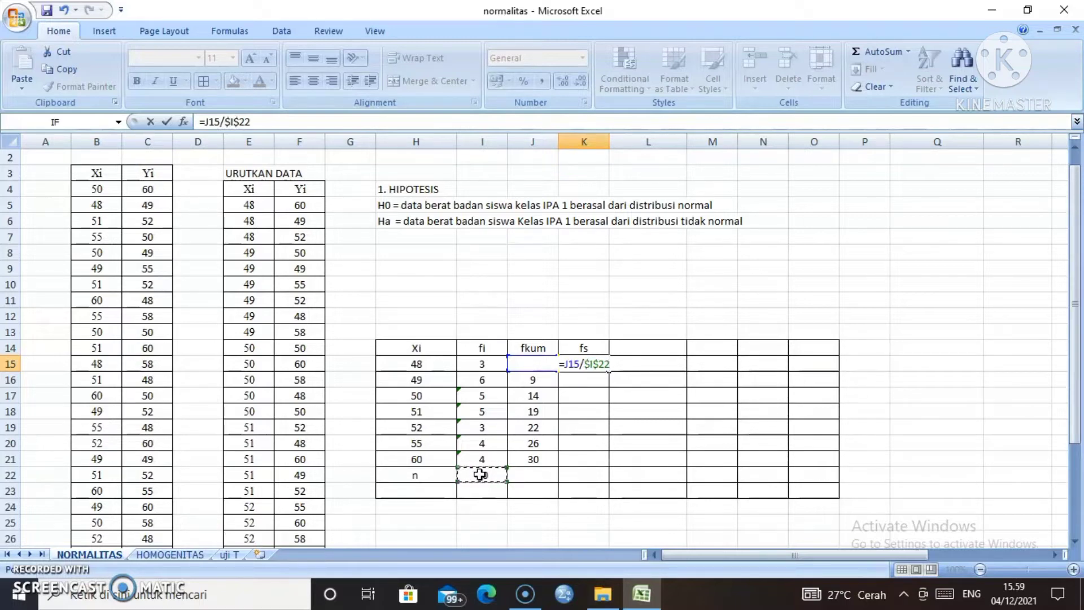
key(Return)
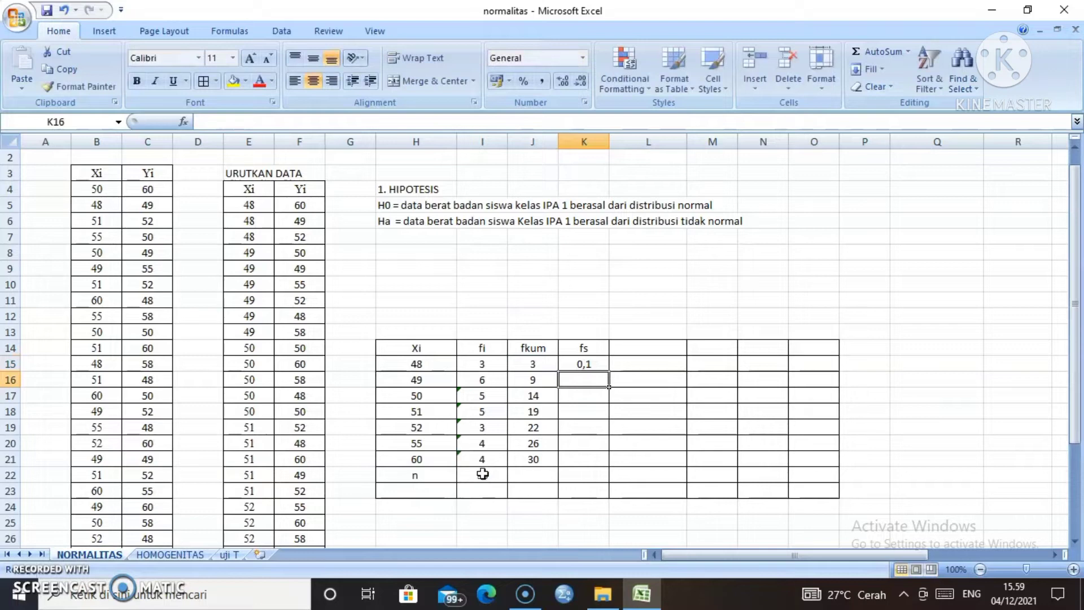
Fill the fs formula from K15 down through K21
click(582, 365)
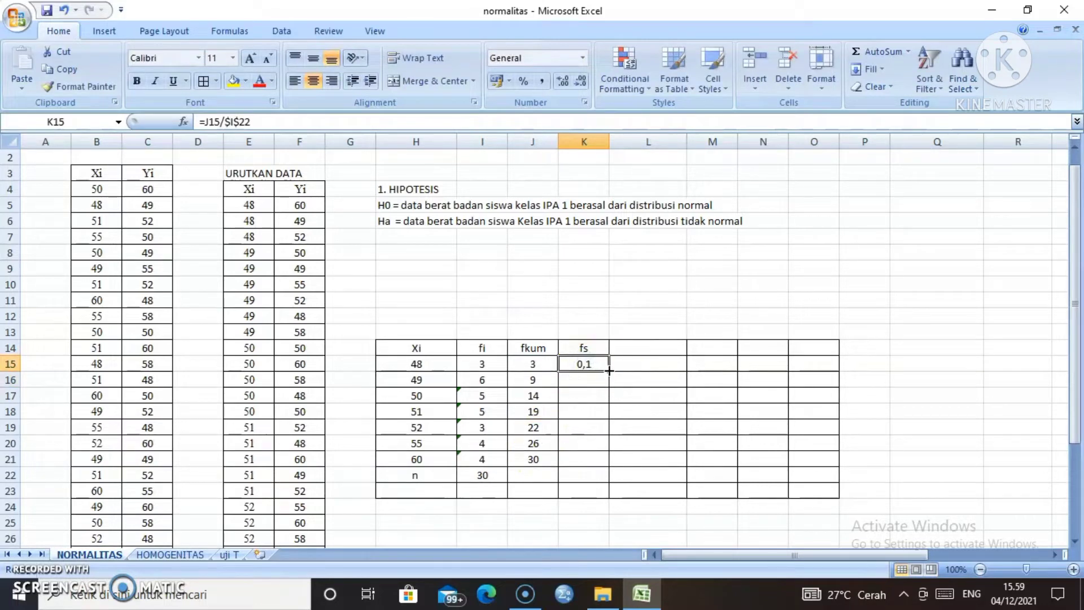
click(610, 370)
drag(609, 370, 609, 465)
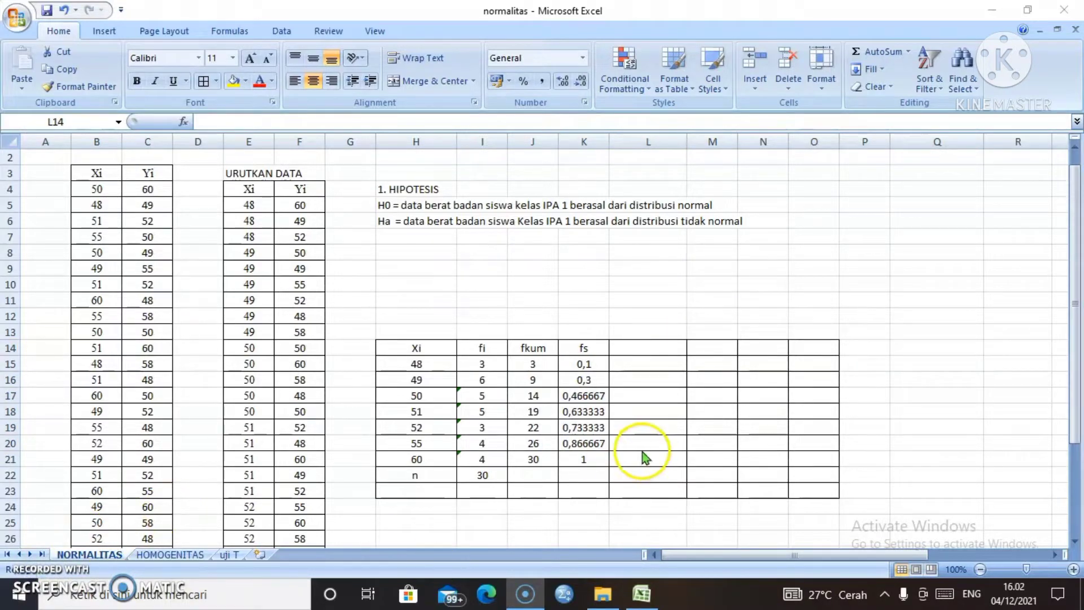
Enter the column header 'z' in L14 and the label 'rata- rata' in H23
click(663, 354)
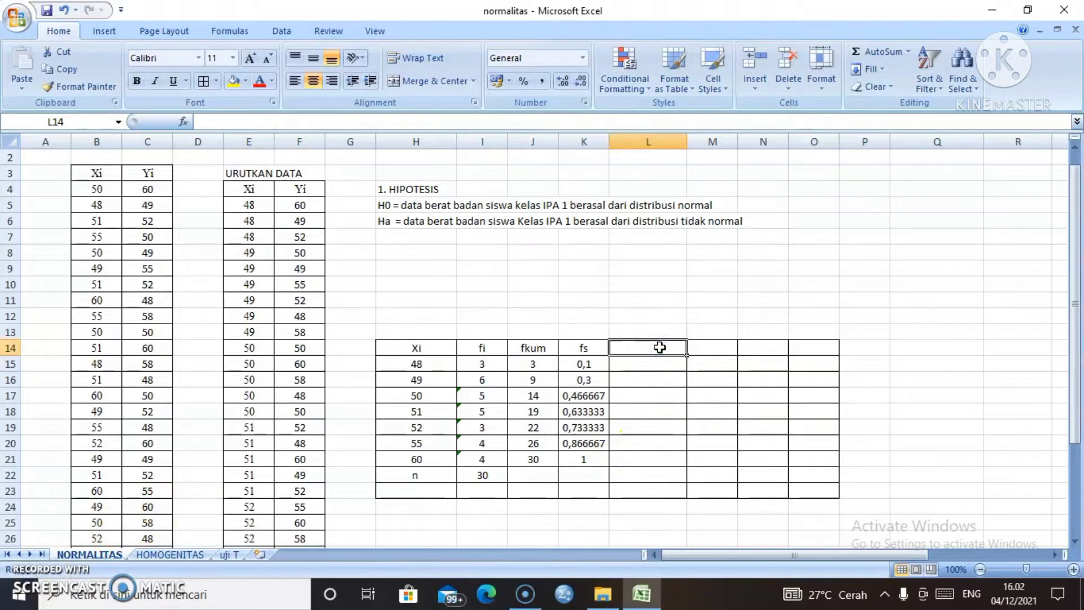
text(z)
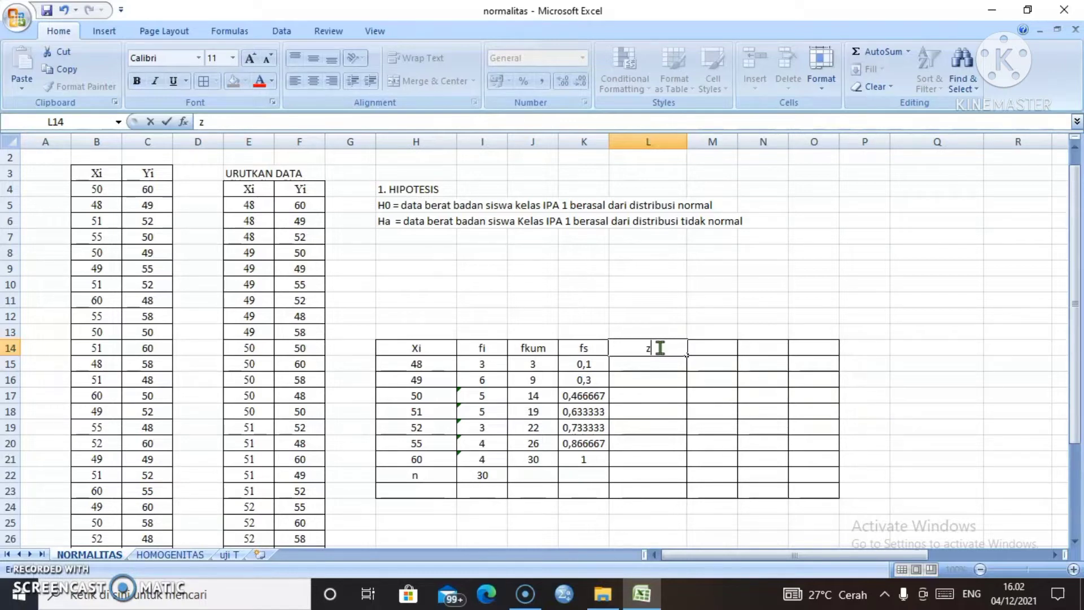
click(412, 491)
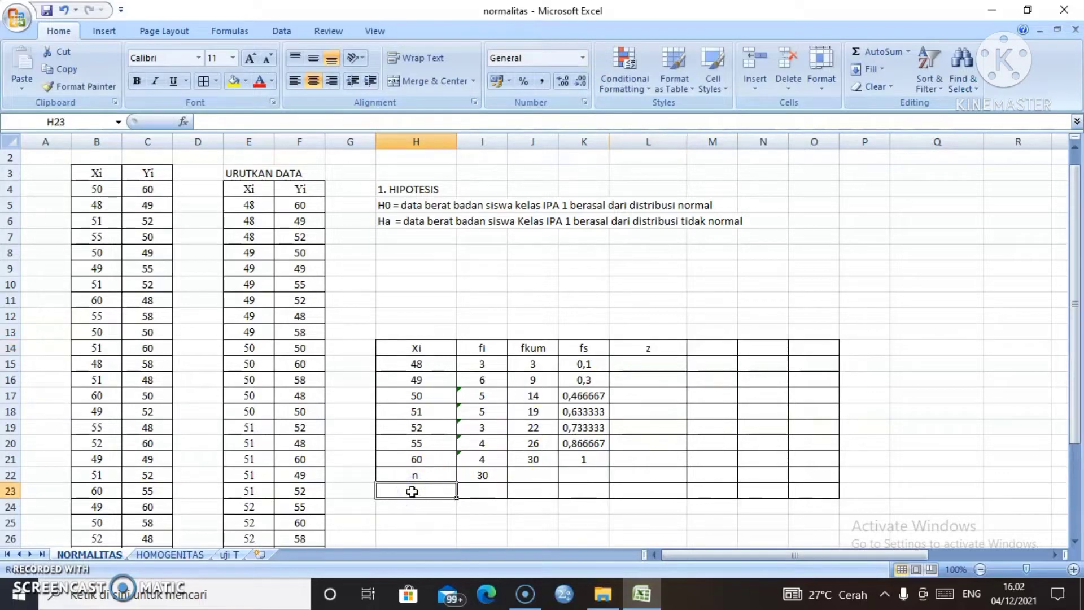
text(rata-)
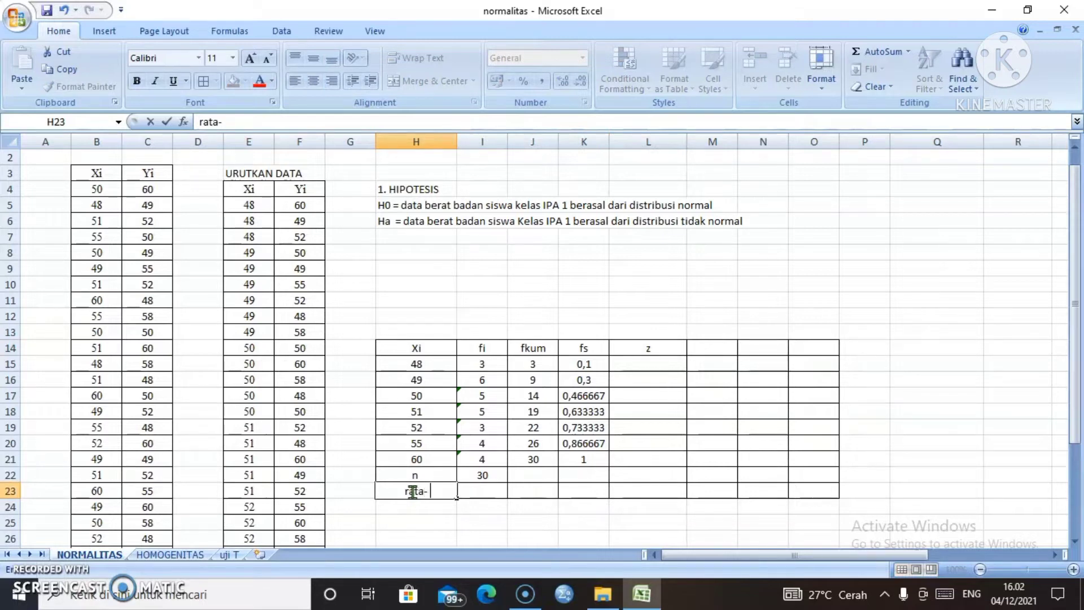
text( rata)
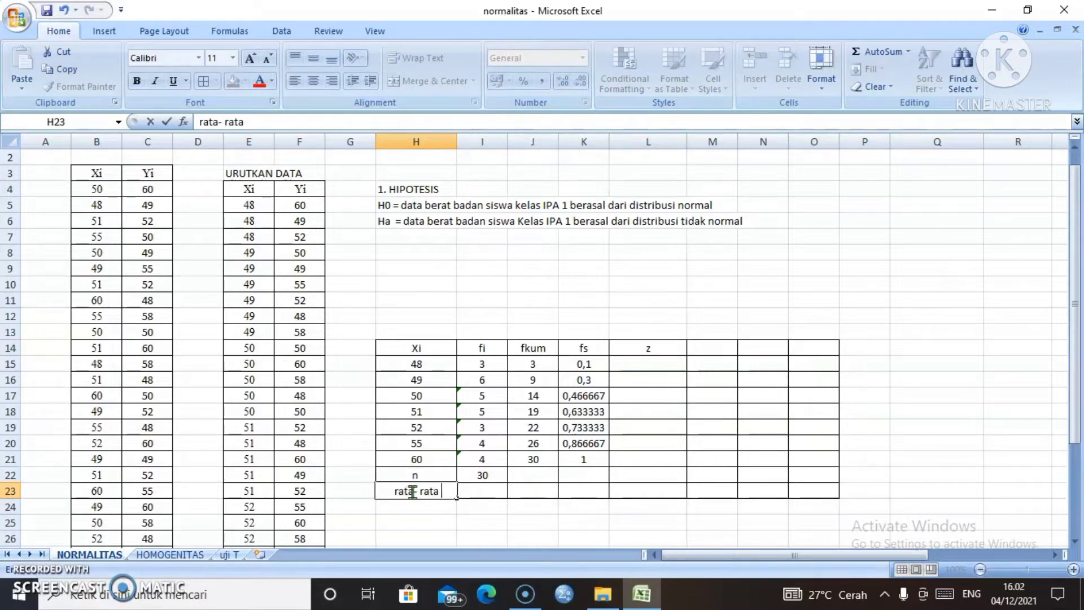
Calculate the mean of the sorted Xi data in I23 with an AVERAGE formula over E5:E34
click(484, 489)
text(=)
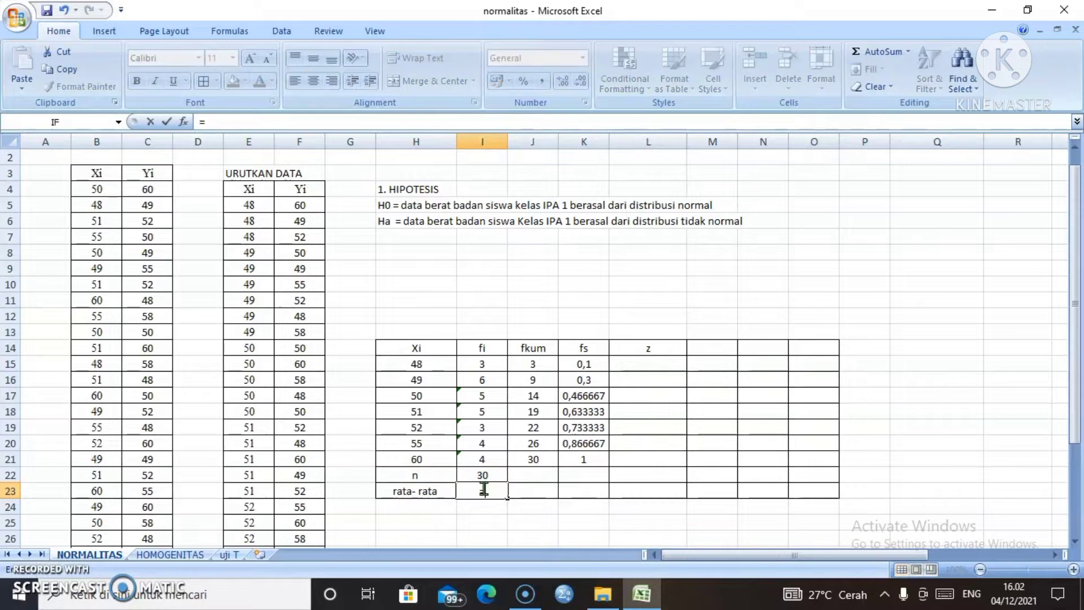
scroll(261, 524, down, 3)
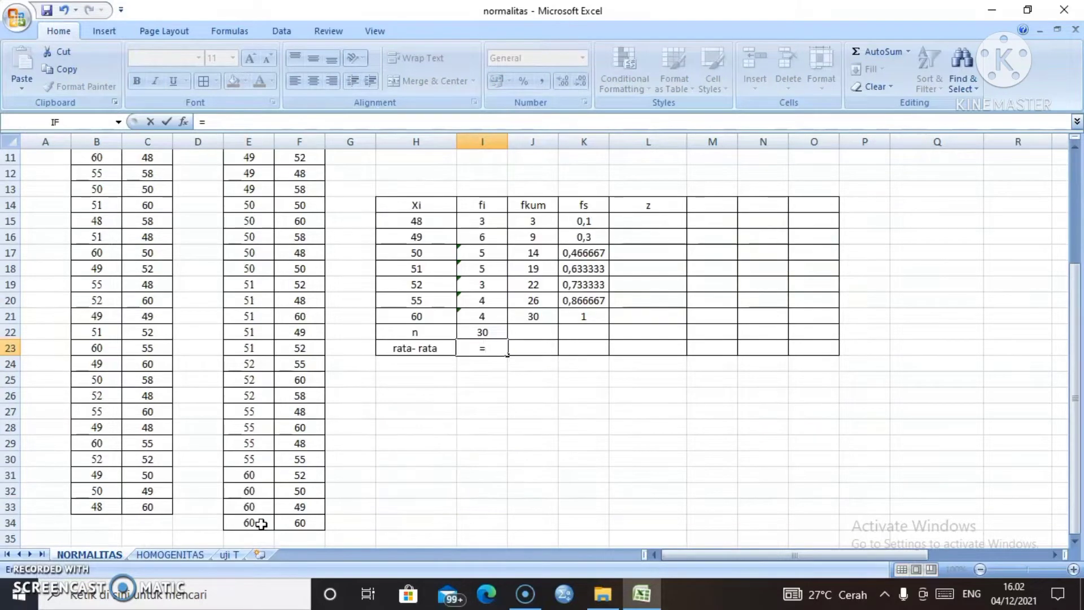
text(av)
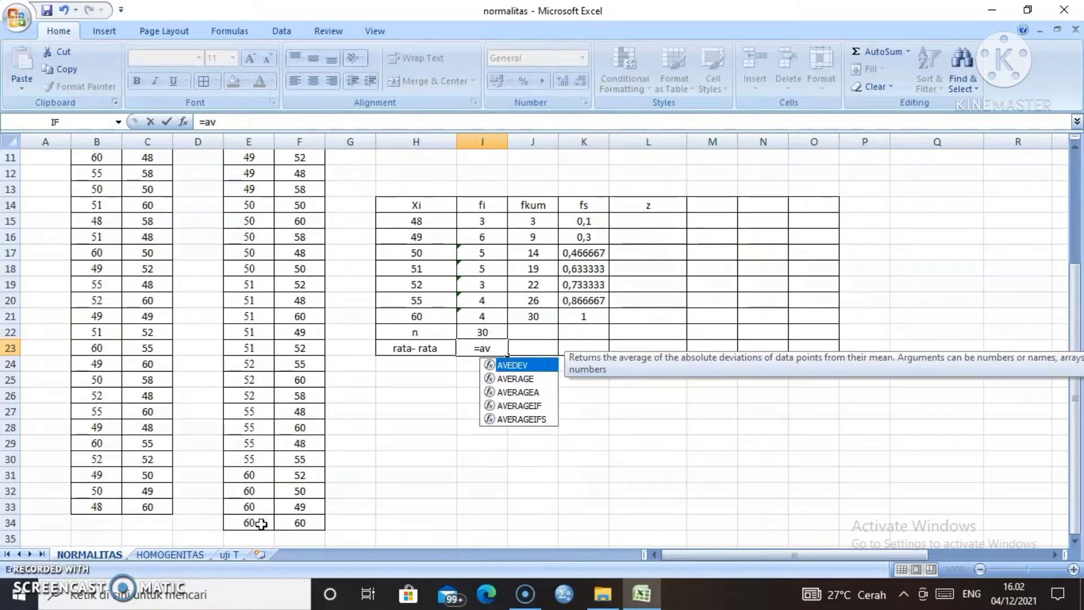
double_click(516, 380)
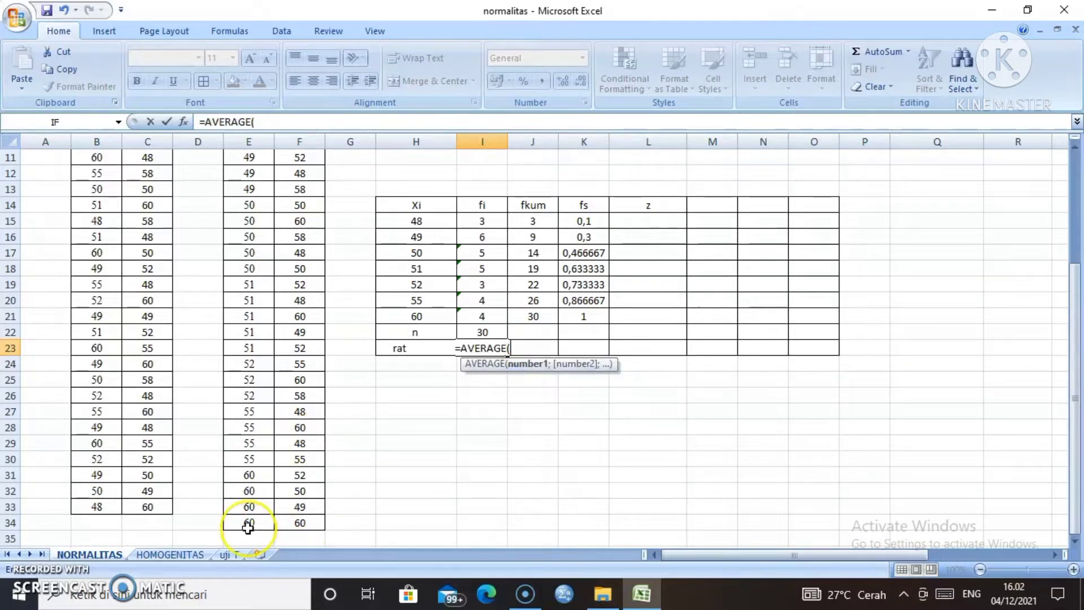
drag(248, 525, 248, 205)
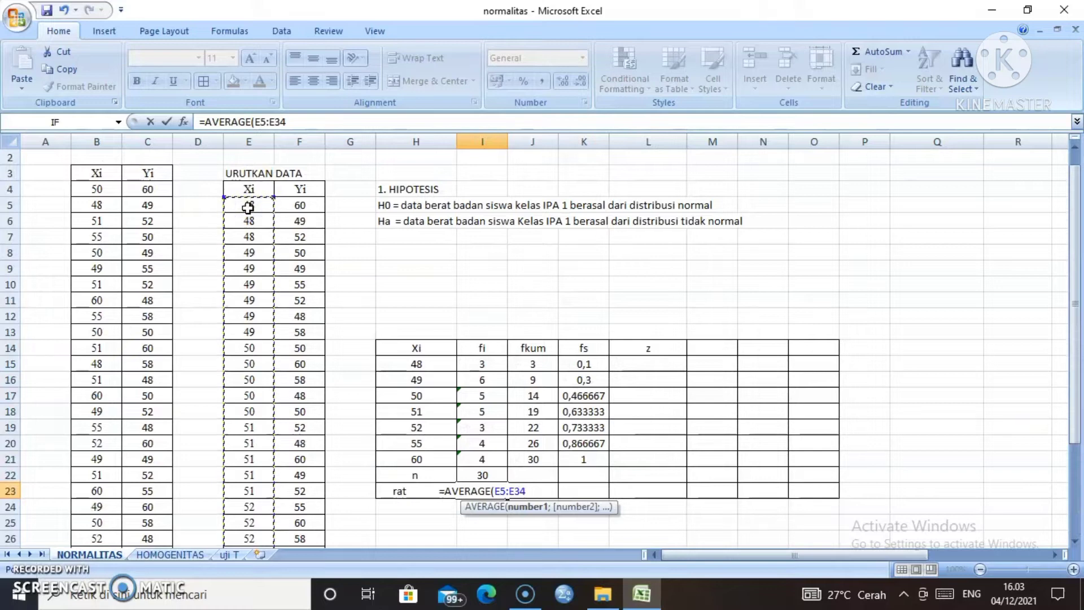
key(Return)
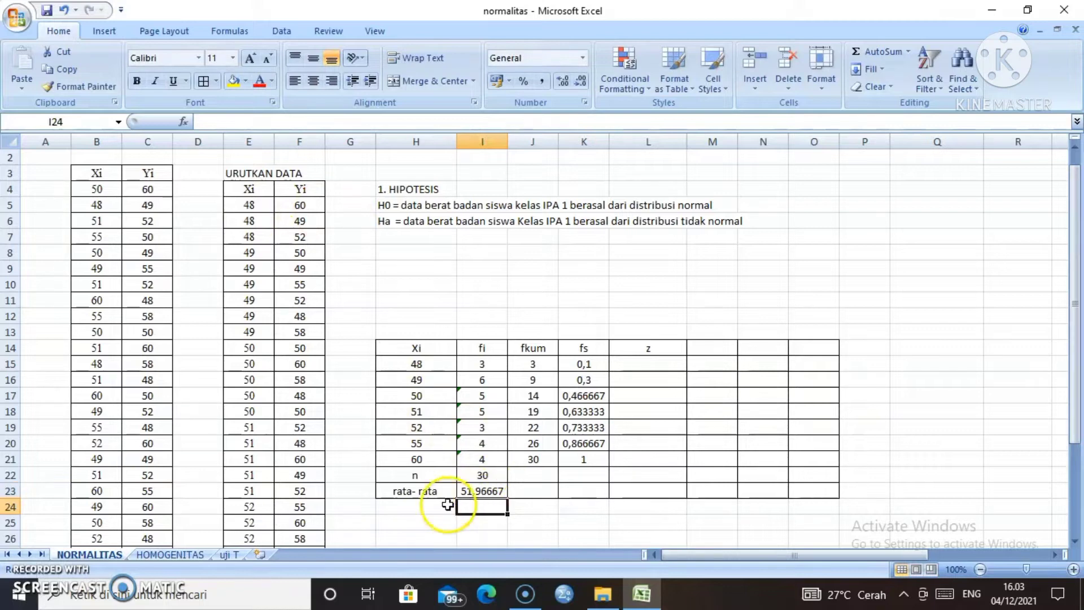
Label H24 'standar deviasi' and calculate it in I24 with a STDEV formula over the sorted Xi data E5:E34
click(405, 507)
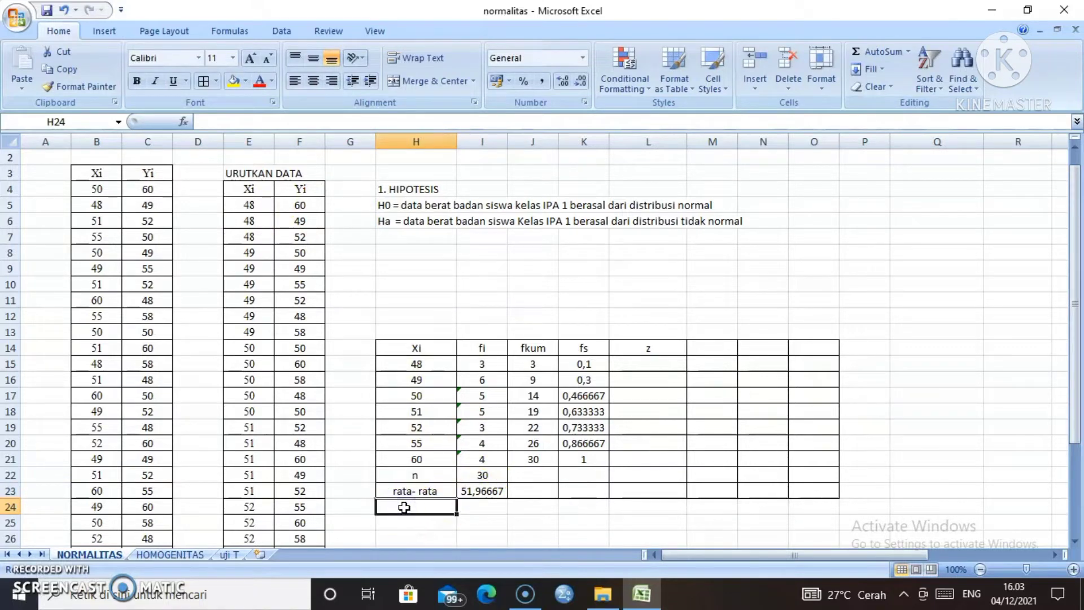
text(standar deviasi)
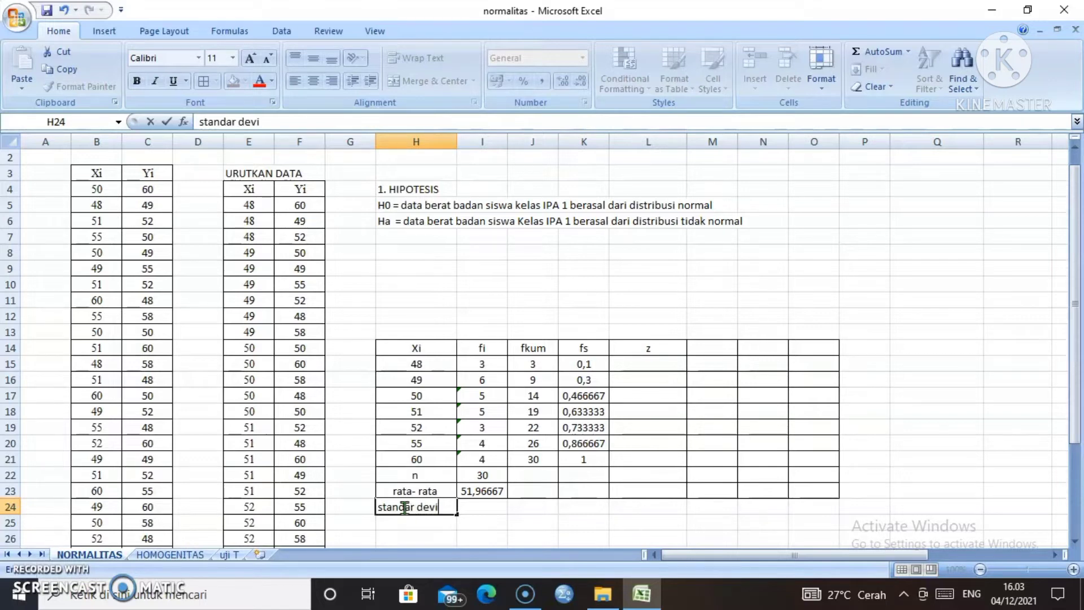
click(479, 511)
text(=)
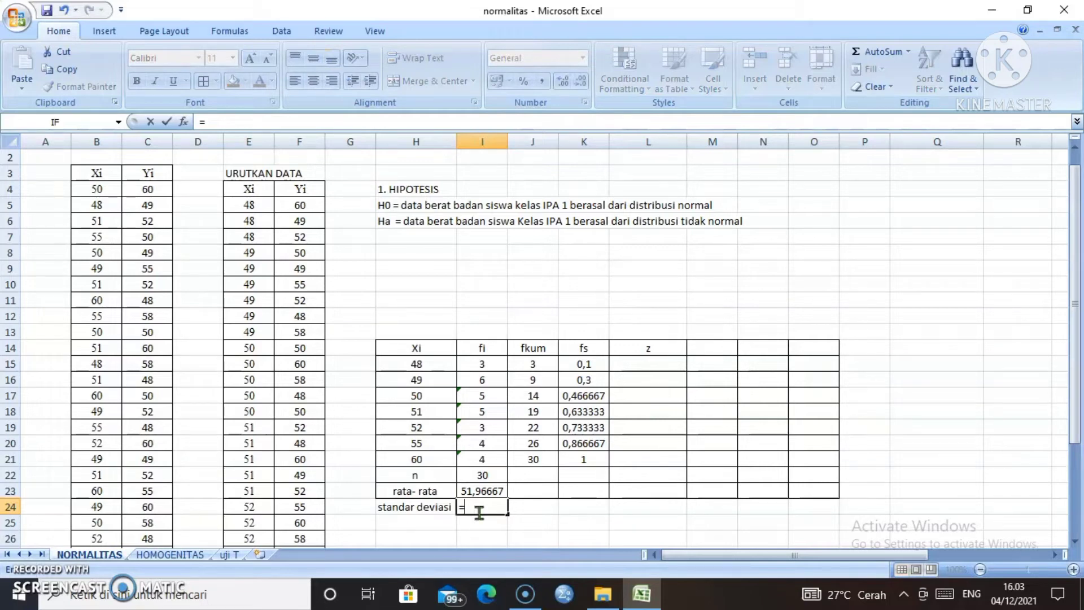
text(st)
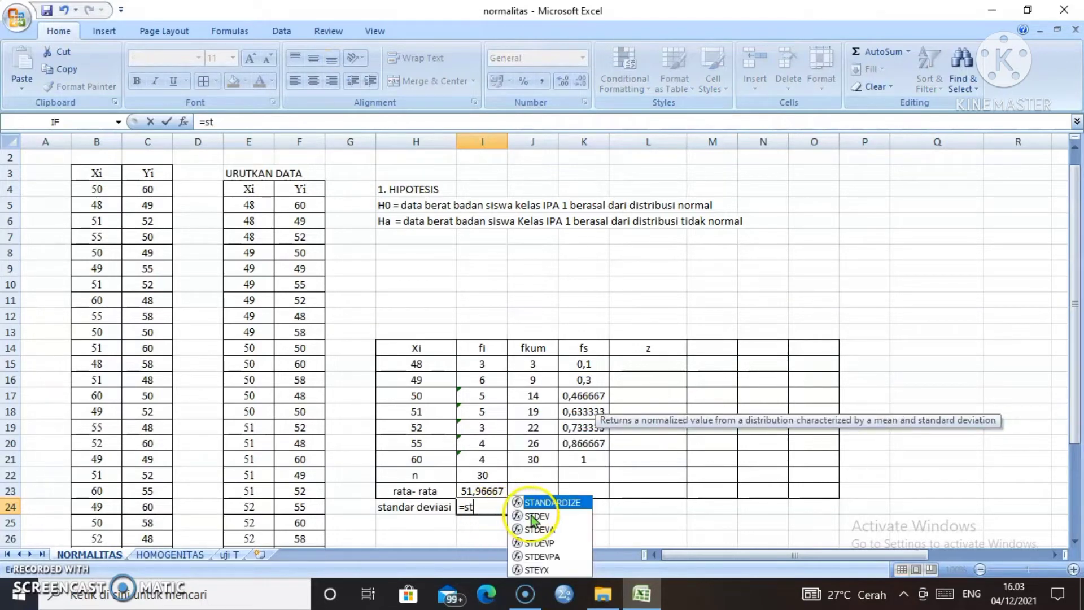
double_click(533, 516)
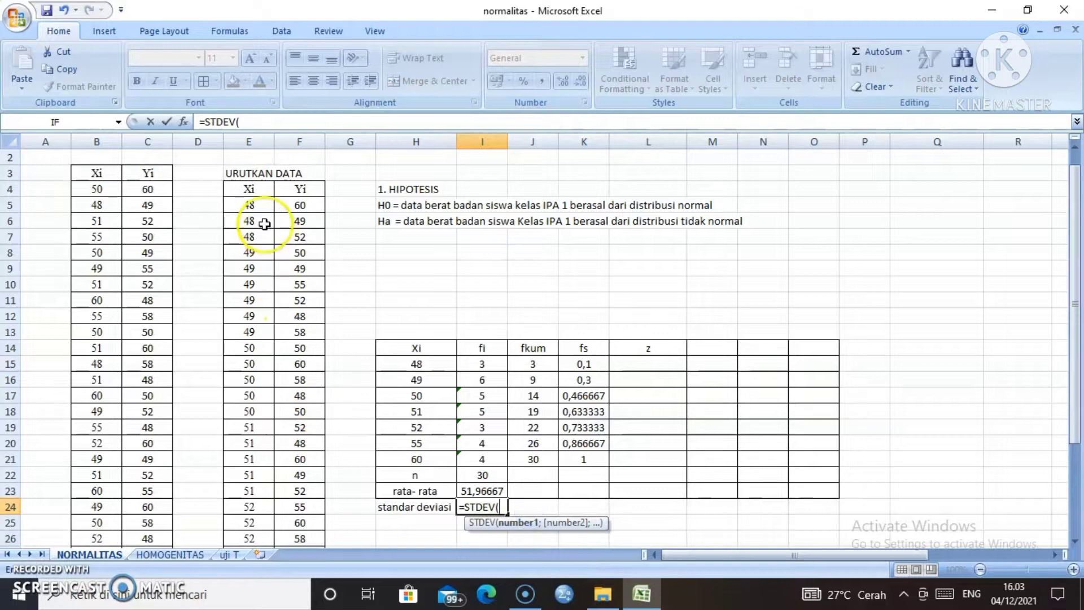
drag(256, 208, 260, 523)
key(Return)
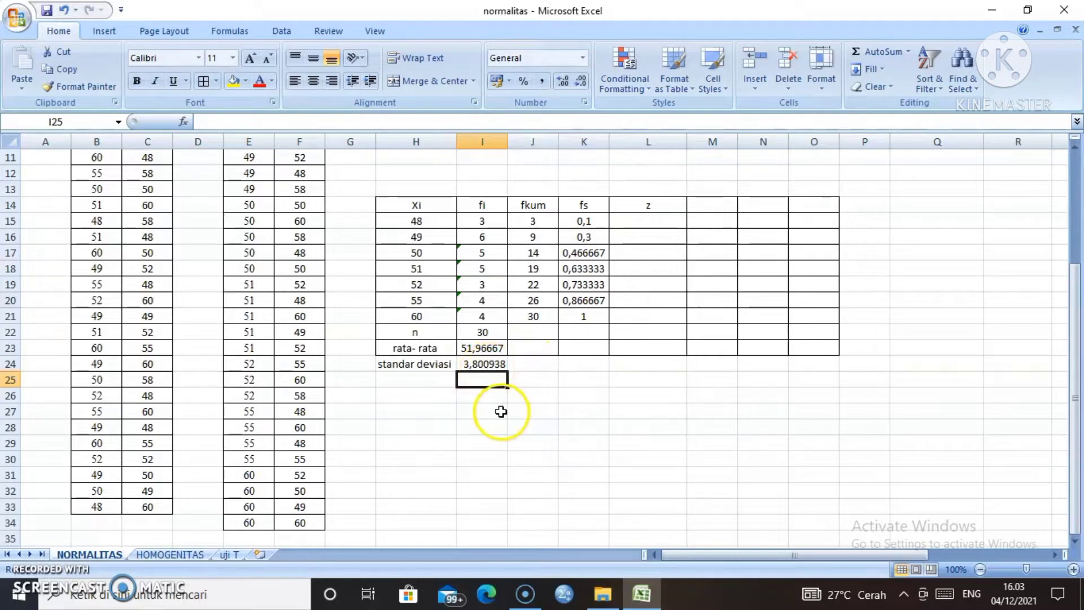
Enter the z-score formula =(H15-$I$23)/$I$24 in L15
click(651, 223)
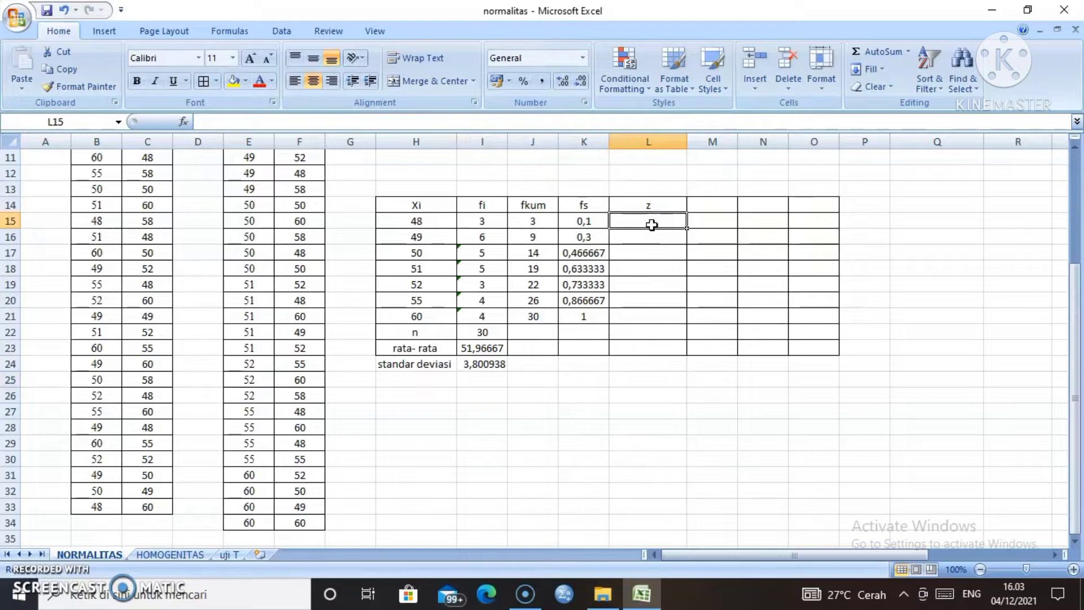
text(=()
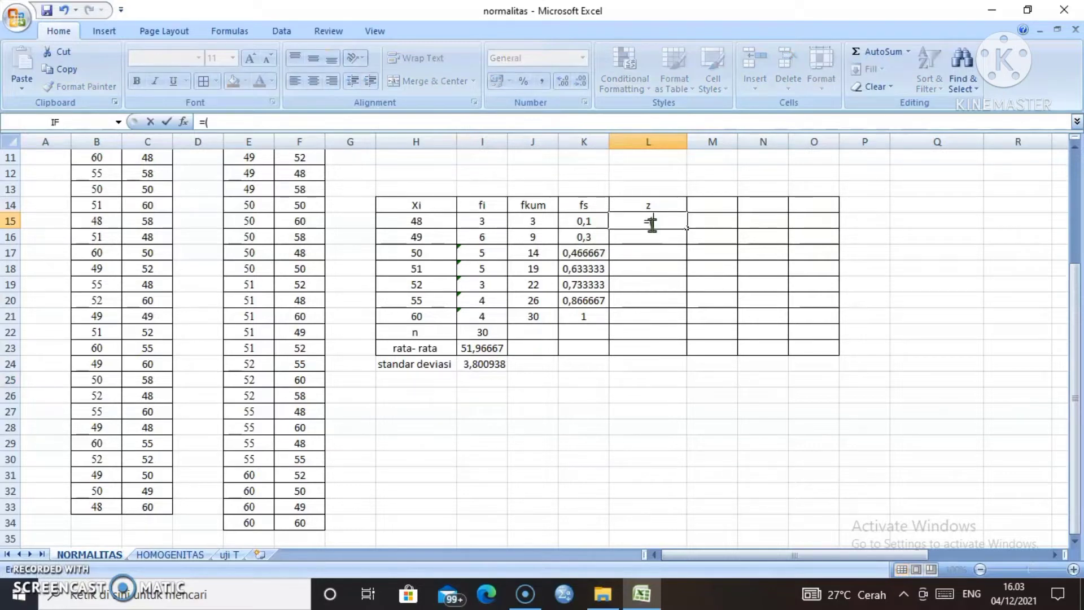
click(424, 222)
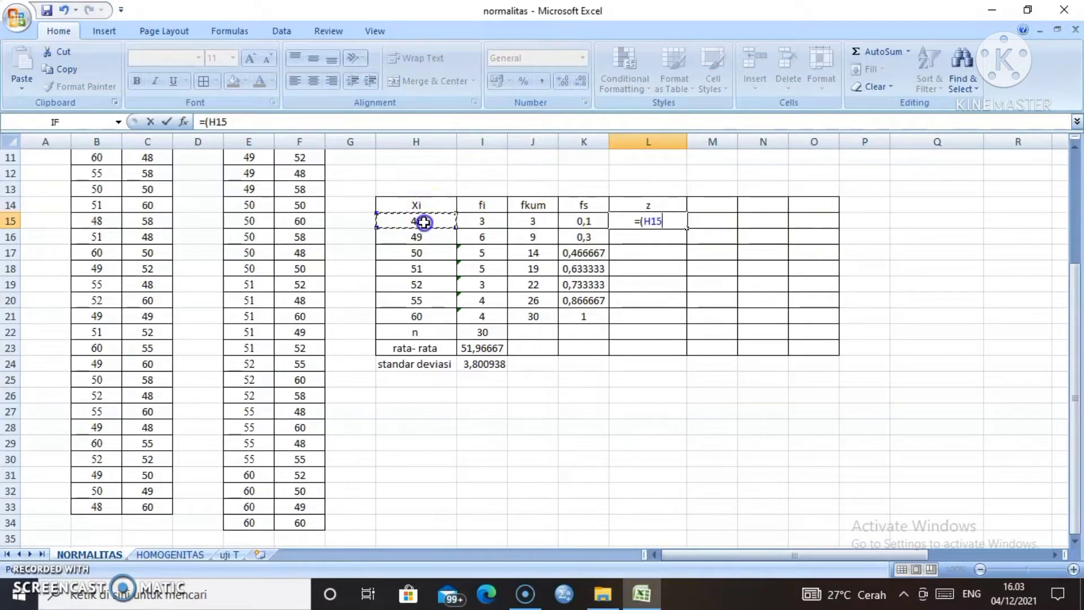
text(-)
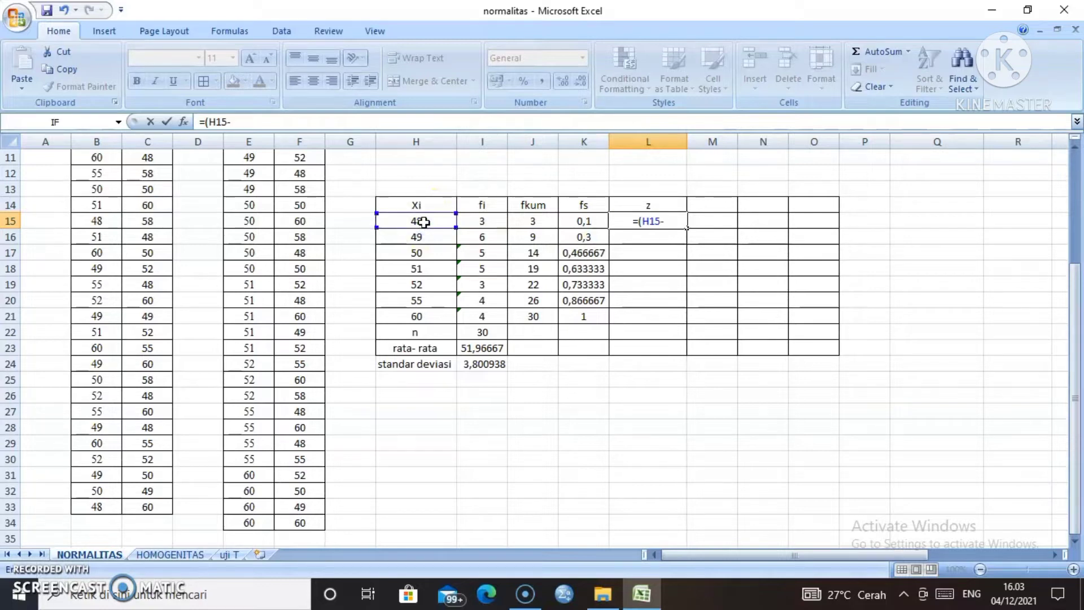
click(494, 344)
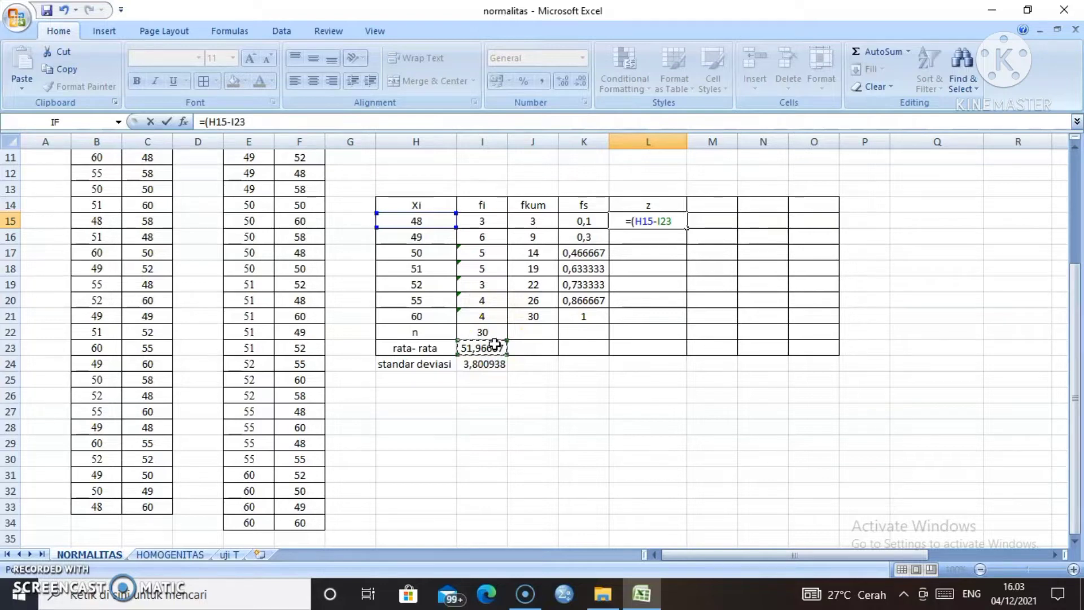
key(F4)
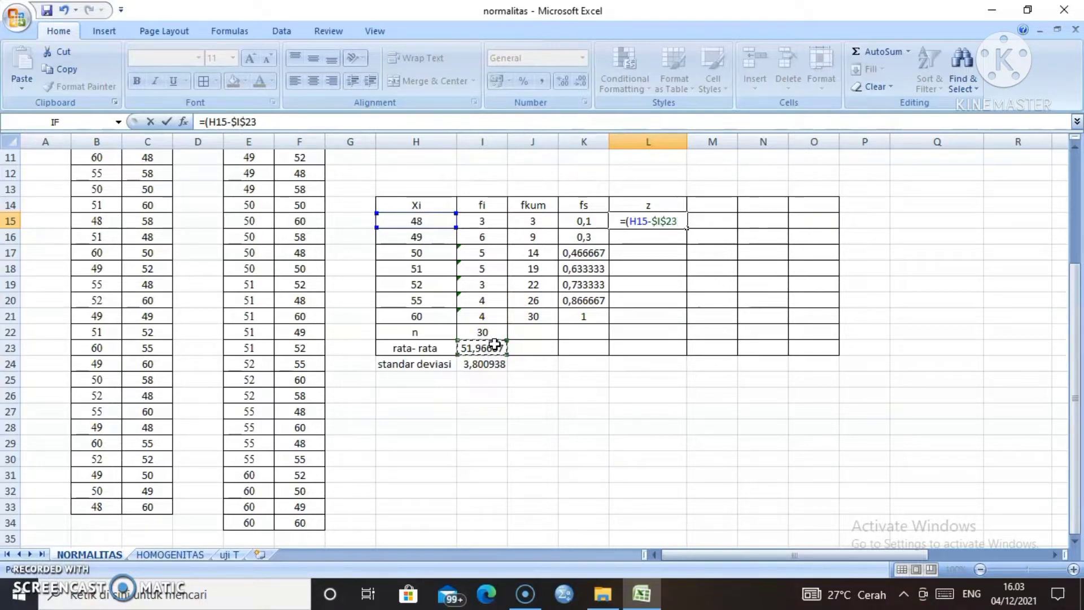
text())
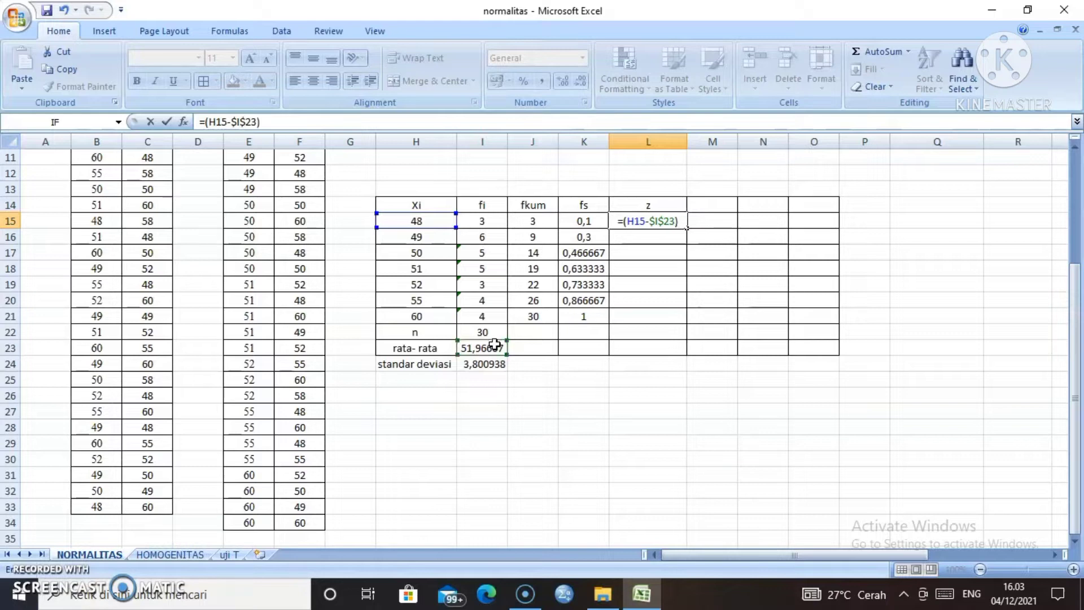
text(/)
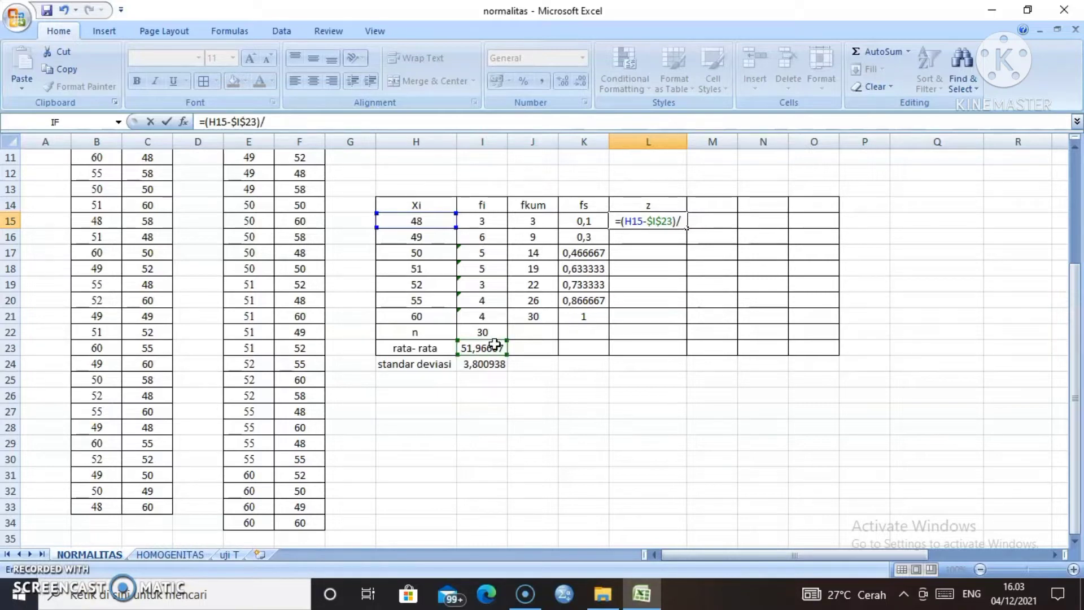
click(494, 365)
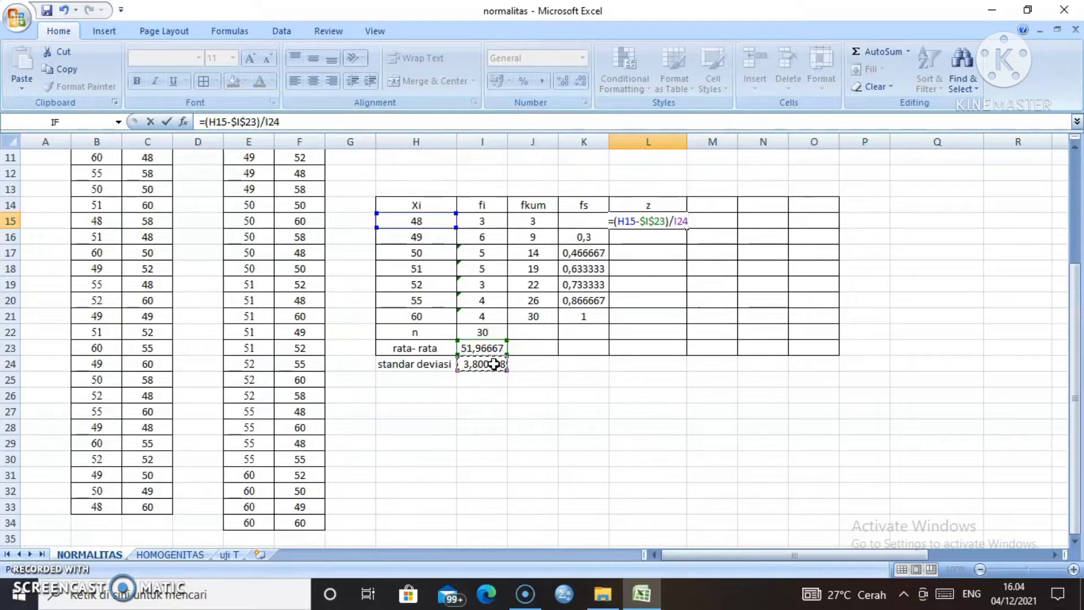
key(F4)
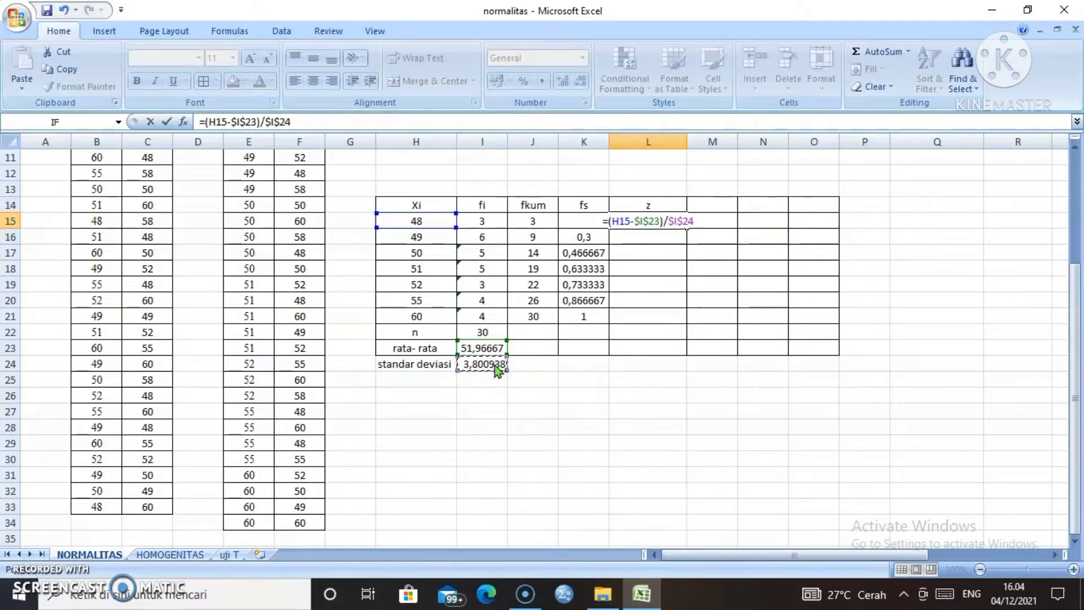
key(Return)
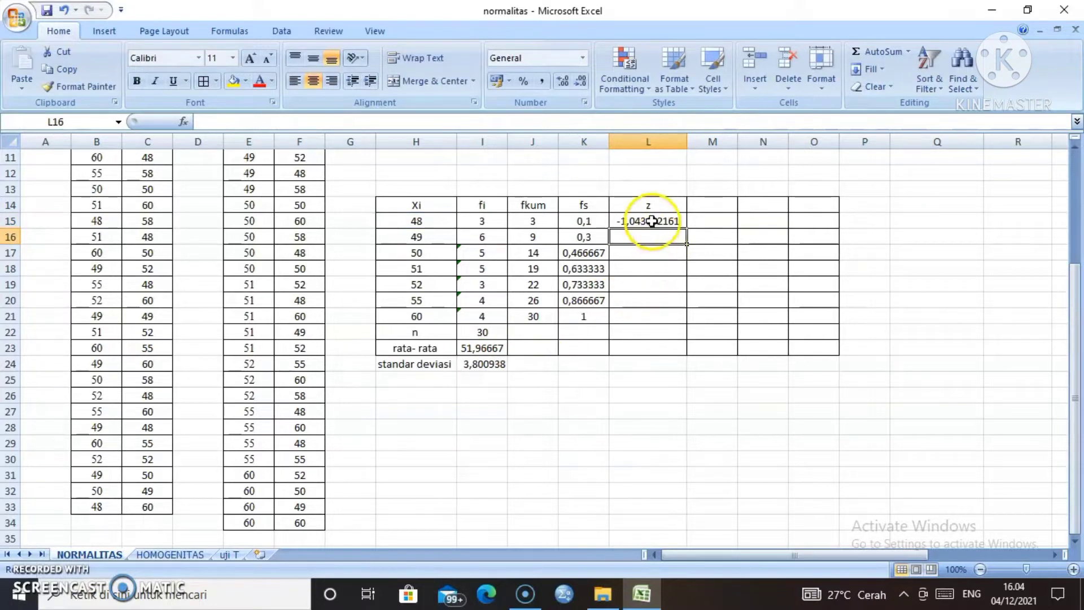
Fill the z formula from L15 down through L21
click(652, 221)
drag(687, 228, 684, 317)
click(685, 383)
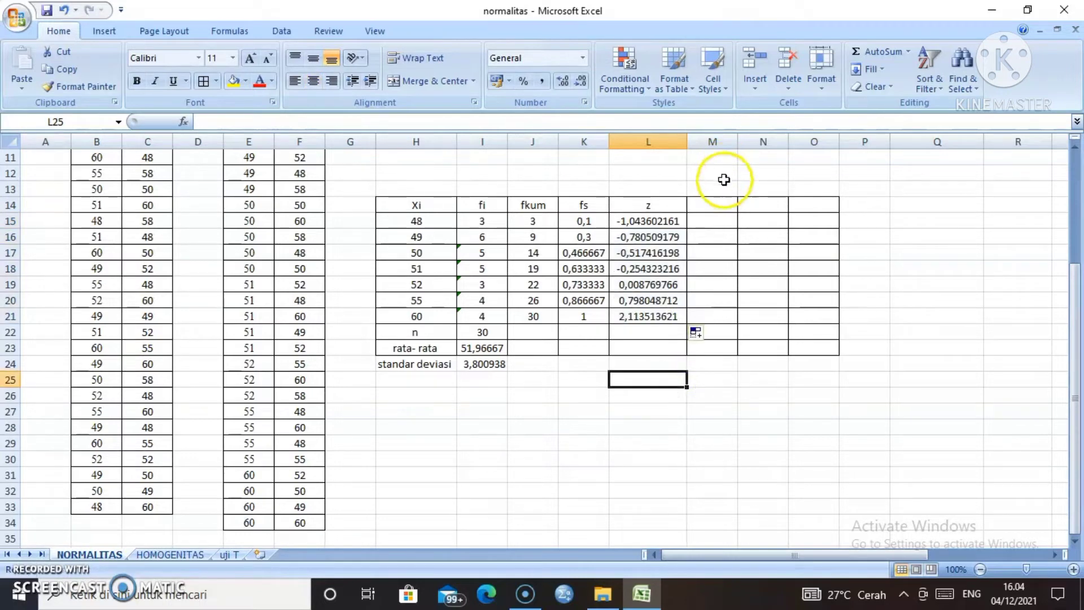
Label M14 'ft' and enter the formula =NORMSDIST(L15) in M15
click(717, 202)
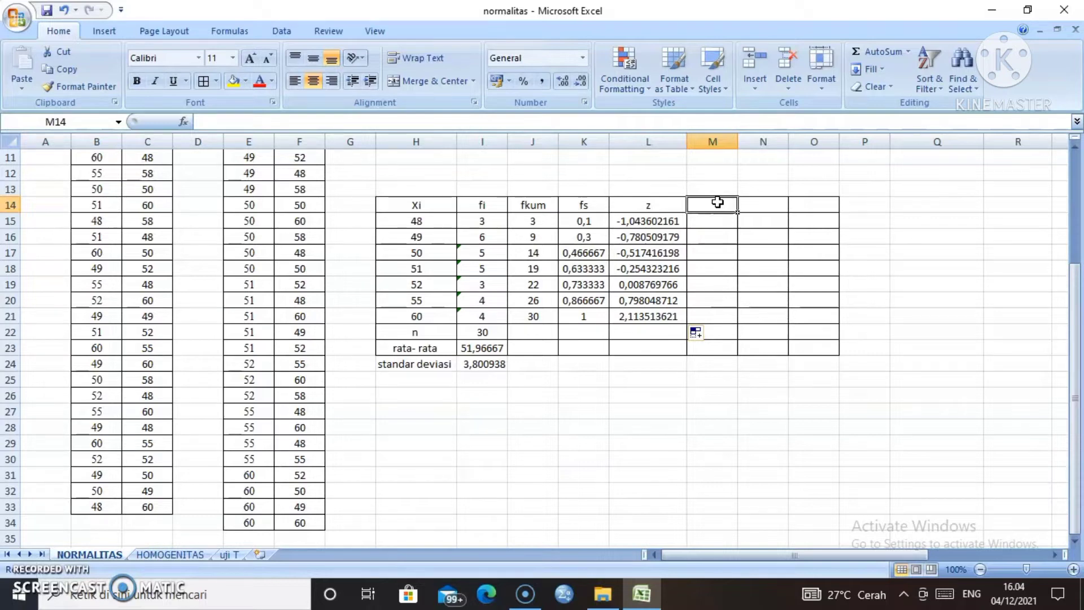
text(ft)
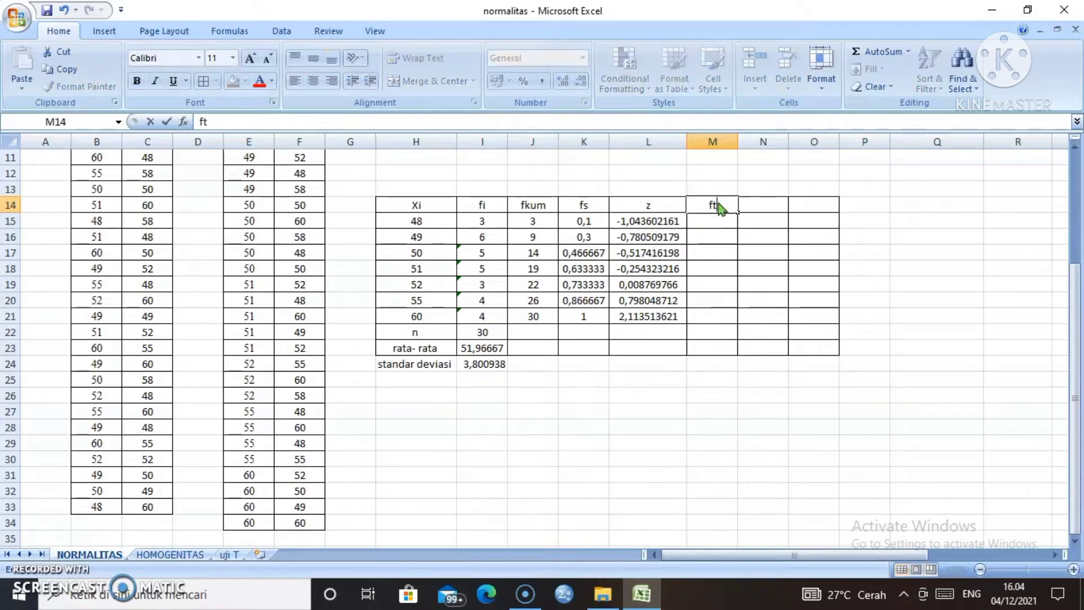
click(717, 220)
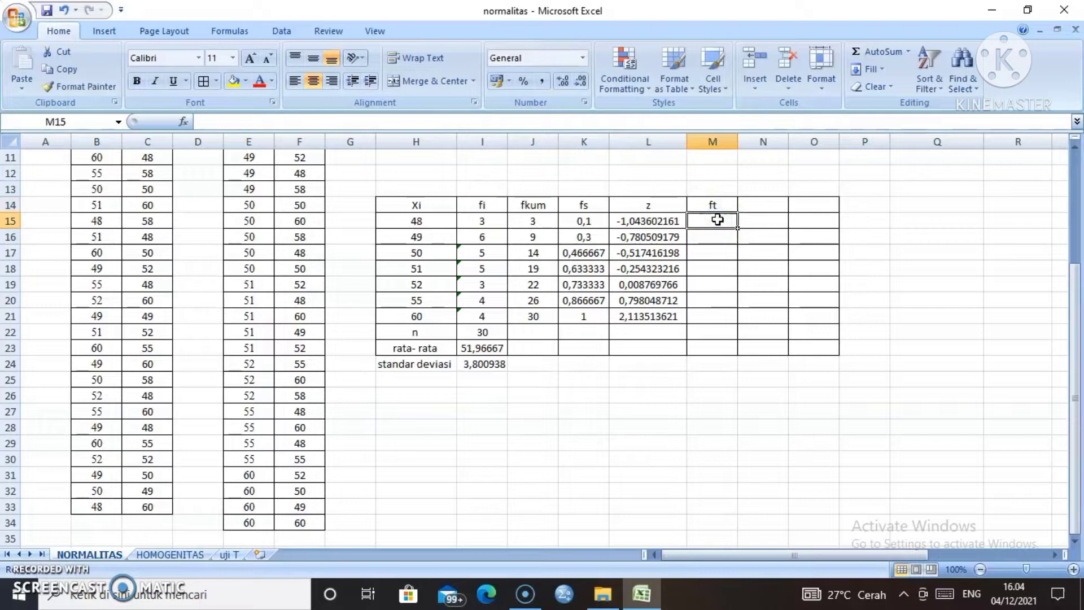
text(=)
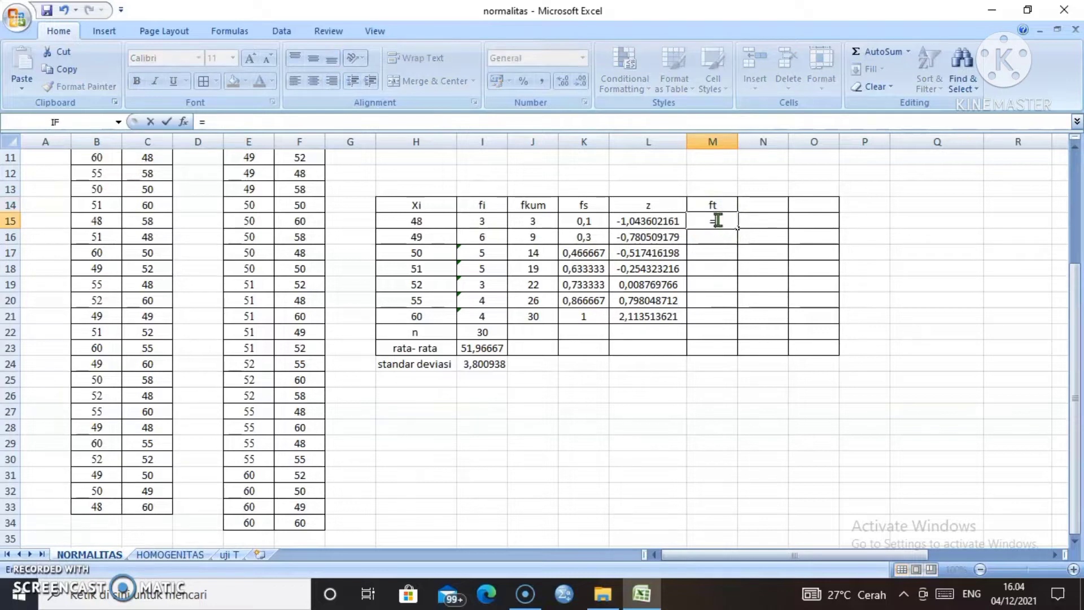
text(nor)
key(BackSpace)
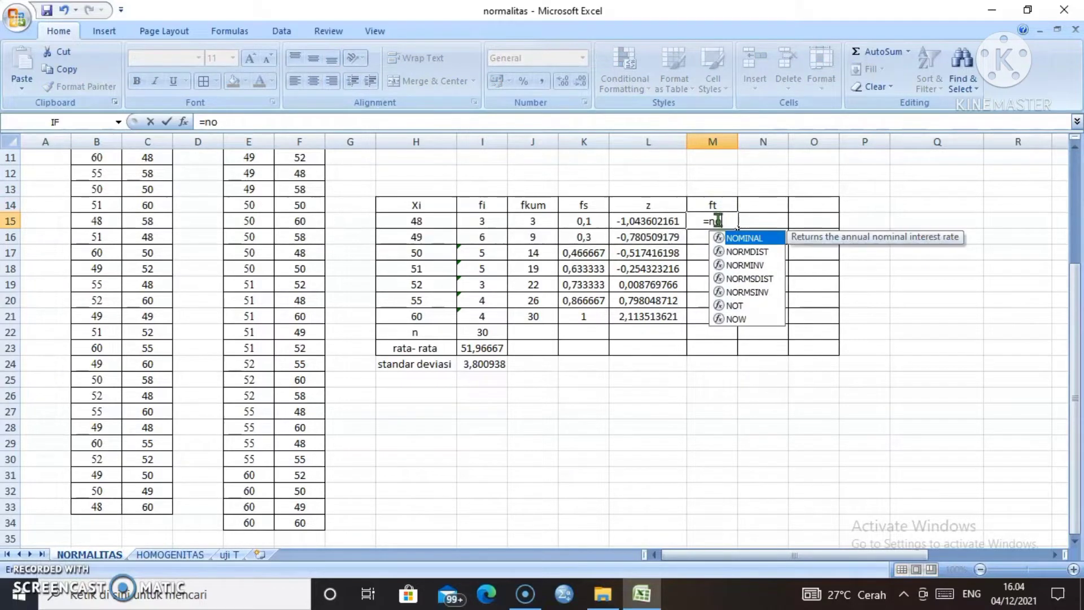
key(BackSpace)
text(or)
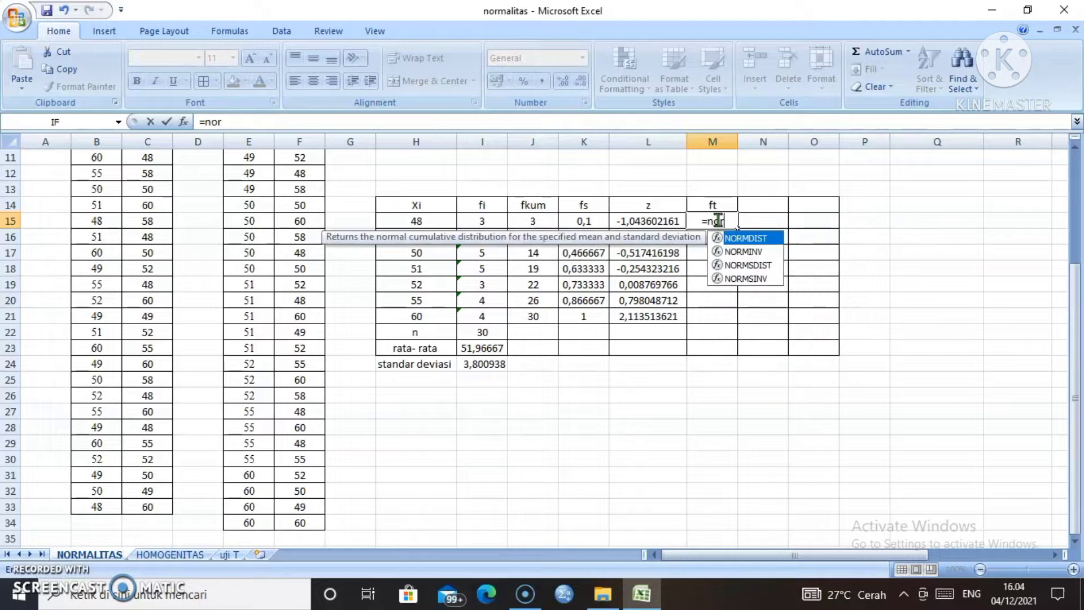
double_click(747, 265)
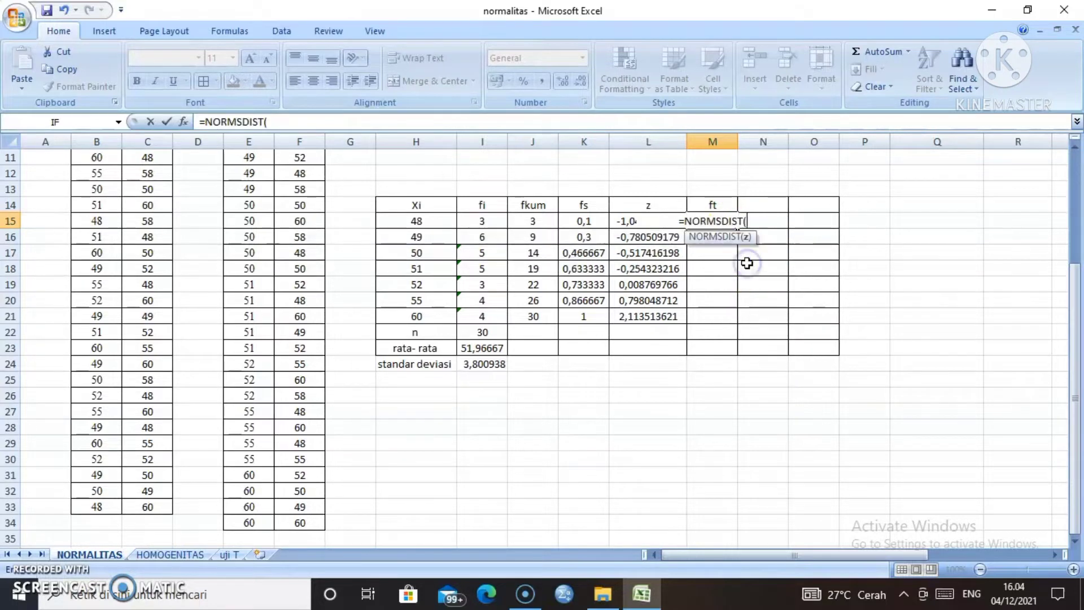
click(622, 224)
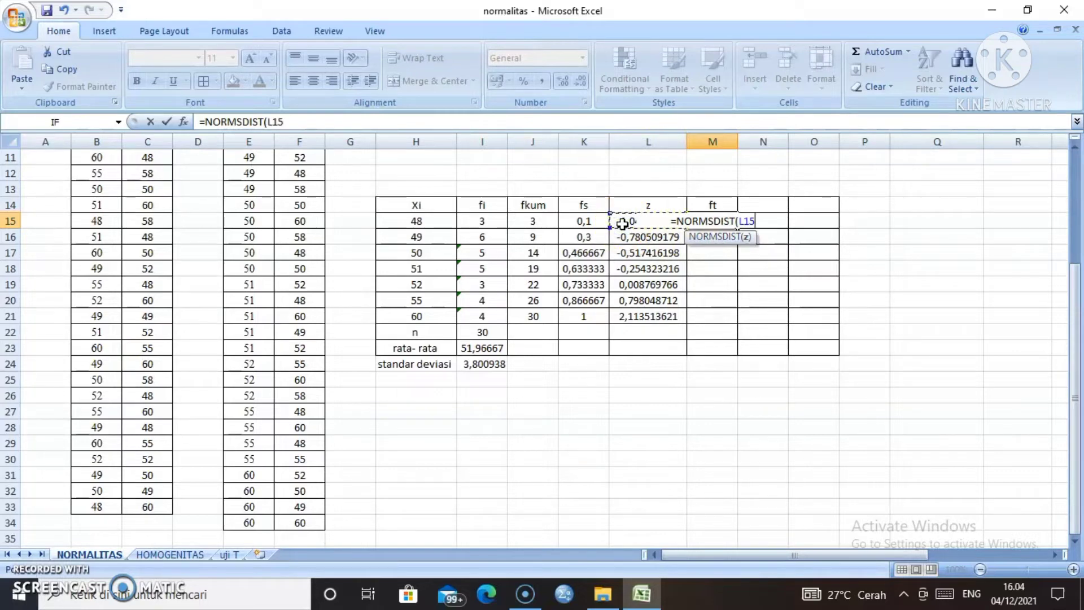
key(Return)
Fill the NORMSDIST formula from M15 down through M21
click(722, 220)
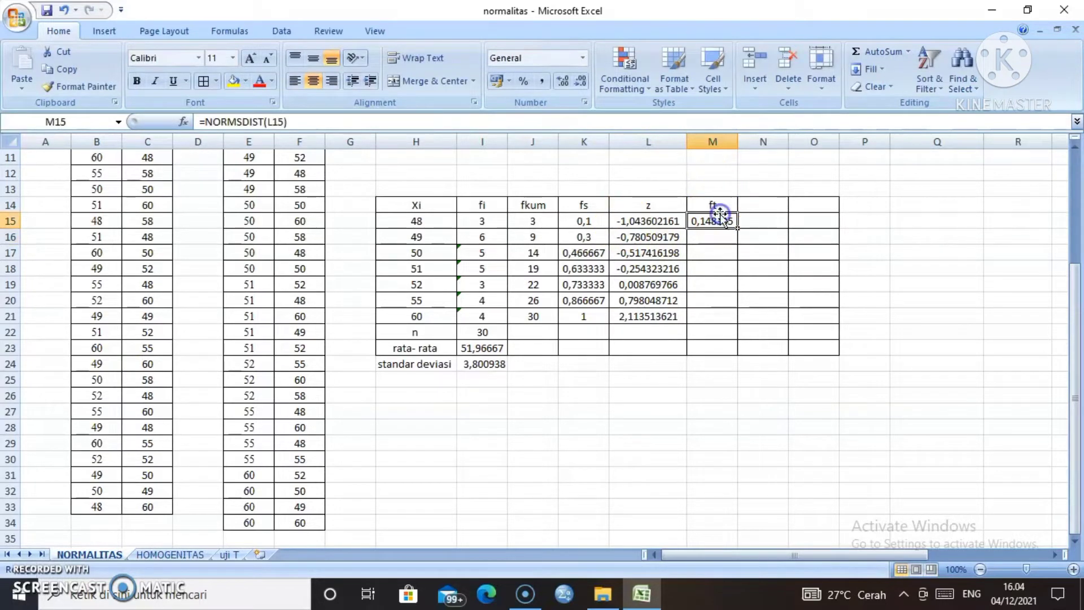
drag(733, 223, 733, 323)
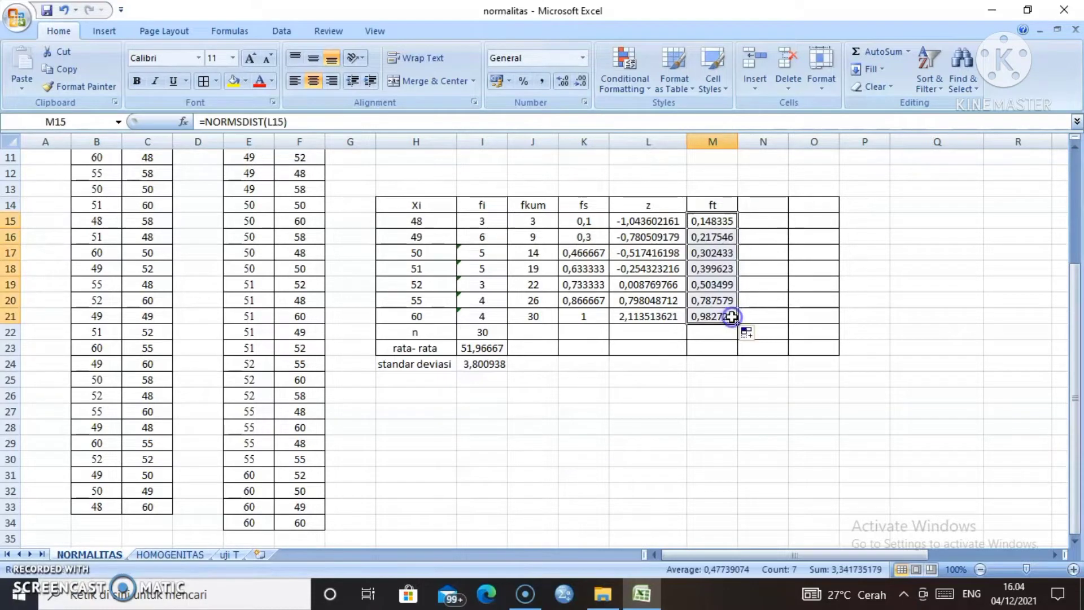
click(761, 402)
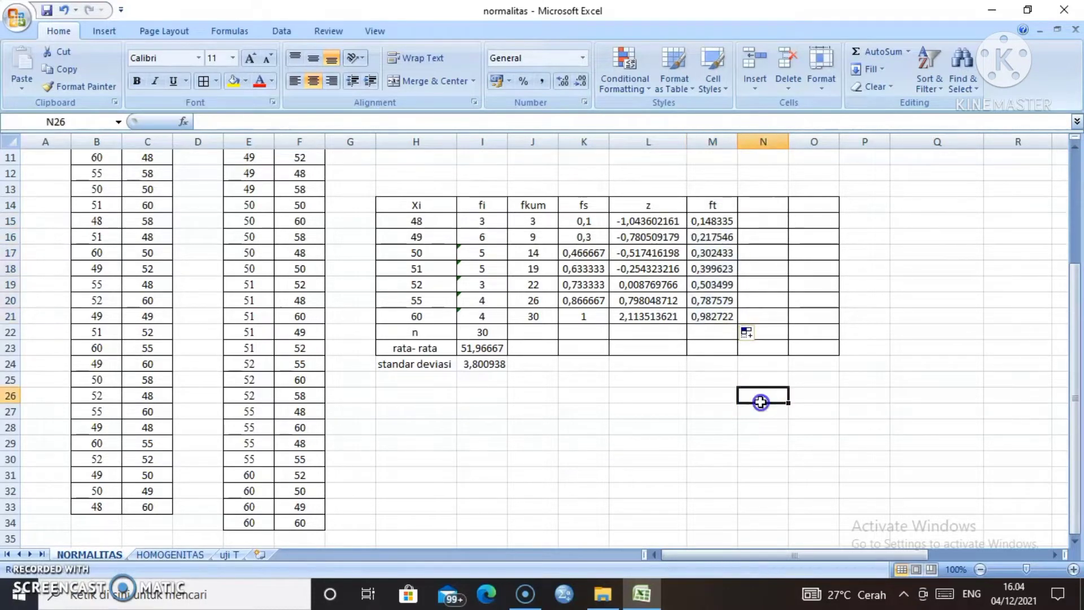
Label N14 'ft-fs' and enter the difference formula =M15-K15 in N15
click(759, 204)
text(ft)
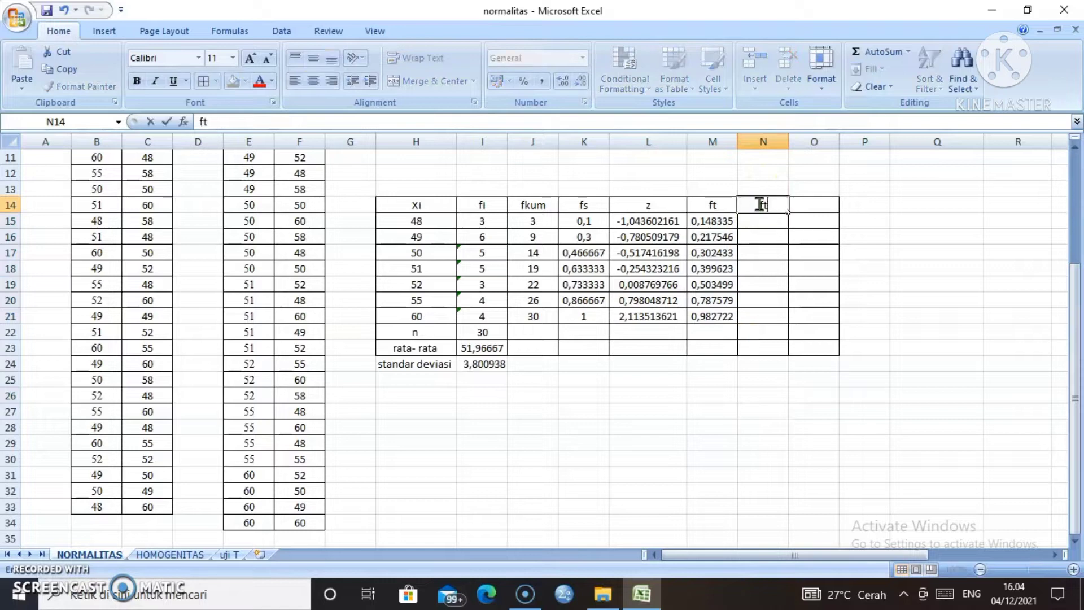
text(-fs)
click(765, 222)
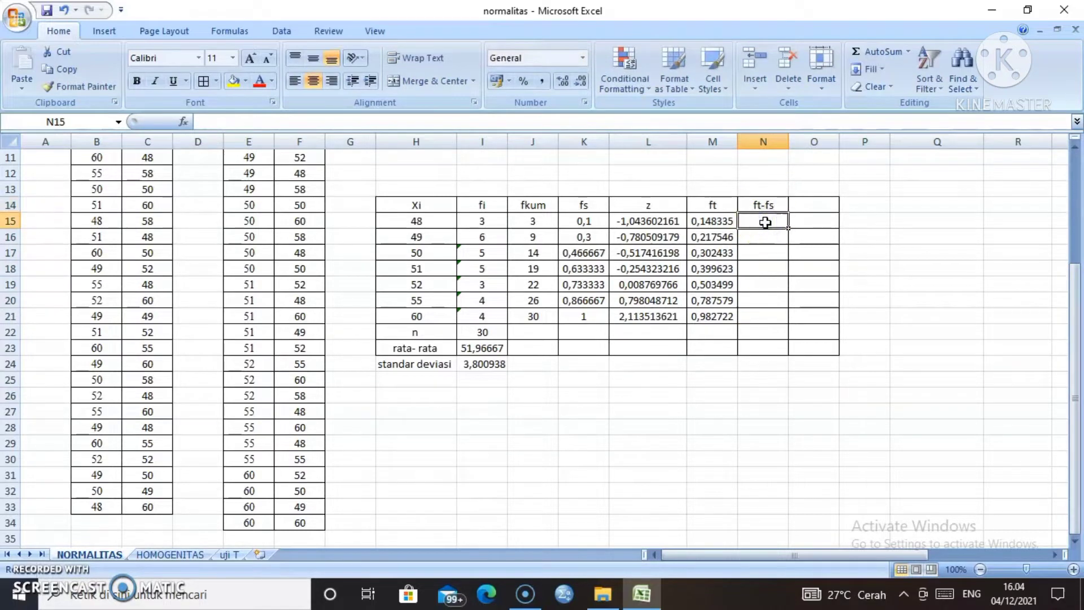
text(=)
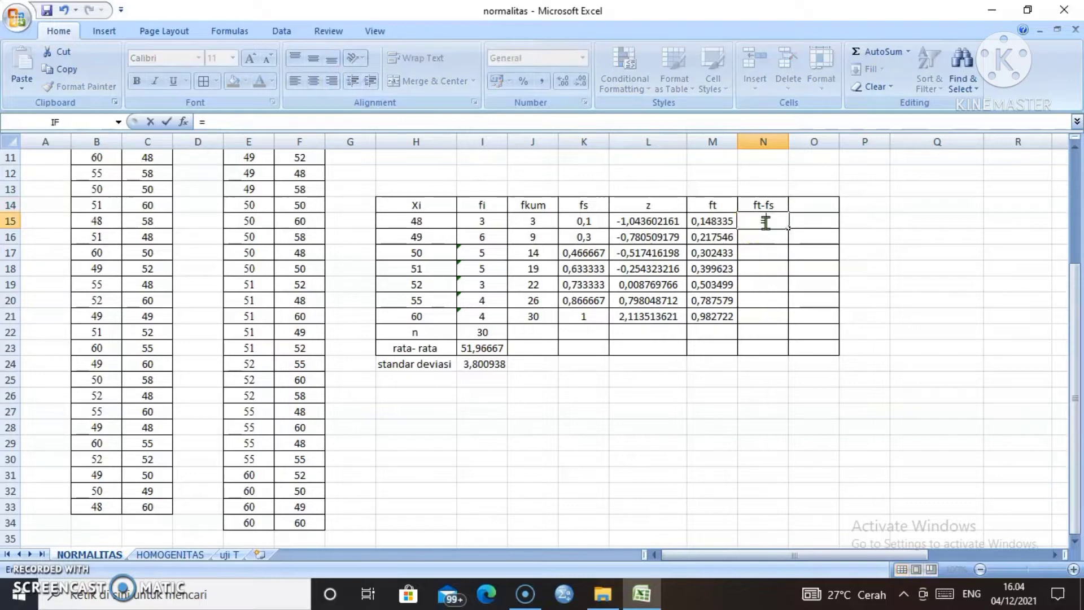
click(700, 221)
text(-)
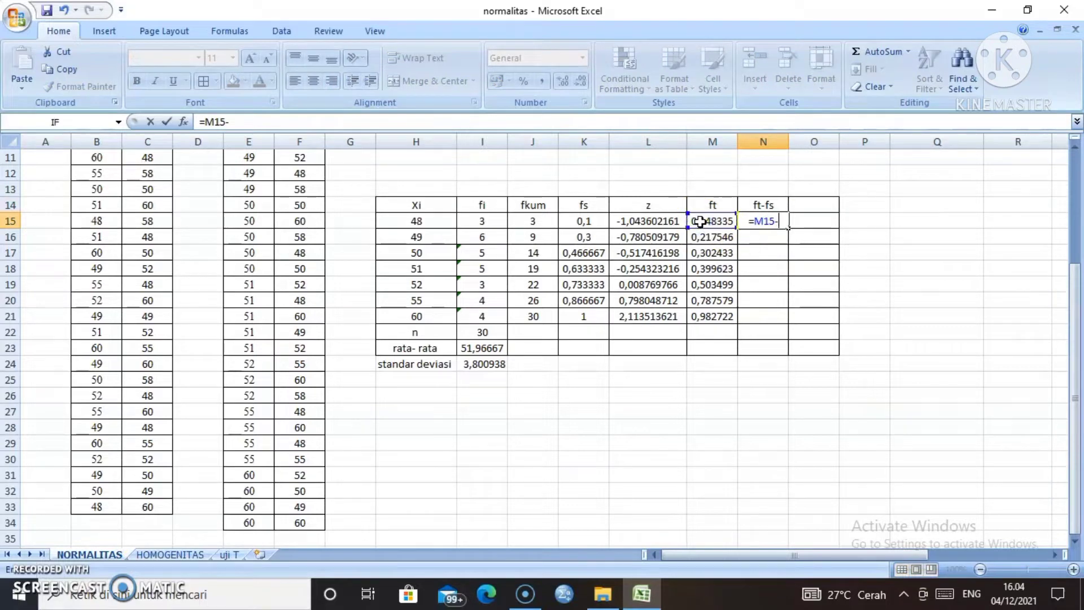
click(592, 221)
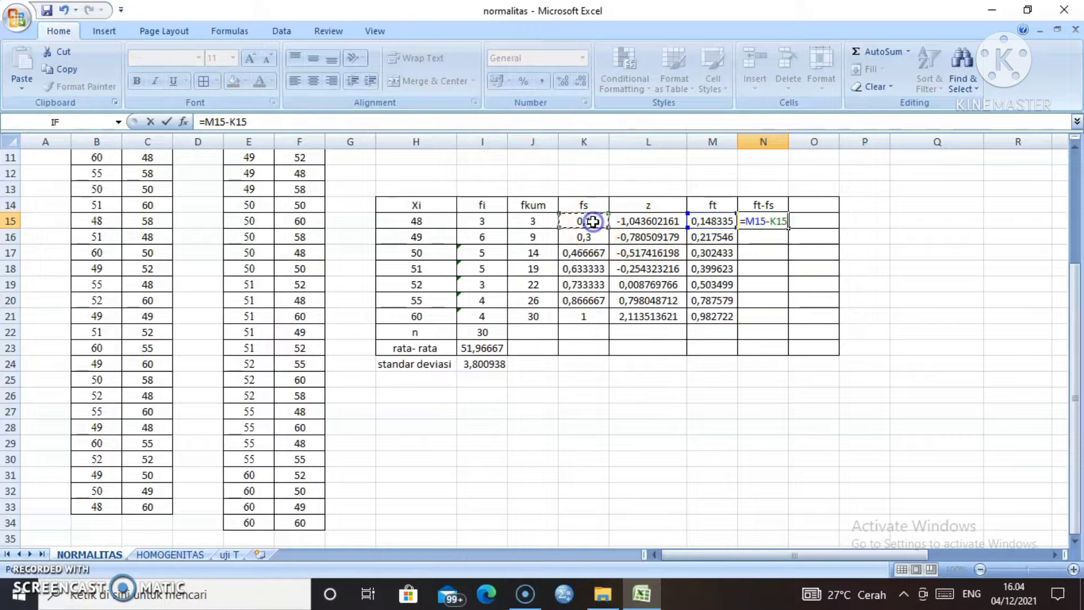
key(Return)
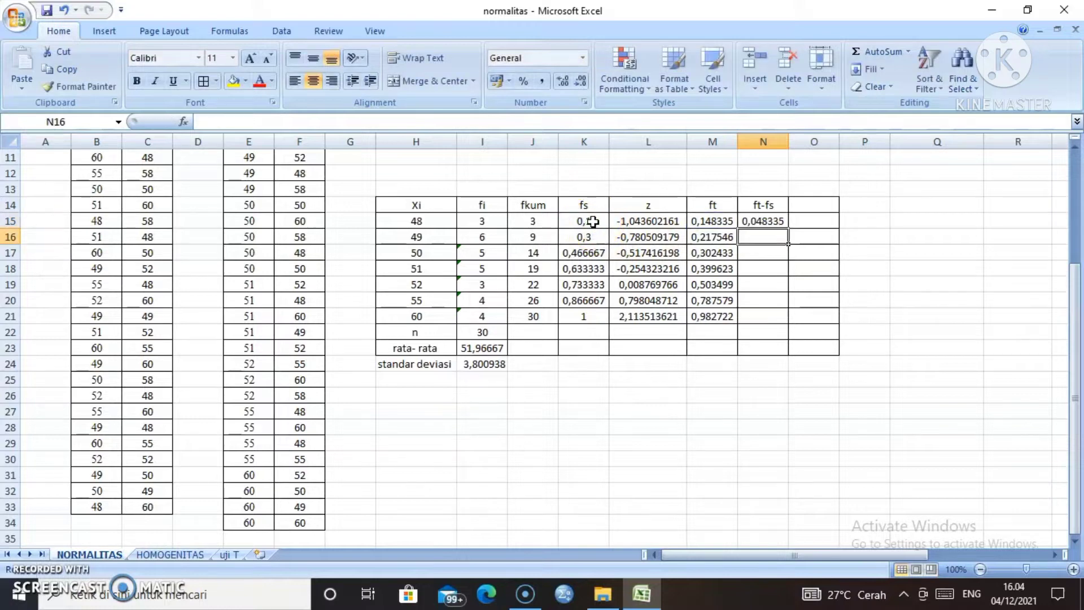
Fill the ft-fs difference formula from N15 down through N21
click(752, 222)
drag(788, 227, 789, 324)
click(856, 308)
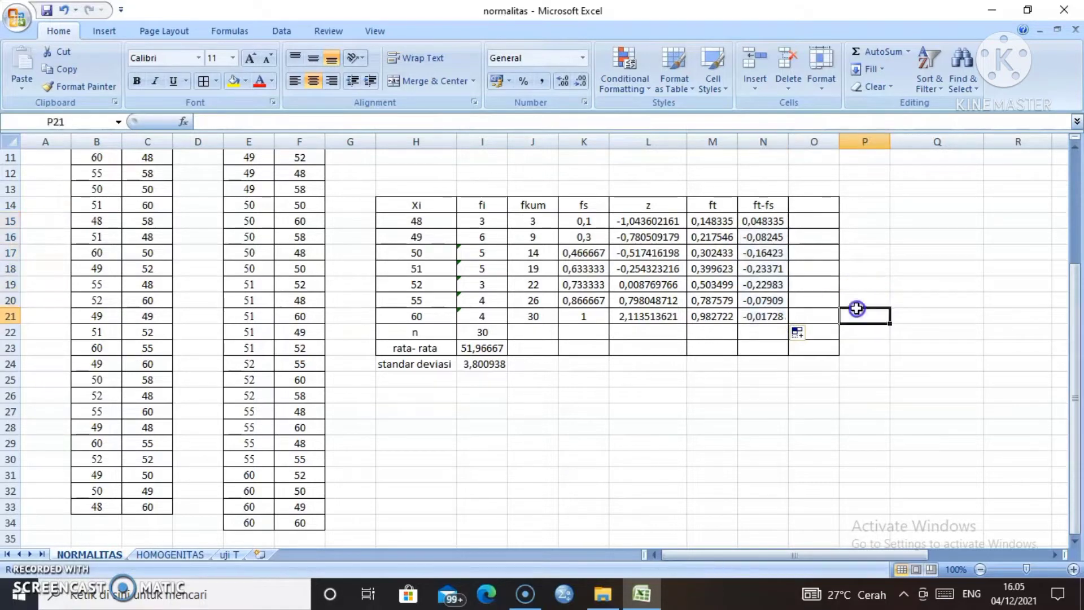
Label O14 '|ft-fs|', inserting the vertical bar symbol (character code 007C) before and after the text
click(814, 204)
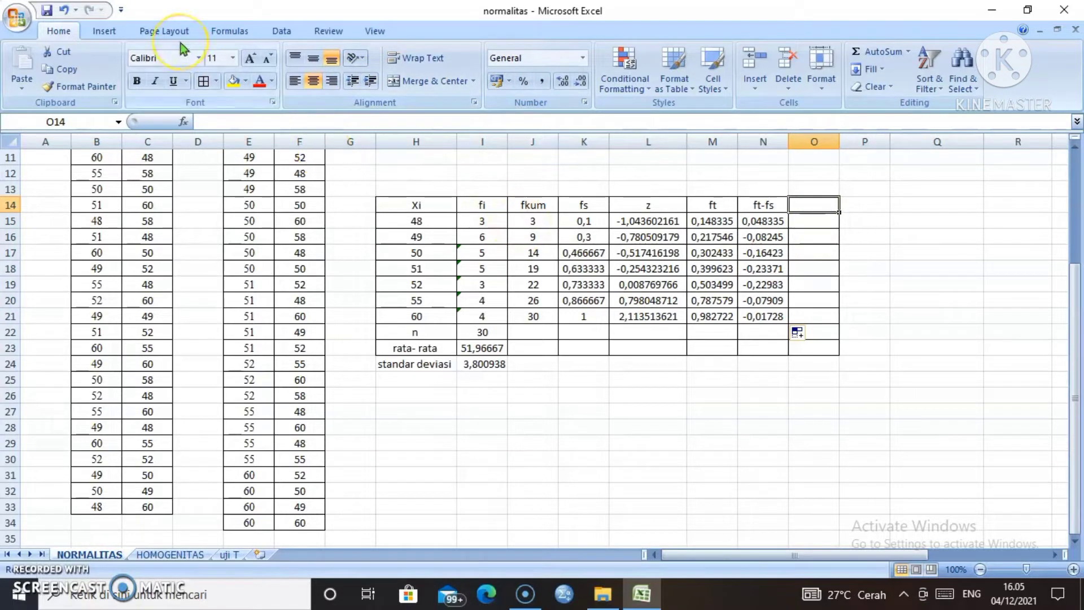
click(110, 38)
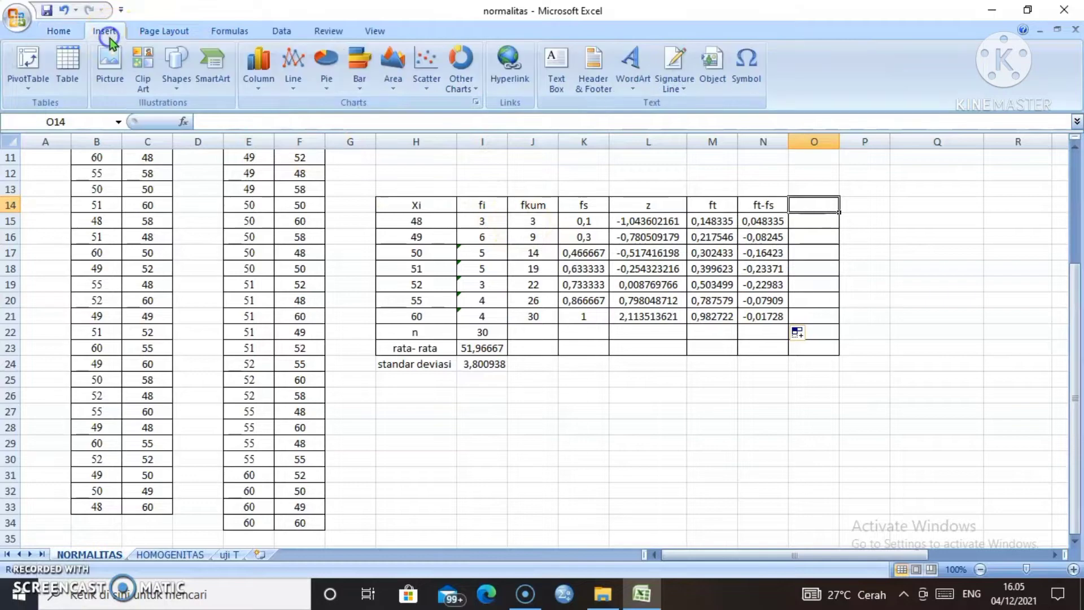
click(757, 73)
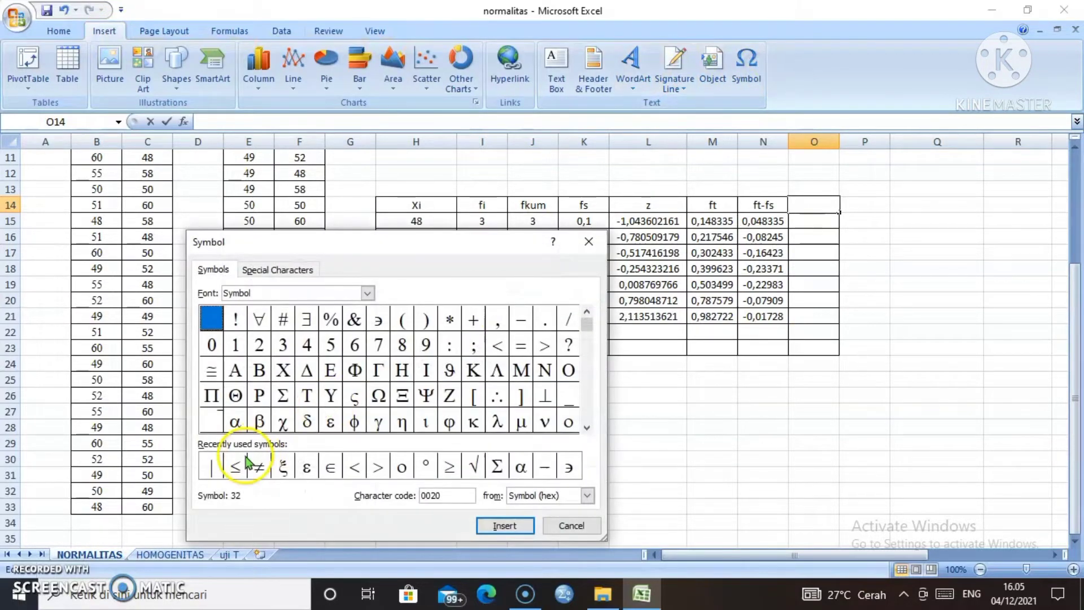
click(209, 468)
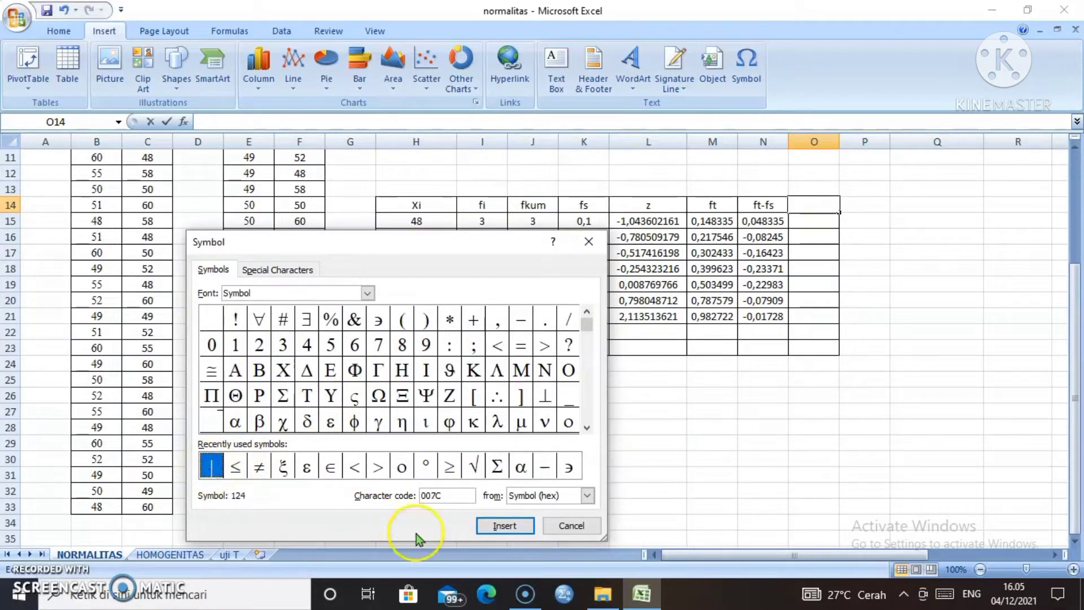
click(506, 526)
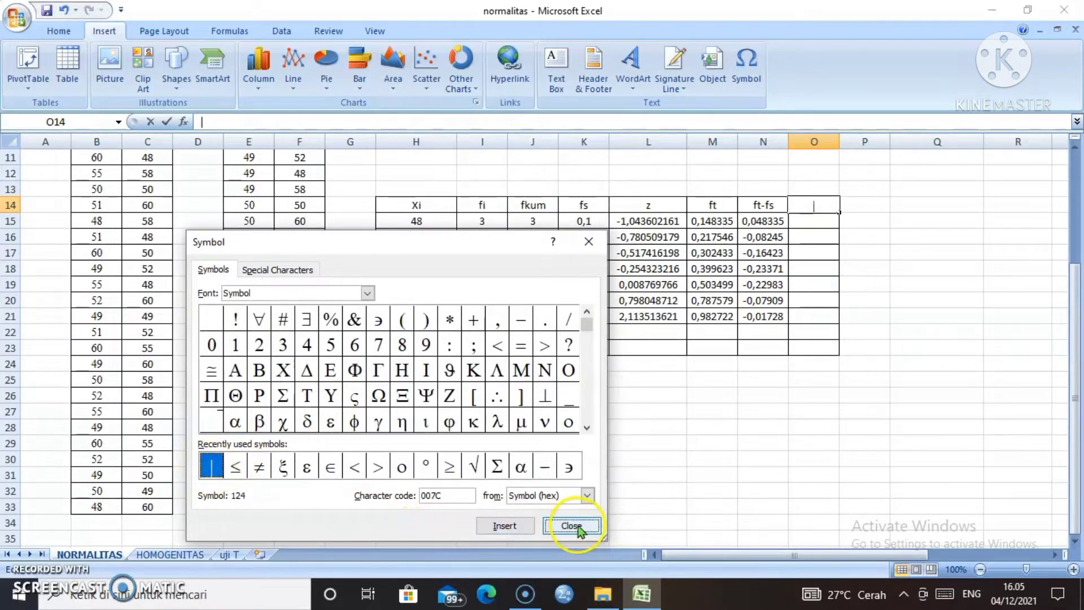
click(575, 525)
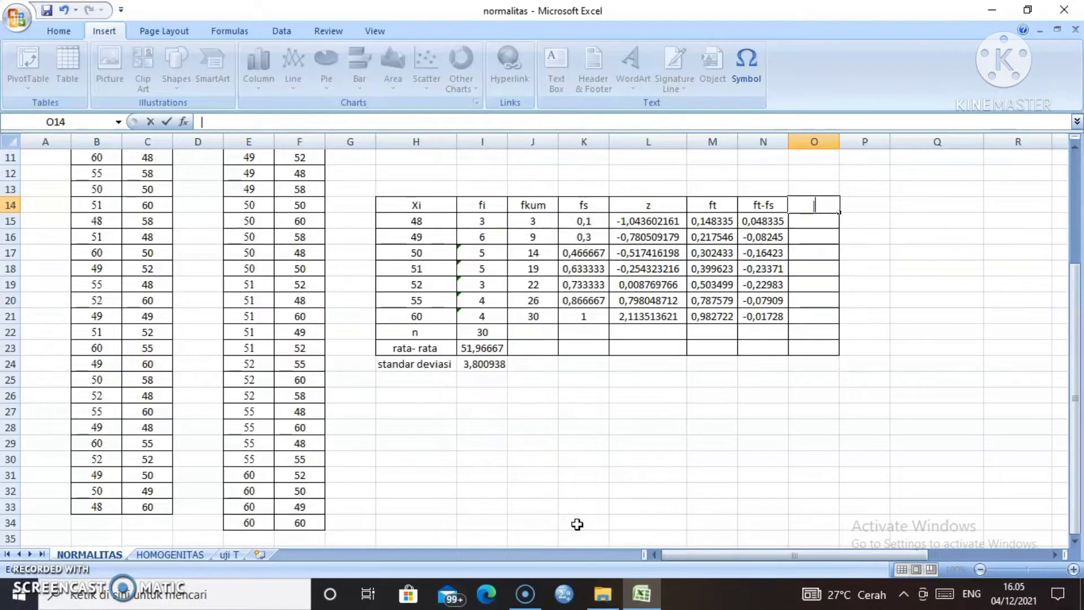
text(ft-fs)
click(735, 89)
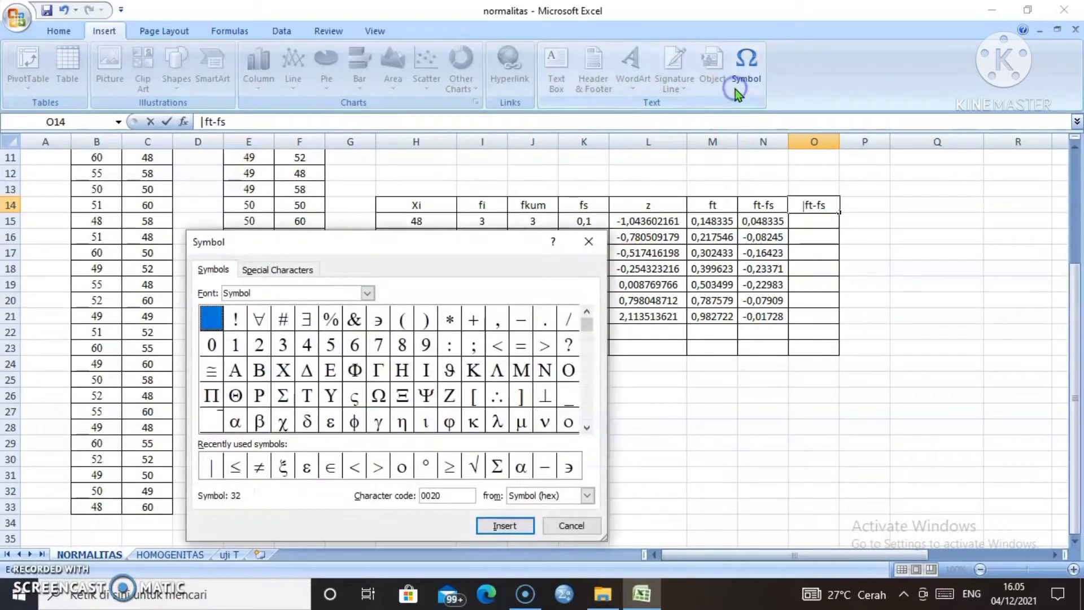
click(212, 463)
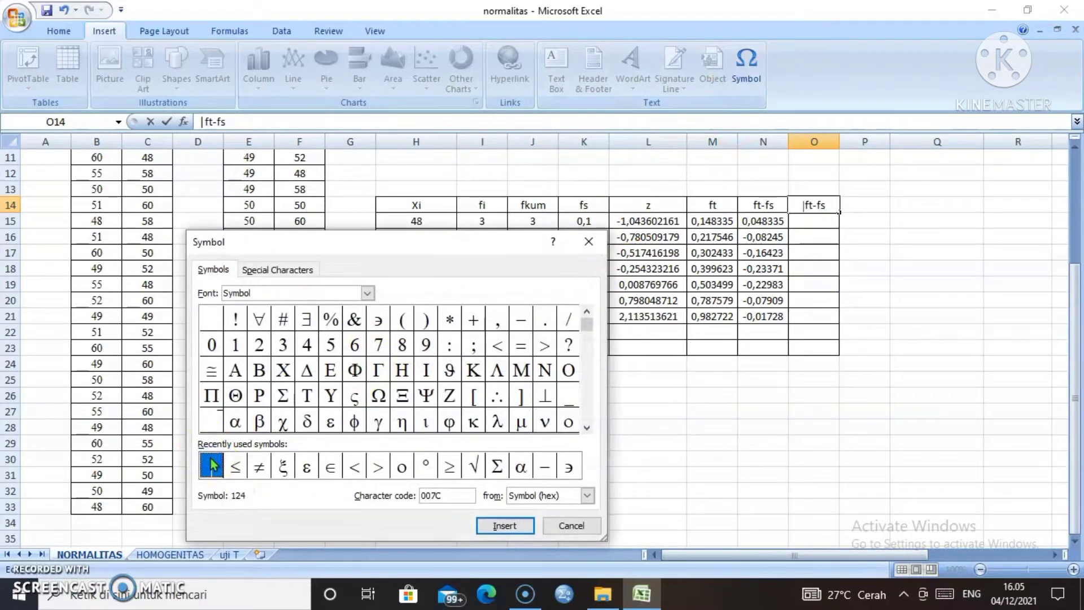
click(500, 527)
click(573, 526)
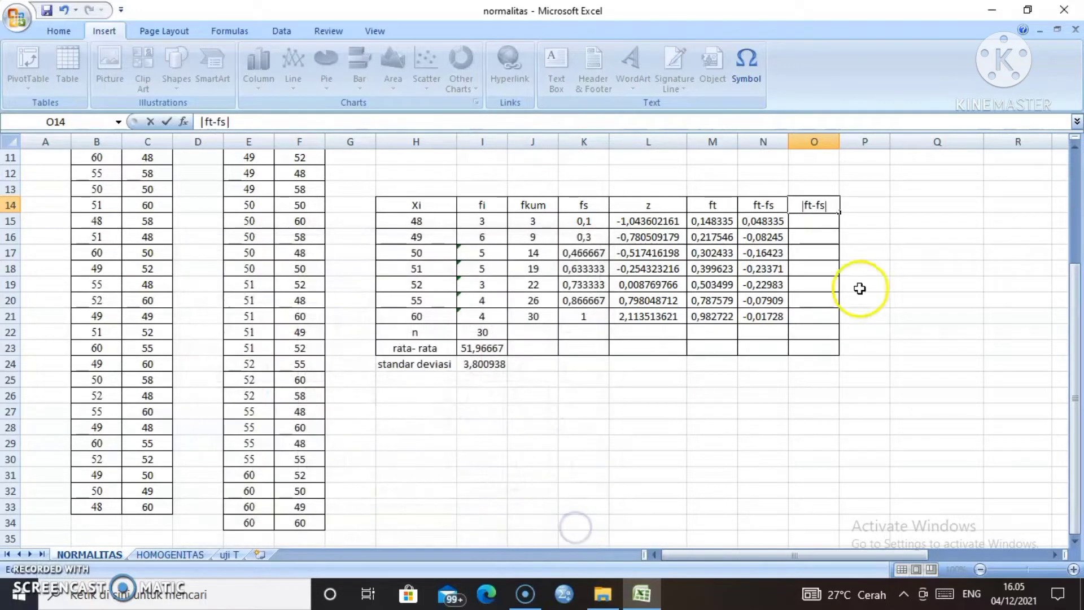
Enter the absolute-value formula =ABS(N15) in O15
click(822, 222)
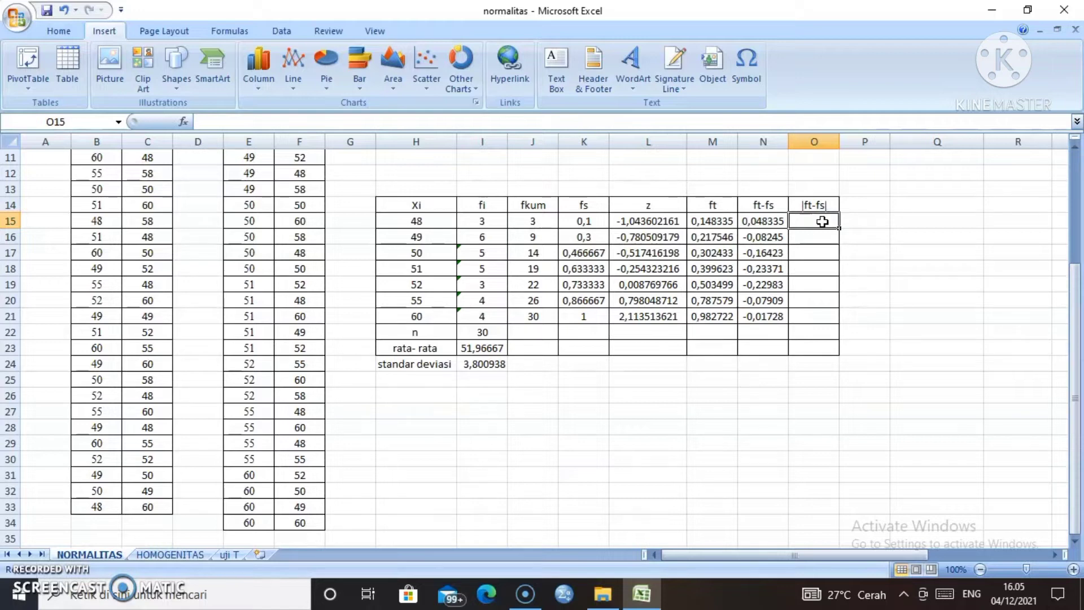
text(=)
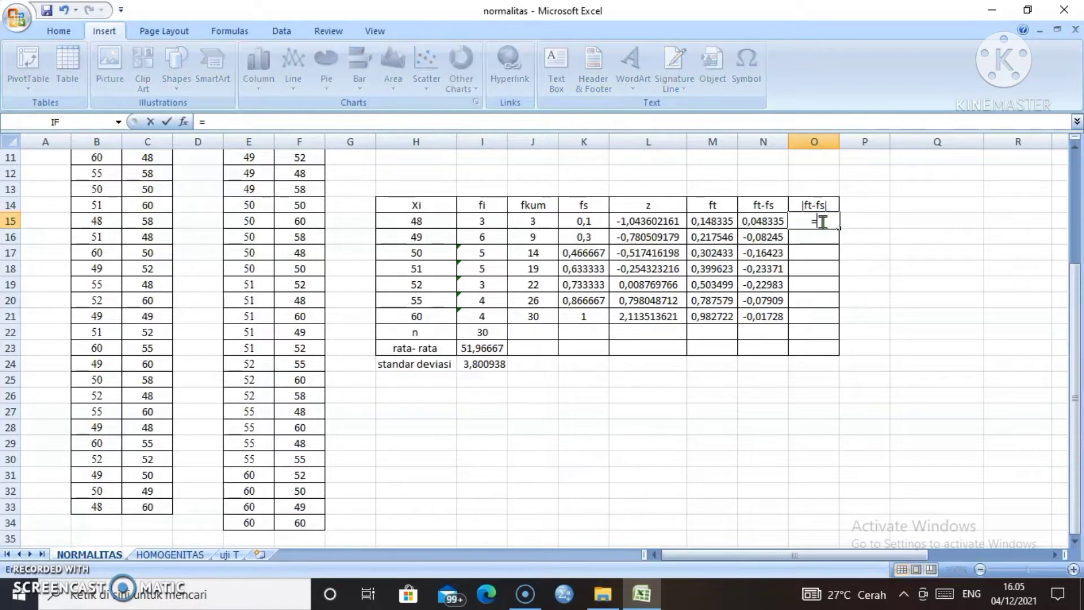
text(ab)
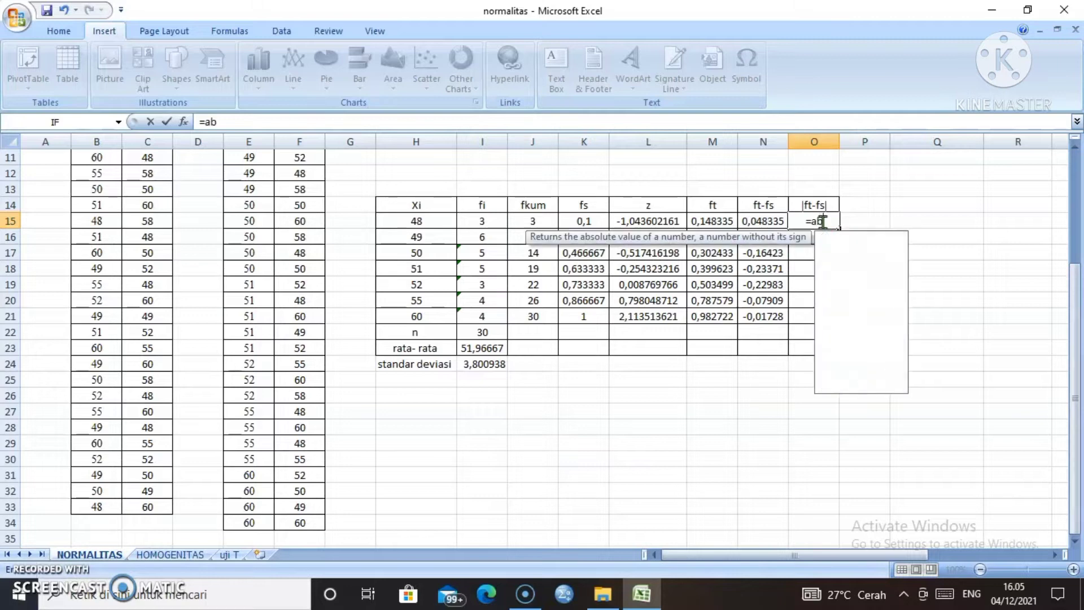
click(838, 237)
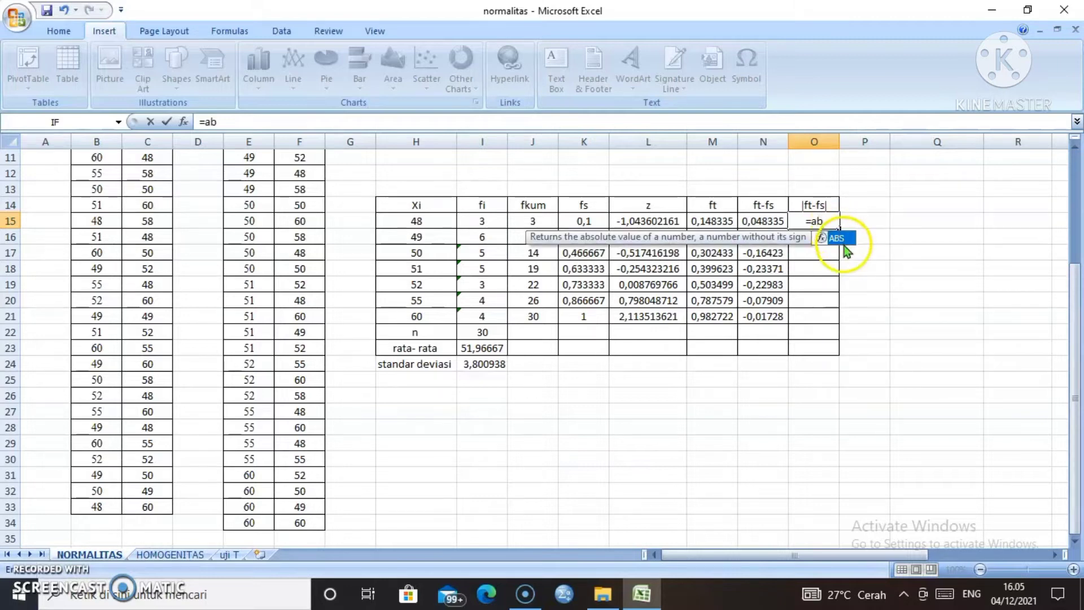
double_click(842, 237)
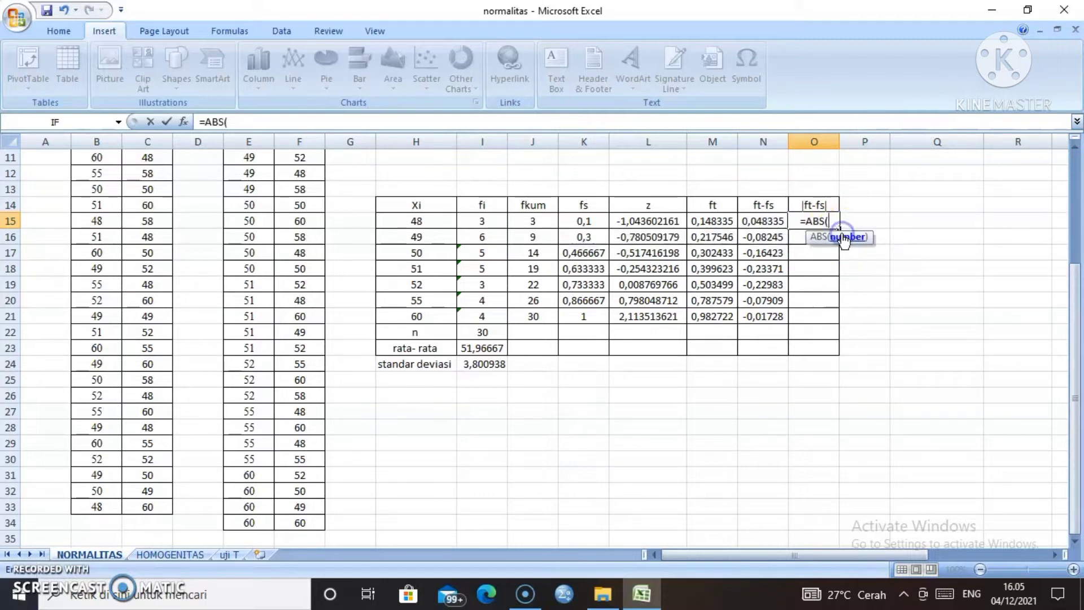
click(771, 219)
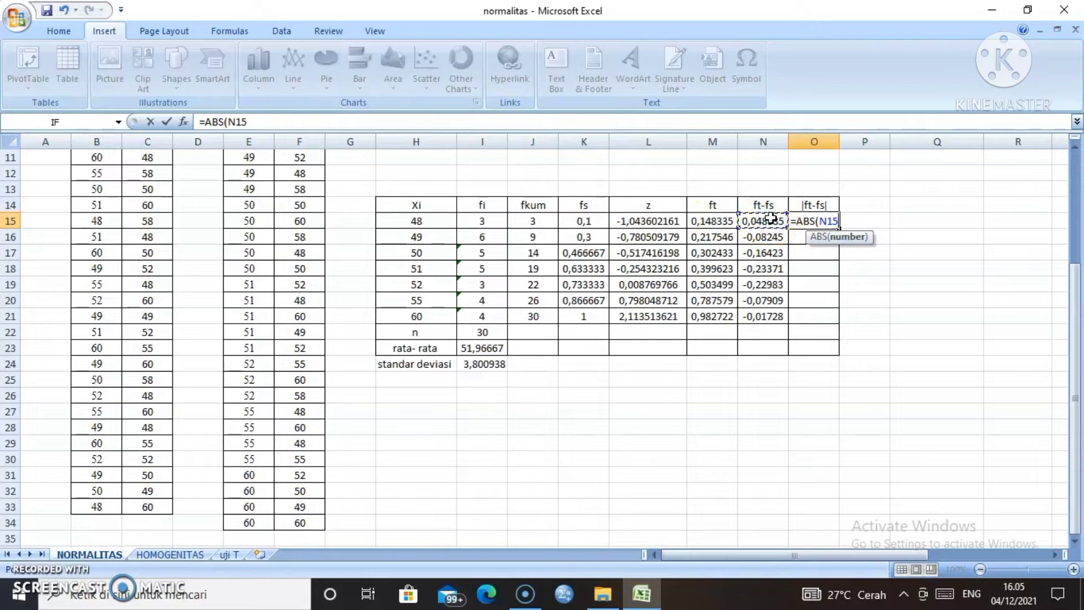
text())
key(Return)
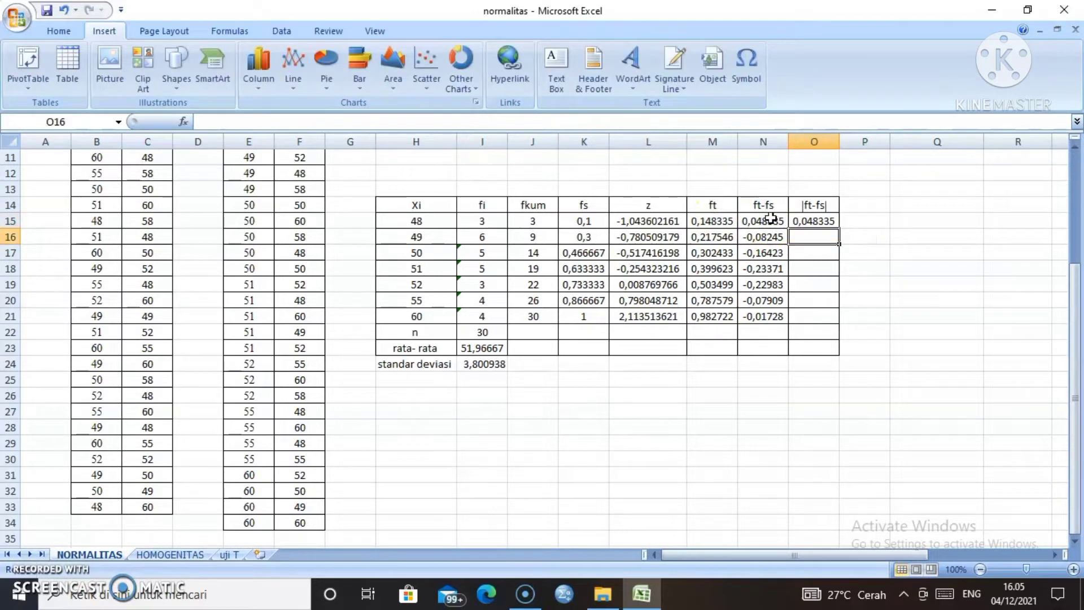
Fill the absolute-value formula from O15 down through O21 and total the |ft-fs| column in O22
click(803, 215)
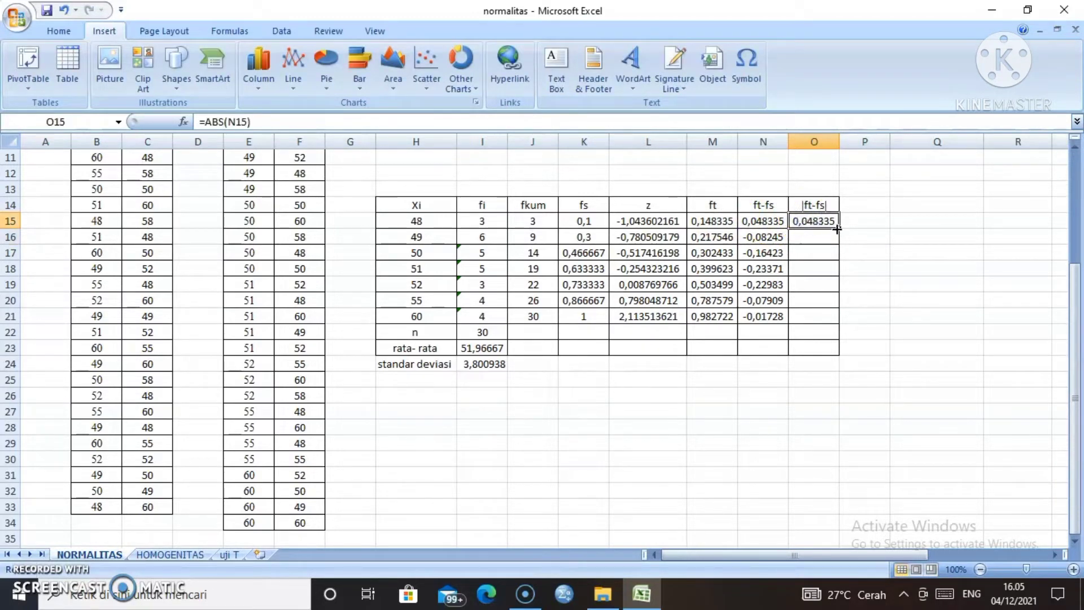
drag(838, 228, 834, 318)
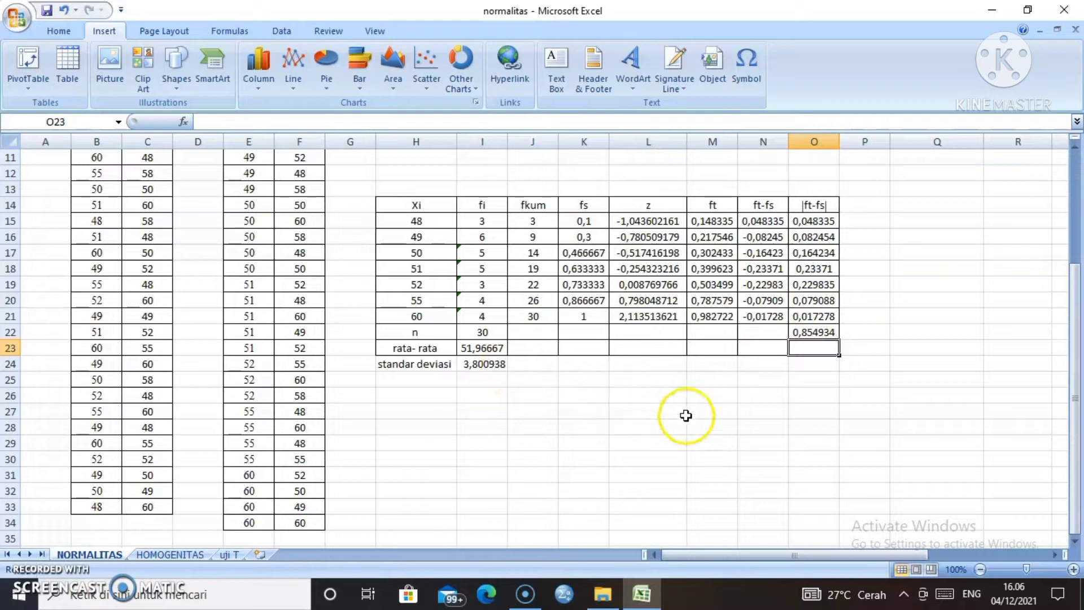
Label H25 'D' in the row below the standar deviasi entry
click(430, 382)
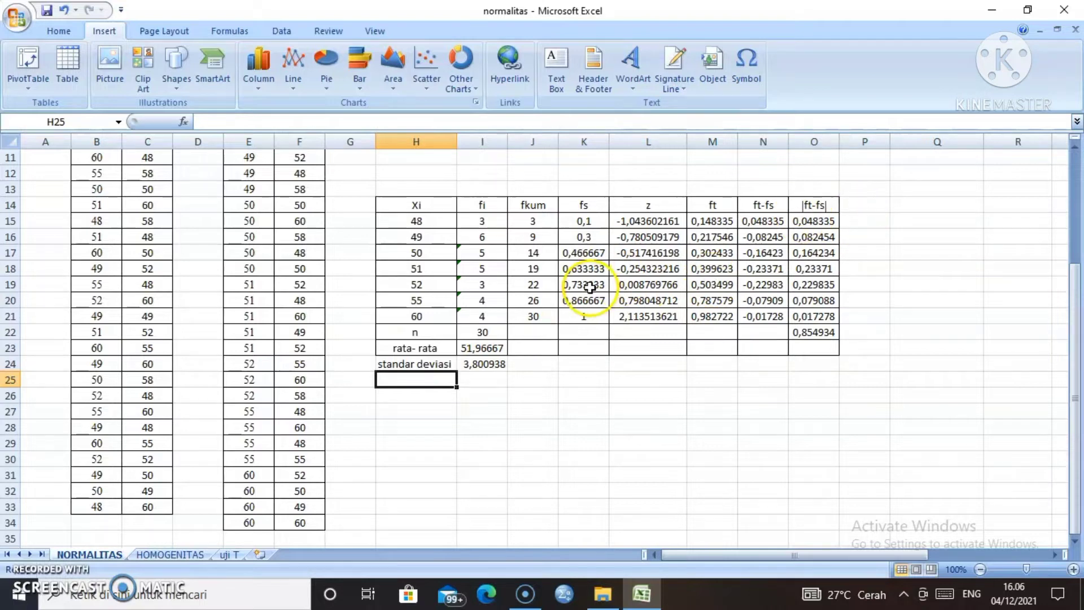
click(435, 380)
text(d)
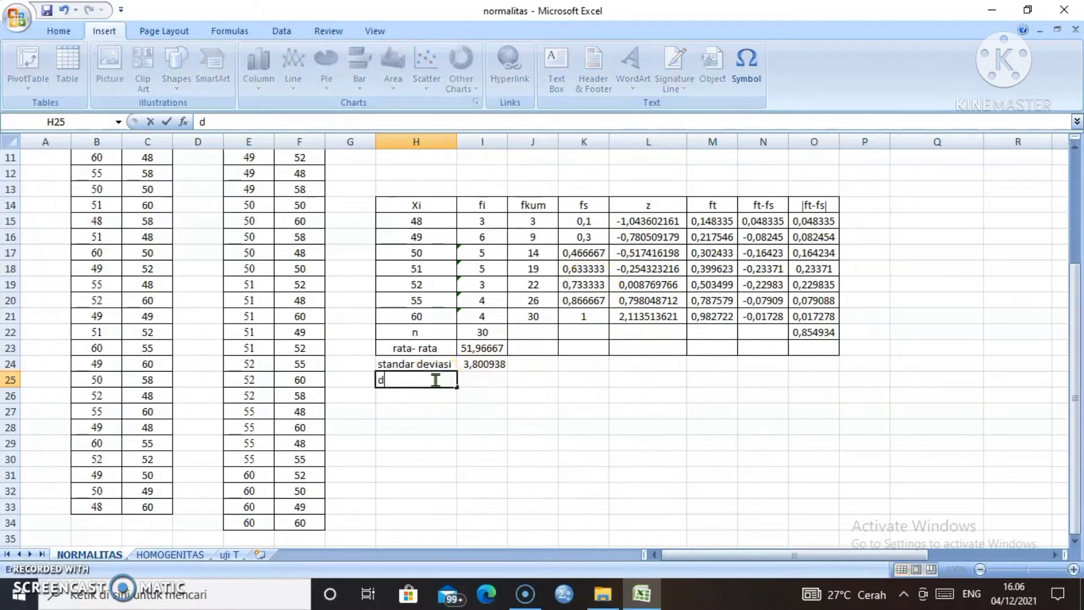
key(BackSpace)
text(D)
key(Tab)
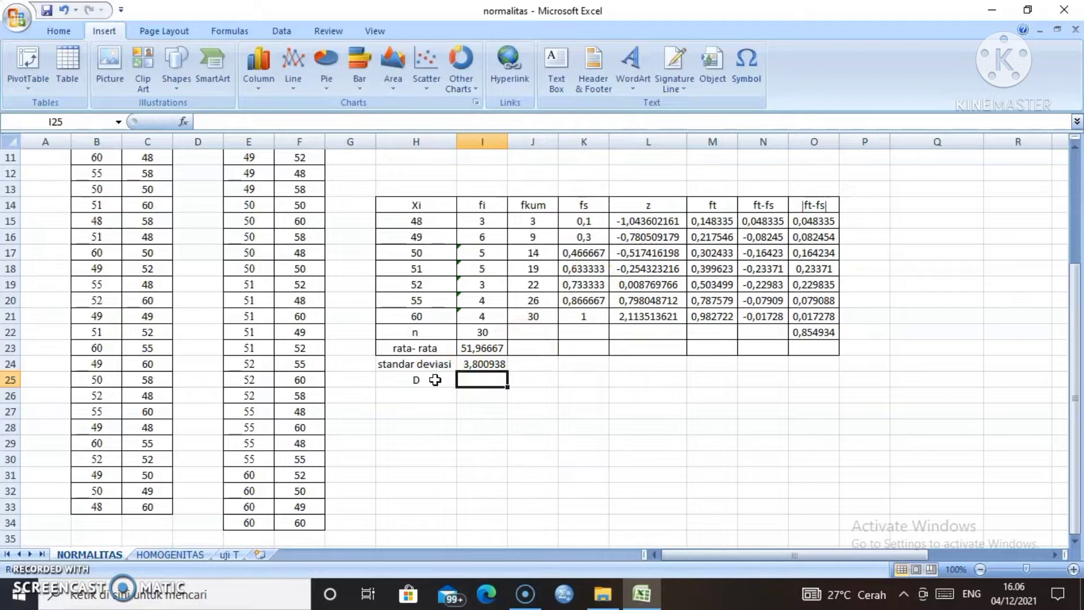
Enter a MAX formula in I25 that returns the largest |ft-fs| value from O15:O21
text(=)
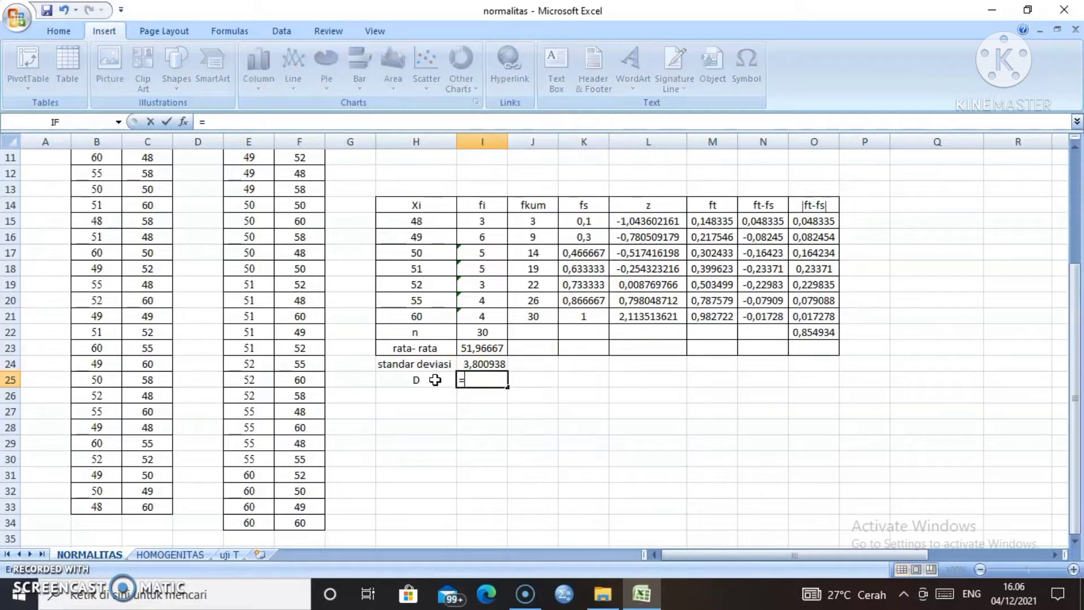
text(MAX)
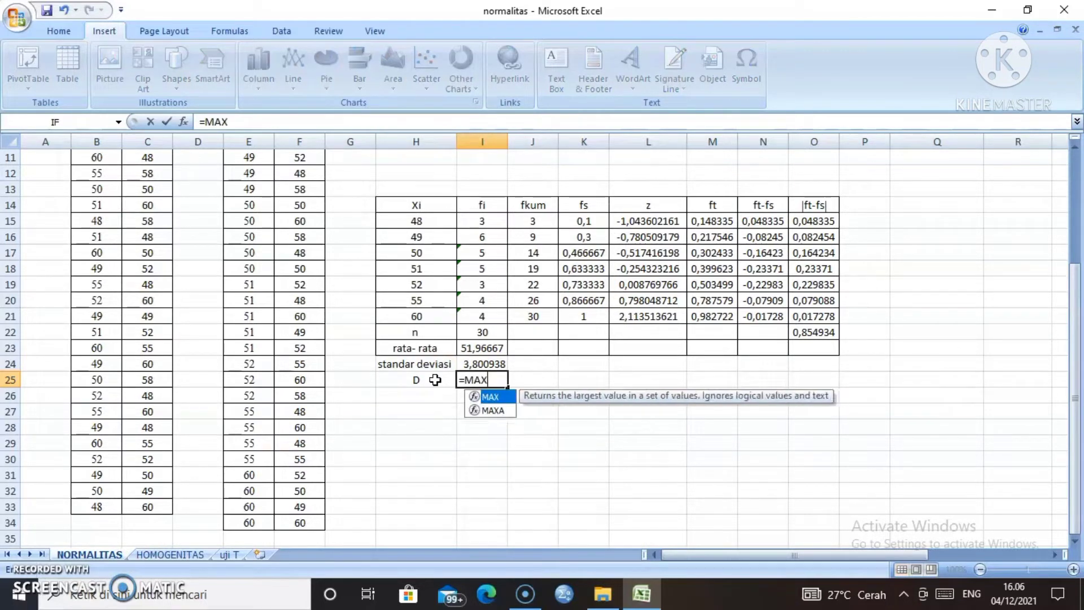
double_click(489, 397)
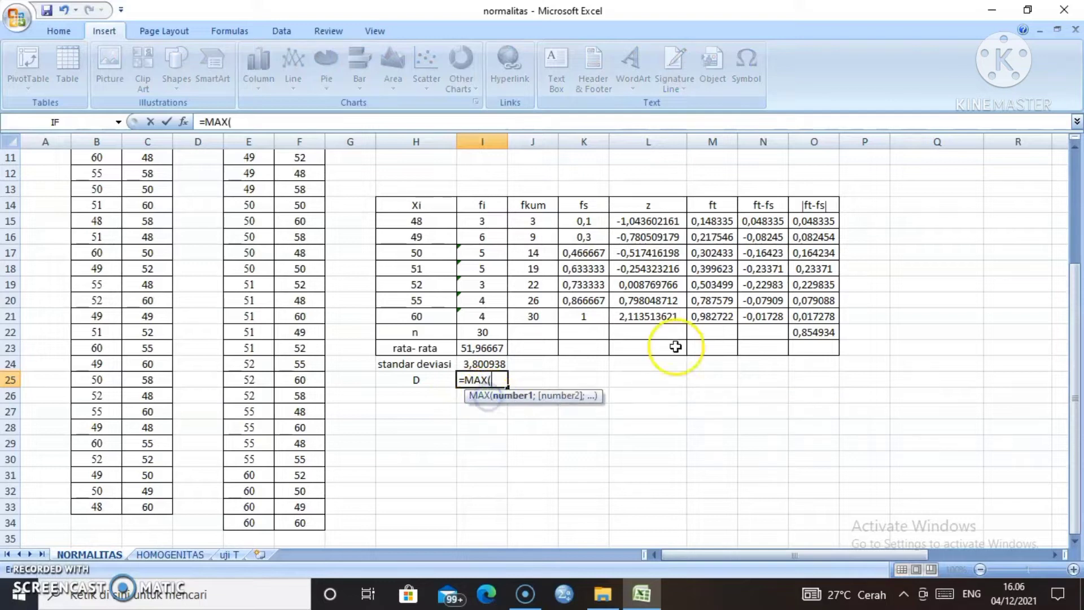
click(819, 221)
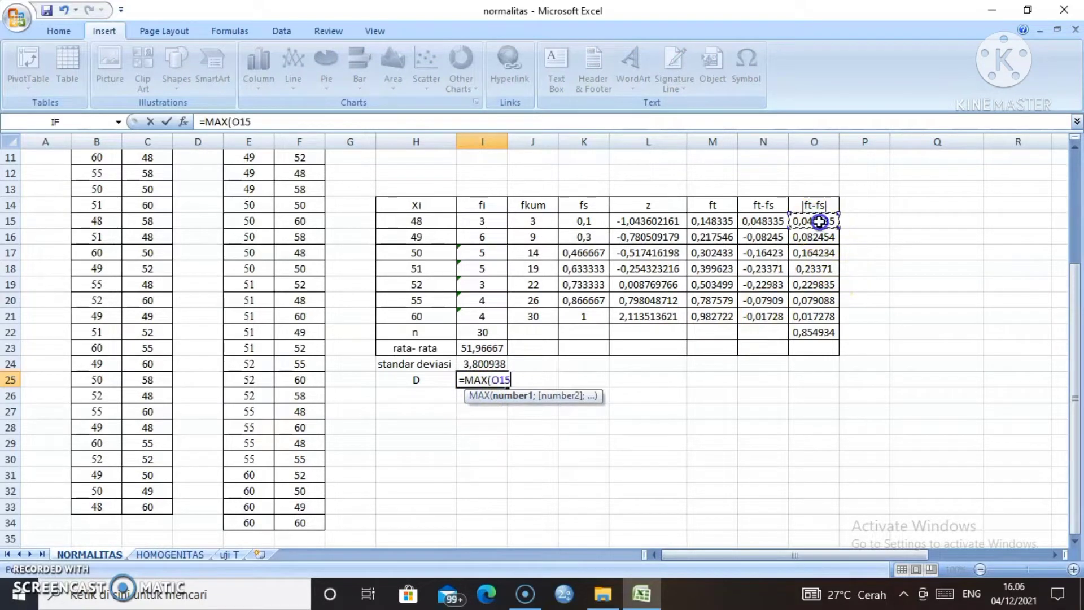
drag(819, 221, 827, 311)
key(Return)
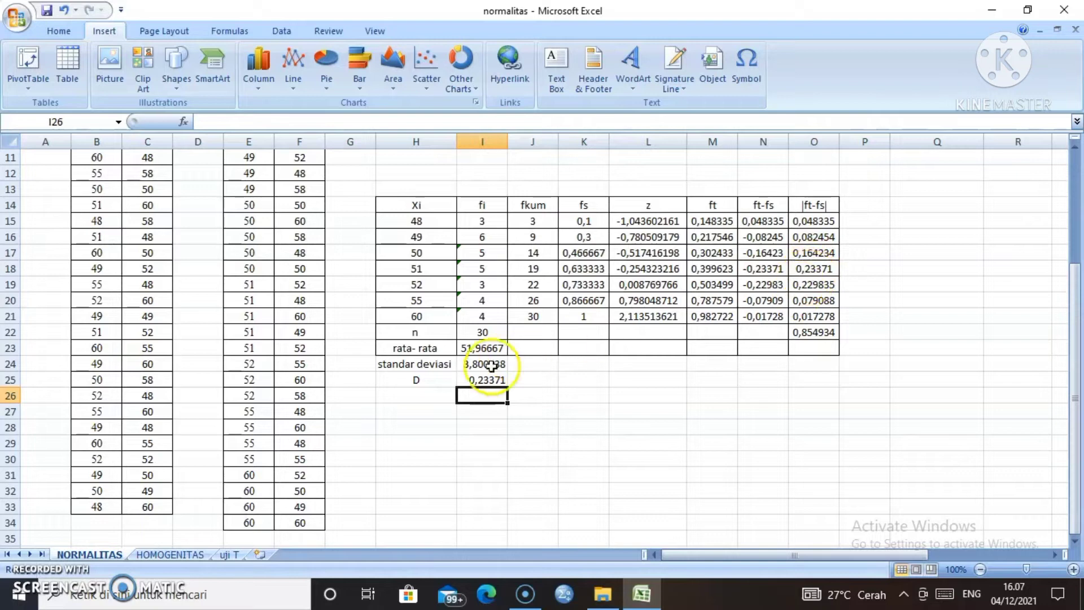
Label H26 'K' and enter the critical value 0,24 in I26
click(386, 395)
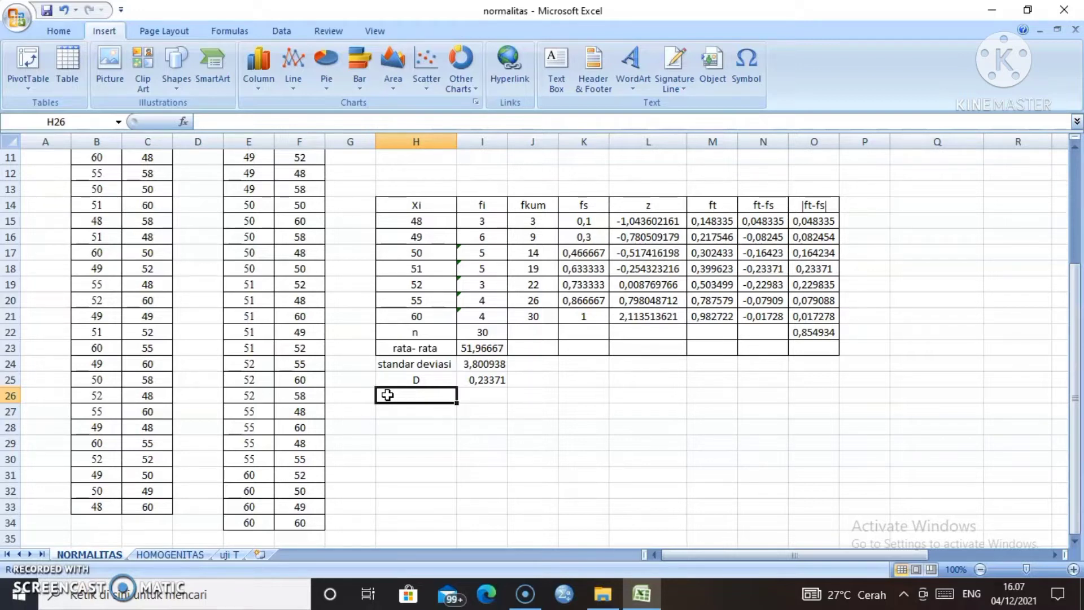
text(K)
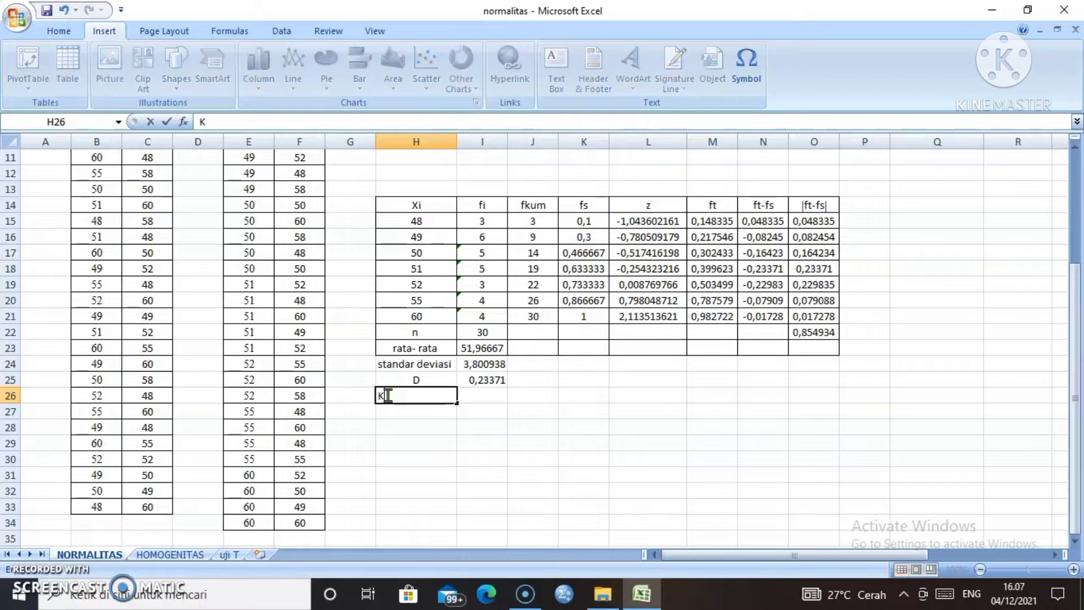
click(471, 393)
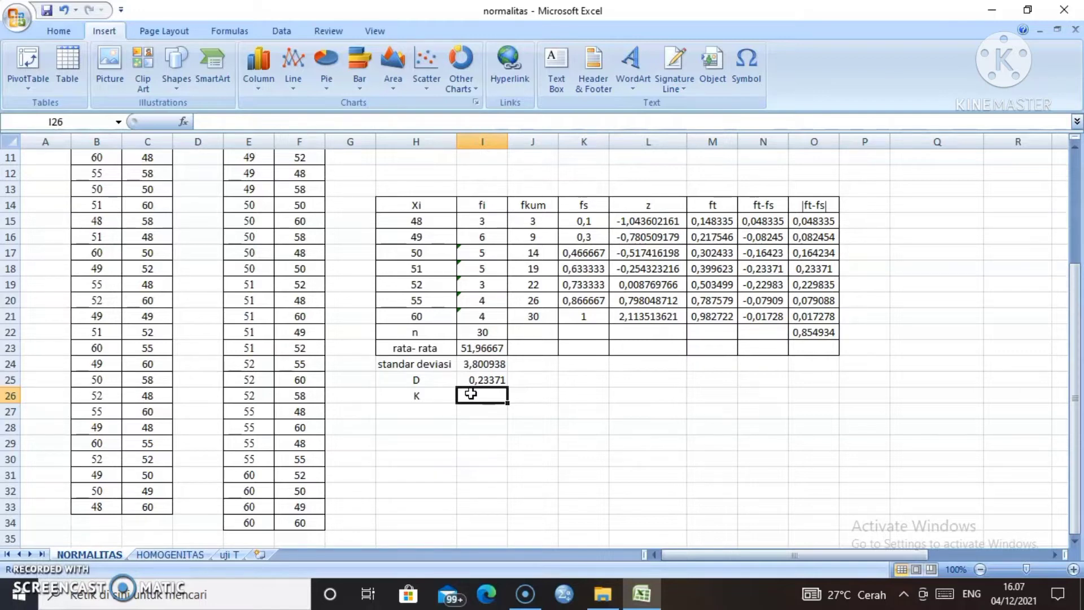
text(0,)
text(224)
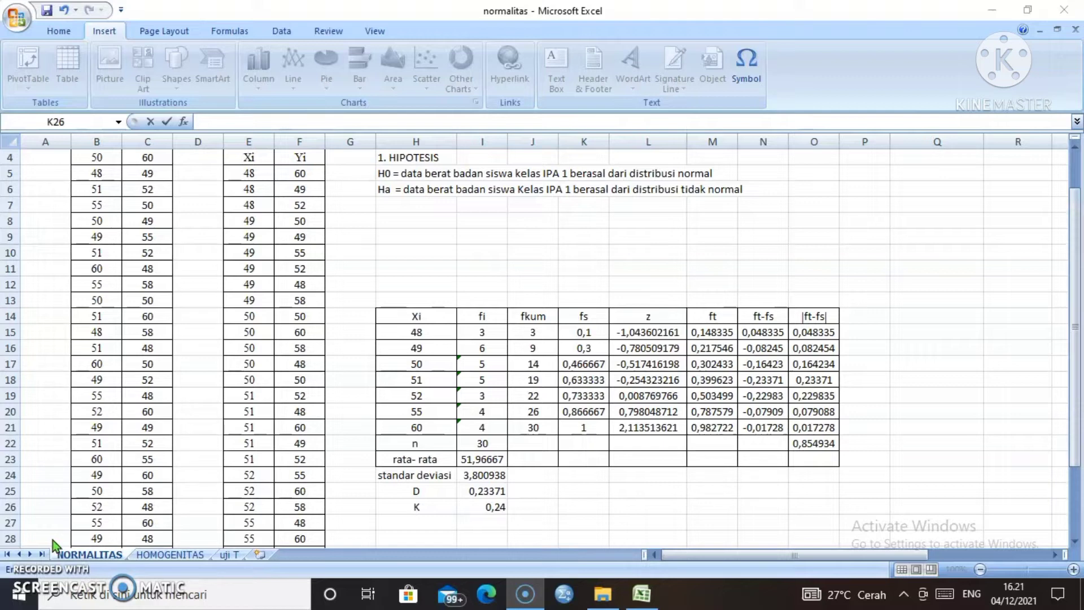
click(474, 490)
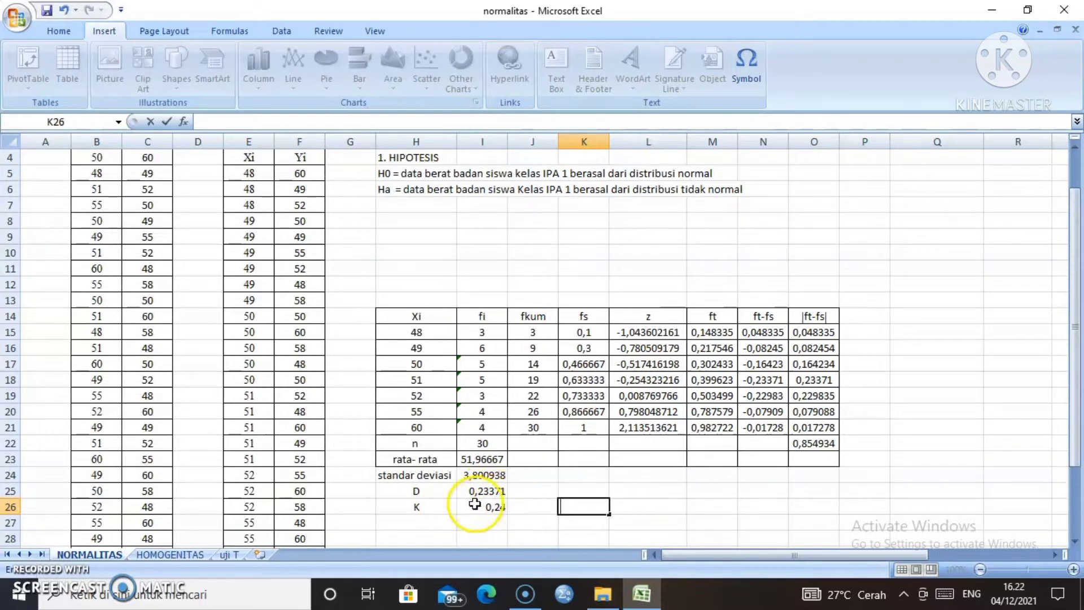
click(475, 505)
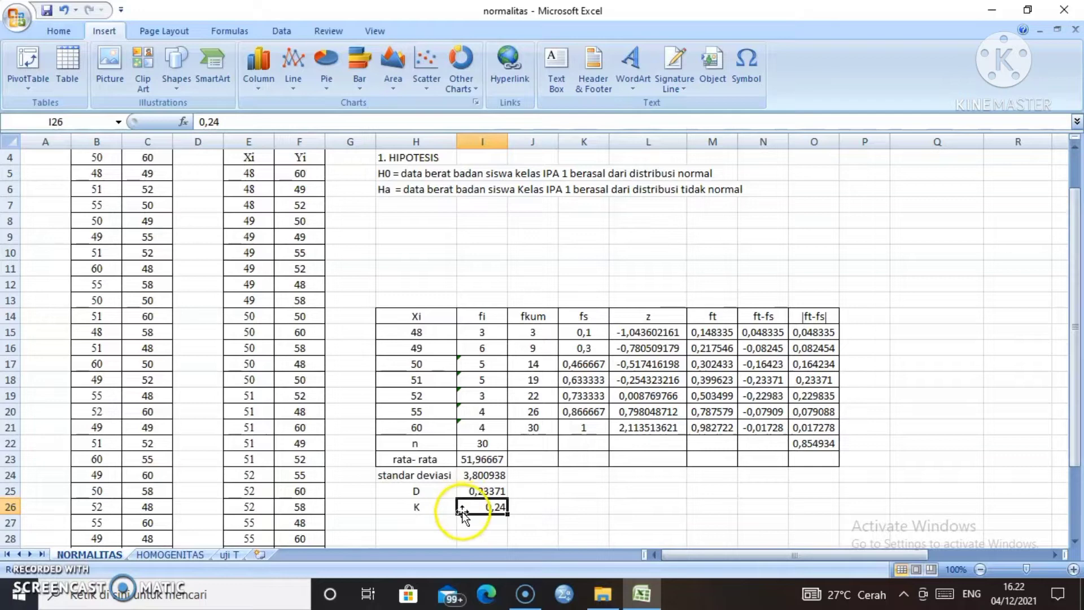
Write '2. karena nilai |ft-fs| kurang dari r tabel maka H0 diterima' in H8
click(376, 217)
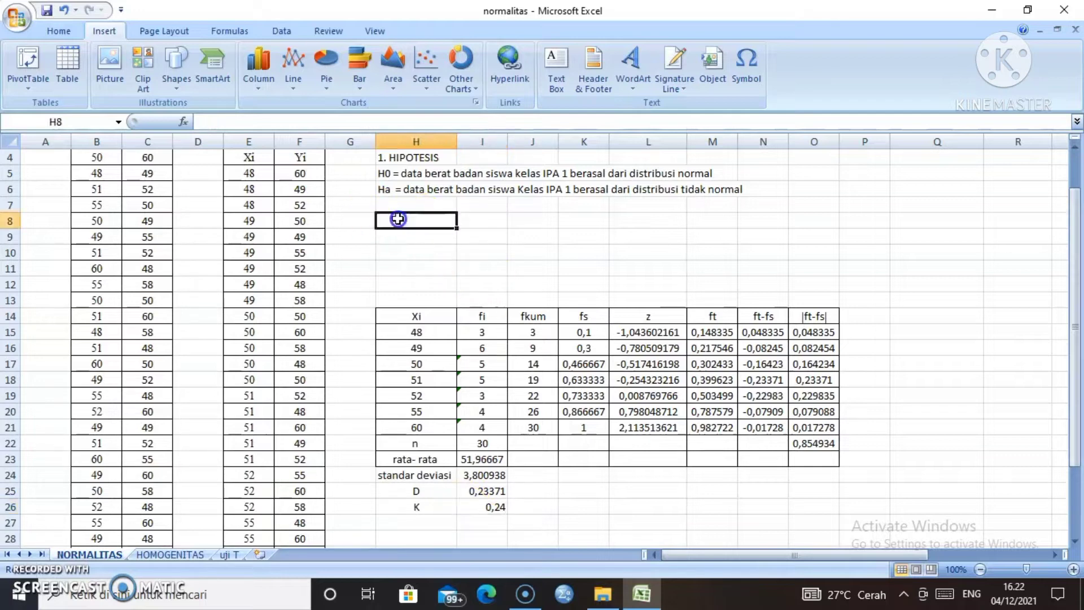
text(2)
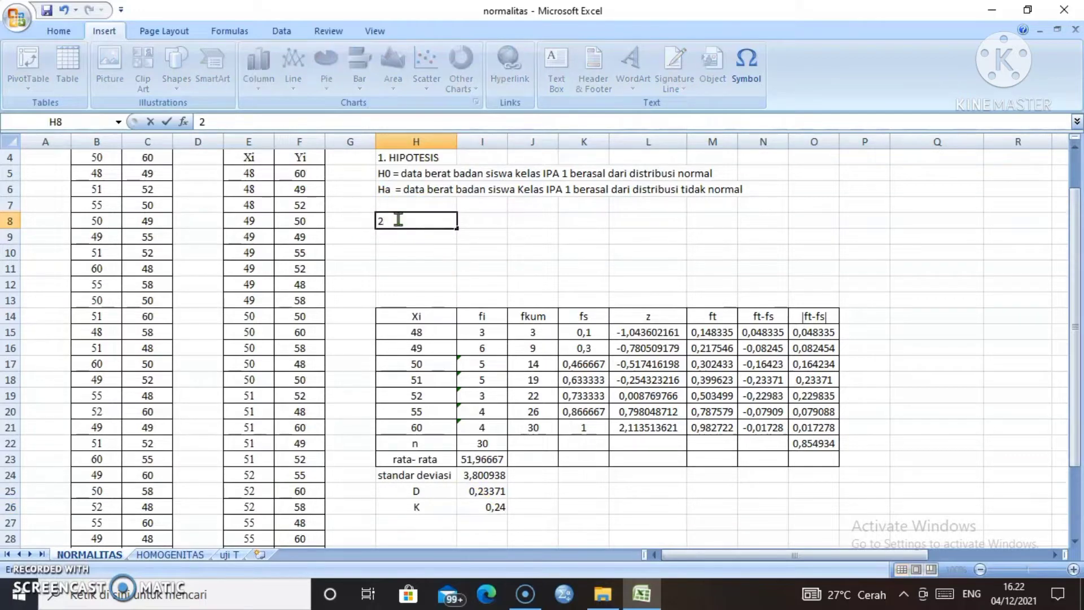
text(. karena nilai )
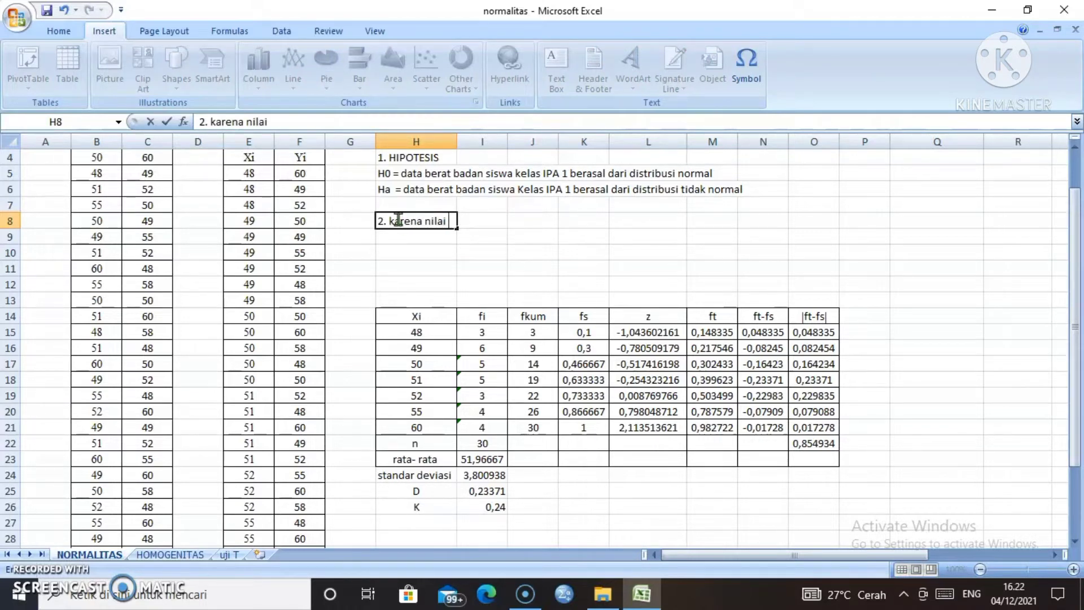
text(|ft-fs| kura)
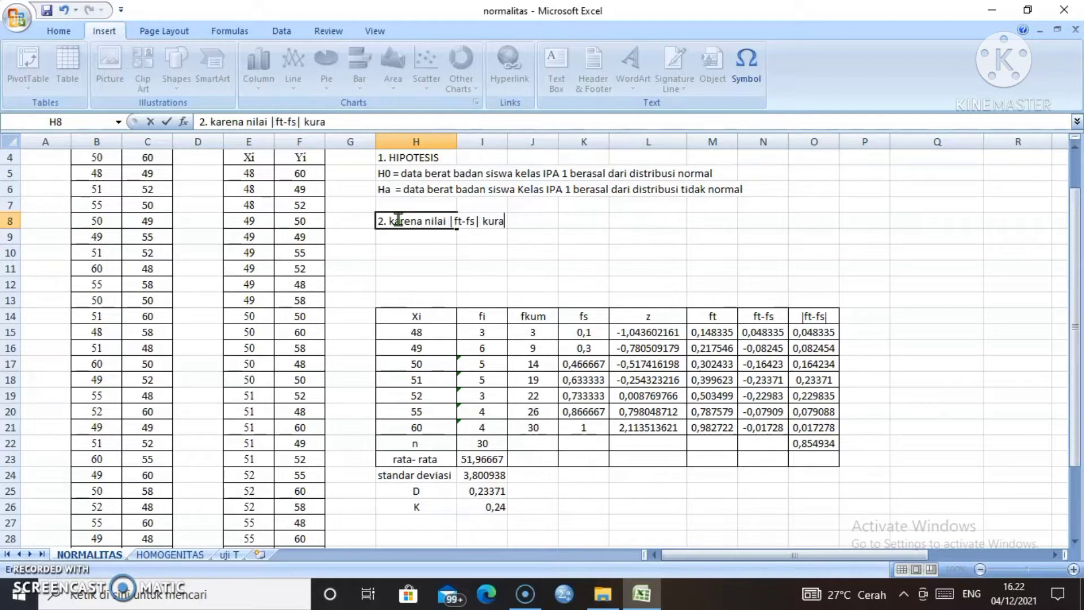
text(ng dari r tabe)
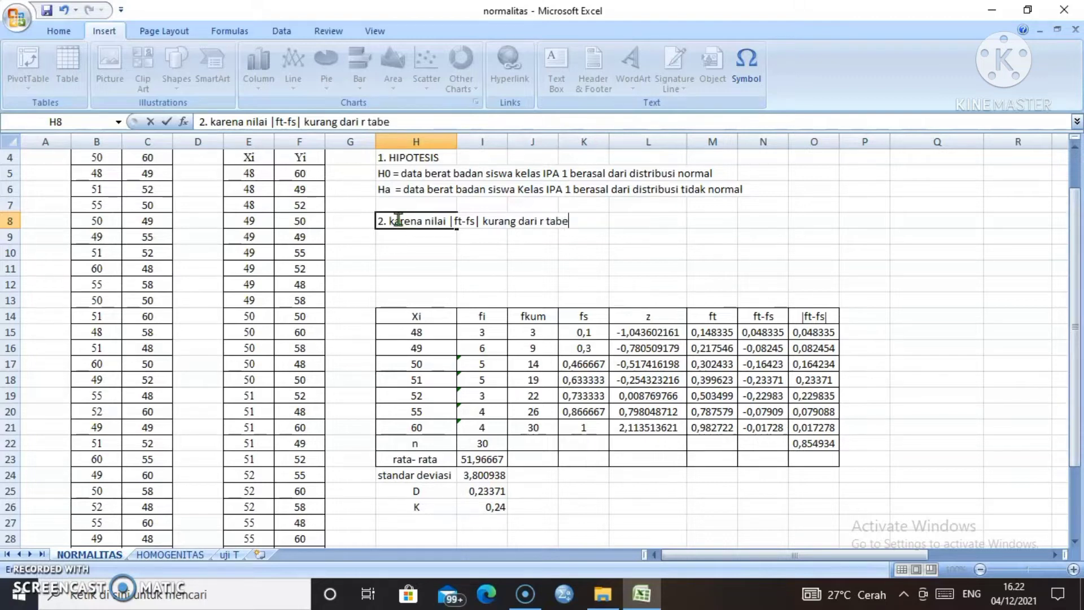
text(l maka H0)
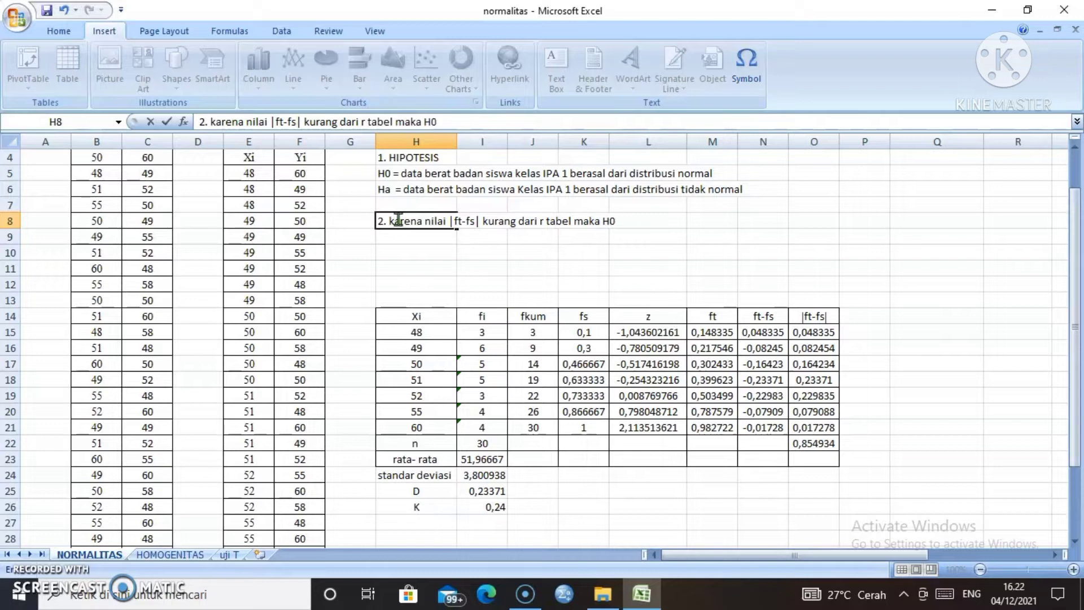
text( diterima)
Add the heading '3. kesimpulan' in H10
click(393, 251)
text(3)
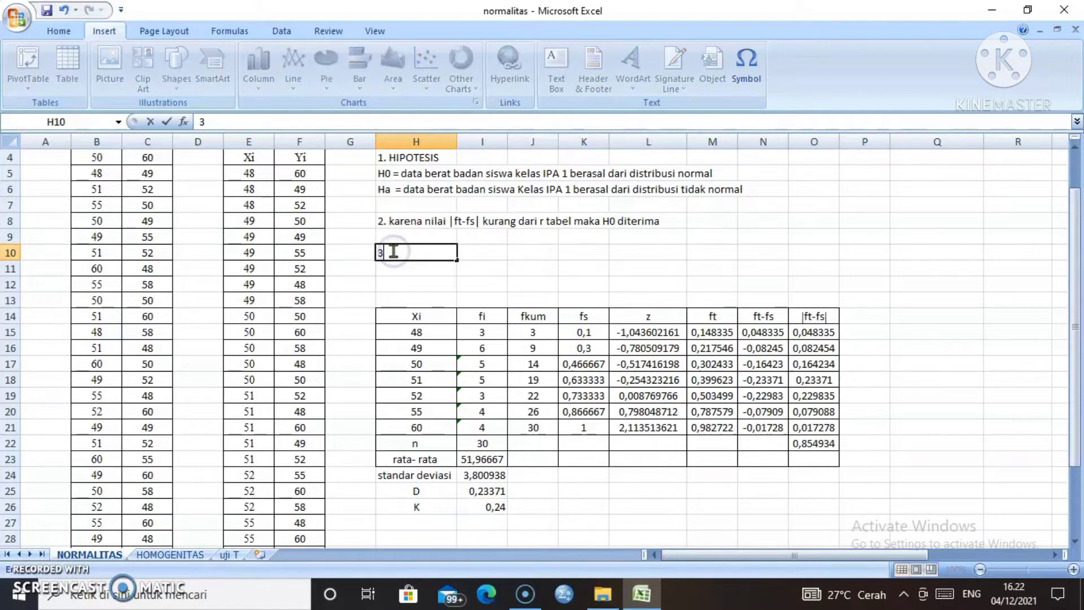
text(. kei)
key(BackSpace)
text(esimpulan)
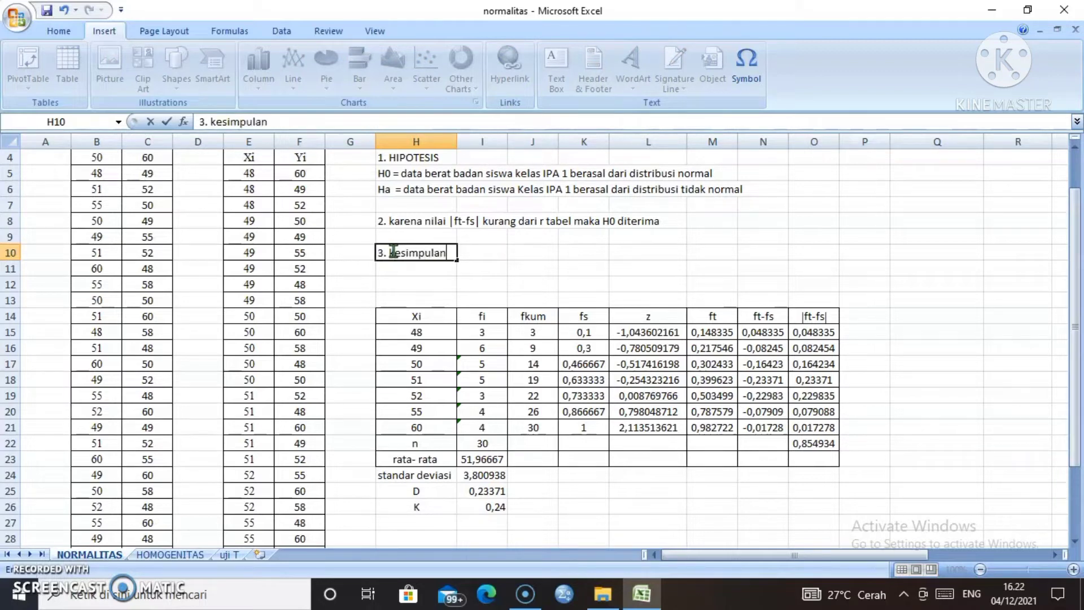
Write the conclusion 'jadi data berat badan siswa kelas IPA 1 berasal dari distribusi normal' in H11
click(402, 269)
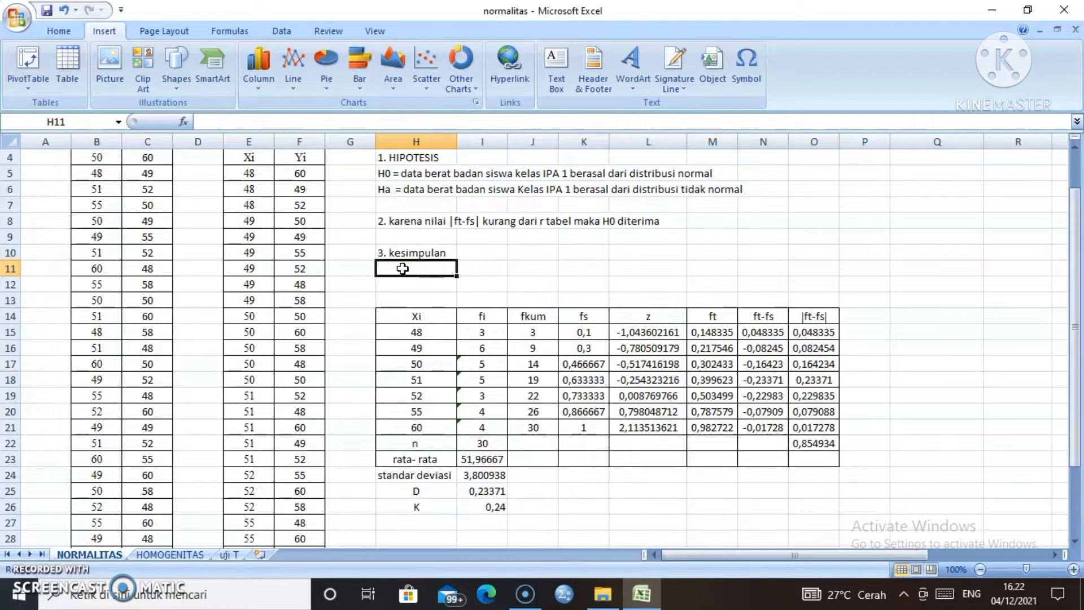
text(jadi)
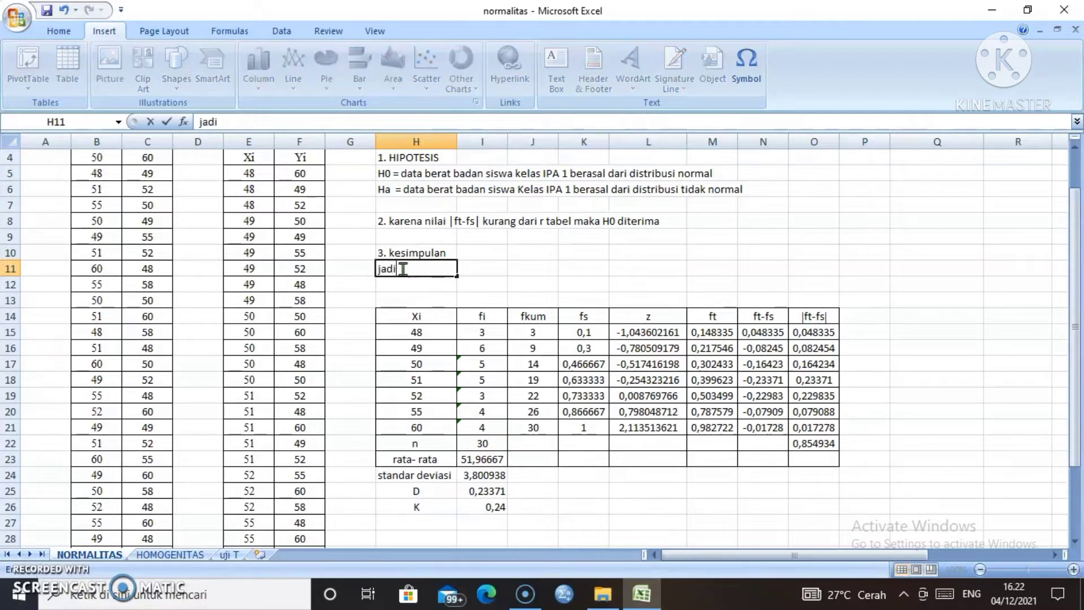
text( data ber)
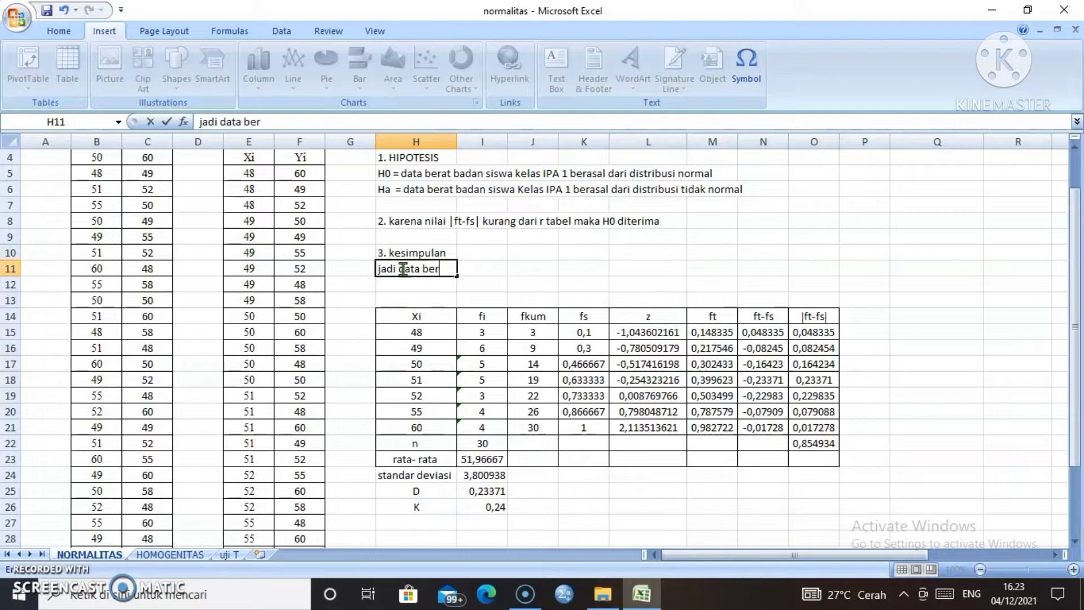
text(at badan s)
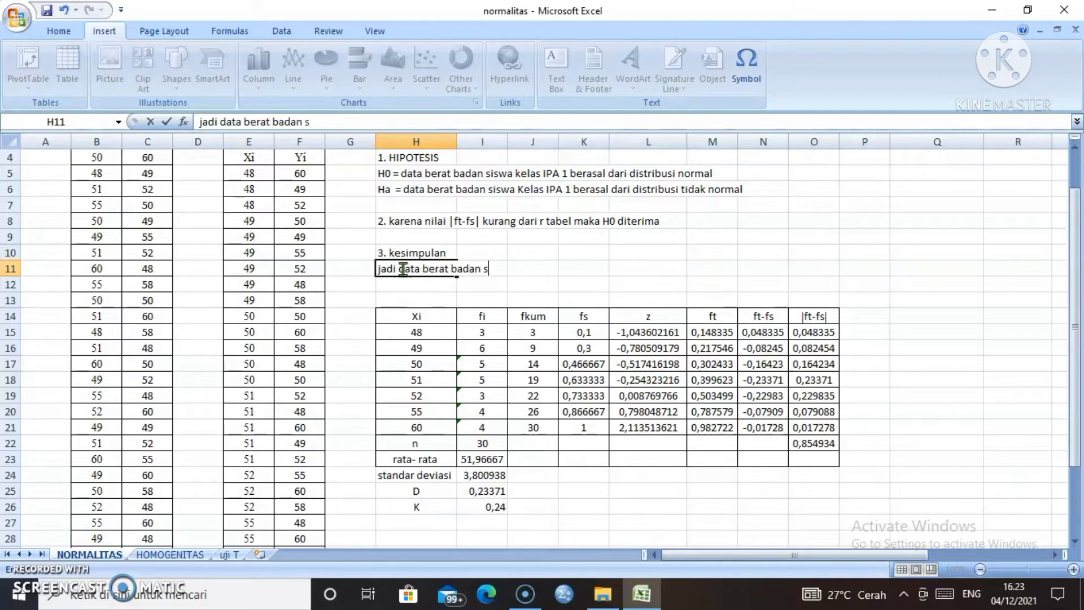
text(iswa kelas)
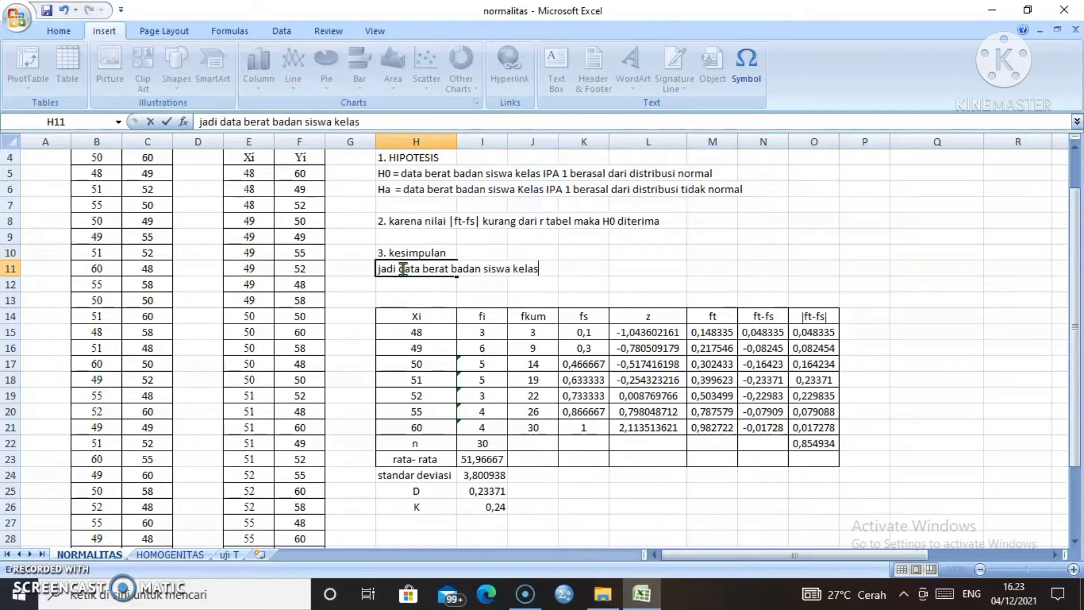
text( IPA 1 berasal )
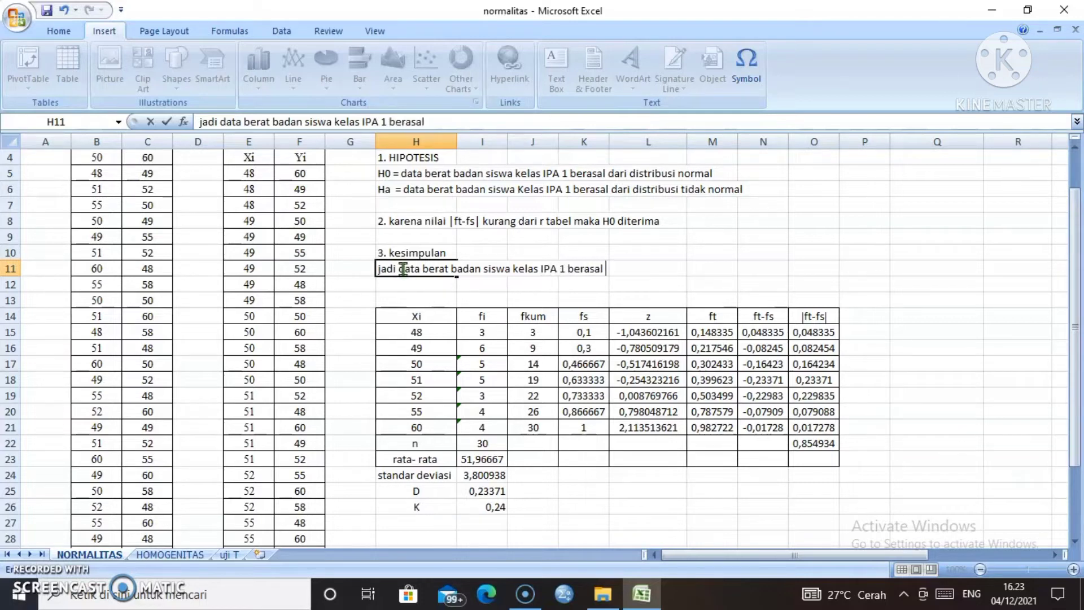
text(dari distribus)
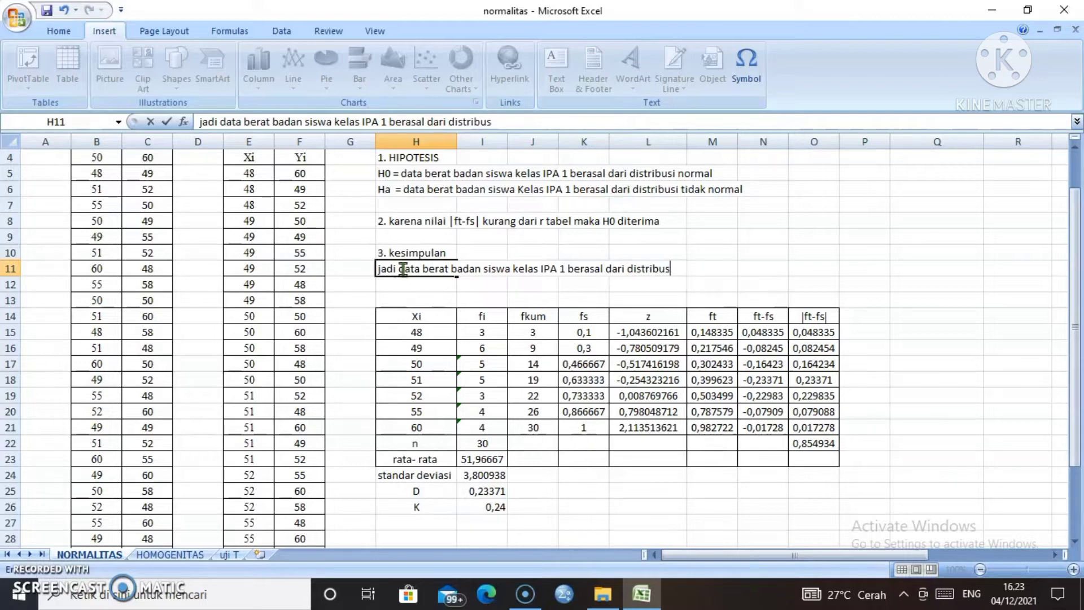
text(i normal)
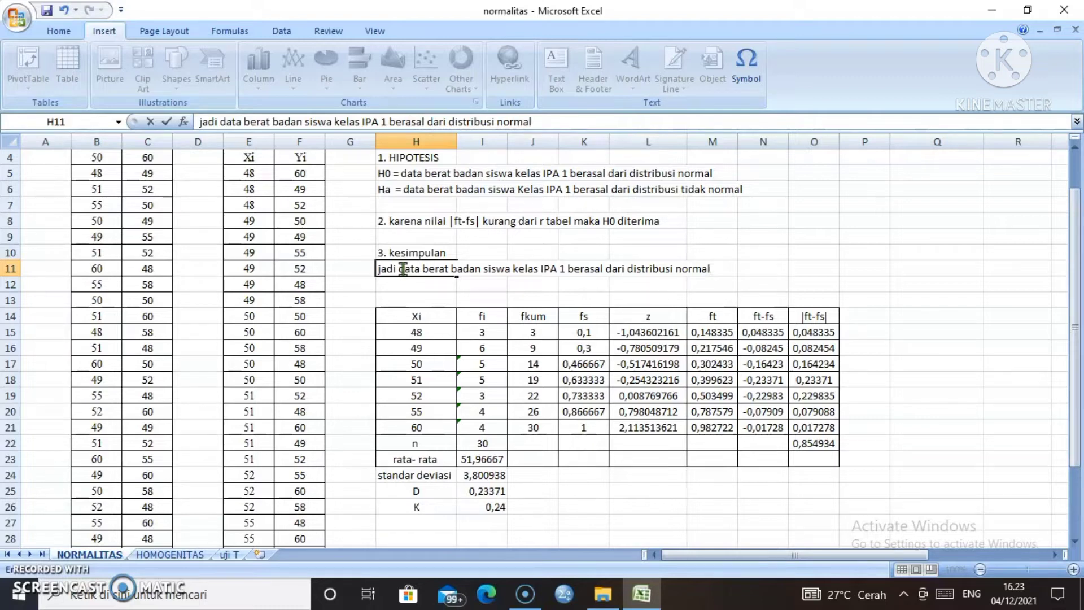
click(577, 491)
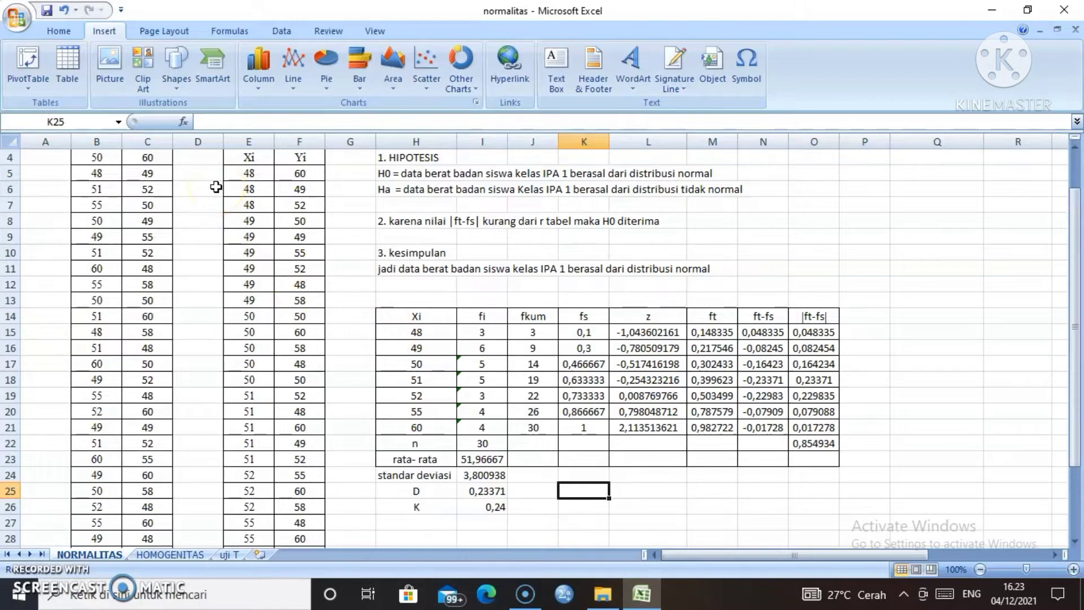
Review the finished normality table, the D and K values, and the written hypotheses and conclusion
key(Down)
key(Down)
key(Down)
key(Down)
key(Down)
key(Down)
key(Down)
key(Down)
key(Down)
key(Down)
key(Down)
key(Down)
key(Down)
key(Down)
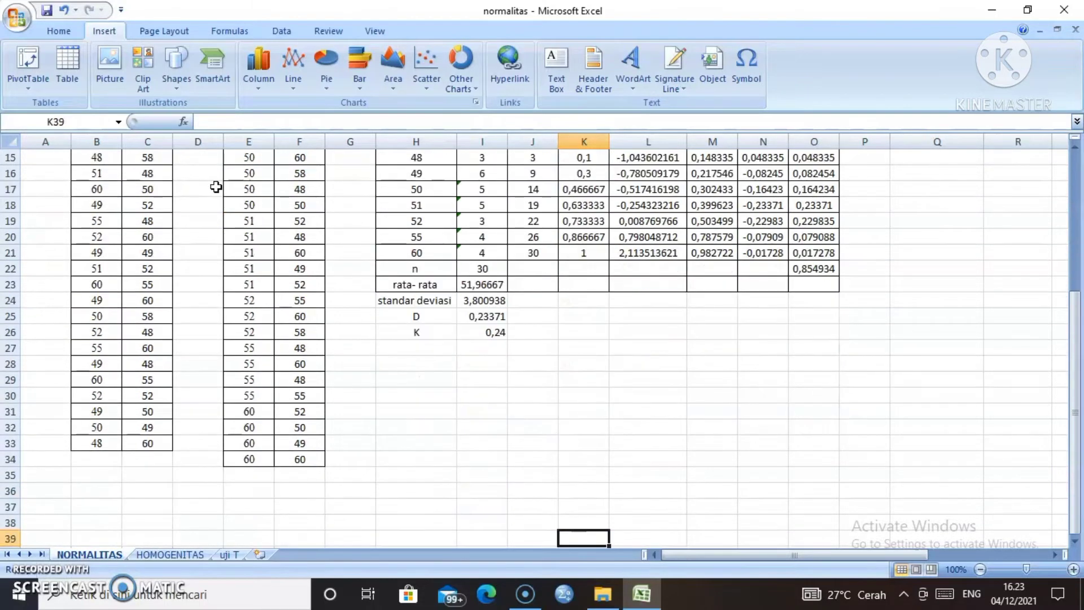
key(Up)
key(Up)
key(Up)
key(Up)
key(Up)
key(Up)
key(Up)
key(Up)
key(Up)
key(Up)
key(Up)
key(Up)
key(Up)
key(Up)
key(Up)
key(Up)
key(Up)
key(Up)
key(Up)
key(Up)
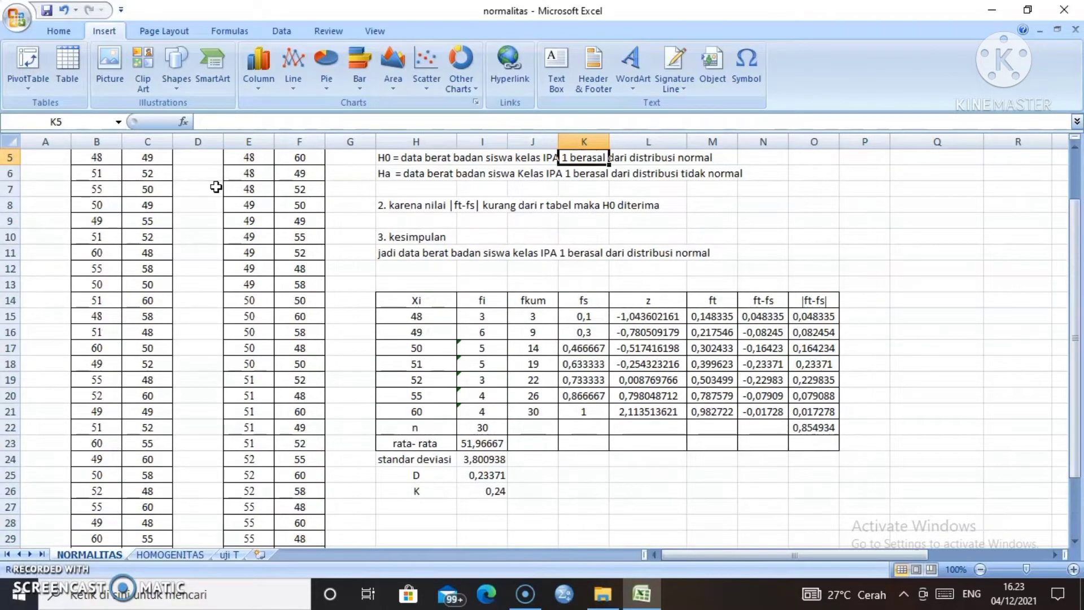
Add the heading '1. hipotesis' in H30, below the finished normality table
key(Up)
key(Up)
key(Up)
key(Up)
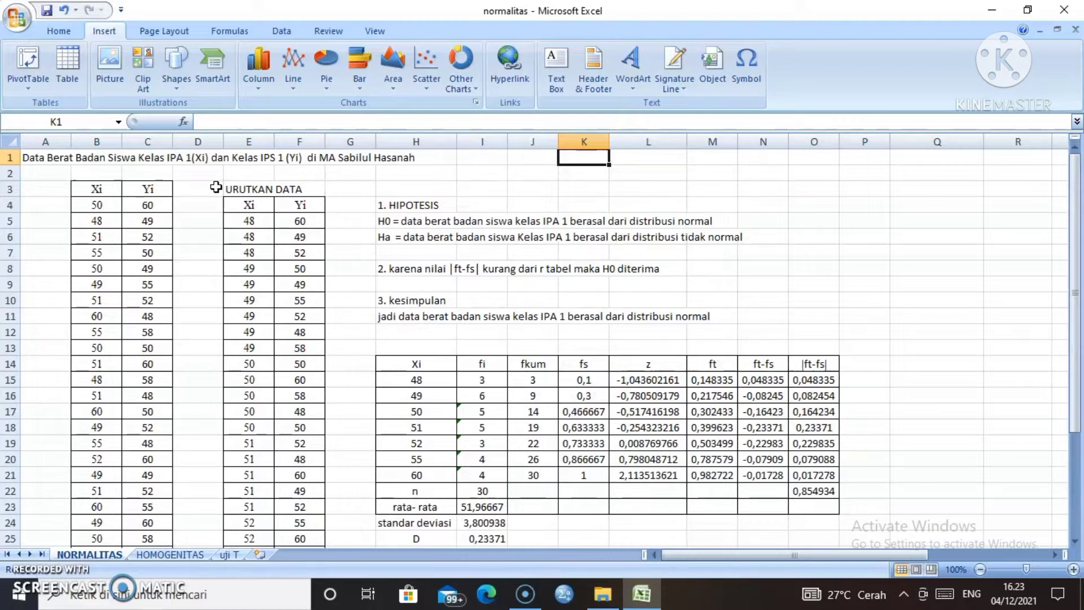
scroll(395, 395, down, 2)
click(428, 507)
text(1. h)
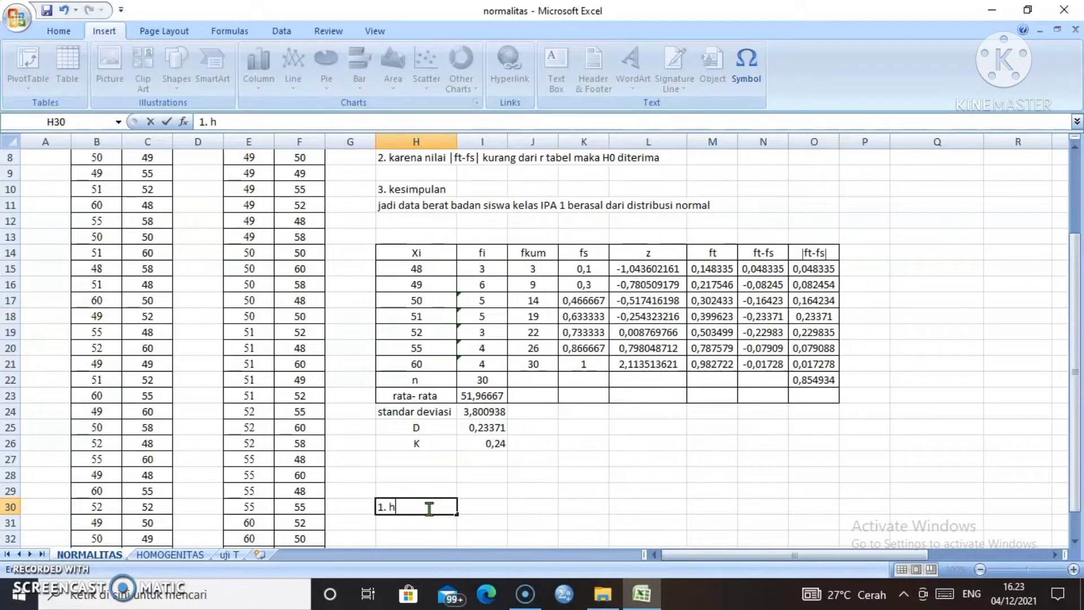
text(ipotesis)
key(Return)
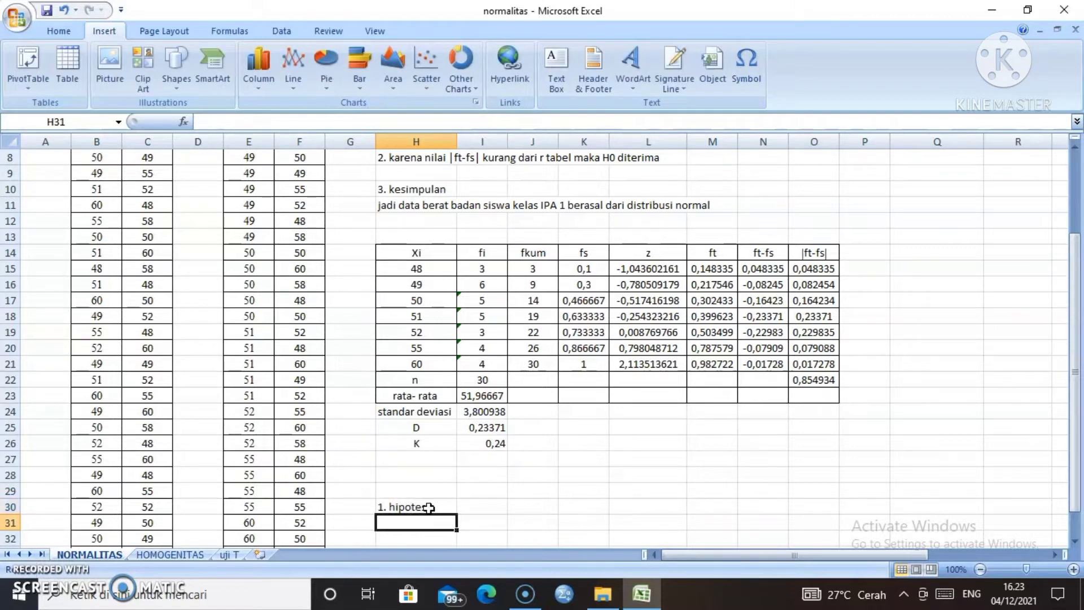
Write the null hypothesis 'H0 = Data berat bedan siswa kelas IPS 1 berasal dari distribusi normal' in H31
text(H09)
key(BackSpace)
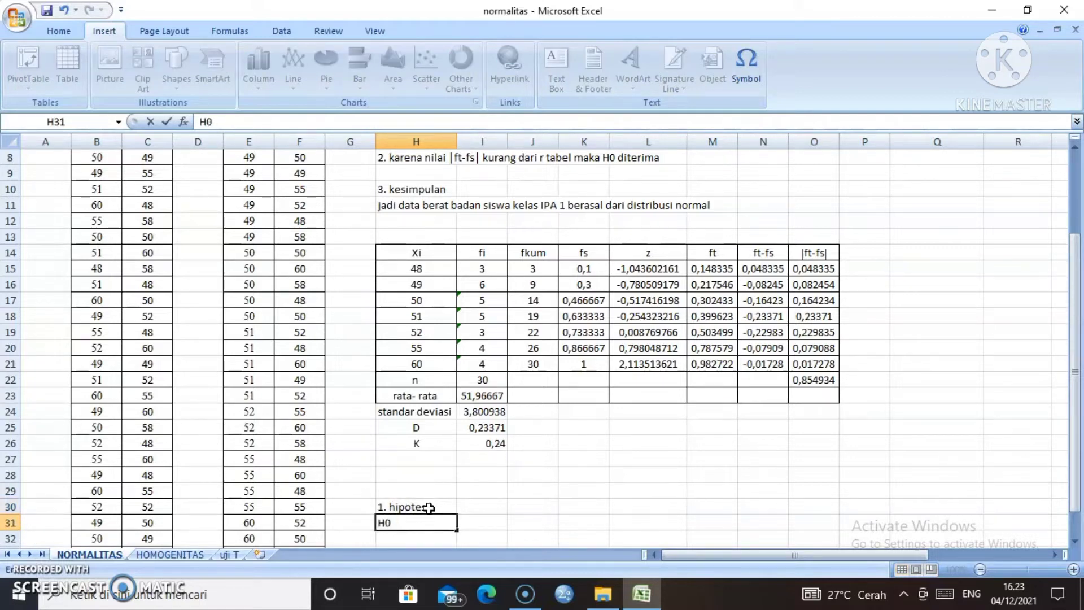
text(= DATA)
key(BackSpace)
key(BackSpace)
key(BackSpace)
text(ata berat bedan)
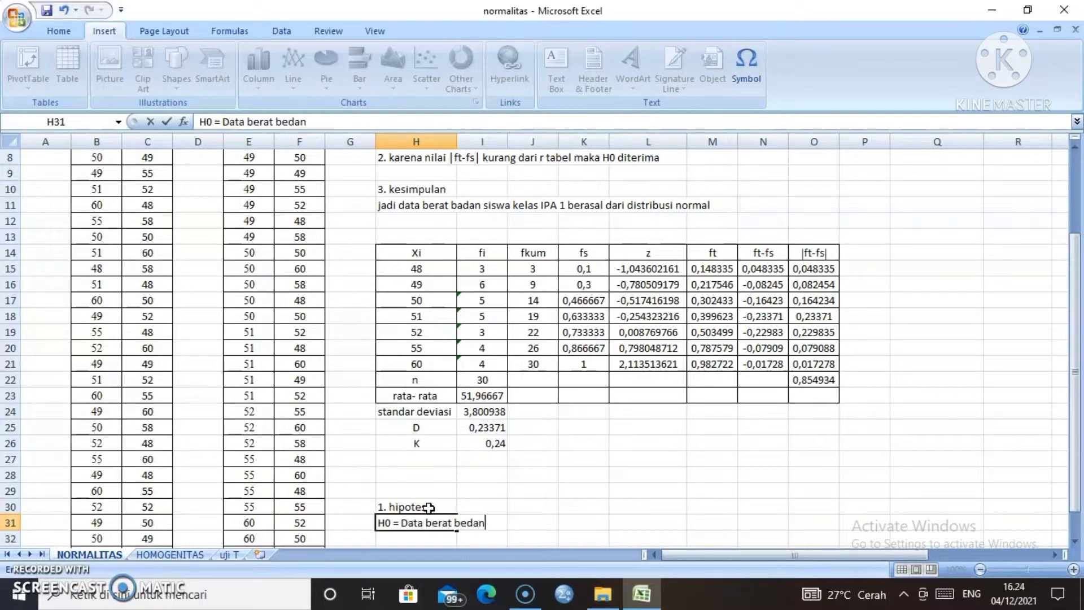
text( siswa kel)
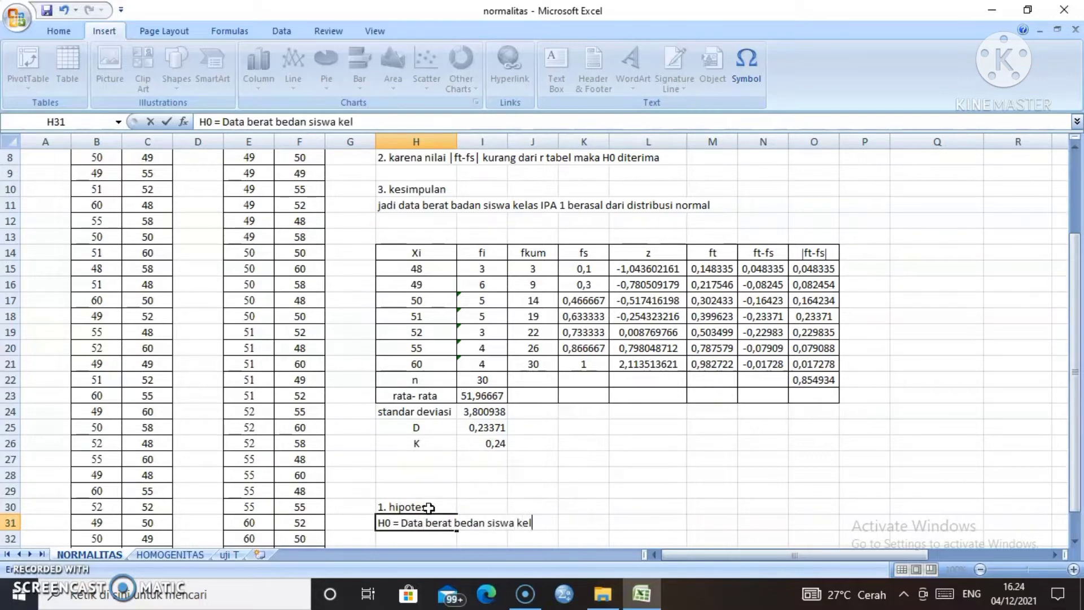
text(a s IPS 1)
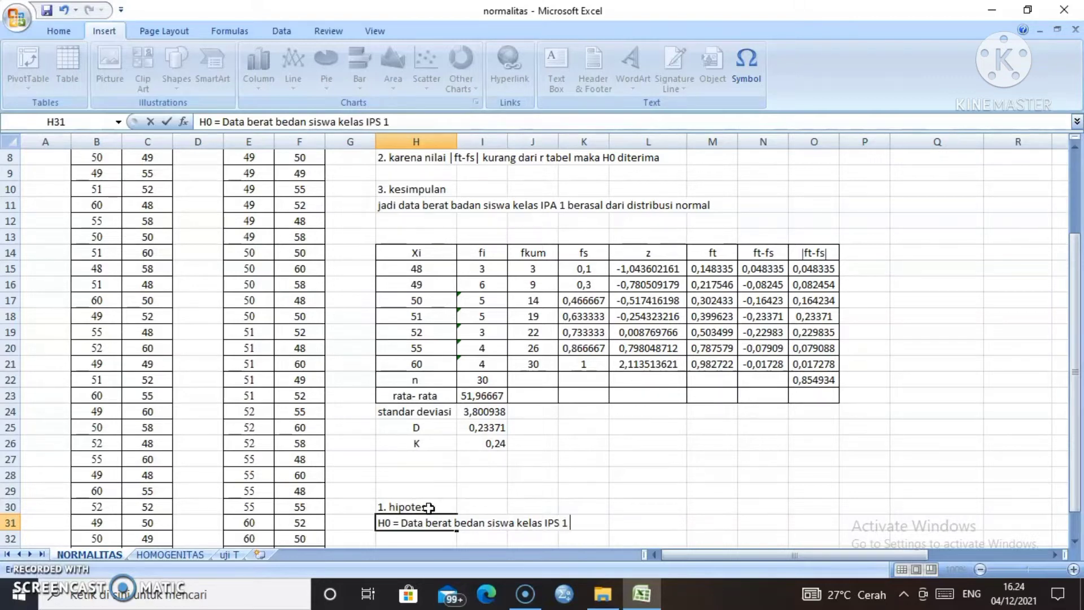
text( berasal dari )
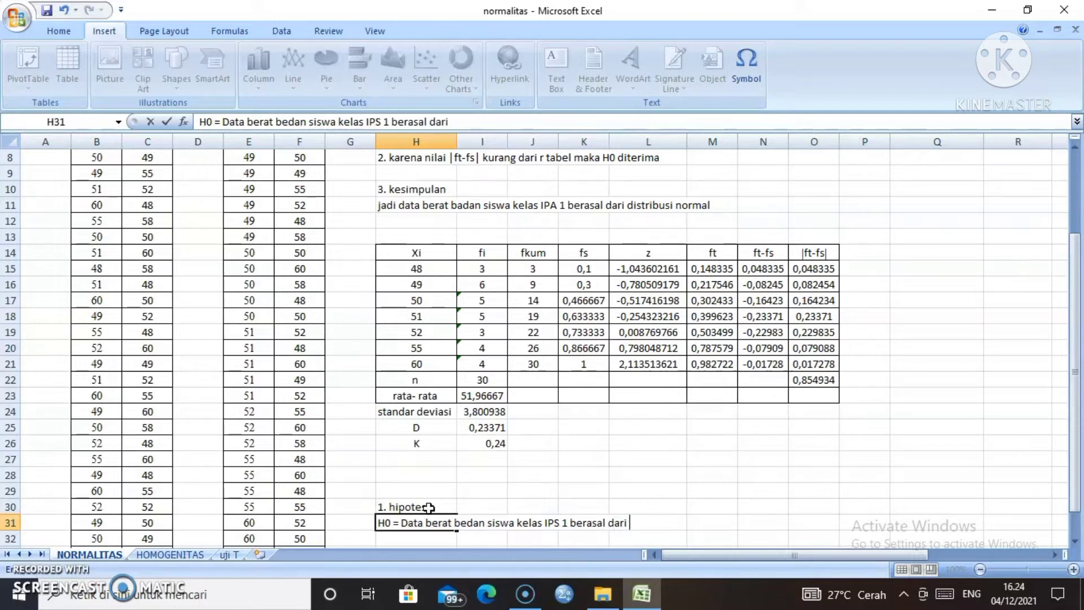
text(distribusi normal)
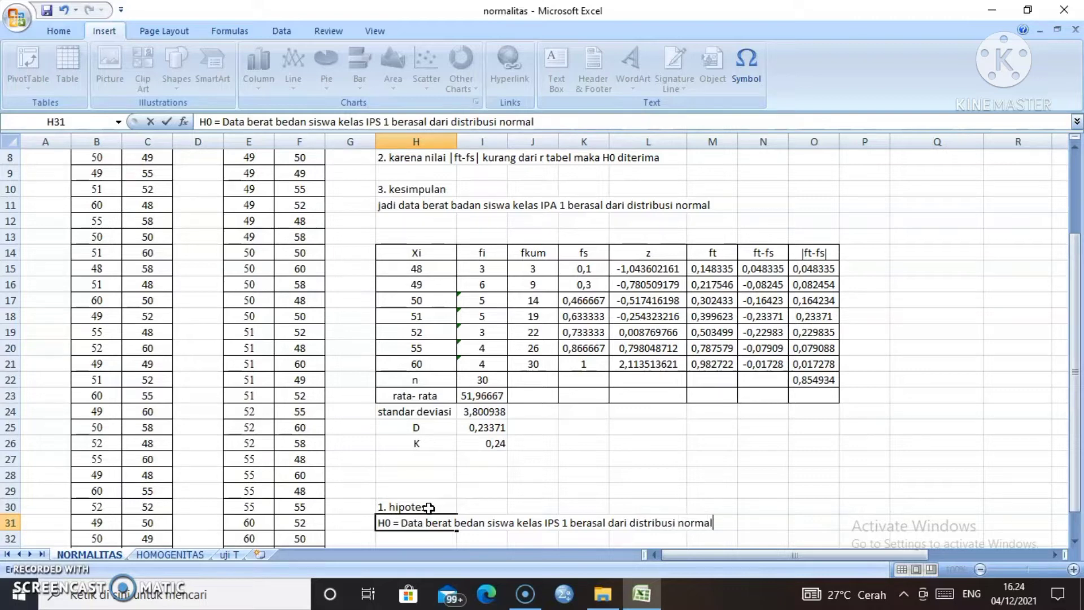
key(Return)
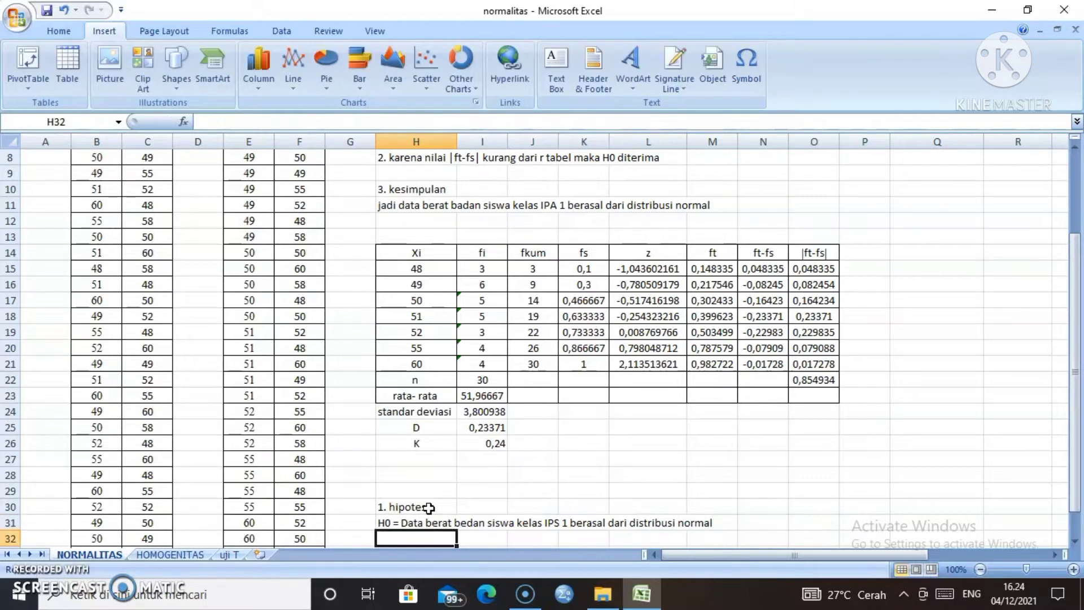
Write the alternative hypothesis 'Ha = Data berat badan siswa kelas IPS 1 berasal dari distribusi tidak normal' in H32
text(Ha)
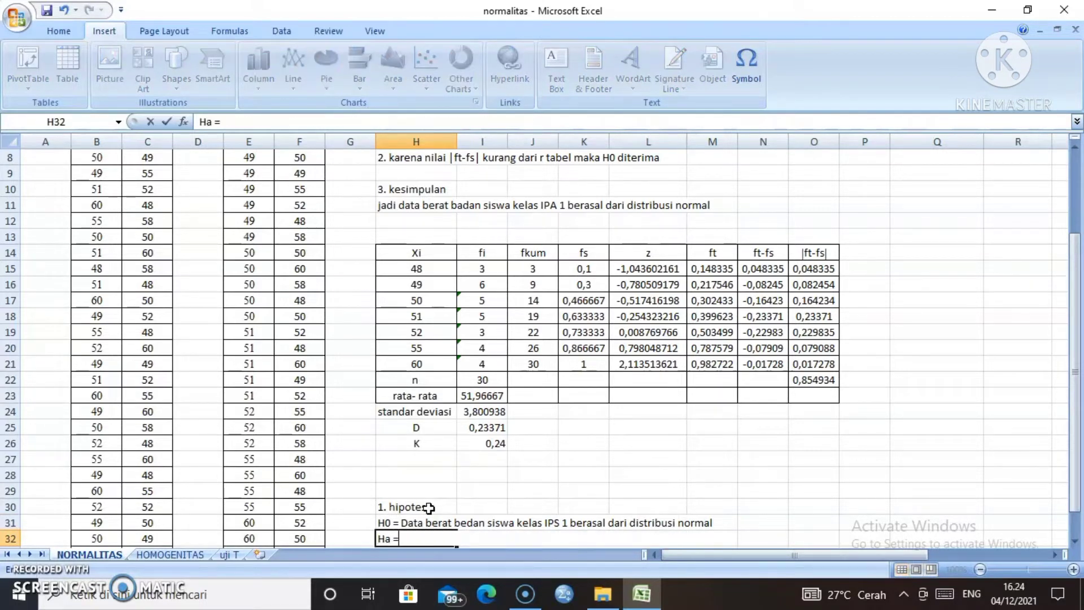
text( = Data berat bad)
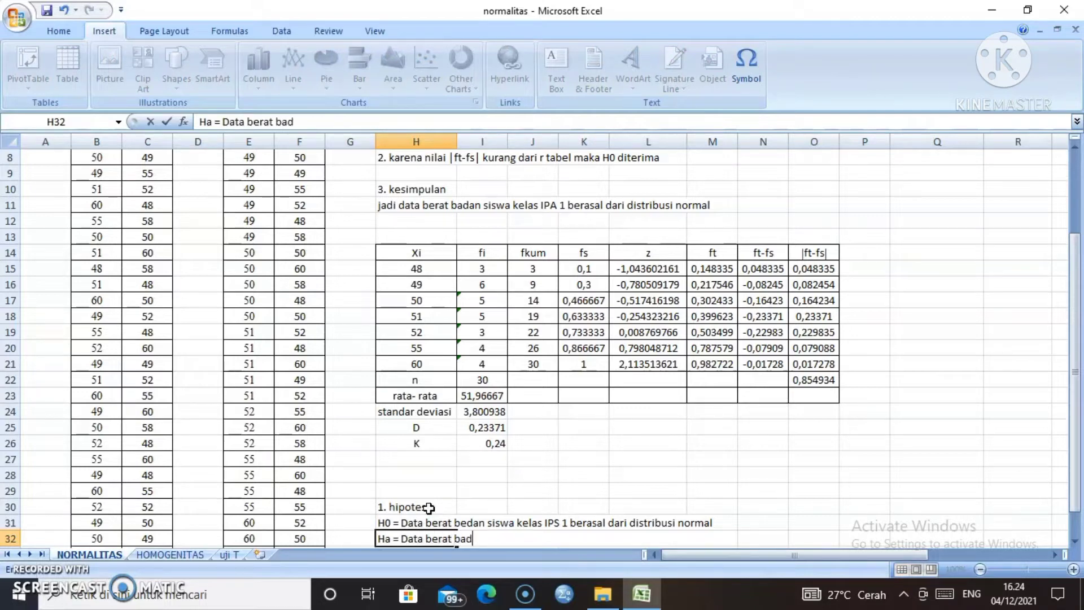
text(an siswa kelas )
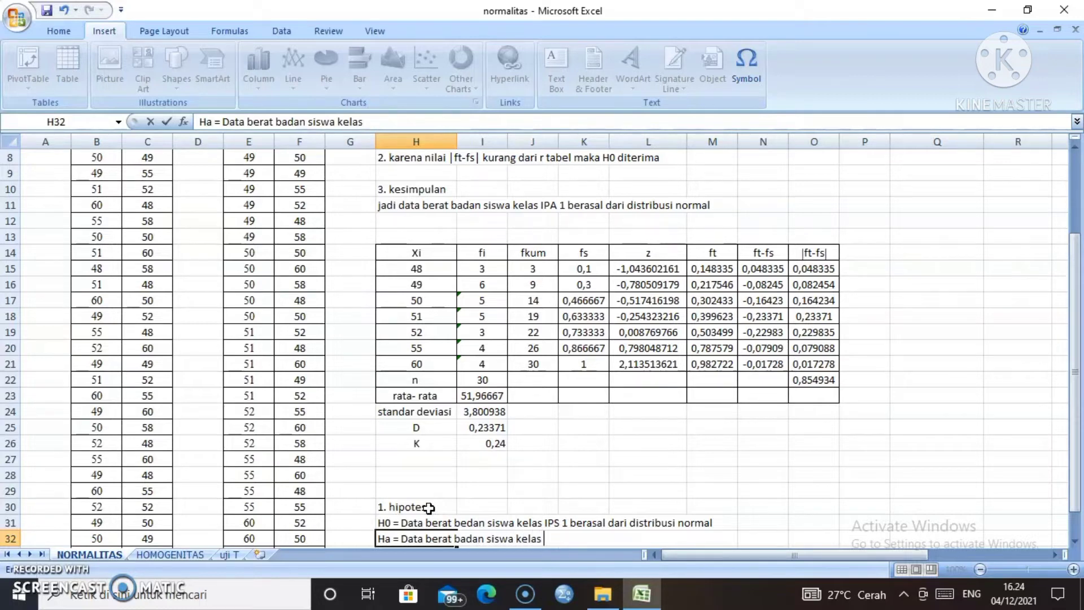
text(IPS 1 berasal d)
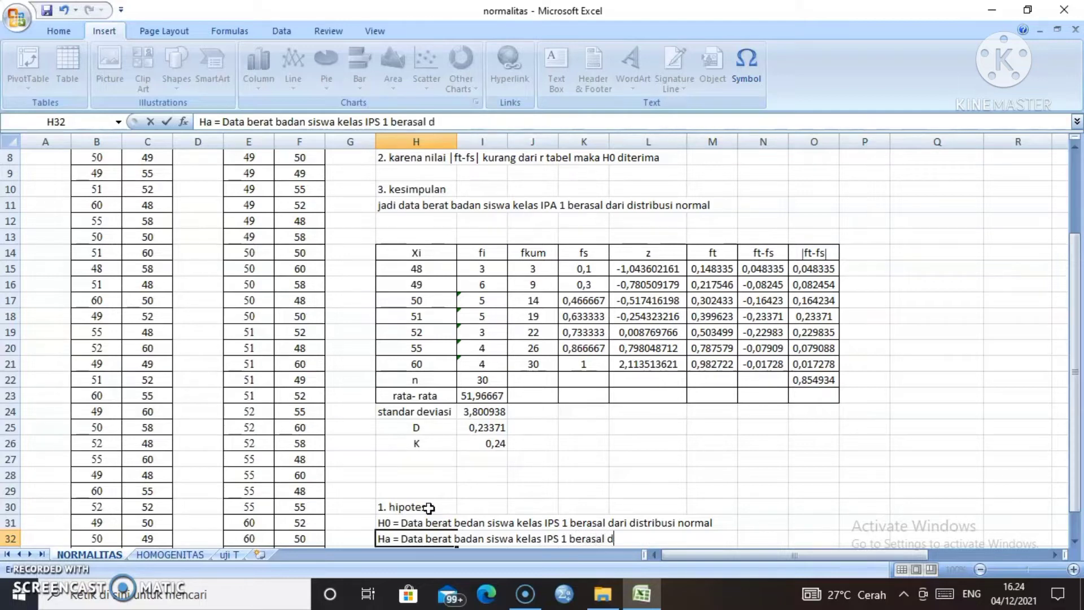
text(ari distr)
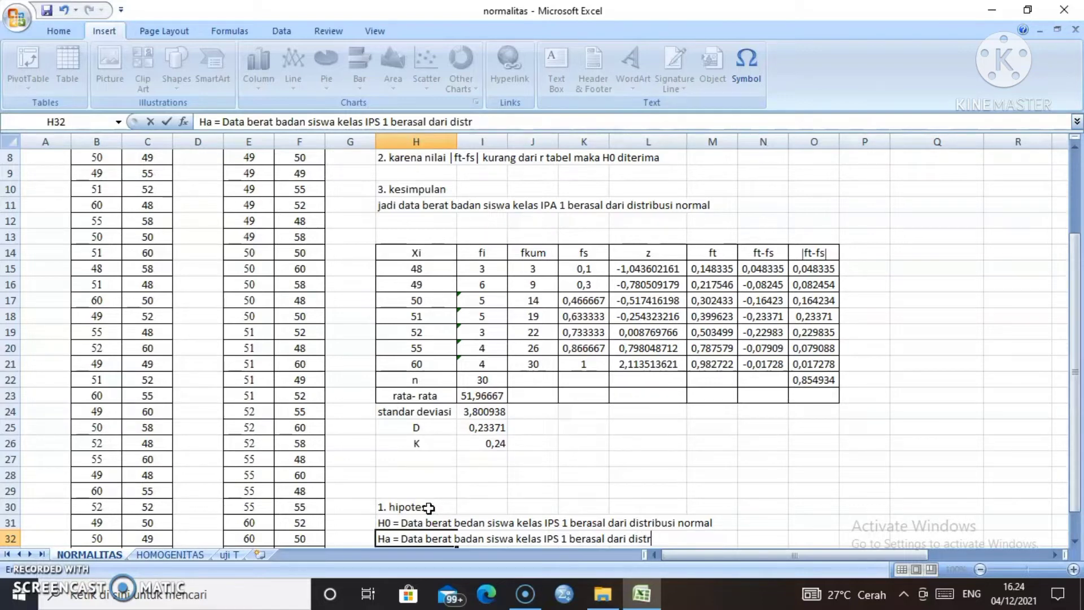
text(ibusi tid)
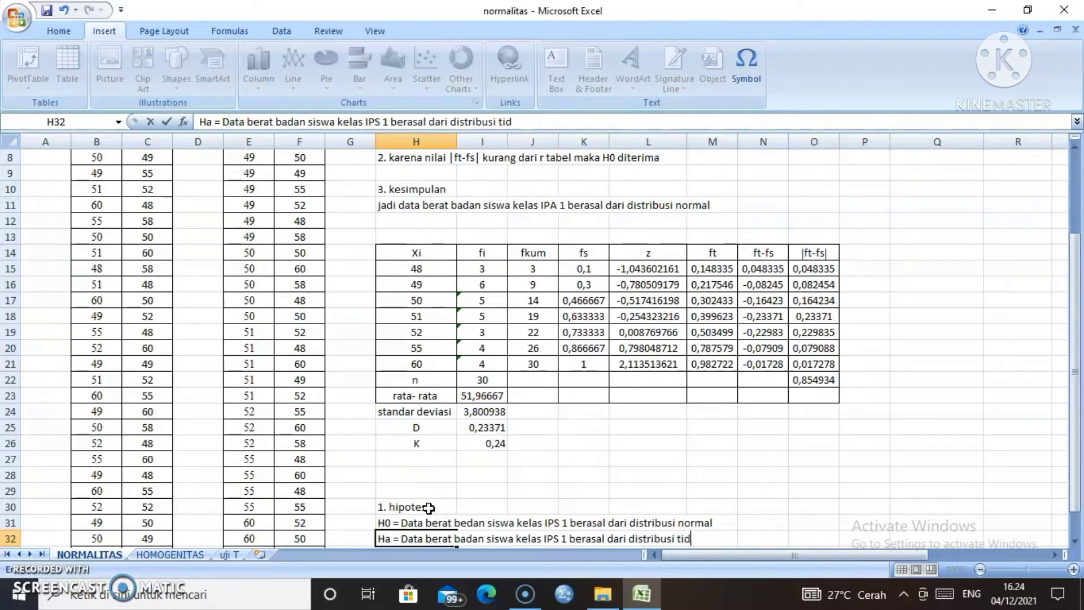
text(ak norma)
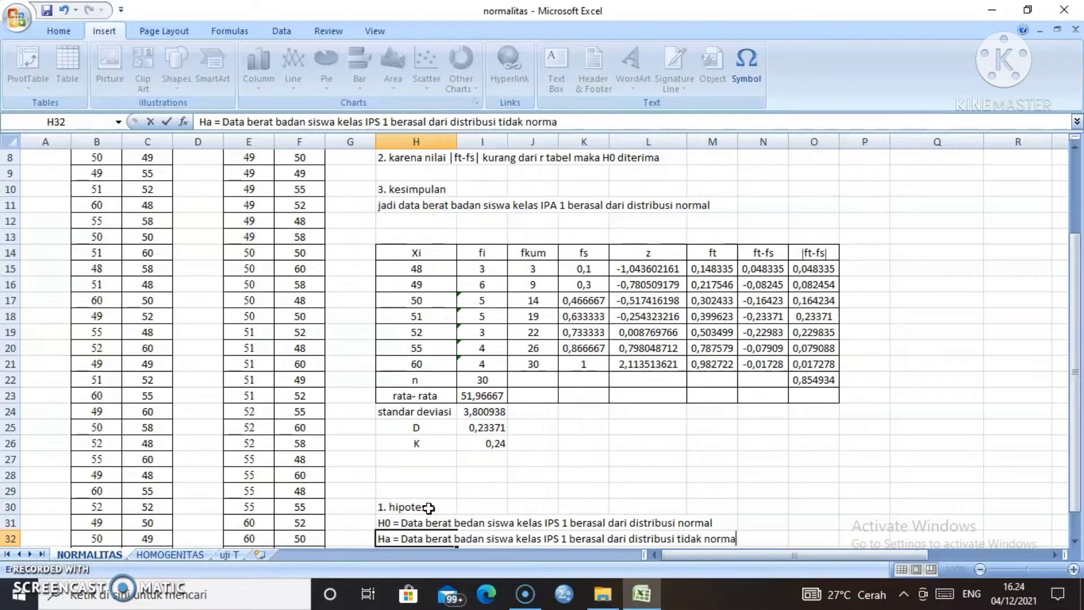
text(l)
key(Return)
key(Return)
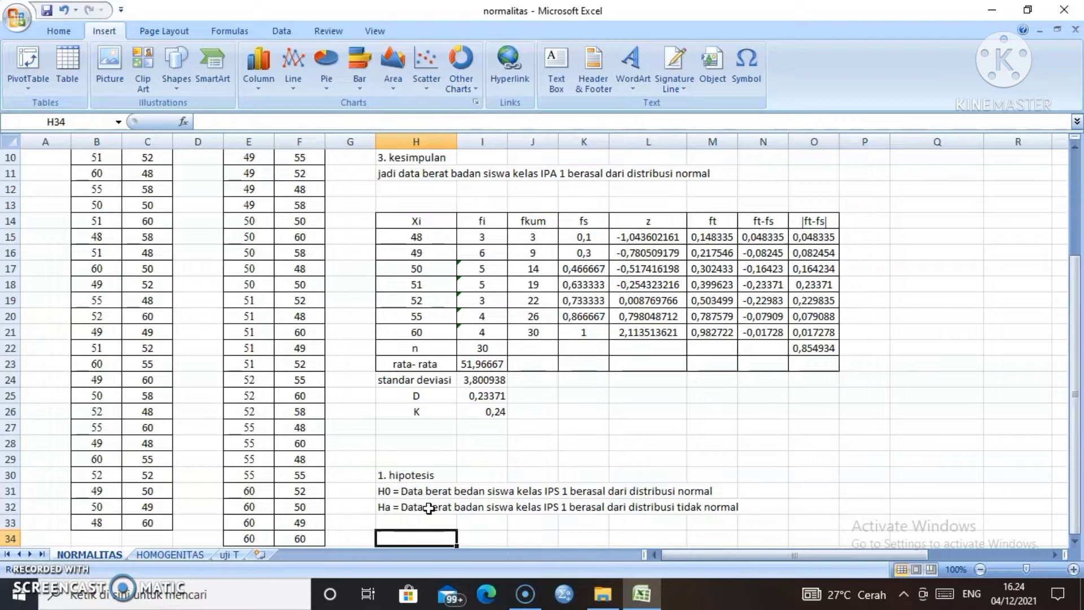
Apply all borders to the empty range H34:O43 below the IPS 1 hypotheses
click(398, 537)
click(398, 536)
drag(398, 537, 791, 545)
click(300, 316)
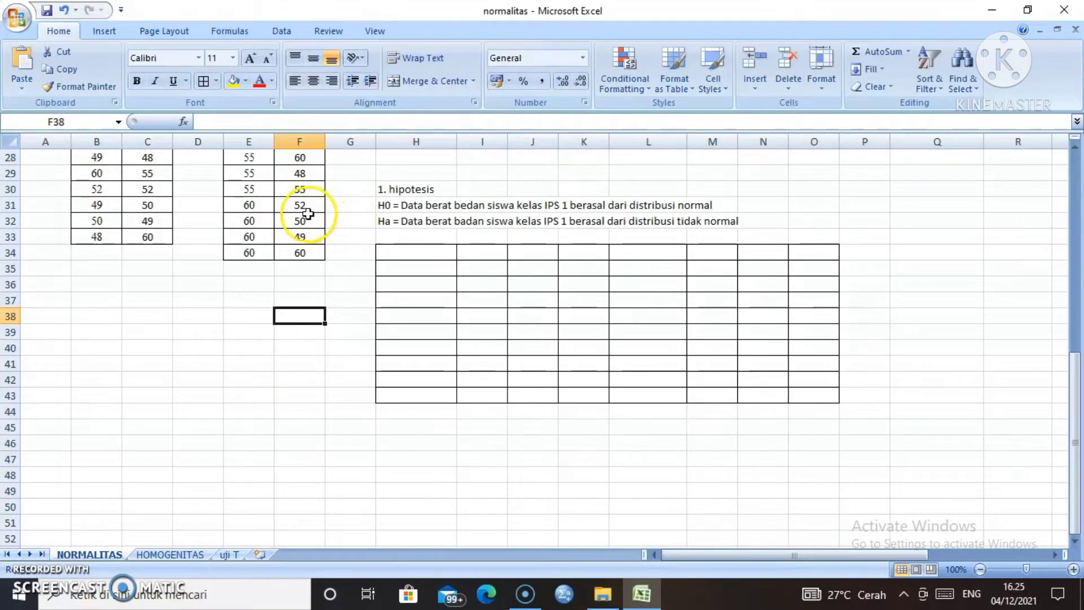
Sort the Yi values in F5:F34 from smallest to largest, continuing with the current selection only
click(308, 220)
key(Up)
key(Up)
key(Up)
key(Up)
key(Up)
key(Up)
key(Up)
key(Up)
key(Up)
key(Up)
key(Up)
key(Up)
key(Up)
key(Up)
key(Up)
key(Up)
key(Up)
key(Up)
key(Up)
key(Up)
key(Up)
key(Up)
key(Up)
key(Up)
key(Up)
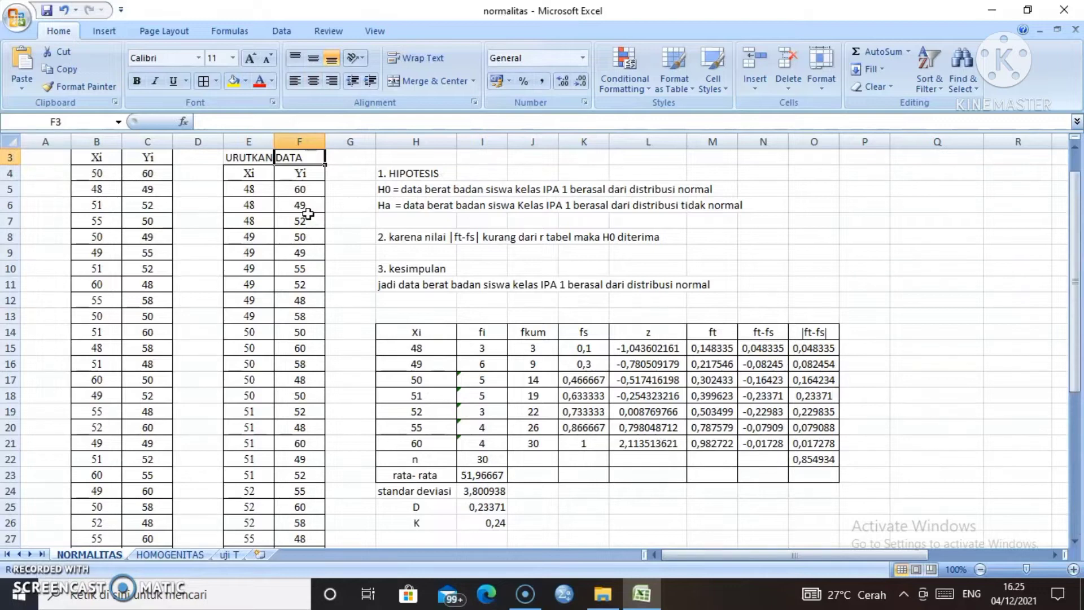
key(Down)
key(Down)
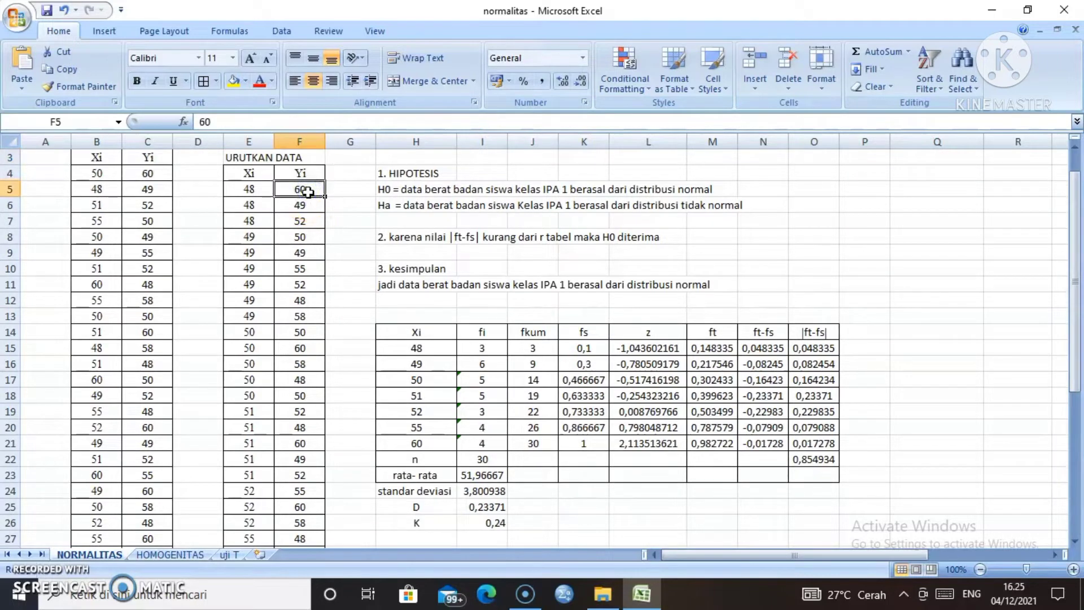
drag(316, 191, 302, 523)
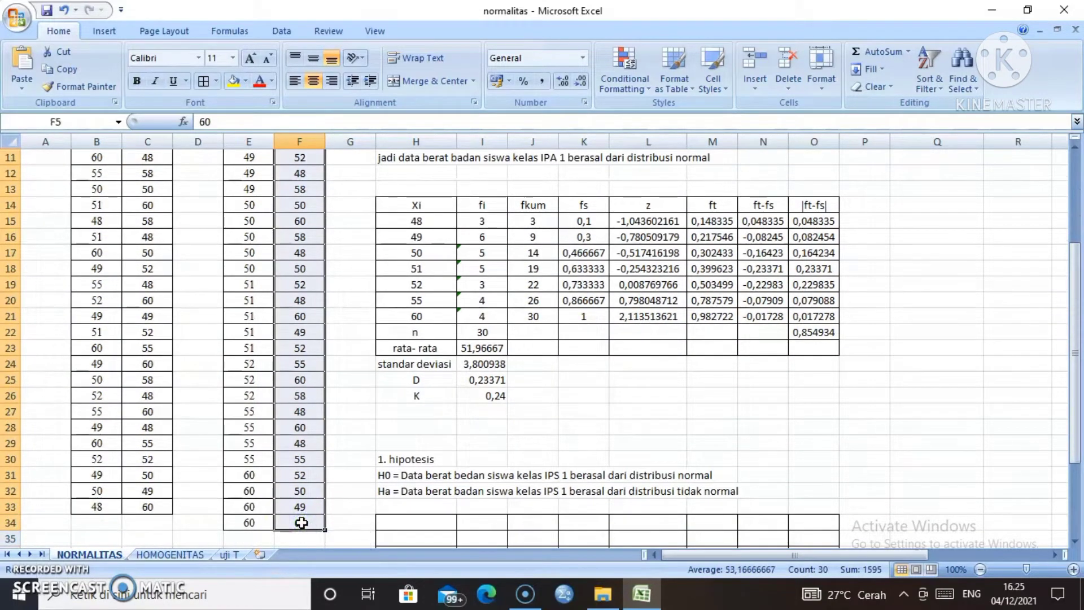
right_click(302, 522)
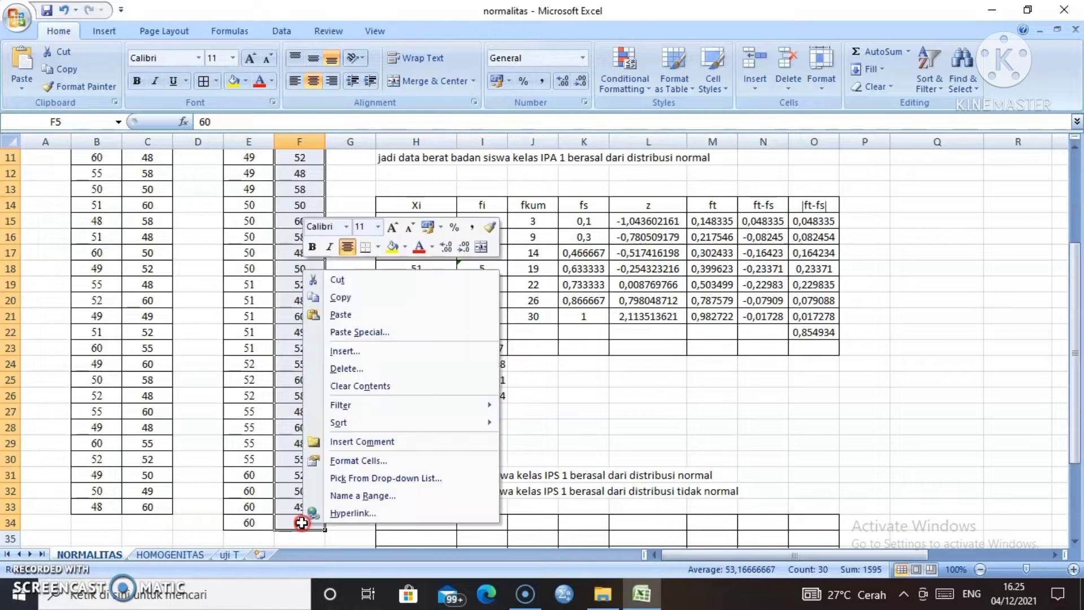
click(366, 428)
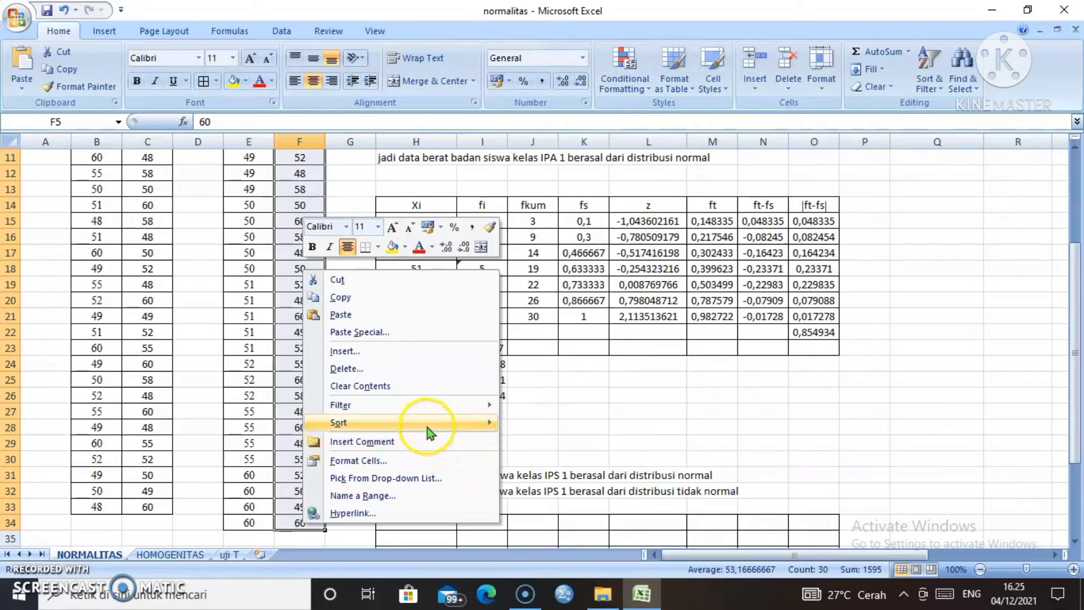
mouse_move(485, 424)
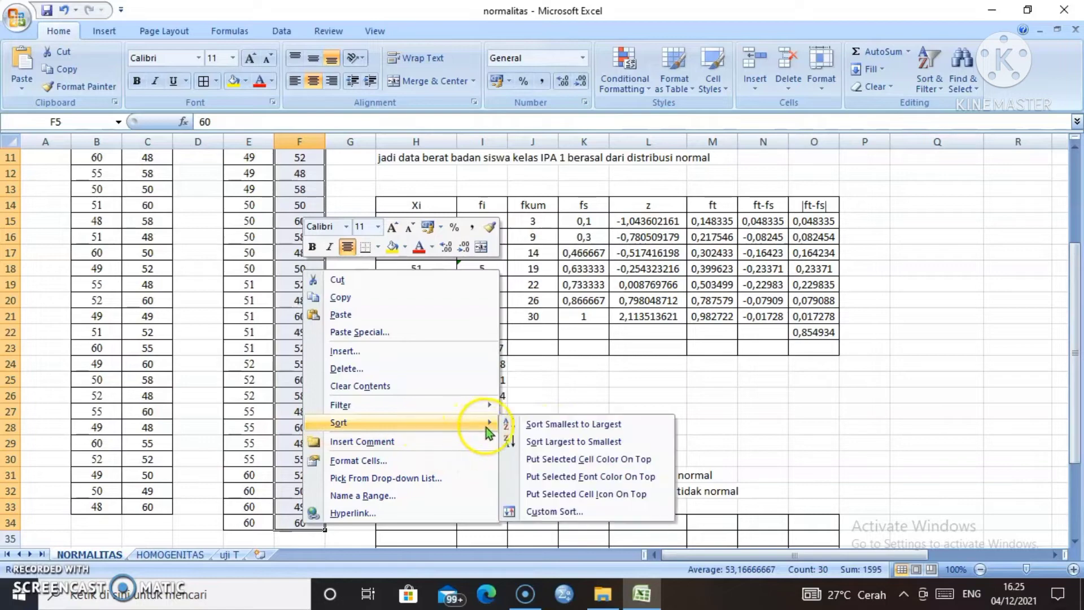
click(532, 426)
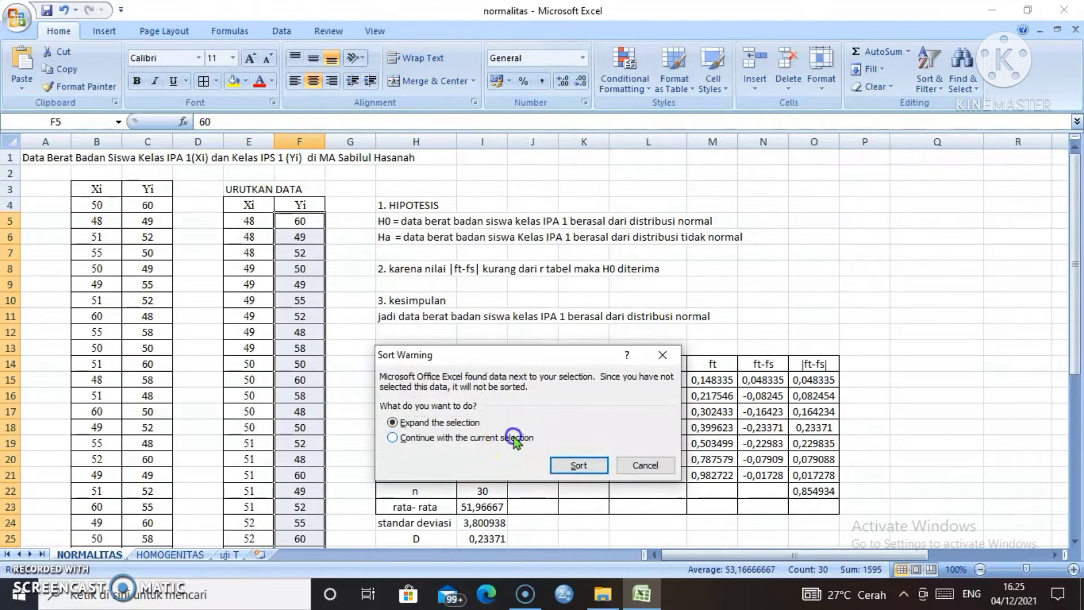
click(514, 438)
click(587, 467)
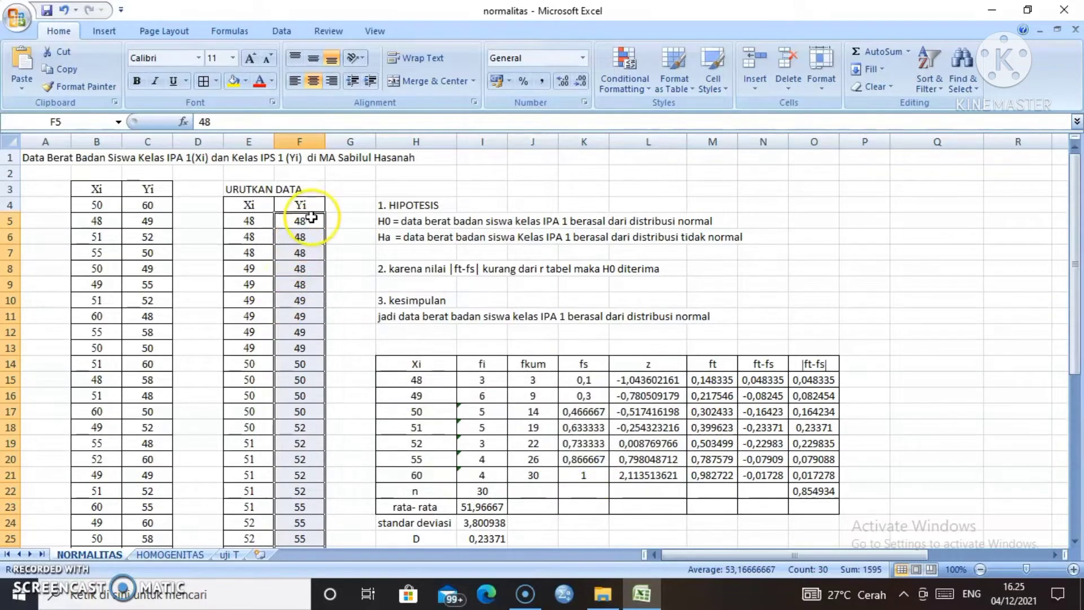
Check the sorted Yi column from its first value down to the last one in row 34
key(Down)
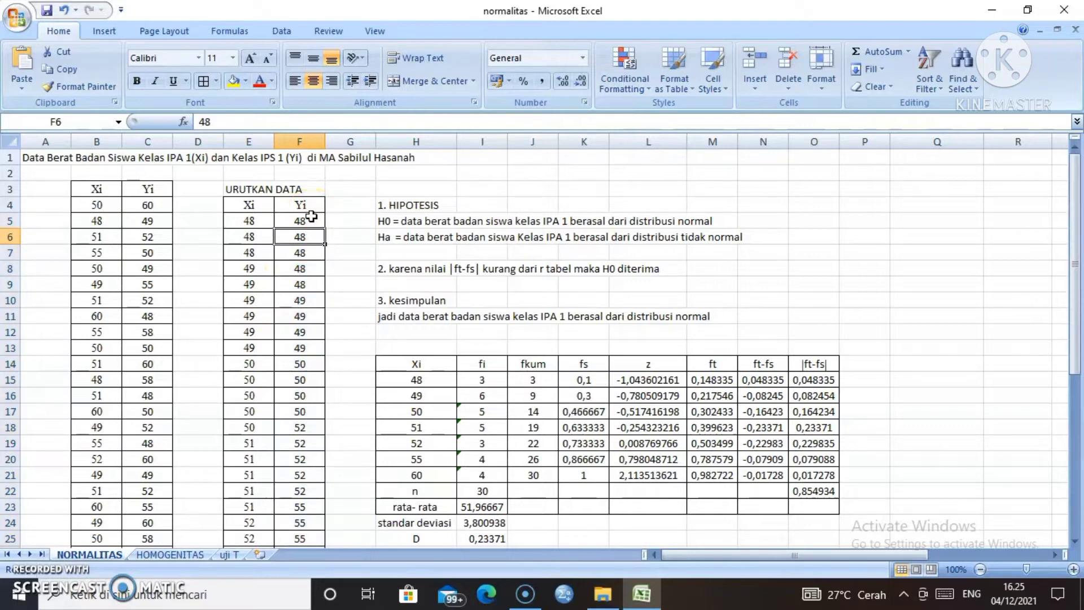
key(Down)
key(Down)
key(Down)
key(Down)
key(Down)
key(Down)
key(Down)
key(Down)
key(Down)
key(Down)
key(Down)
key(Down)
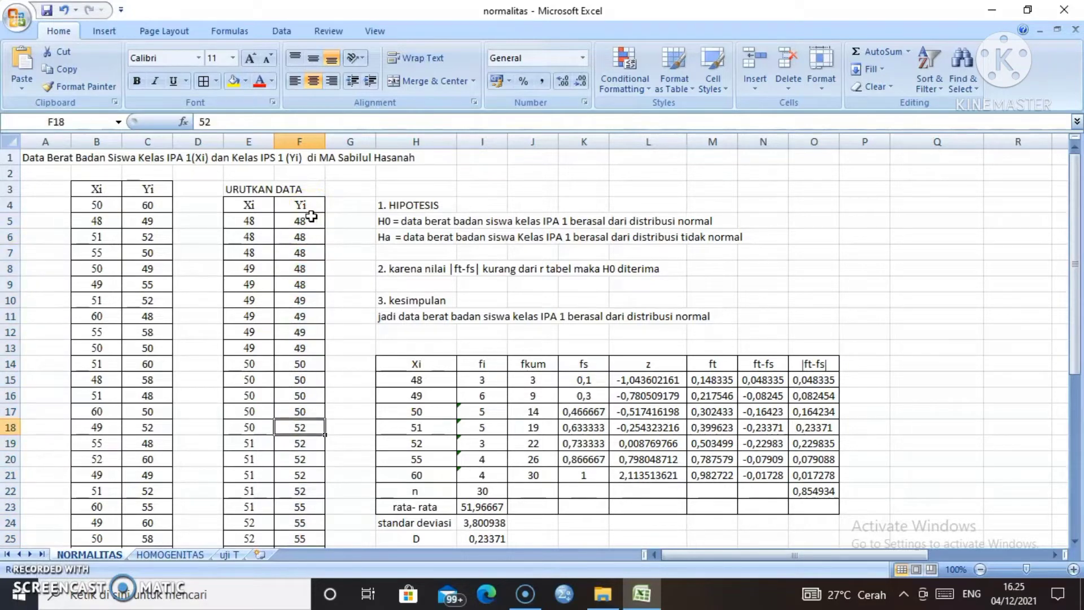
key(Down)
key(Down)
key(Down)
key(Down)
key(Down)
key(Down)
key(Down)
key(Down)
key(Down)
key(Down)
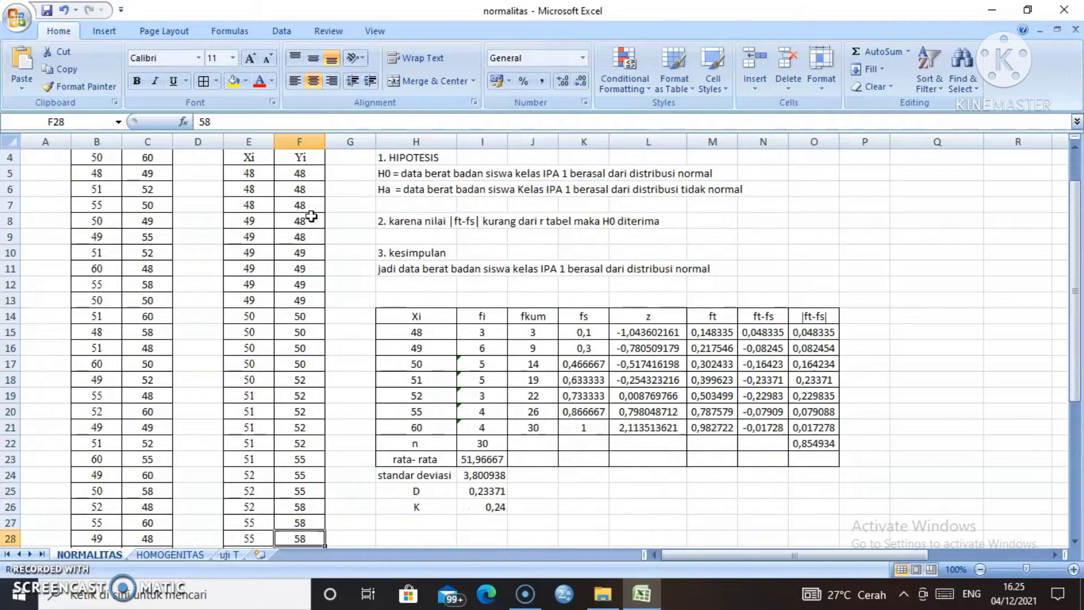
key(Down)
key(Down)
key(Down)
key(Down)
key(Down)
key(Down)
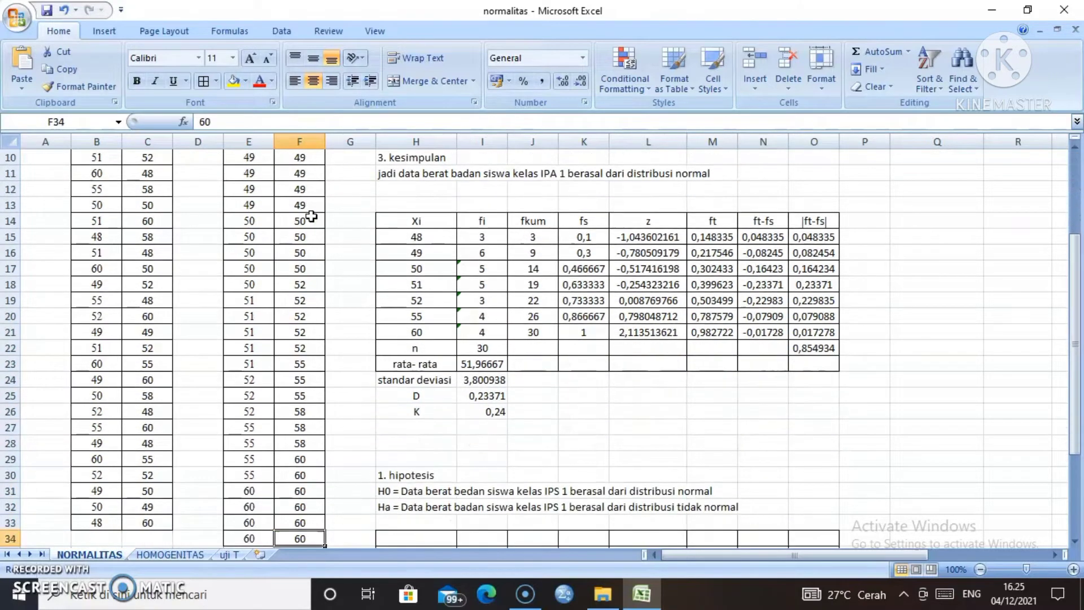
key(Down)
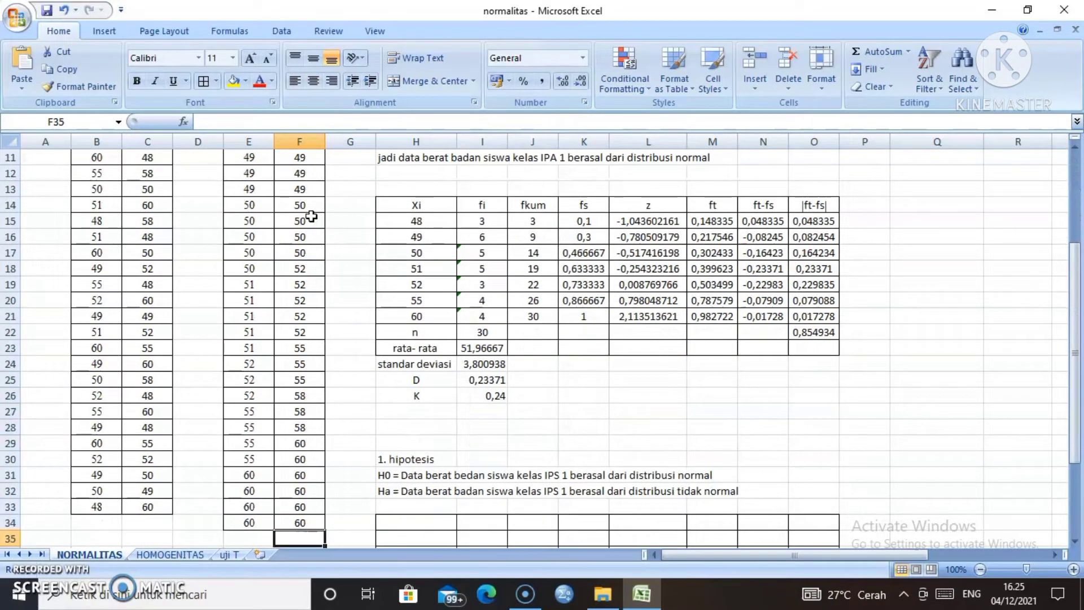
Enter the heading 'Xu' in H34 and the distinct weights 48, 49 and 50 in H35:H37
click(414, 520)
text(Xu)
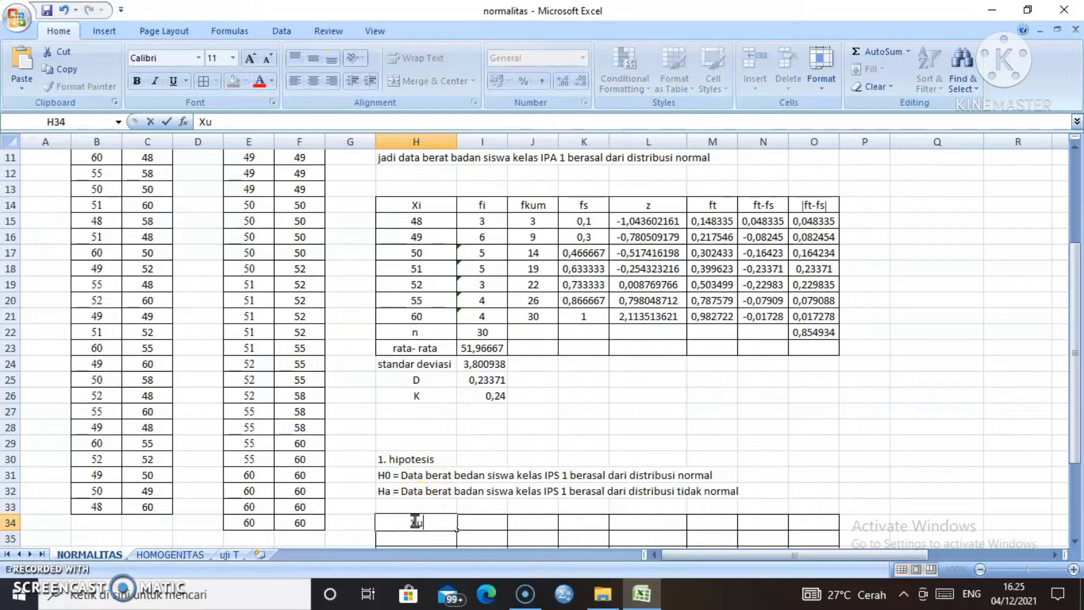
key(Return)
text(8)
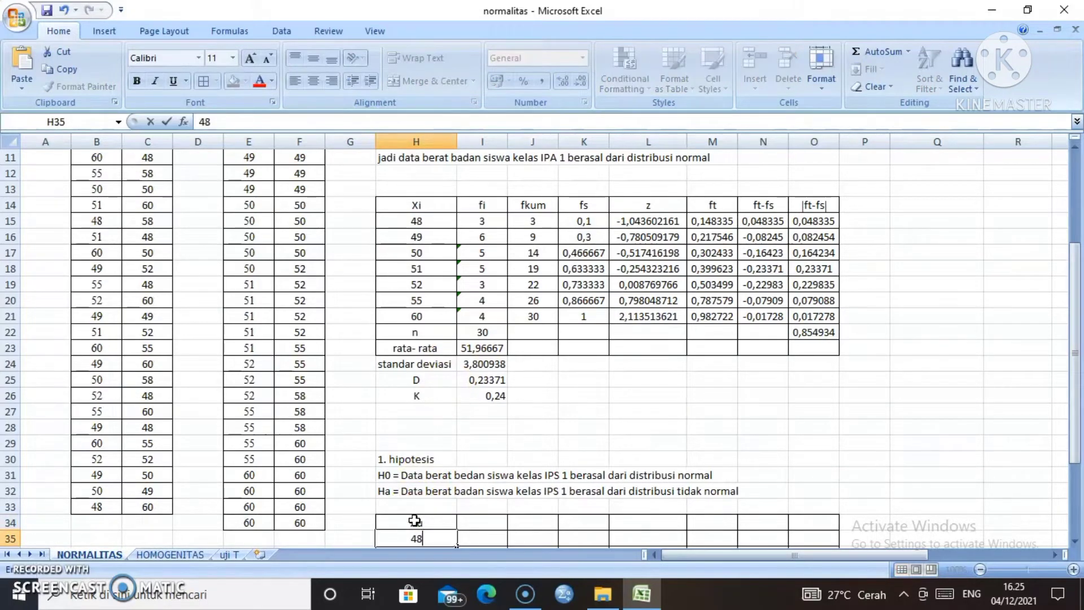
key(Return)
text(49)
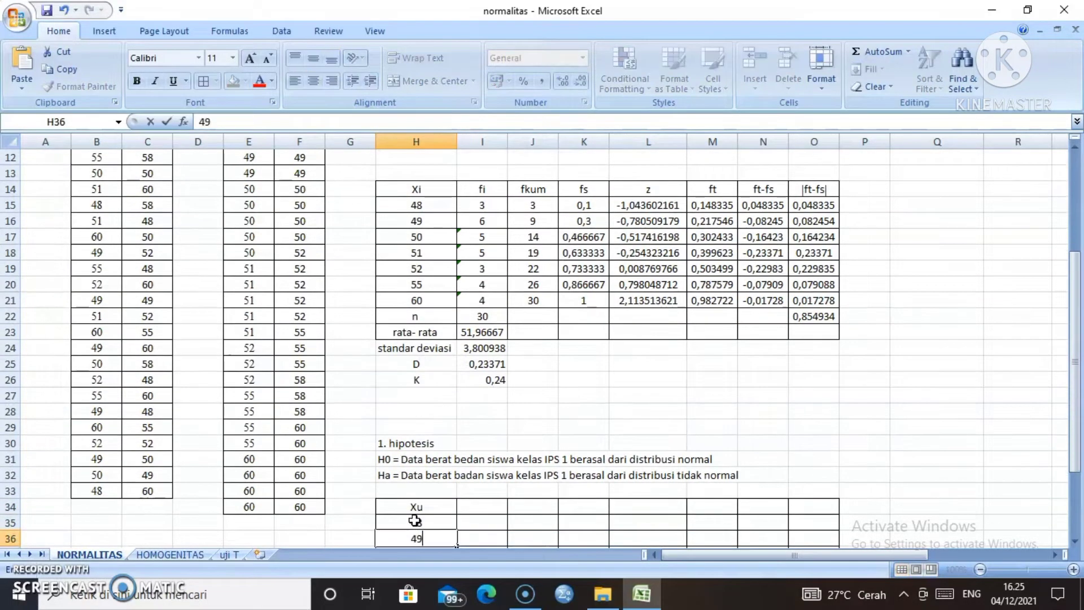
key(Return)
text(5)
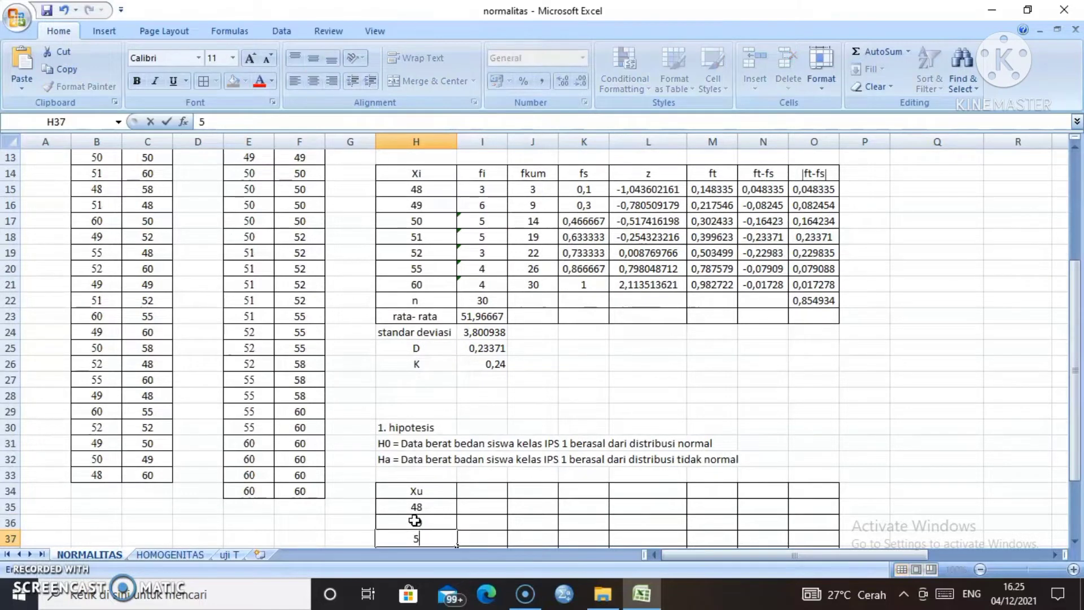
text(0)
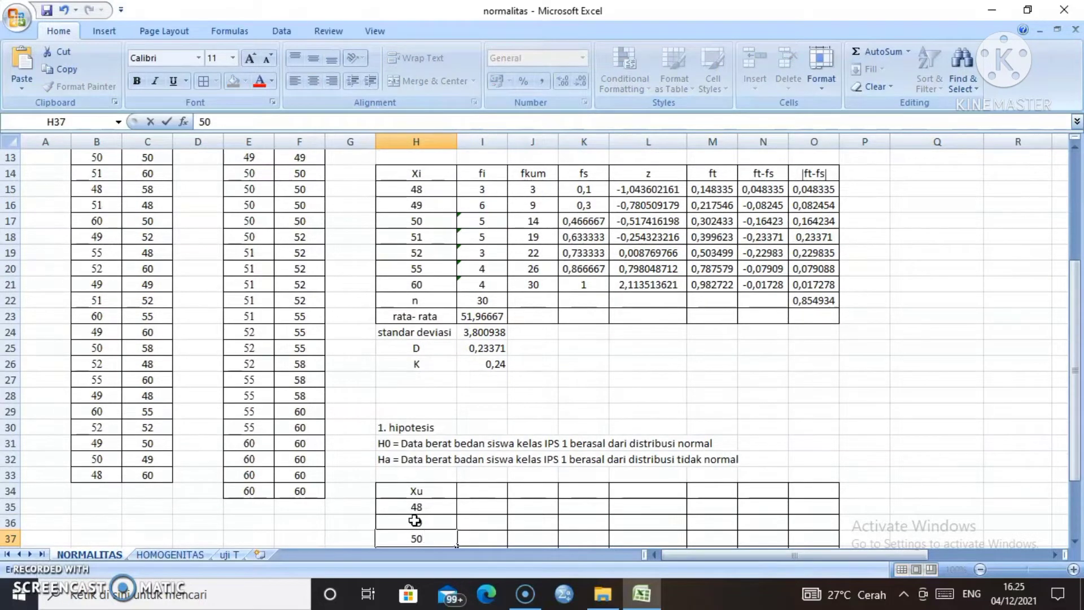
text(3)
key(BackSpace)
key(BackSpace)
key(Return)
Continue the weight column with 52, 55, 58 and 60 in H38:H41 and the label 'n' in H42
text(5)
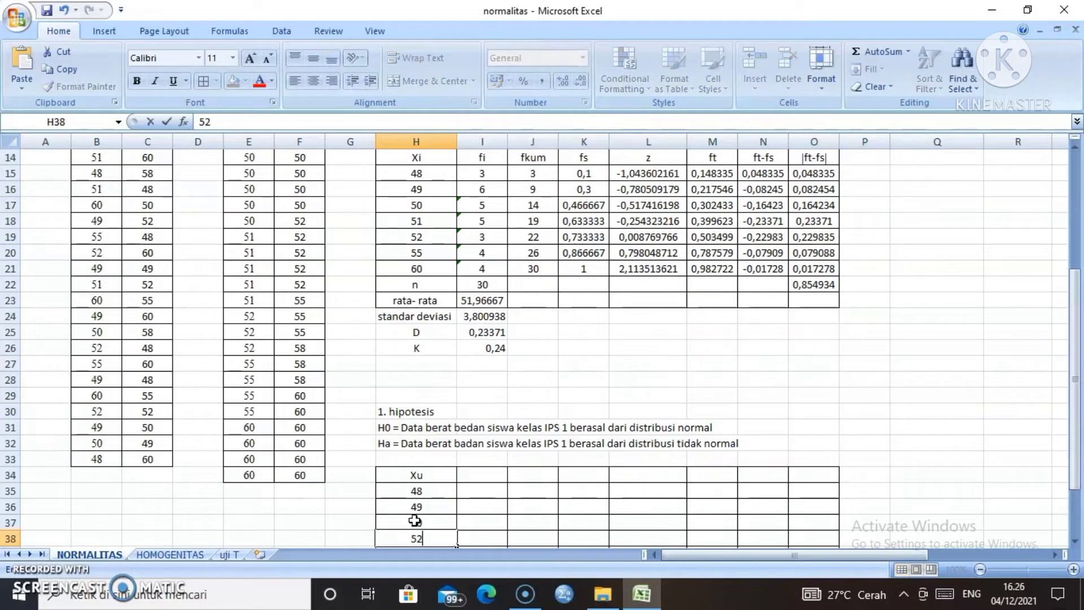
text(2)
key(Return)
text(55)
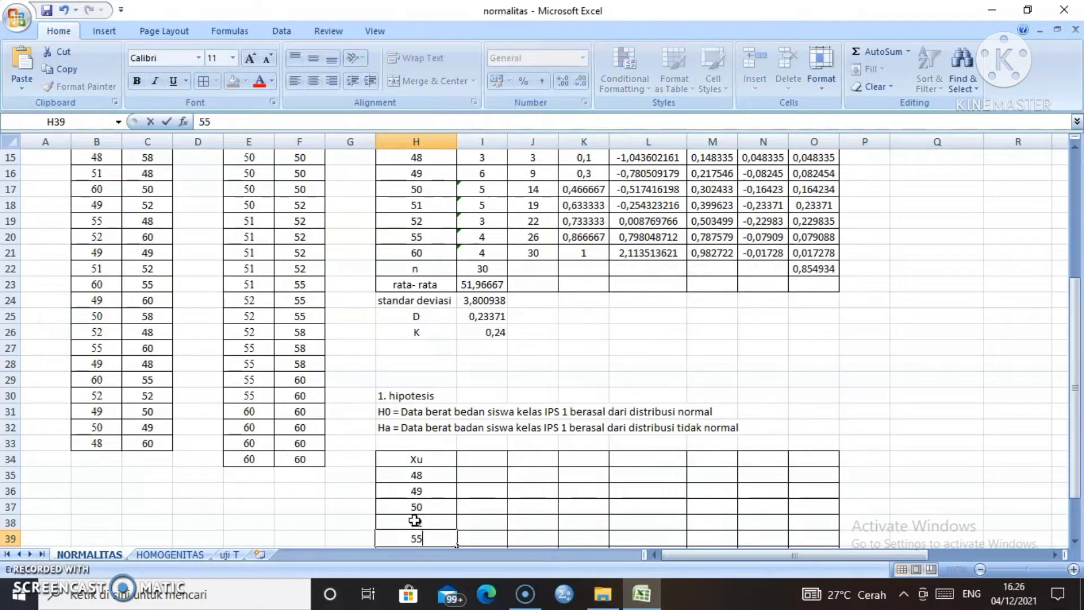
key(Return)
text(58)
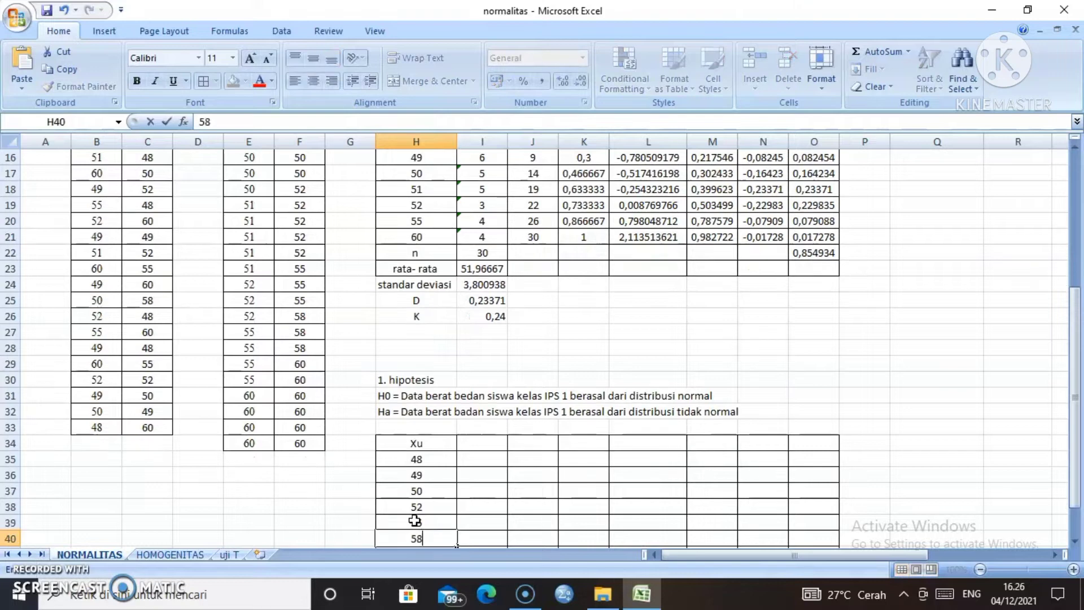
key(Return)
text(60)
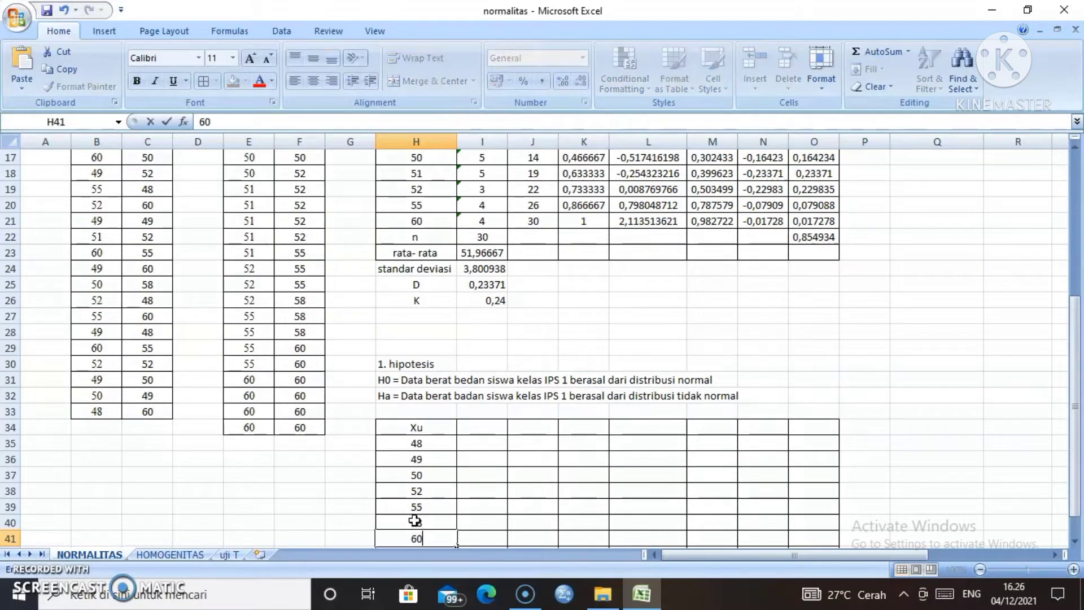
key(Return)
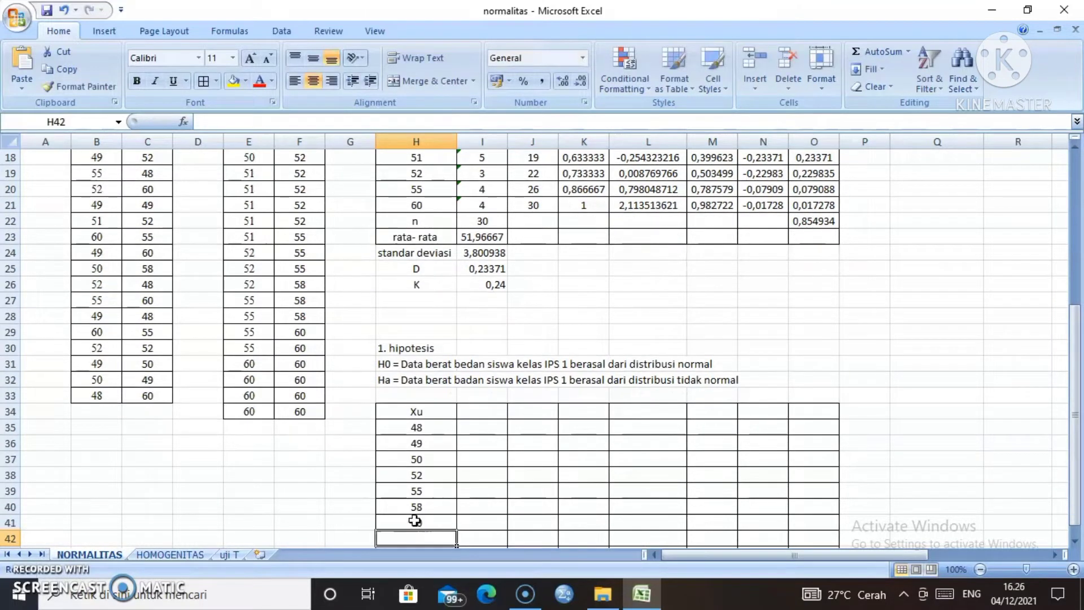
text(n)
key(Tab)
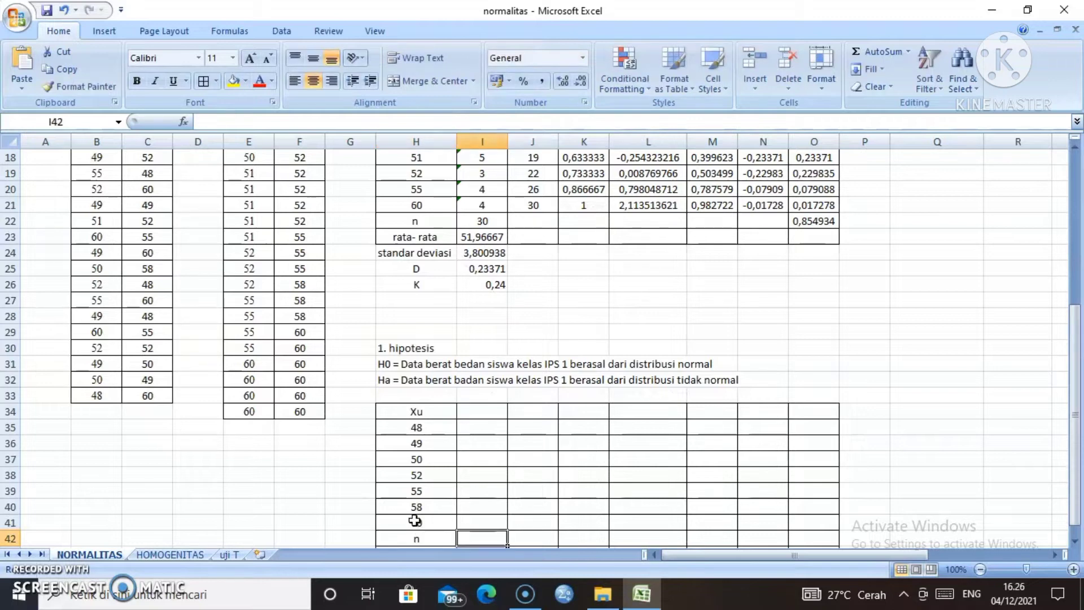
Change the heading in H34 to 'Yi' and enter the frequency heading 'fi' in I34
double_click(413, 411)
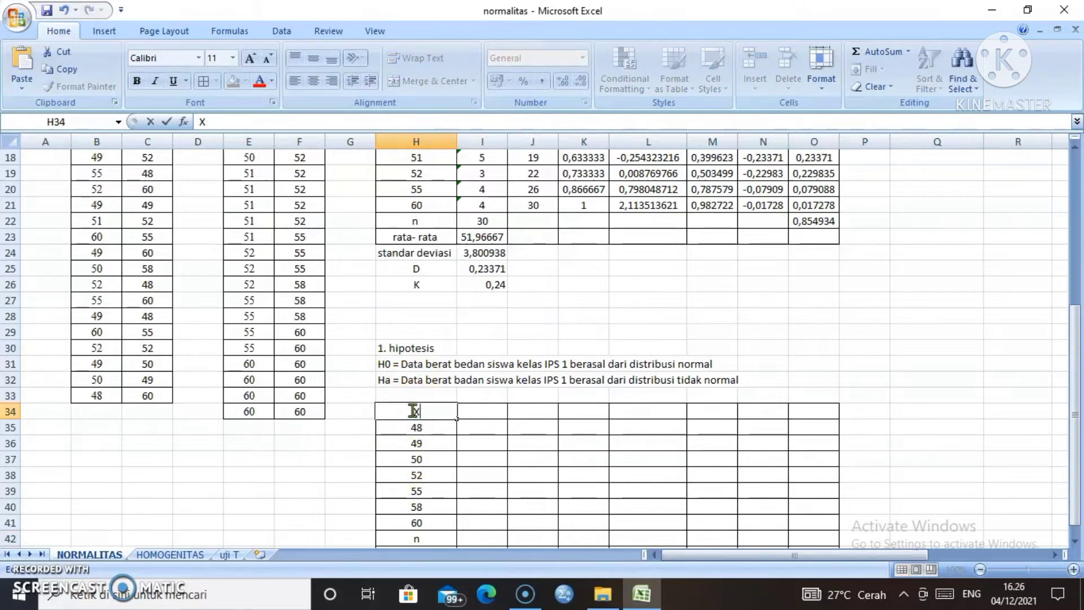
key(Tab)
text(y)
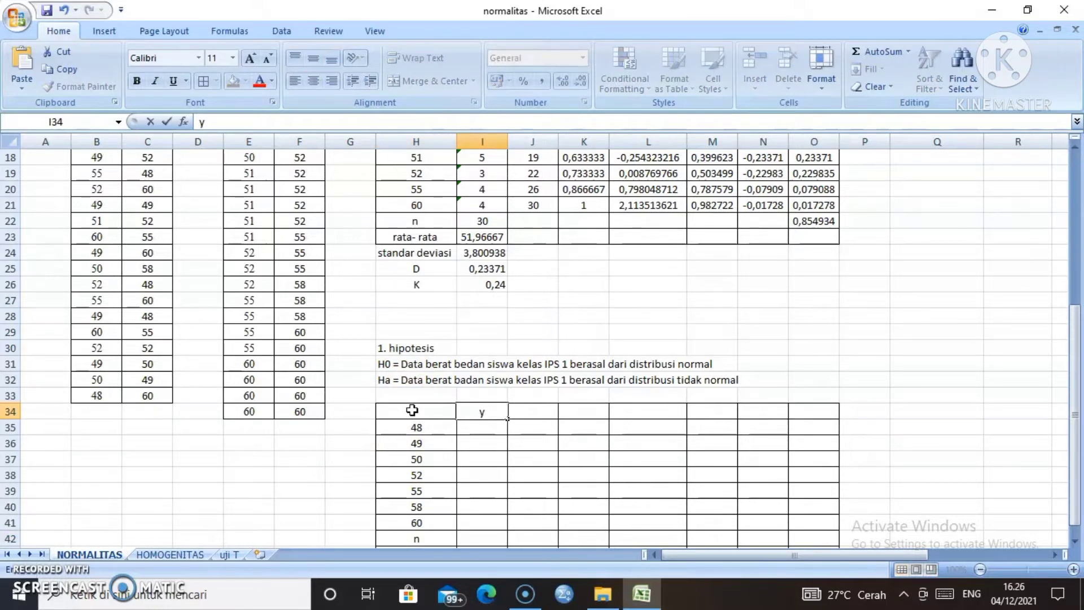
double_click(412, 410)
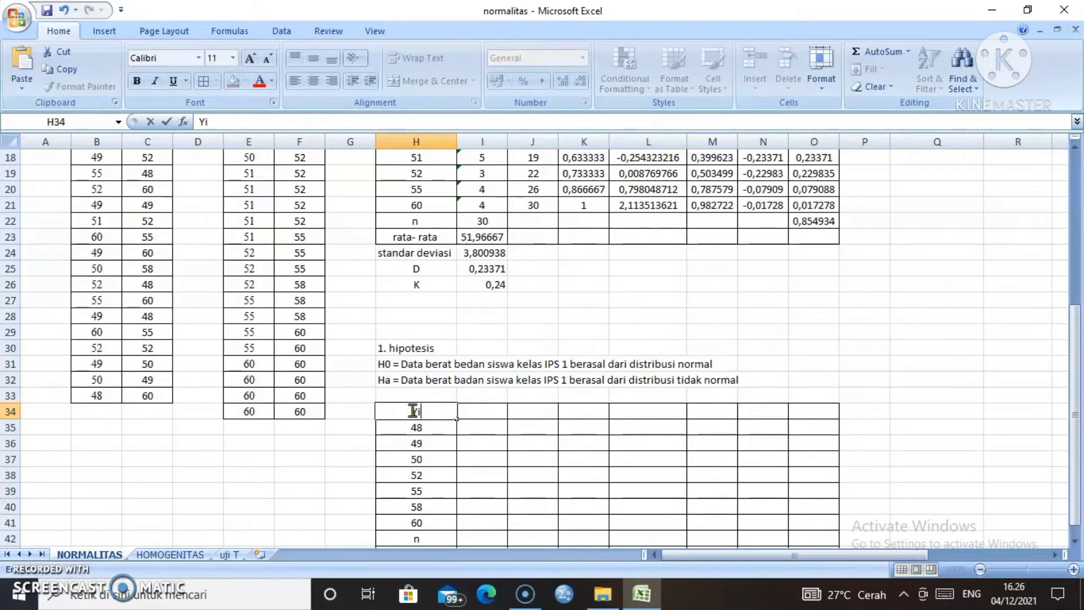
click(477, 415)
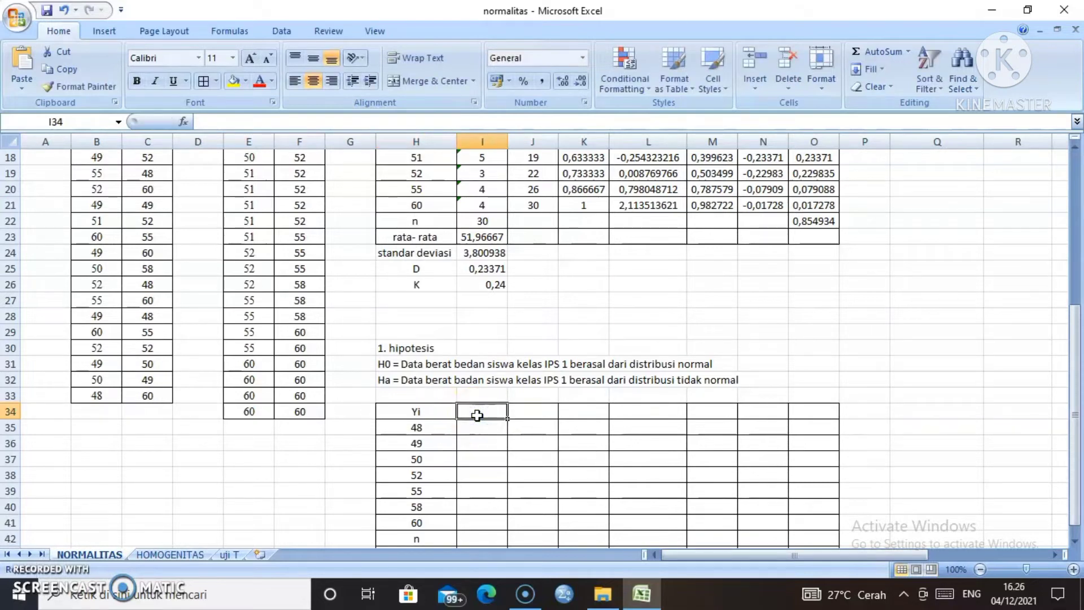
text(fi)
key(Return)
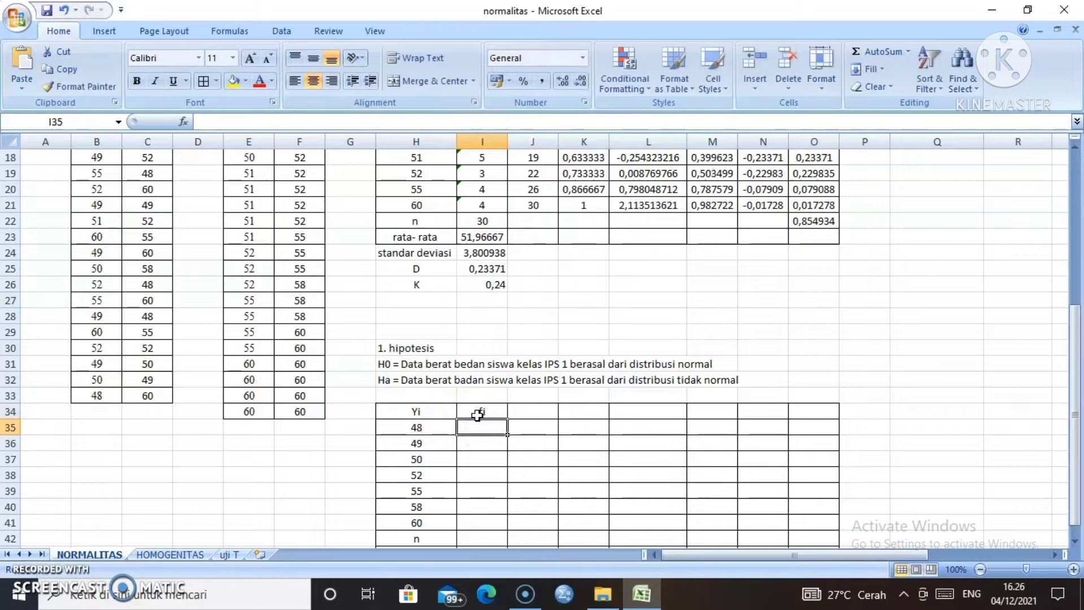
Count each weight's frequency with =COUNTIF(F5:F34;H35) in I35 and fill the formula down to I41
text(=c)
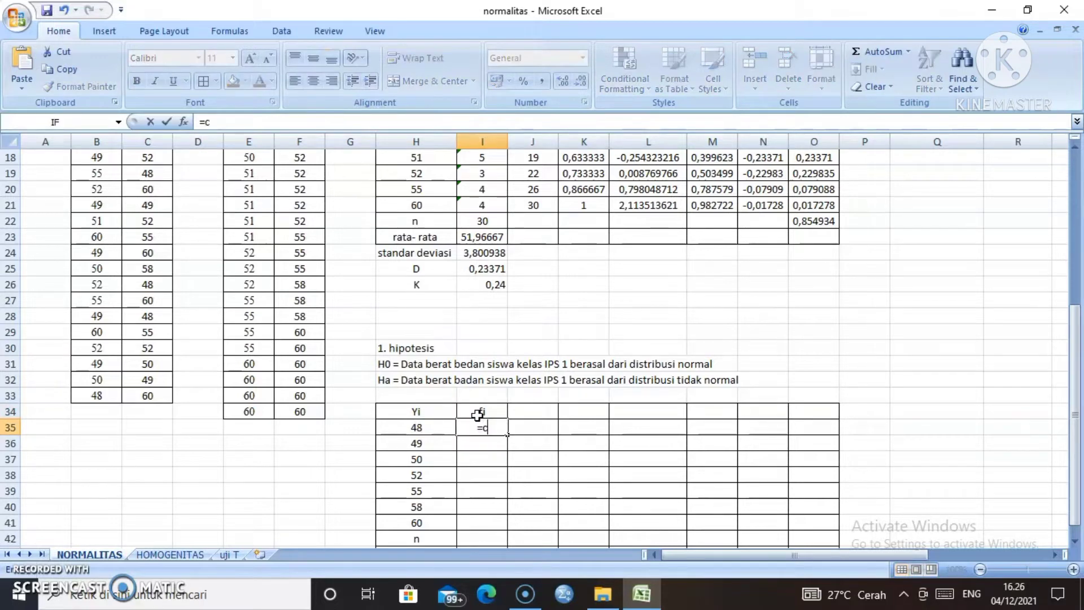
text(o)
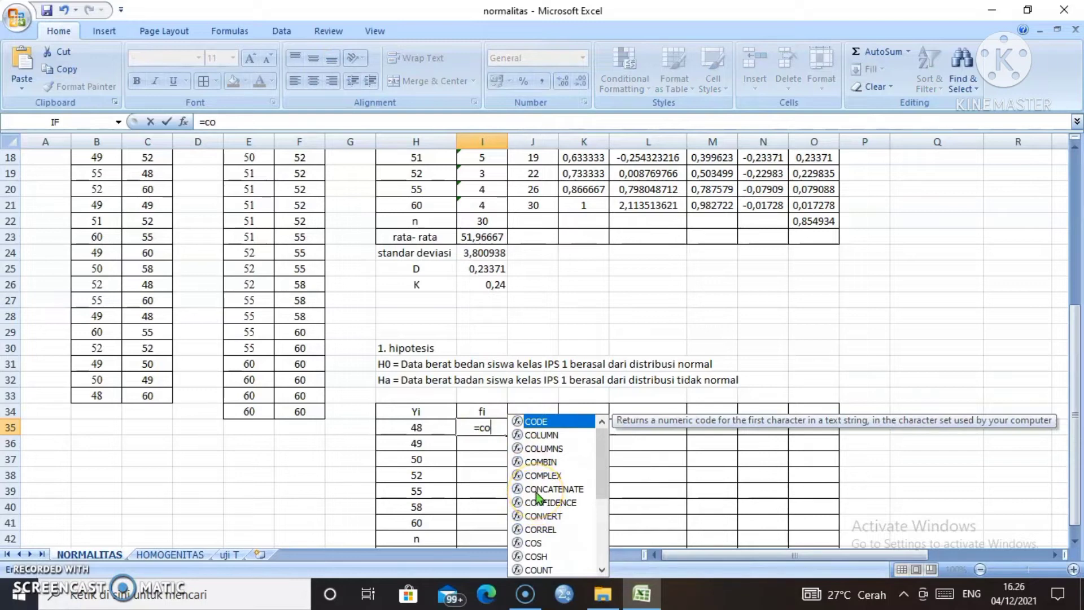
text(u)
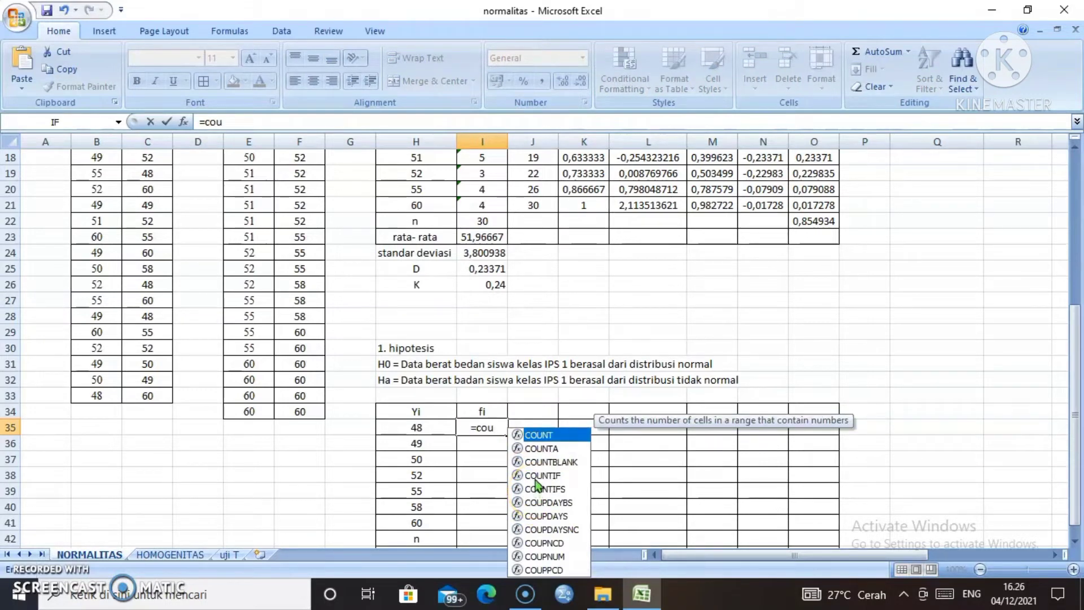
double_click(535, 477)
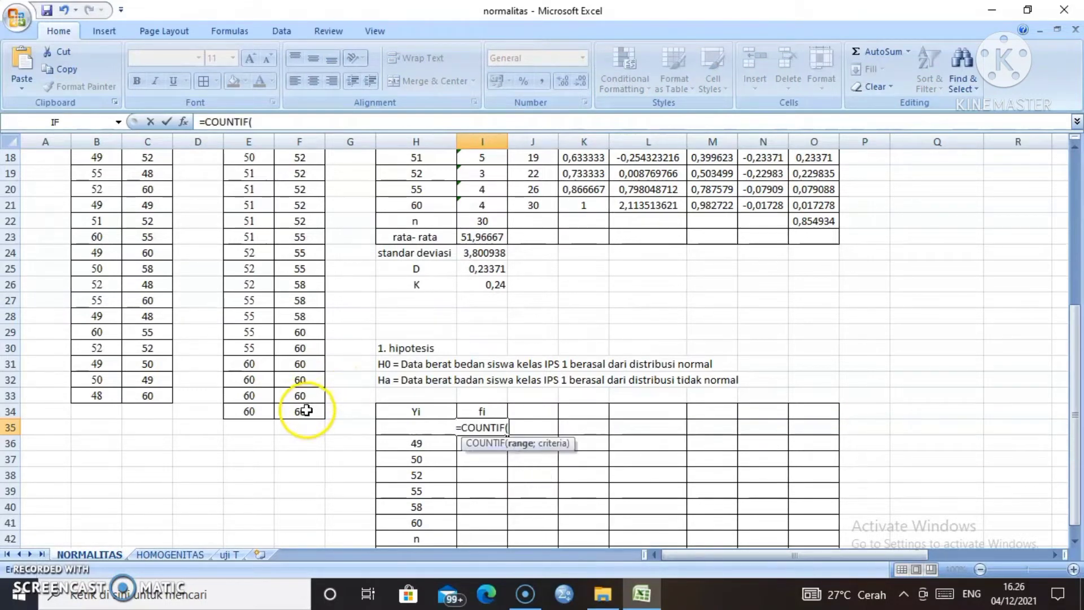
drag(306, 411, 297, 204)
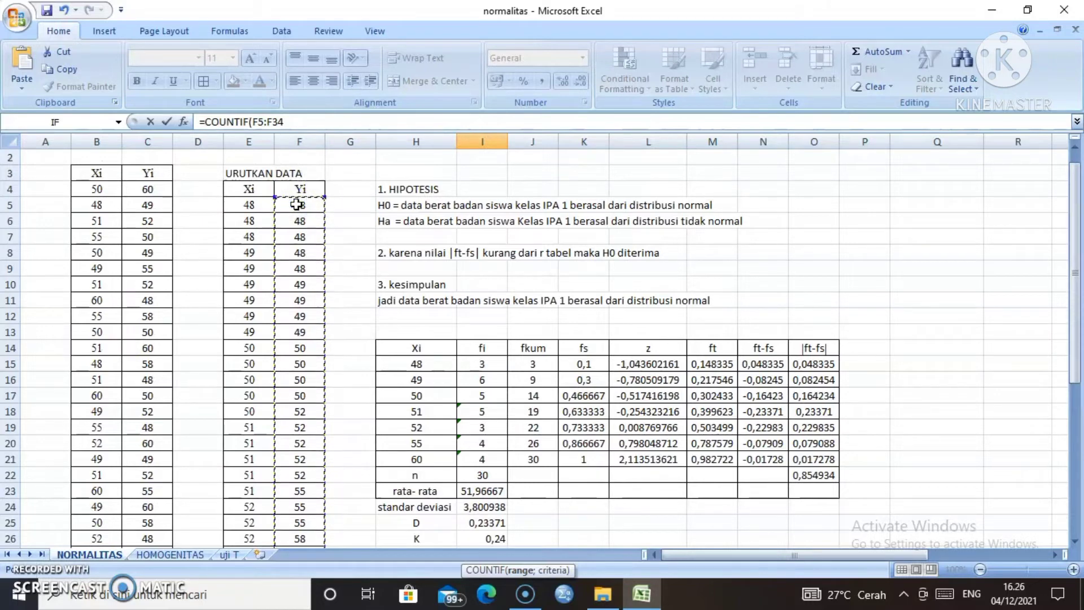
text(;)
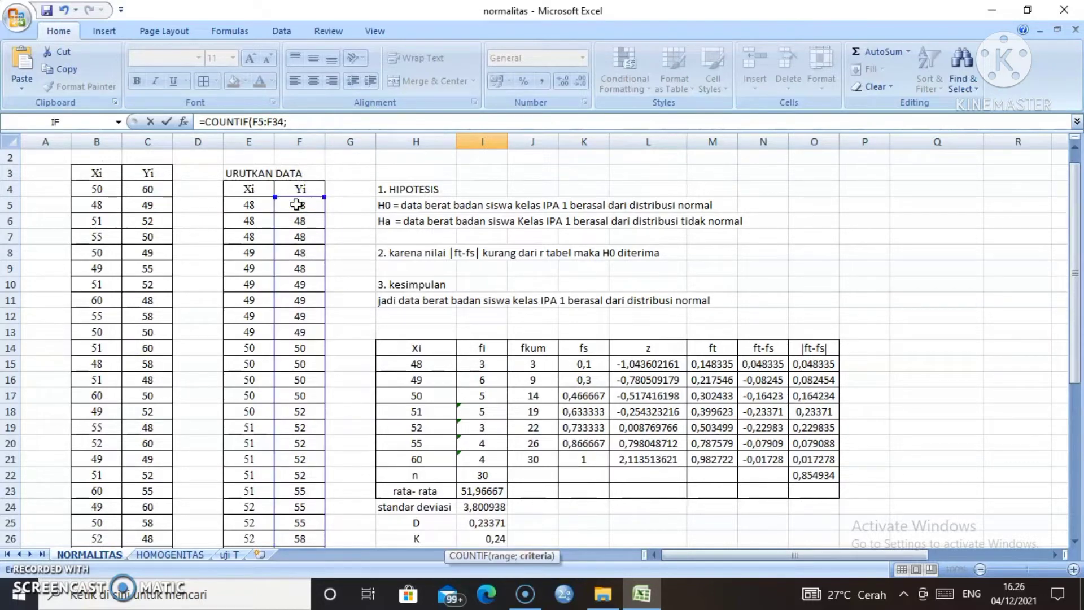
click(410, 533)
key(Down)
key(Down)
key(Down)
key(Down)
key(Down)
key(Down)
key(Down)
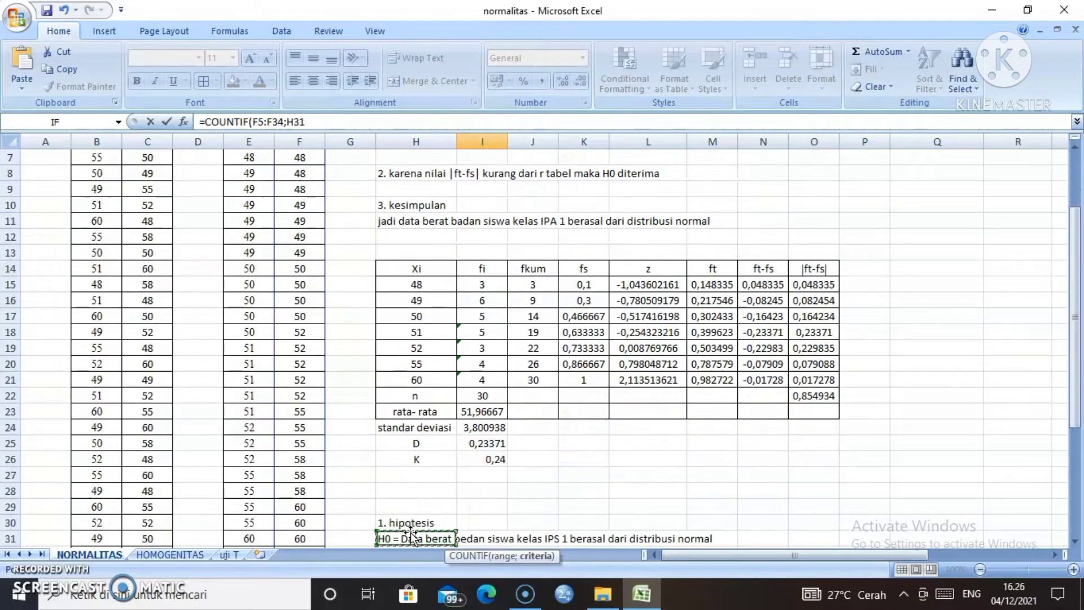
key(Down)
key(Down)
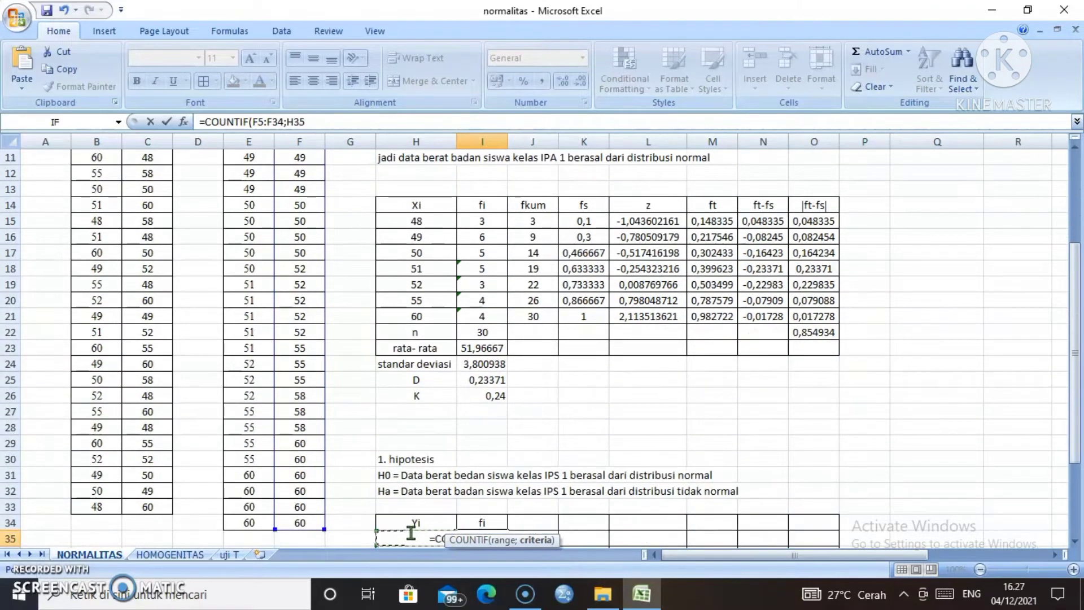
key(Return)
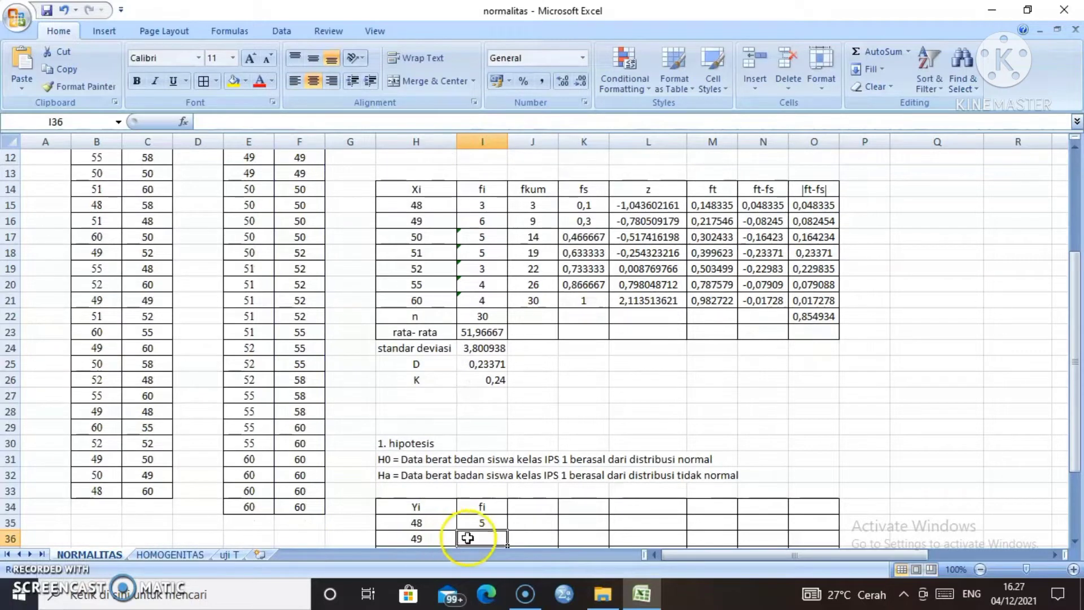
click(487, 523)
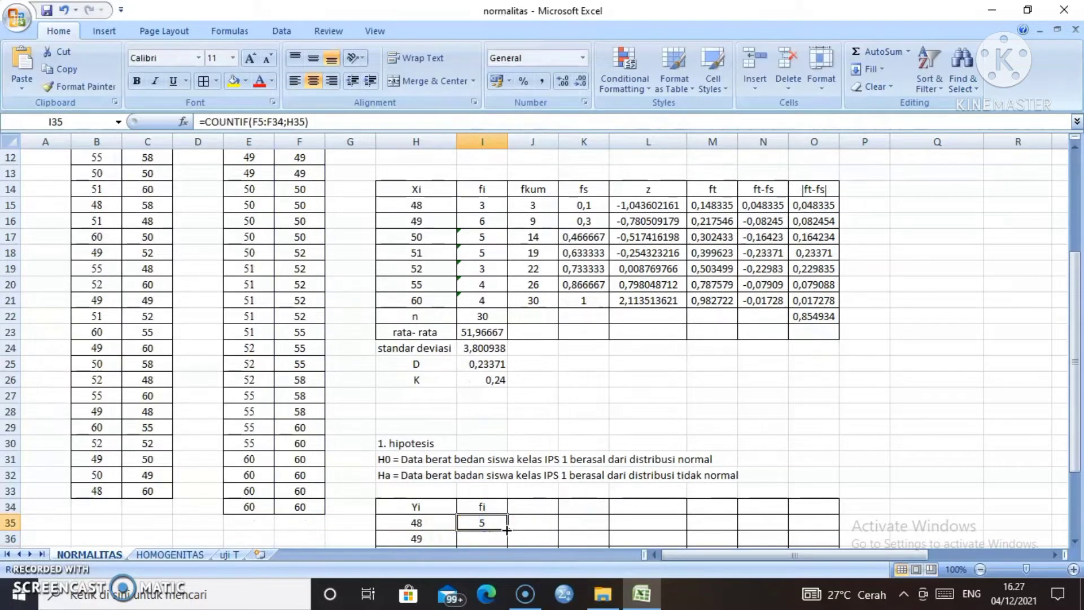
mouse_move(507, 531)
mouse_down()
mouse_move(506, 561)
mouse_move(501, 511)
mouse_up()
Total the IPS 1 frequencies in I42 with =SUM(I35:I41)
click(484, 524)
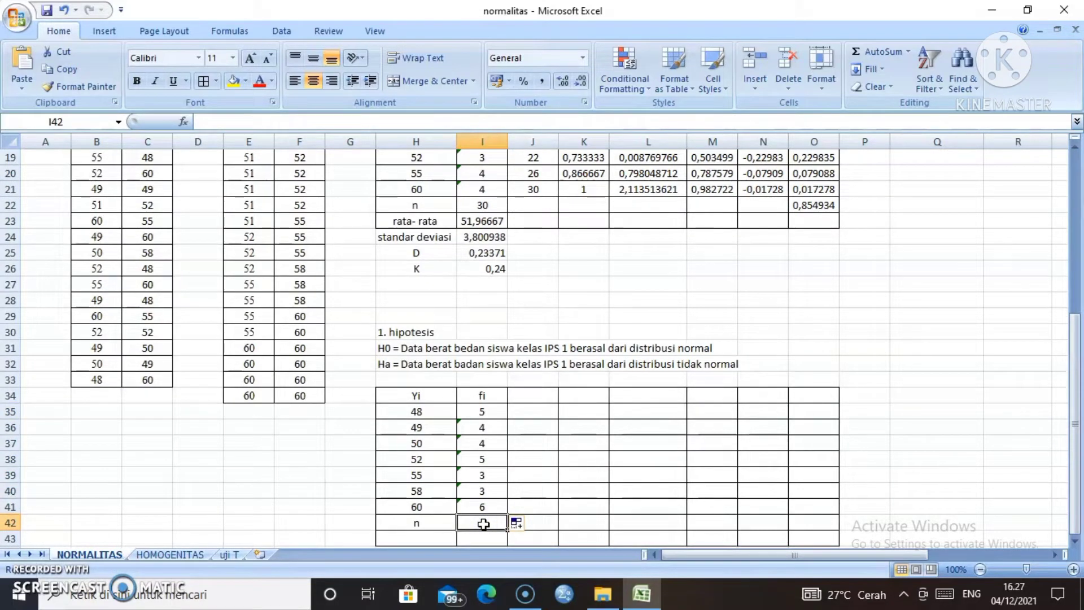
text(=)
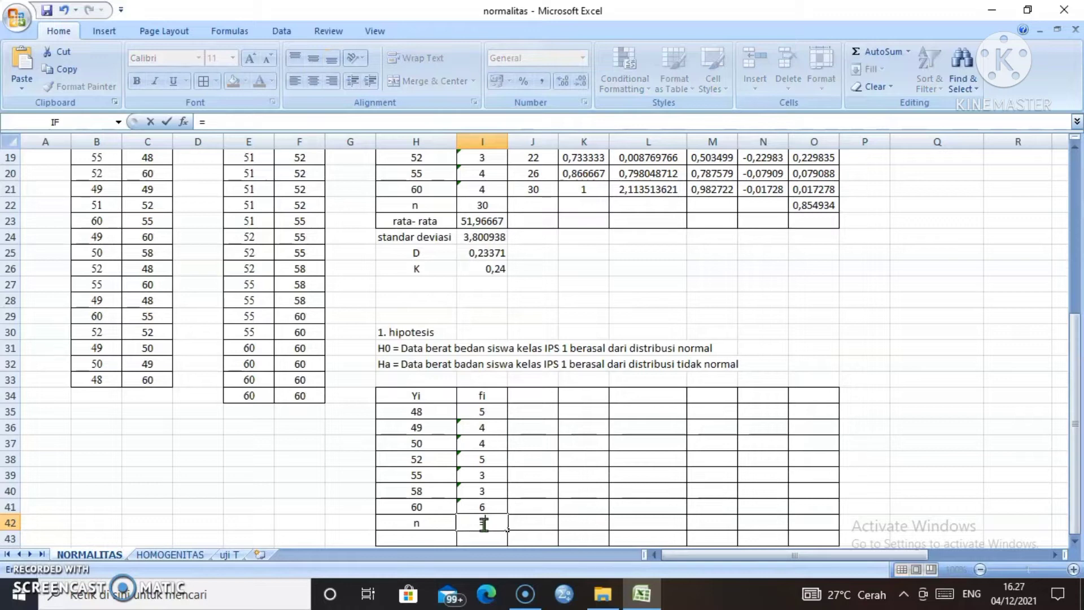
text(sum)
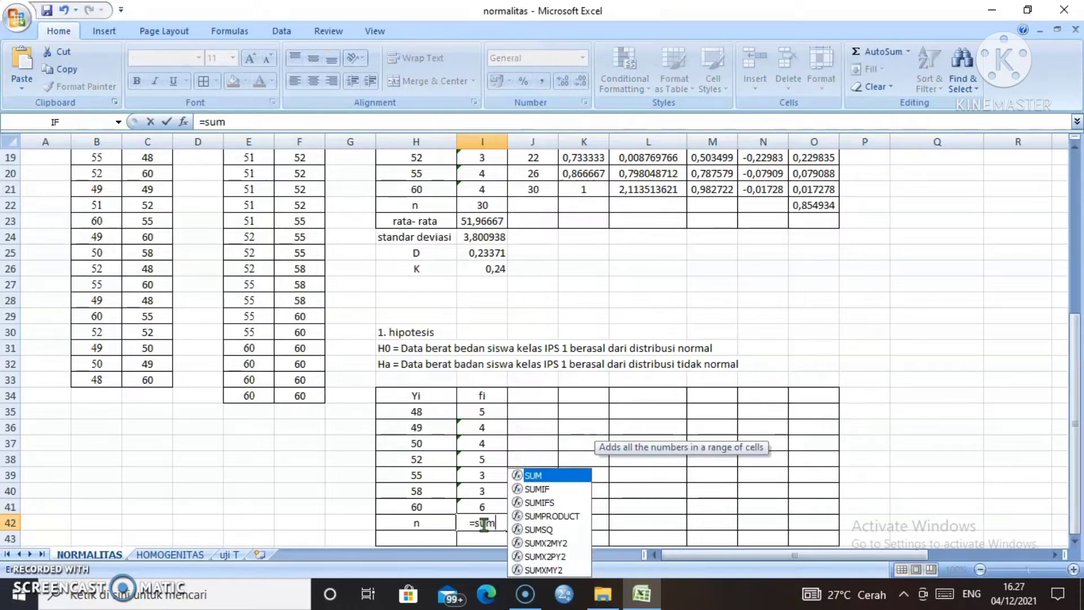
double_click(553, 475)
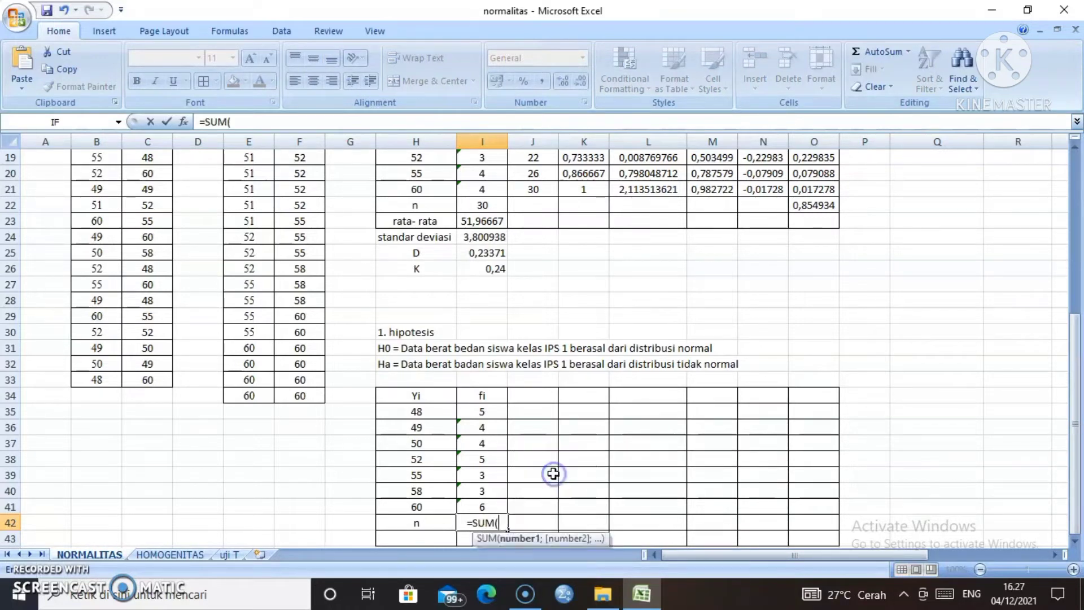
click(477, 414)
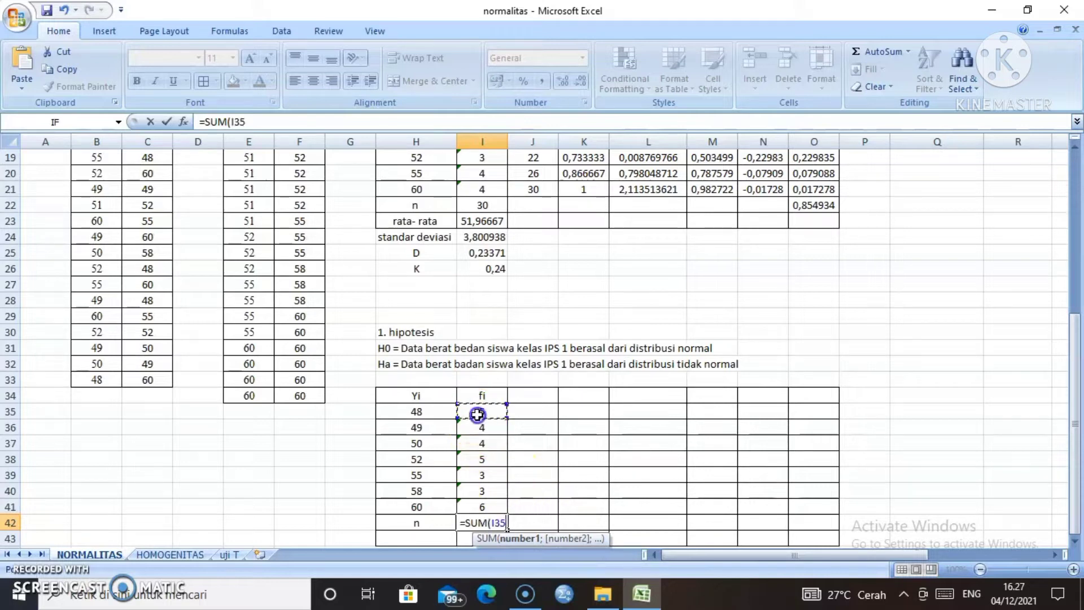
drag(477, 415, 480, 503)
key(Return)
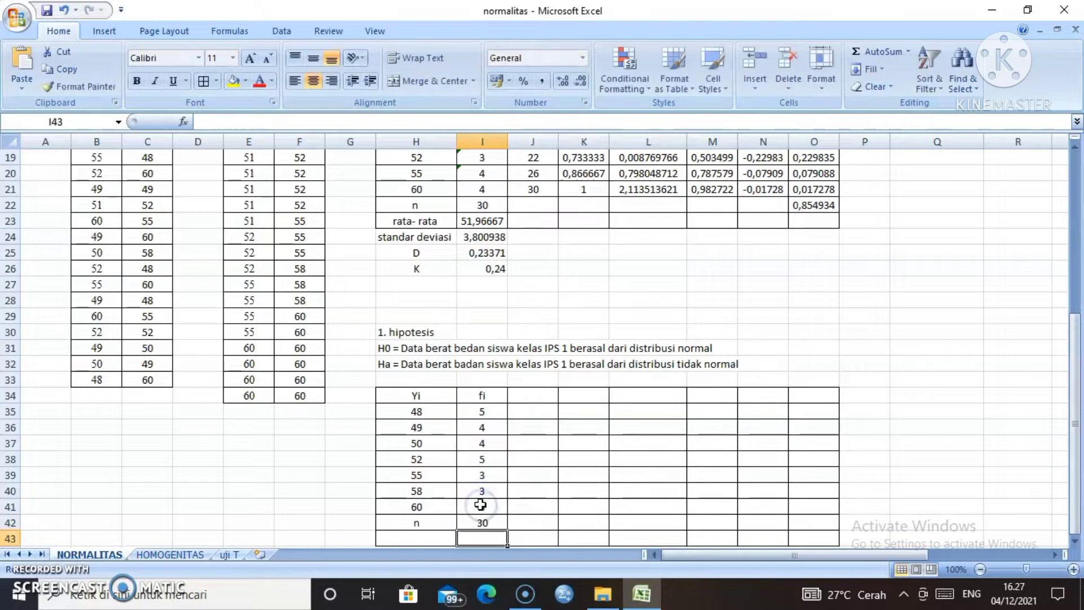
click(482, 522)
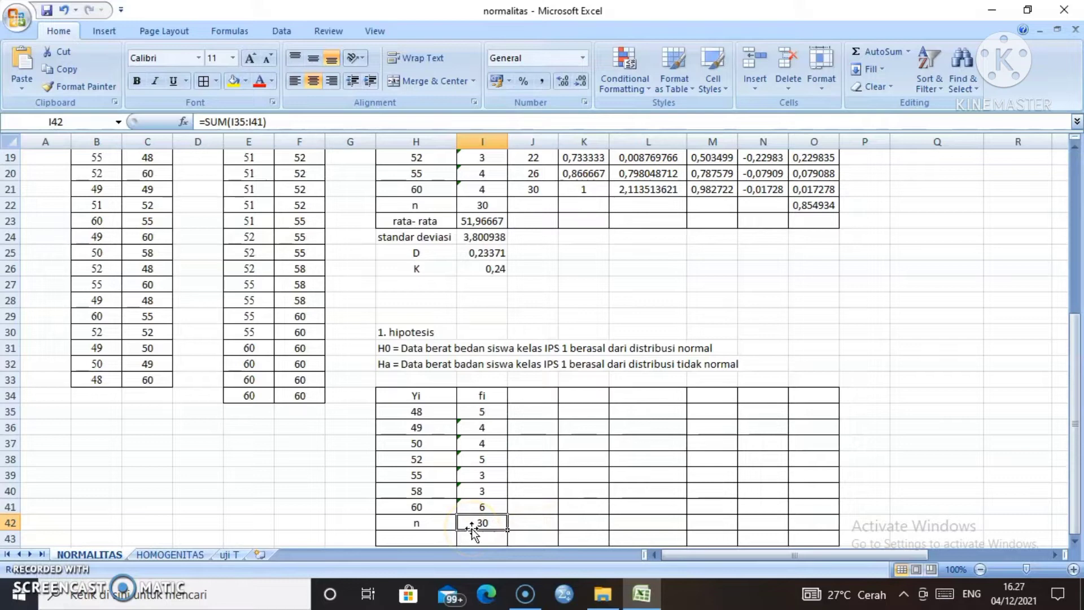
Enter the cumulative frequency heading 'fkum' in J34 and the starting value 5 in J35
click(536, 396)
text(f)
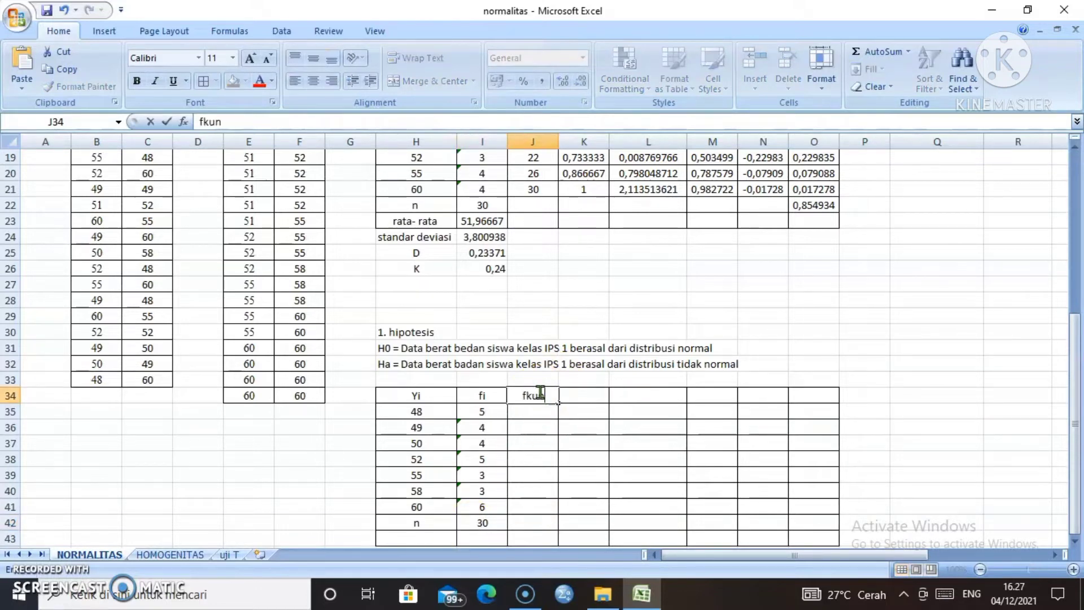
text(kun)
key(BackSpace)
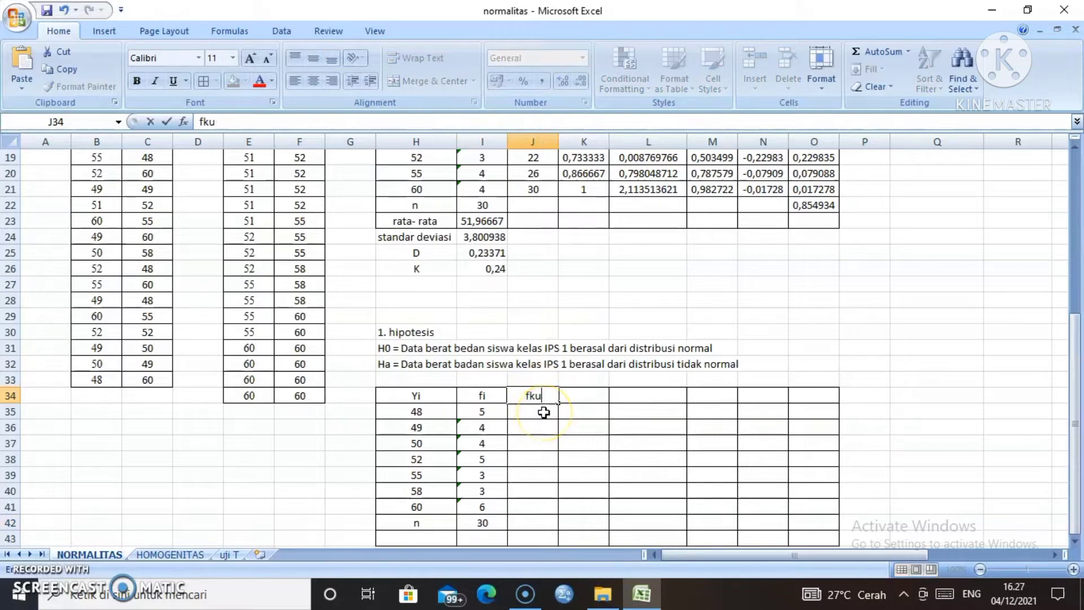
text(k)
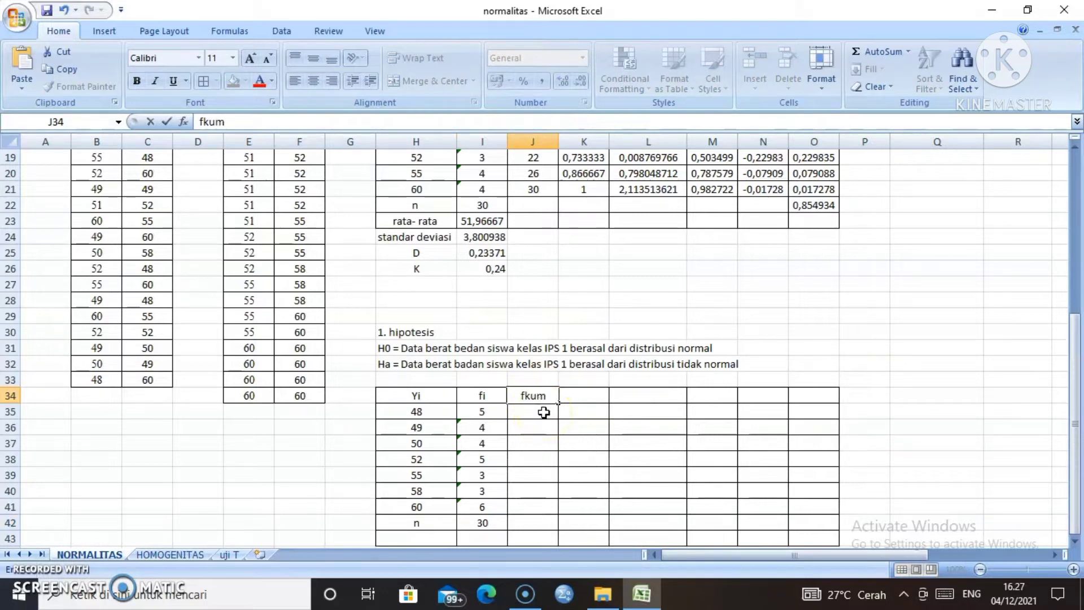
click(543, 412)
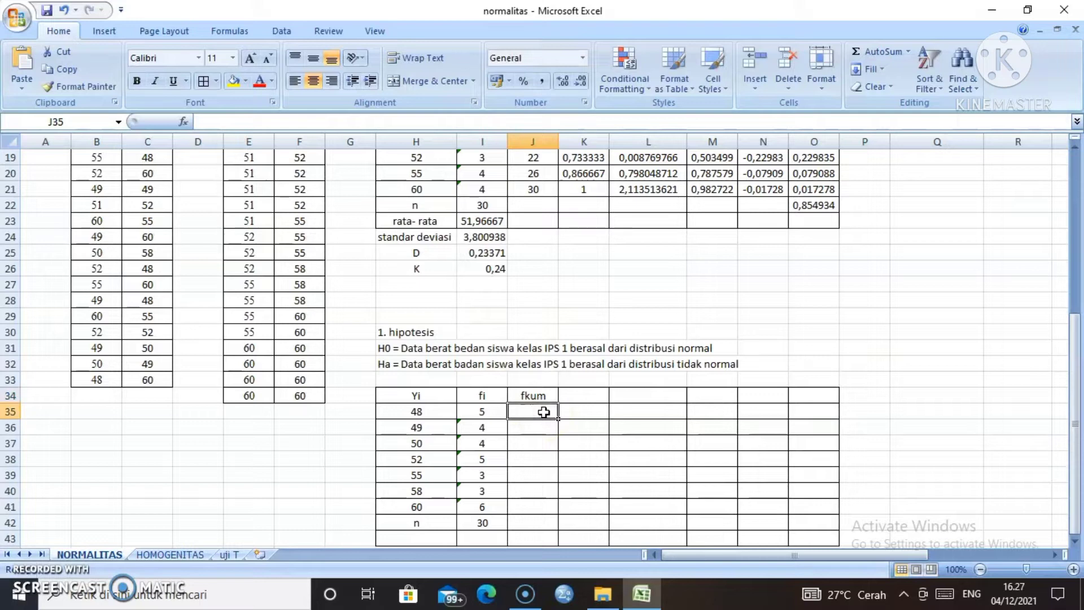
text(5)
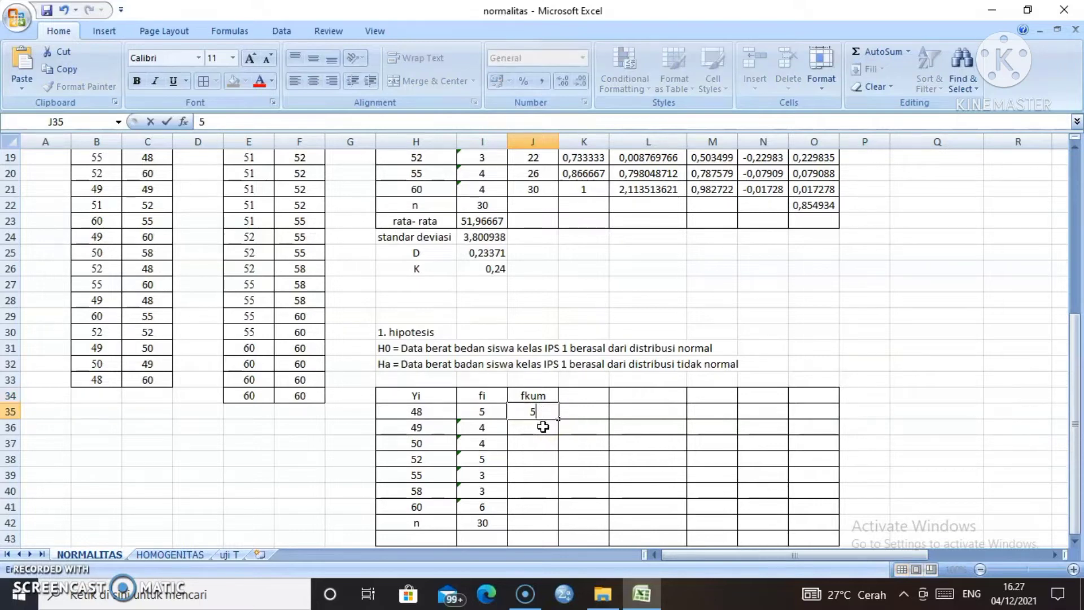
Accumulate the frequencies with =I36+J35 in J36 and fill the formula down to J41
click(544, 427)
text(=)
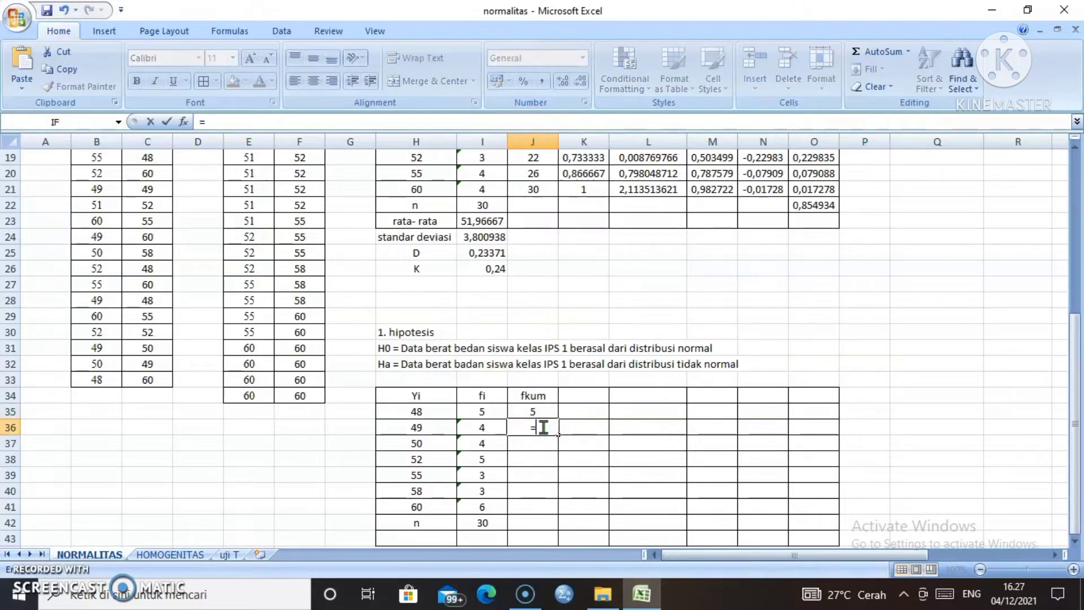
click(489, 428)
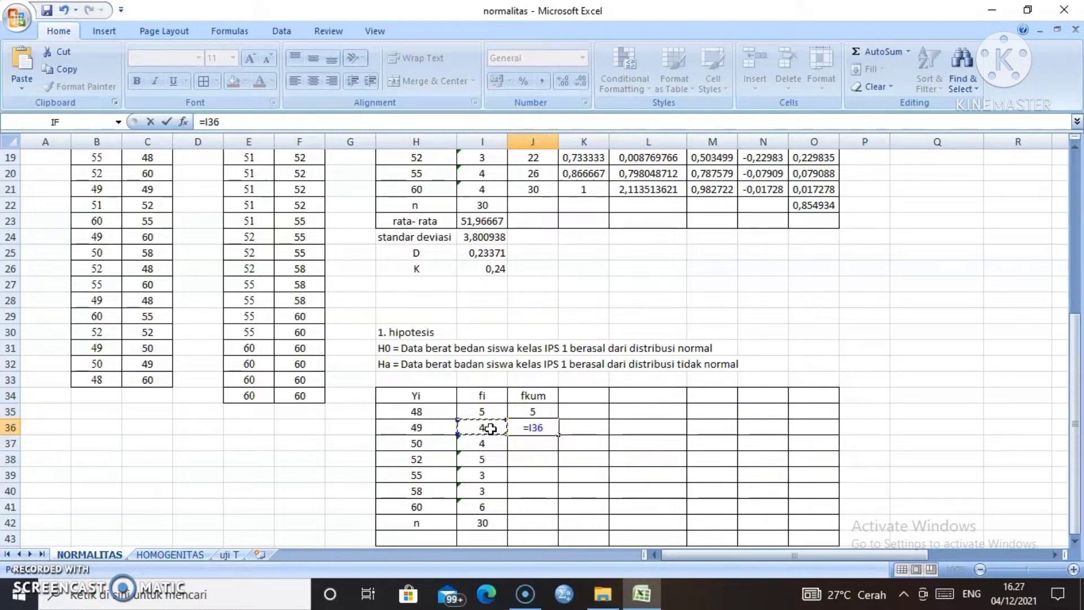
text(+)
click(523, 413)
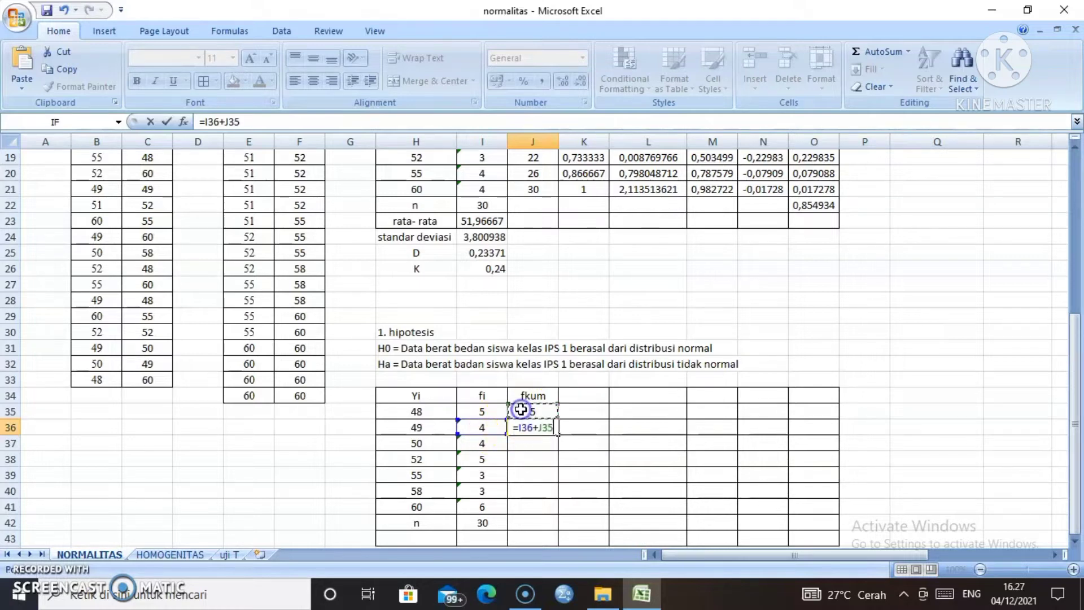
key(Return)
click(531, 428)
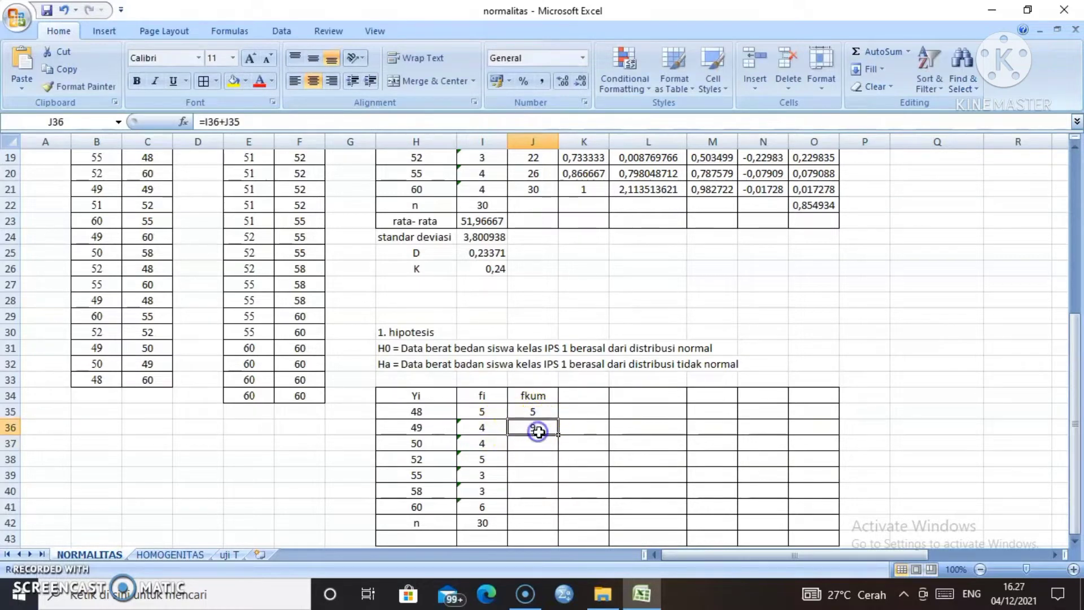
drag(557, 434, 556, 509)
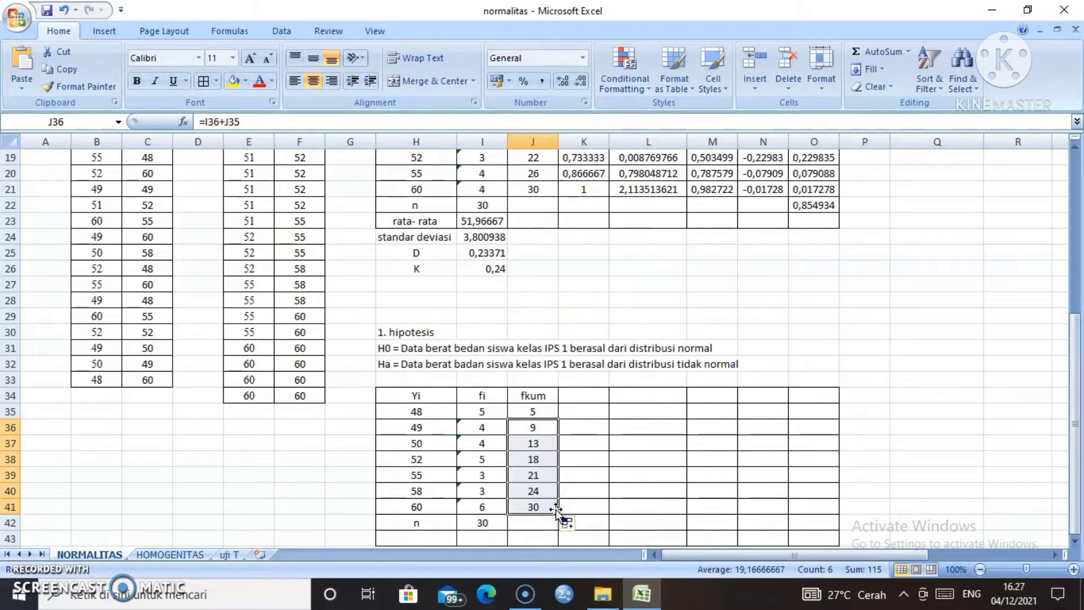
Enter the heading 'fs' in K34, calculate =J35/$I$42 in K35 and fill the formula down to K41
click(581, 399)
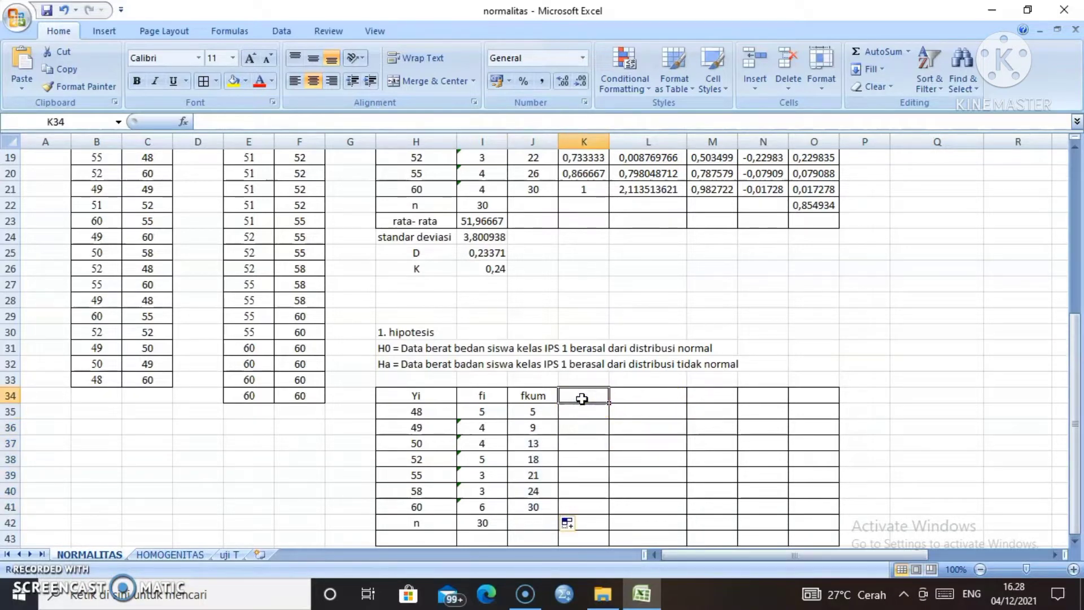
text(fs)
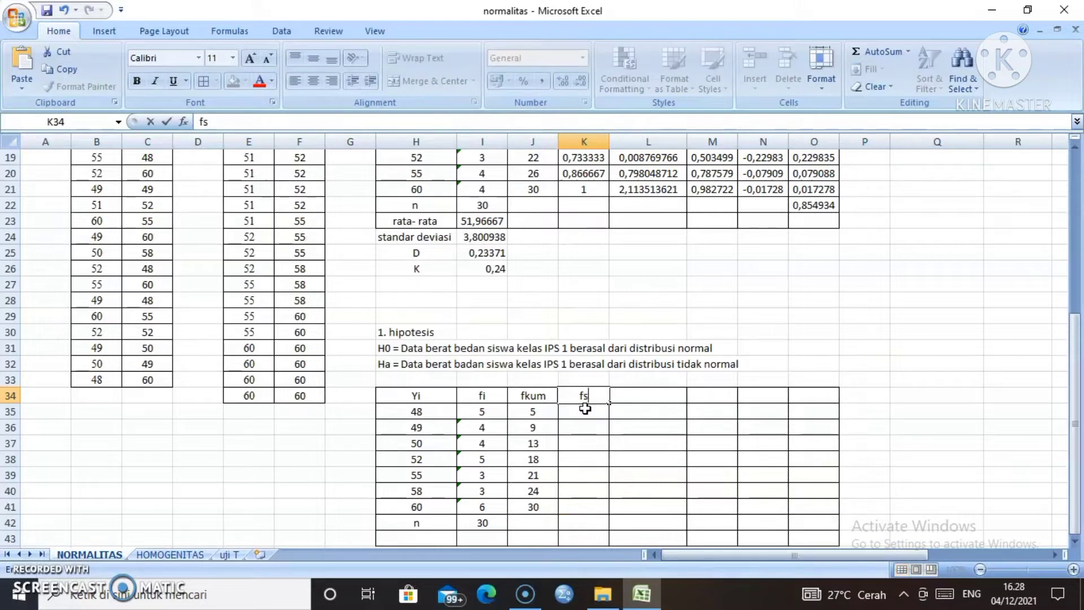
click(585, 409)
text(=)
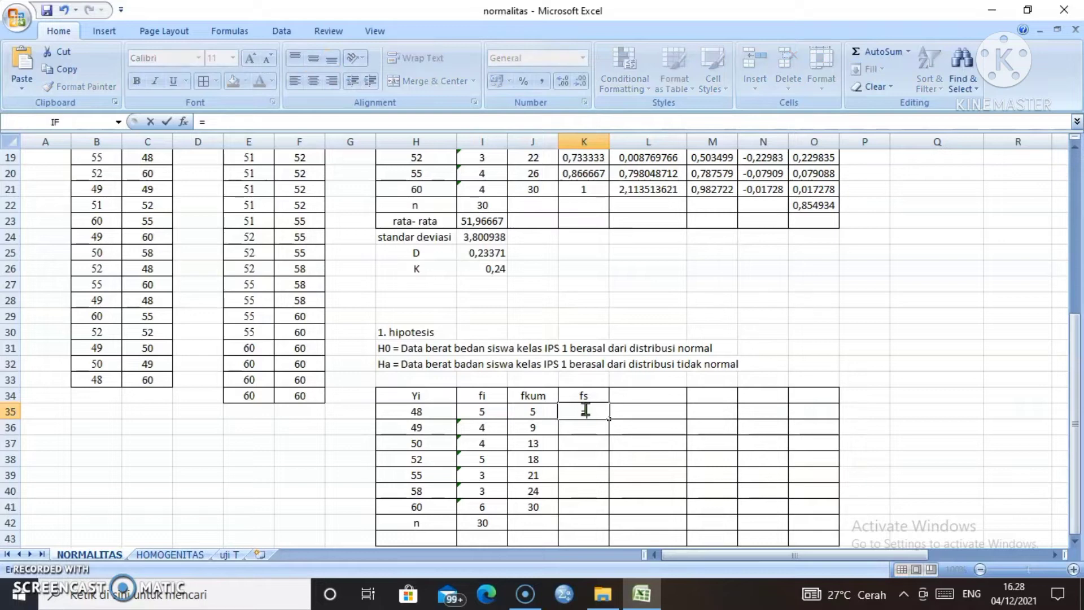
click(545, 411)
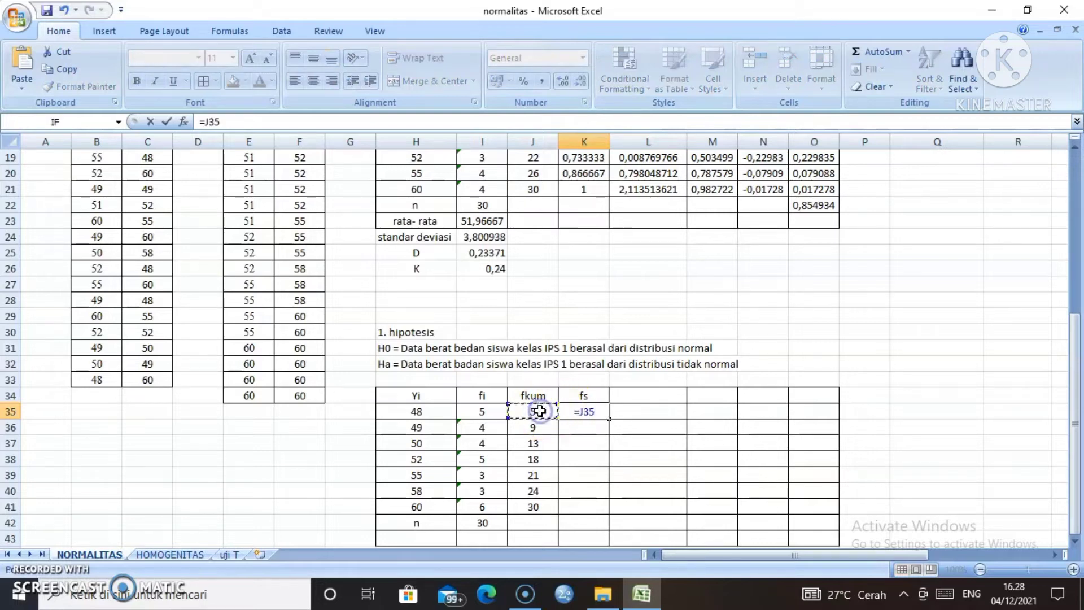
text(/)
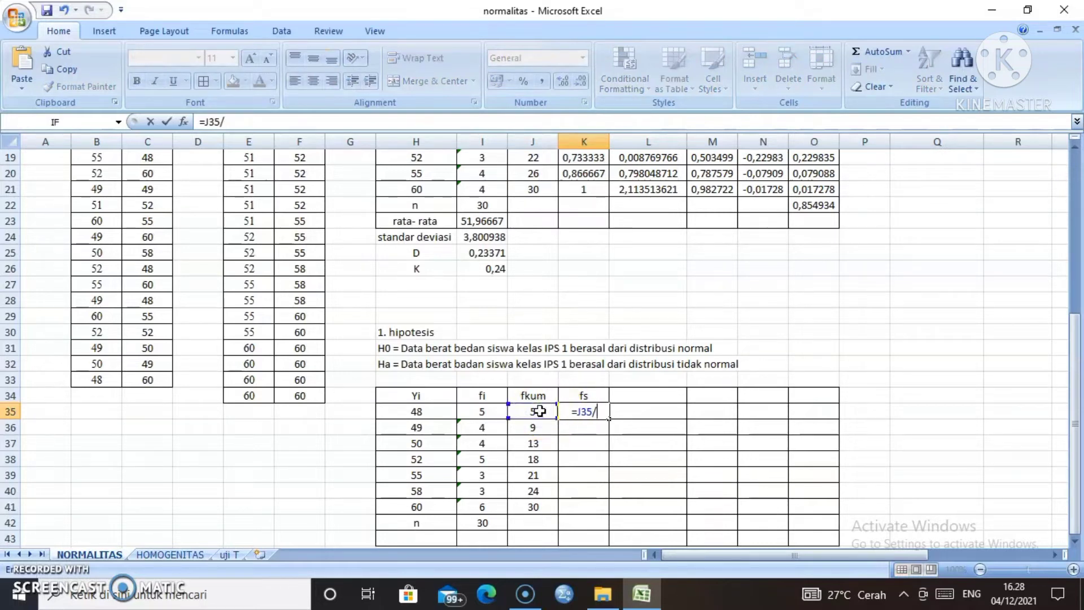
click(494, 520)
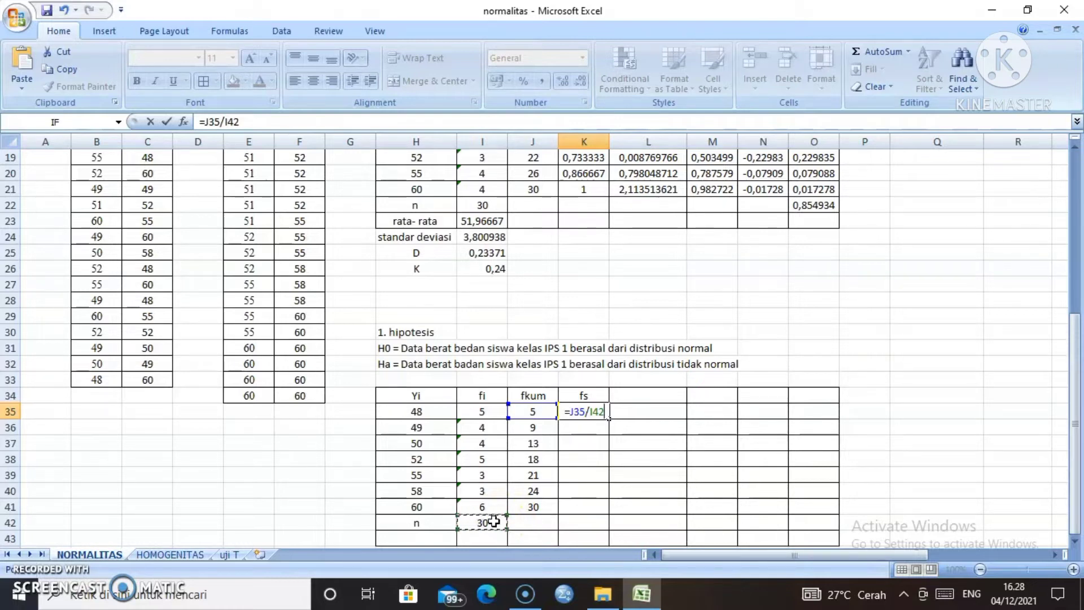
key(F4)
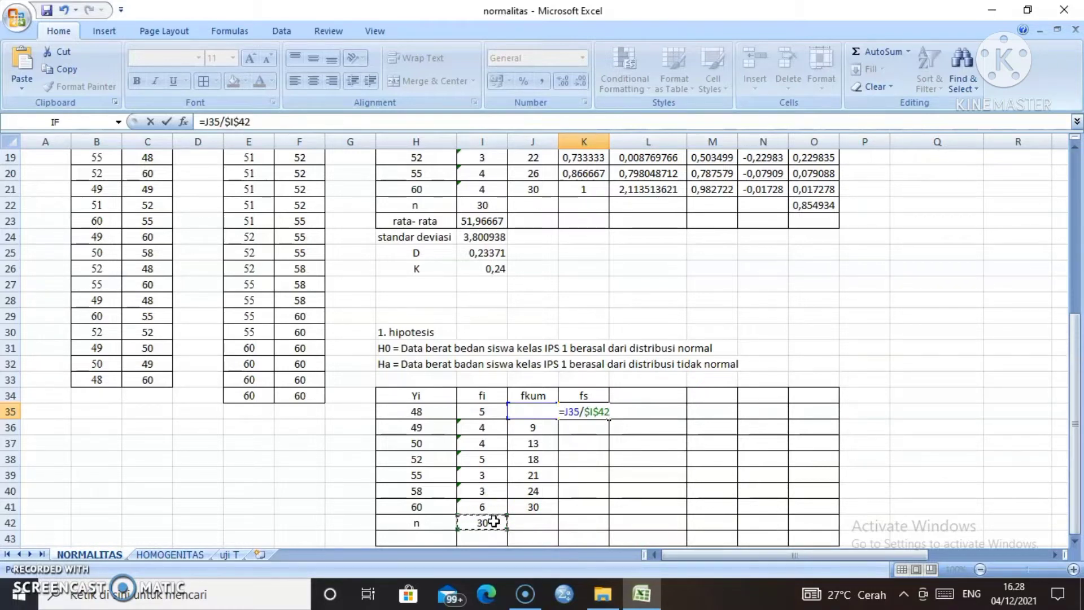
key(Return)
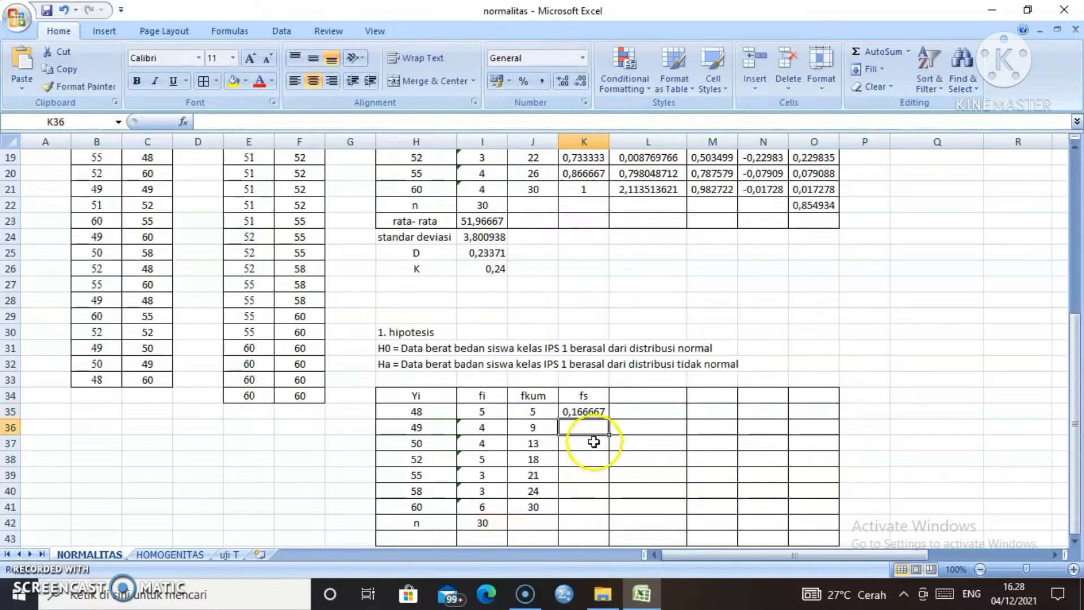
click(593, 410)
drag(608, 418, 603, 515)
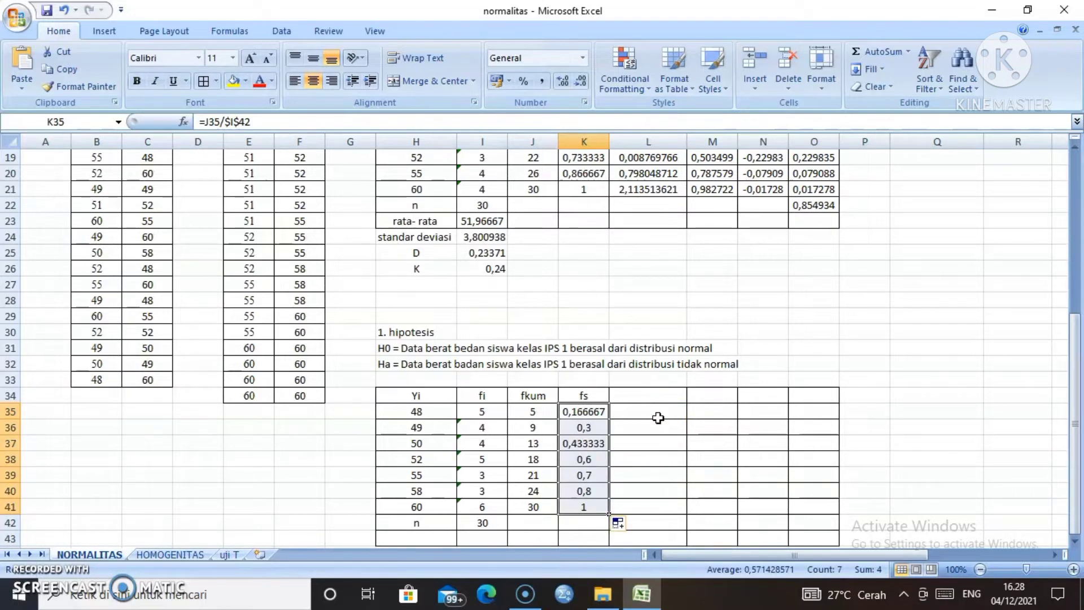
Enter the heading 'z' in L34 and the label 'rata- rata' in H43
click(650, 394)
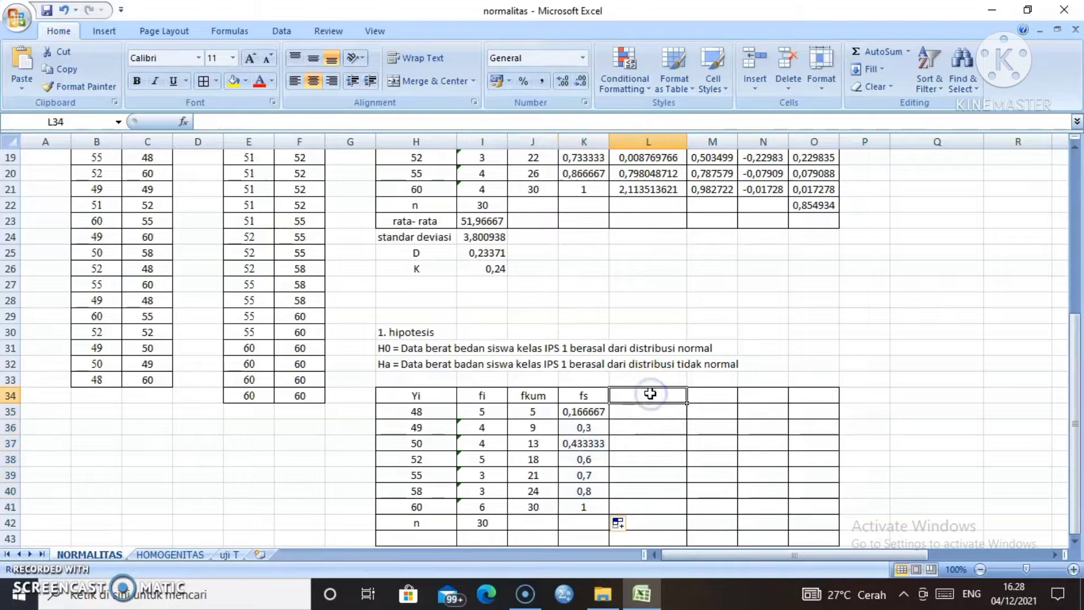
text(z)
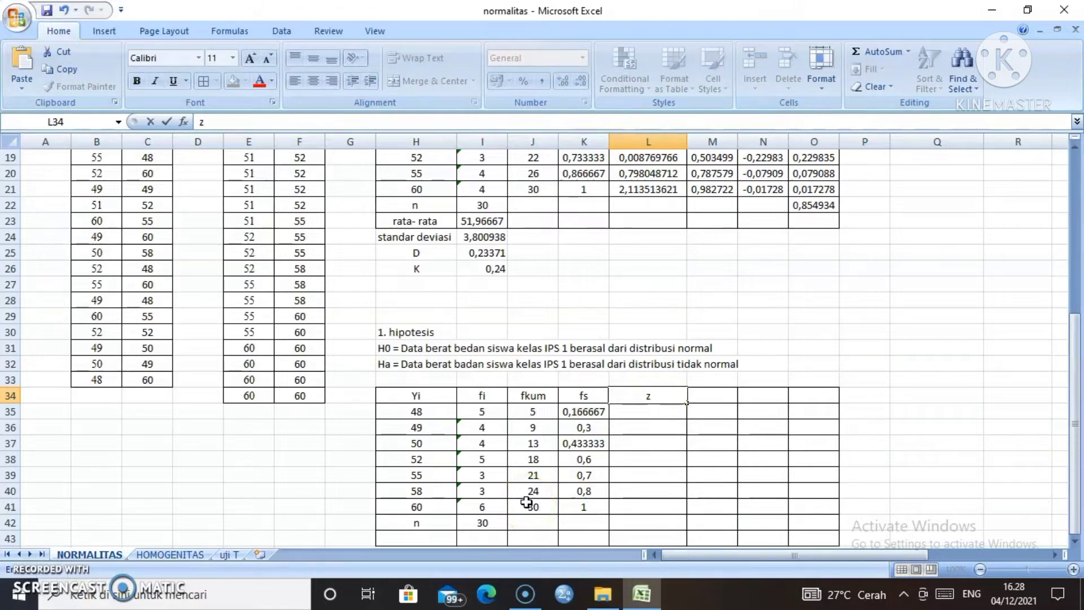
click(422, 540)
text(rata)
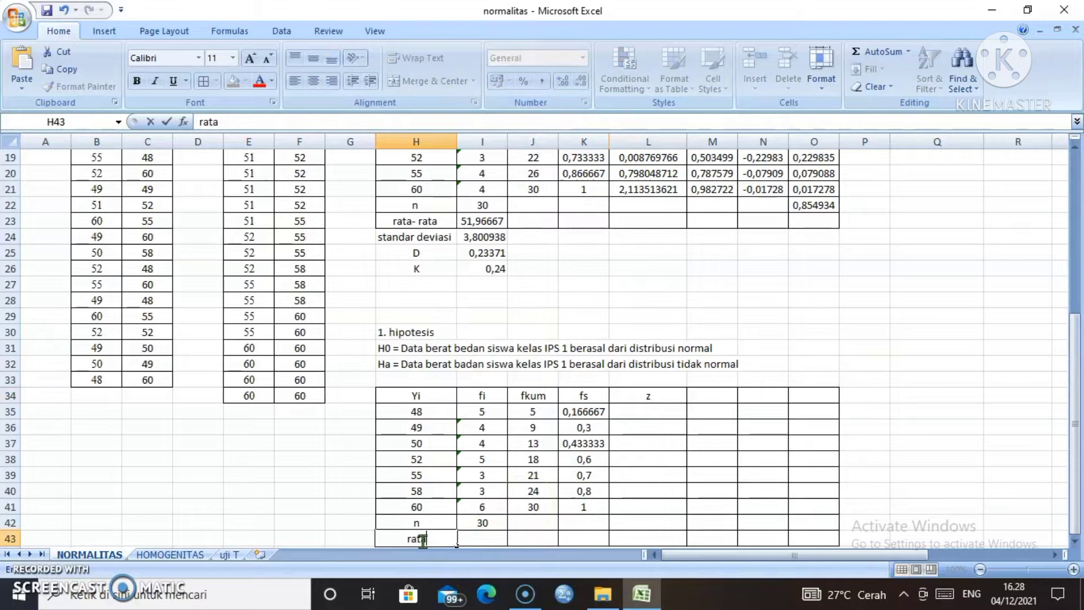
text(- rata)
key(Tab)
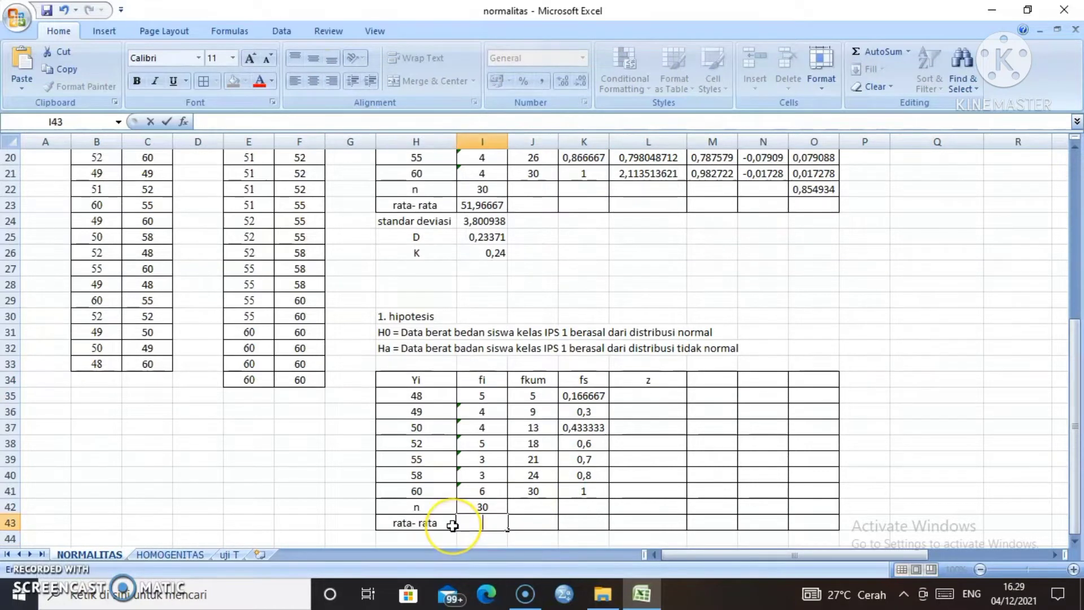
Calculate the mean of the sorted Yi weights in I43 with =AVERAGE(F5:F34)
text(=)
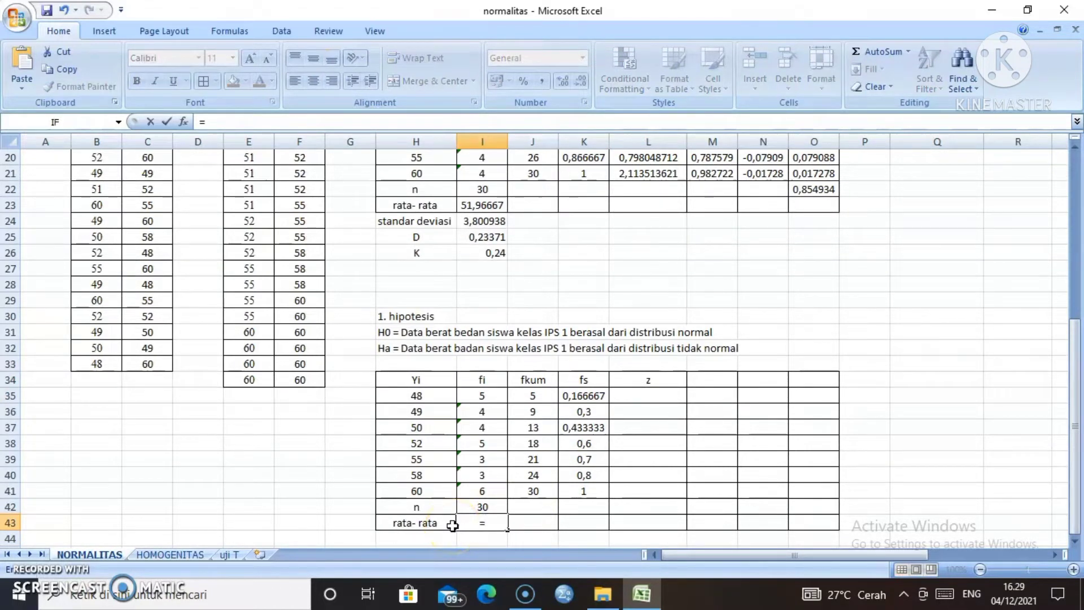
text(ava)
key(BackSpace)
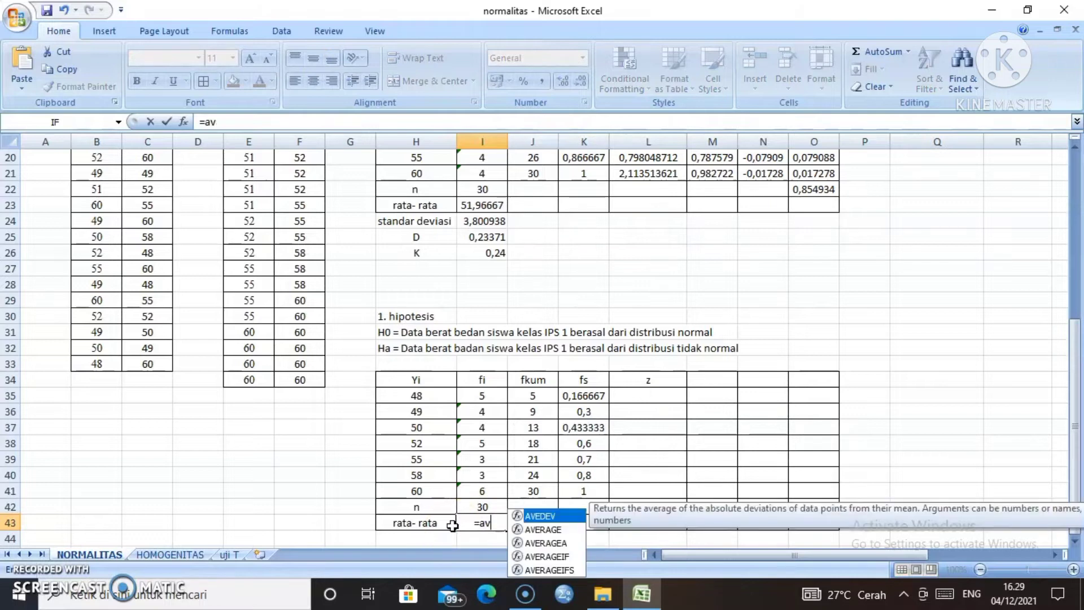
double_click(527, 530)
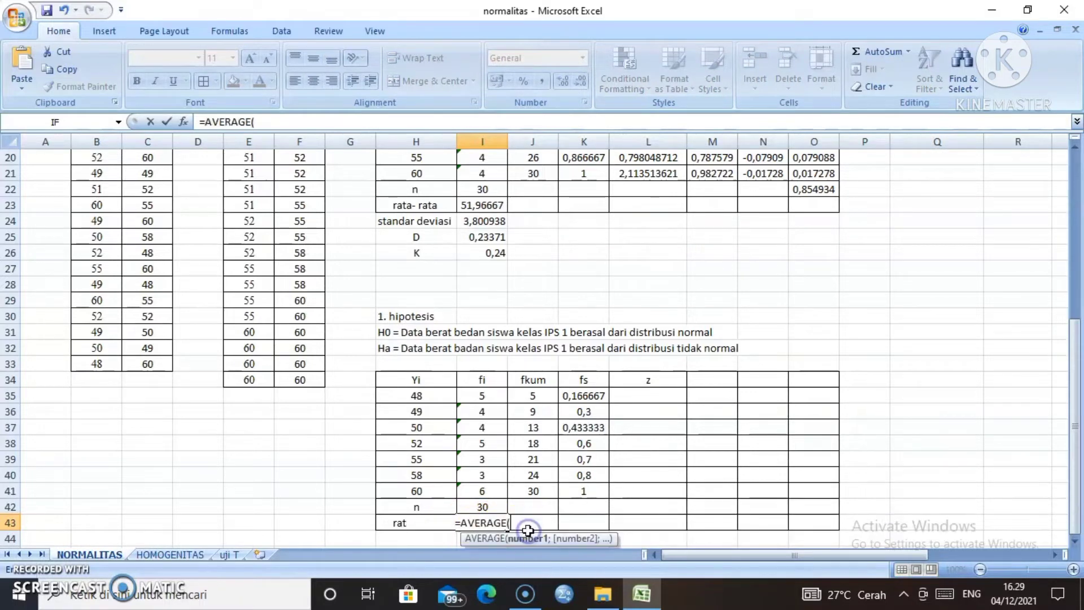
drag(301, 378, 307, 203)
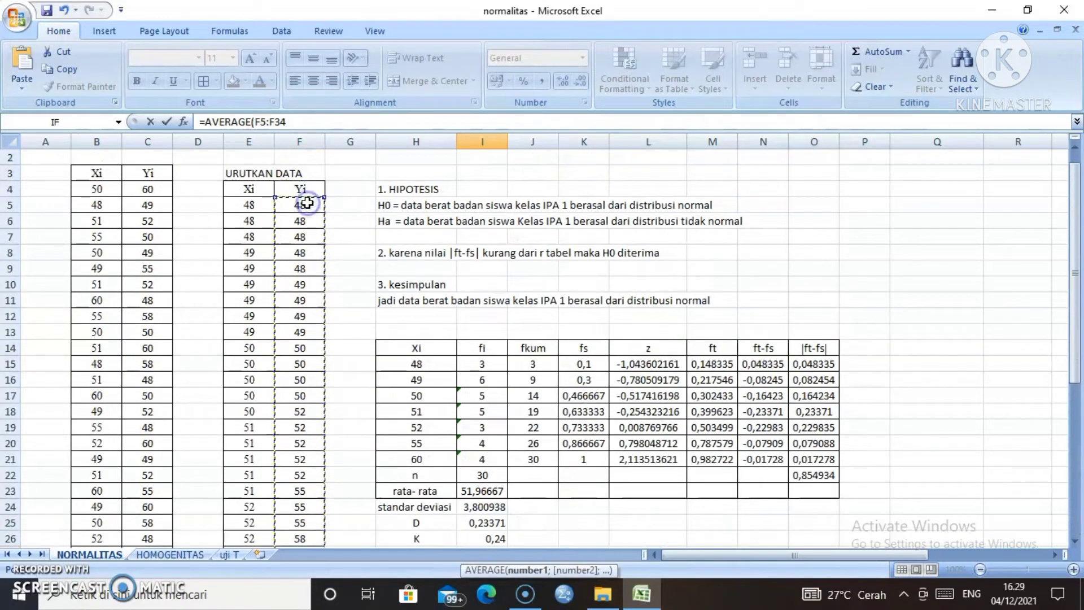
key(Return)
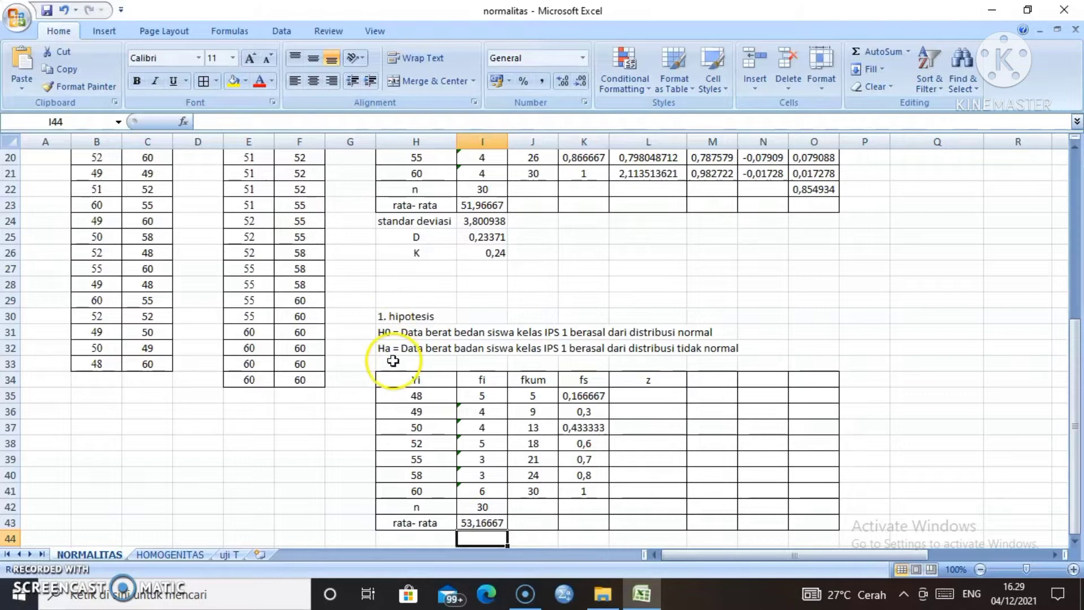
Enter the label 'standar deviasi' in H44 and calculate the STDEV of the sorted Yi weights from column F in I44
click(410, 541)
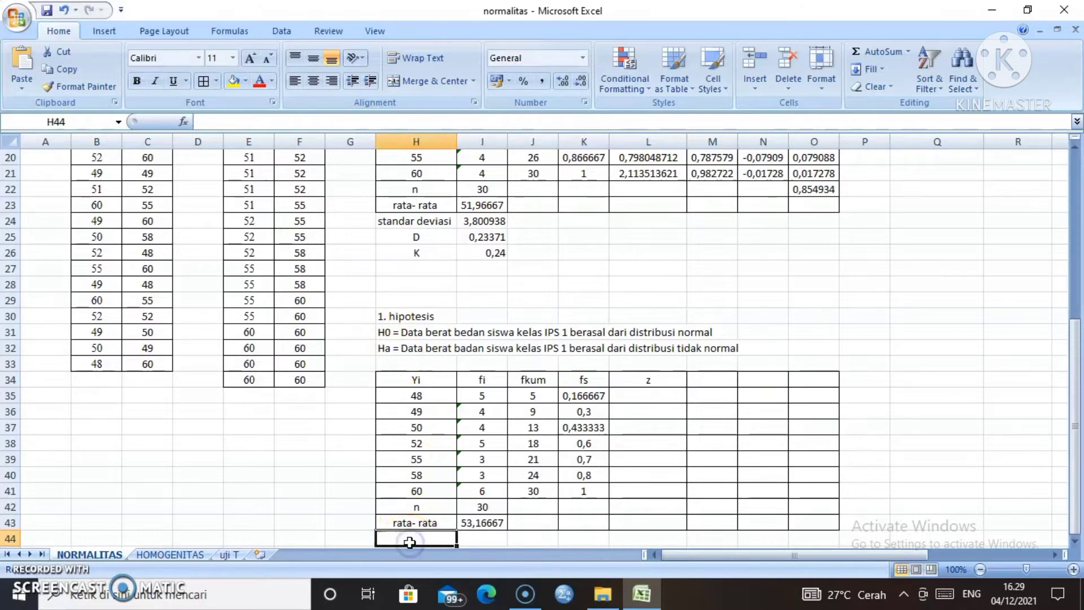
text(d)
text(t)
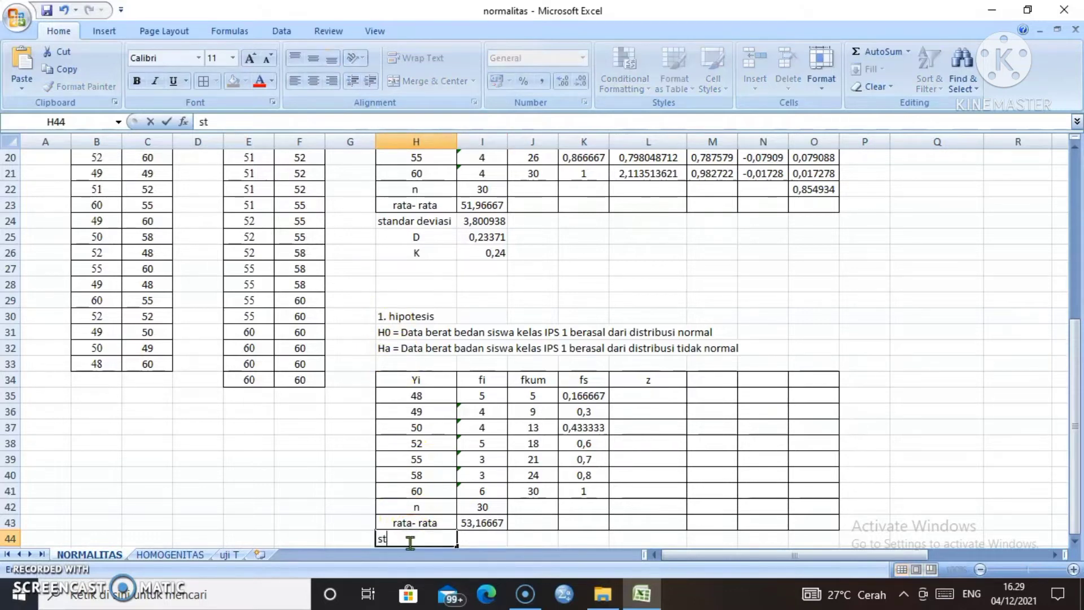
text(andar deviasi)
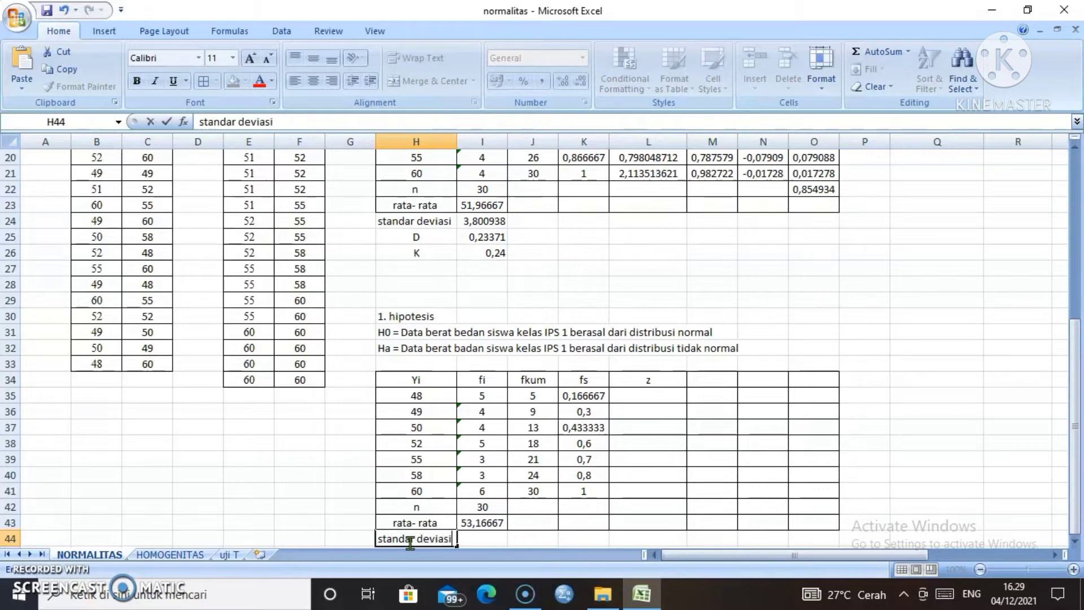
key(Tab)
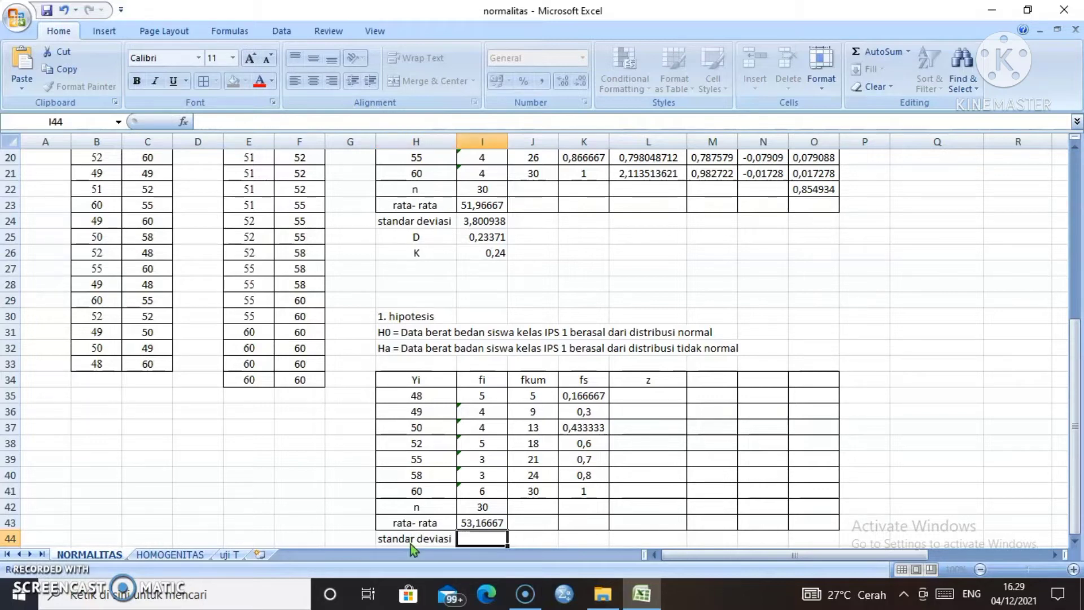
text(=)
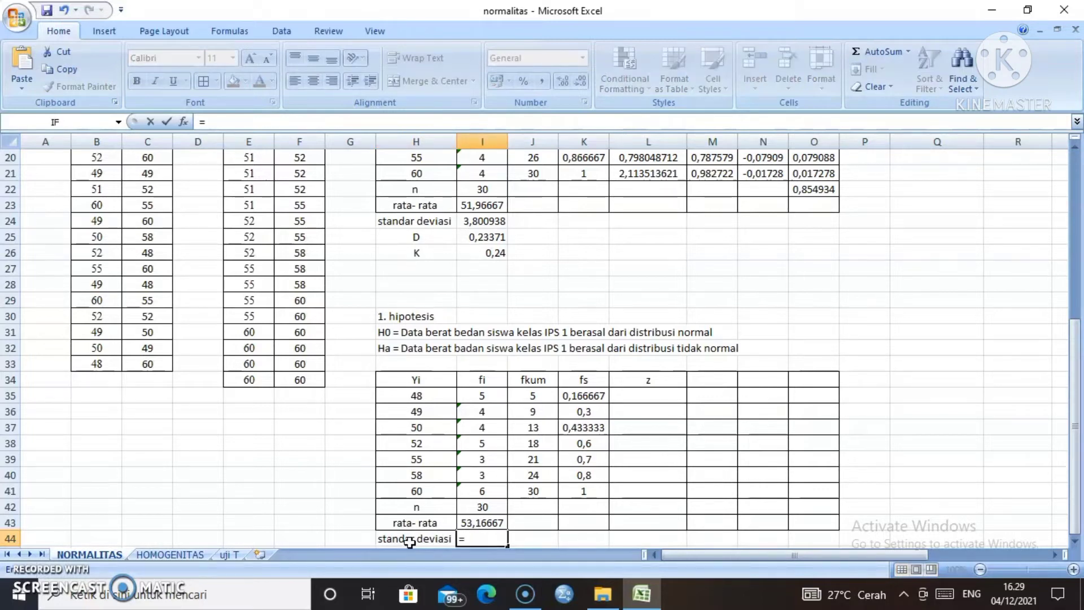
text(st)
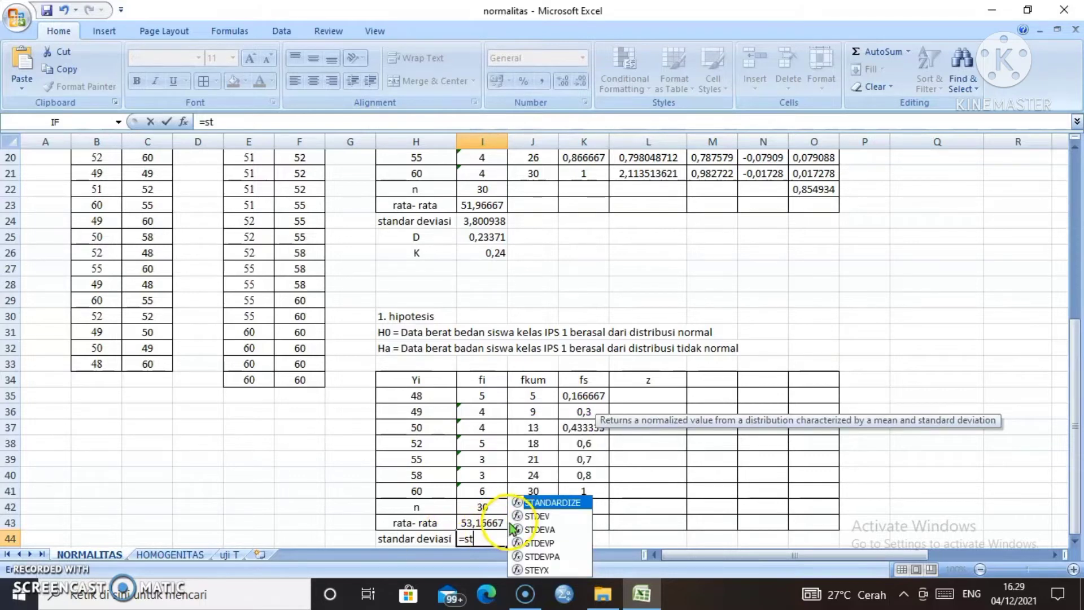
double_click(522, 516)
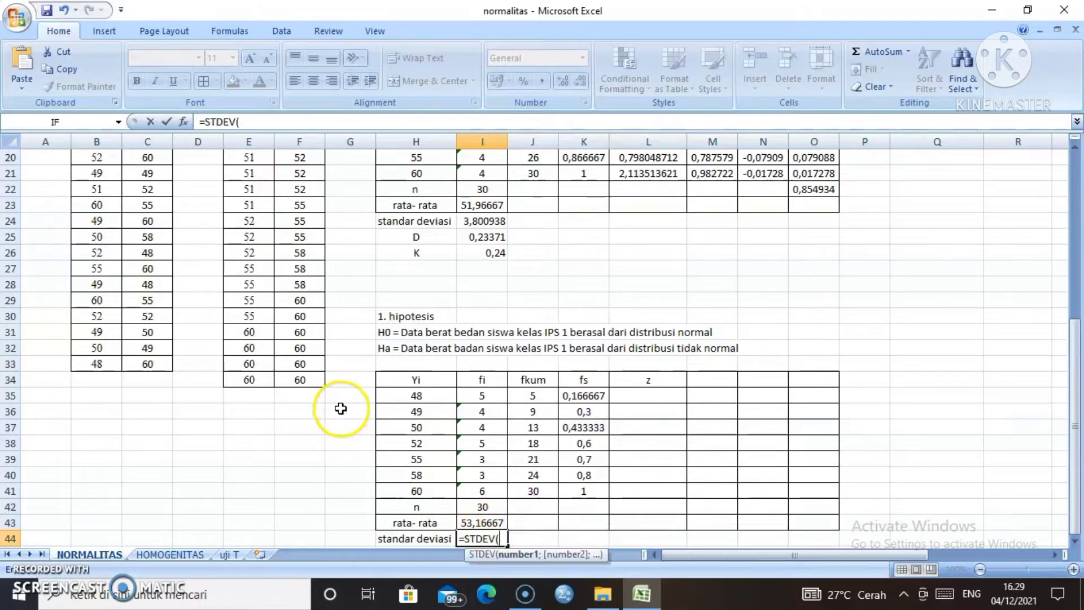
click(319, 379)
drag(310, 214, 305, 177)
key(Return)
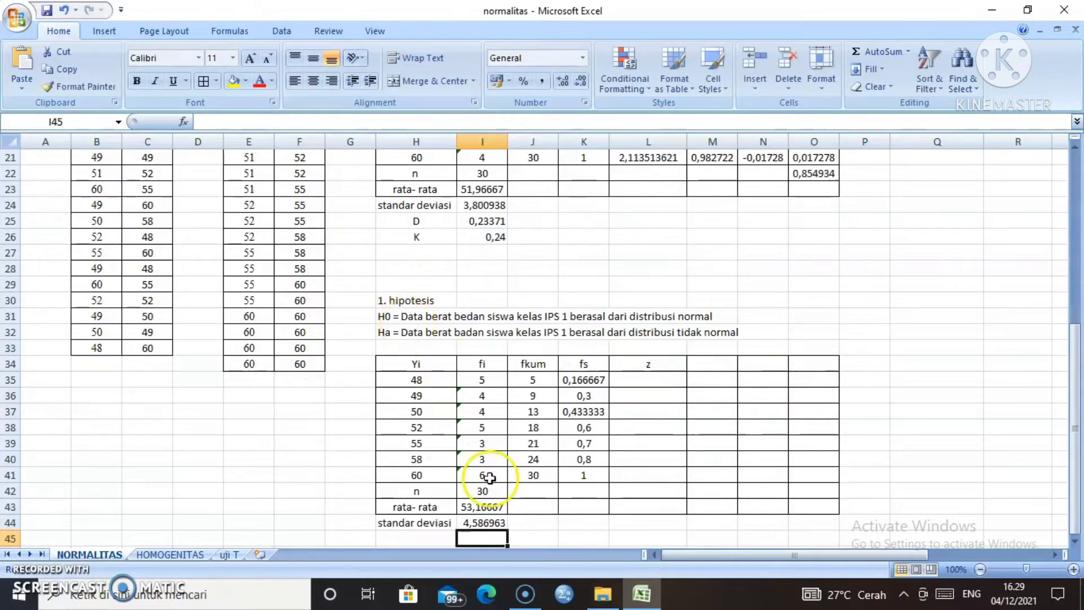
Calculate the z value in L35 with =(H35-$I$43)/$I$44 and fill the formula down to L41
click(669, 377)
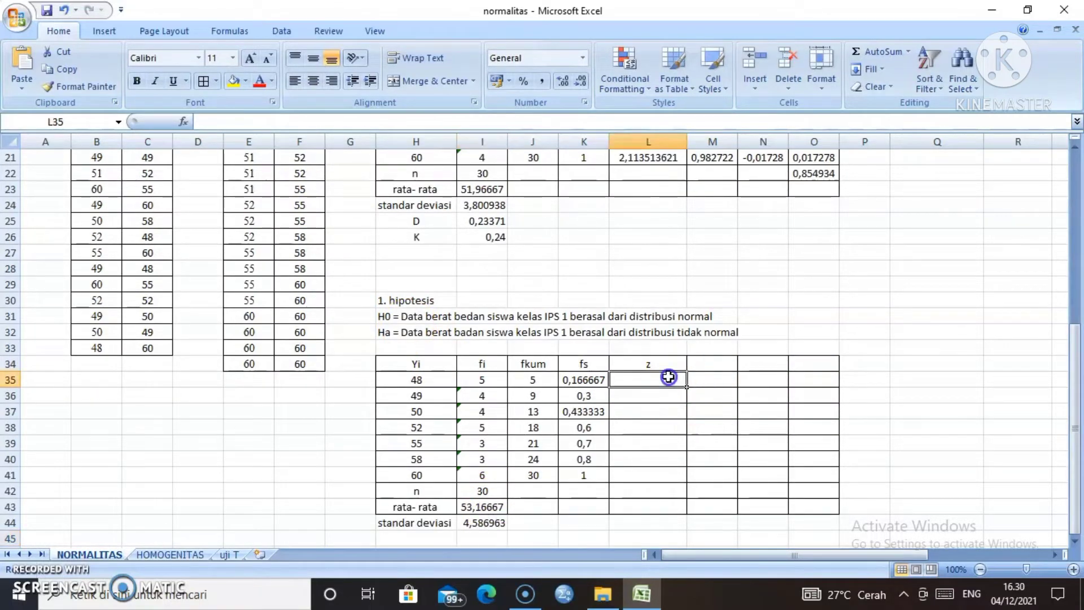
text(=)
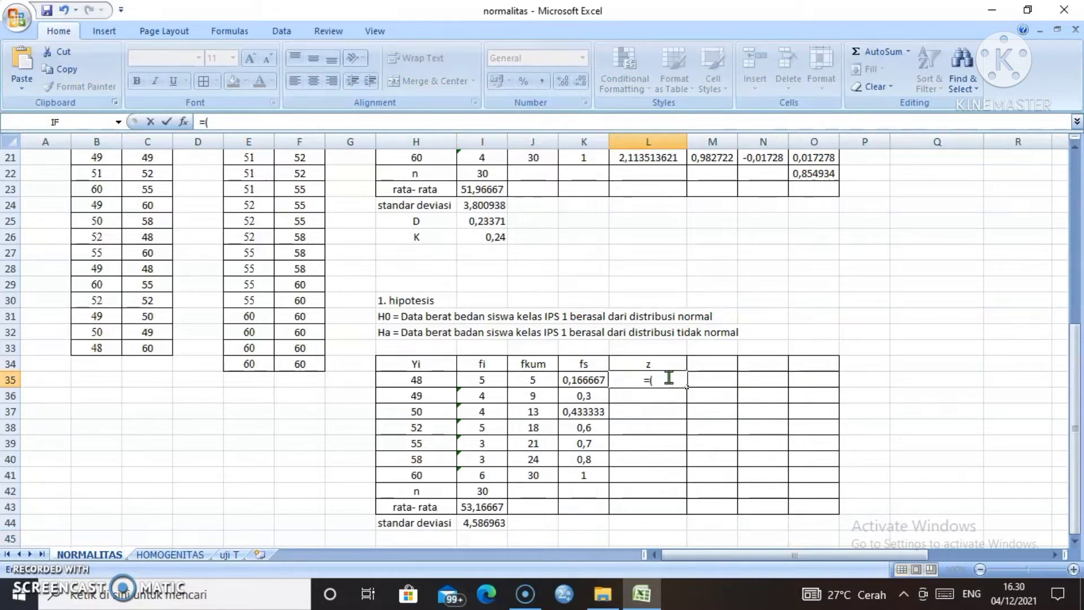
text(()
click(416, 379)
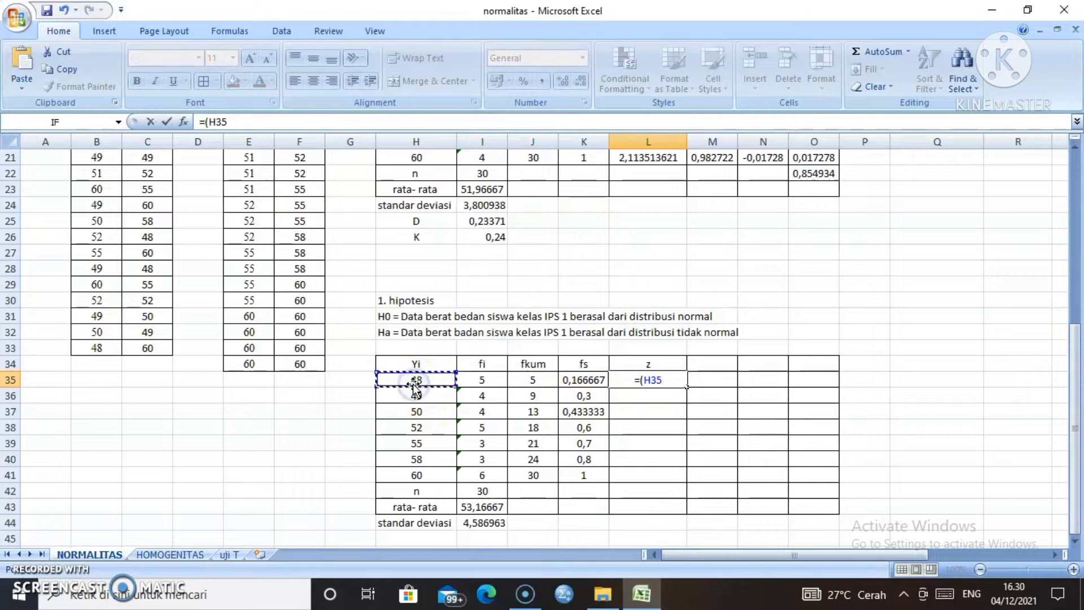
text(-)
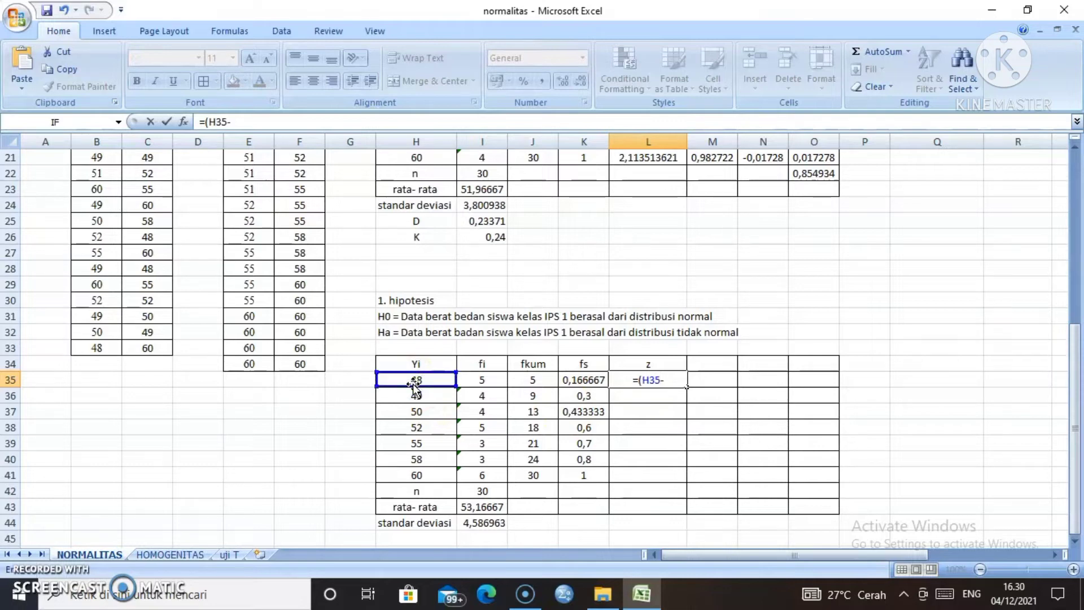
click(483, 508)
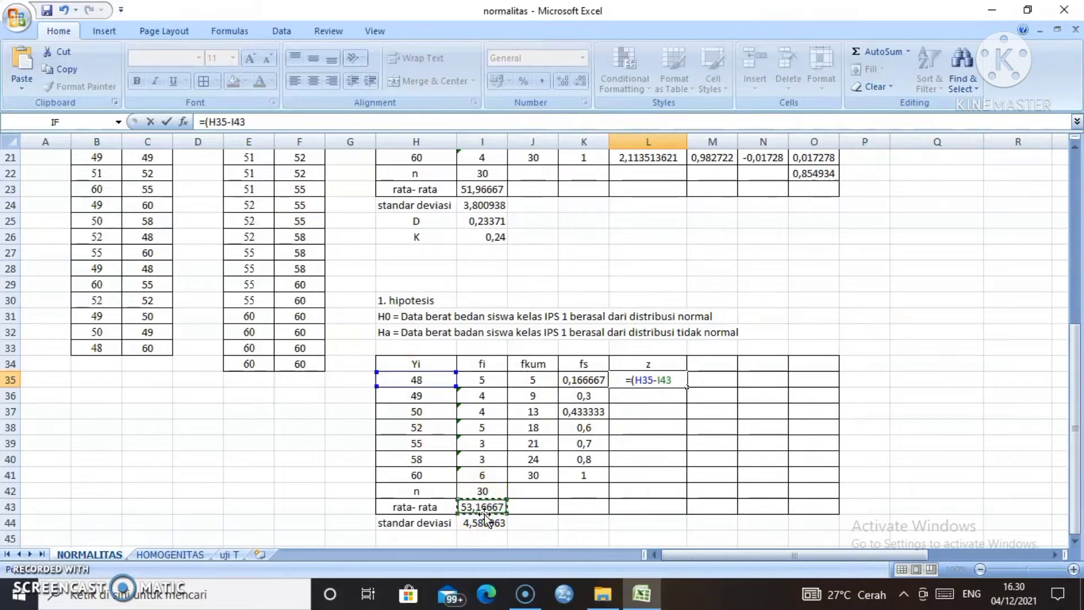
key(F4)
text())
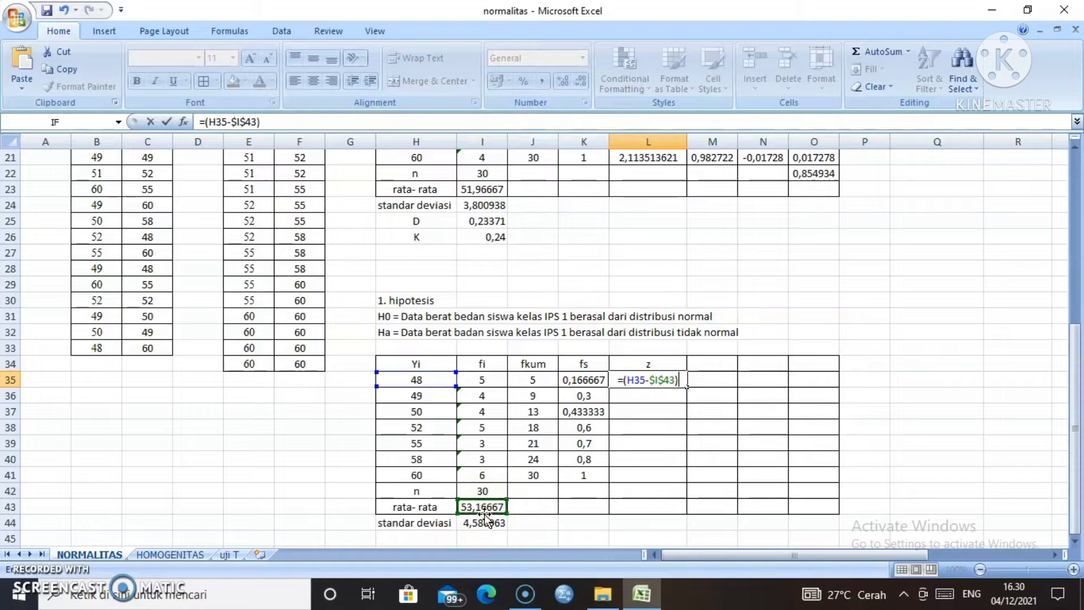
text(/)
click(487, 523)
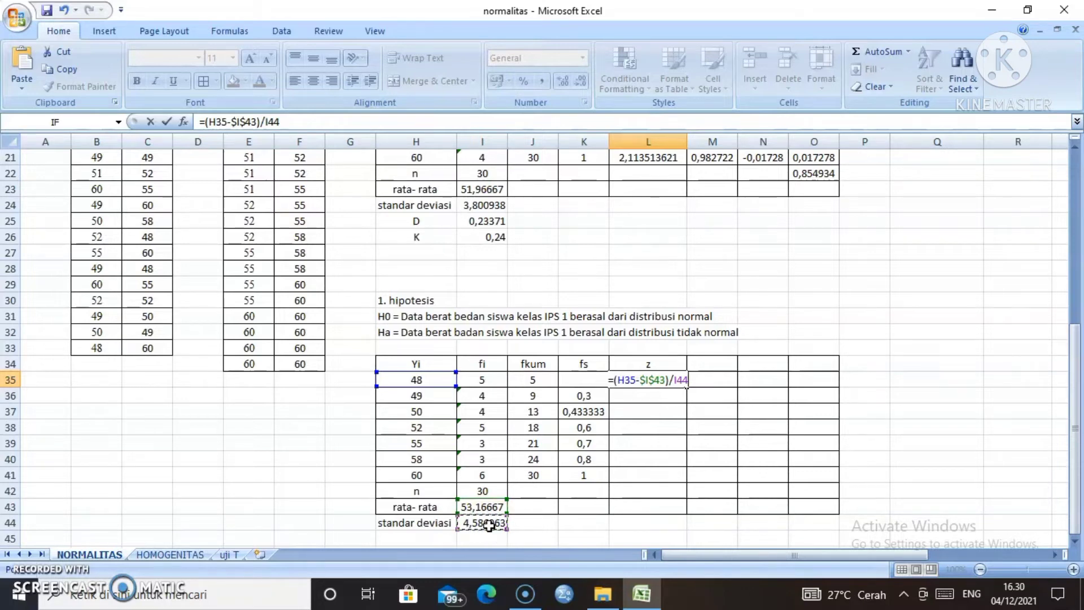
key(F4)
key(Return)
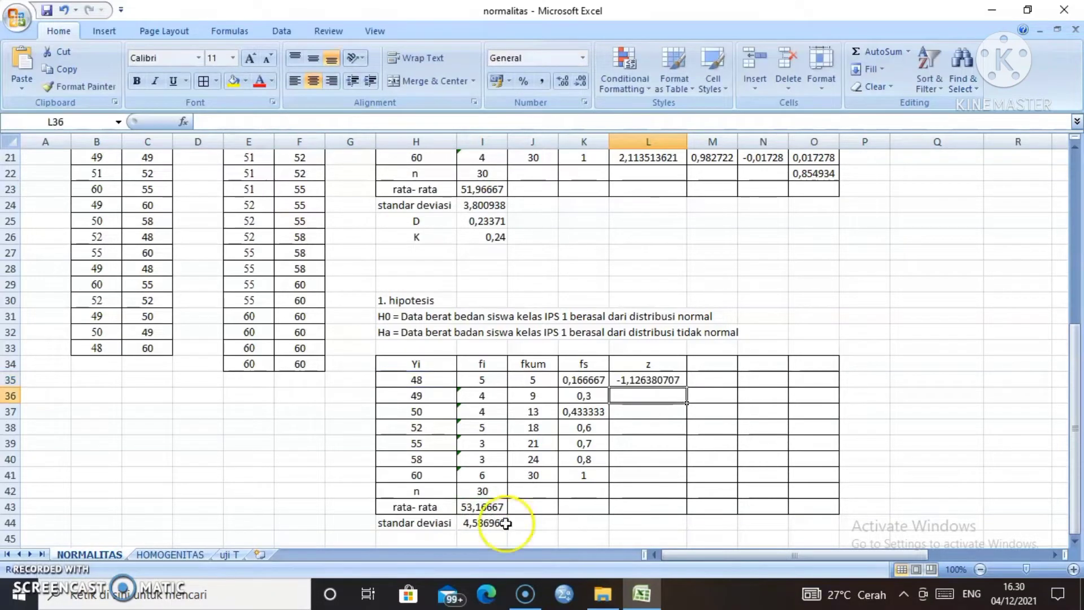
click(670, 376)
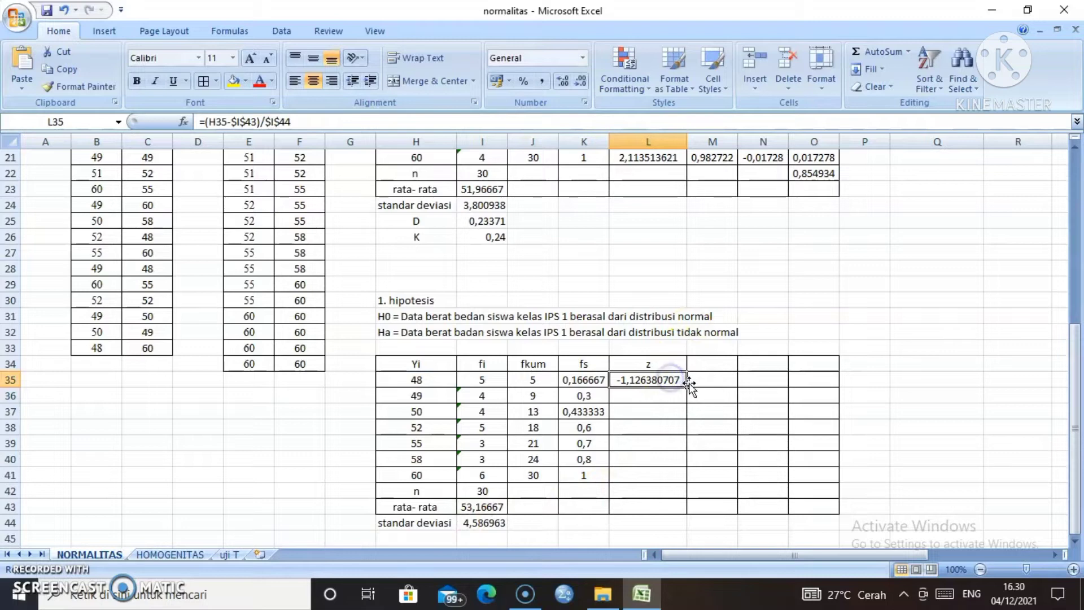
drag(686, 387, 678, 483)
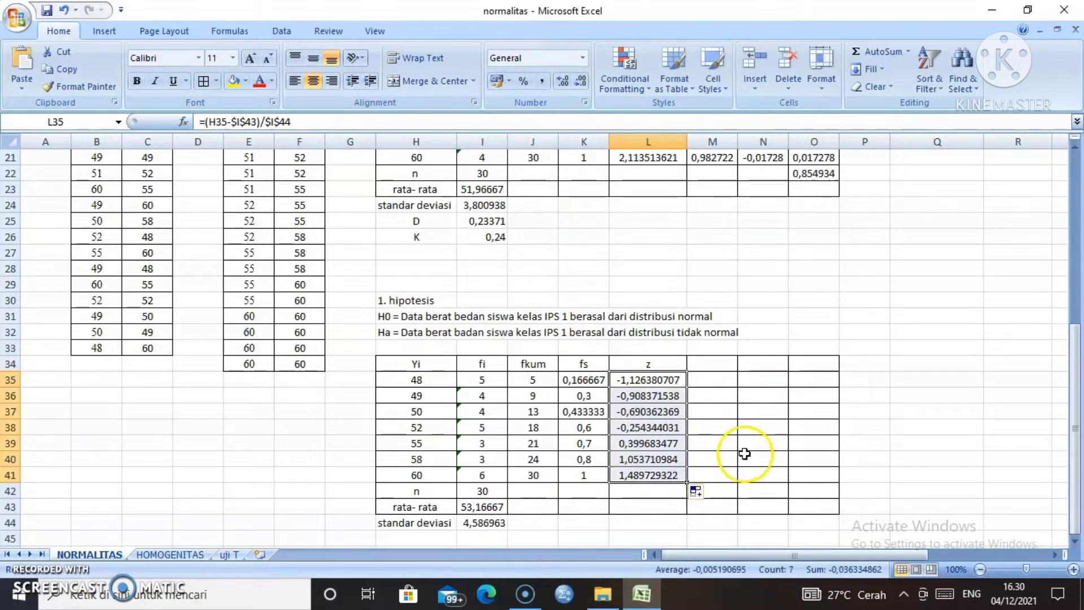
Enter the heading 'ft' in M34, calculate =NORMSDIST(L35) in M35 and fill the formula down to M41
click(716, 367)
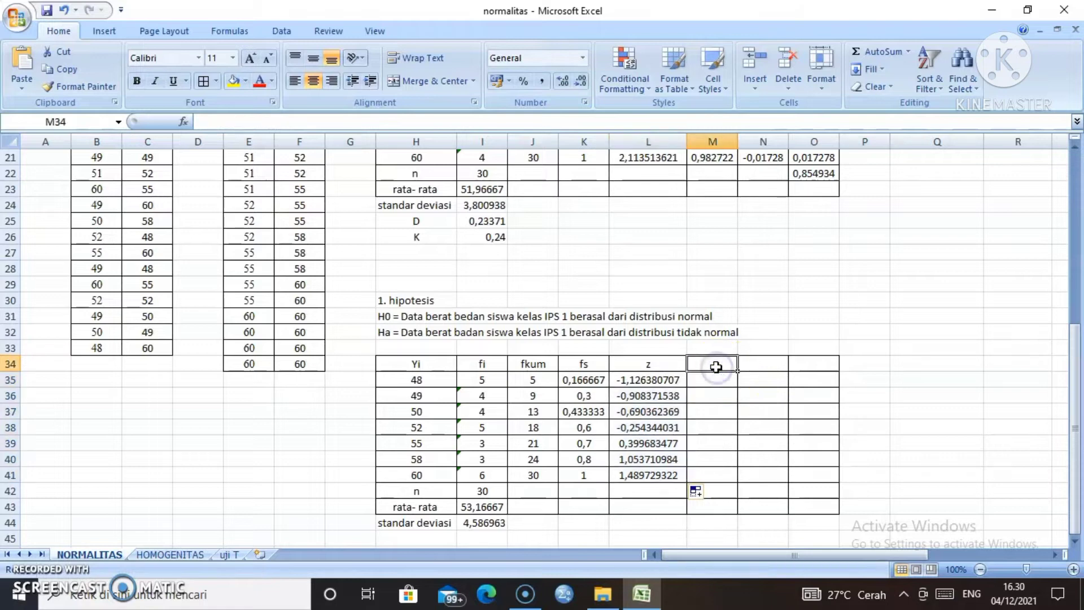
text(ft)
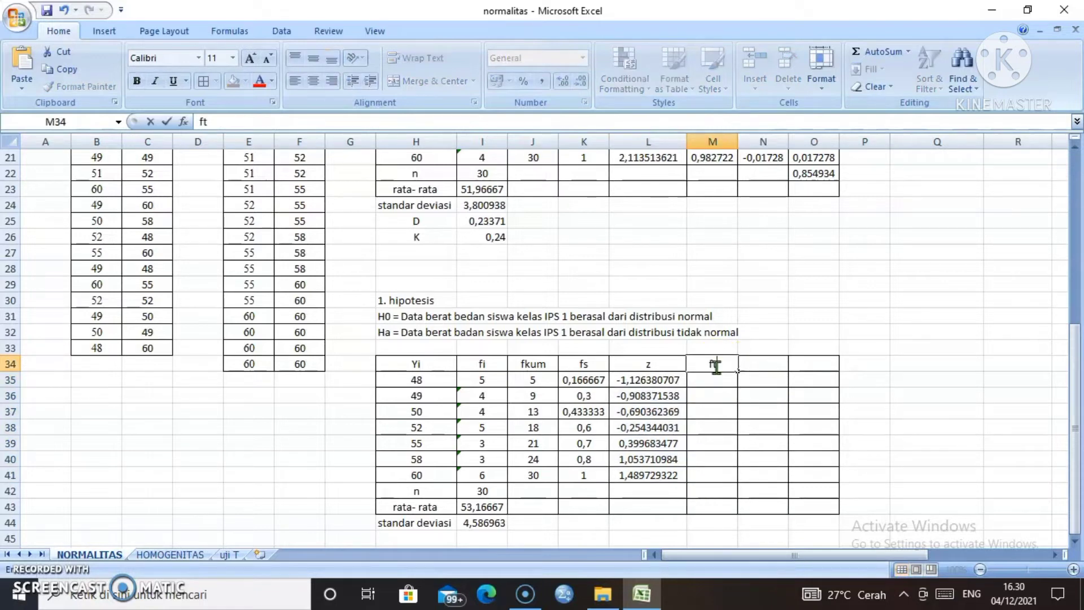
click(715, 377)
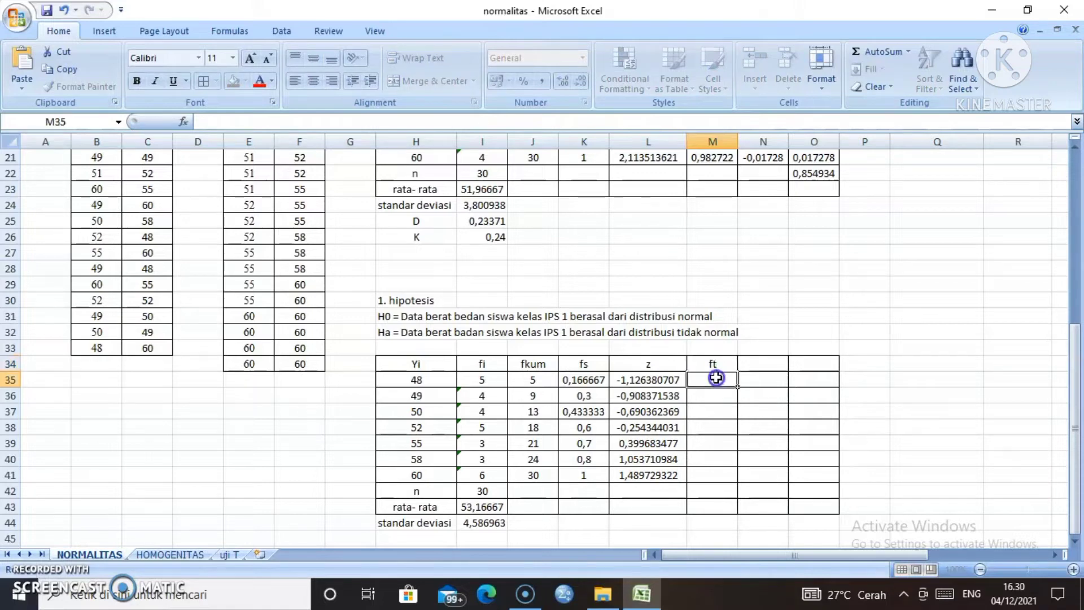
text(=)
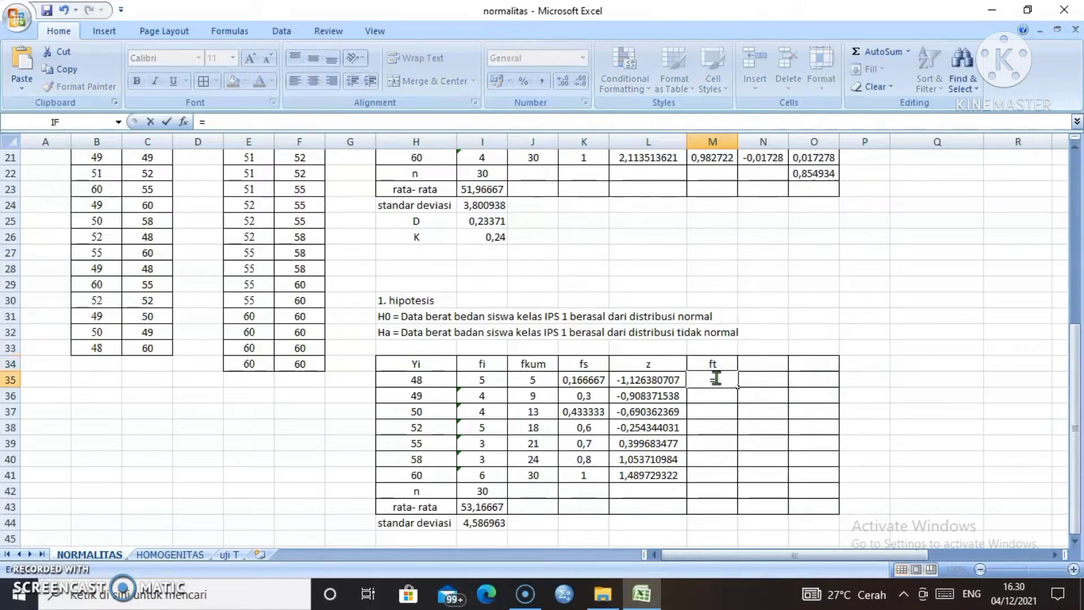
text(nor)
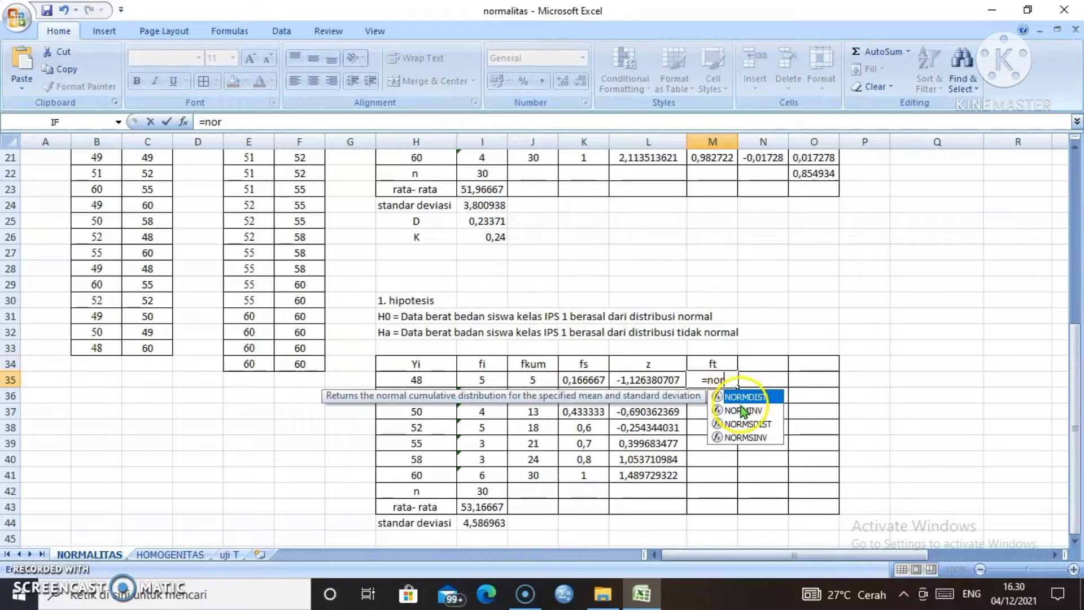
double_click(748, 423)
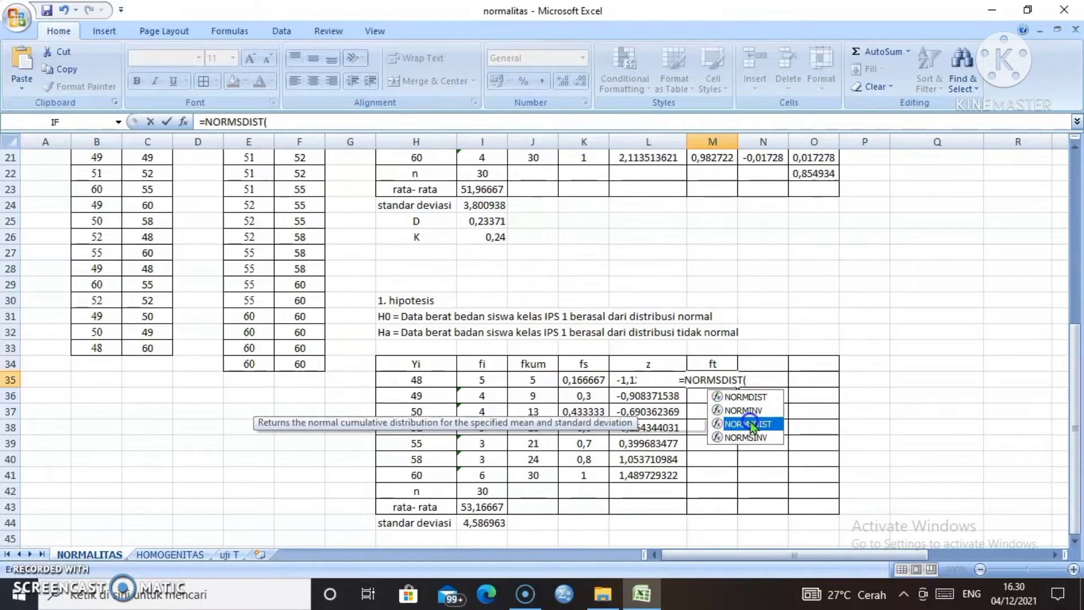
click(617, 378)
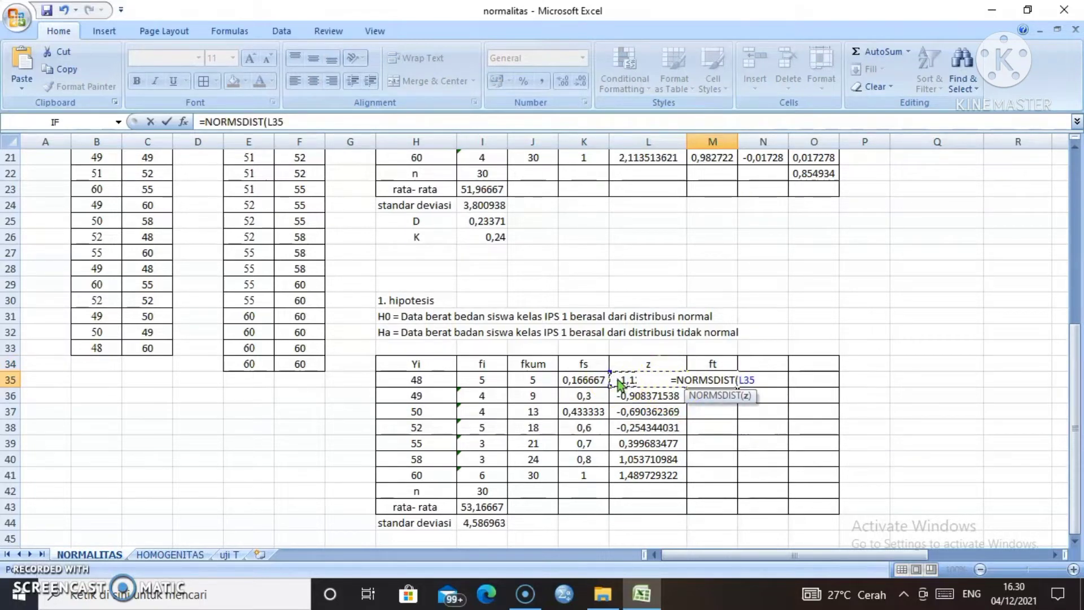
key(Return)
click(710, 381)
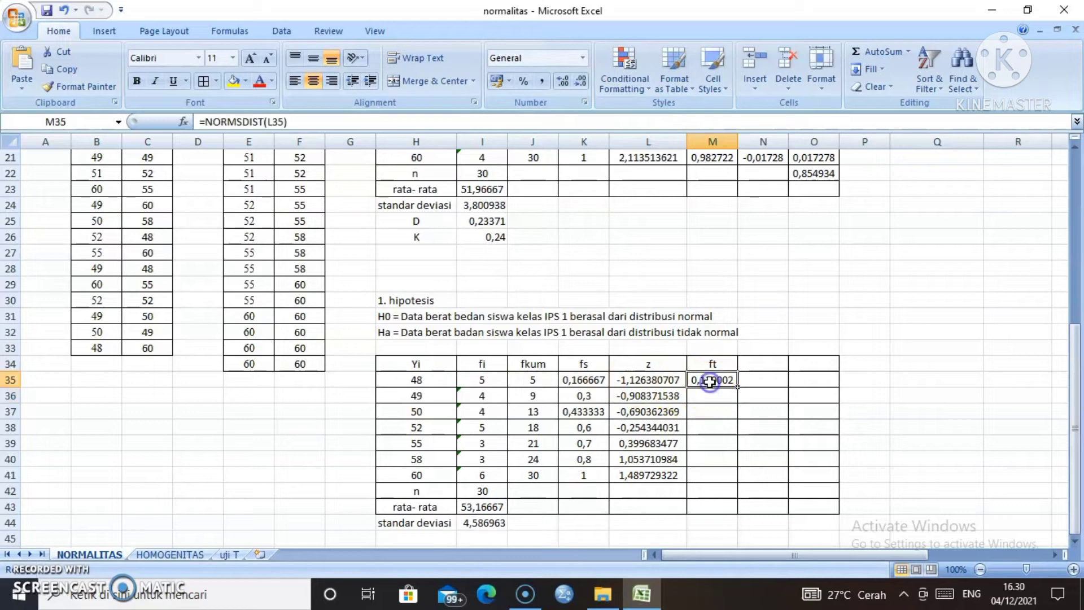
drag(734, 384, 744, 475)
Enter the heading 'ft-fs' in N34, calculate =M35-K35 in N35 and fill the formula down to N41
click(769, 361)
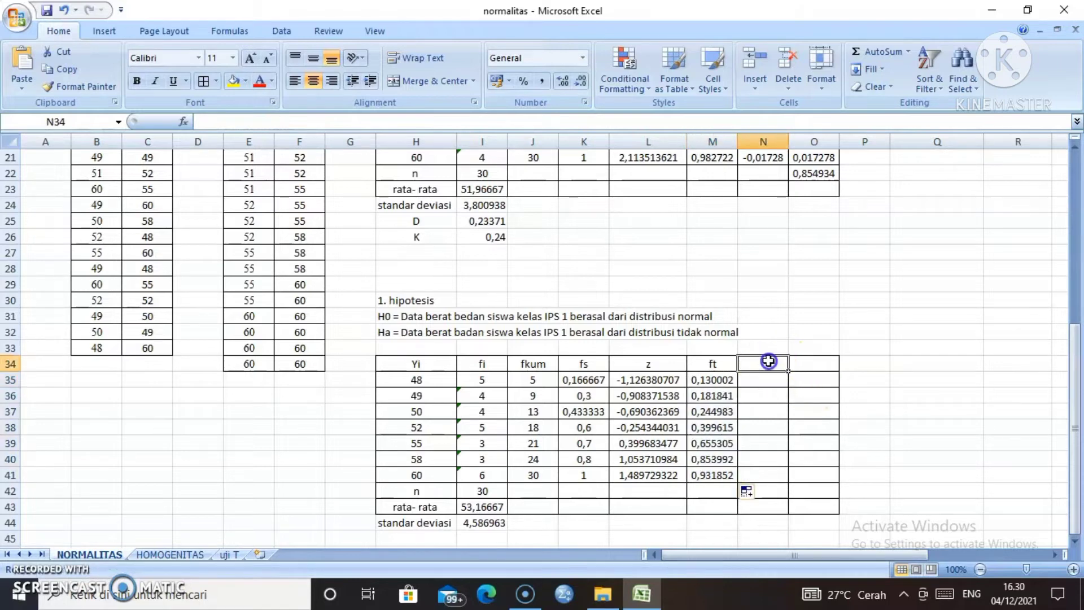
text(f)
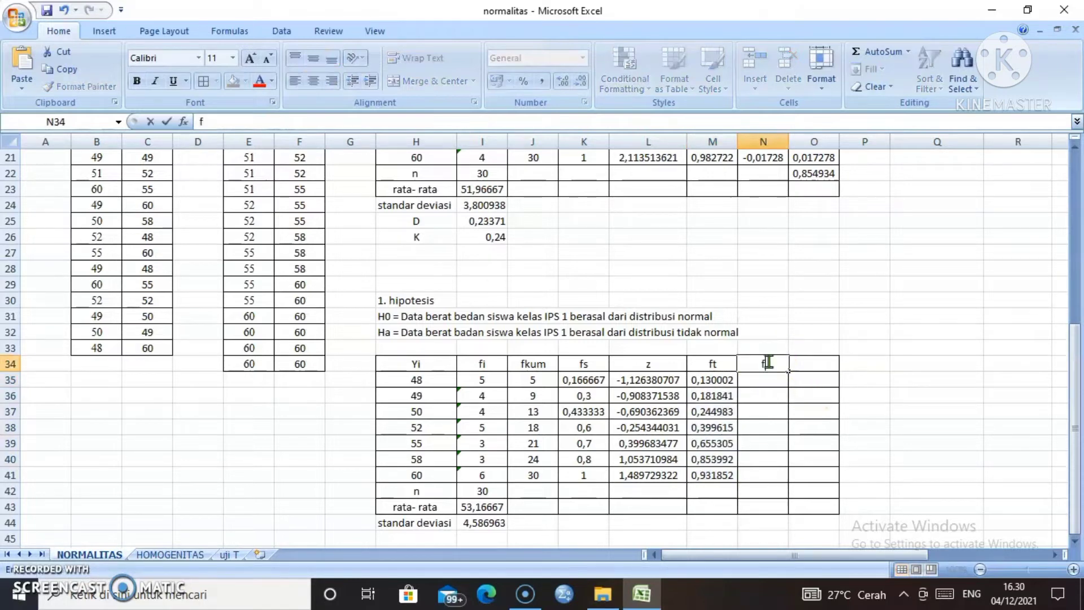
text(t-fs)
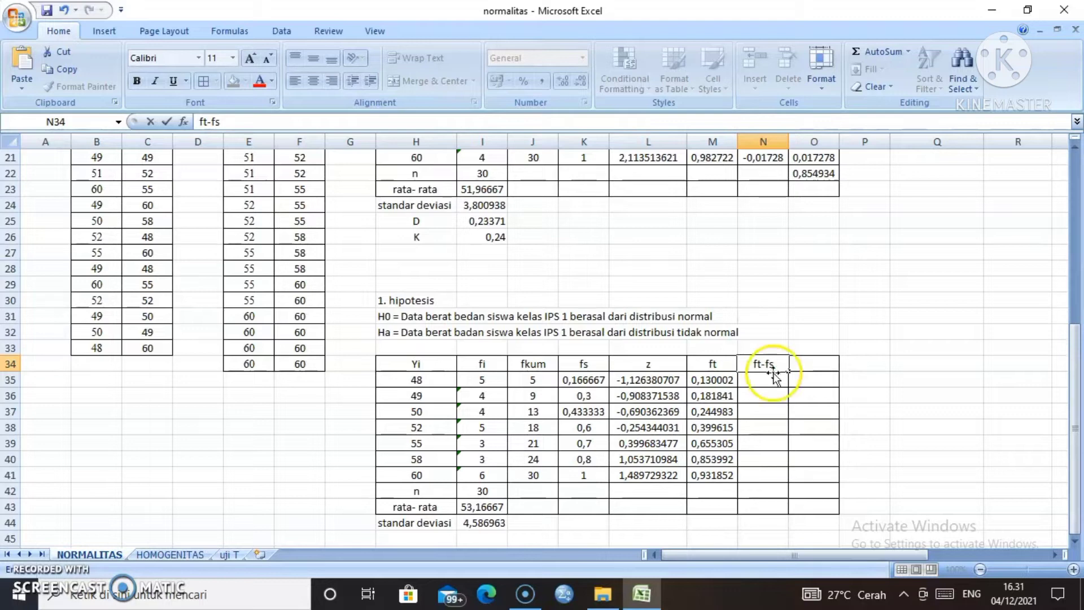
click(770, 382)
text(=)
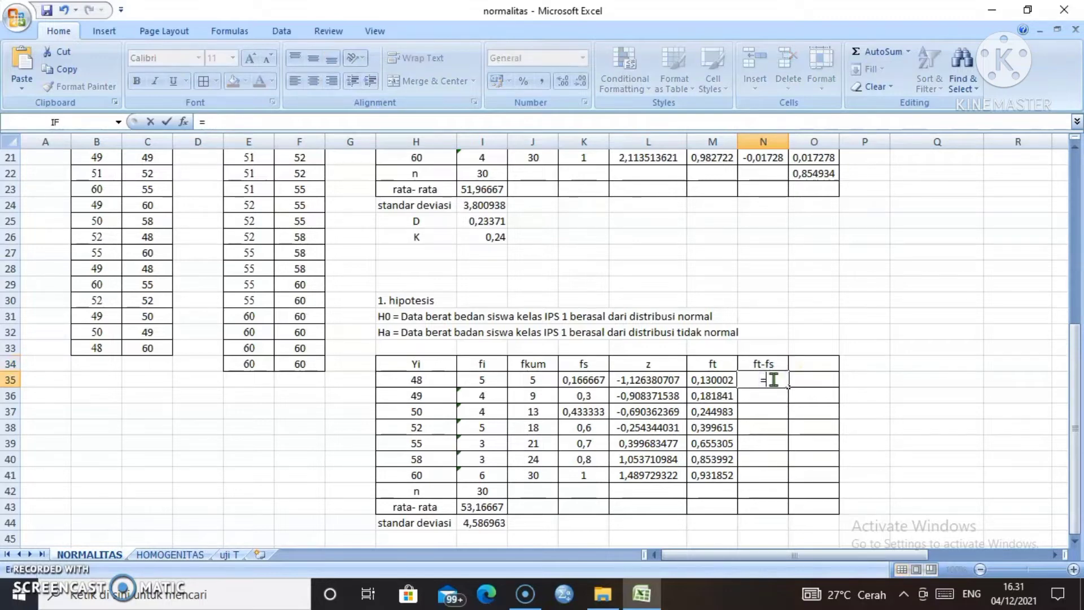
click(718, 379)
text(-)
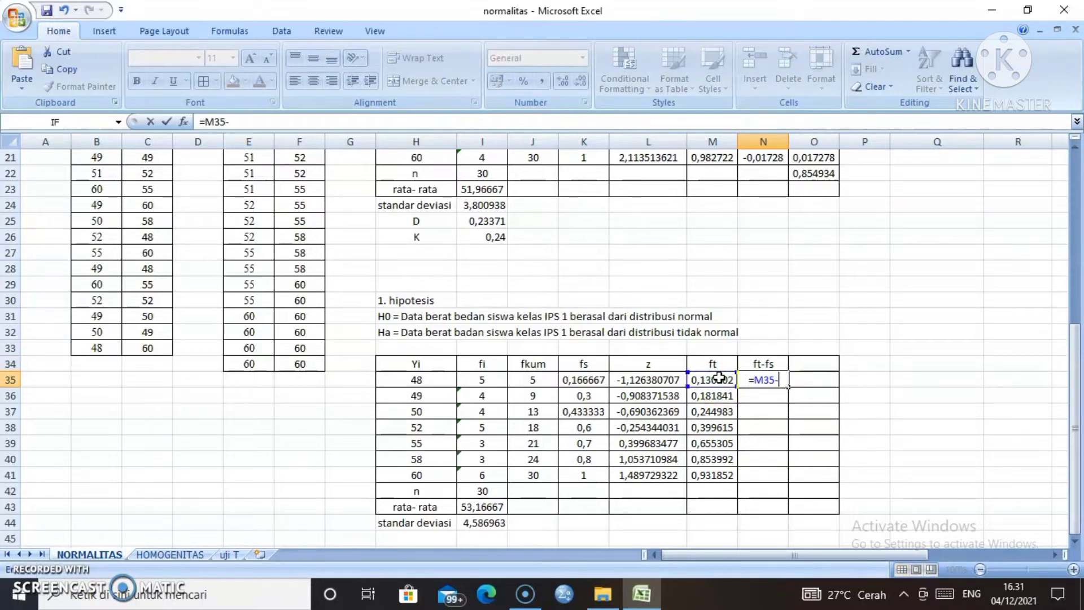
click(604, 379)
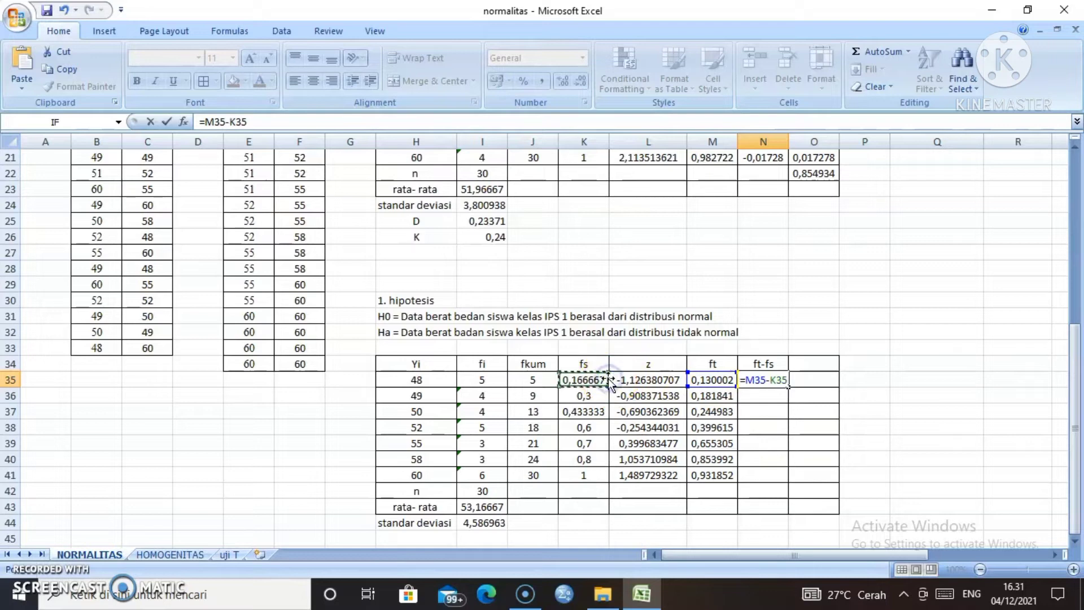
key(Return)
click(753, 379)
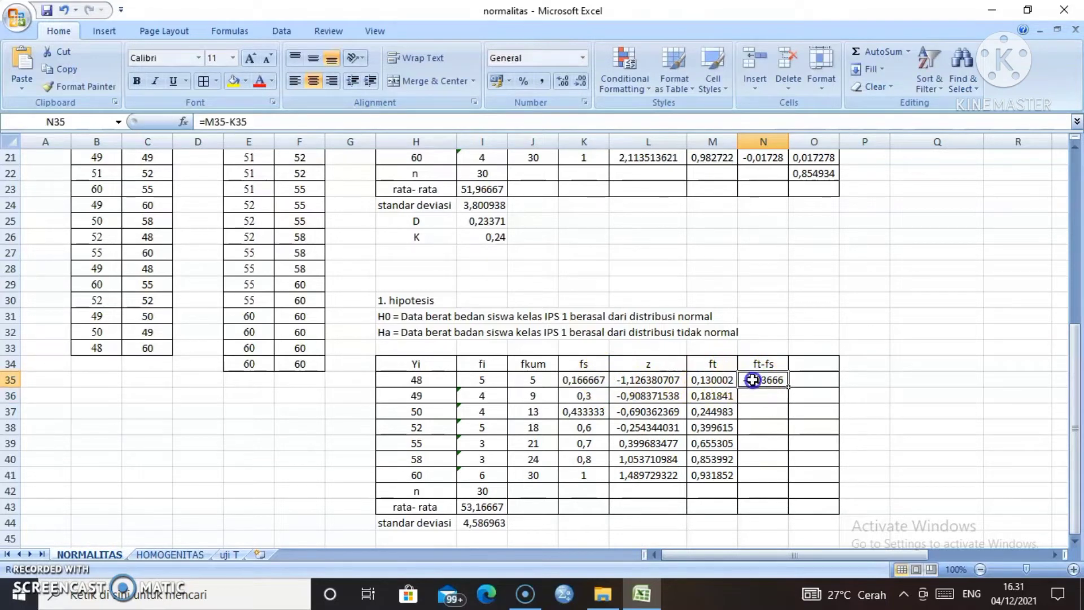
drag(788, 387, 789, 475)
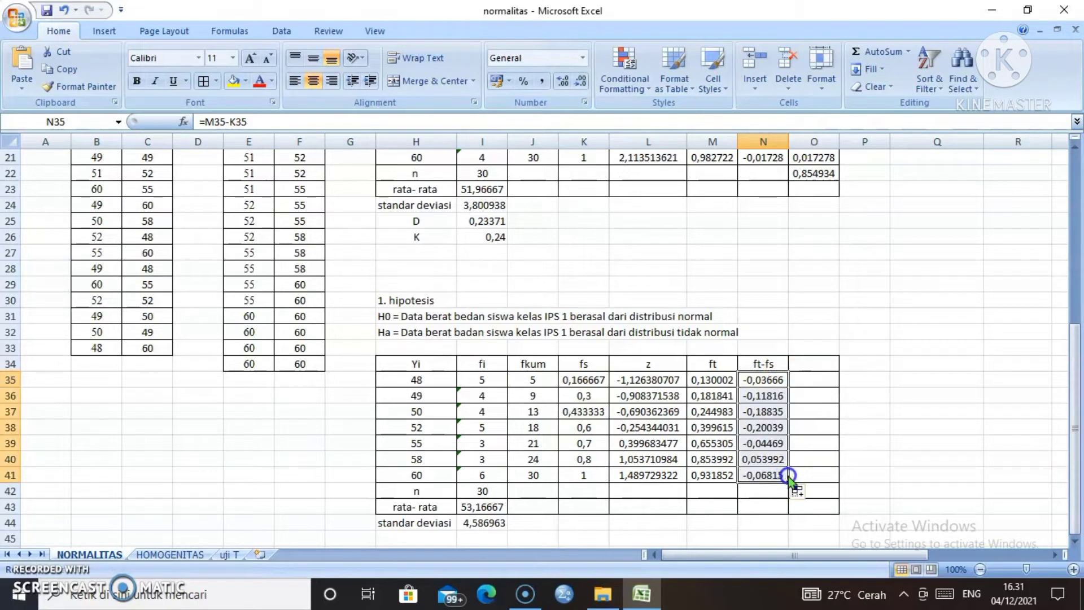
Enter the heading '|ft-fs|' in O34, inserting the vertical bar symbol before and after the text
click(815, 363)
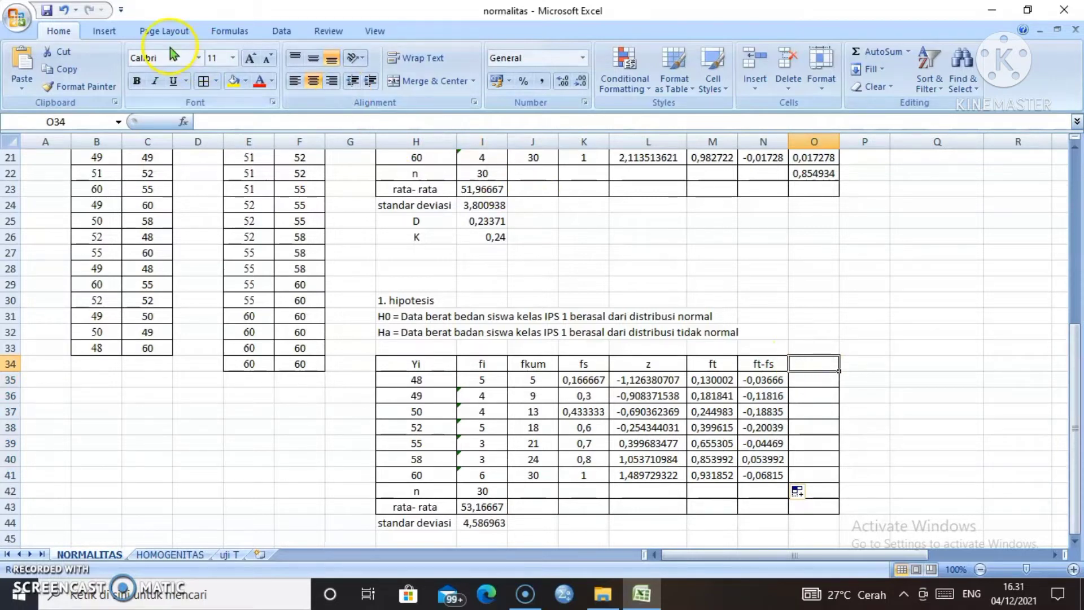
click(105, 32)
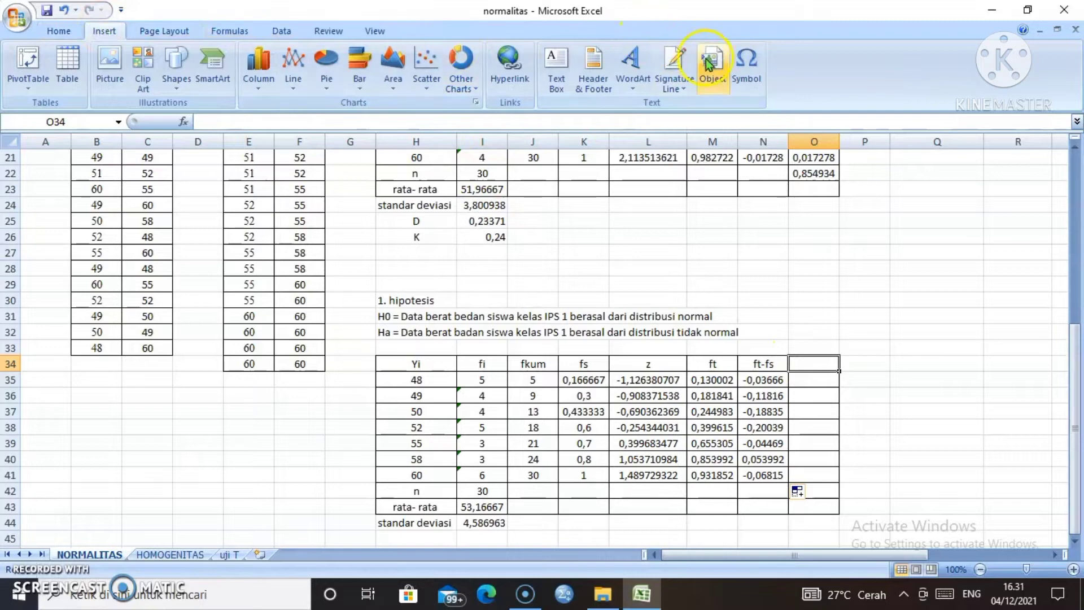
click(744, 66)
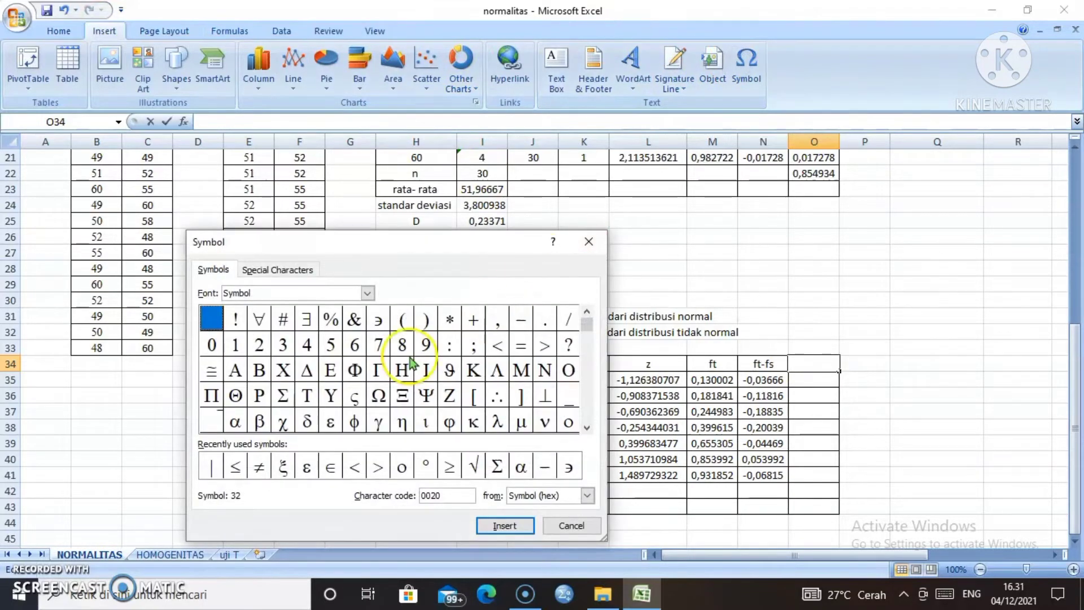
click(211, 466)
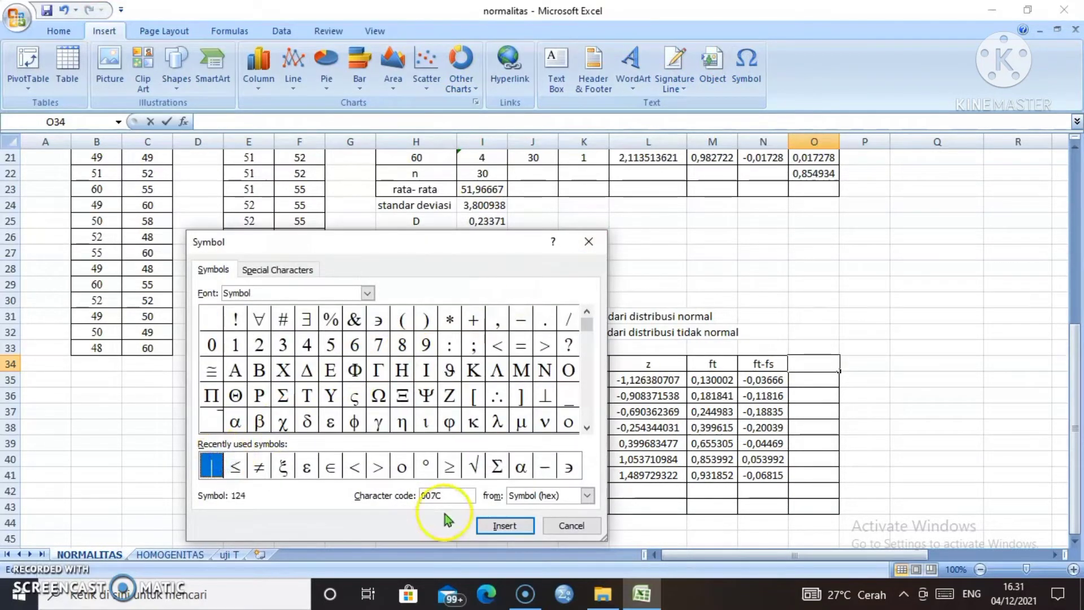
click(511, 529)
click(587, 525)
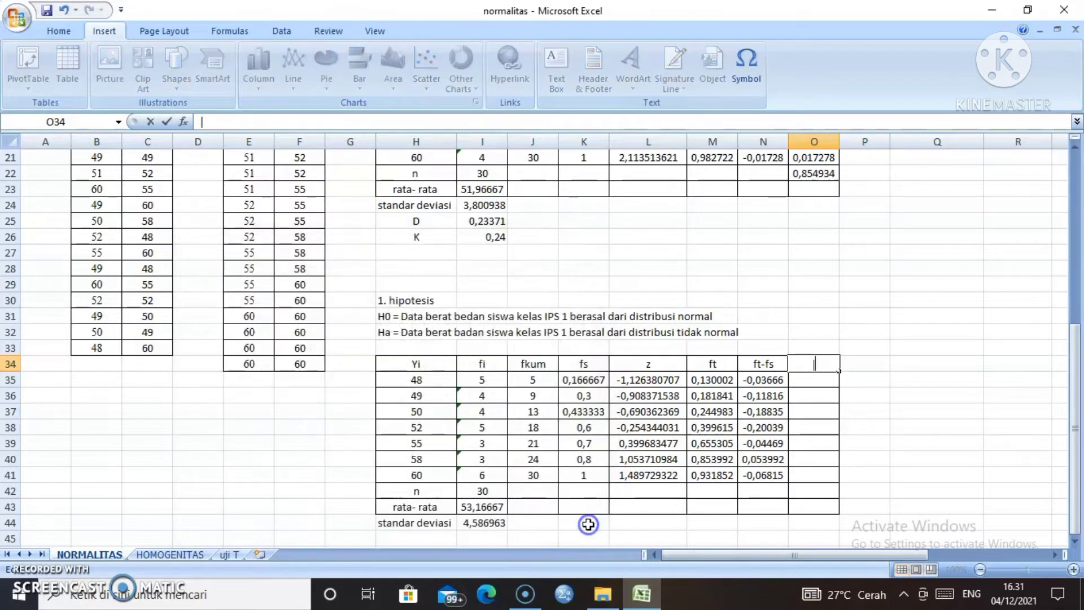
text(ft-fs)
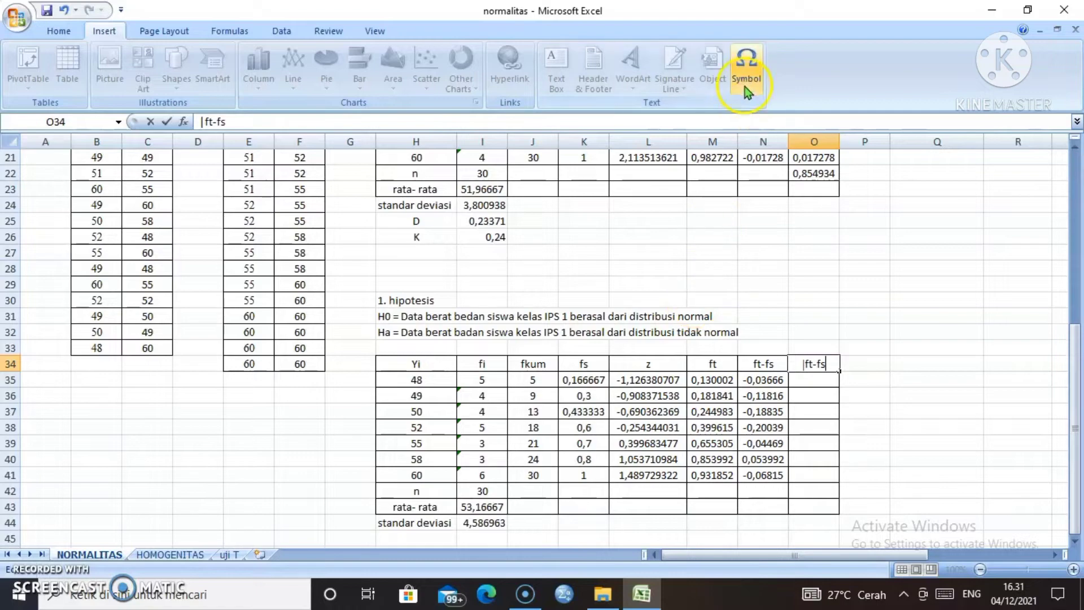
click(745, 65)
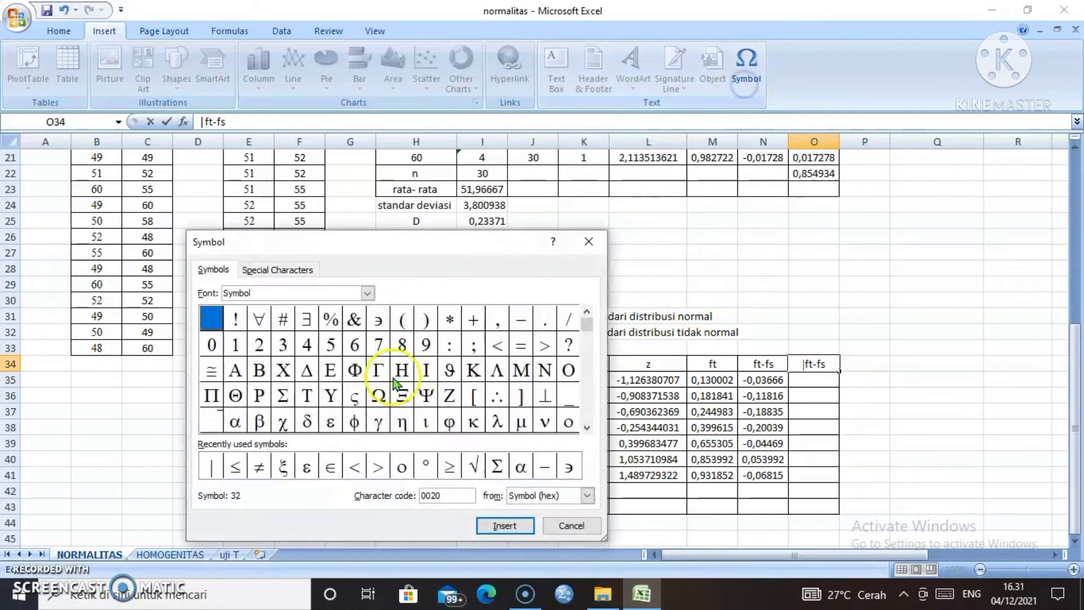
click(211, 466)
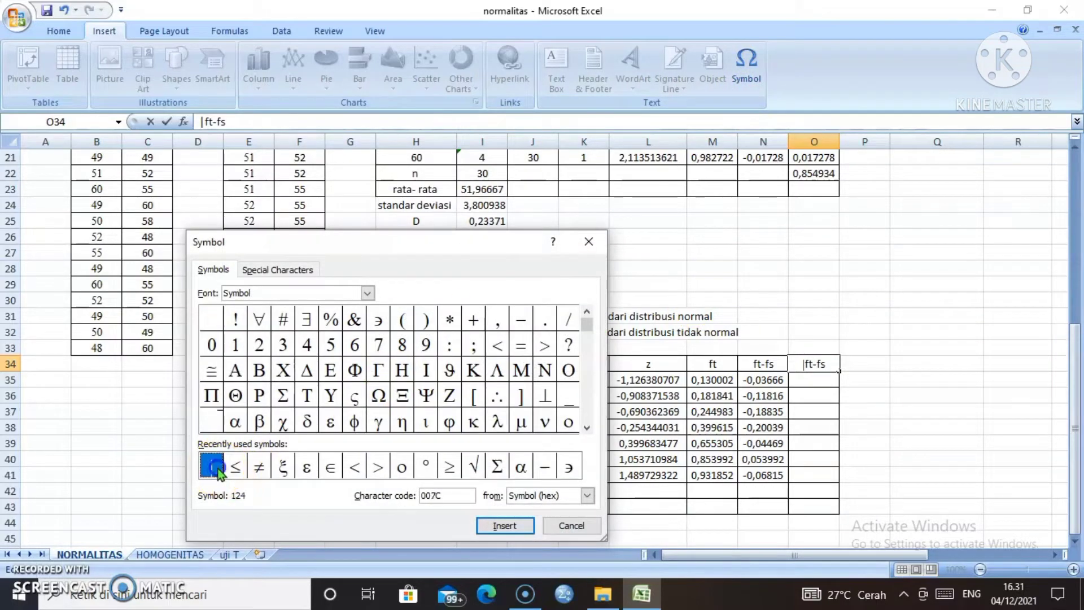
click(503, 526)
click(558, 525)
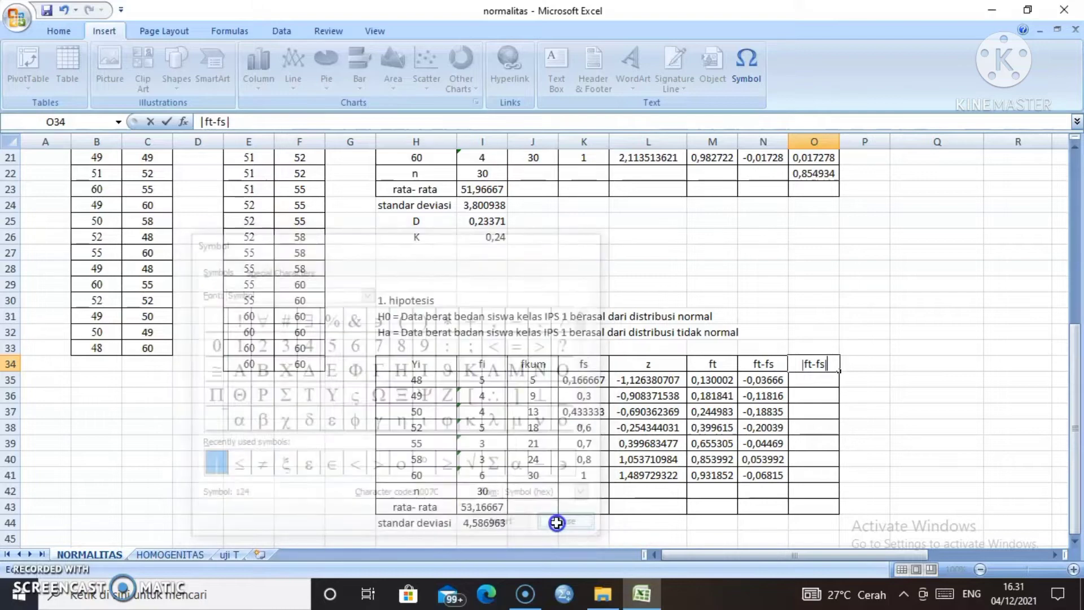
Calculate the absolute difference in O35 with =ABS(N35) and fill the formula down to O41
click(814, 382)
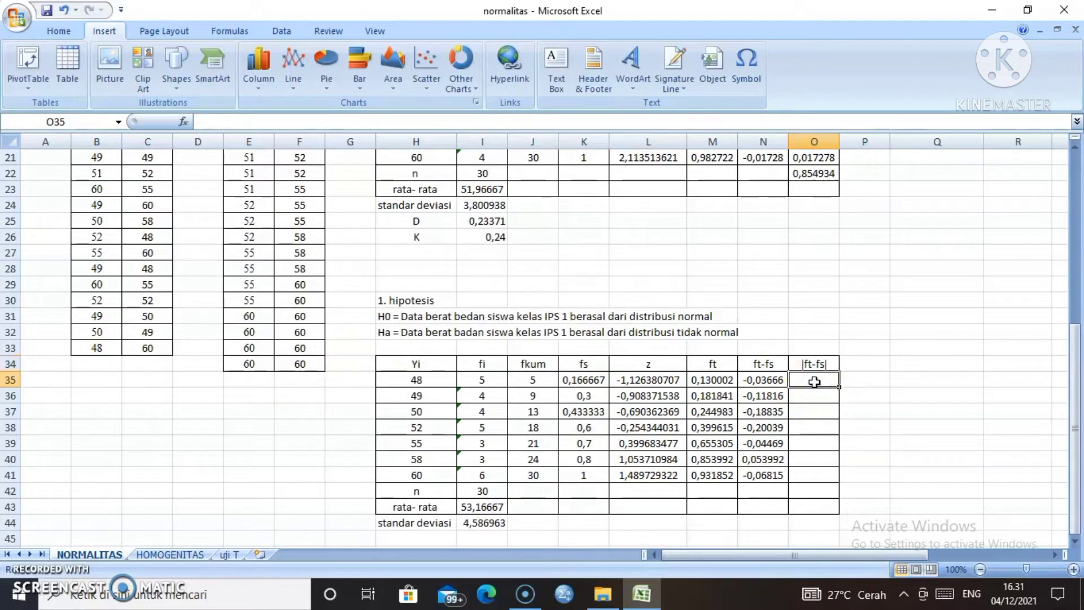
text(=)
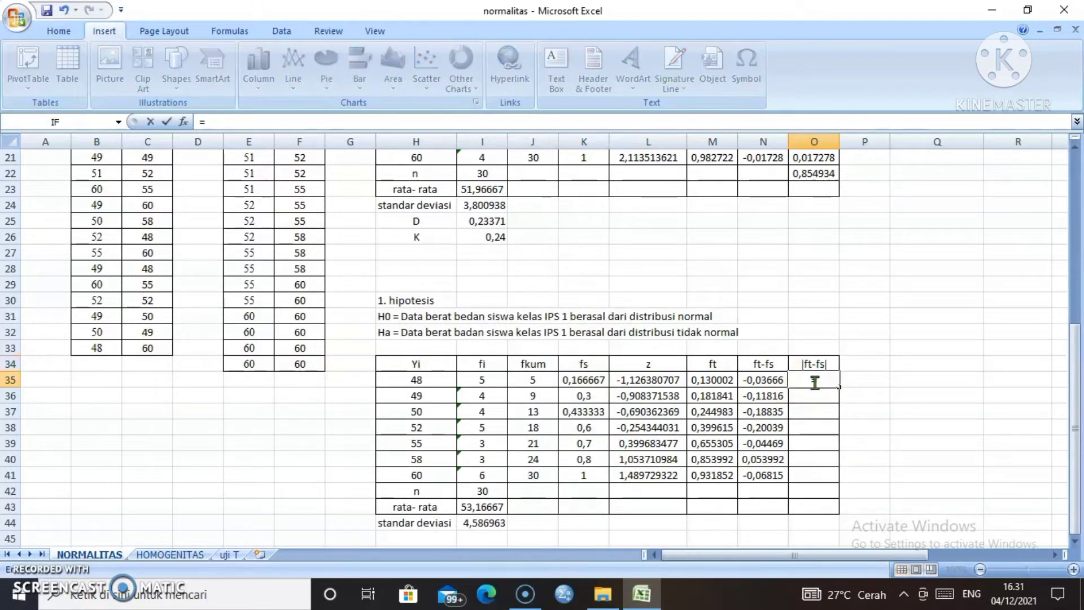
text(ab)
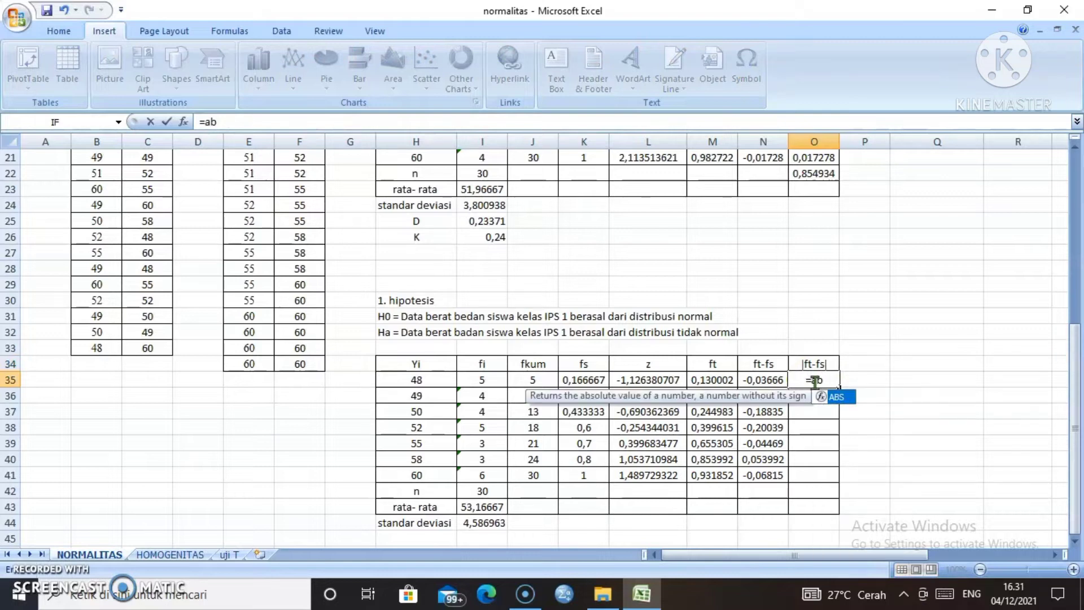
double_click(850, 397)
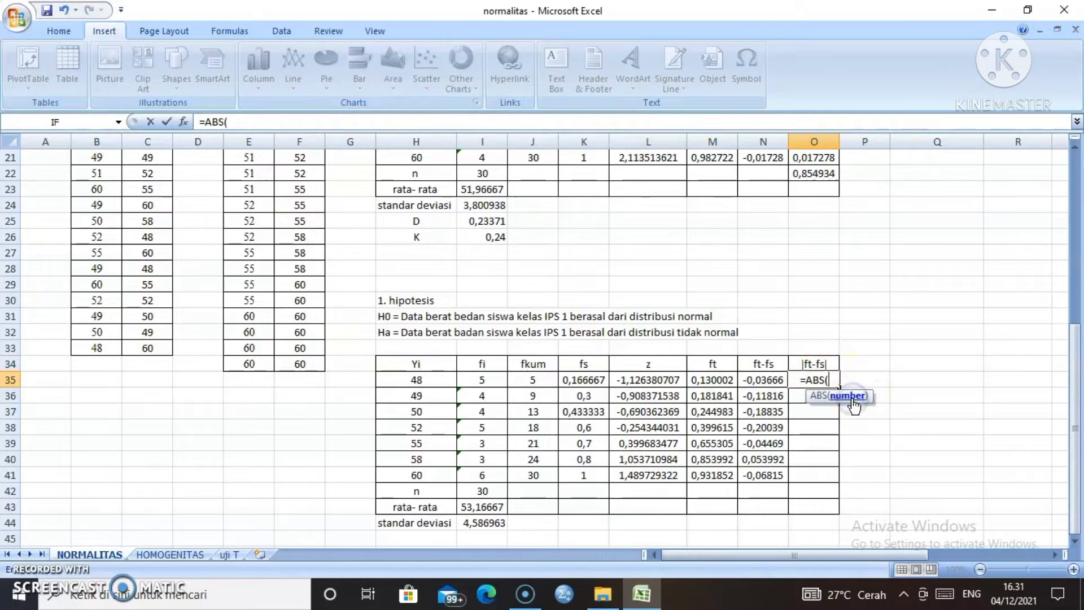
click(766, 377)
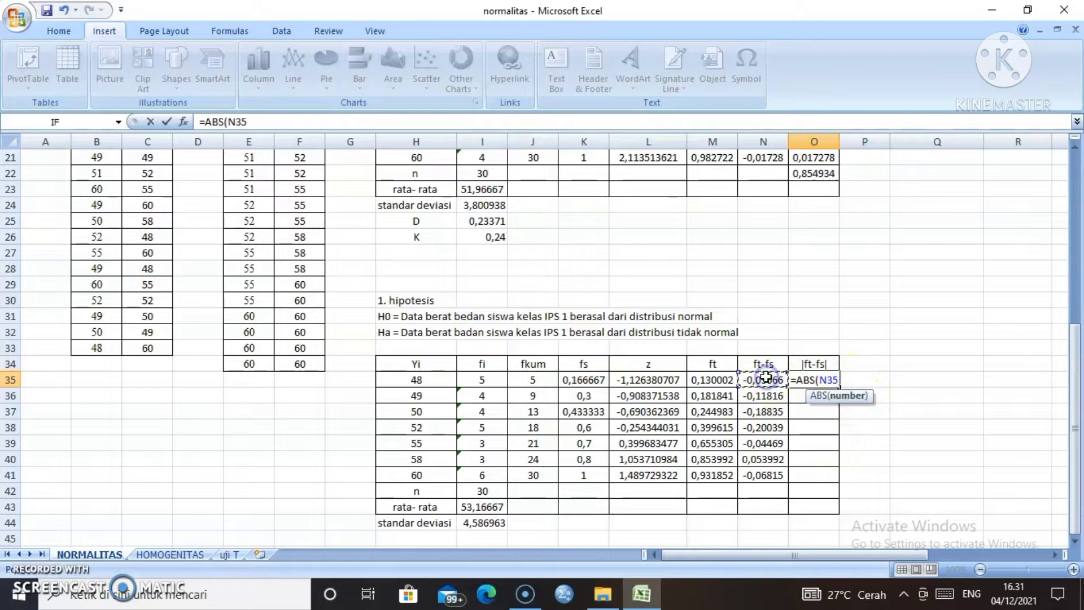
key(Return)
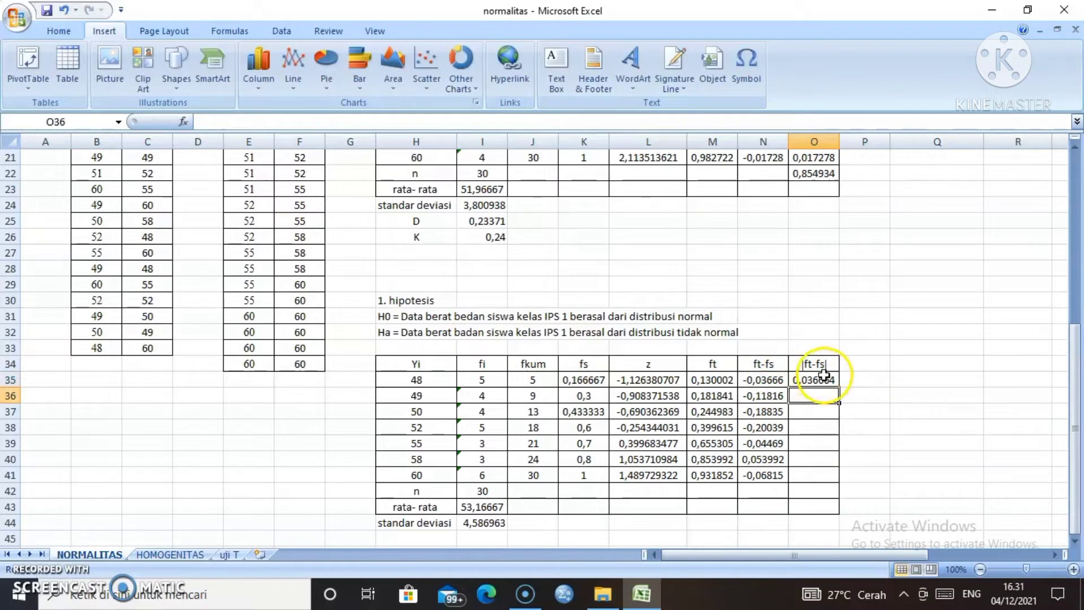
click(823, 377)
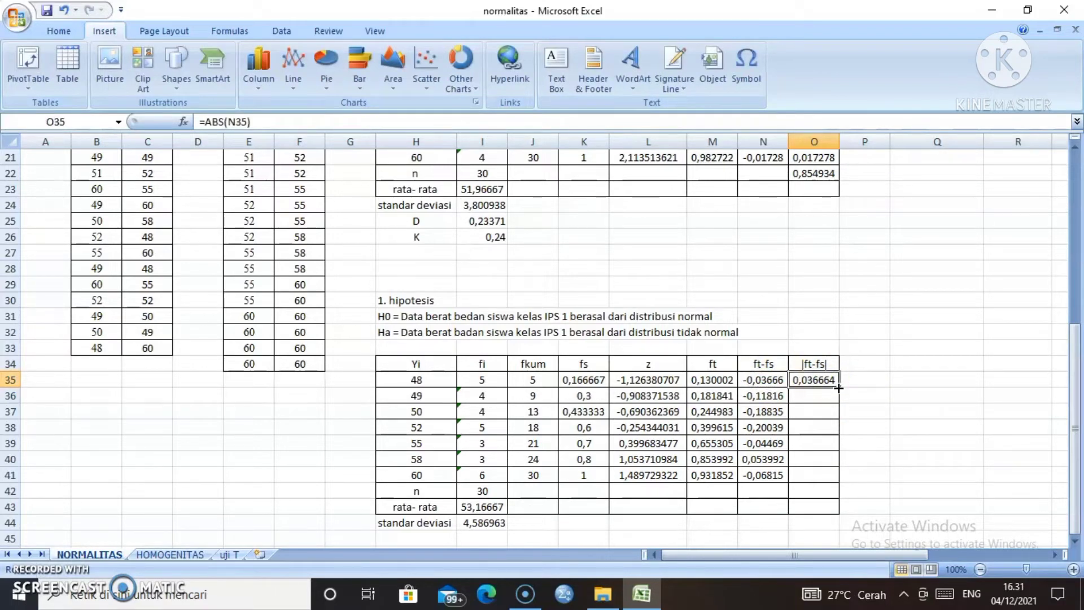
drag(839, 388, 838, 475)
click(895, 489)
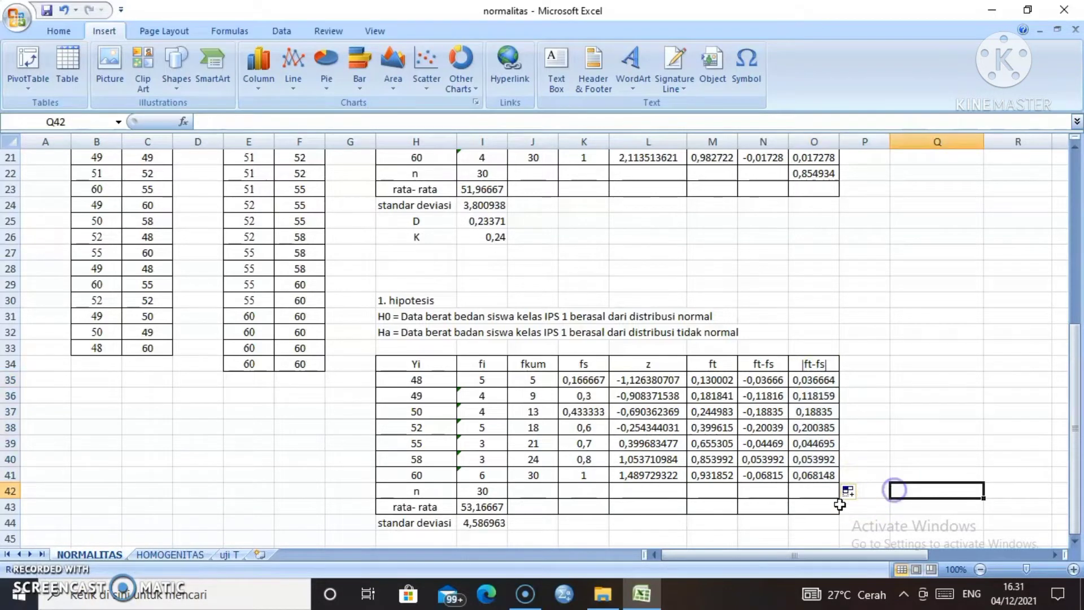
Total the |ft-fs| values of the lower table, O35 to O41, with a SUM formula in cell O42
click(812, 491)
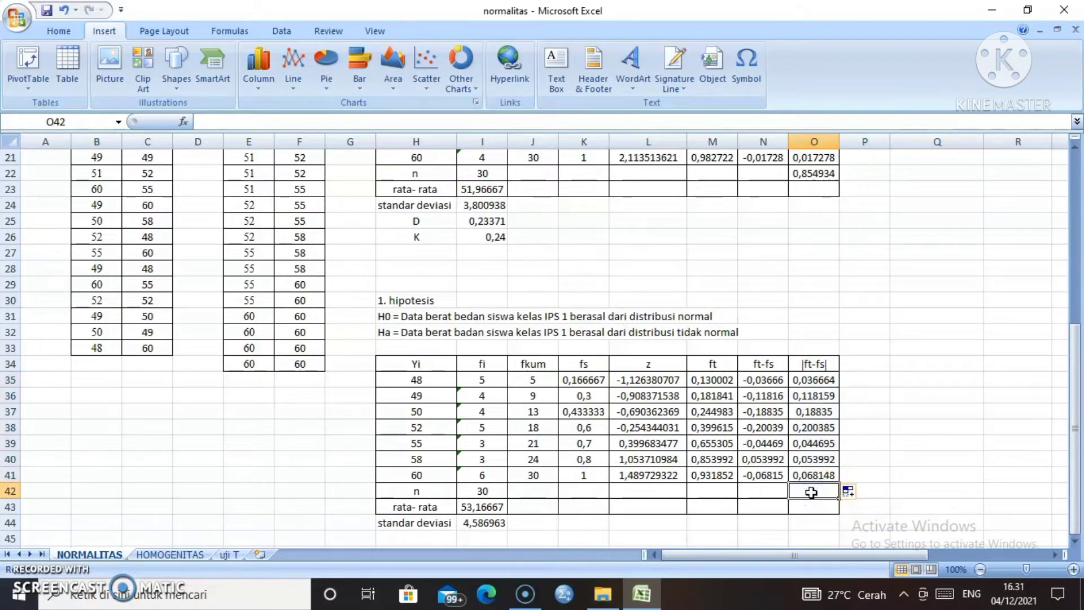
text(=)
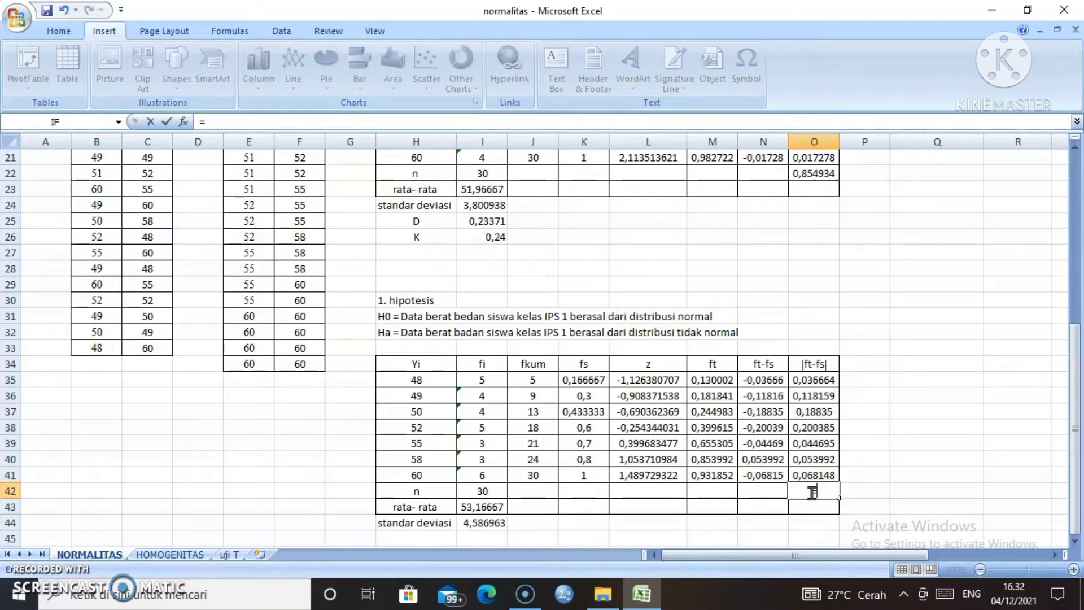
text(sum)
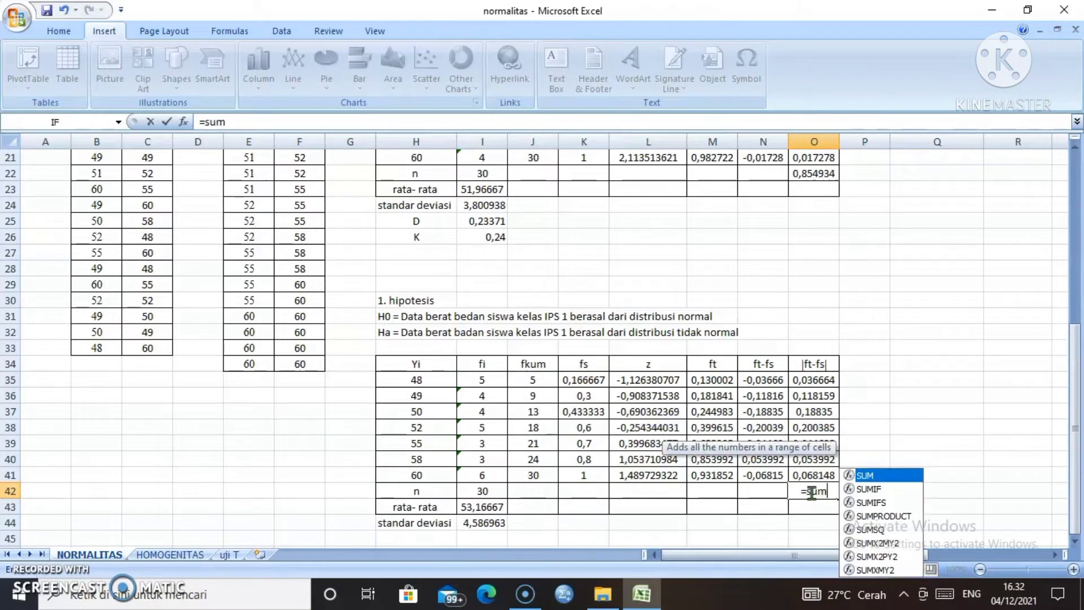
double_click(864, 478)
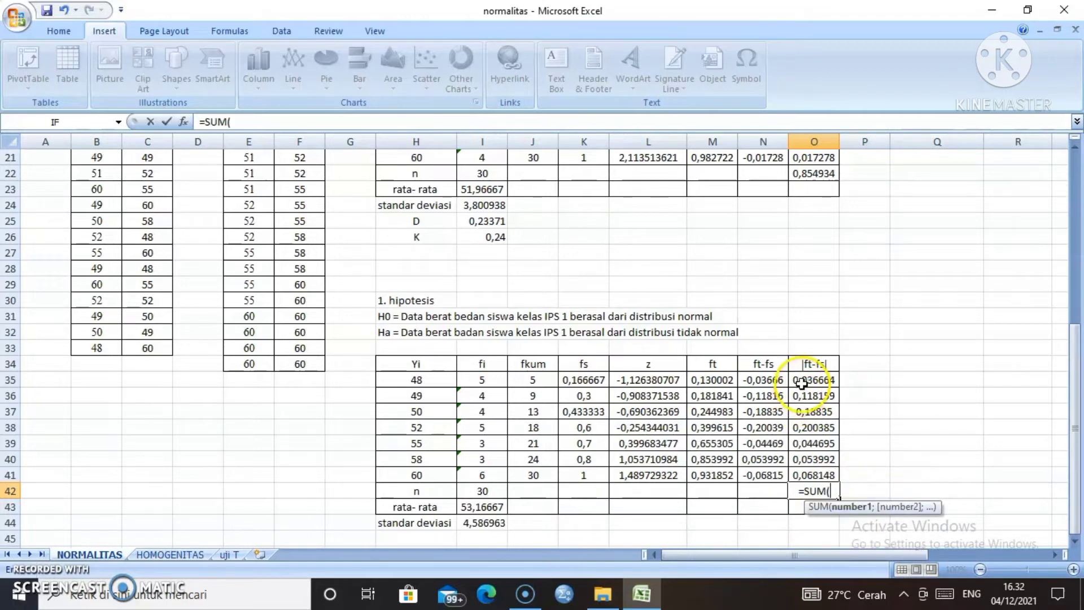
drag(806, 379, 811, 469)
key(Return)
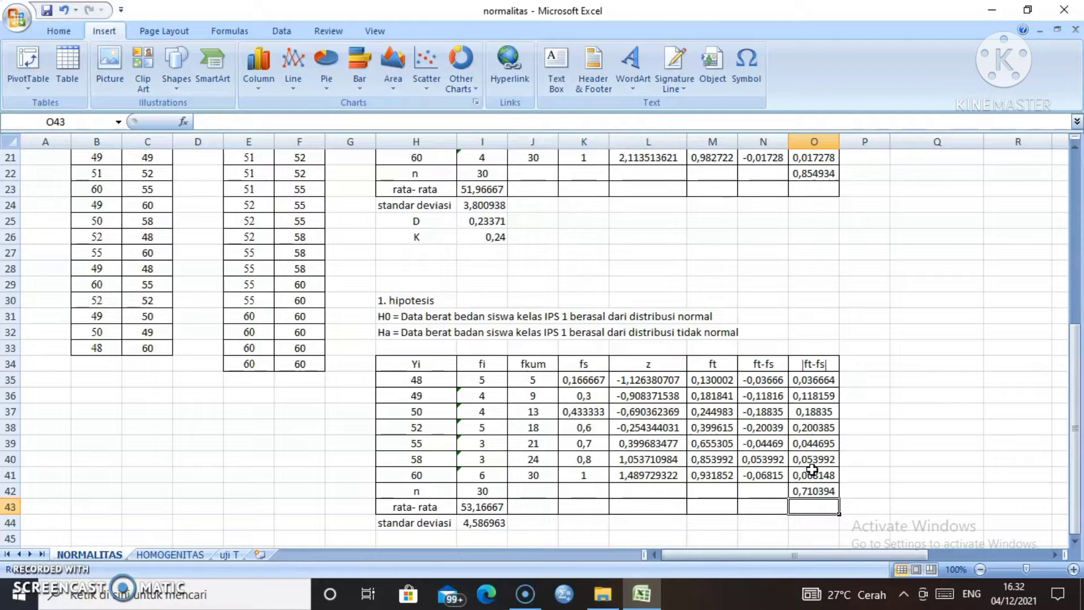
click(819, 511)
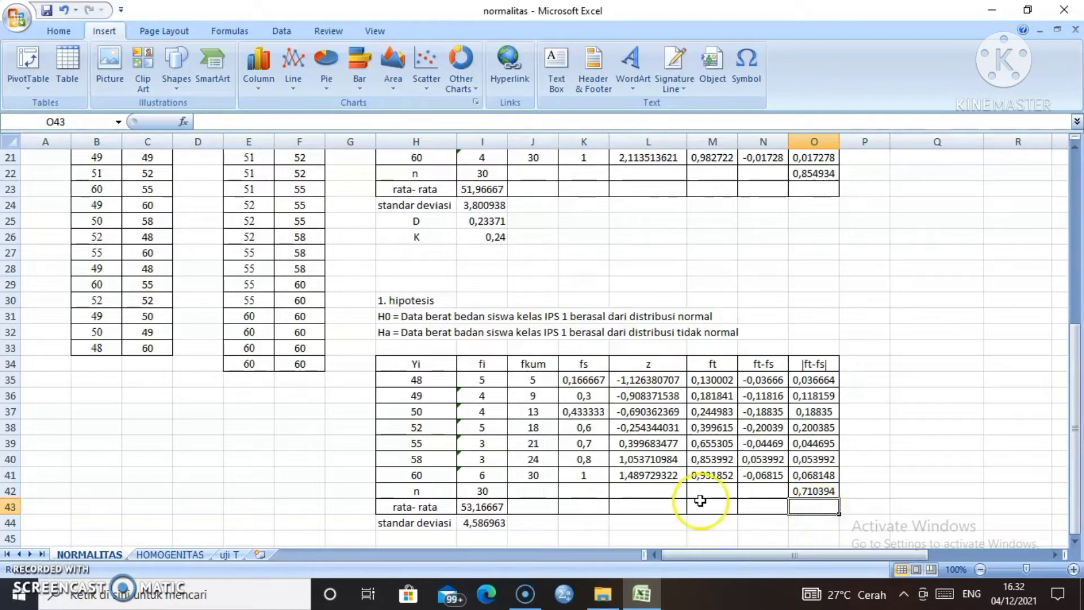
Label cell H45 as D and calculate the maximum of the |ft-fs| values O35:O41 with MAX in I45
click(433, 535)
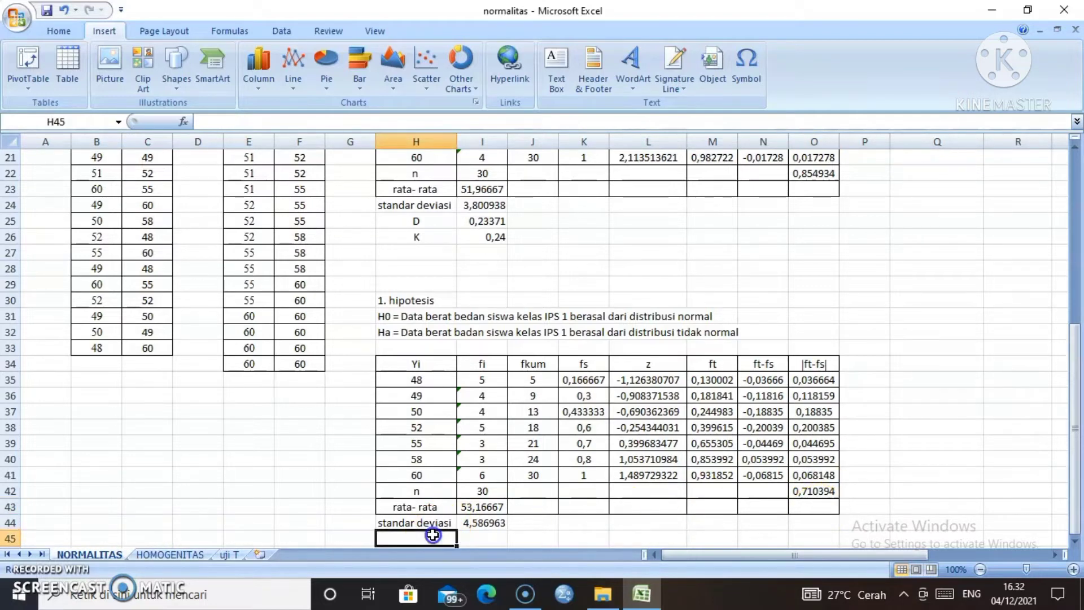
key(Return)
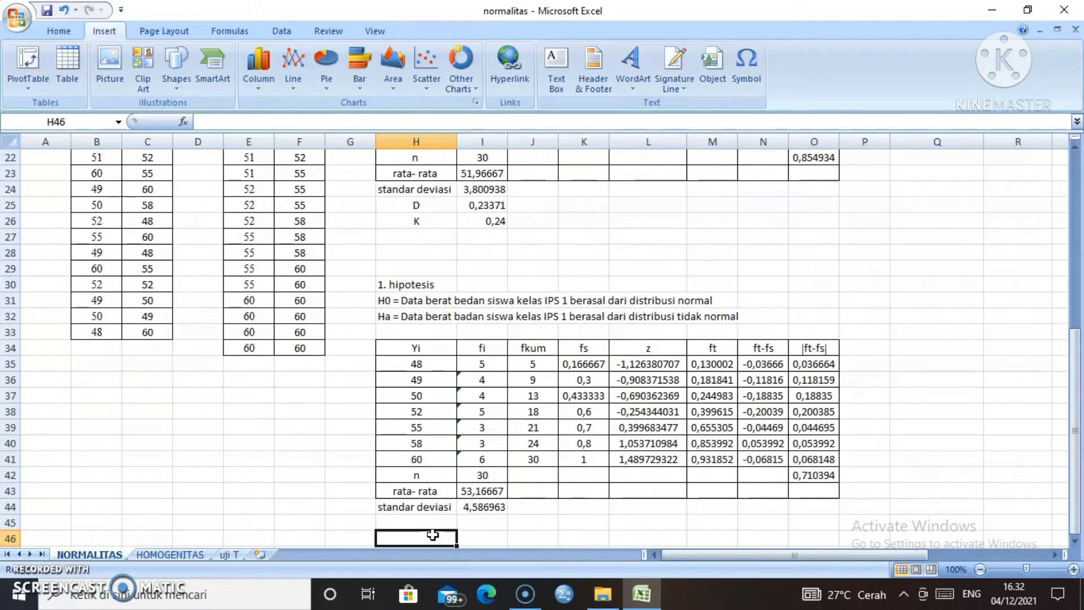
key(Up)
text(D)
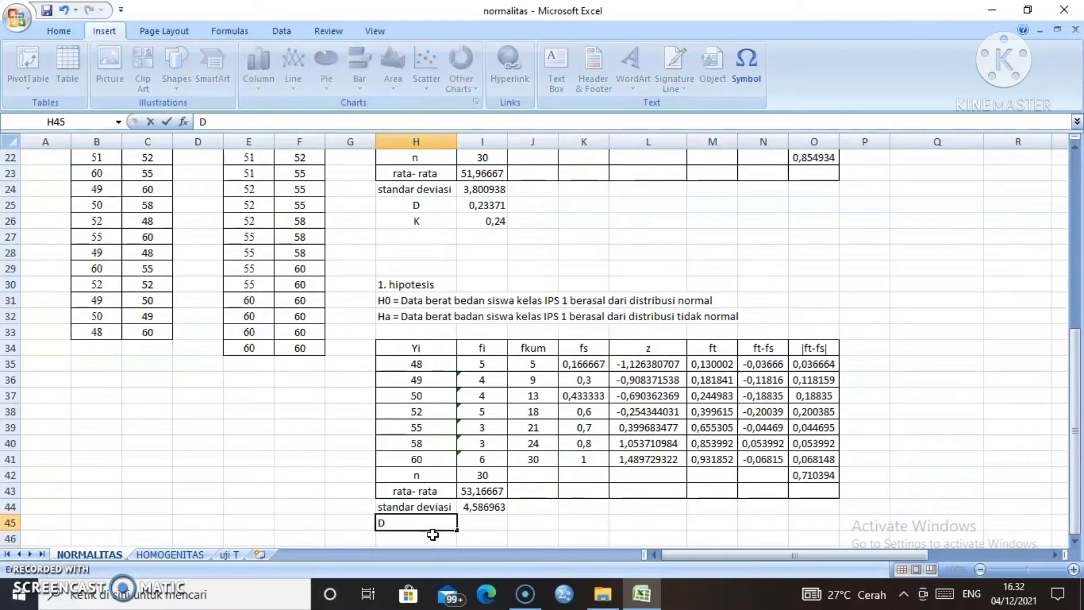
click(492, 523)
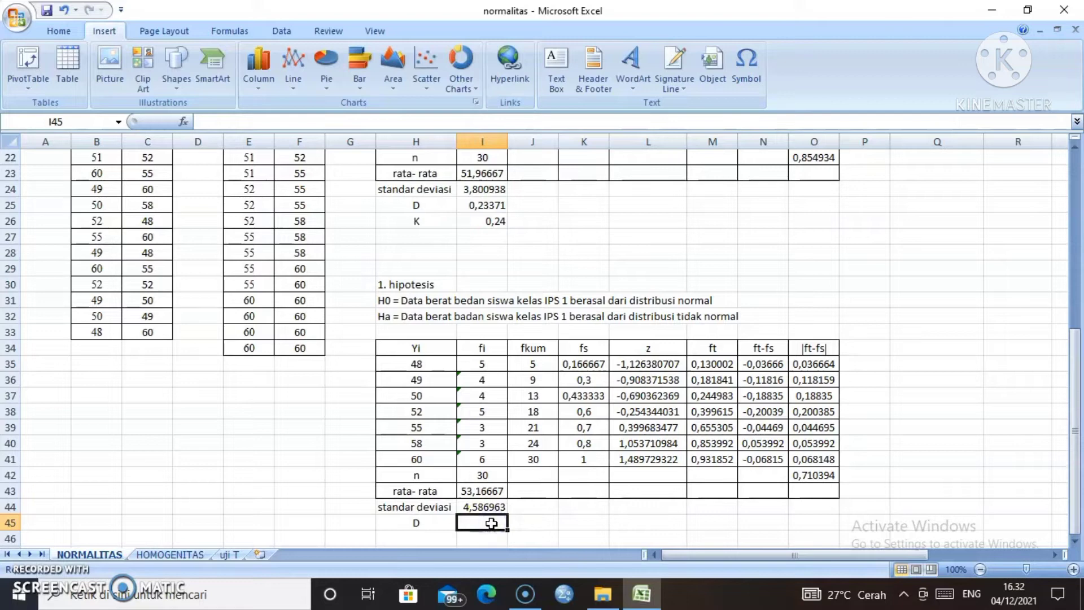
text(=)
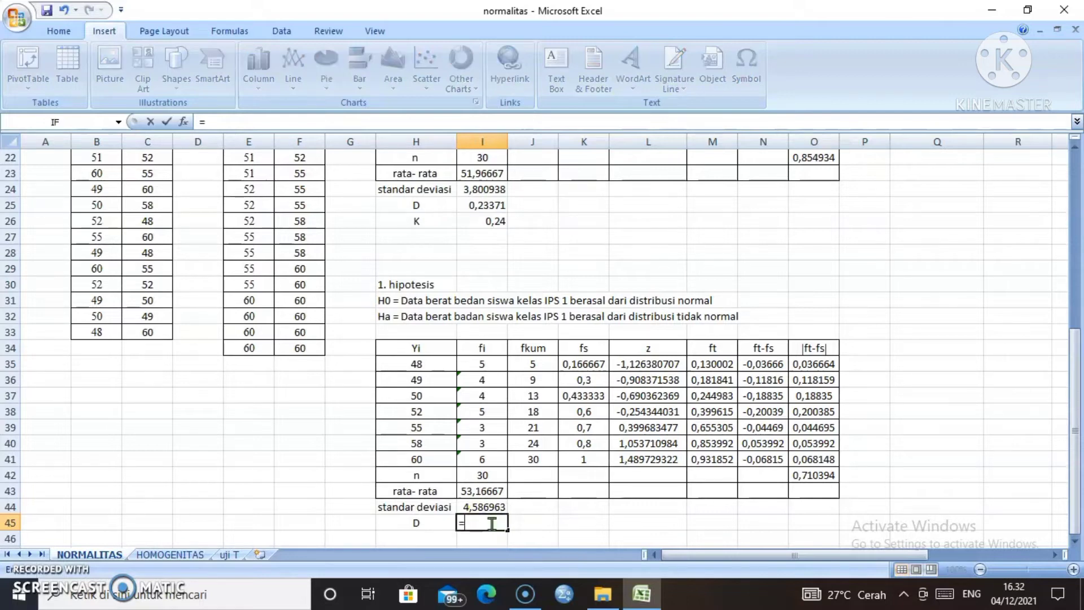
text(MAX)
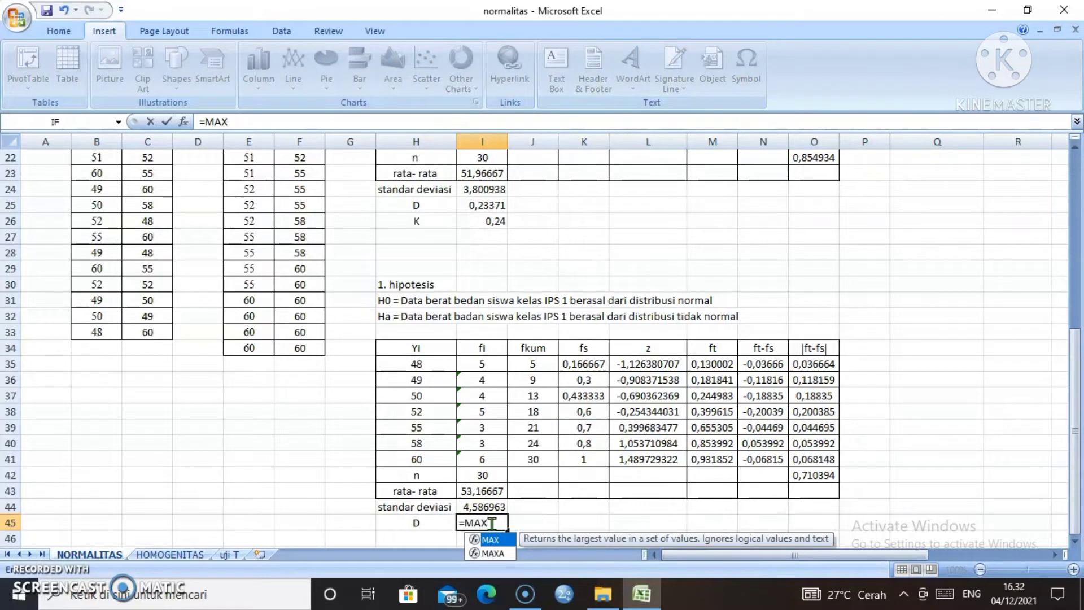
double_click(515, 540)
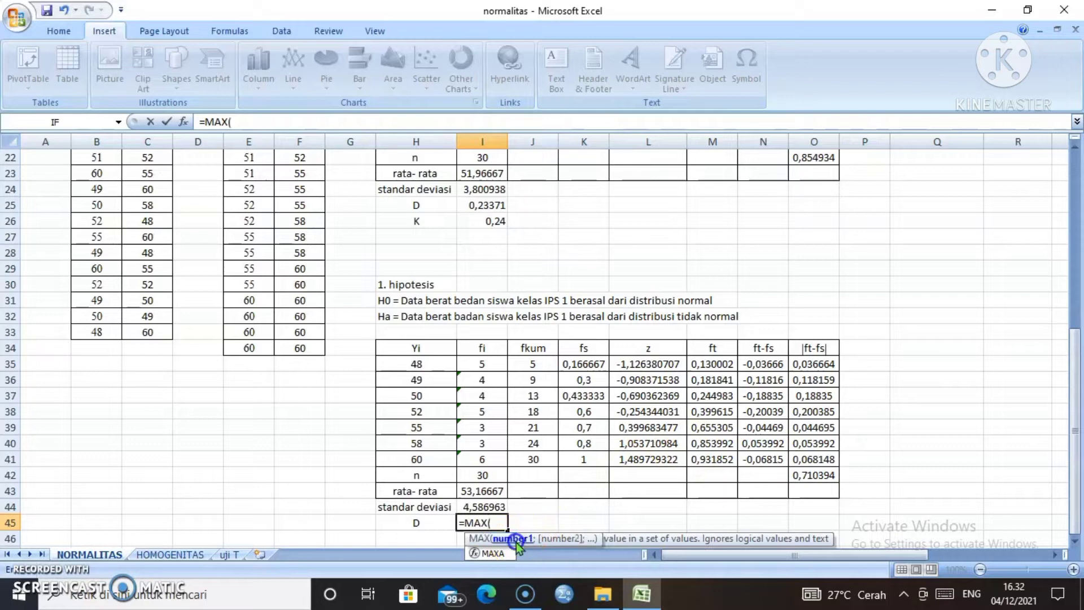
drag(827, 365, 836, 459)
key(Return)
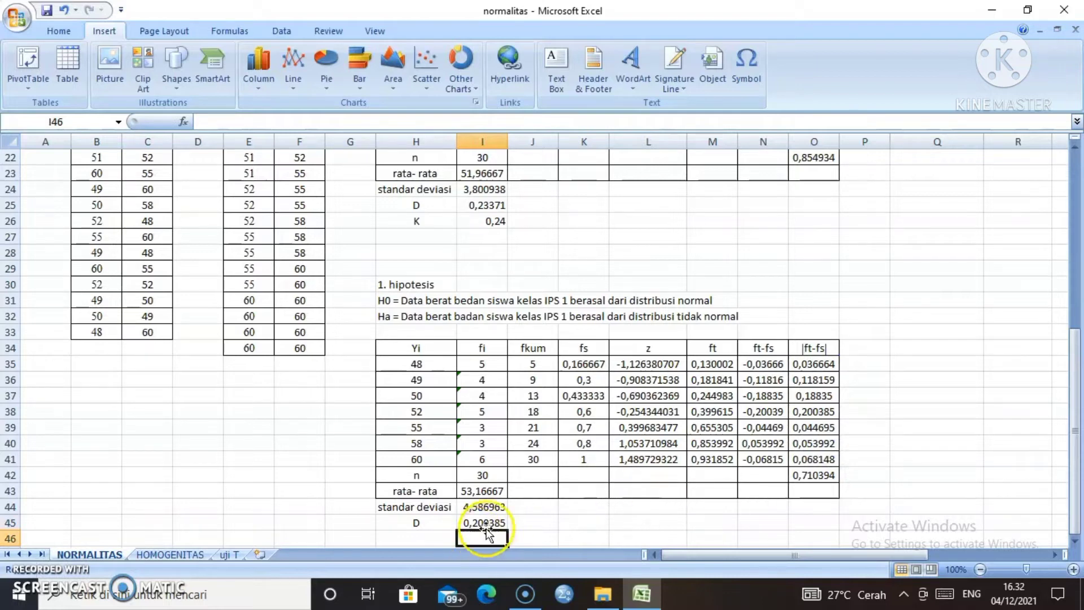
Label cell H46 as K and enter 0,24 in cell I46
click(405, 537)
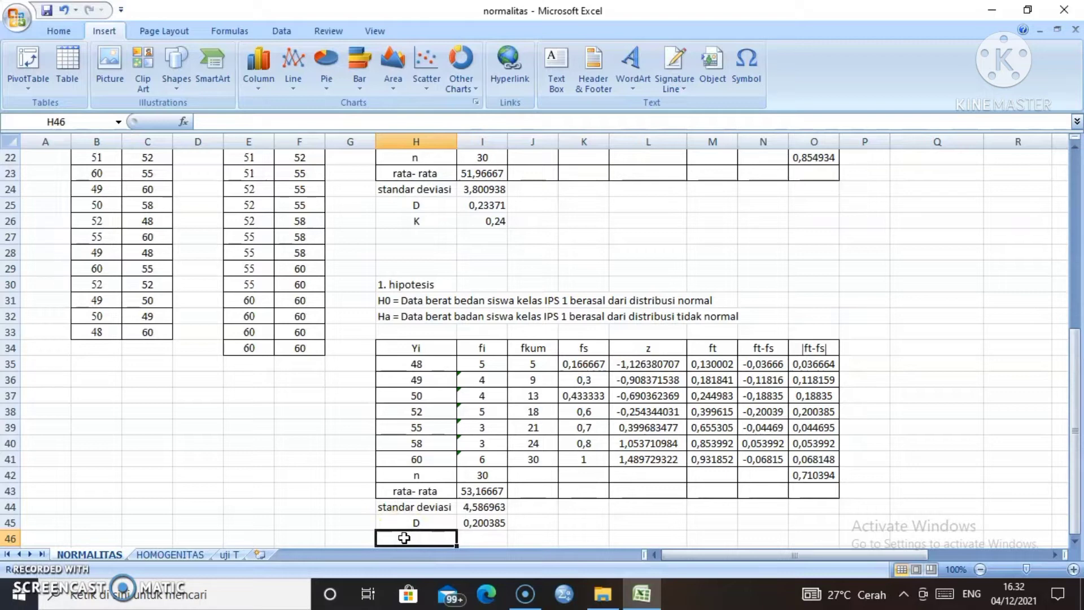
text(K)
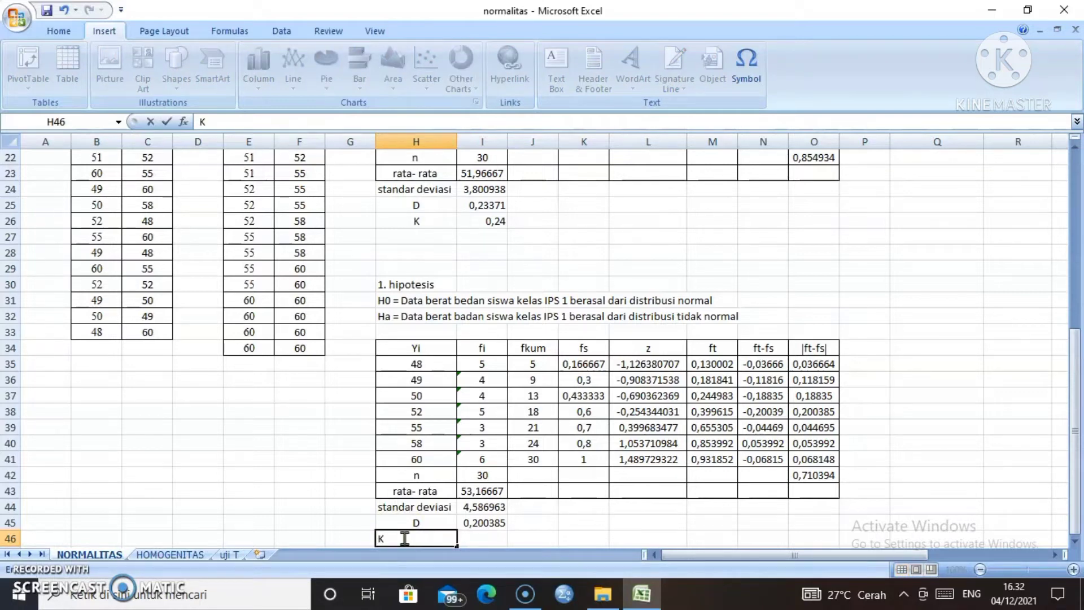
key(Tab)
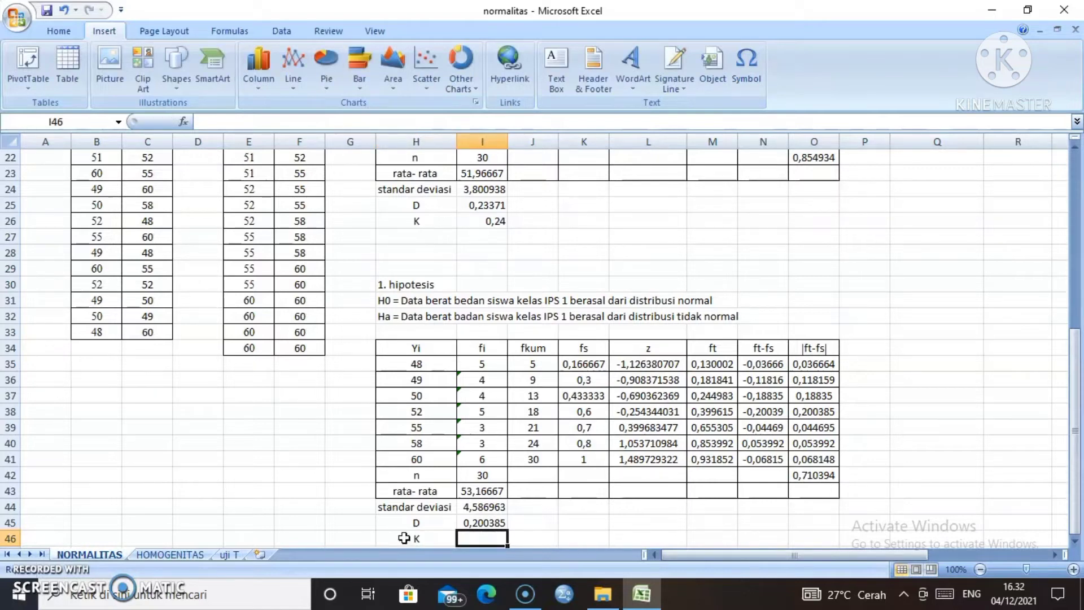
text(0,24)
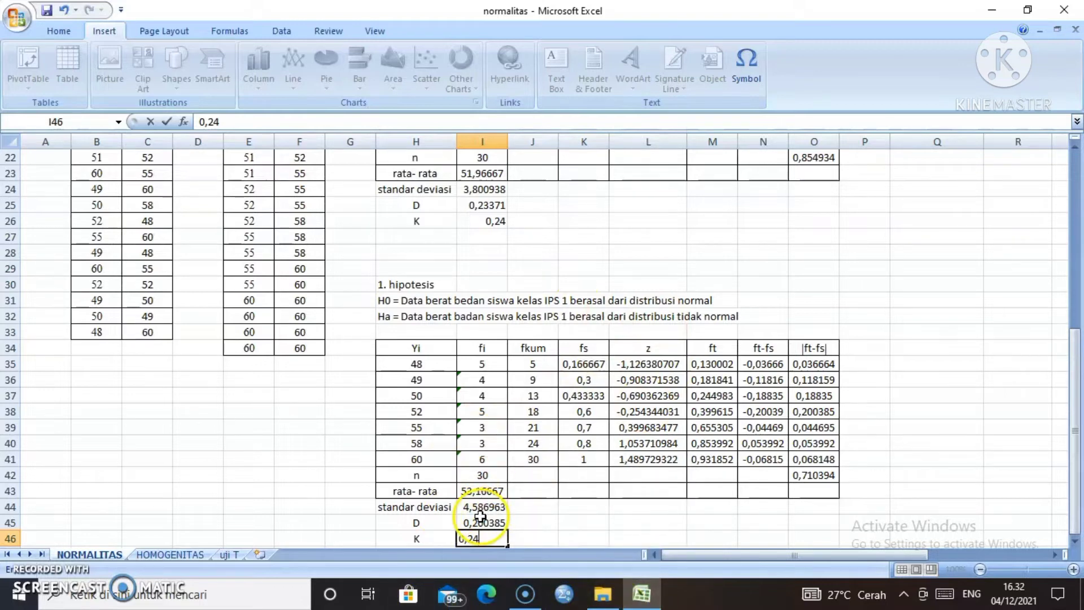
click(484, 522)
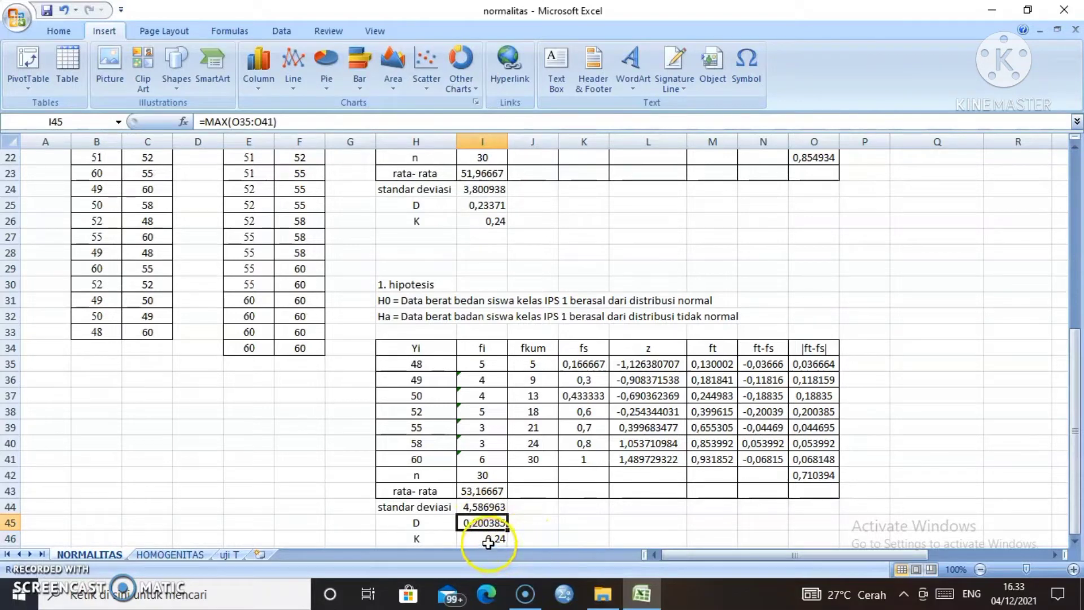
click(488, 541)
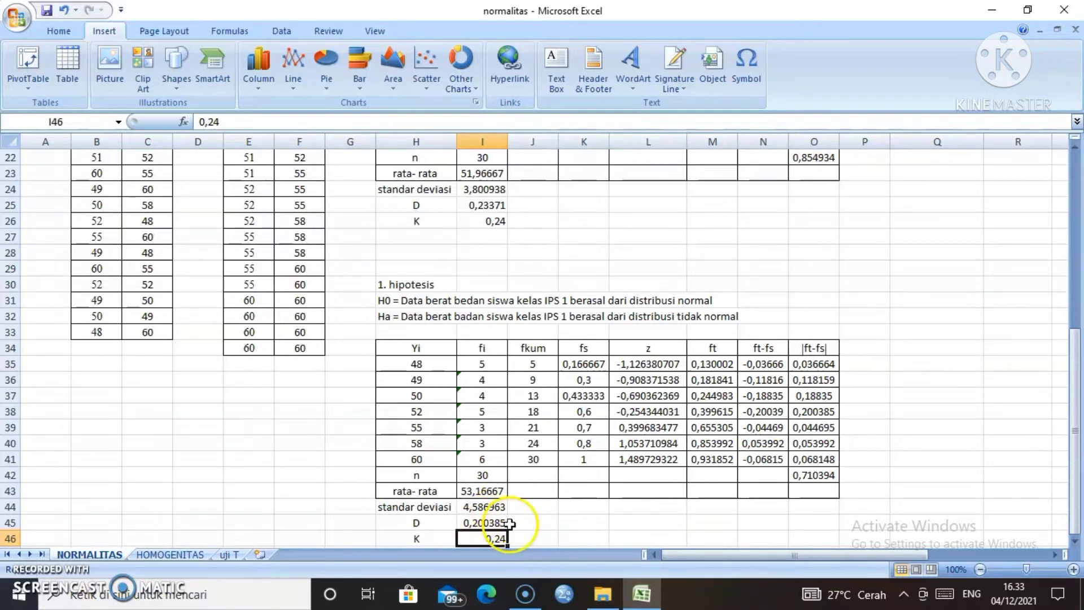
click(470, 523)
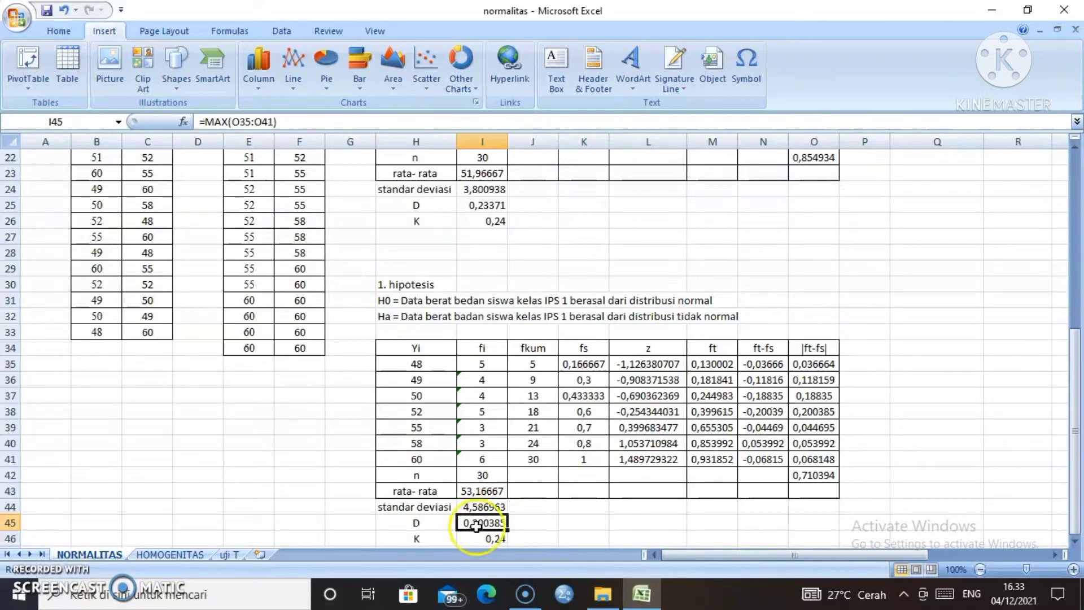
click(483, 540)
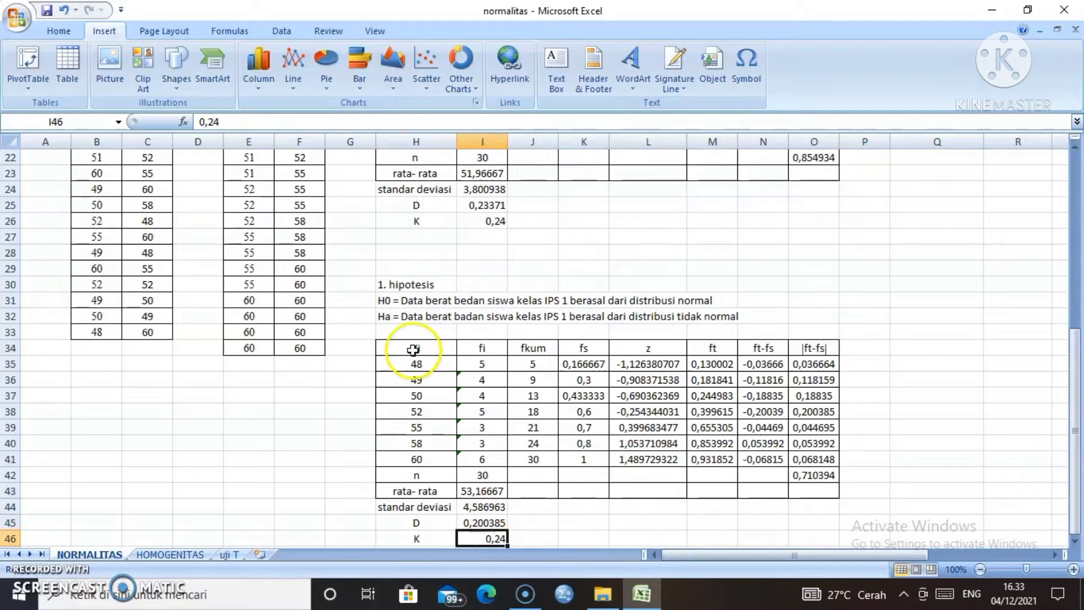
Begin the conclusion line in cell H33, below the Ha hypothesis, with the text "KESIMPULAN: Karena"
click(389, 332)
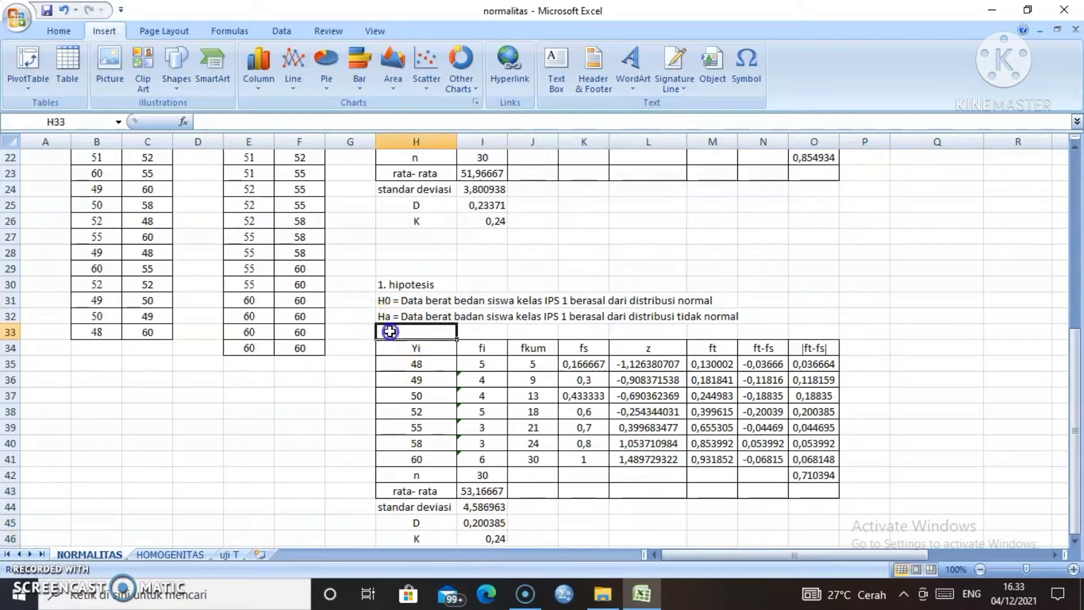
text(KESIMPULAN)
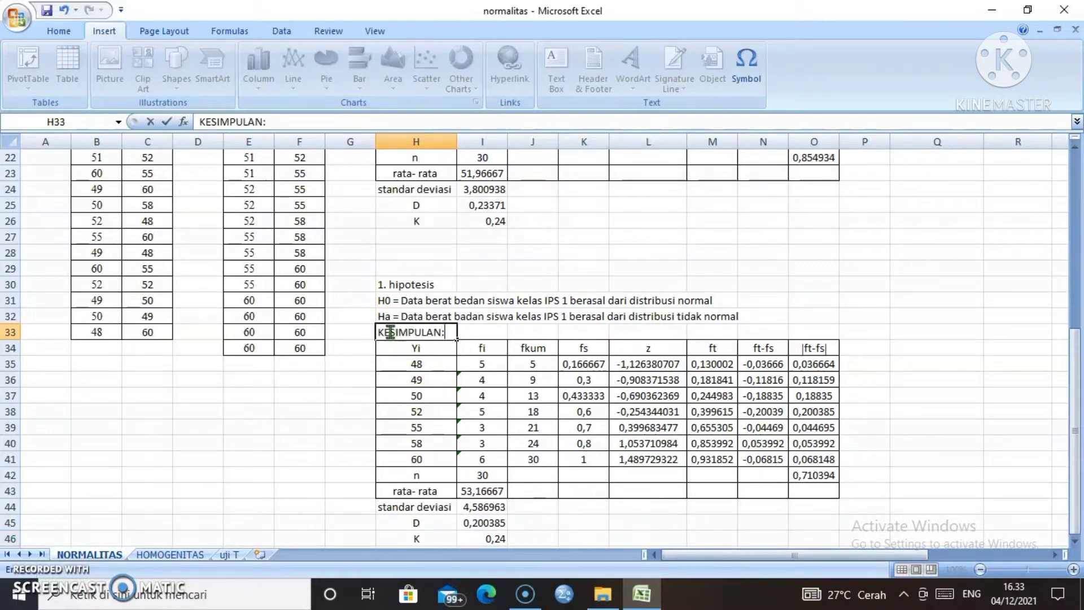
text(: Karena)
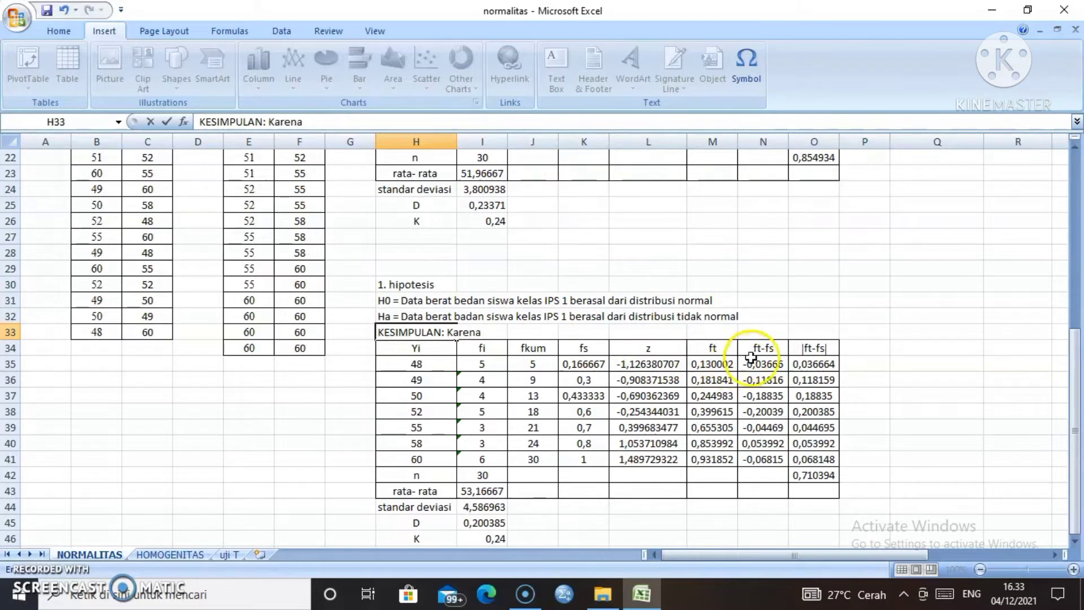
Copy the |ft-fs| header text from cell O34 and append it to the conclusion in H33
click(796, 350)
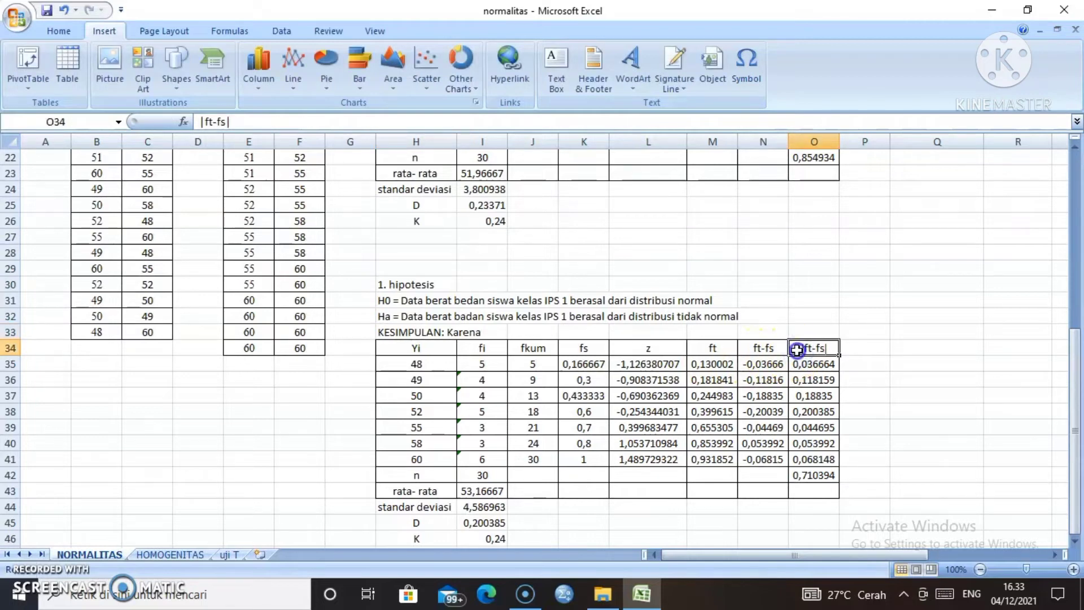
double_click(796, 350)
drag(796, 350, 834, 350)
key(ctrl+c)
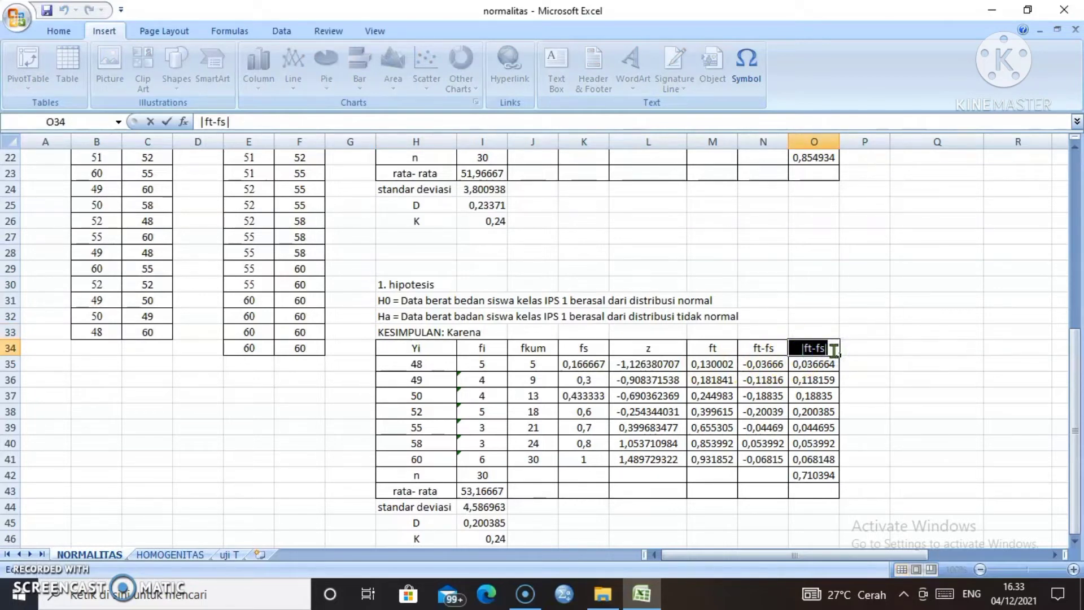
click(402, 332)
key(F2)
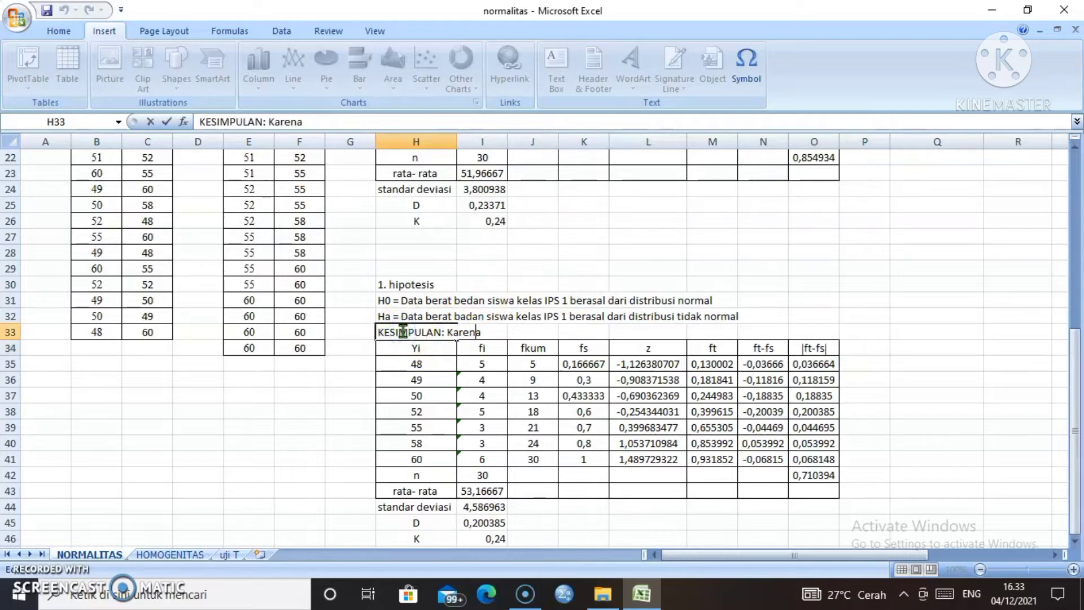
key(ctrl+v)
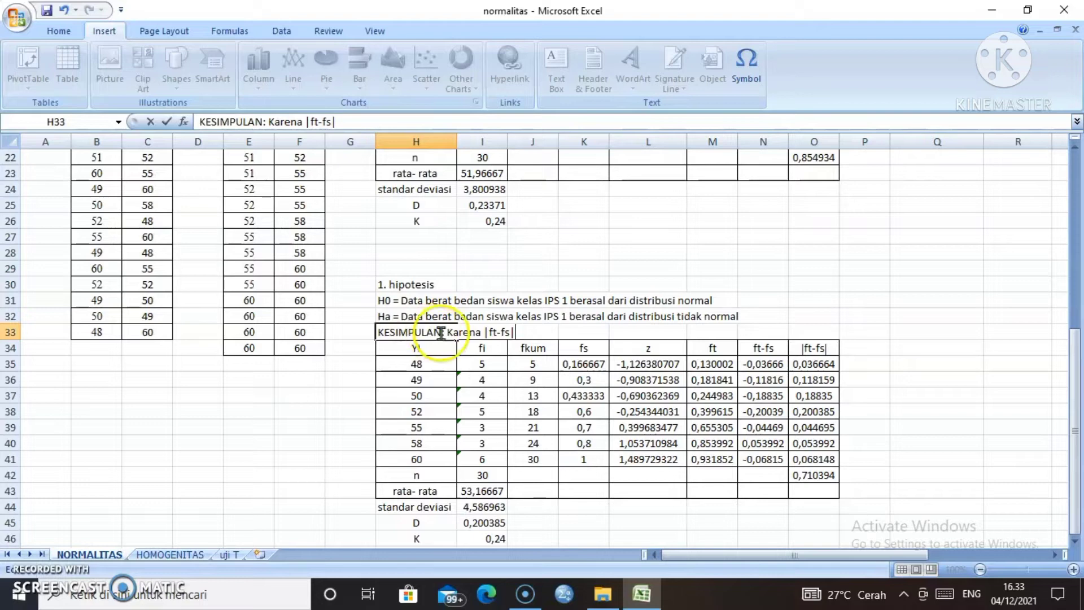
Continue the conclusion in H33 with "kurang dadri r tabel maka H0 diterima,"
text(kurang)
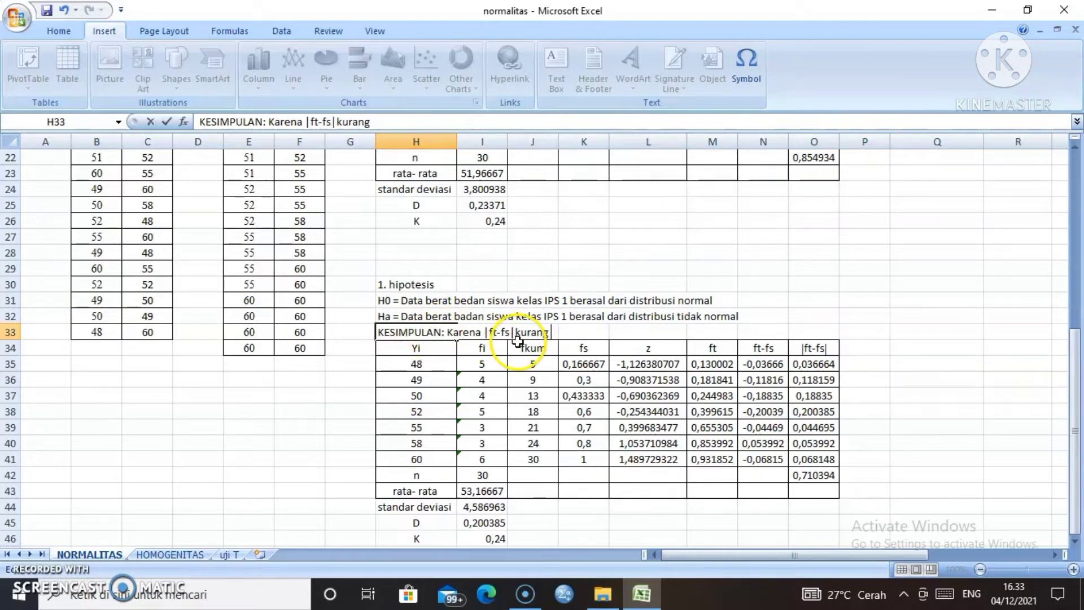
text( dadr)
text(i)
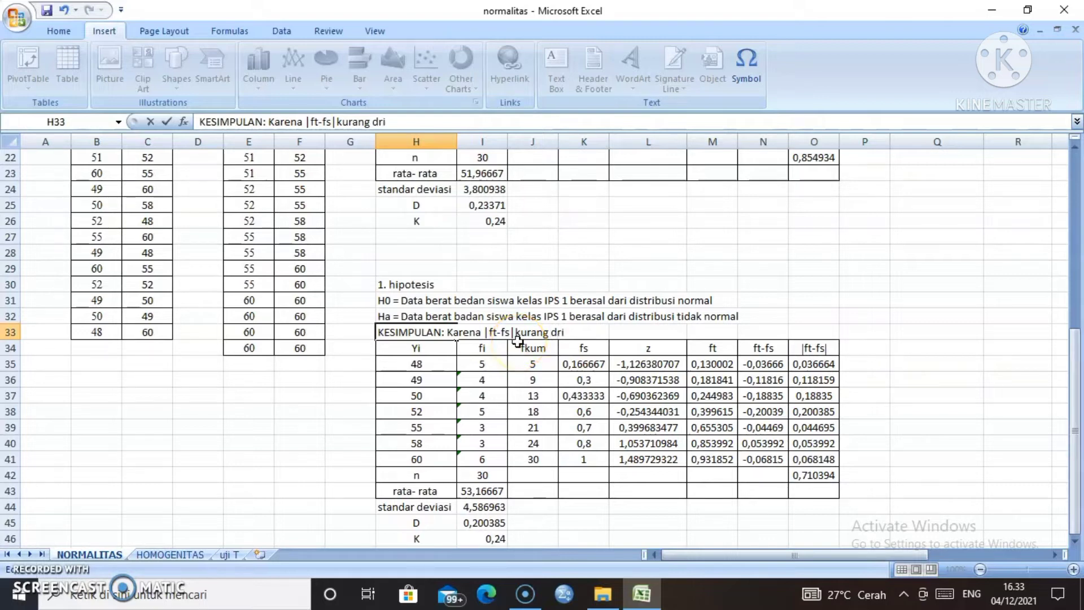
key(BackSpace)
key(BackSpace)
text(adri r tab)
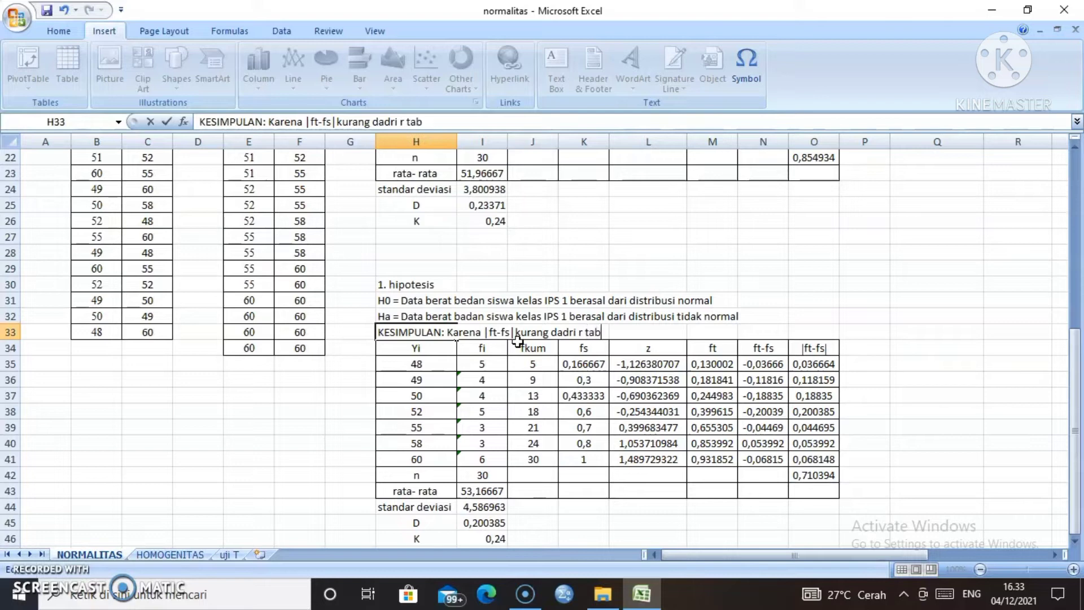
text(el maka )
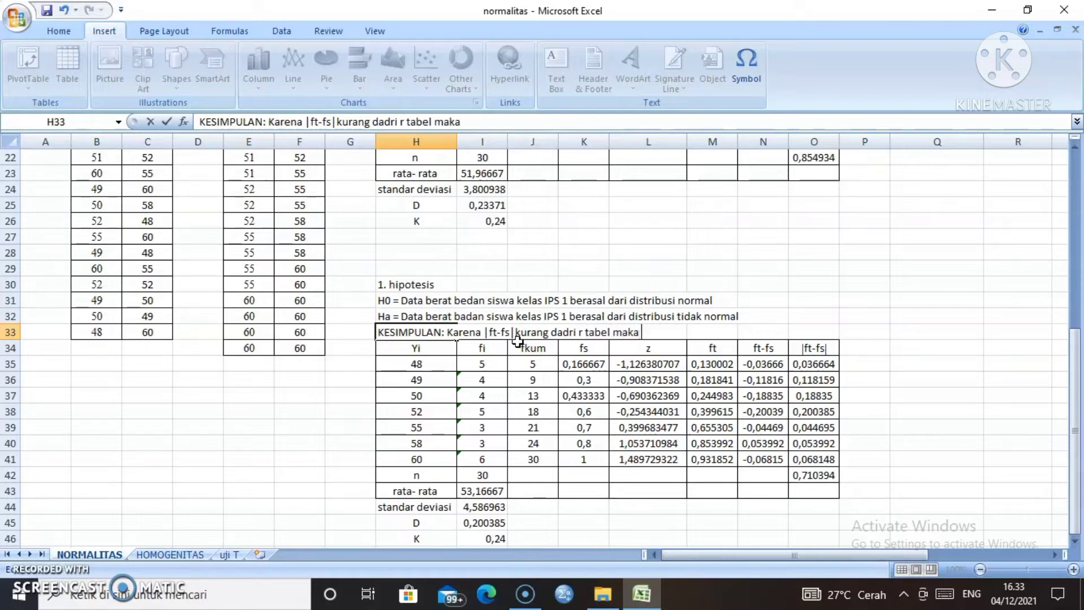
text(H0 dit)
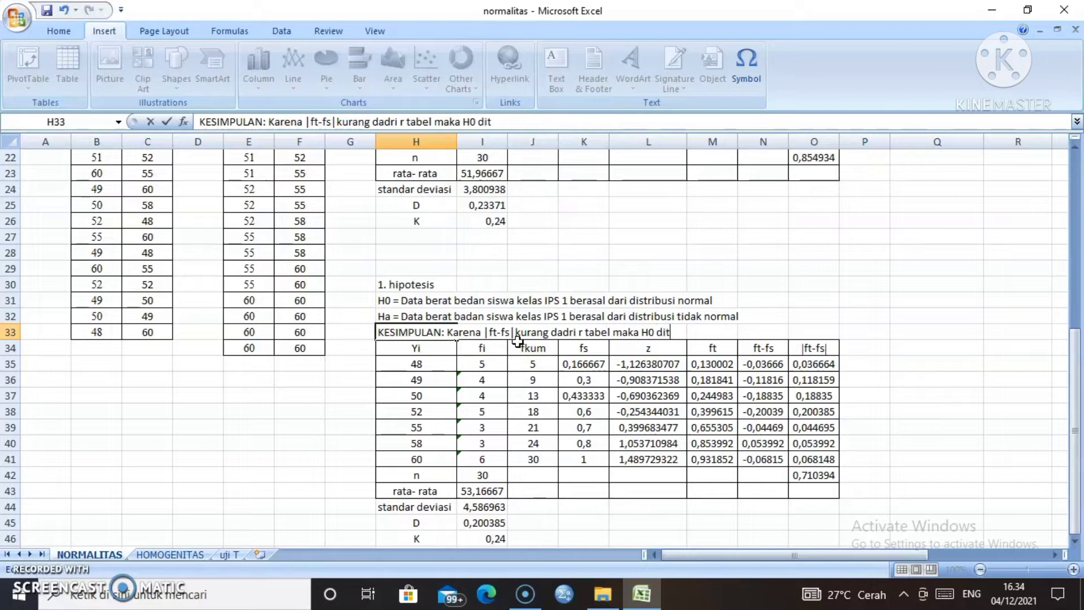
text(eria)
key(BackSpace)
text(ma, )
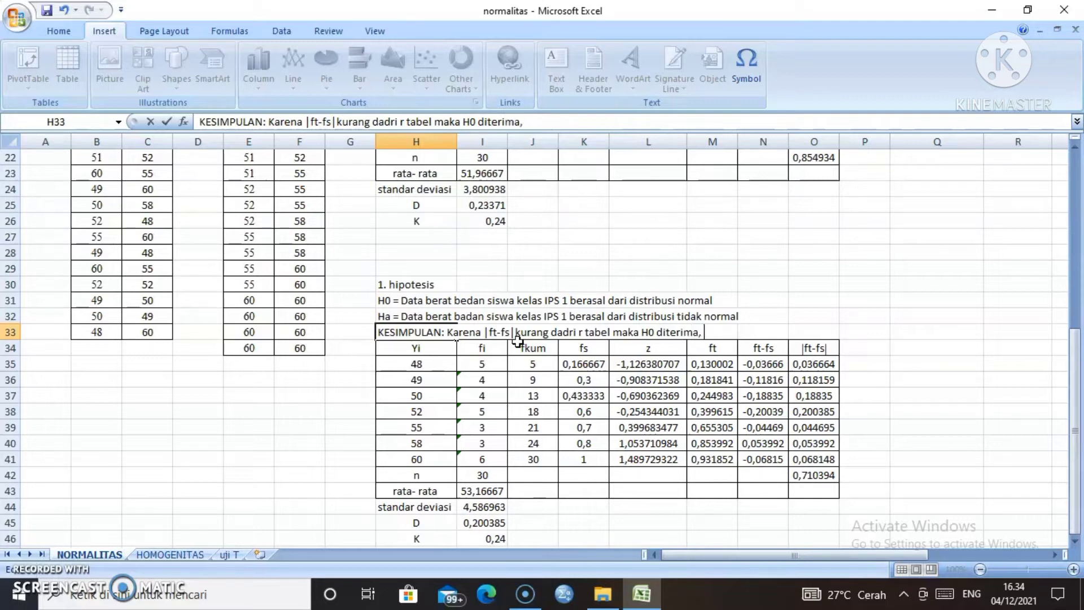
Finish the conclusion in H33 with "jadi data berat badan siswa kelas IPS 1 berasal dari distribusi normal"
text(jadi data berat)
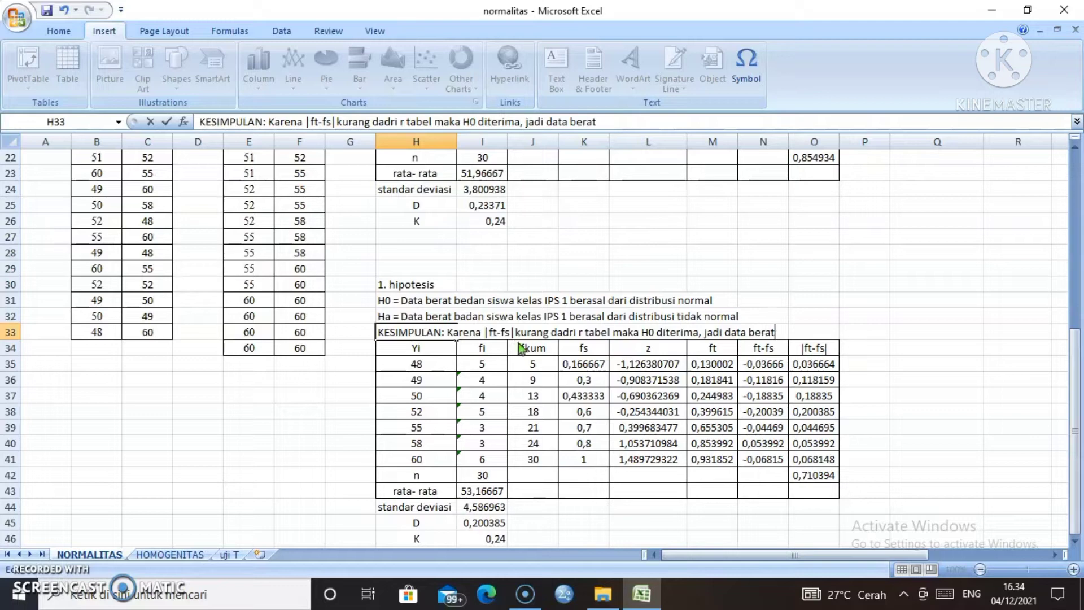
text( badan siswa kelas)
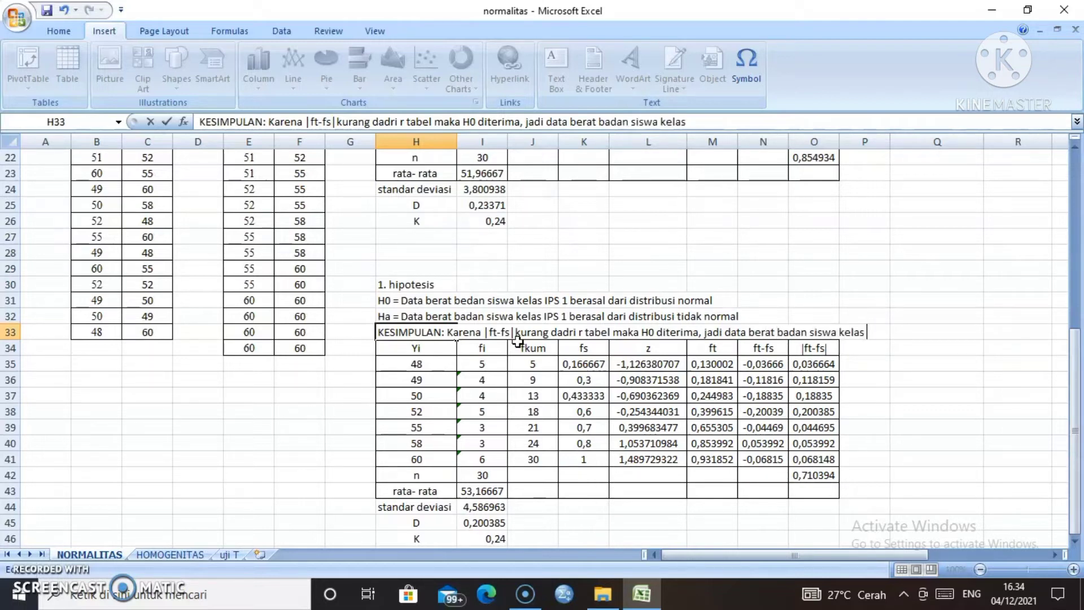
text(I)
key(BackSpace)
text(IPS 1 berasa)
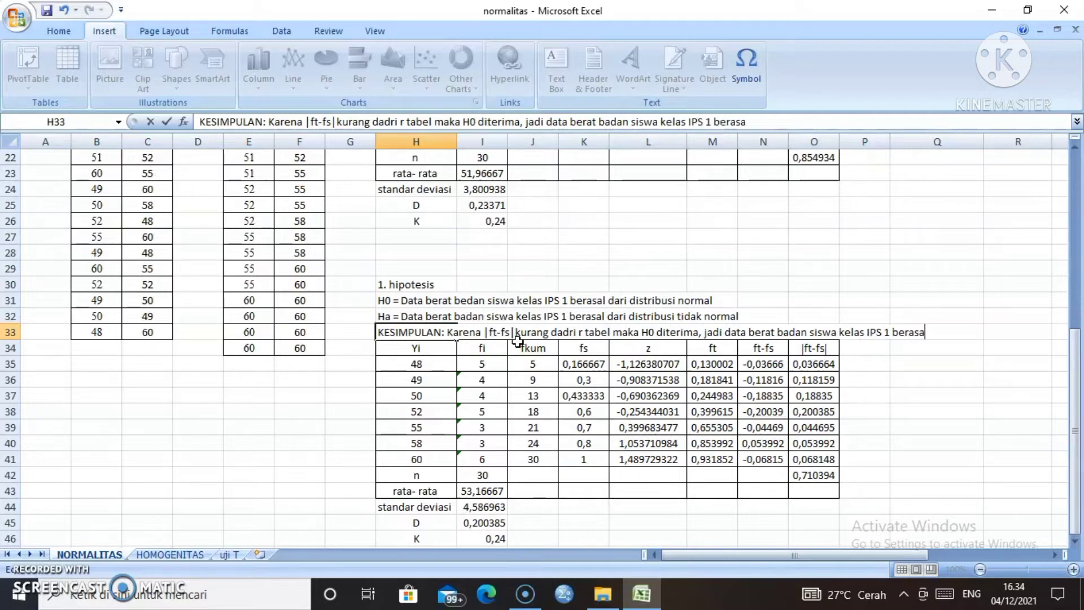
text(lah)
key(BackSpace)
key(BackSpace)
key(BackSpace)
text(dari distribu)
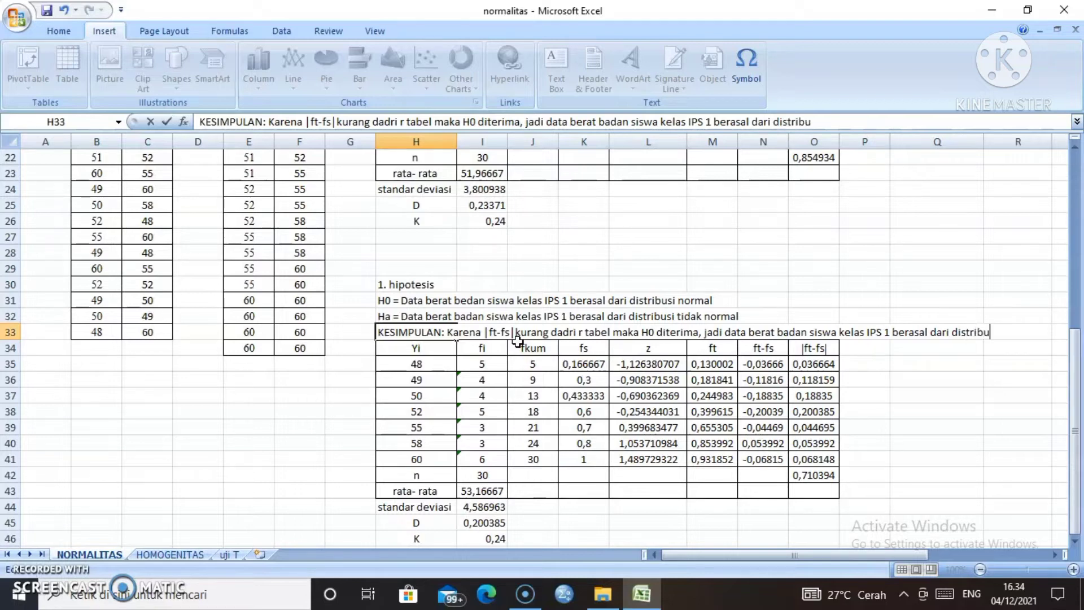
text(si normal)
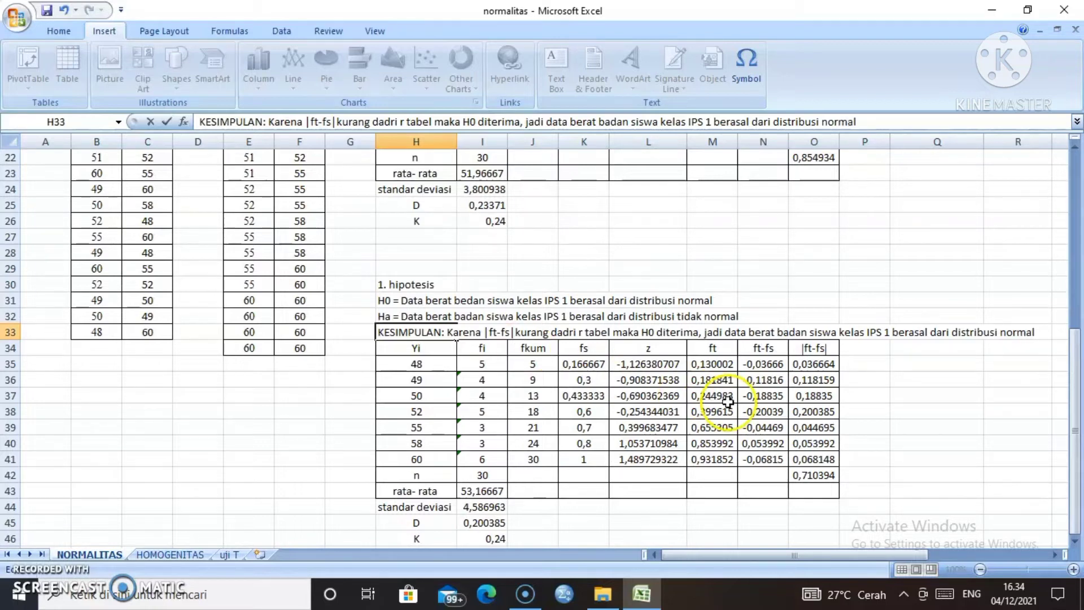
click(876, 428)
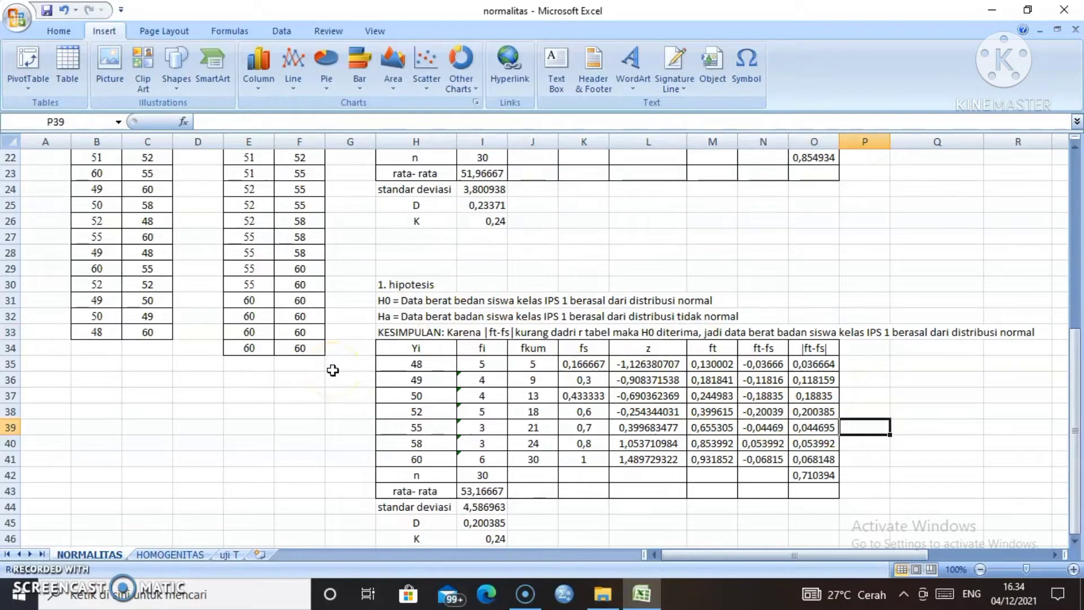
Review the completed IPS 1 normality test on the NORMALITAS sheet, including its conclusion, table and D and K values
key(Down)
key(Down)
key(Down)
key(Down)
key(Down)
key(Down)
key(Down)
key(Down)
key(Down)
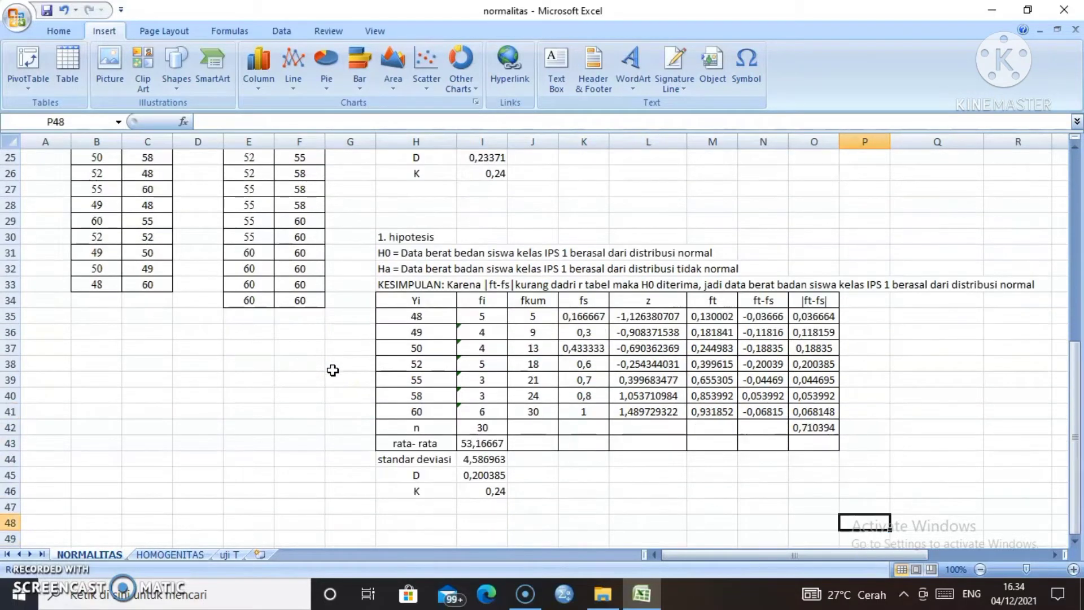
key(Up)
key(Up)
key(Up)
key(Up)
key(Up)
key(Up)
key(Up)
key(Up)
key(Up)
key(Up)
key(Up)
key(Up)
key(Up)
key(Up)
key(Up)
key(Up)
key(Up)
key(Up)
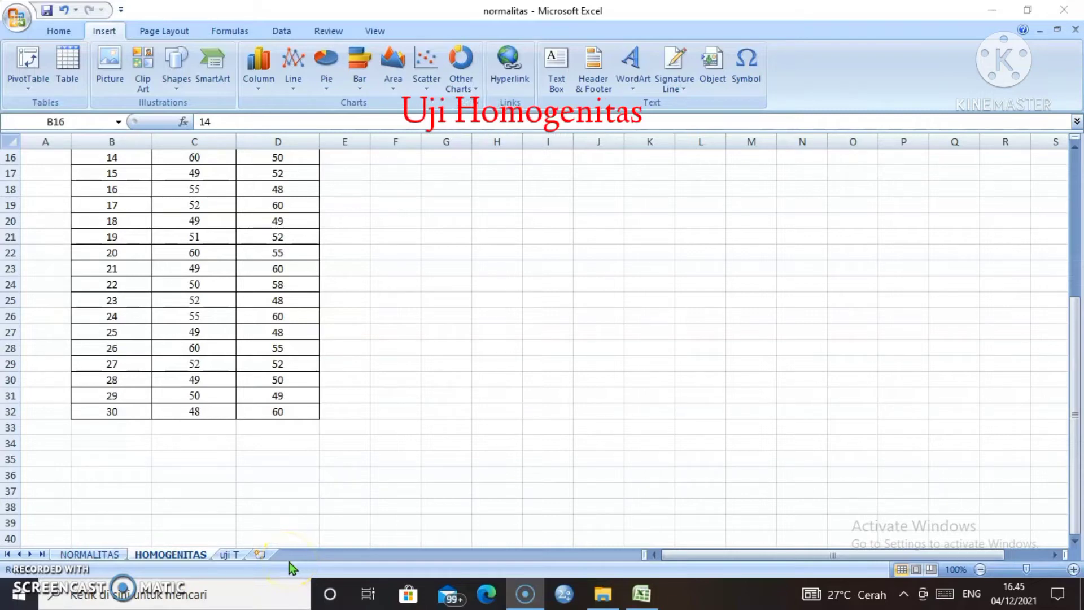
Look through the IPA 1 and IPS 1 weight data in B2:D32 on the HOMOGENITAS sheet
key(Up)
key(Up)
key(Up)
key(Up)
key(Up)
key(Up)
key(Up)
key(Up)
key(Up)
key(Up)
key(Up)
key(Up)
key(Up)
key(Up)
key(Up)
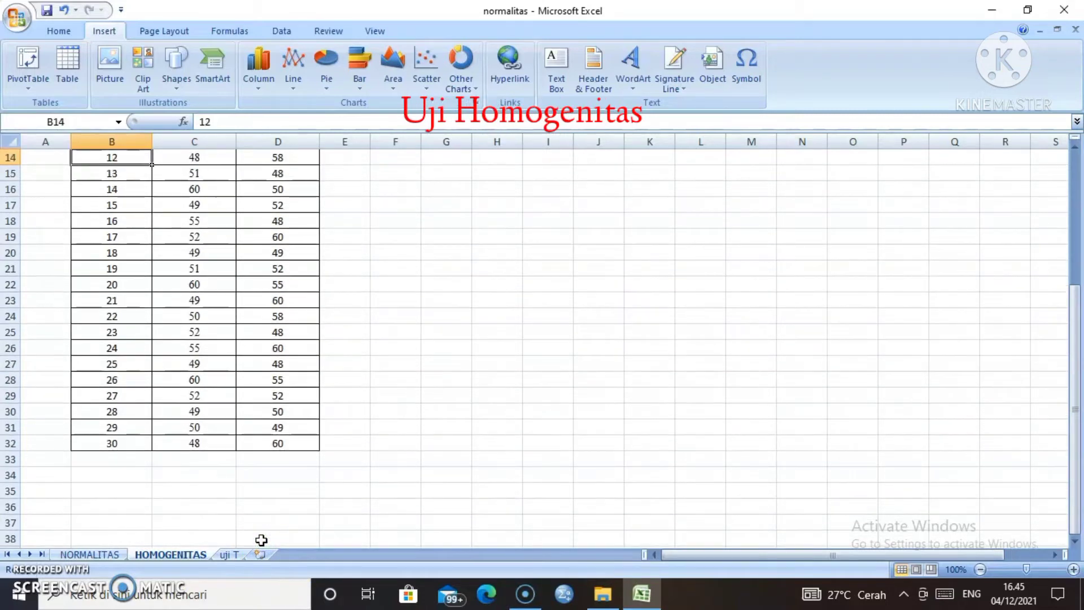
key(Down)
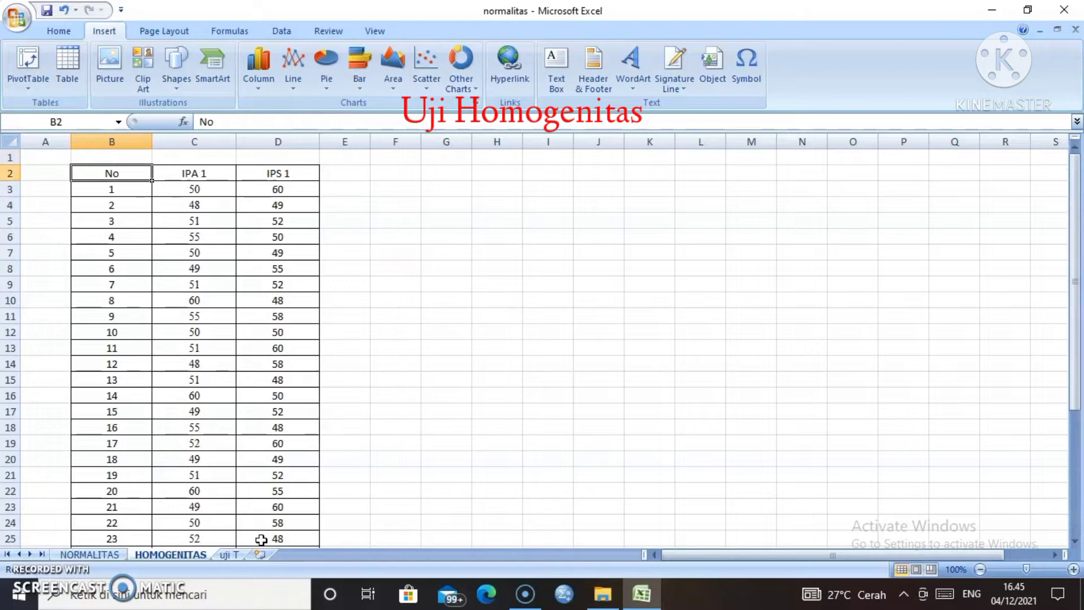
key(Down)
key(Down)
key(Down)
key(Down)
key(Down)
key(Down)
key(Down)
key(Down)
key(Down)
key(Down)
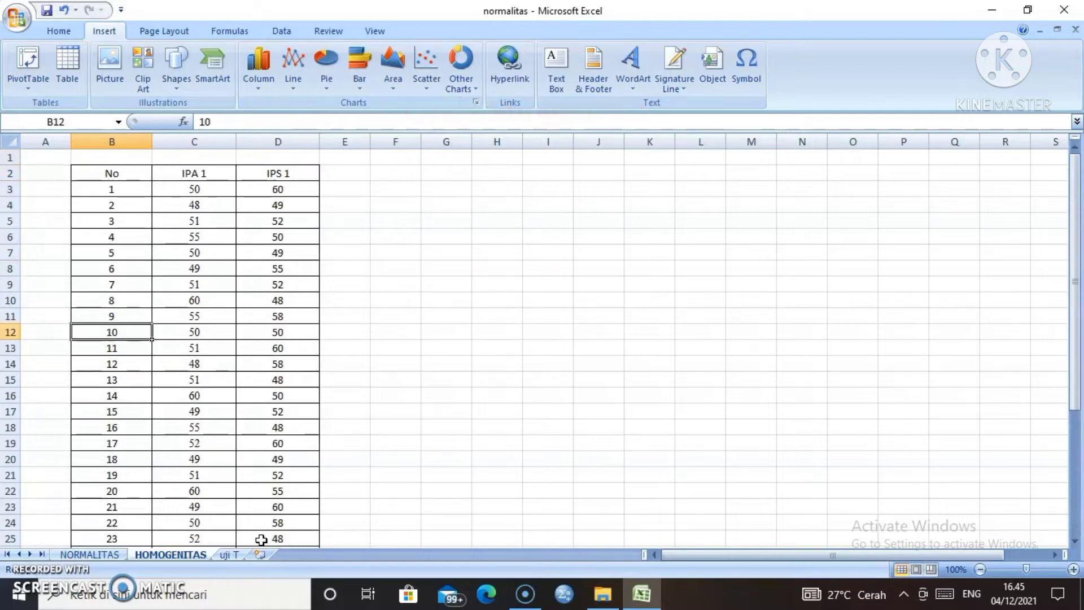
key(Down)
key(Down)
key(Down)
key(Down)
key(Down)
key(Down)
key(Down)
key(Down)
key(Down)
key(Down)
key(Down)
key(Down)
key(Down)
key(Down)
key(Down)
key(Down)
key(Down)
key(Down)
key(Down)
key(Down)
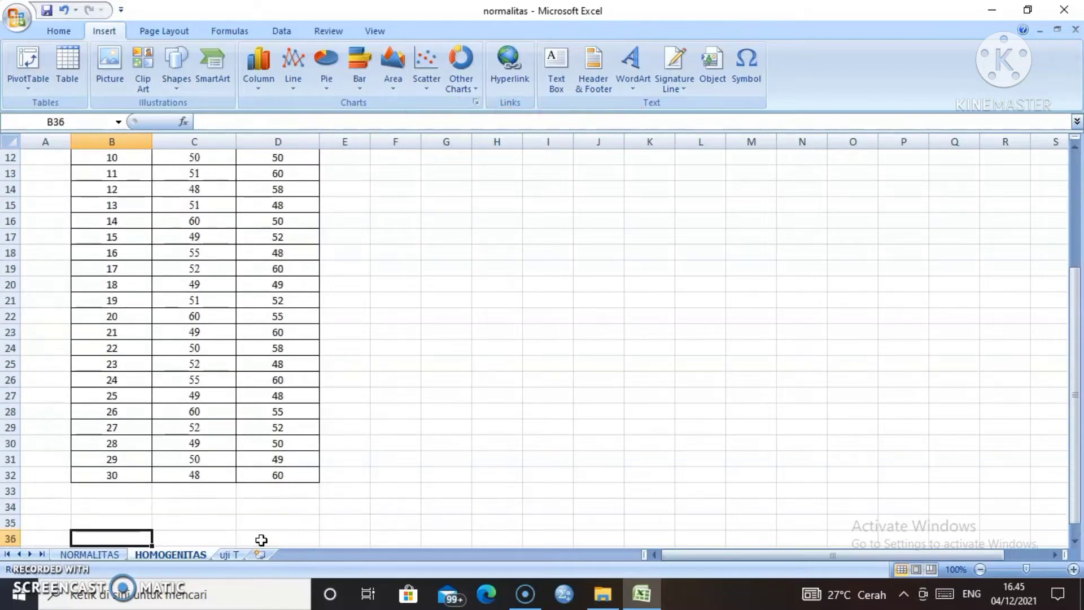
key(Up)
key(Up)
key(Up)
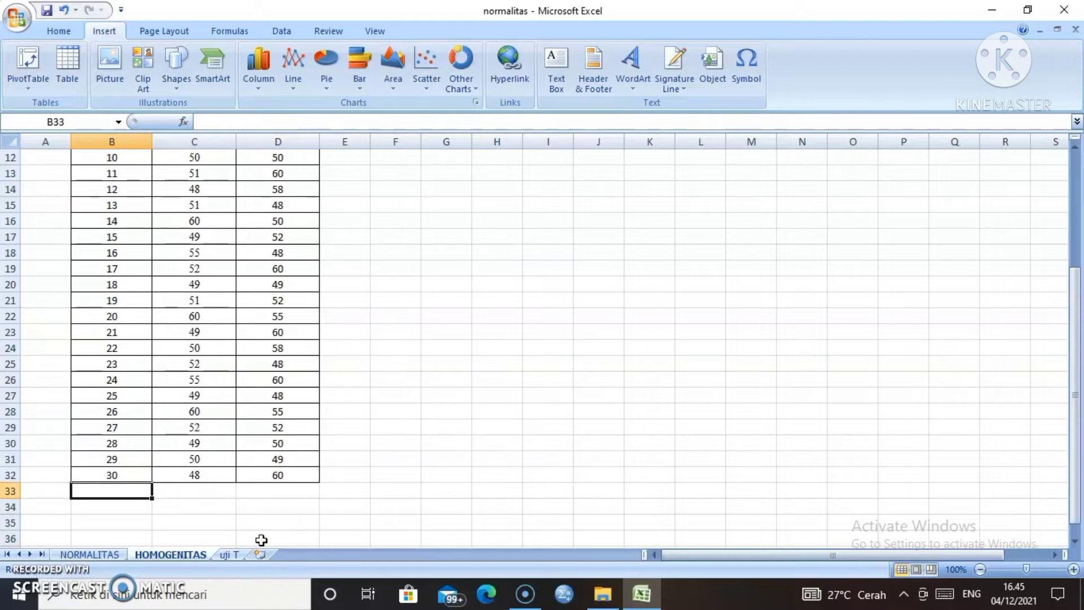
Enter the heading "1. hipotesisi" in cell F26 beside the homogeneity data
click(384, 376)
text(=)
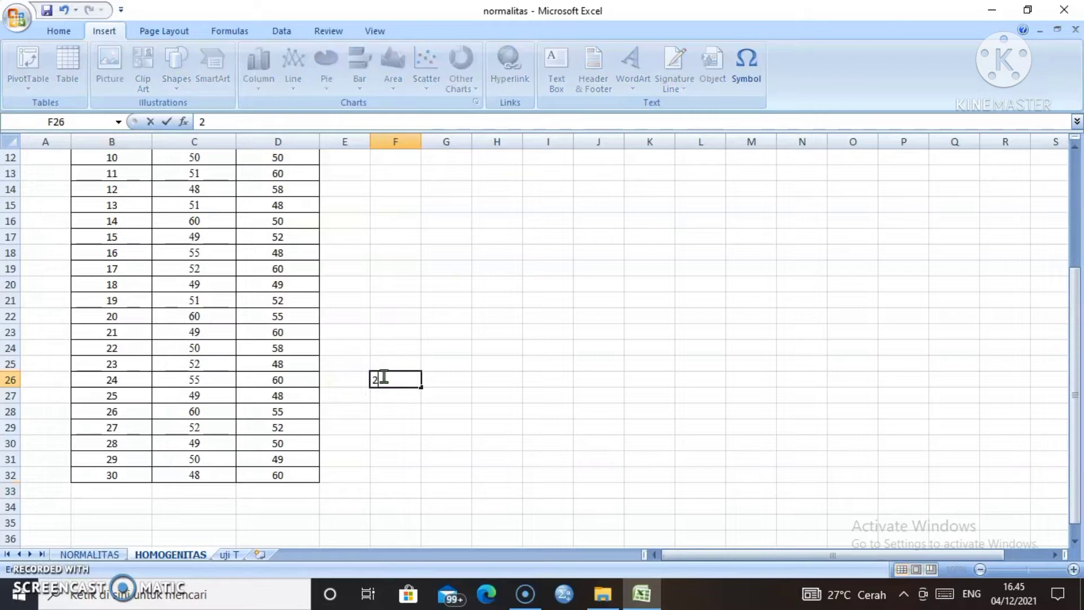
key(BackSpace)
text(1. hipoters)
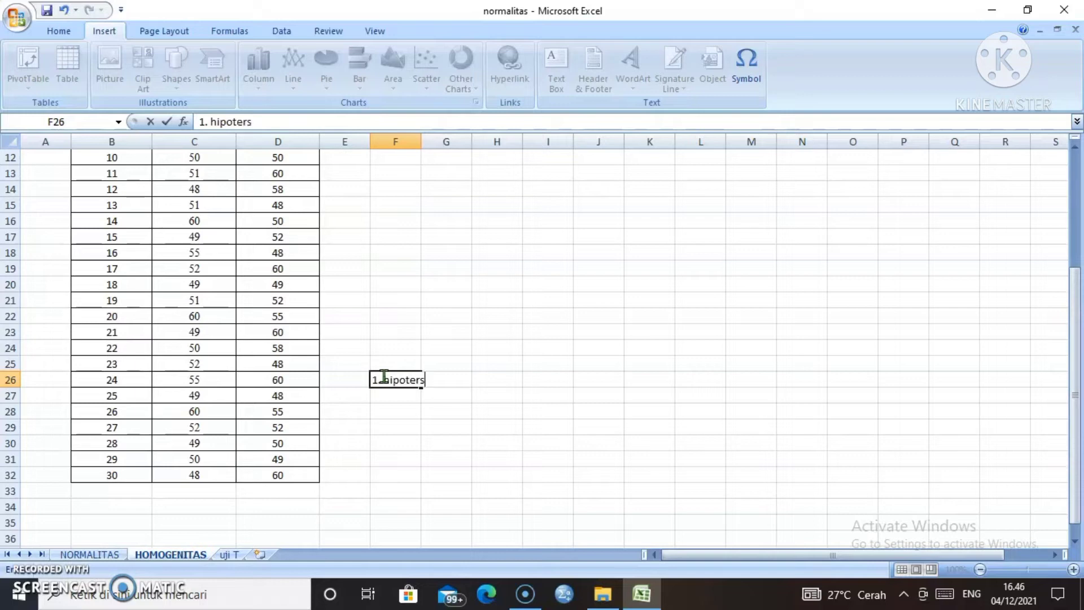
text(]])
key(BackSpace)
key(BackSpace)
key(BackSpace)
key(BackSpace)
text(sisi)
key(Return)
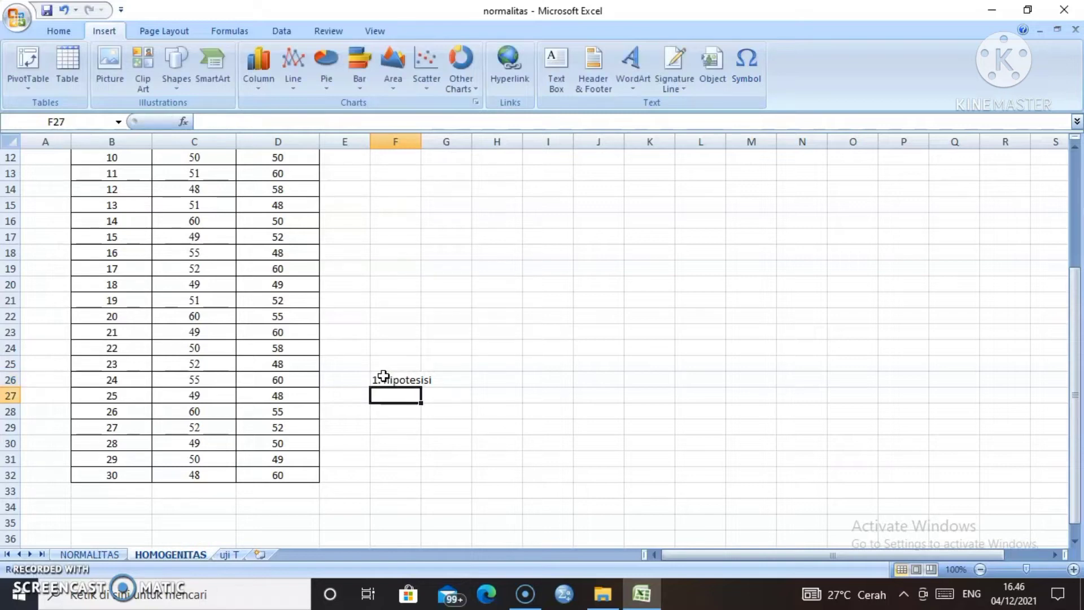
Begin the null hypothesis in F27 with "H0 = data berat badan siswa kelas IPA 1 dan"
text(H0)
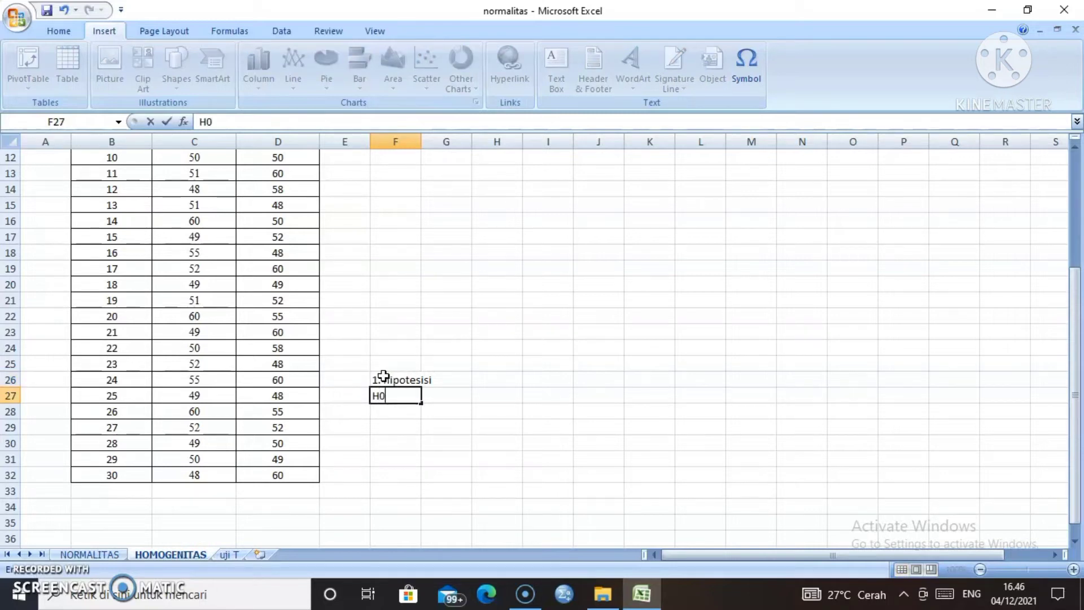
text( =)
text(data be)
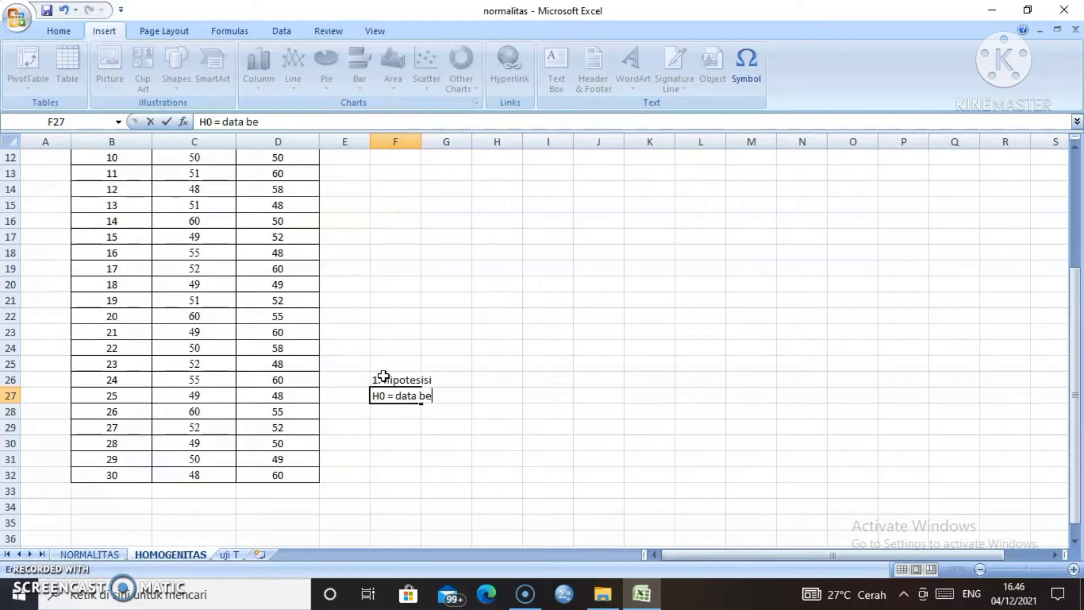
text(rat badan siswa kel)
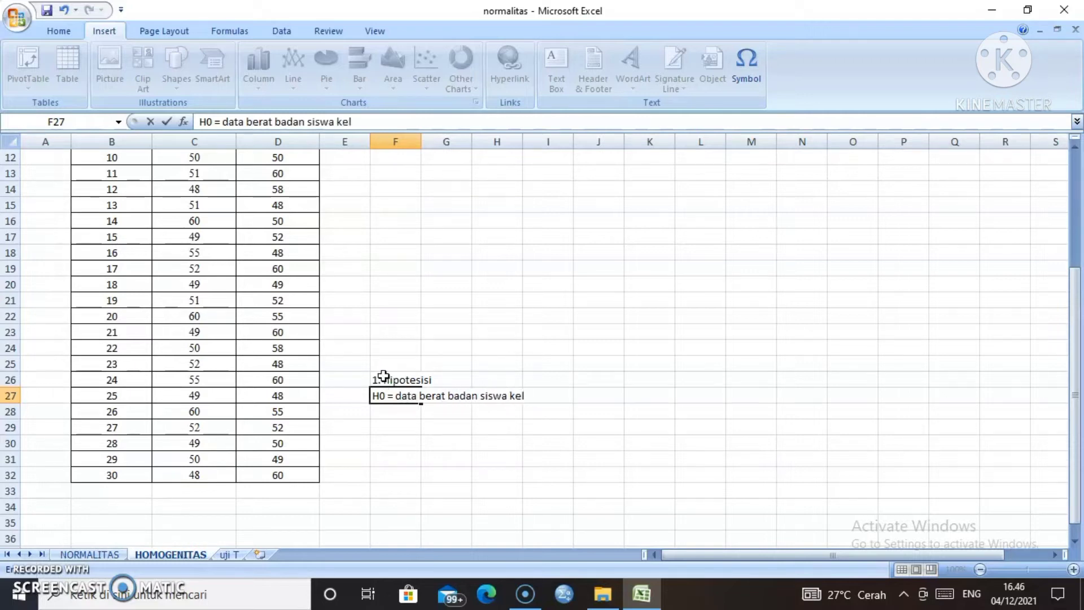
text(as OPA)
key(BackSpace)
key(BackSpace)
key(BackSpace)
text(IPA 1 dan)
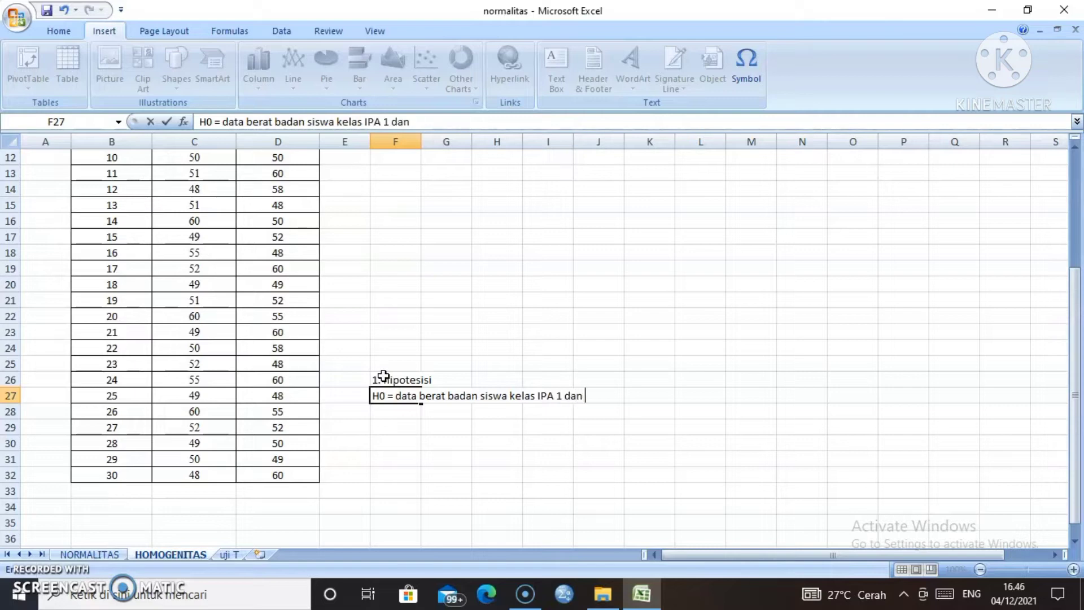
Complete the null hypothesis in F27 with "IPS 1 berasal dari populasi yang sama atau homogen"
text( IPS 1 berasa)
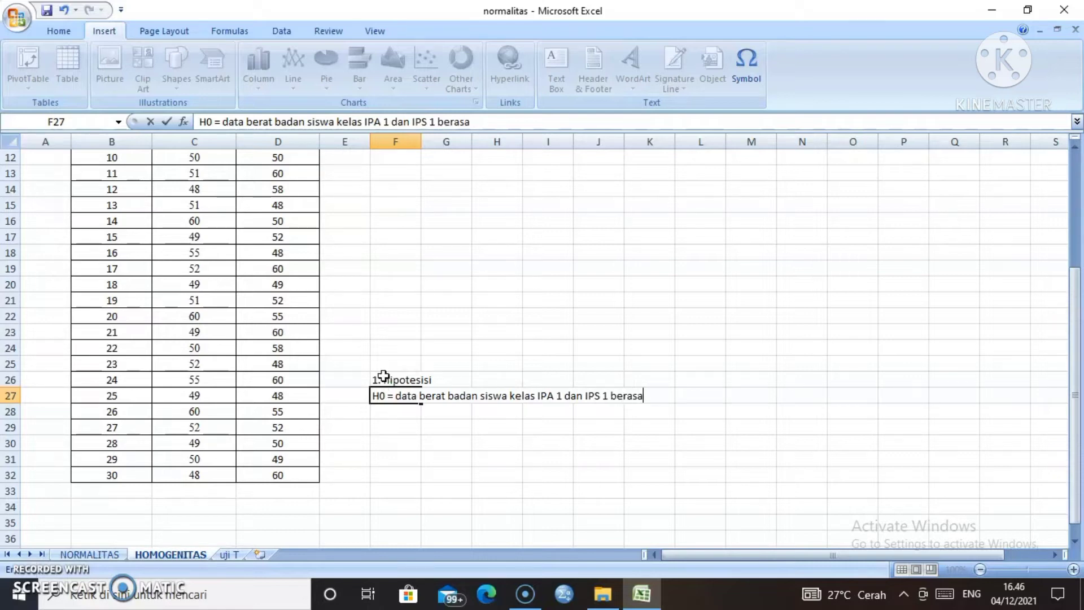
text(l dari popu)
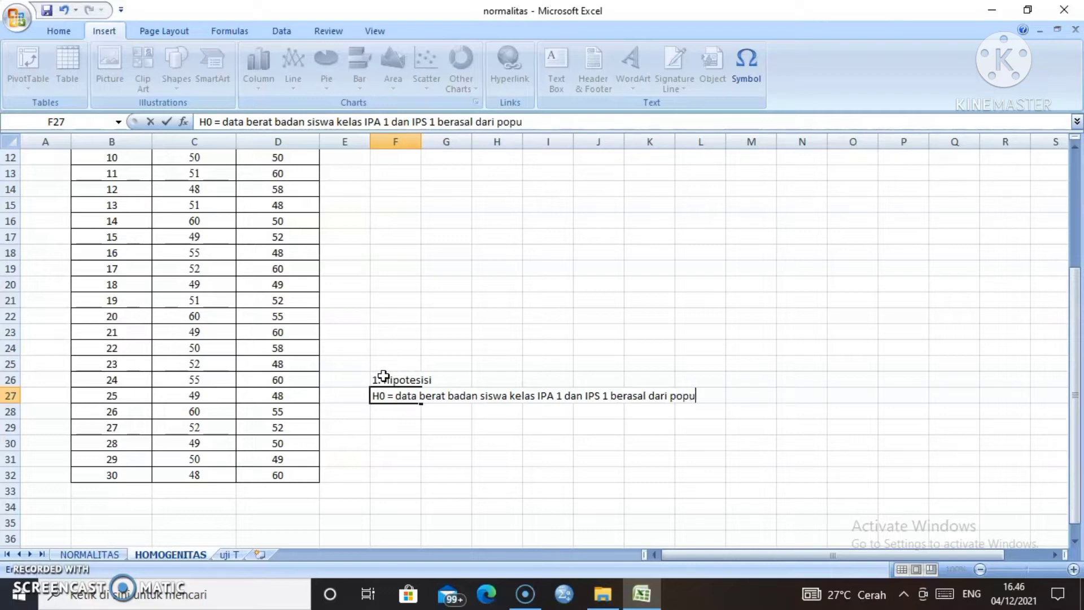
text(lasi yang s)
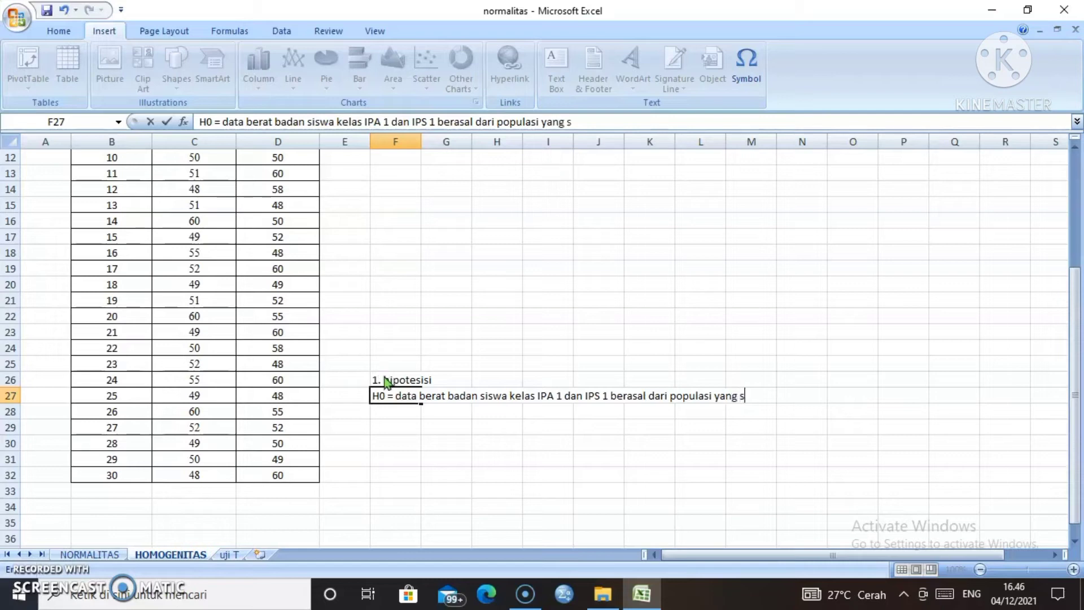
text(ama atau h)
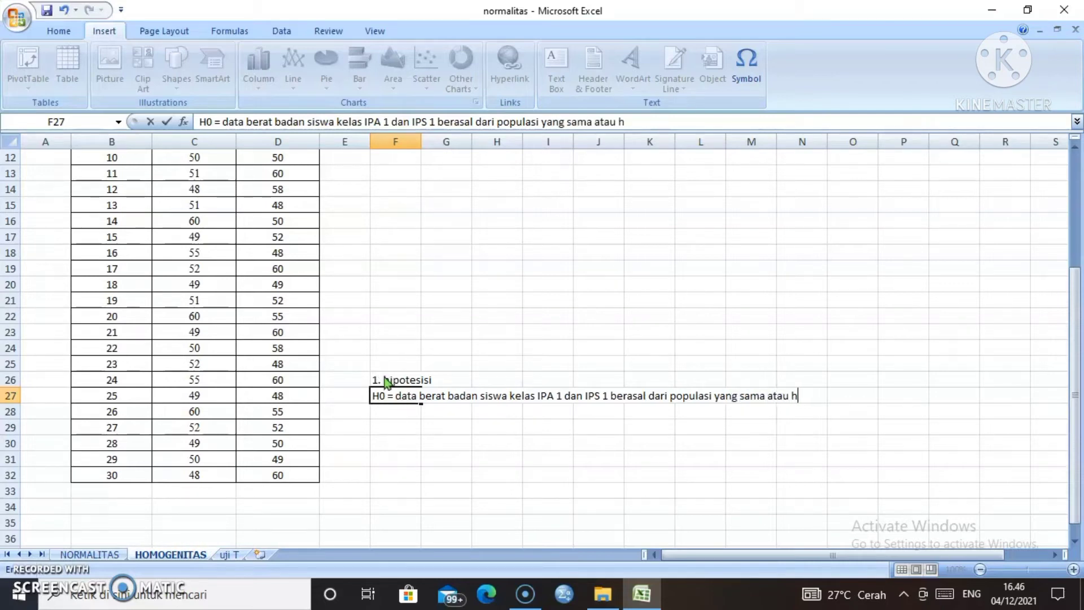
text(oogen)
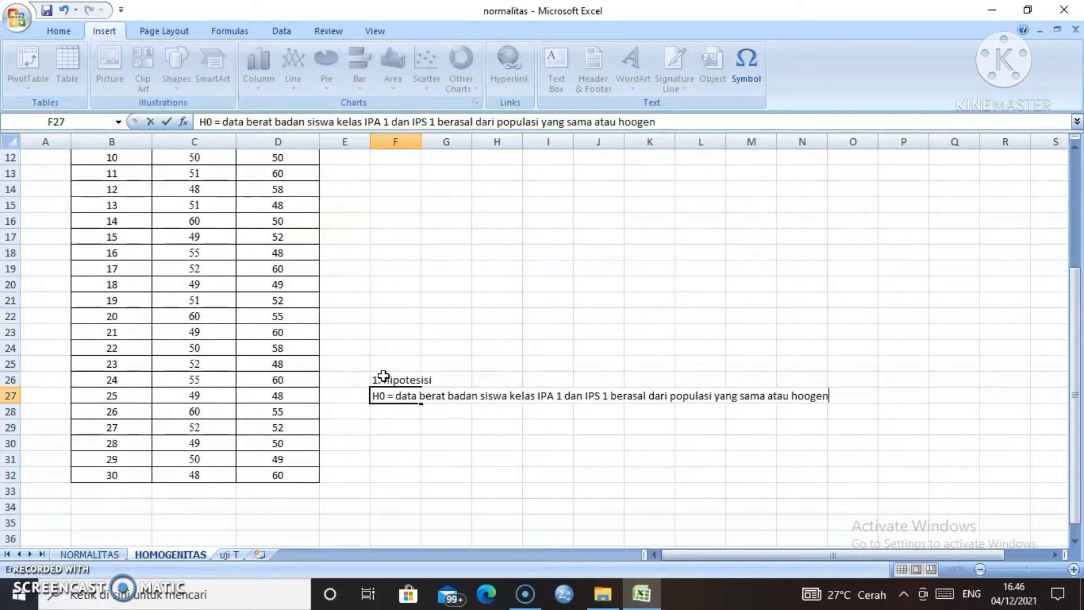
key(BackSpace)
key(BackSpace)
key(BackSpace)
key(BackSpace)
text(mogen)
Begin the alternative hypothesis in F28 with "Ha = Data berat badan siswa kelas IPA 1 dan IPS 1 berasal dari"
click(383, 418)
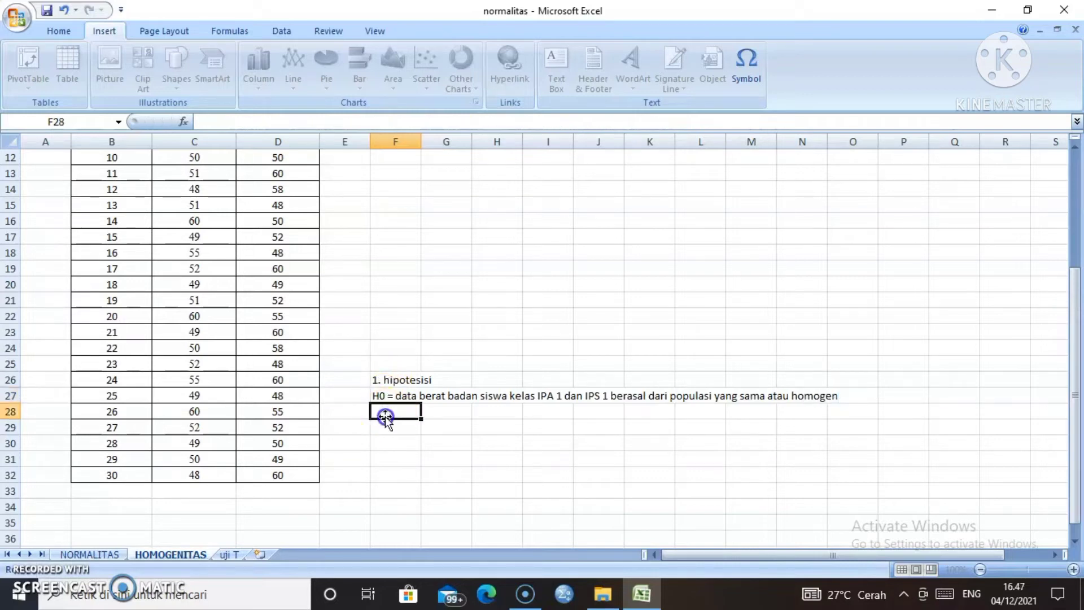
text(H)
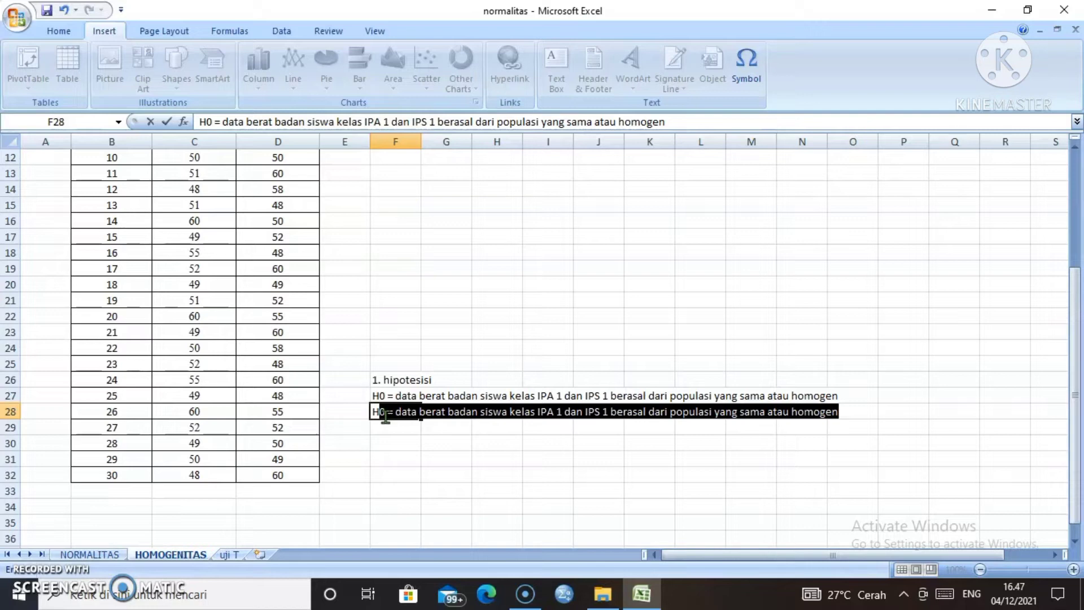
text(a)
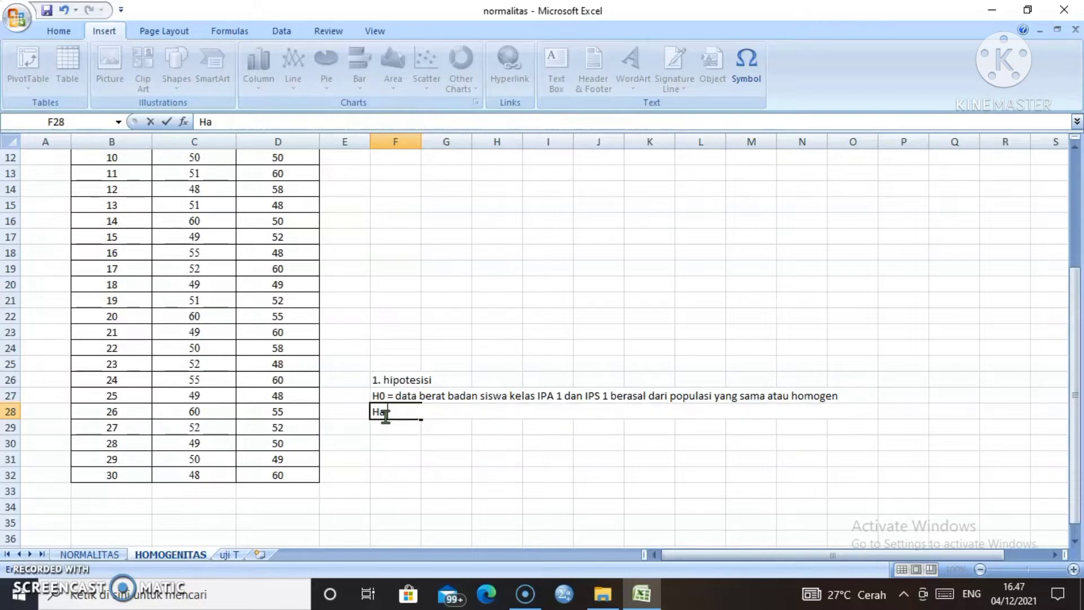
text( = Data be)
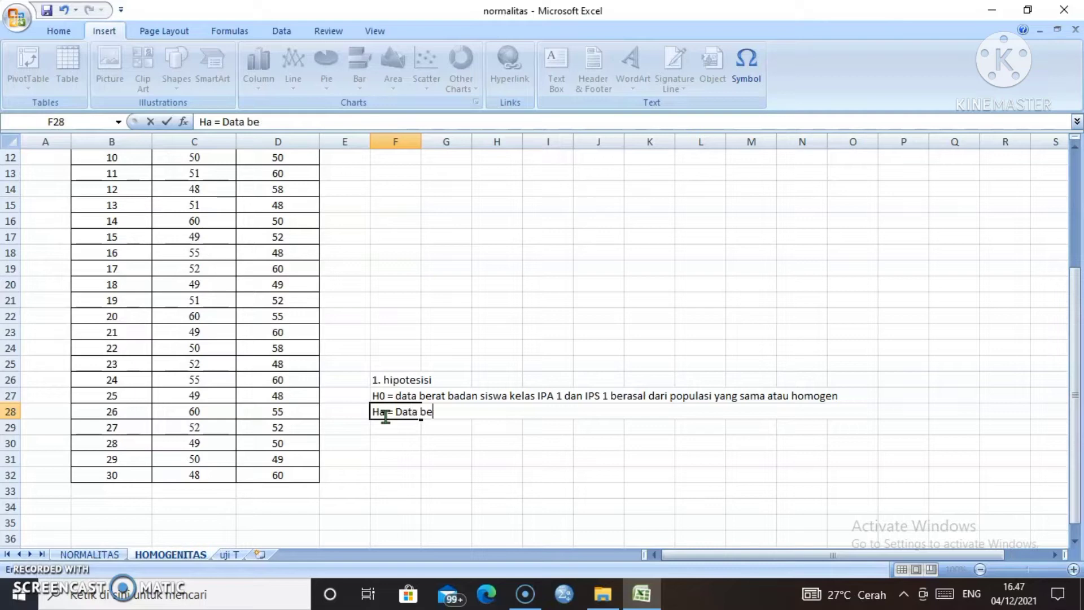
text(rat badan )
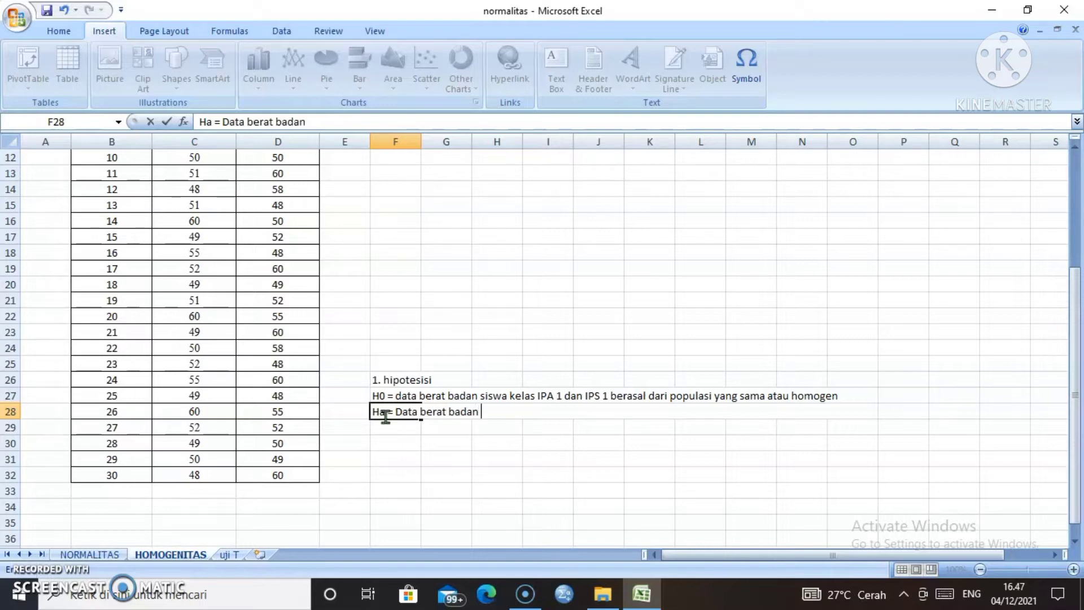
text(siswa kelas IPA)
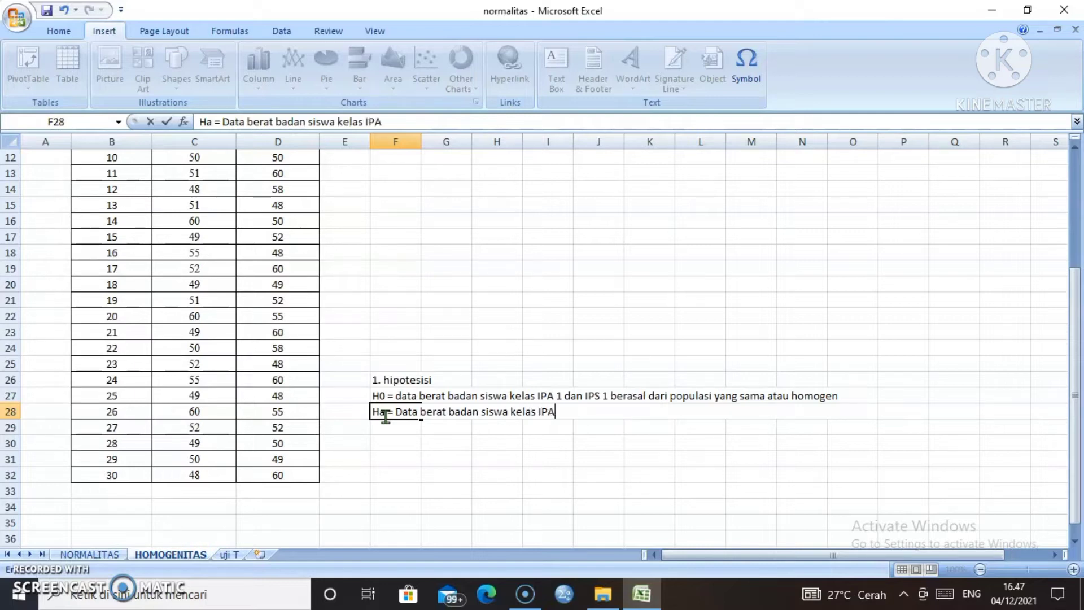
text( 1 da)
key(BackSpace)
text(an IPS)
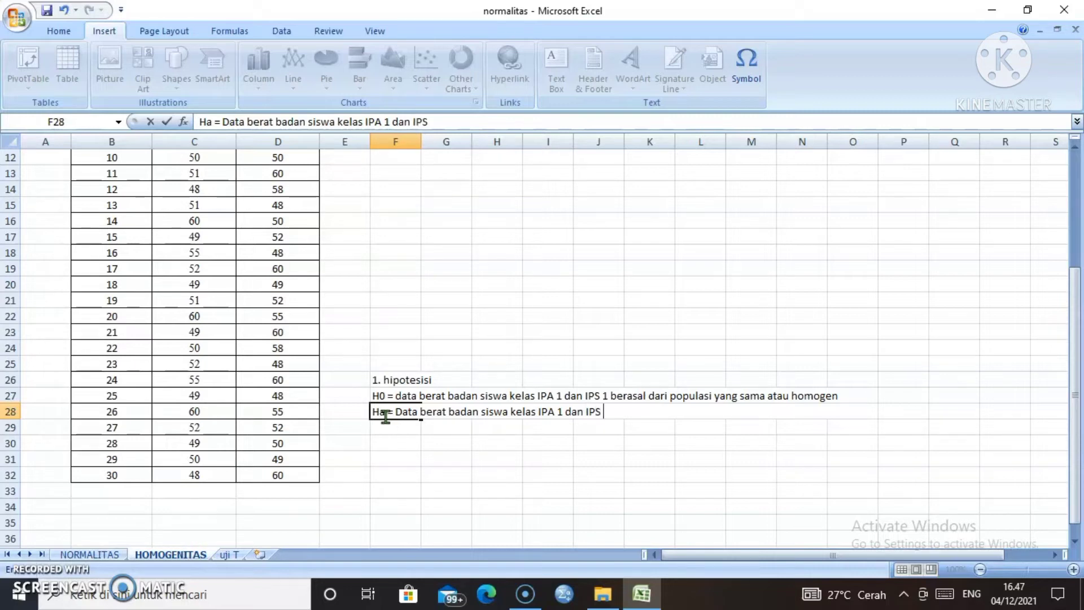
text( 1 berasa)
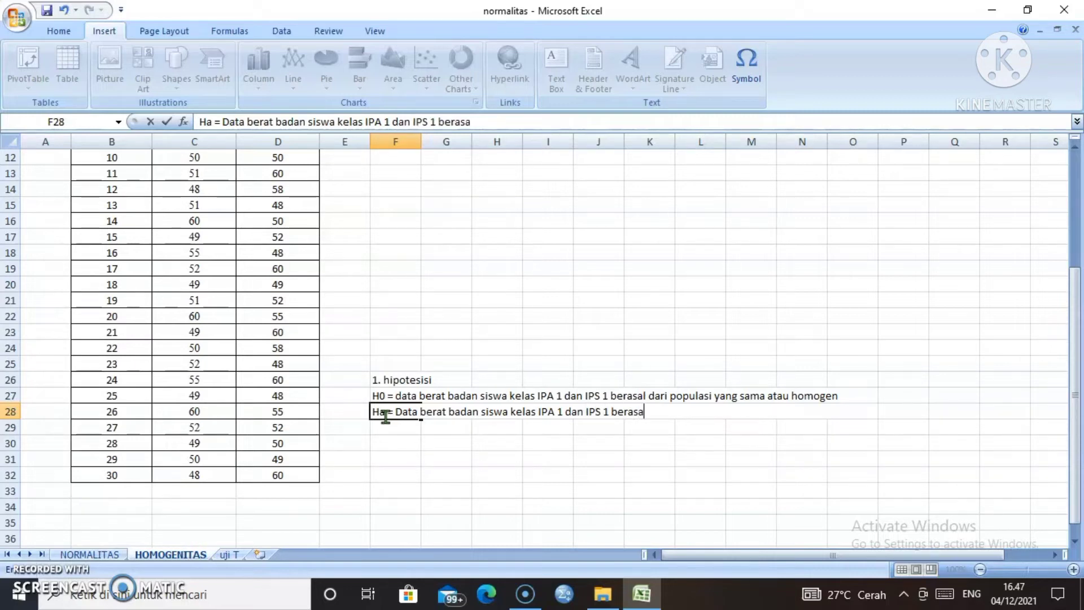
text(l dari)
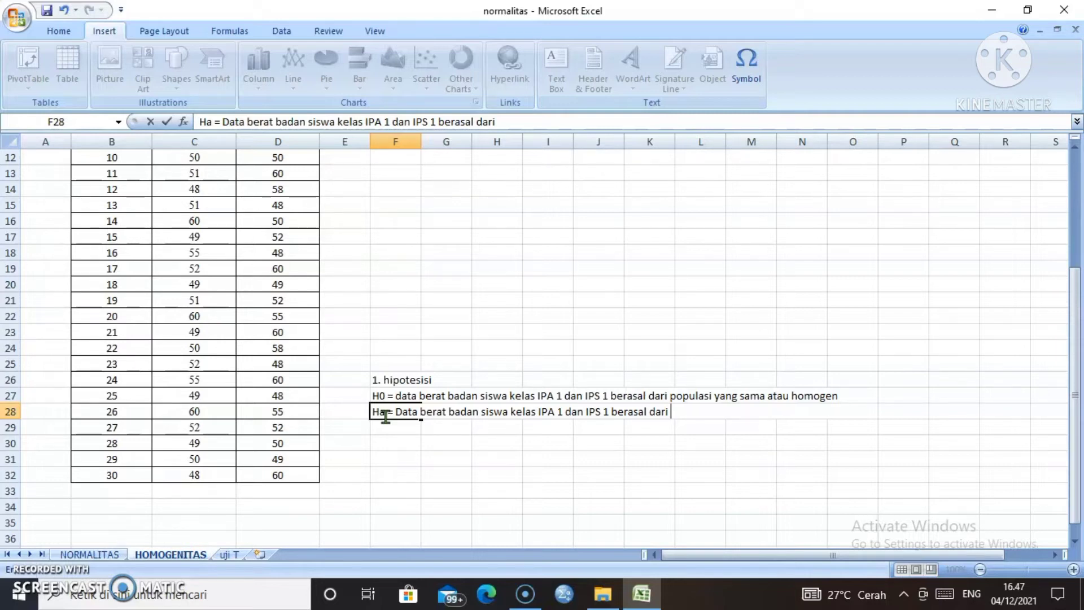
Insert the word "tidak" before "berasal dari" in the alternative hypothesis in F28
key(Left)
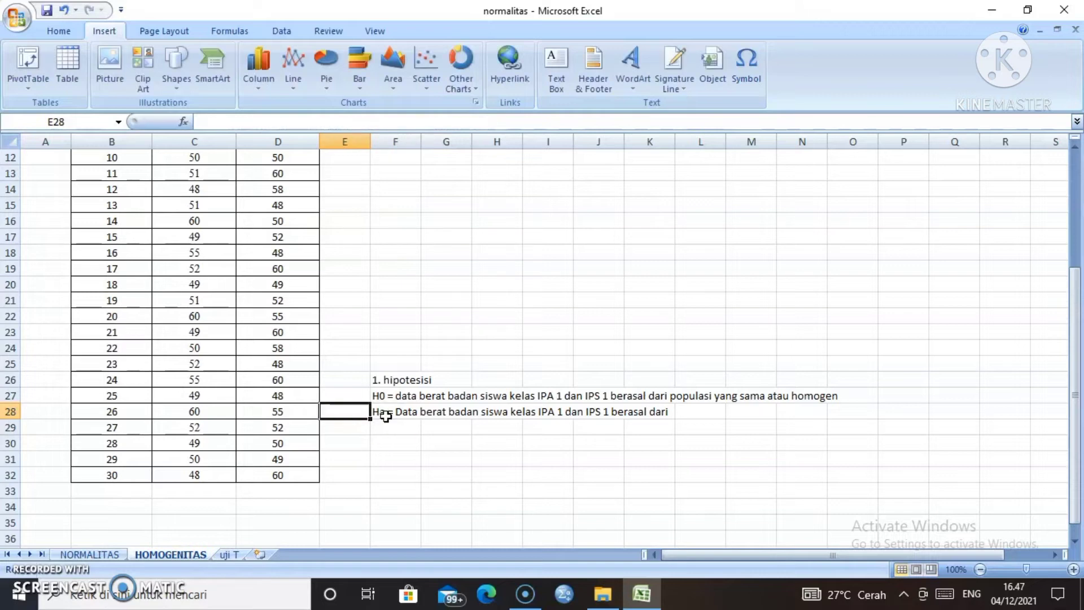
click(386, 415)
double_click(391, 414)
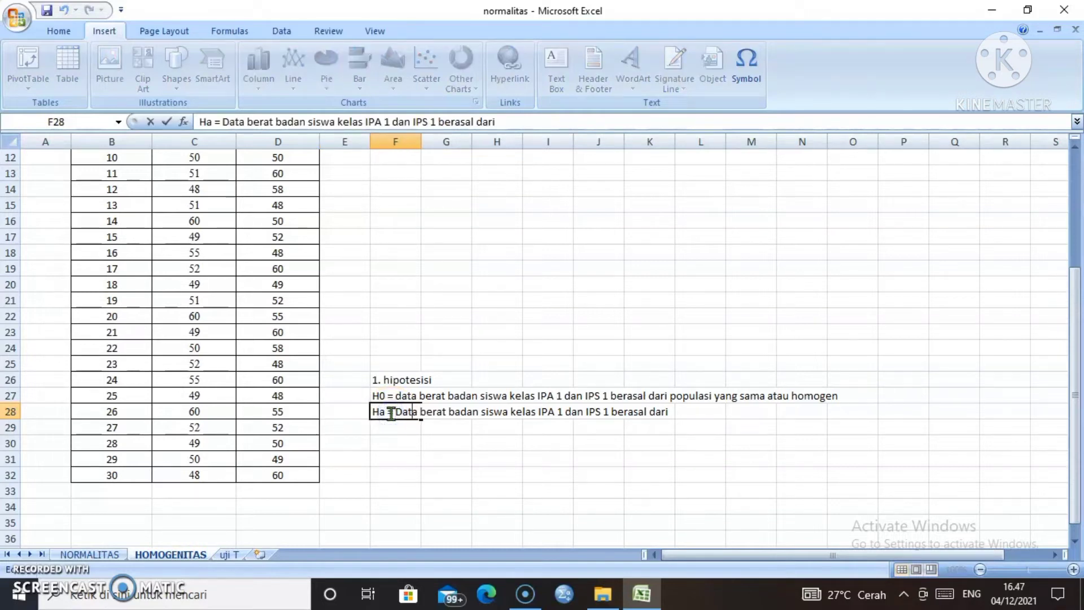
key(Right)
key(Right)
key(Right)
key(Right)
key(Right)
key(Right)
key(Right)
key(Right)
key(Right)
key(Right)
key(Right)
key(Right)
key(Right)
key(Right)
key(Right)
key(Right)
key(Right)
key(Right)
key(Right)
key(Right)
text(tidak)
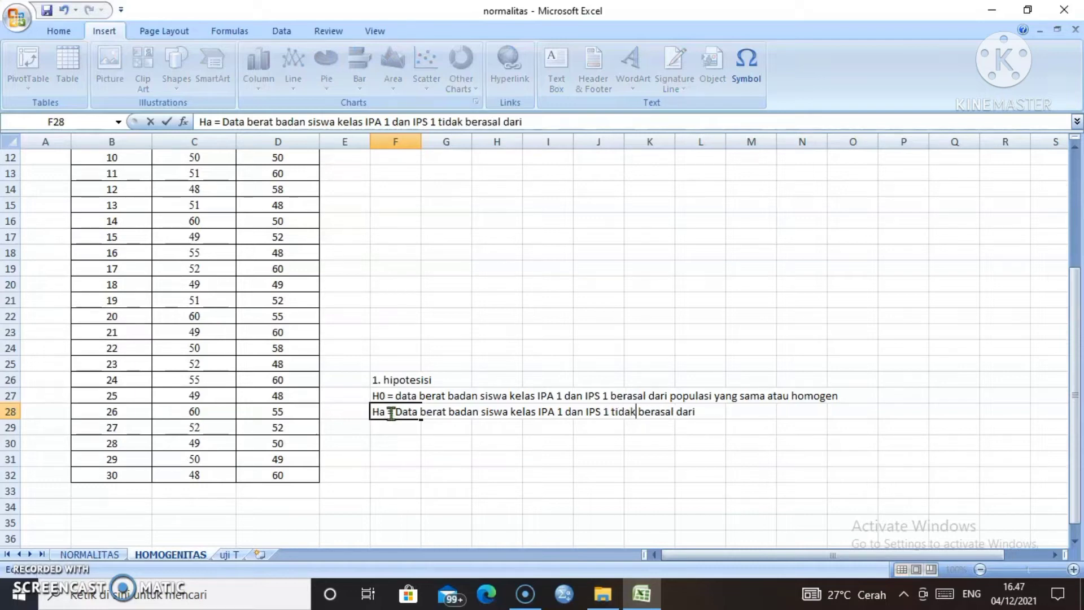
Complete the alternative hypothesis in F28 with "populasi yang sama atau tidak homogen"
key(Right)
key(Right)
key(Right)
key(Right)
key(Right)
key(Right)
key(Right)
key(Right)
key(Right)
key(Right)
key(Right)
text(populasi yang sa)
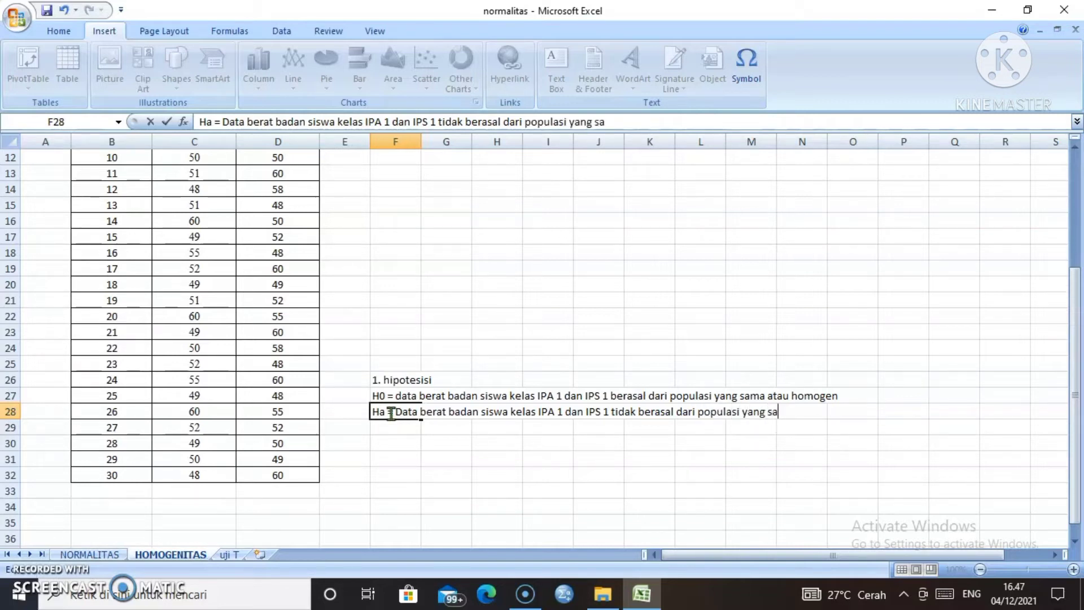
text(ma atau)
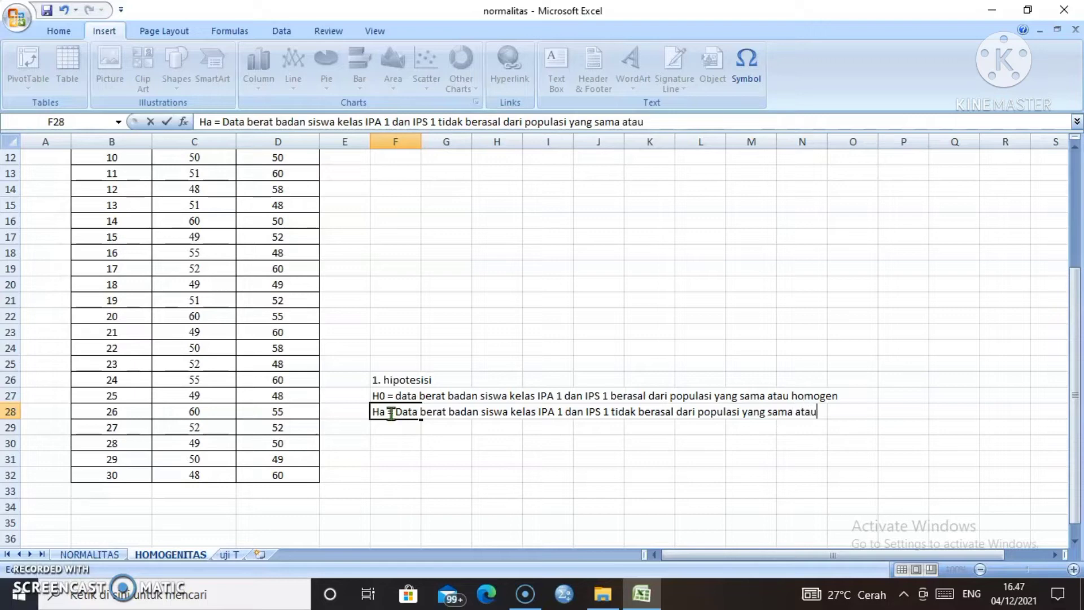
text( tidak homogen)
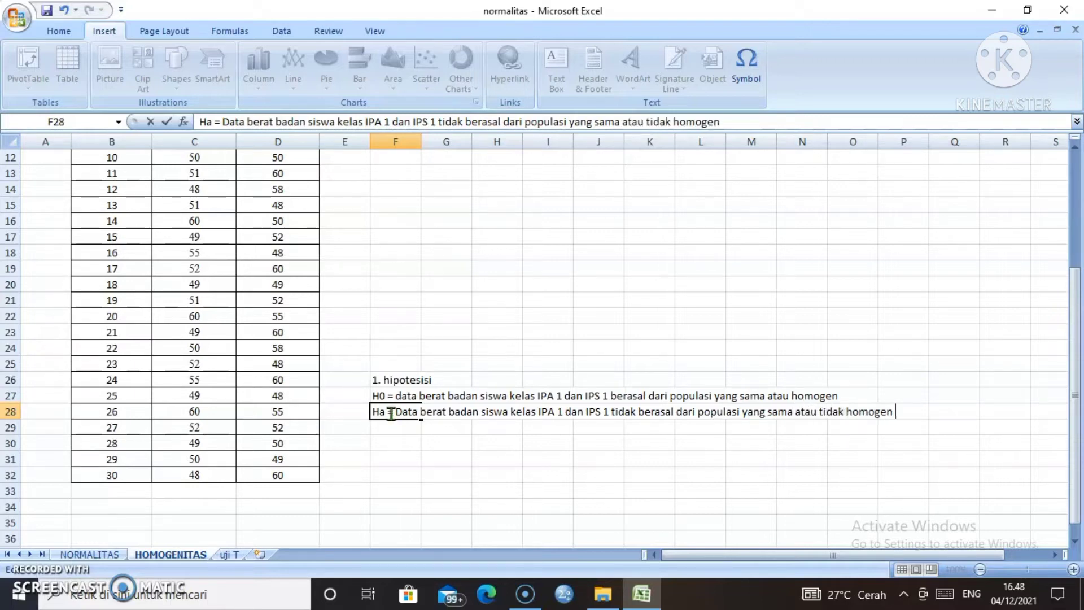
click(393, 429)
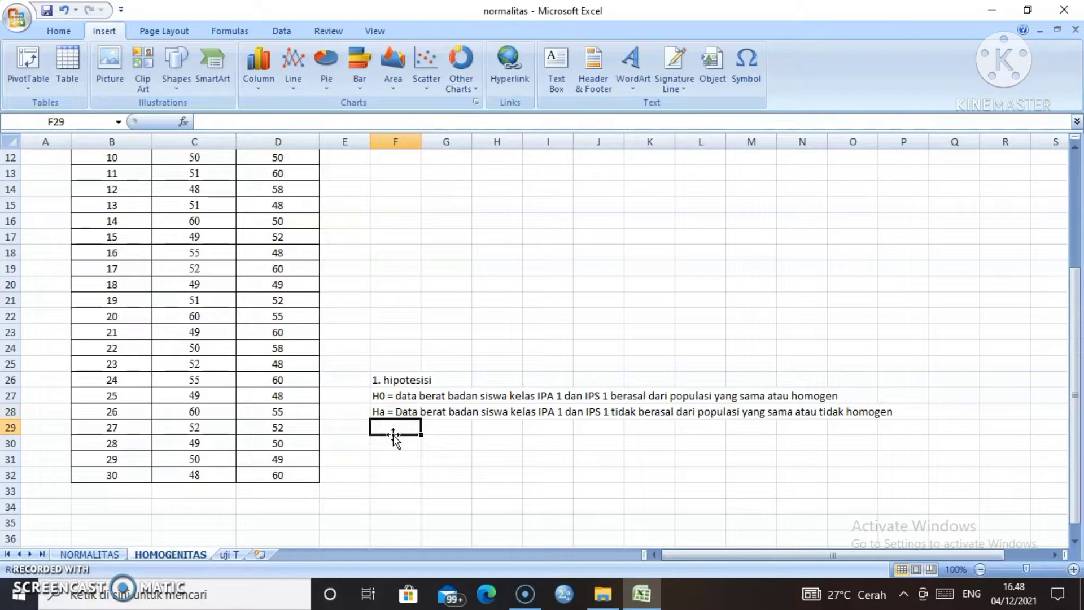
Label cell B33 below the weight data "standar deviasi"
click(116, 495)
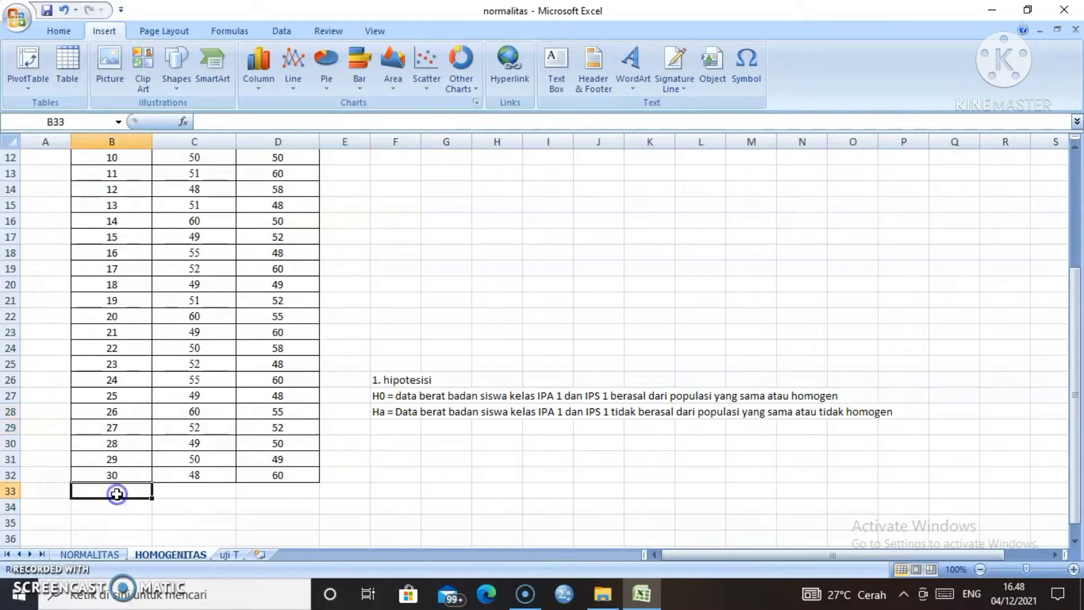
text(standa)
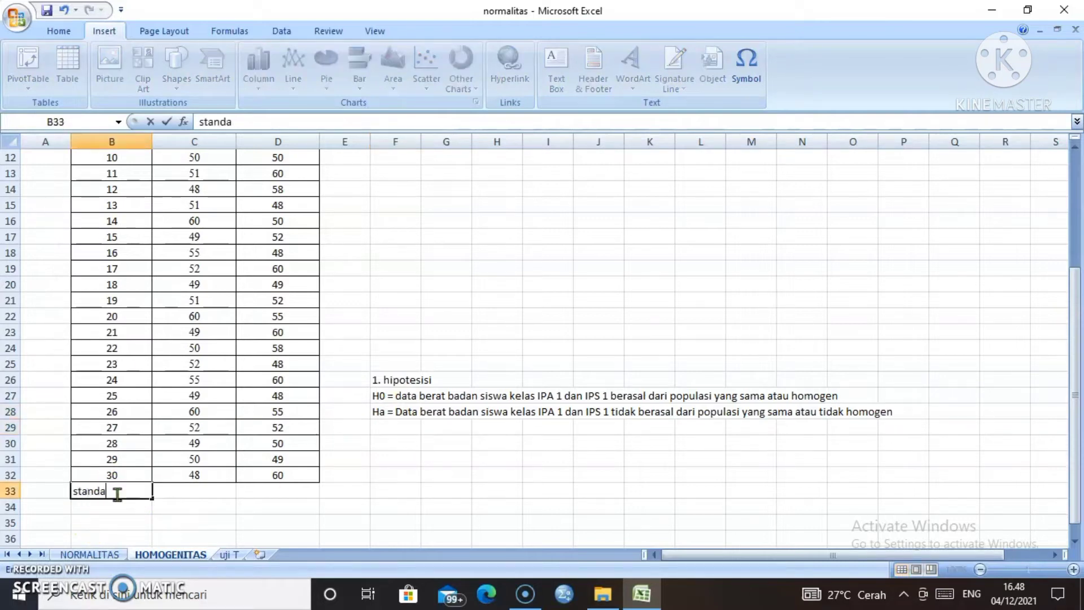
text(r deviasi)
key(Tab)
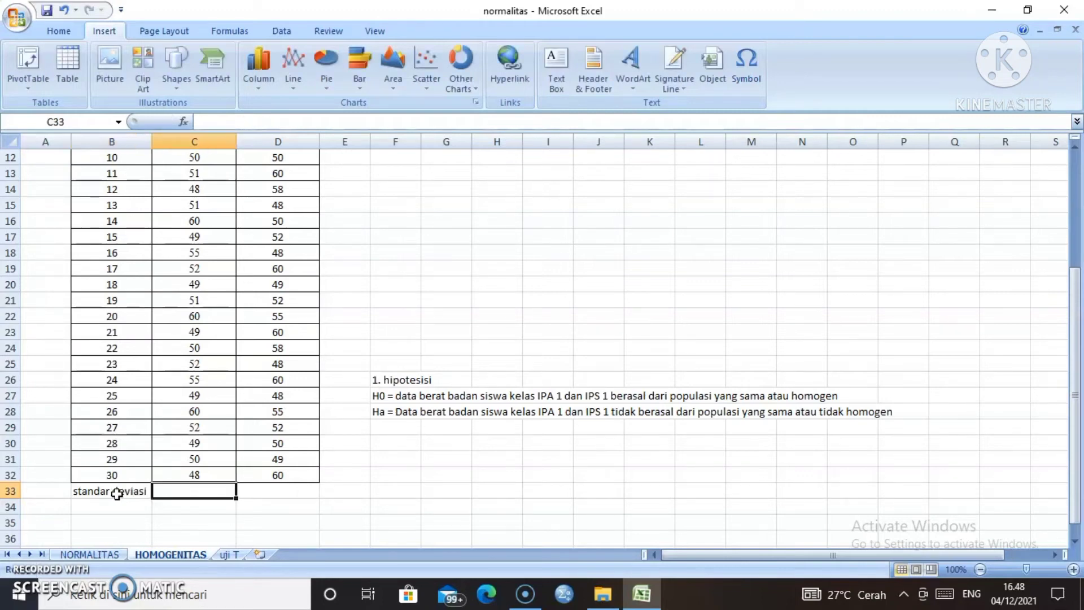
Calculate the IPA 1 standard deviation in C33 with STDEV over C3:C32
text(=)
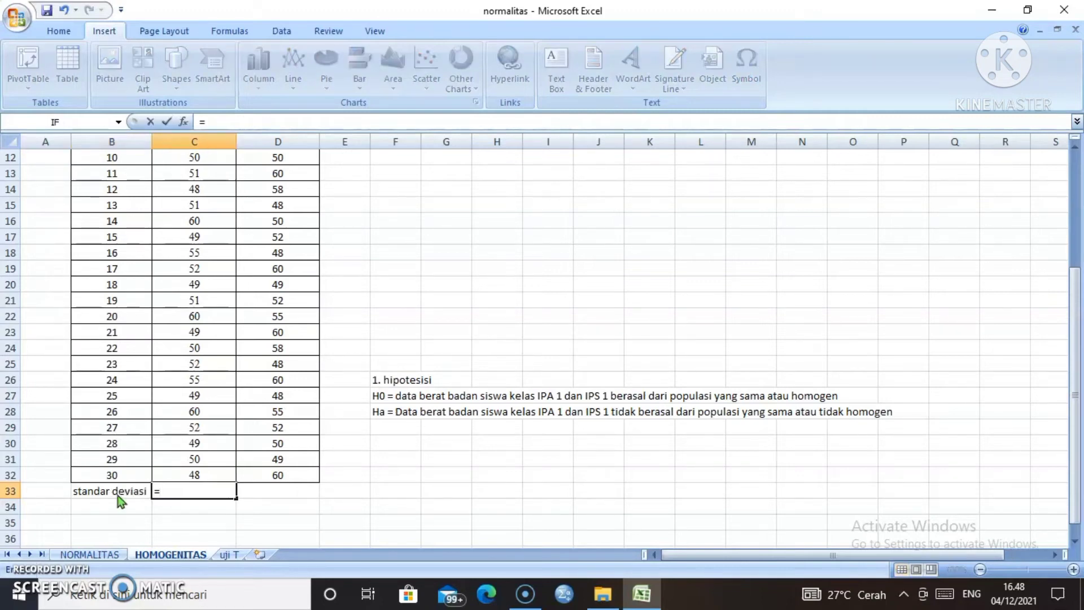
text(st)
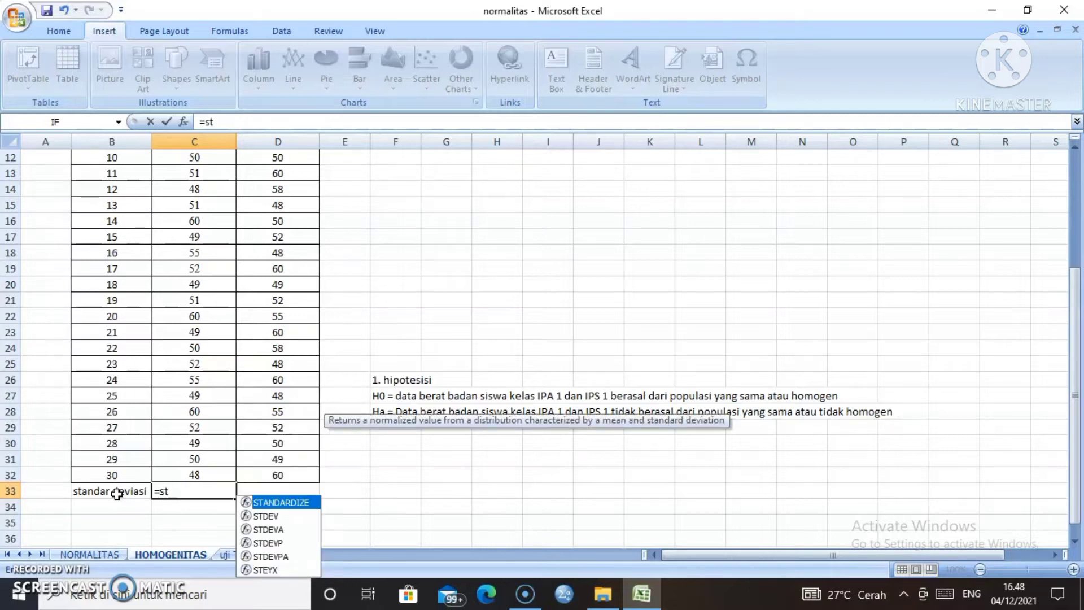
double_click(256, 516)
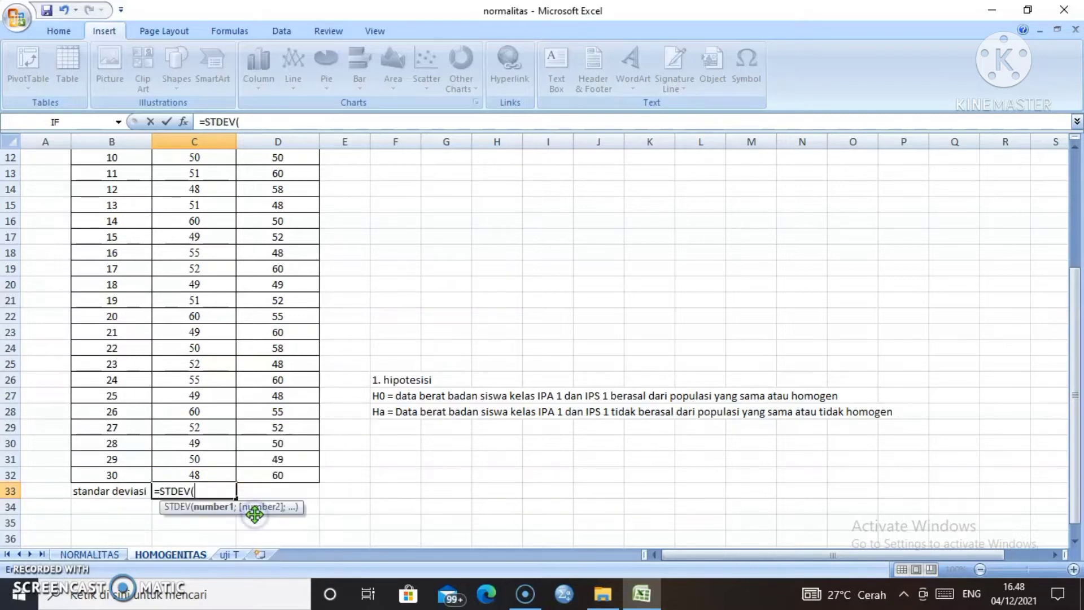
click(227, 478)
drag(227, 478, 199, 189)
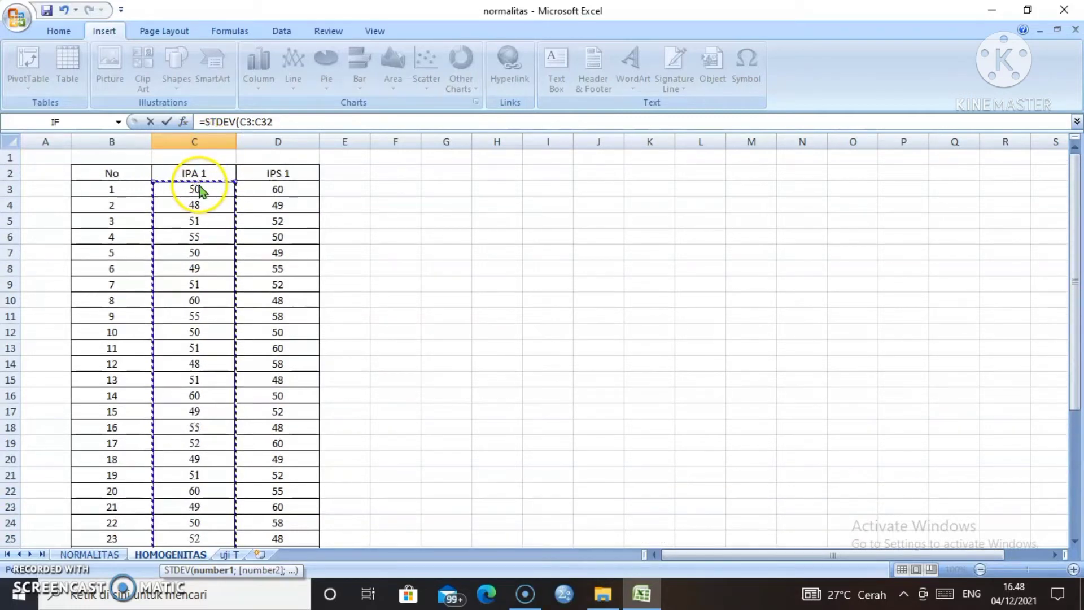
key(Return)
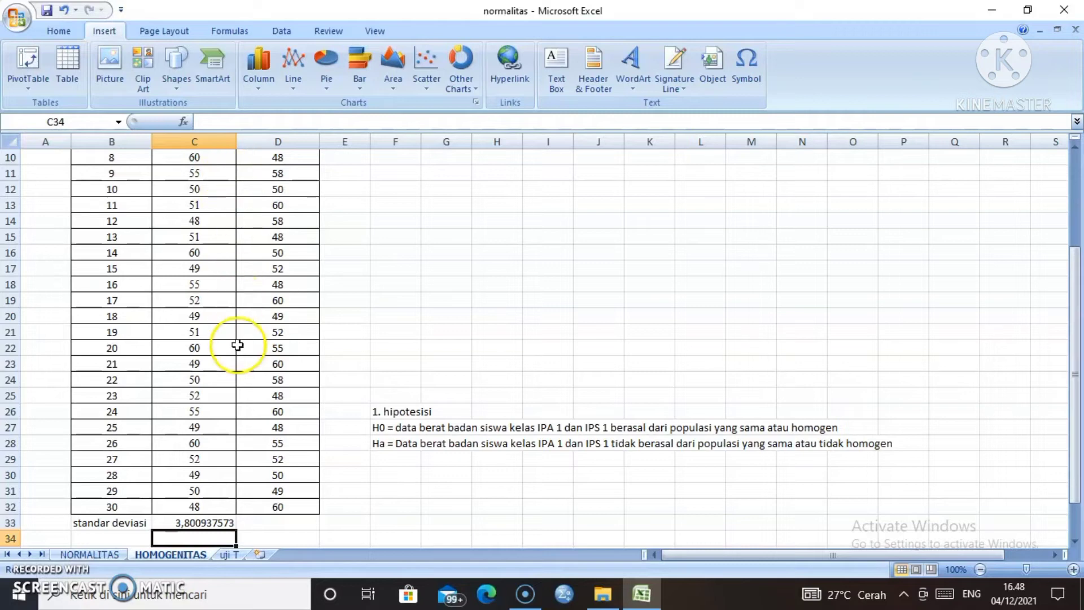
Calculate the IPS 1 standard deviation in D33 with STDEV over D3:D32
click(267, 518)
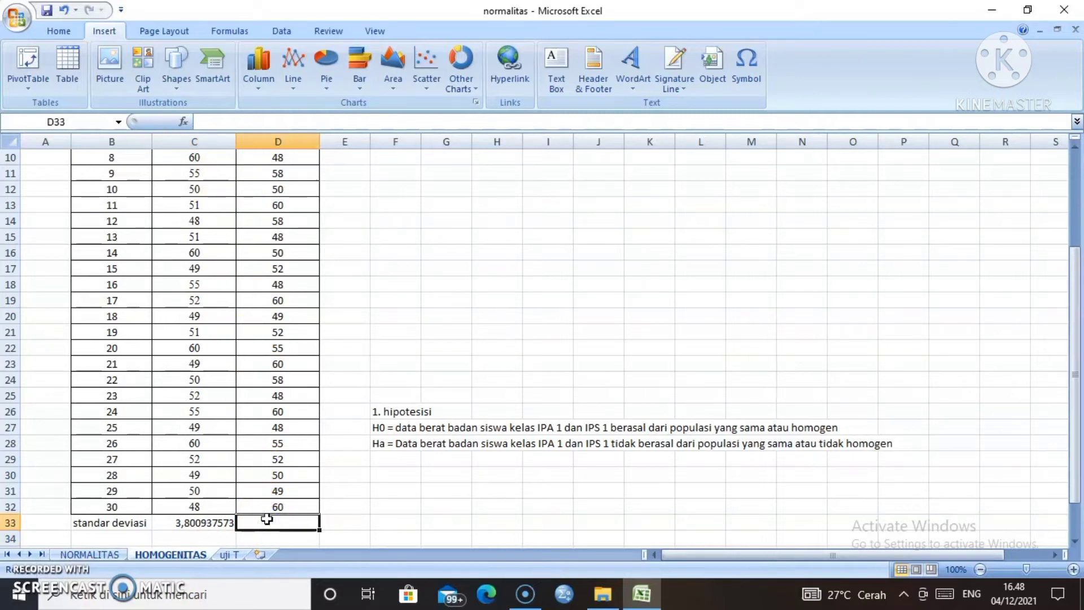
text(=)
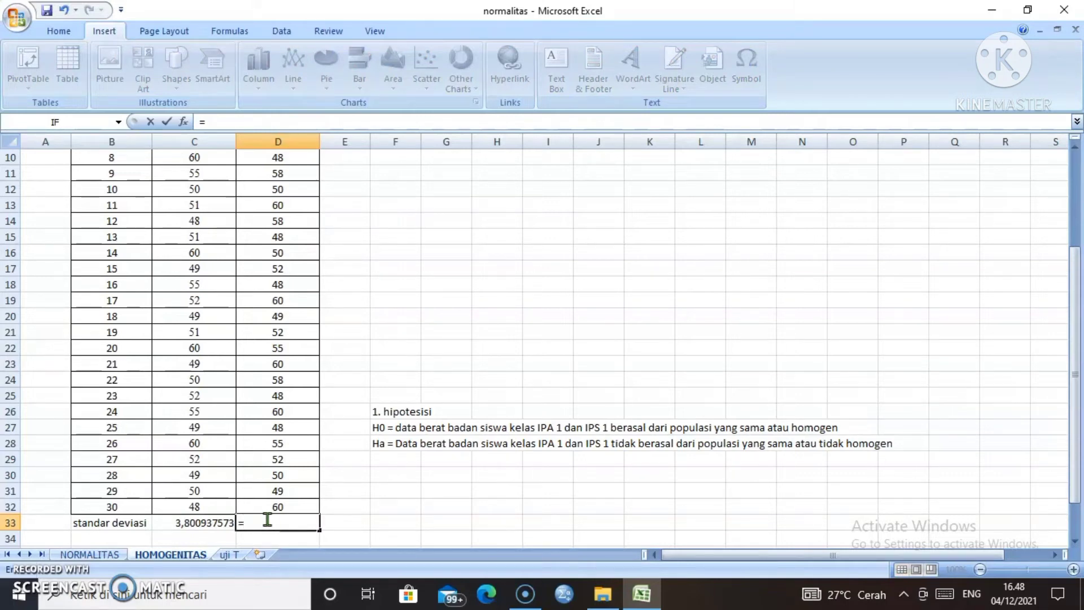
text(s)
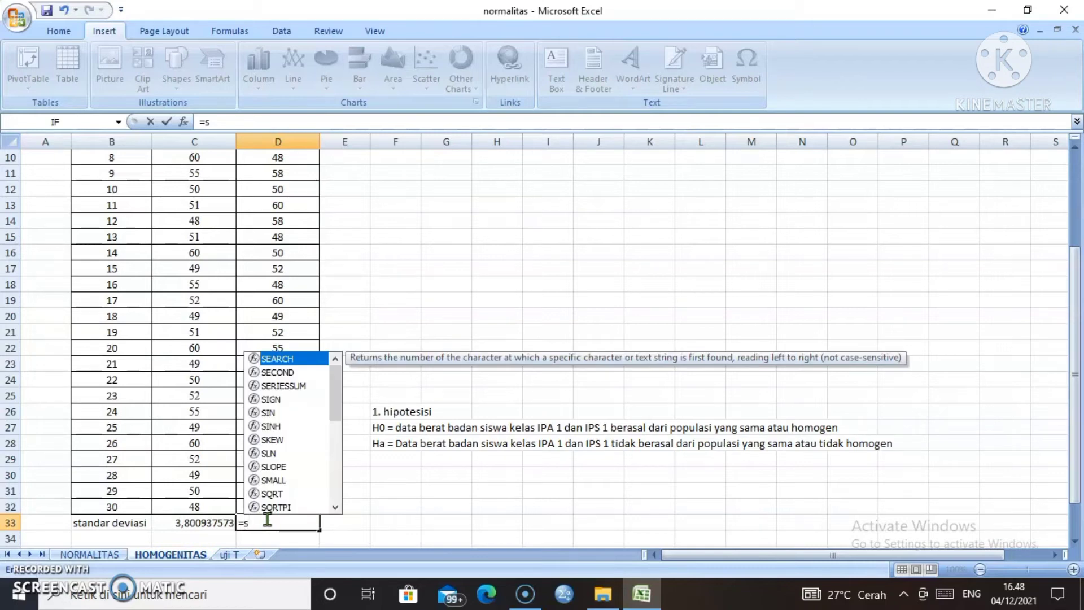
text(ts)
key(BackSpace)
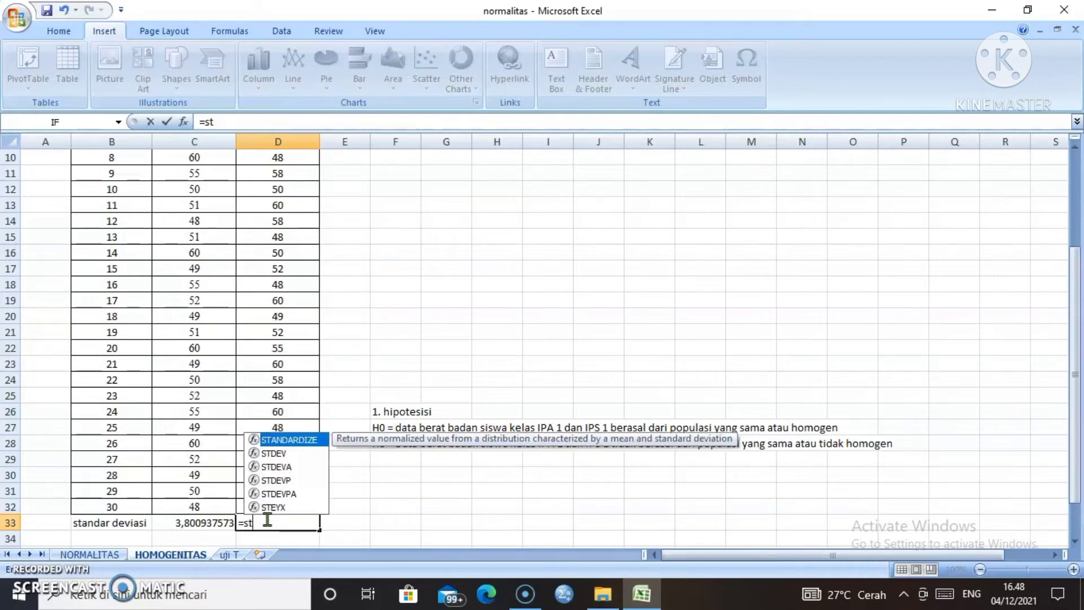
double_click(282, 455)
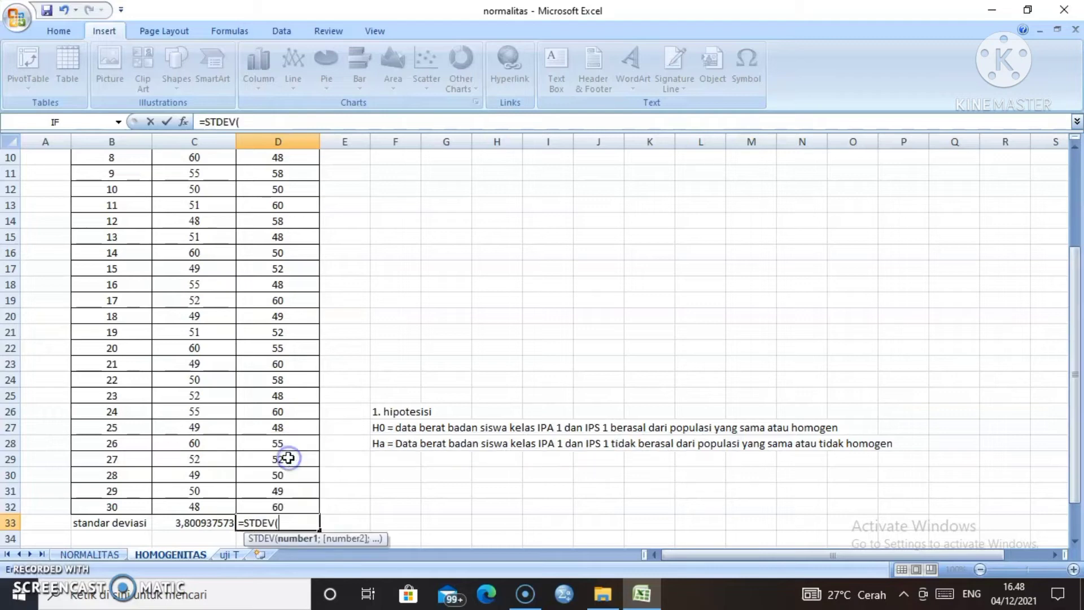
drag(288, 506, 288, 193)
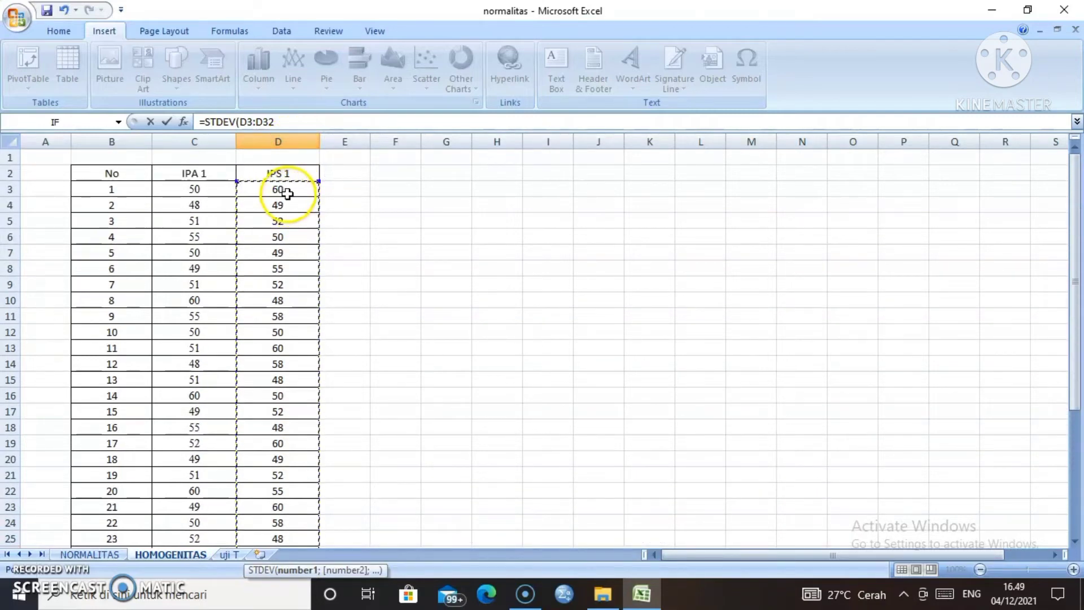
key(Return)
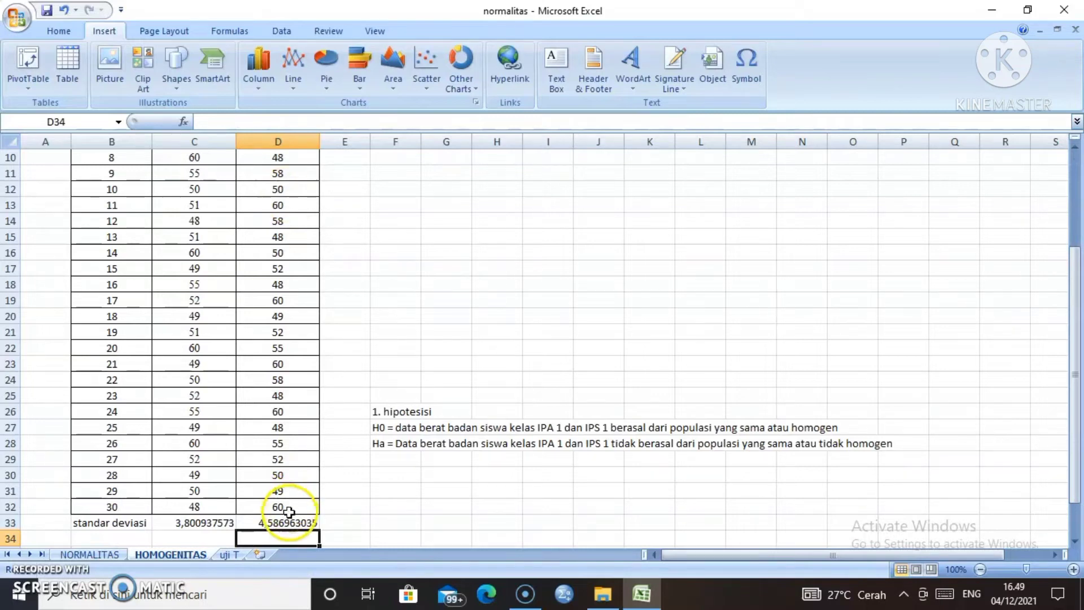
click(363, 507)
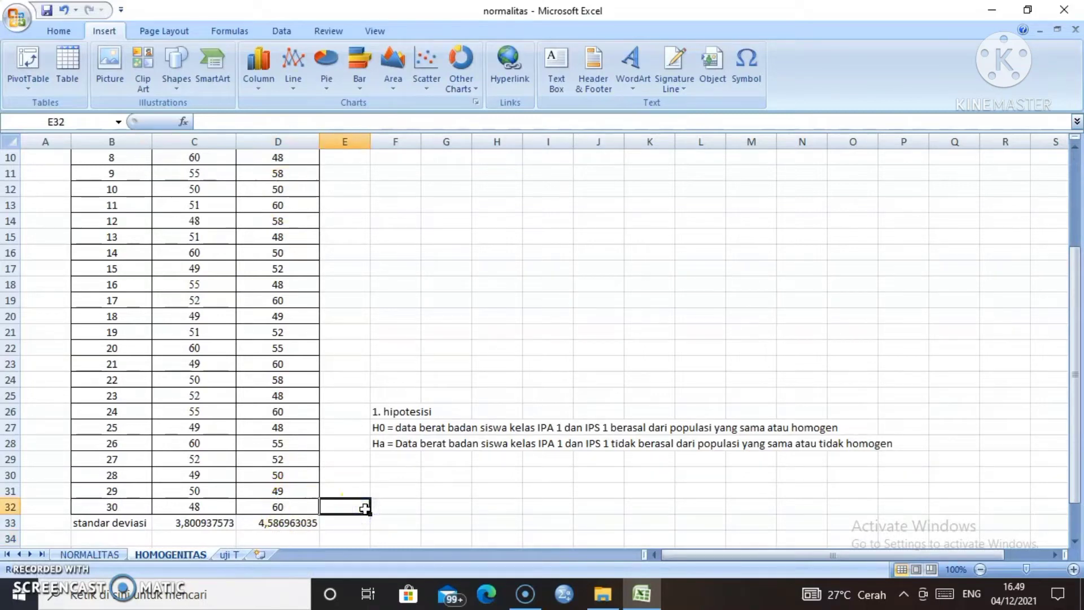
Enter the label "f hitung" in B34 below the standard deviation row
click(133, 537)
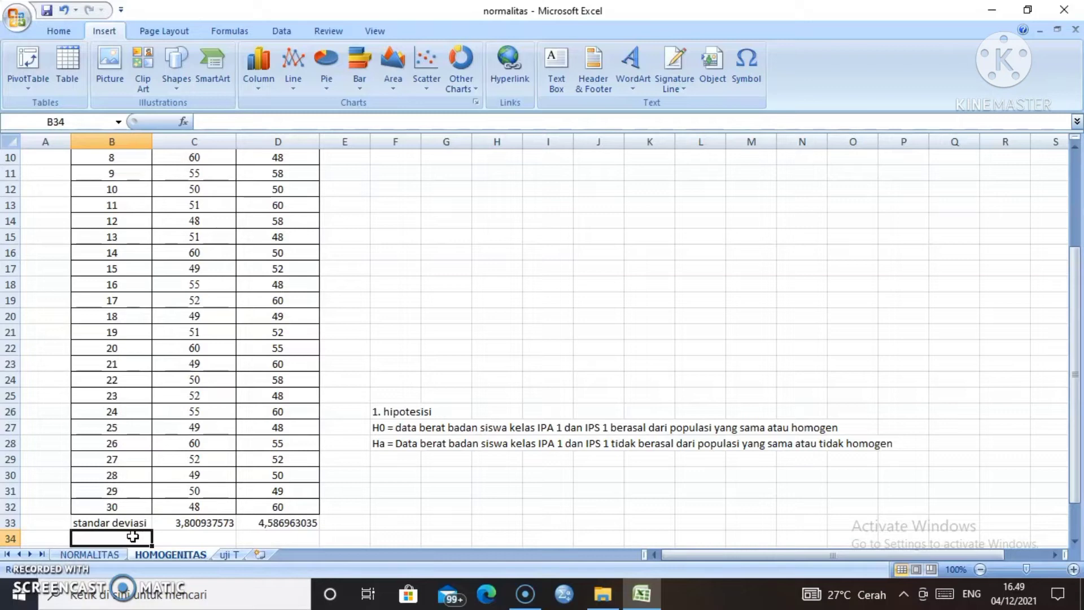
text(f)
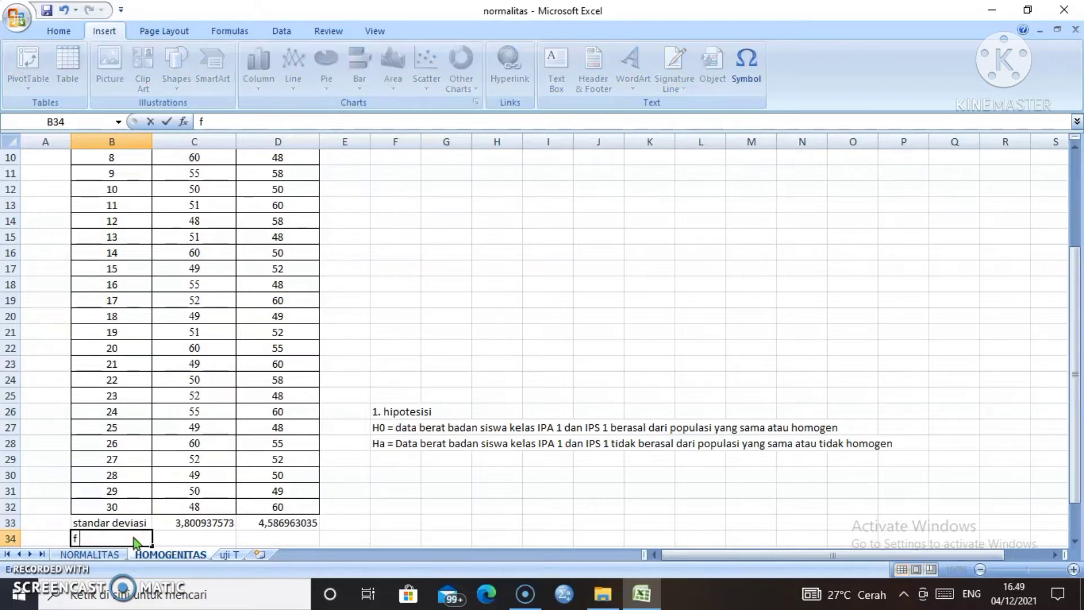
text( g)
key(BackSpace)
text(hitung)
click(148, 539)
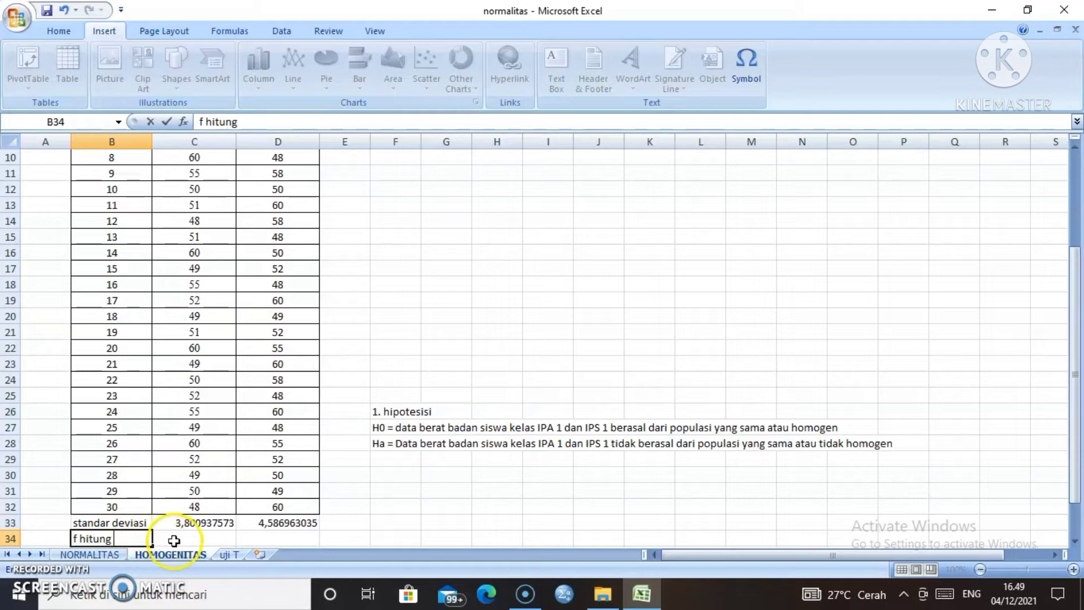
Calculate the f hitung value in C34 by dividing the IPS 1 standard deviation in D33 by the IPA 1 one in C33
click(169, 539)
text(=)
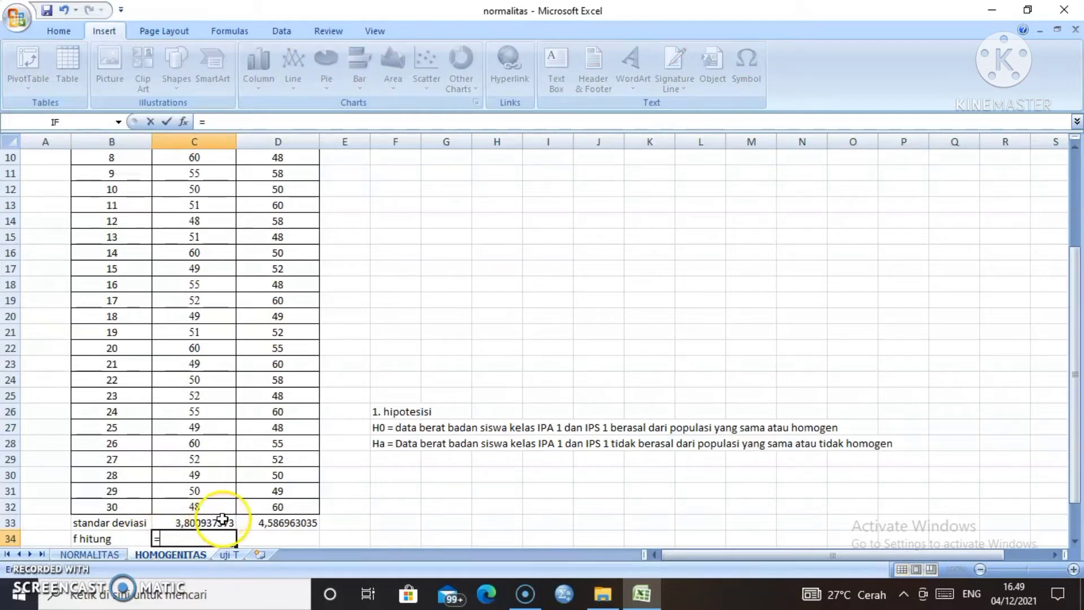
click(281, 520)
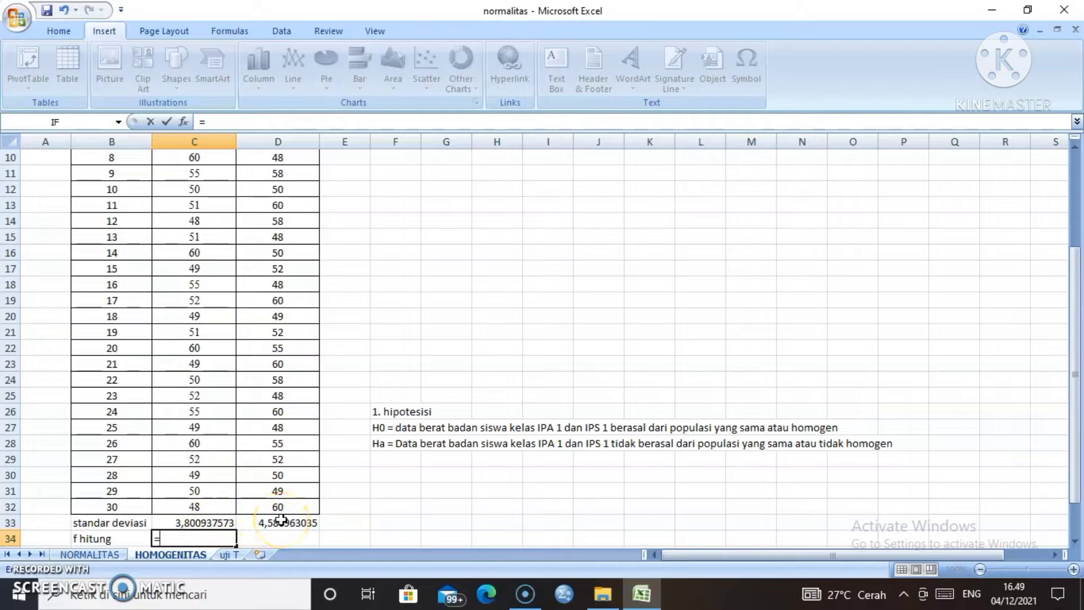
click(281, 519)
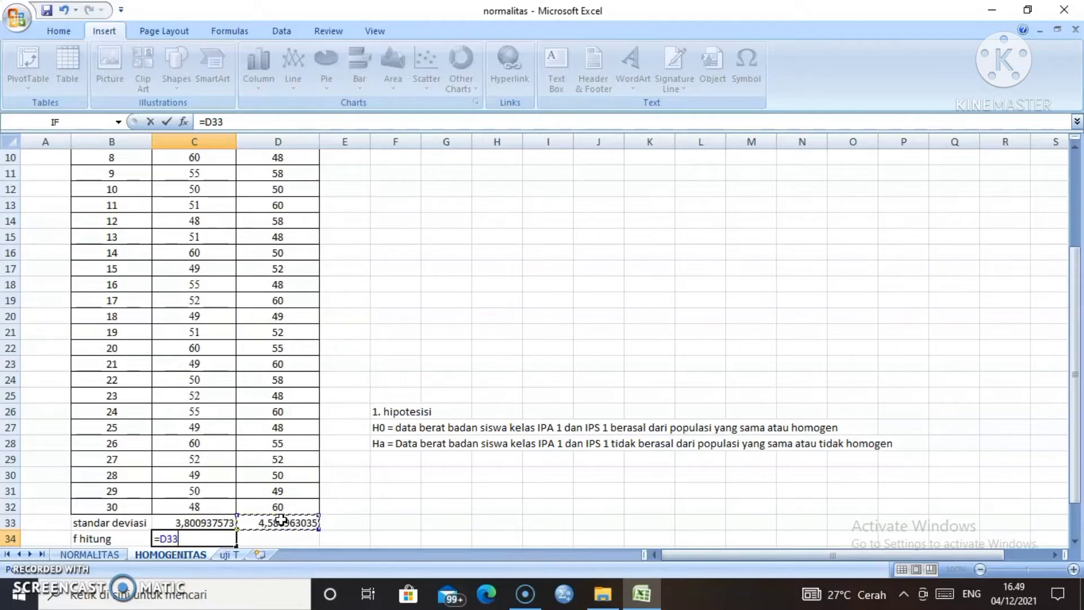
text(/)
click(223, 521)
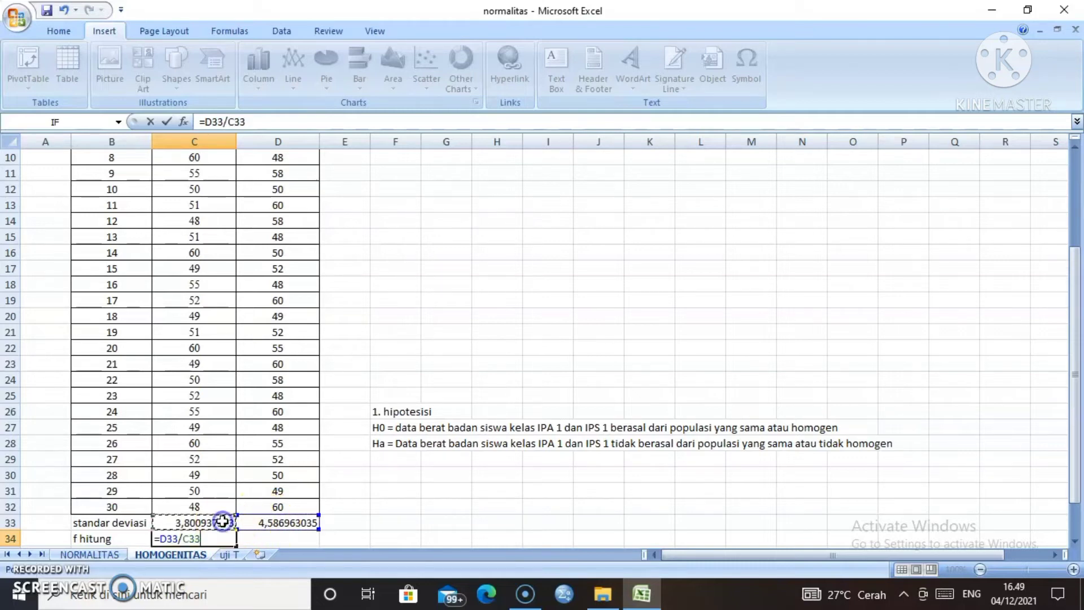
key(Return)
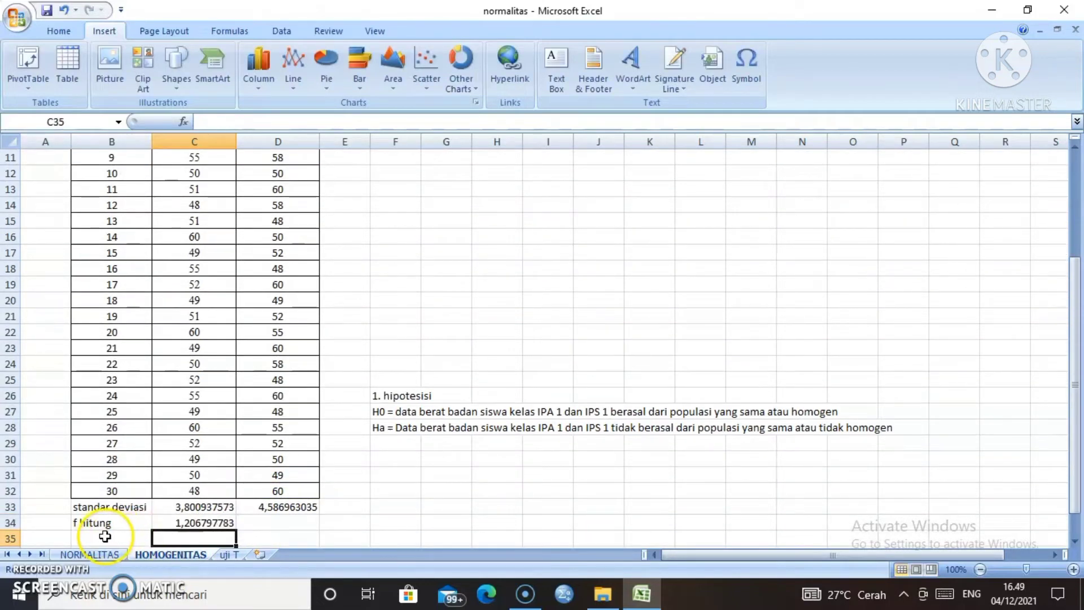
Add the heading "2. taraf signifikan" in F30 below the hypotheses, with the significance level 0,05 in H30
click(103, 536)
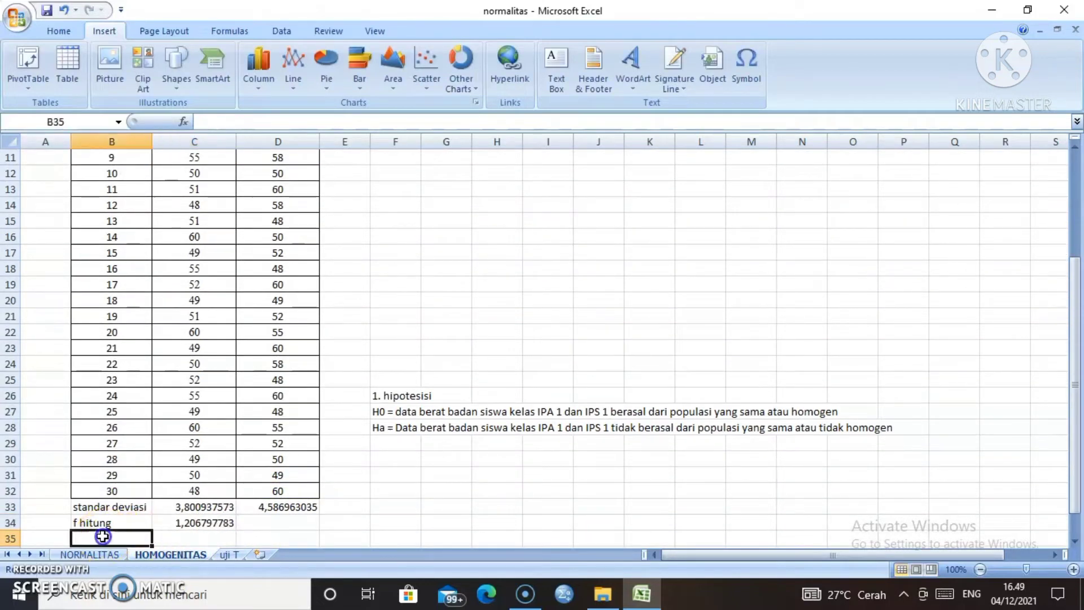
click(180, 539)
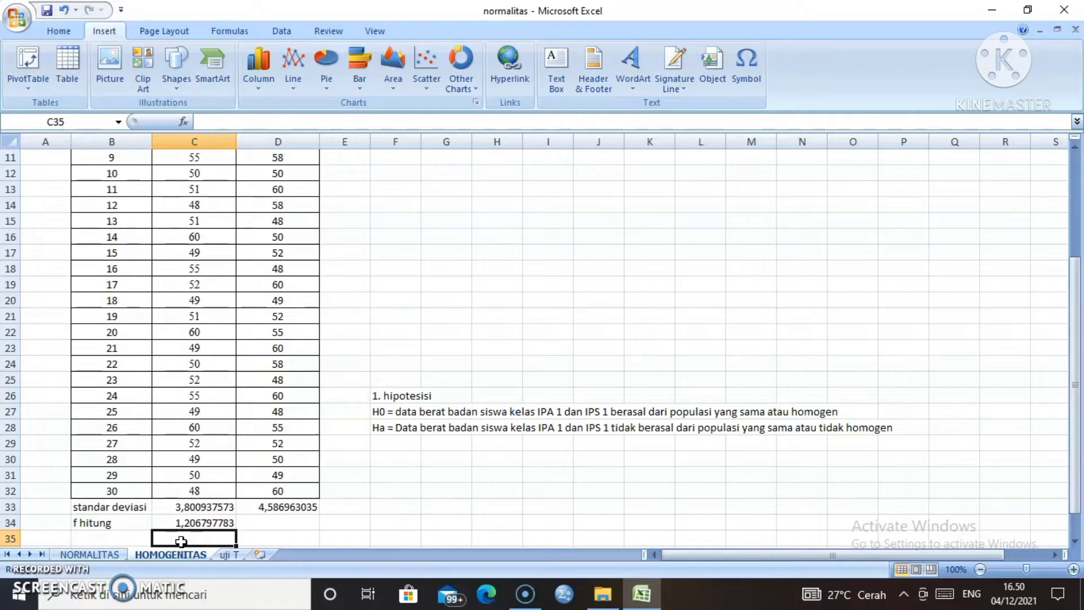
click(383, 461)
text(2.)
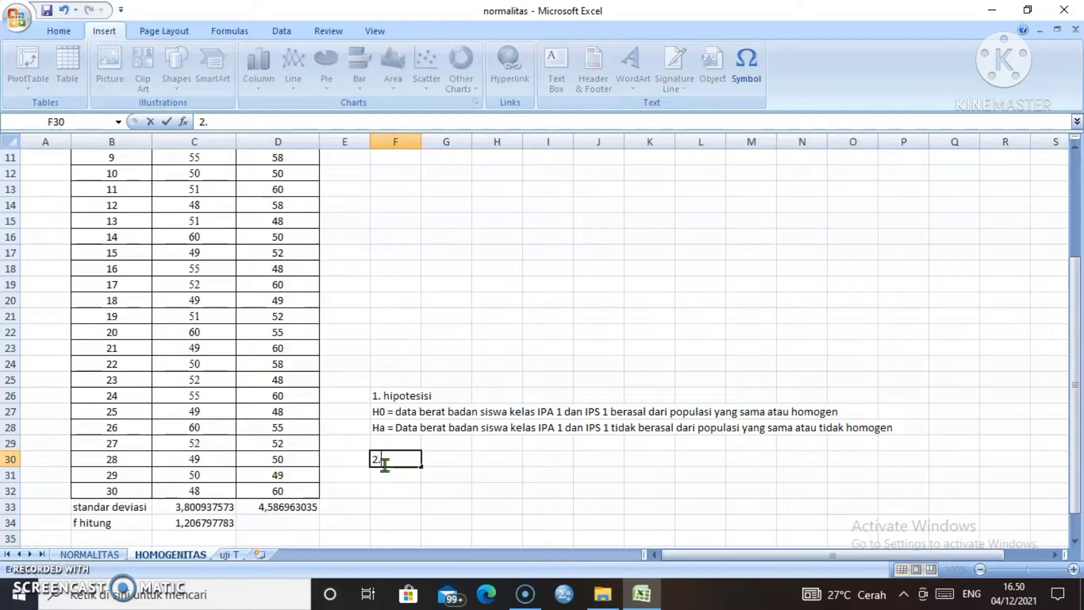
text( taraf sig)
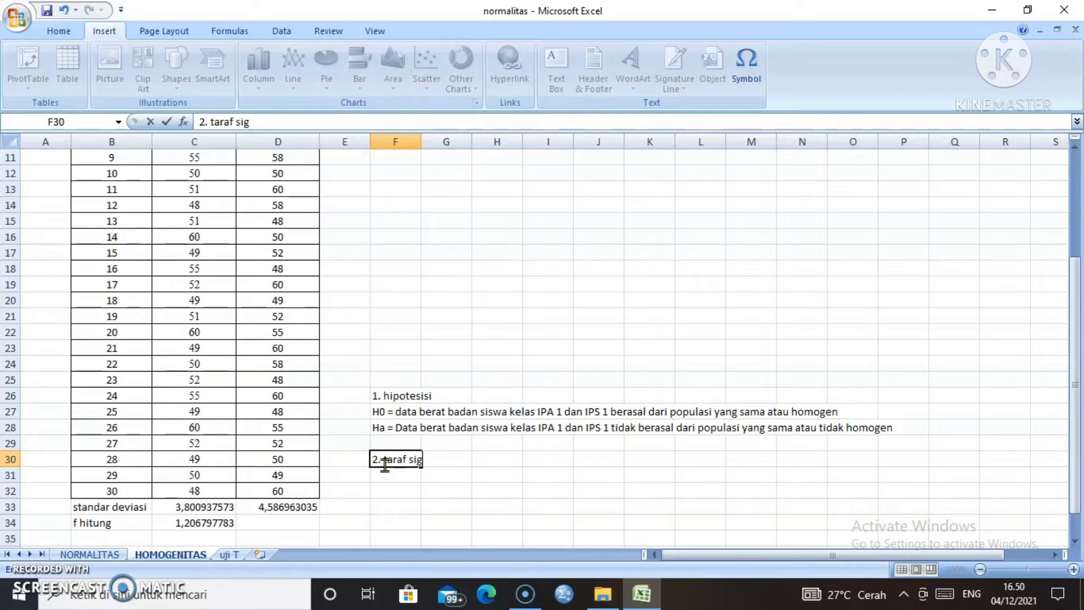
text(n9)
key(BackSpace)
text(ifikan)
key(Tab)
key(Tab)
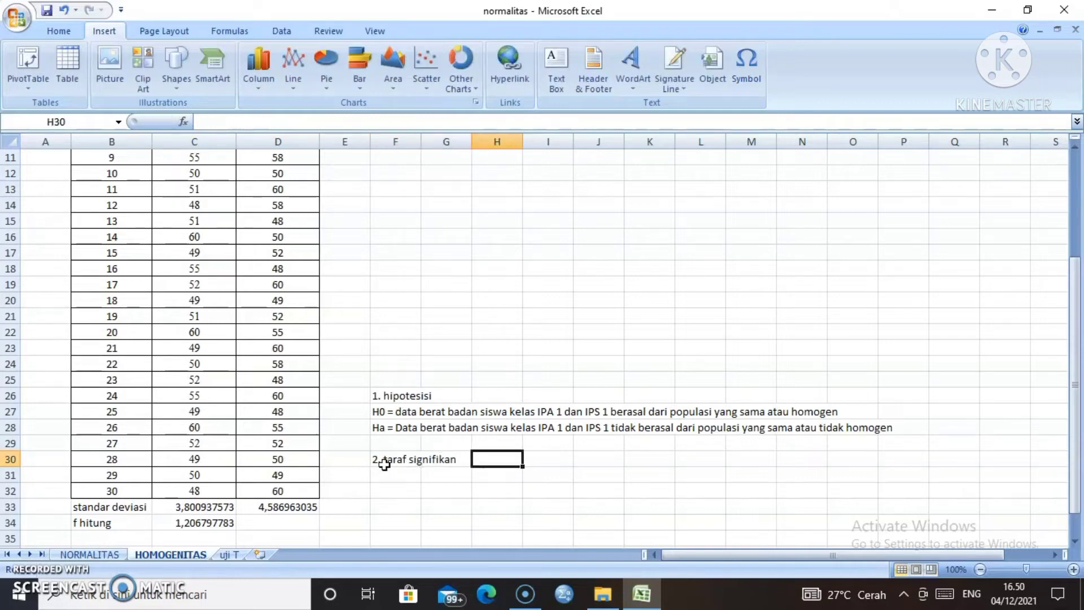
text(0,05)
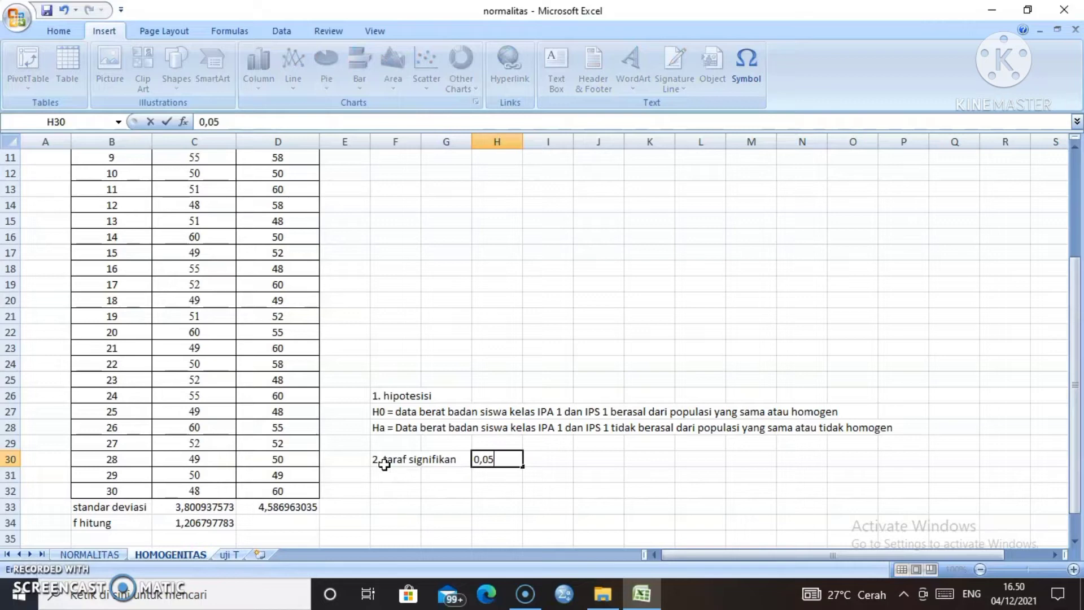
Enter the first degrees of freedom as the text "dk 1 = 30 - 1 = 29" in C35
click(119, 536)
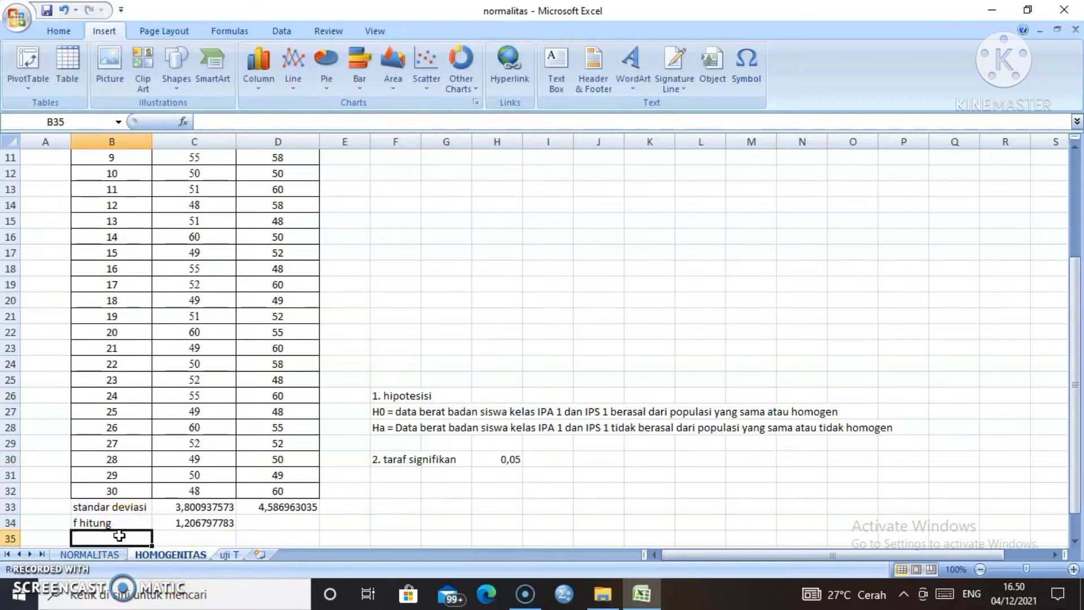
click(161, 536)
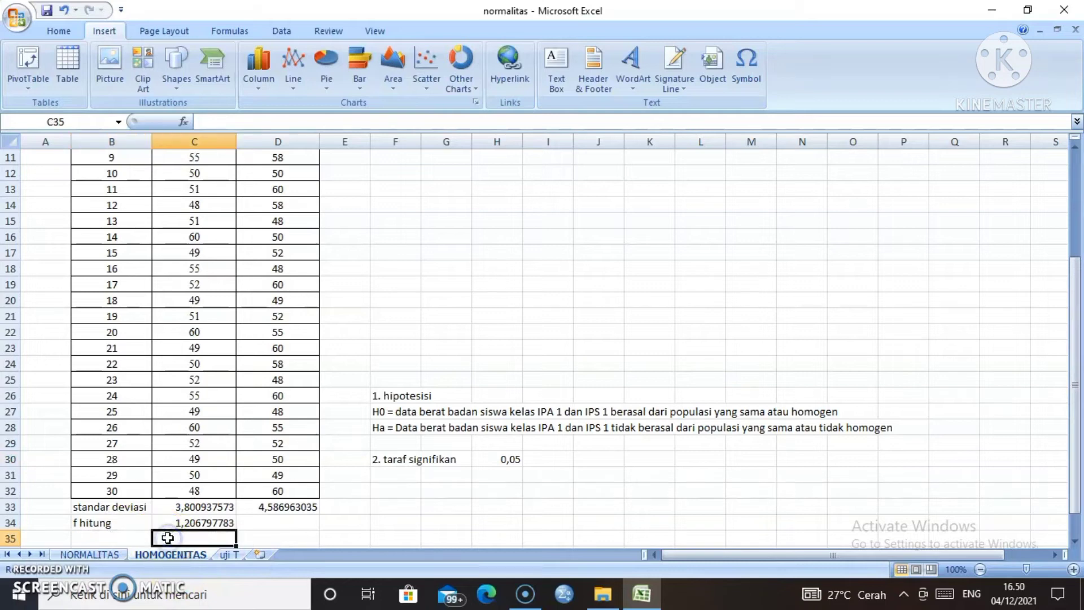
text(dk)
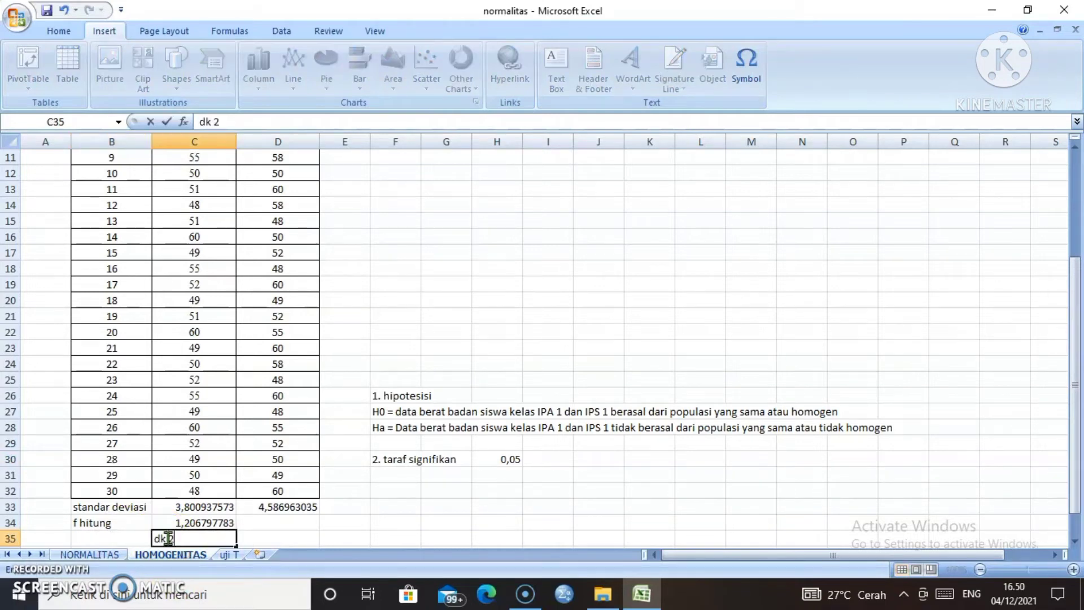
text( 1)
text(= 30 - 1 = 29)
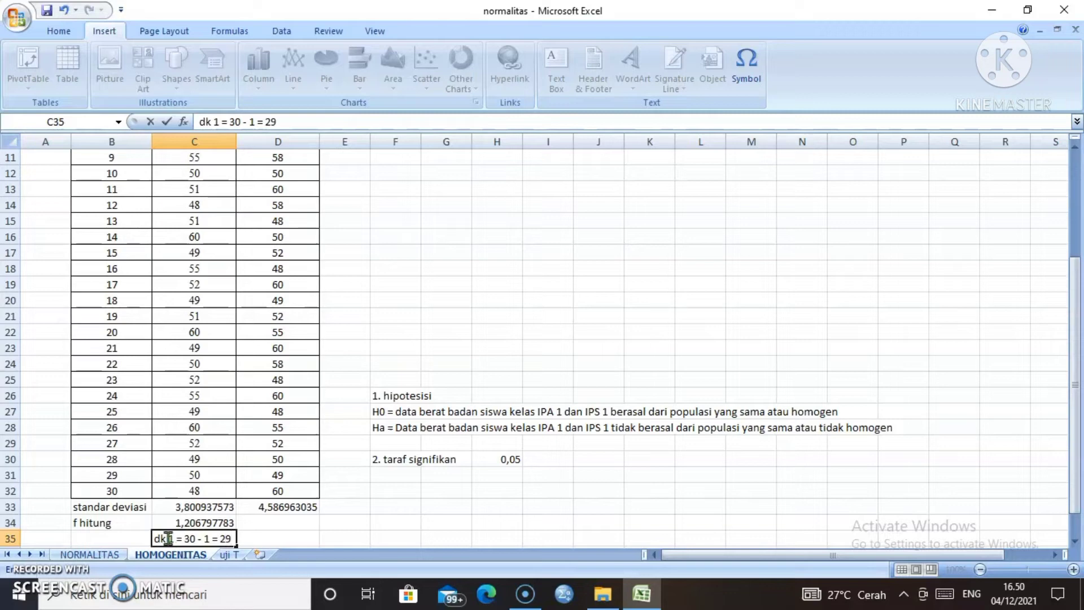
Enter the second degrees of freedom as the text "dk 2 = 29 - 1 = 28" in D35
click(258, 540)
text(d)
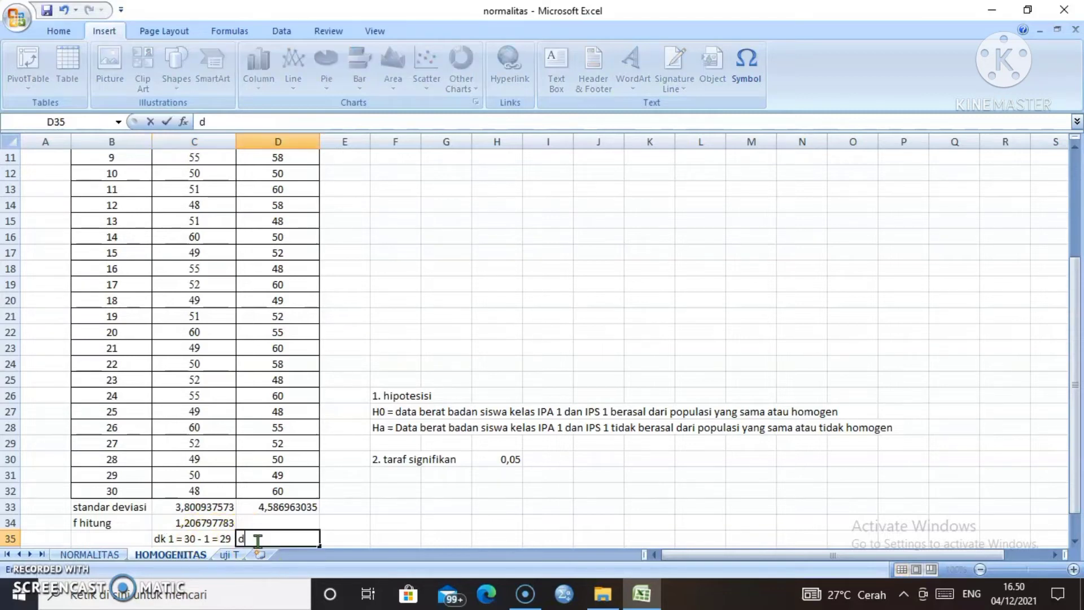
text(k 2=)
key(BackSpace)
text(= 29 - 1 =)
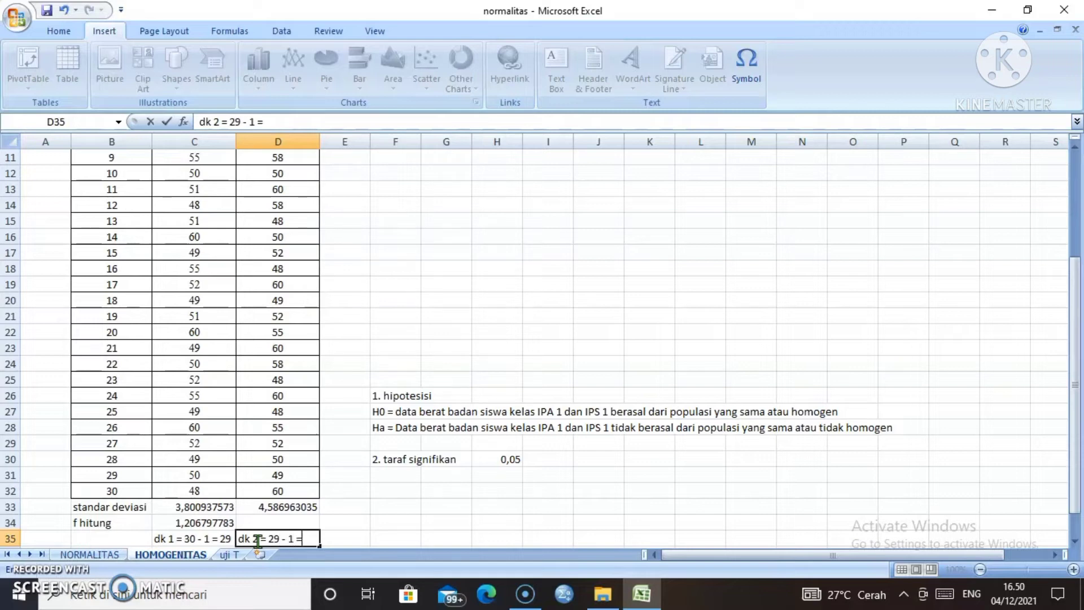
text( 28)
key(Return)
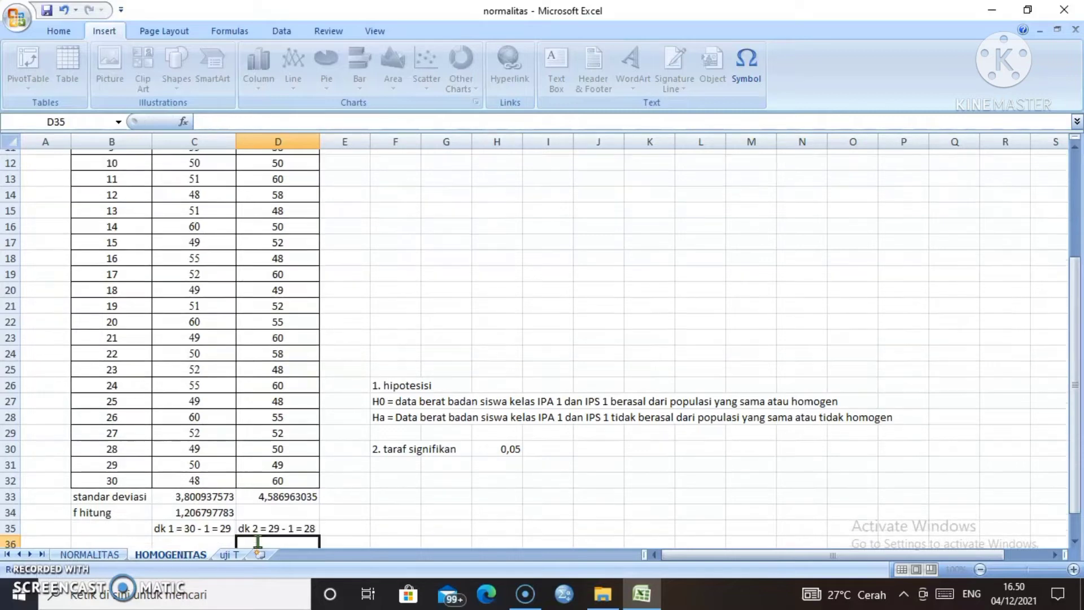
key(Return)
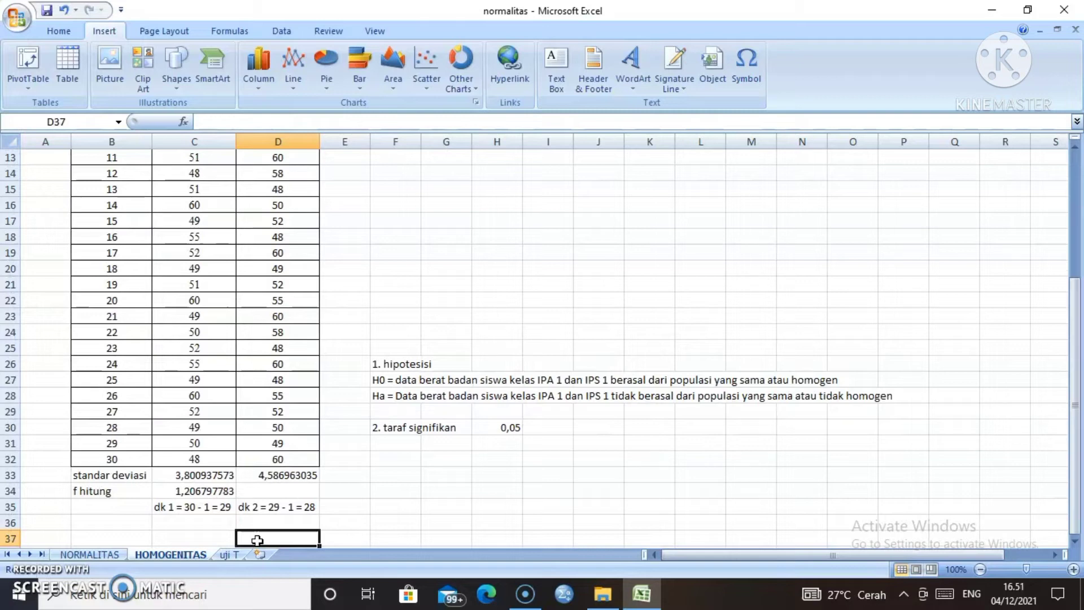
Enter the label "f tabel" in B36 below the degrees of freedom row
click(105, 523)
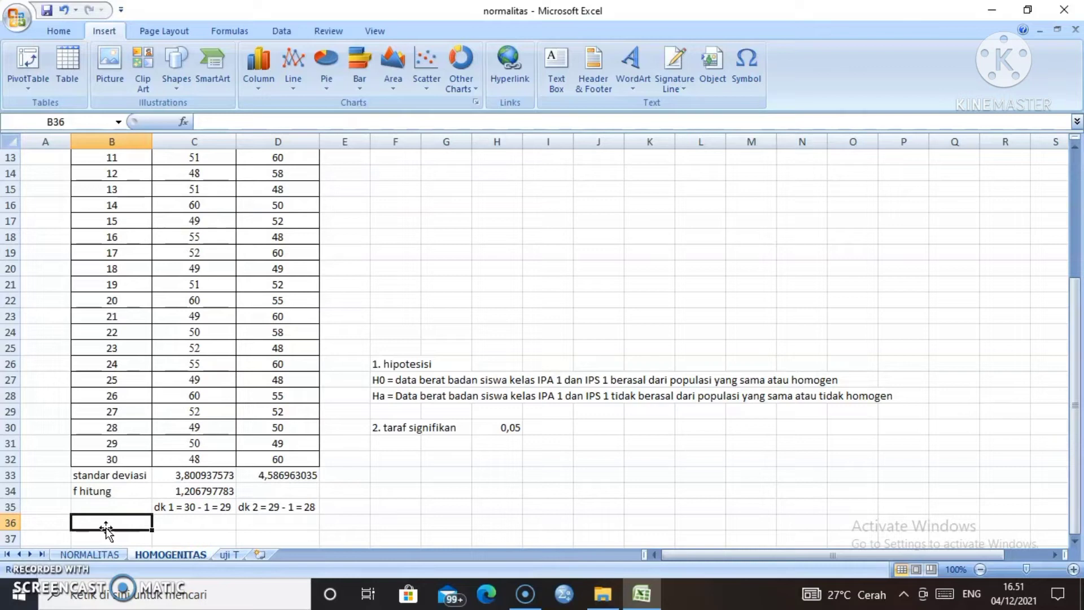
text(f)
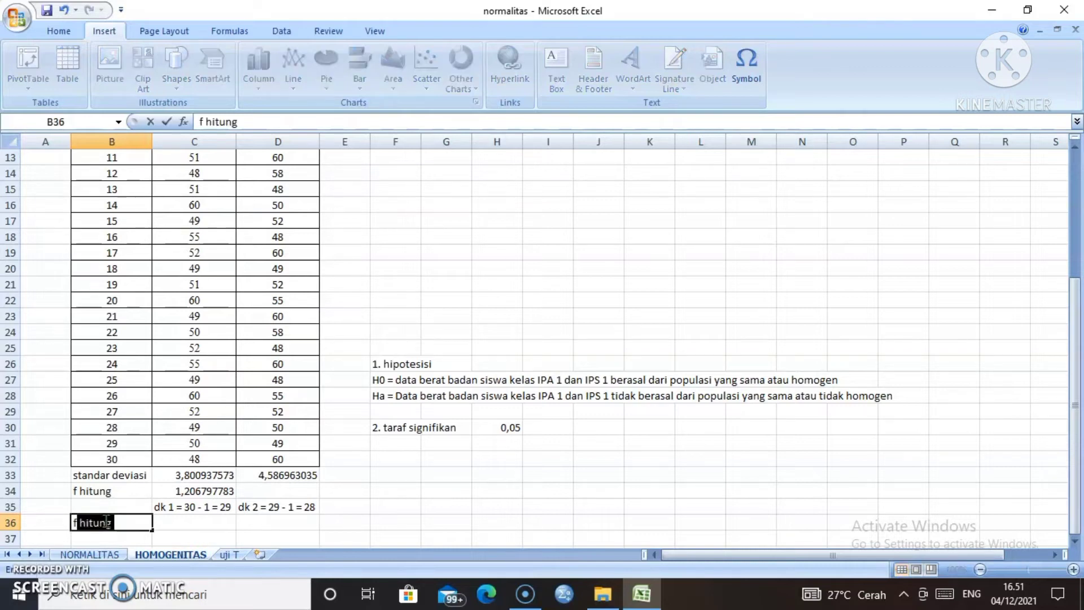
text( tabel)
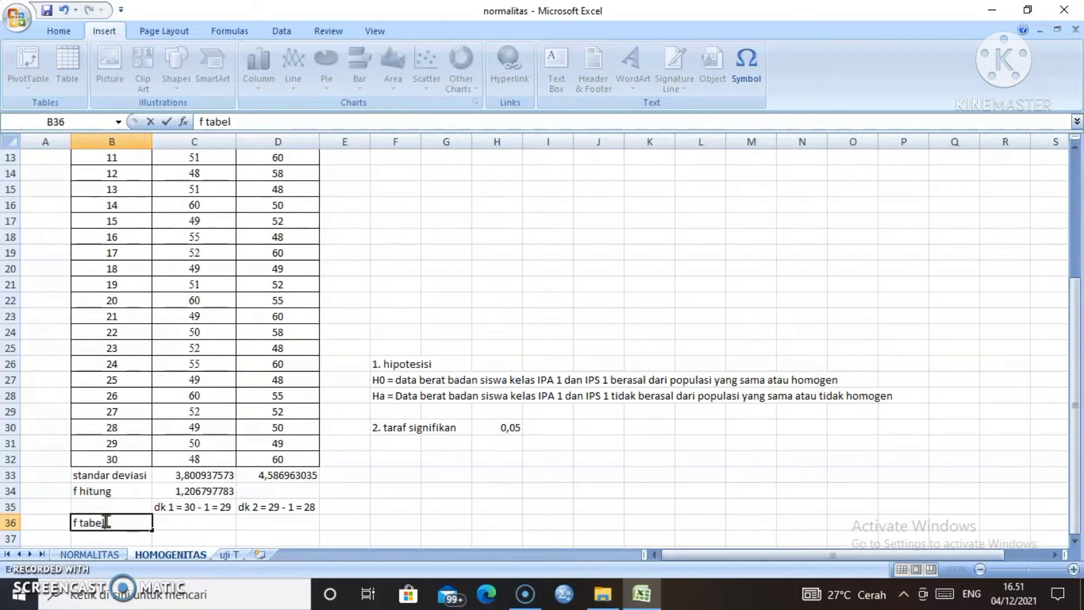
Calculate the f tabel value in C36 with FINV, using H30 as probability and 29 and 28 as degrees of freedom
click(166, 523)
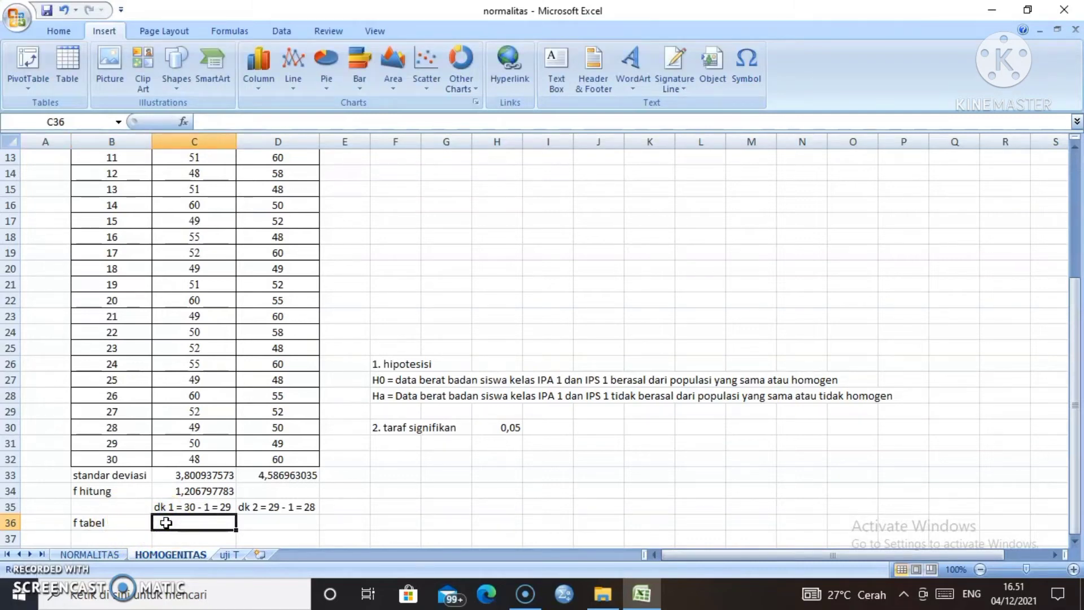
text(=)
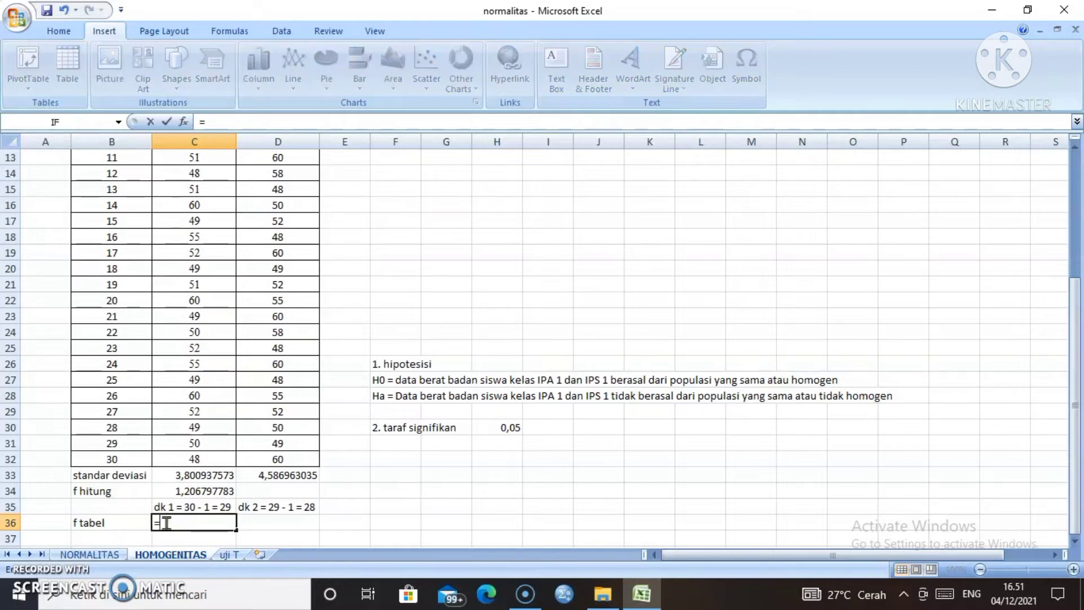
text(ddi)
key(BackSpace)
key(BackSpace)
key(BackSpace)
text(fin)
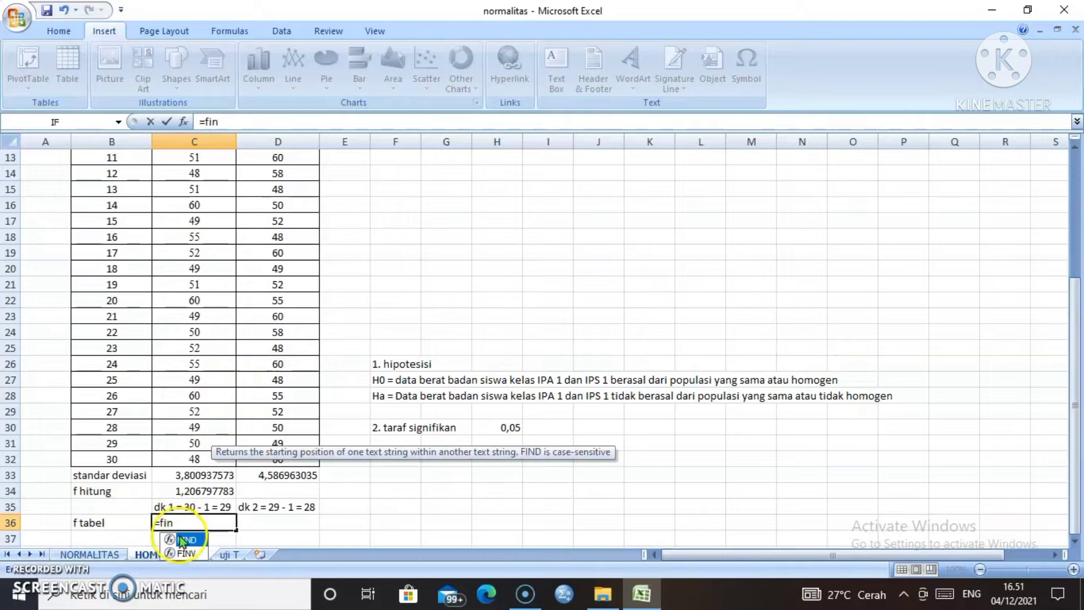
double_click(186, 553)
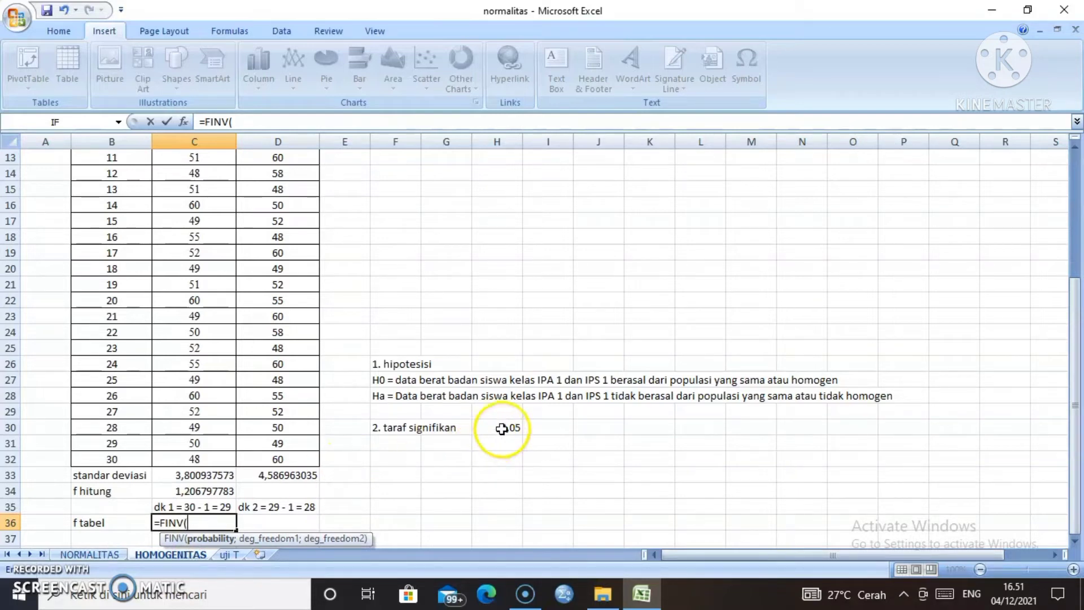
click(502, 429)
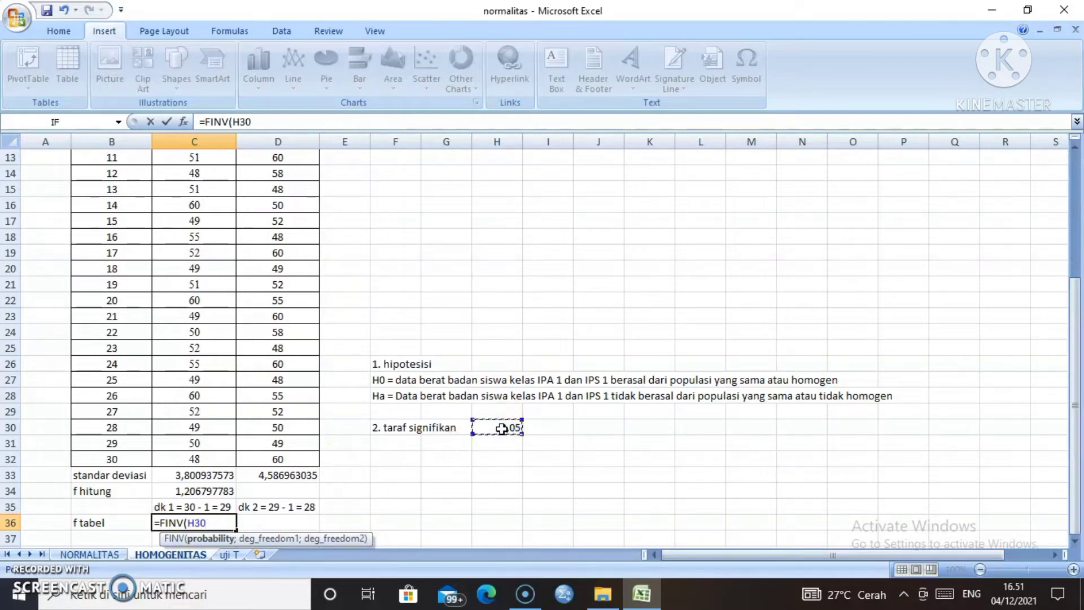
text(;)
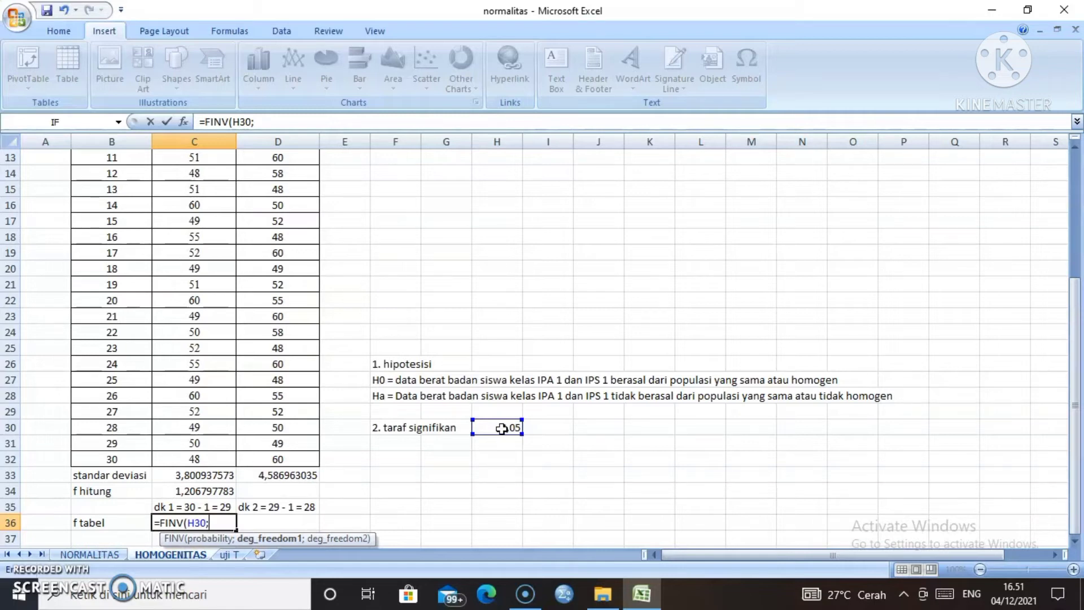
text(29;2)
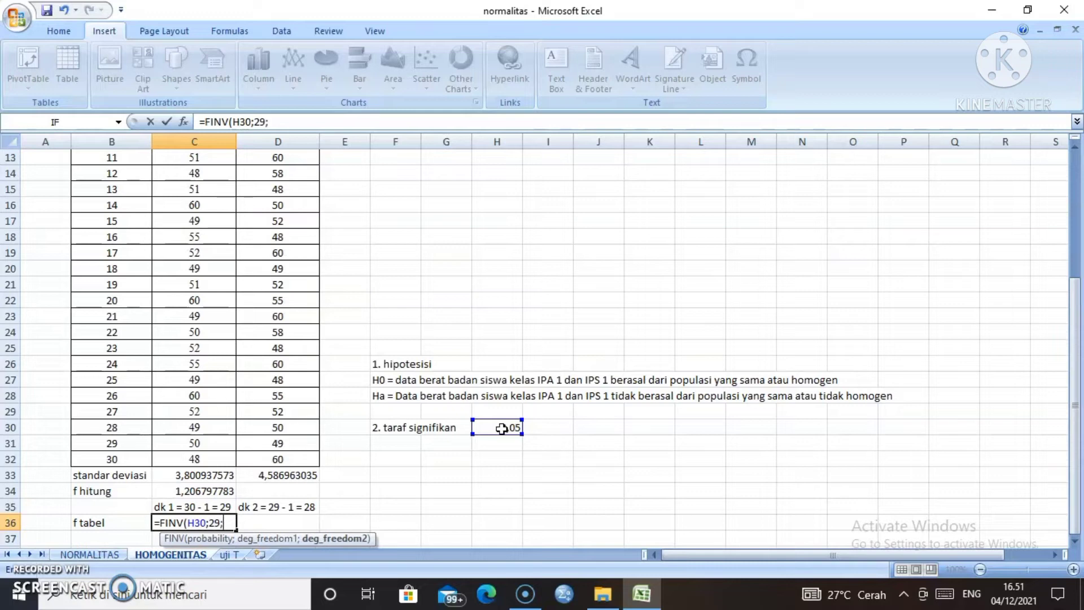
text(8))
key(Return)
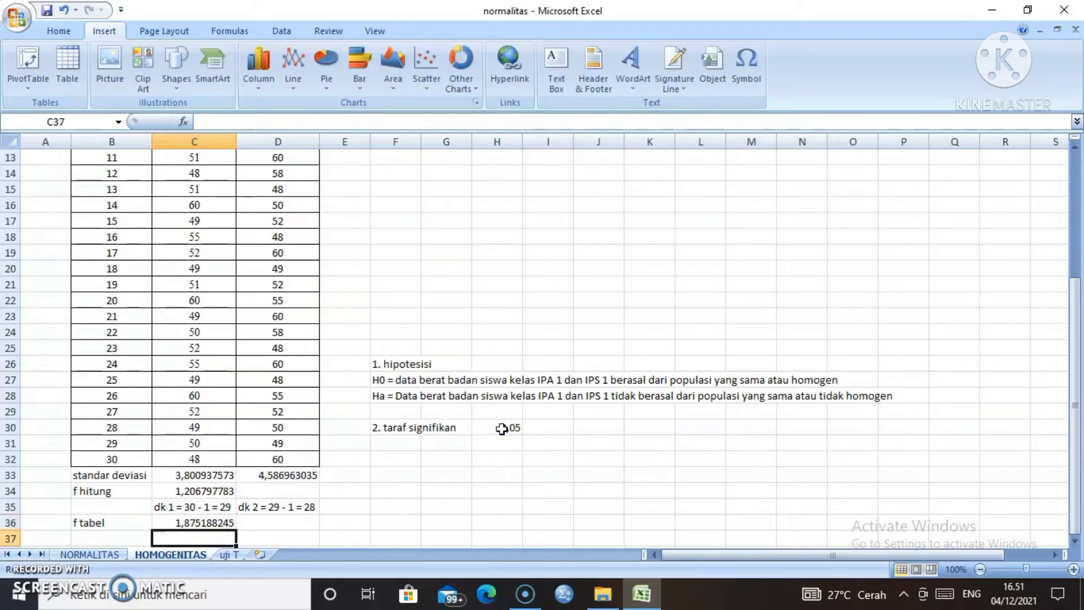
click(210, 520)
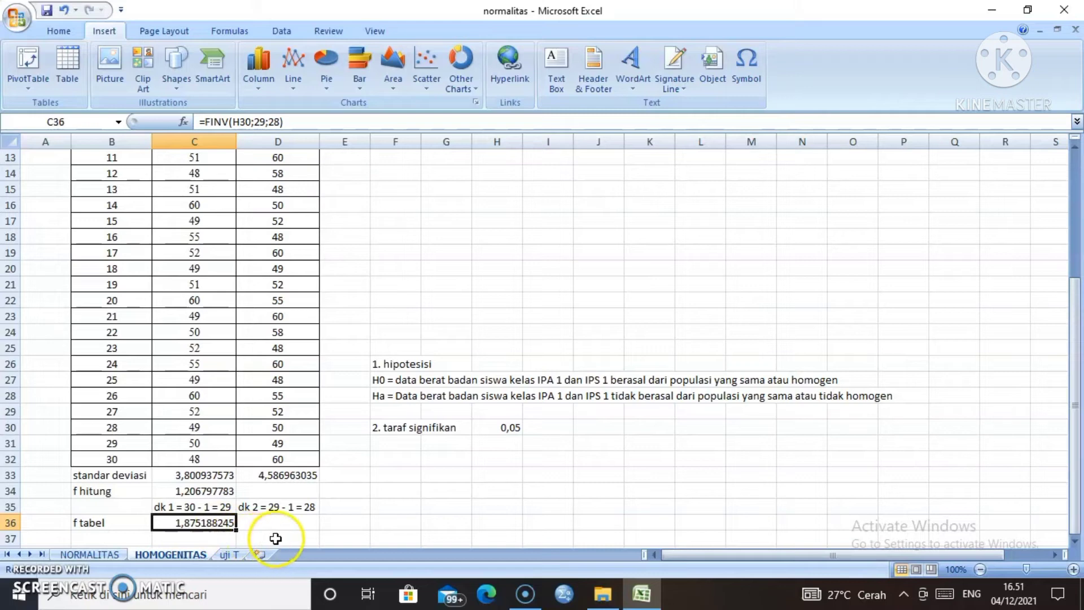
Enter the decision "3. karena f hitung kurang f tabel maka H0 diterima" in F32 below the significance level
click(368, 518)
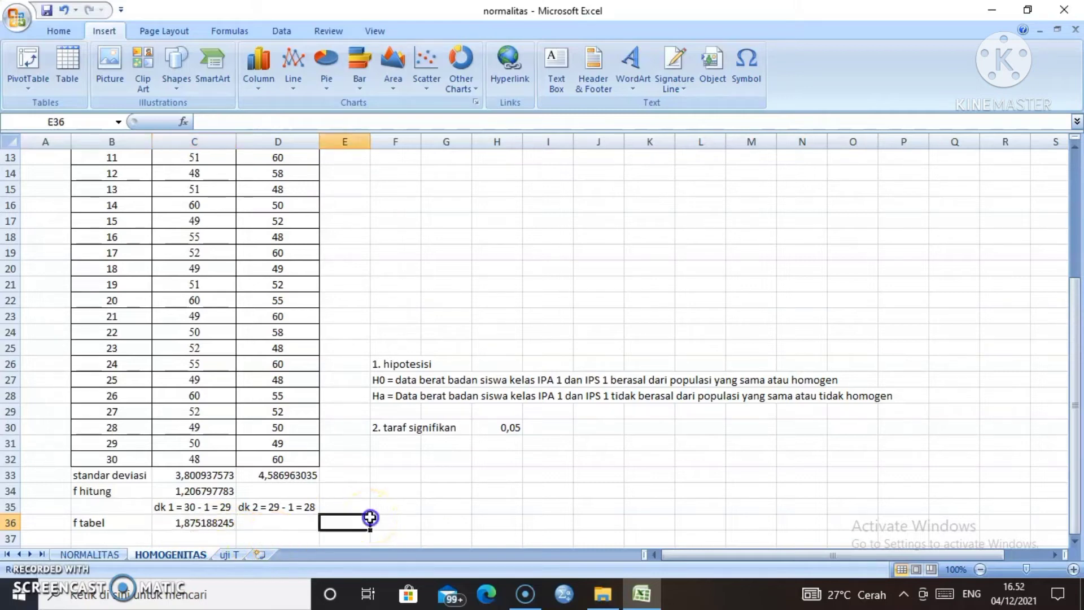
click(399, 462)
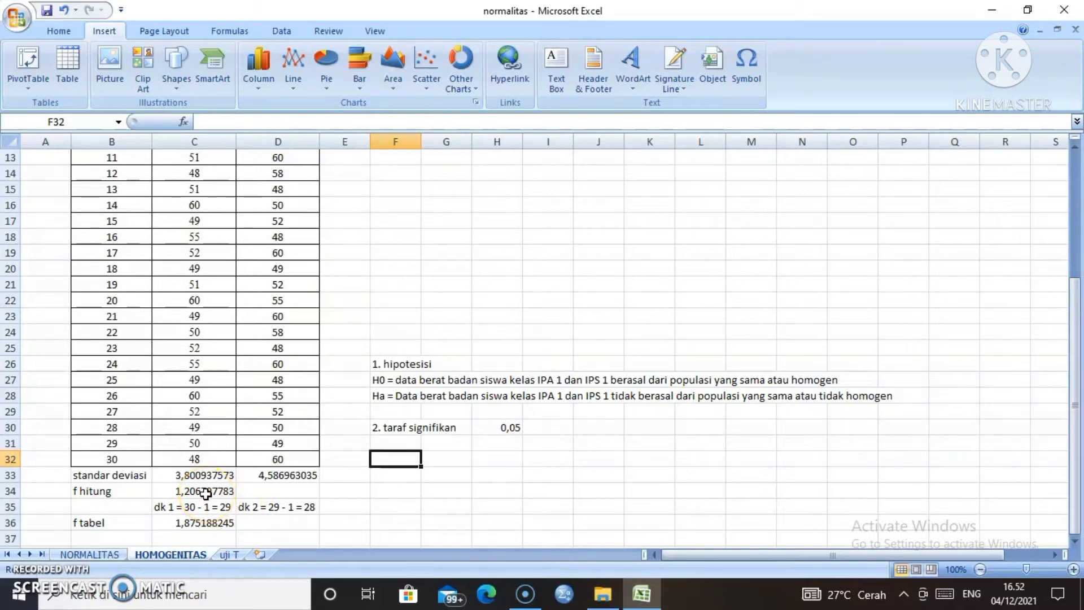
click(384, 455)
text(3.)
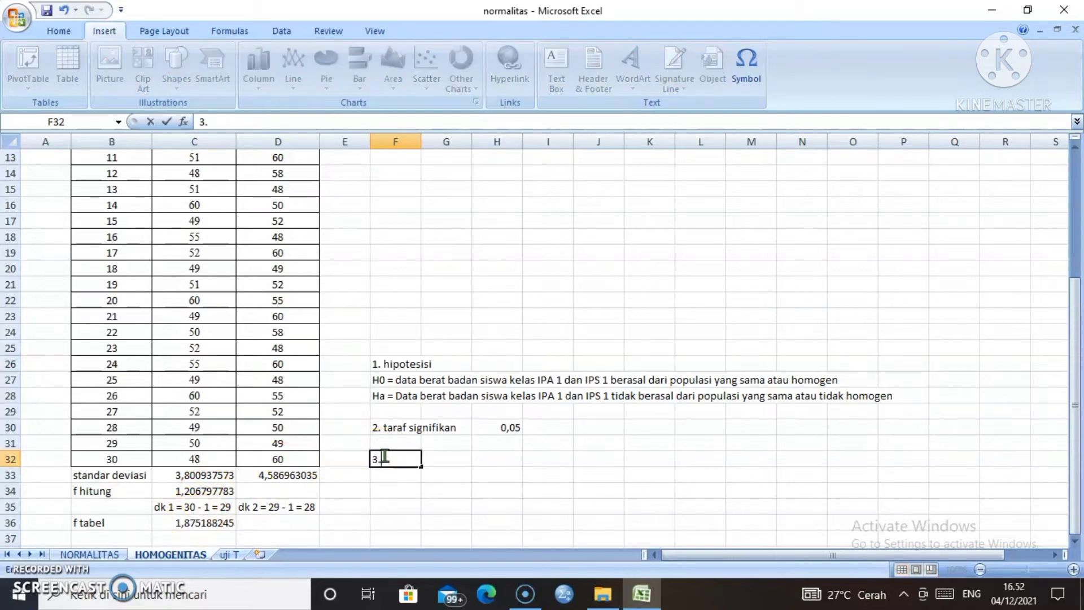
text( karena)
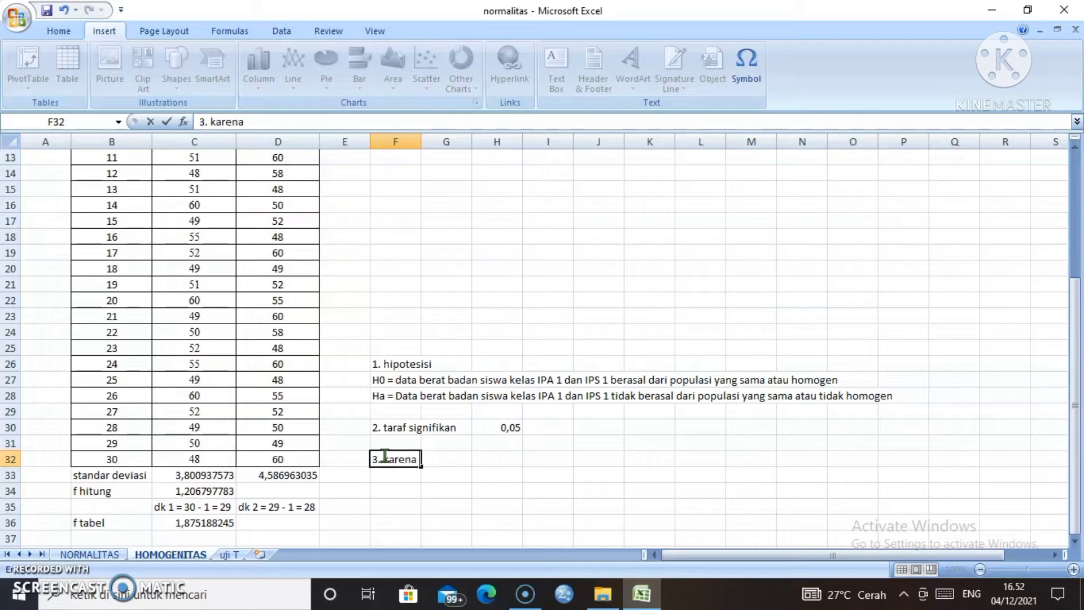
text( f hitng)
key(BackSpace)
key(BackSpace)
text(ung kurang )
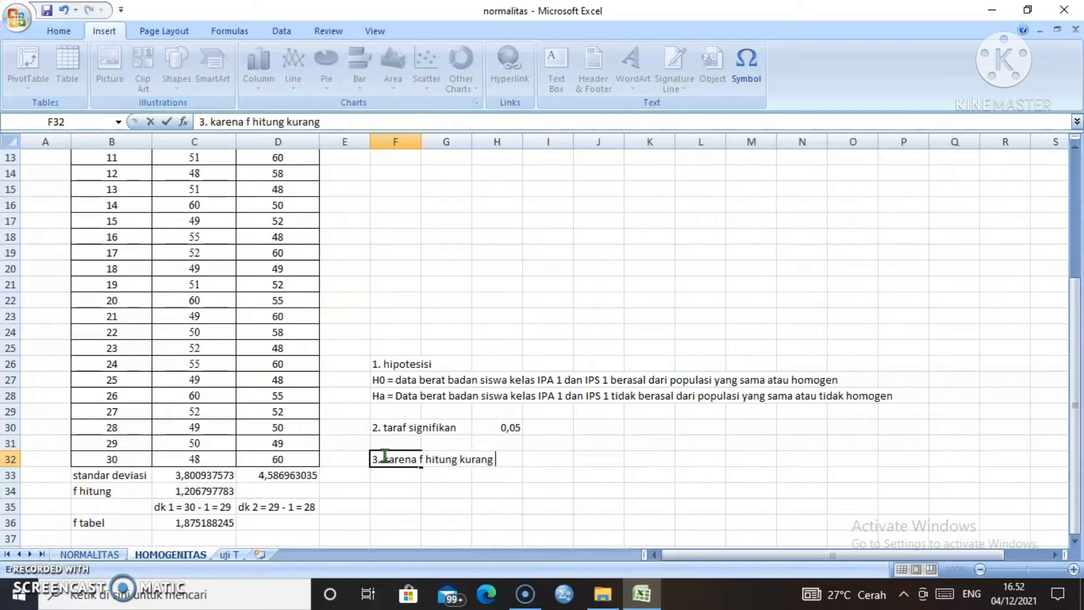
text(f tabel maka )
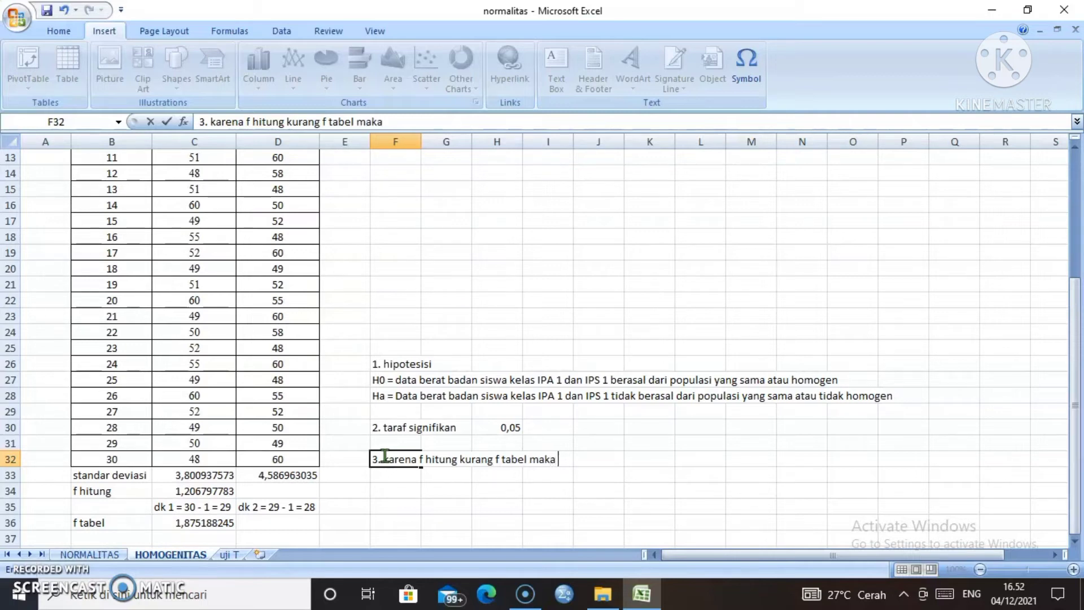
text(H0 diterima)
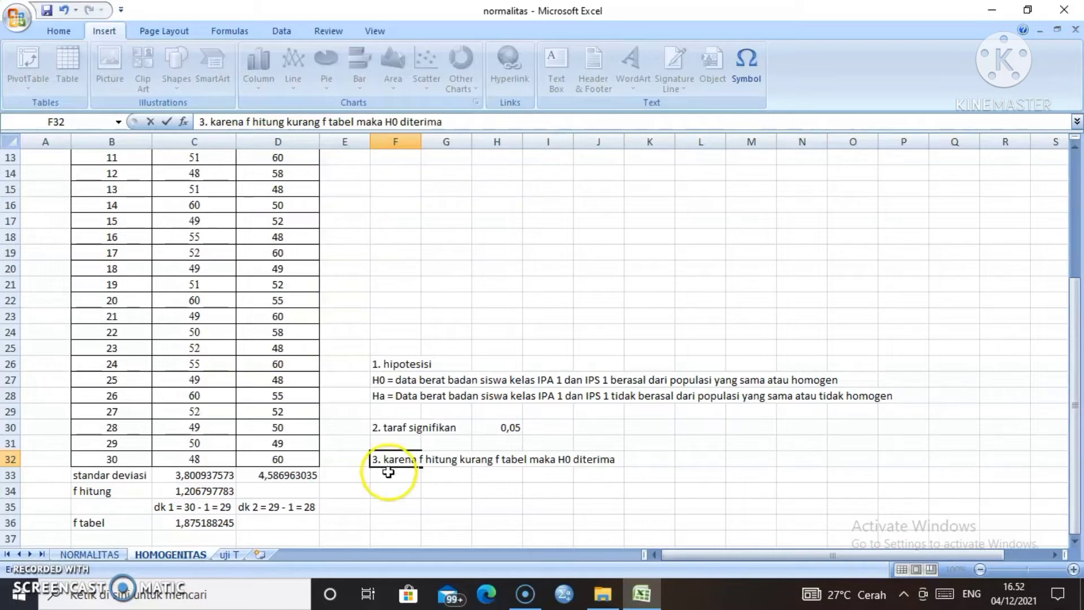
Enter the conclusion "4. jadi data berat badan siswa kelas IPA 1 dan IPS 1 berasal dari populasi yang sama atau homogen" in F34
click(390, 490)
text(4.)
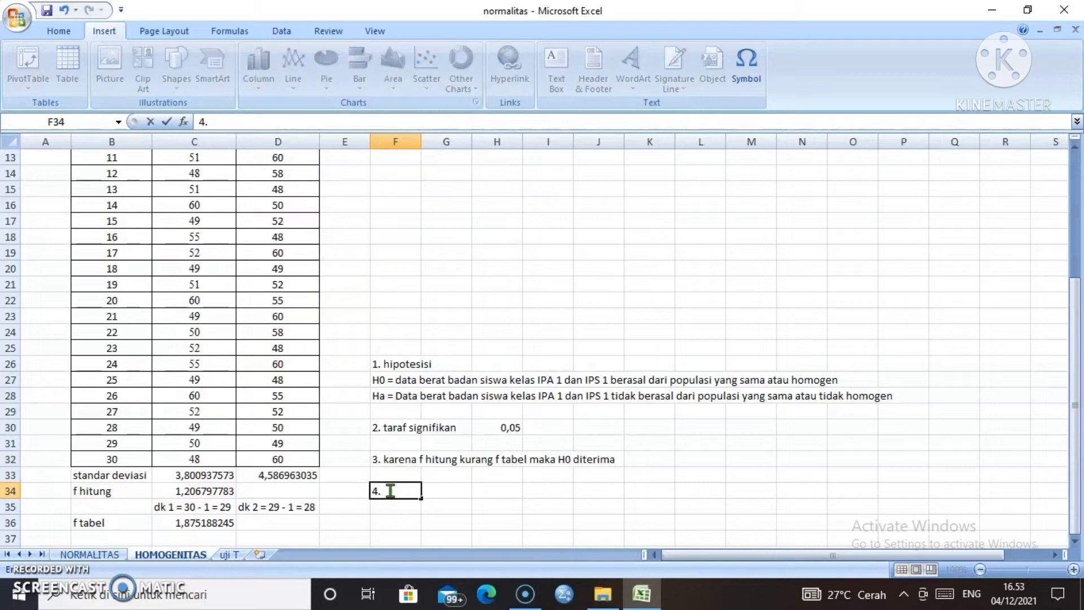
text( jadidata berat ba)
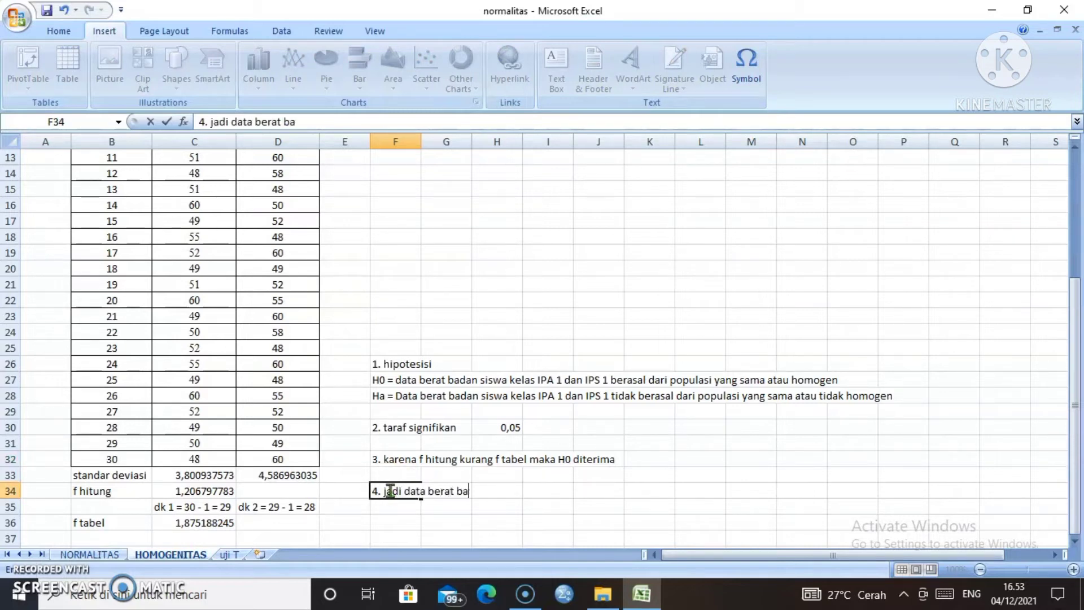
text(dan siswa kelas )
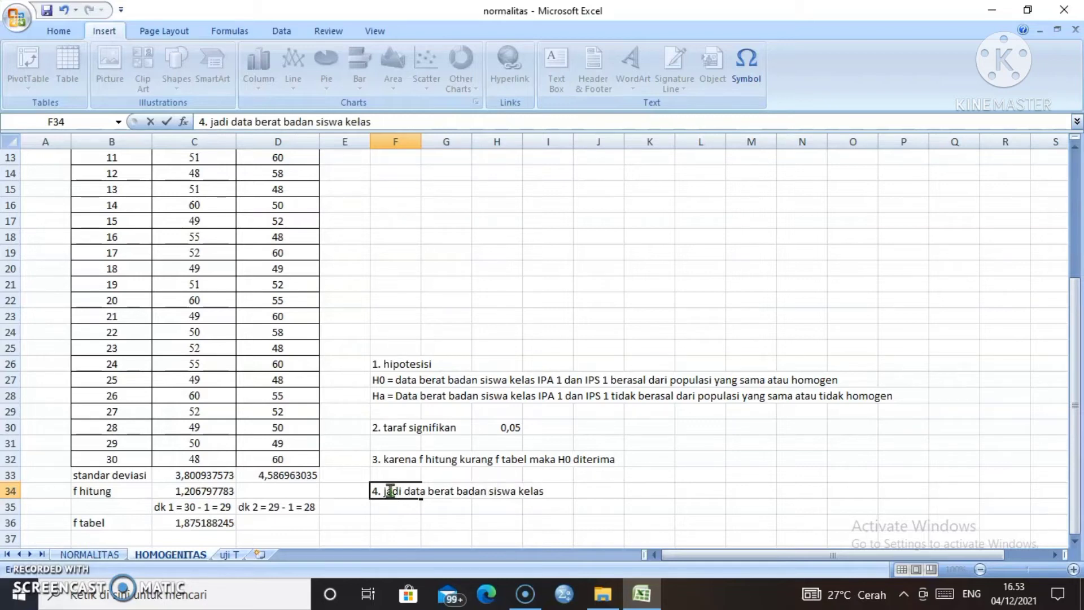
text(IPA 1 dan IPS )
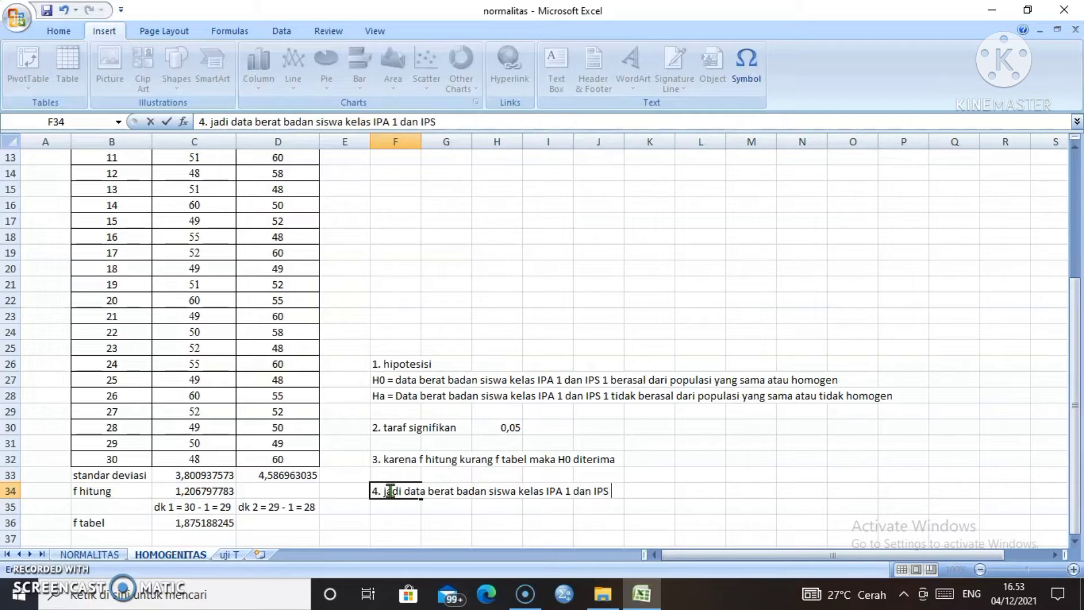
text(1 berasal dar)
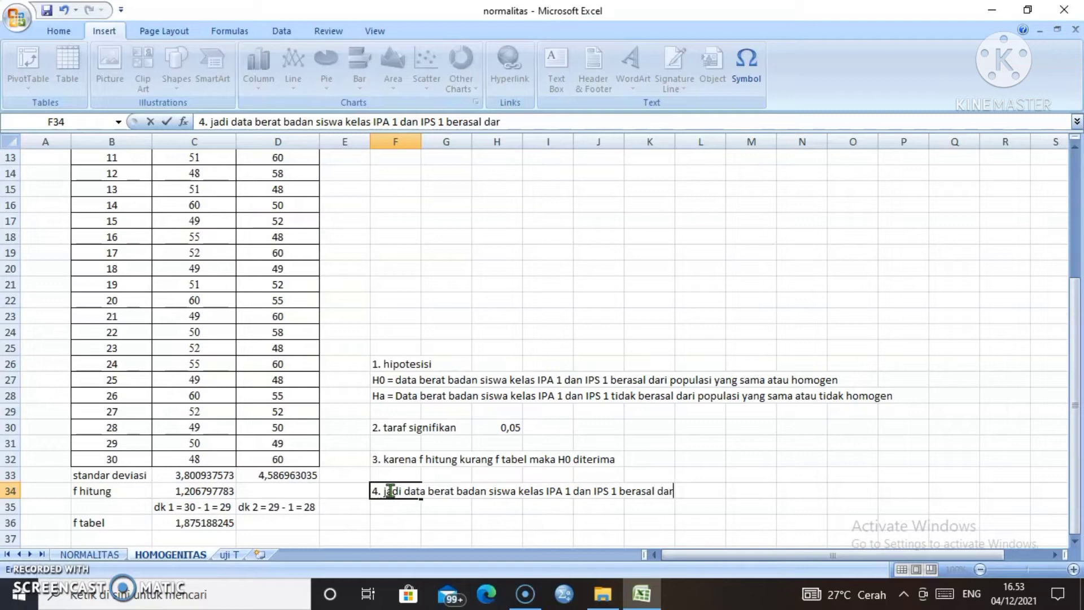
text(i populasi y)
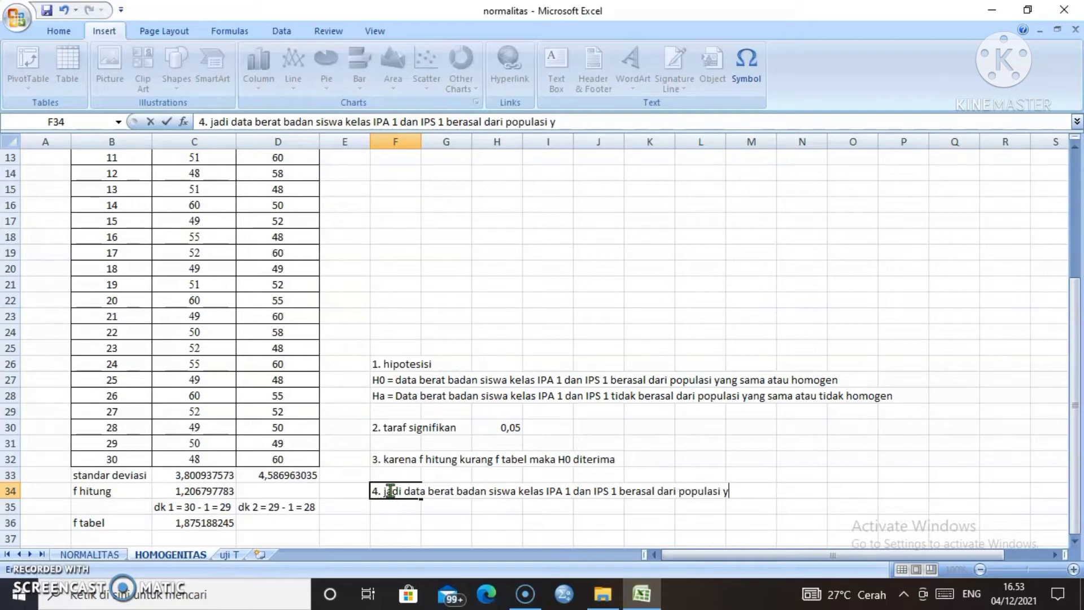
text(ang sama a)
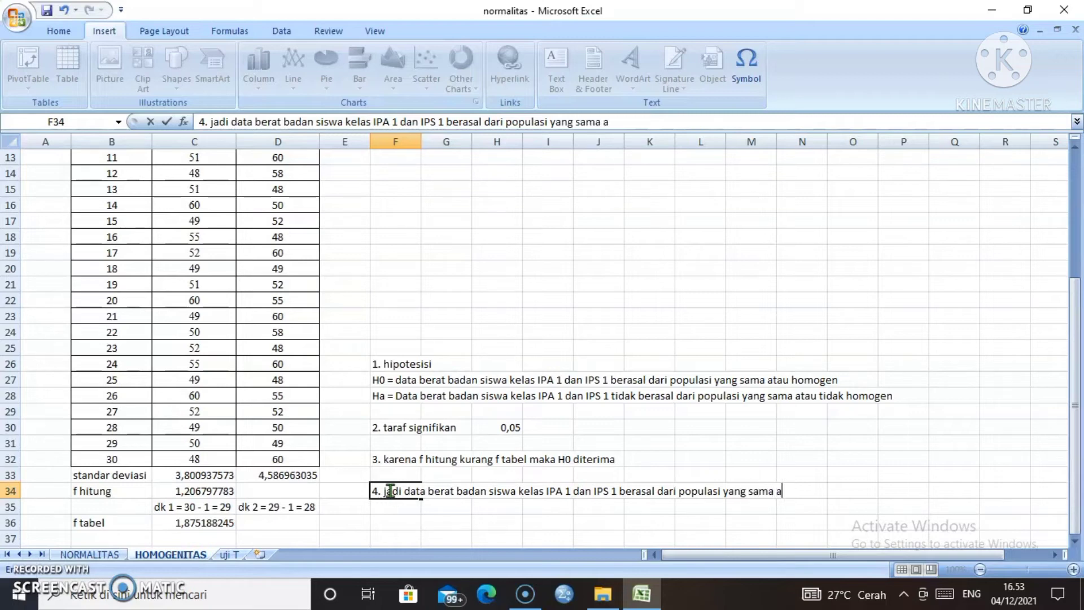
text(tau homo)
text(gen)
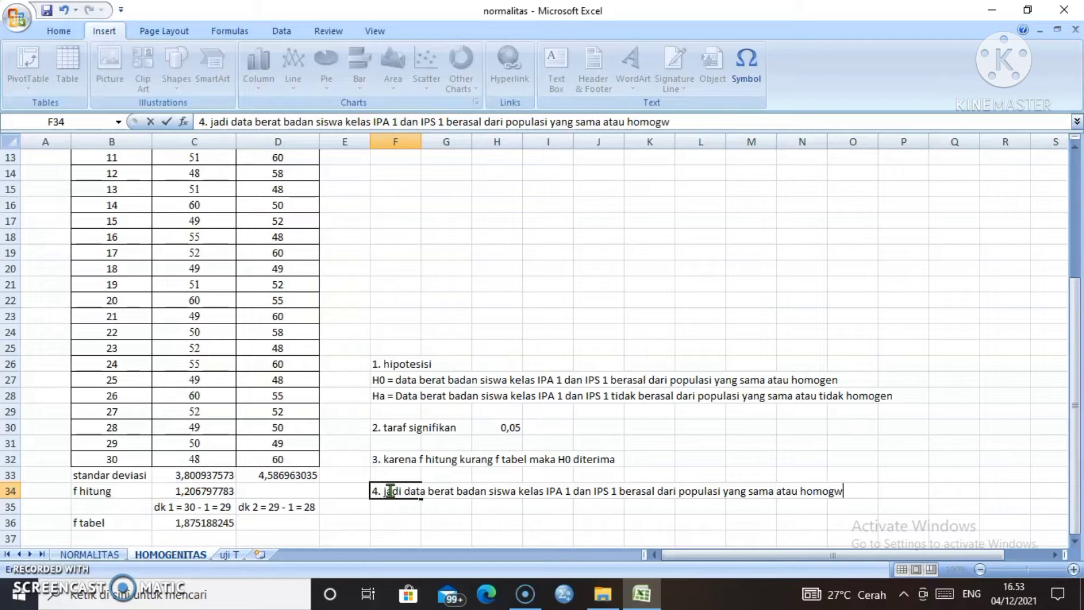
key(BackSpace)
key(BackSpace)
text(eb)
key(BackSpace)
key(BackSpace)
text(n)
click(446, 521)
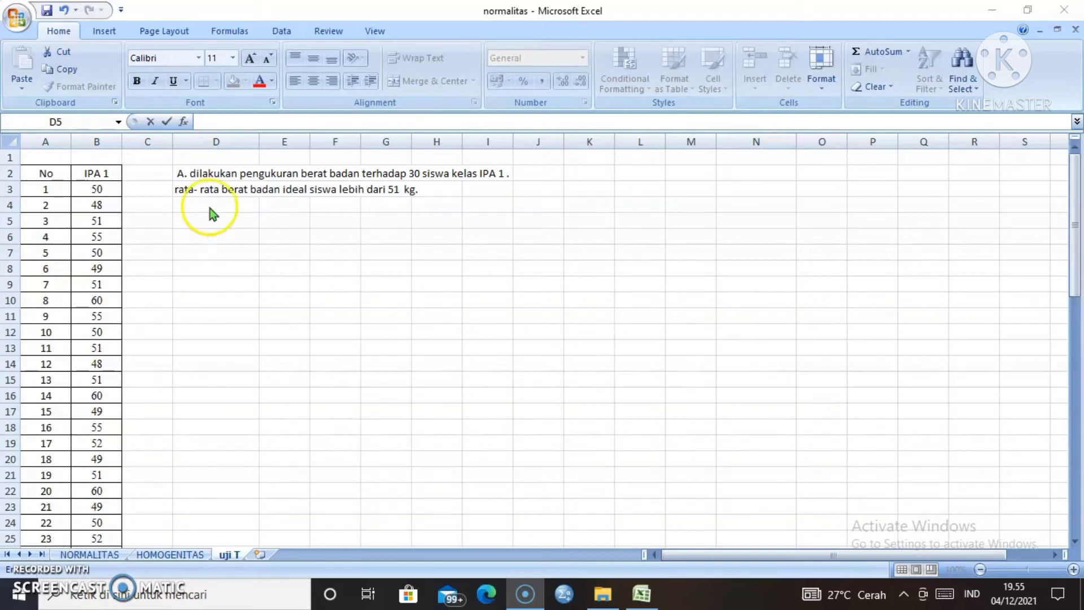
Enter the heading "1. hipotesis" in D5 of the uji T sheet, below the problem statement
click(206, 219)
text(1)
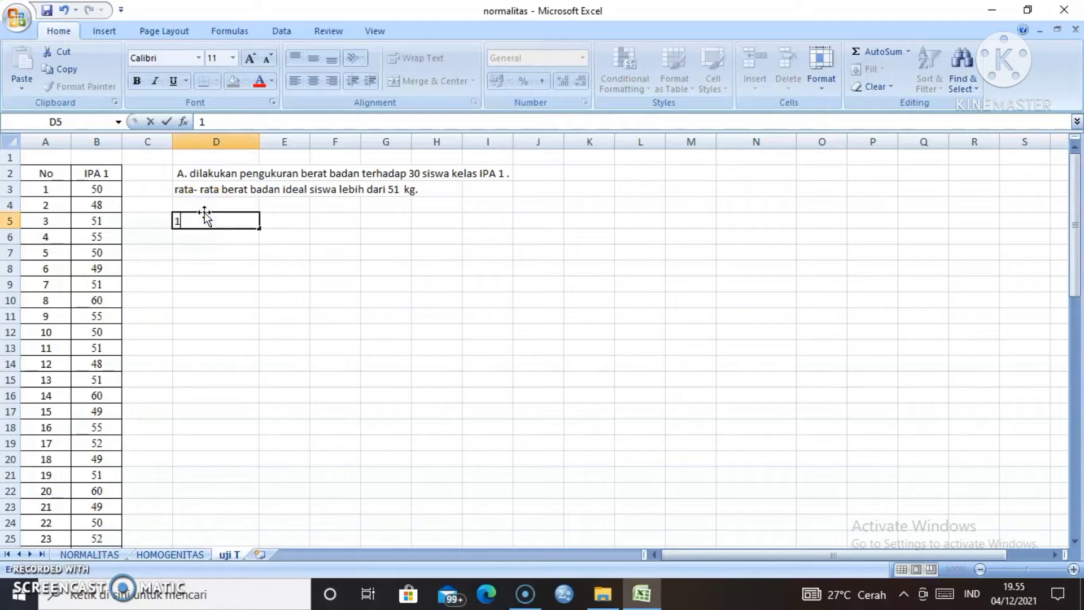
text(. hipotesis)
key(Return)
Enter "H0 = rata rata berat badan siswa kelas IPA 1 adalah kurang dari atau sama dengan 51 kg" in D6
text(H0)
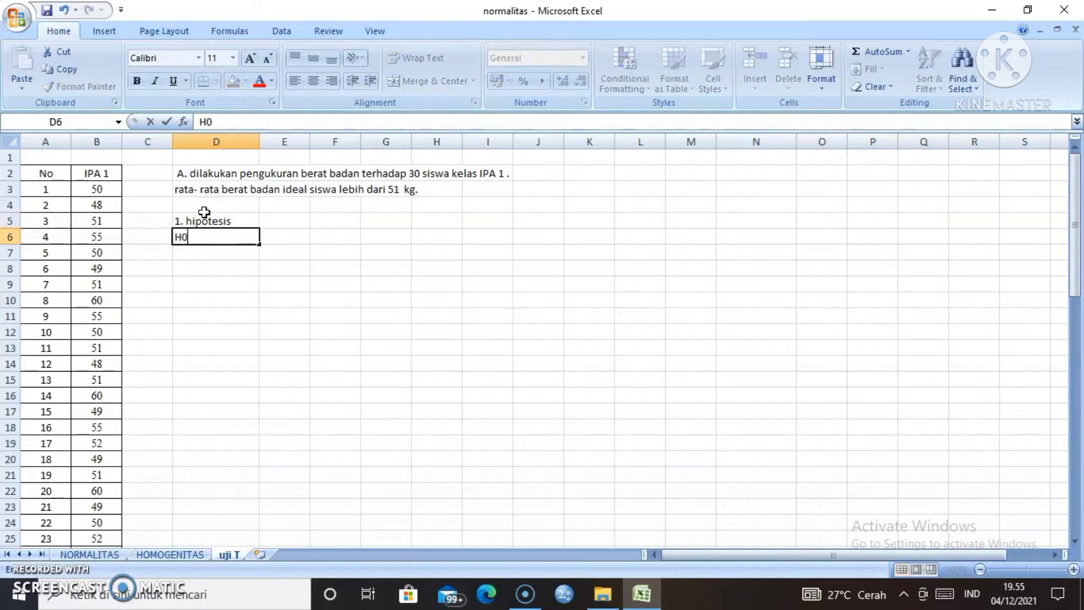
text( = rata rata b)
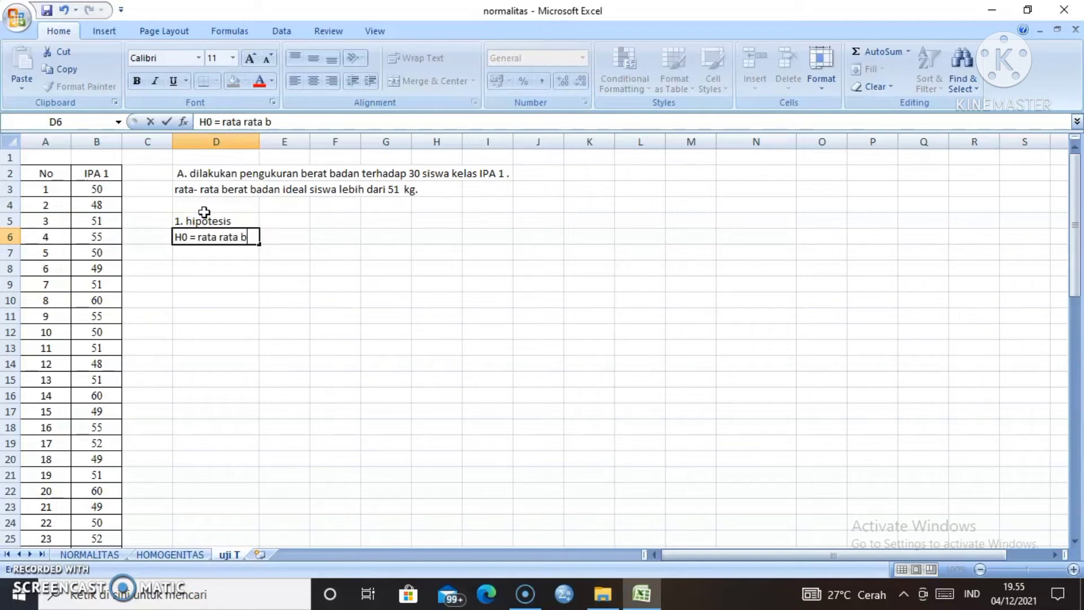
text(erat badan s)
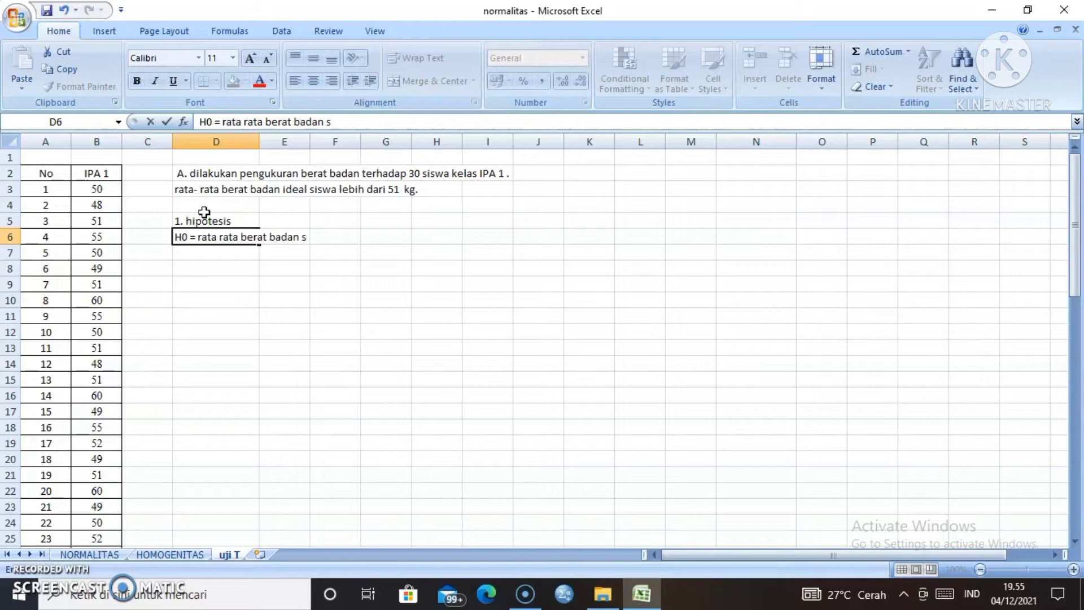
text(iswa kelas )
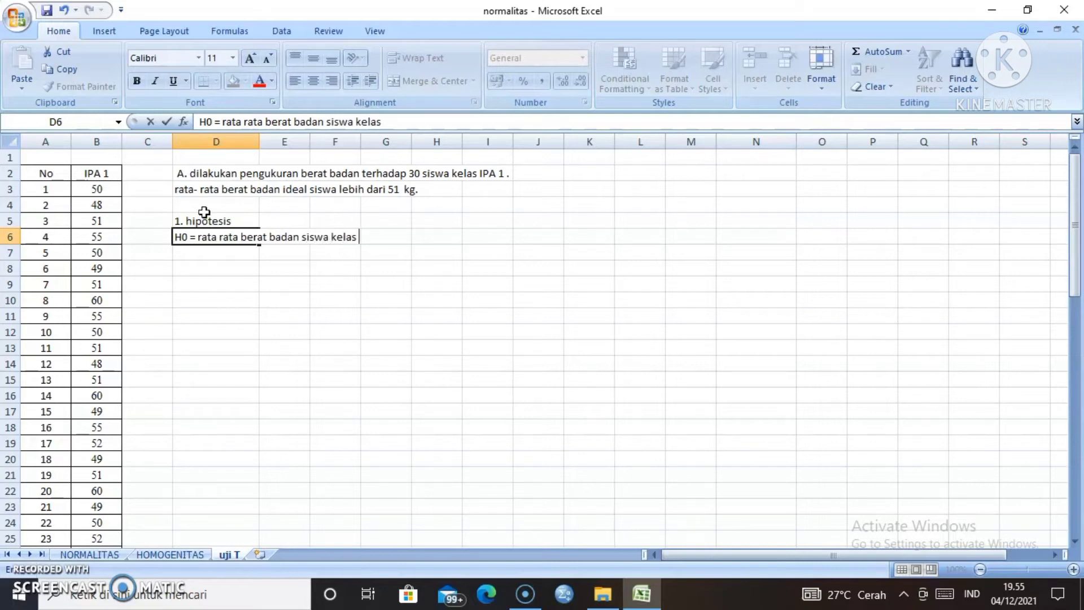
text(IPA 1 adala)
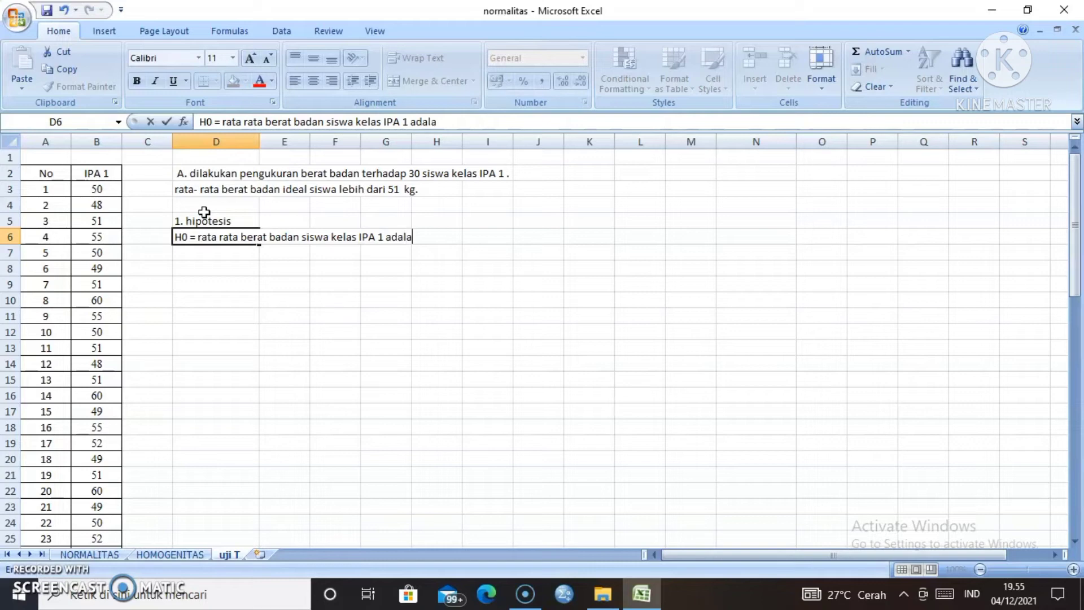
text(h kurang at)
key(BackSpace)
key(BackSpace)
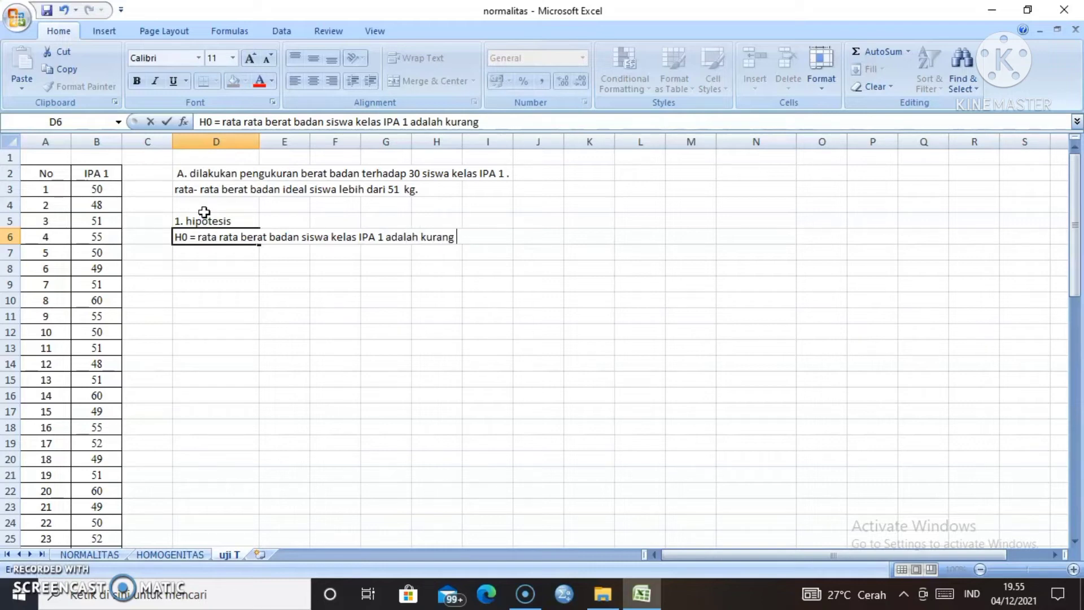
text(dari atau)
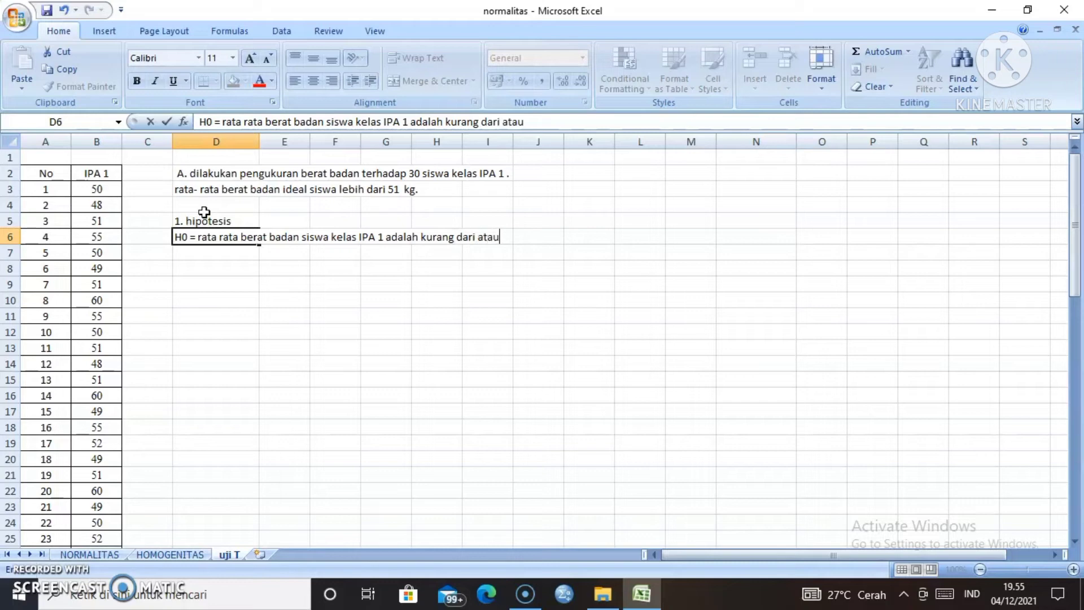
text( sama deng)
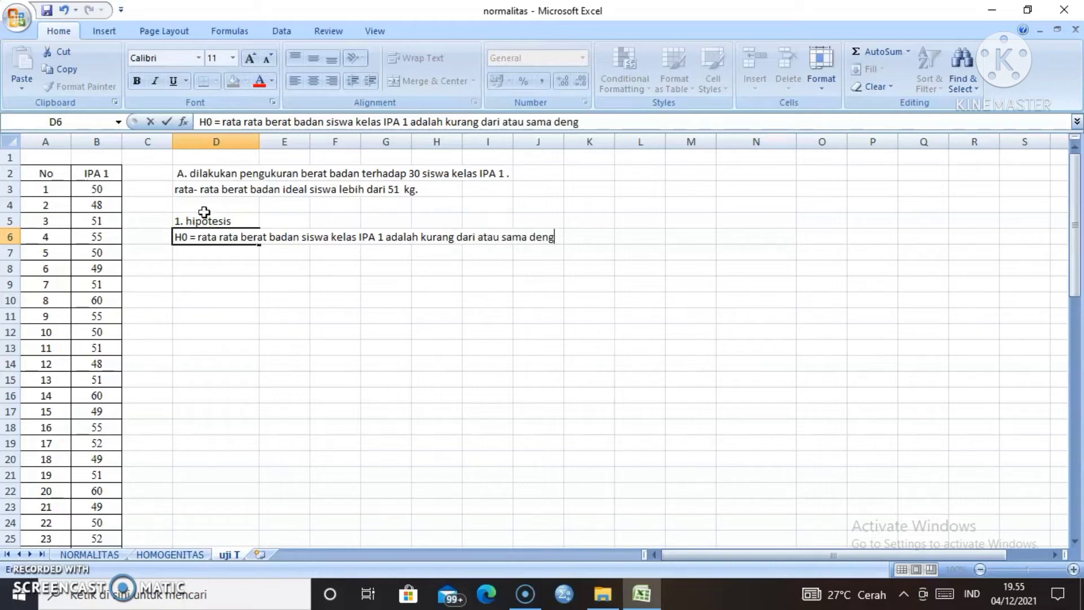
text(an 51 kg)
Enter "Ha = rata- rata berat badan siswa kelas IPA 1 adalah lebih dari 51 kg" in D7
click(202, 250)
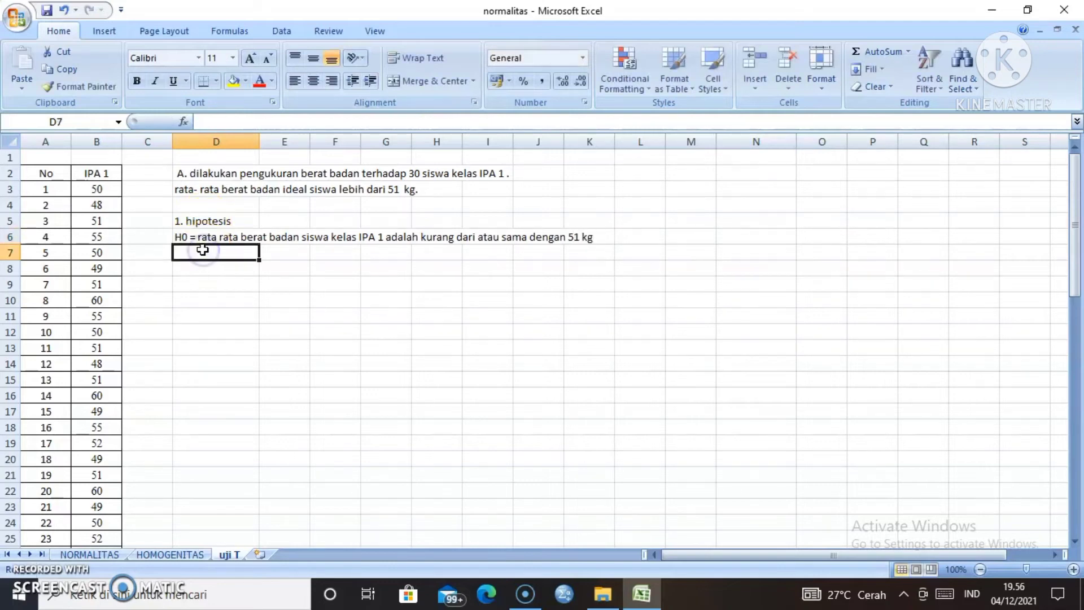
text(Ha)
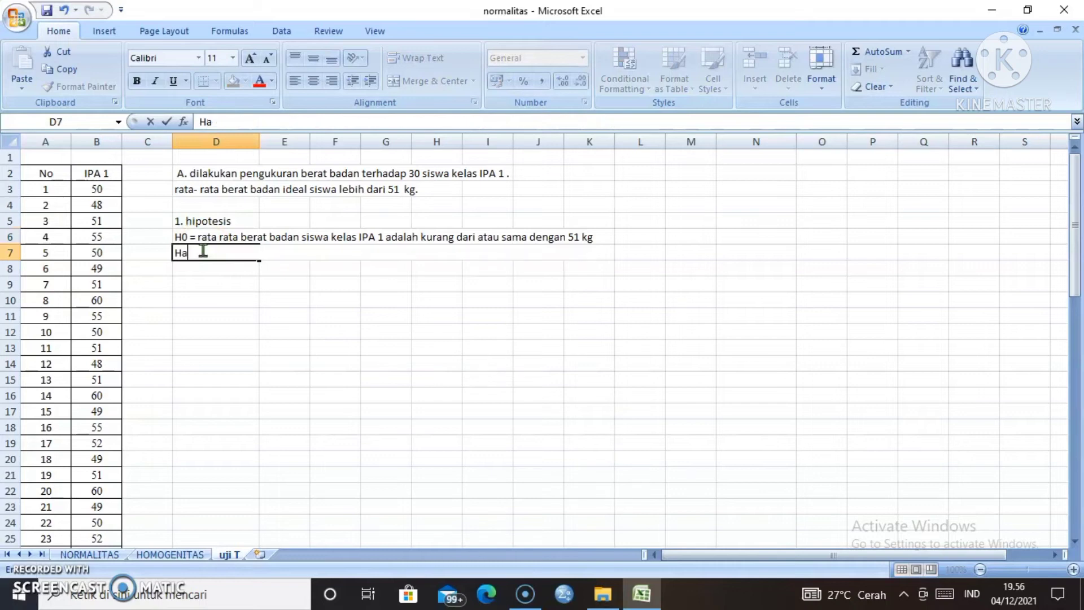
text( = rata- r)
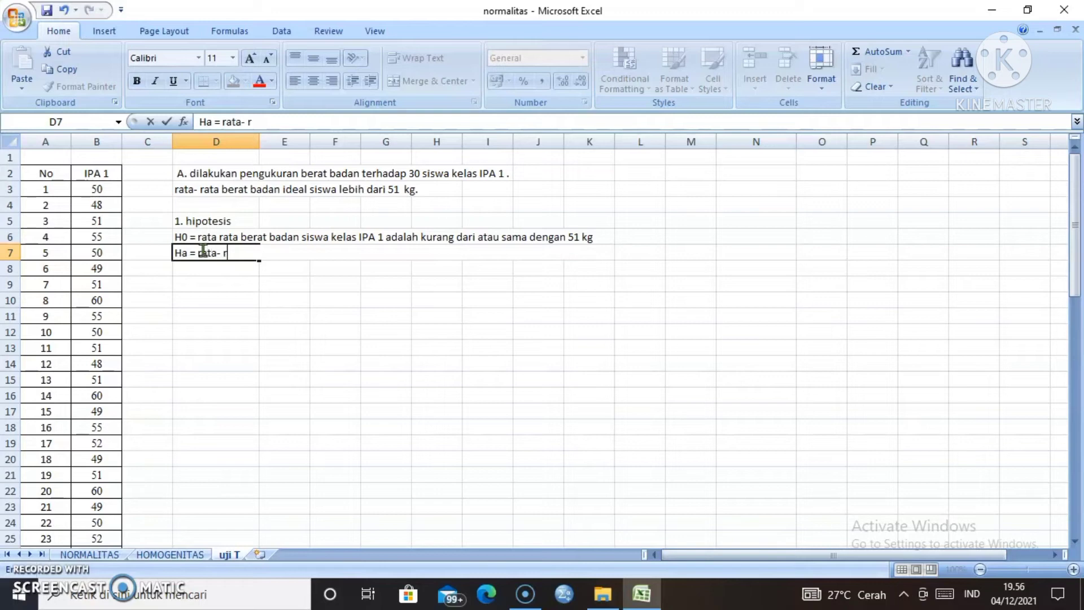
text(ata ber)
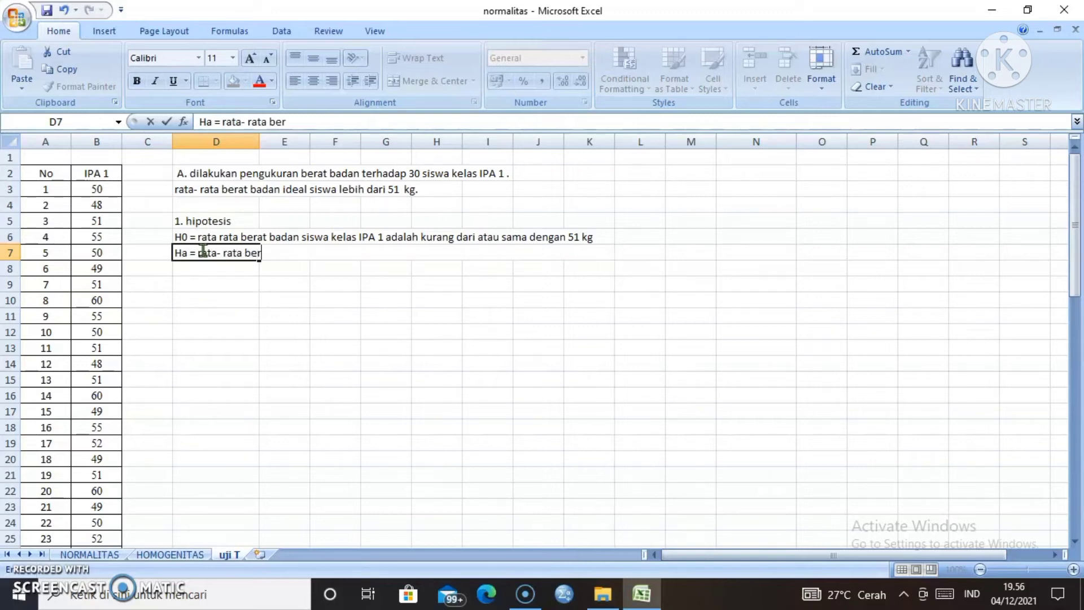
text(at badan )
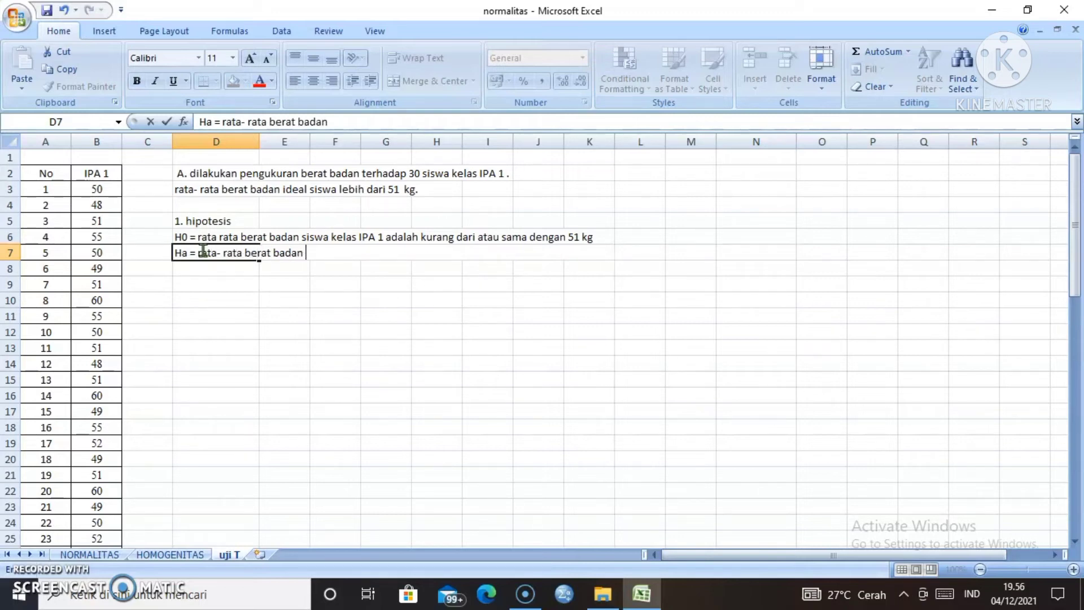
text(siswa kelas )
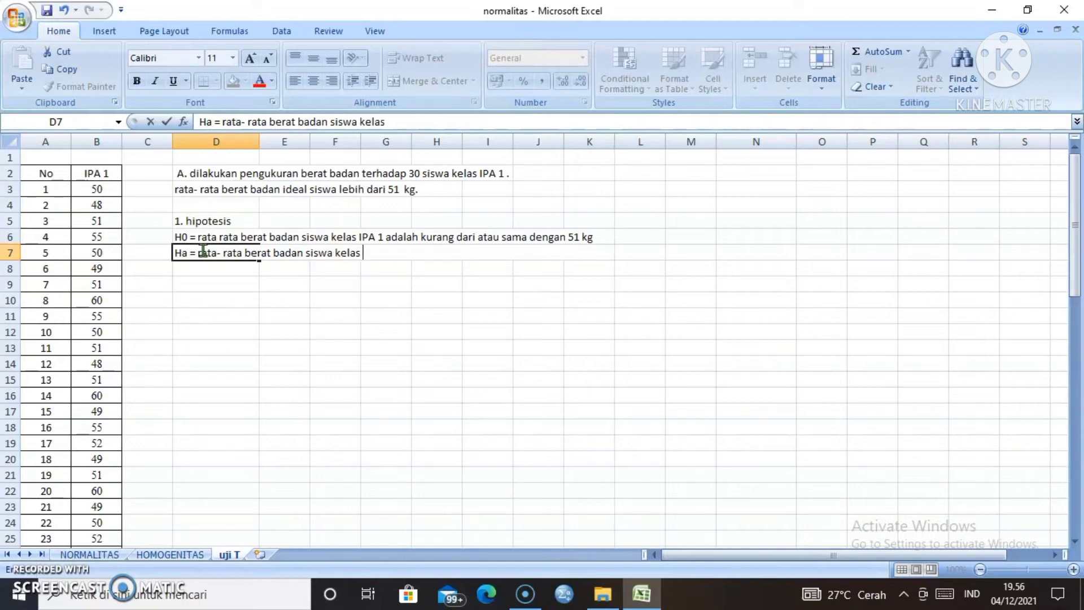
text(IPA 1 adala)
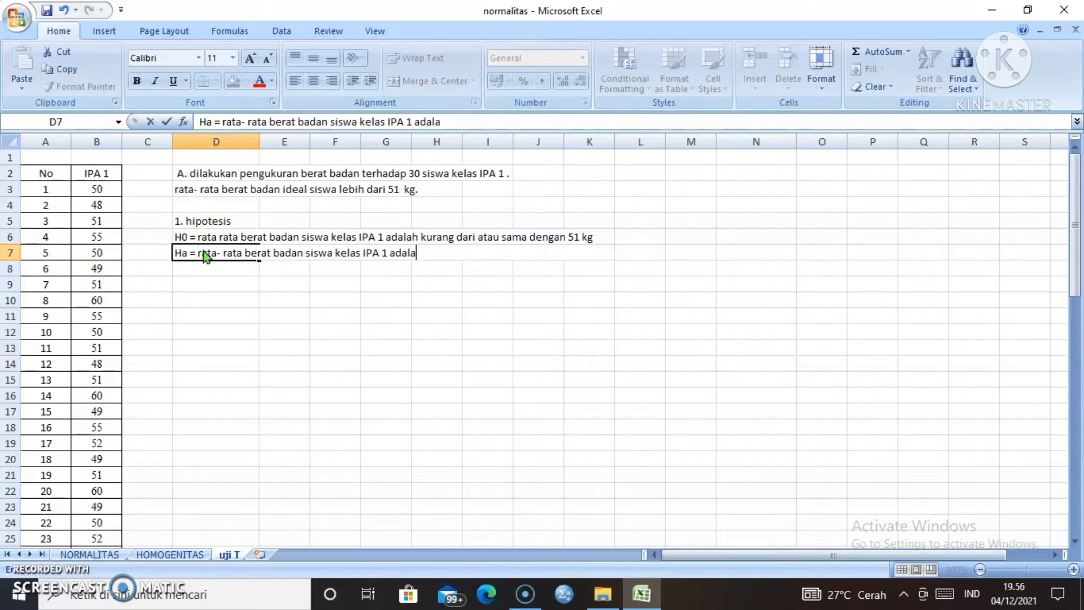
text(h lebih d)
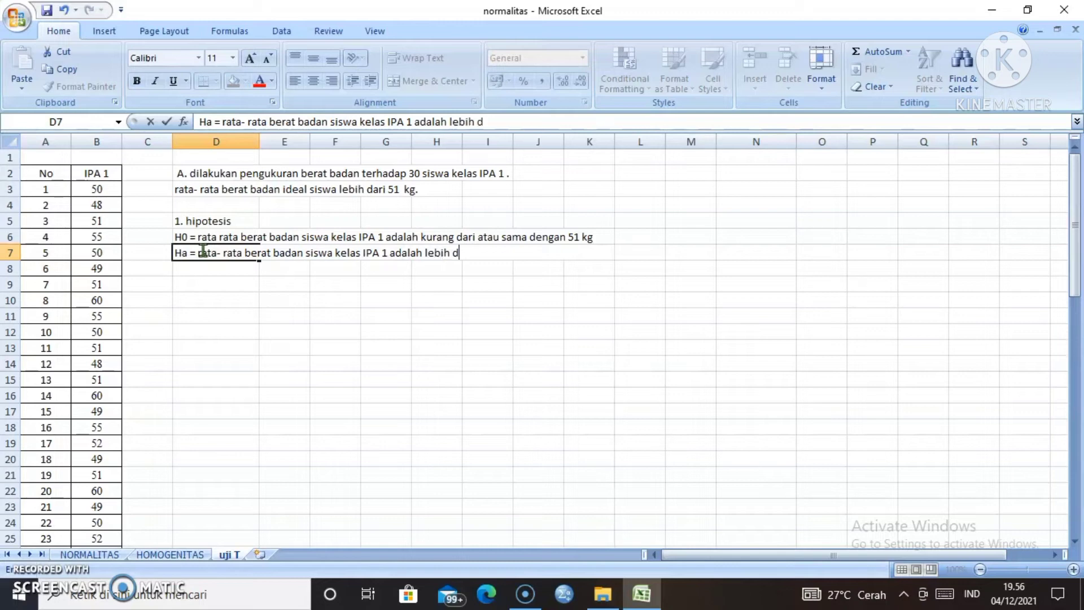
text(ari 51 kg)
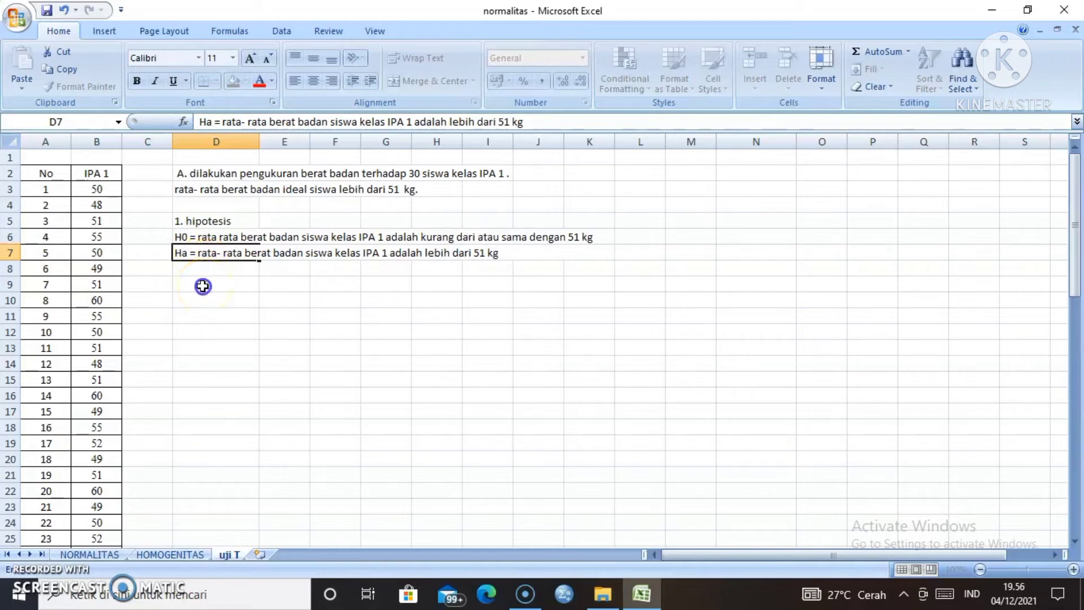
Begin the statistical hypothesis in D9 with "2. H0 = μ", inserting μ as a symbol from the Symbol font
click(203, 286)
text(2)
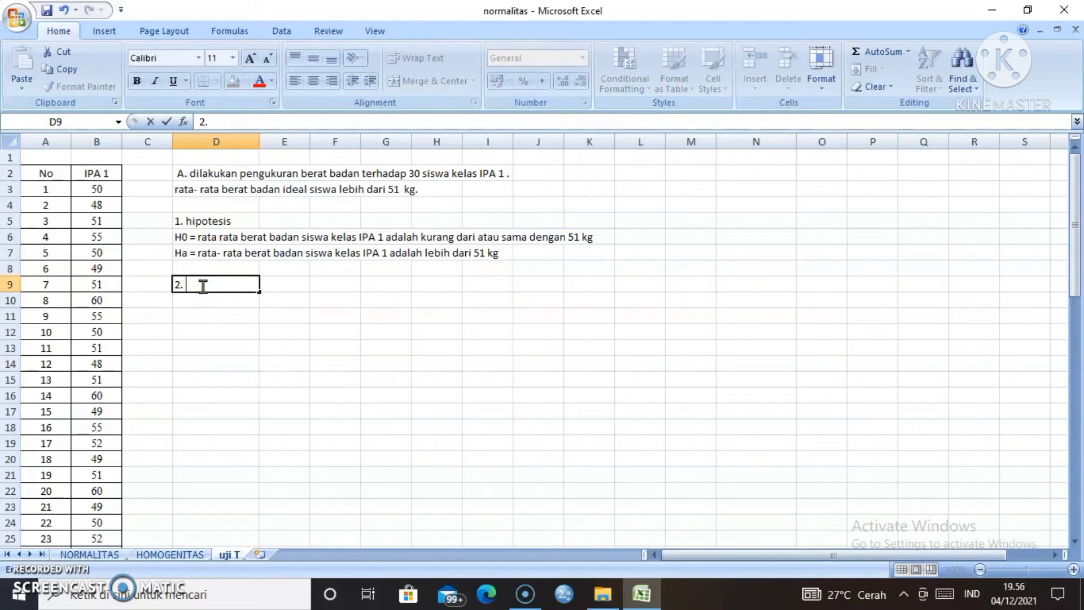
text(. H0 =)
click(99, 35)
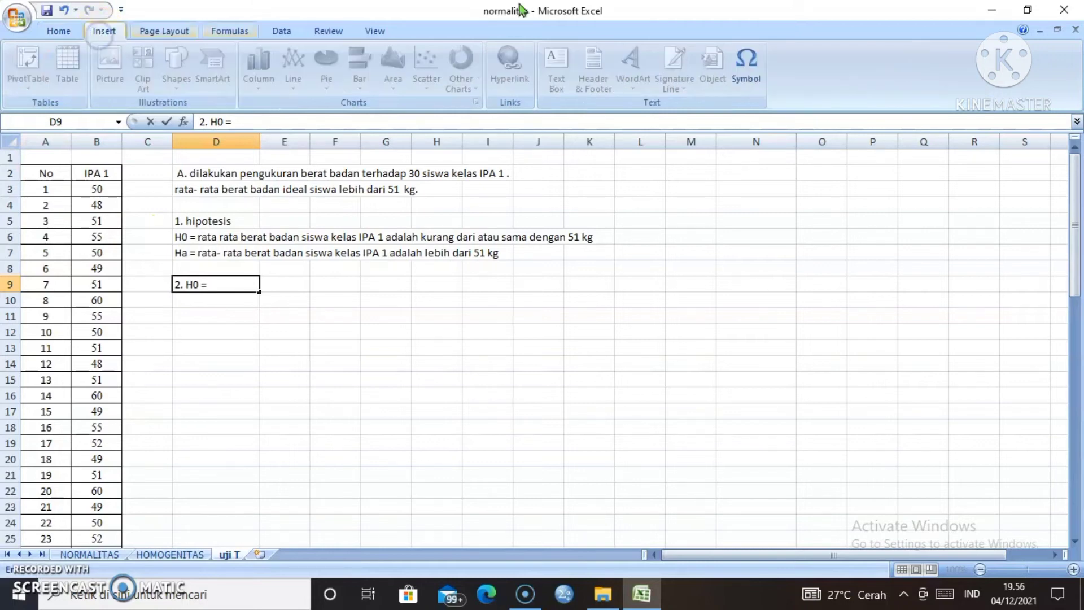
click(750, 54)
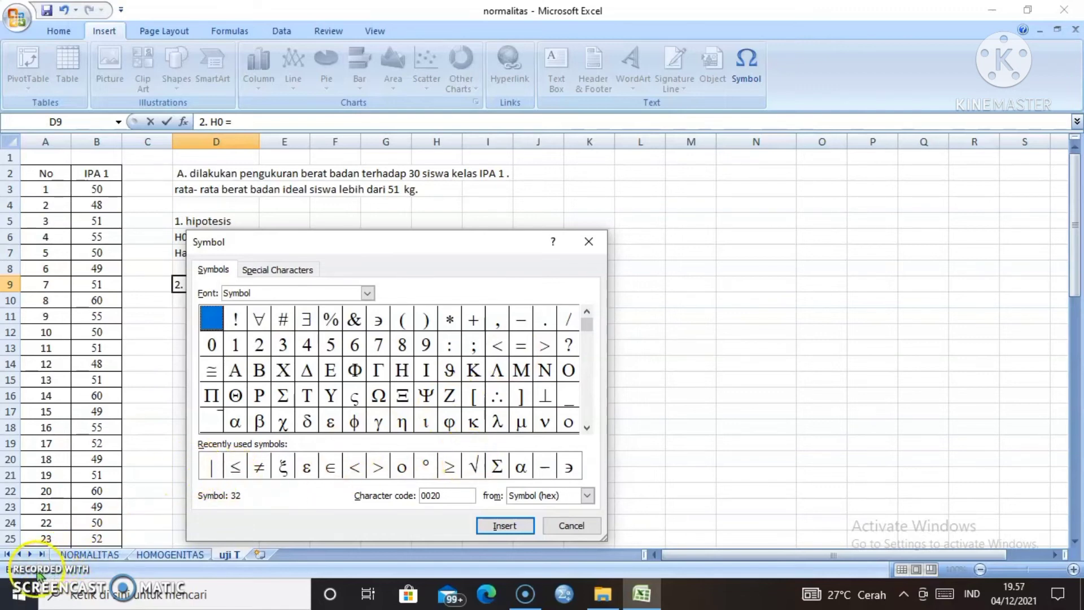
click(35, 571)
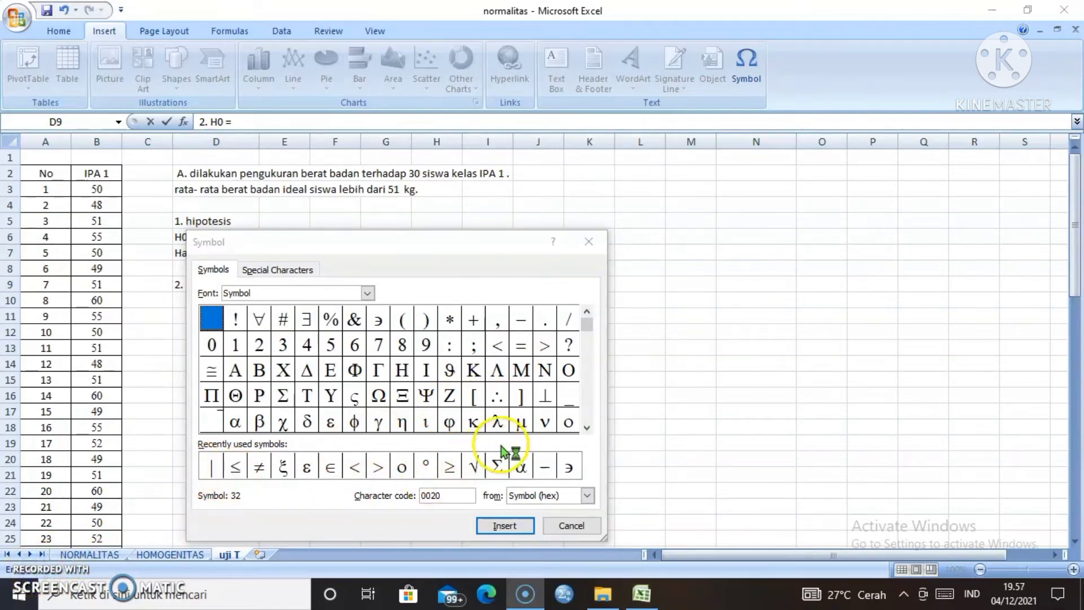
click(520, 424)
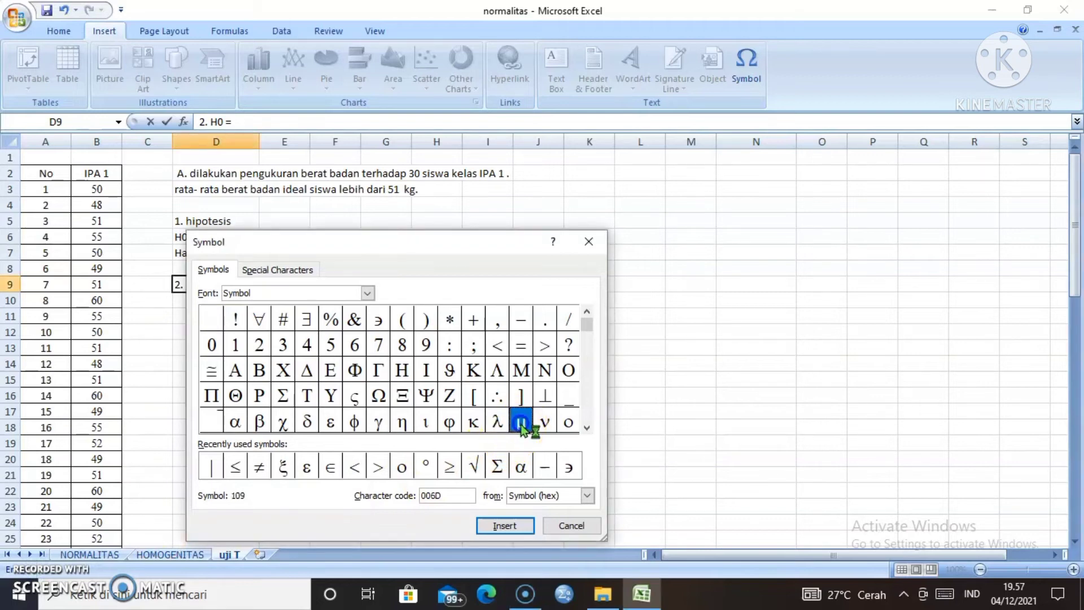
click(518, 526)
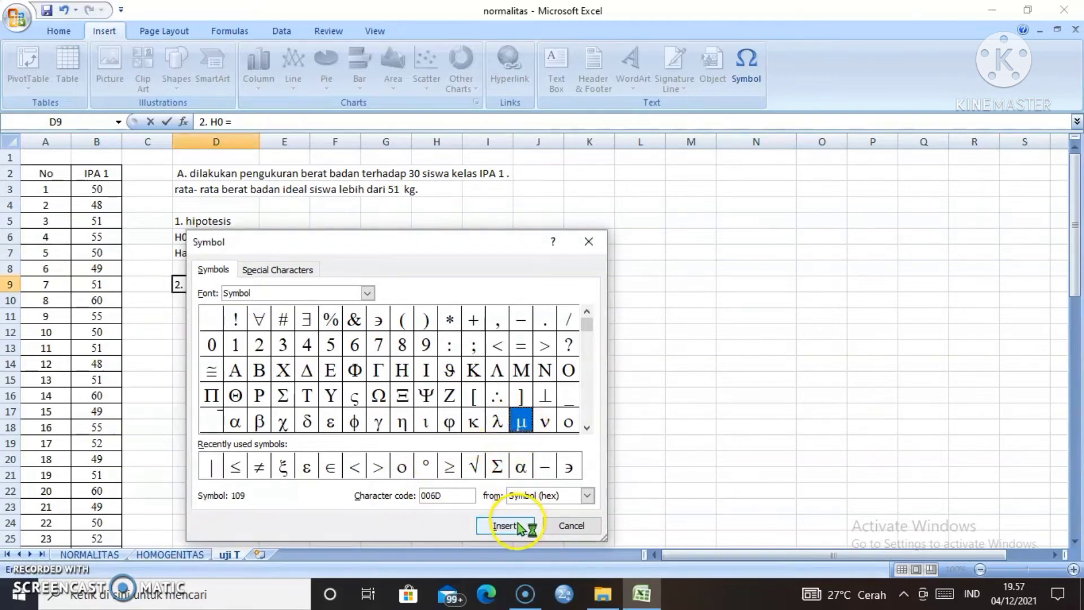
click(563, 530)
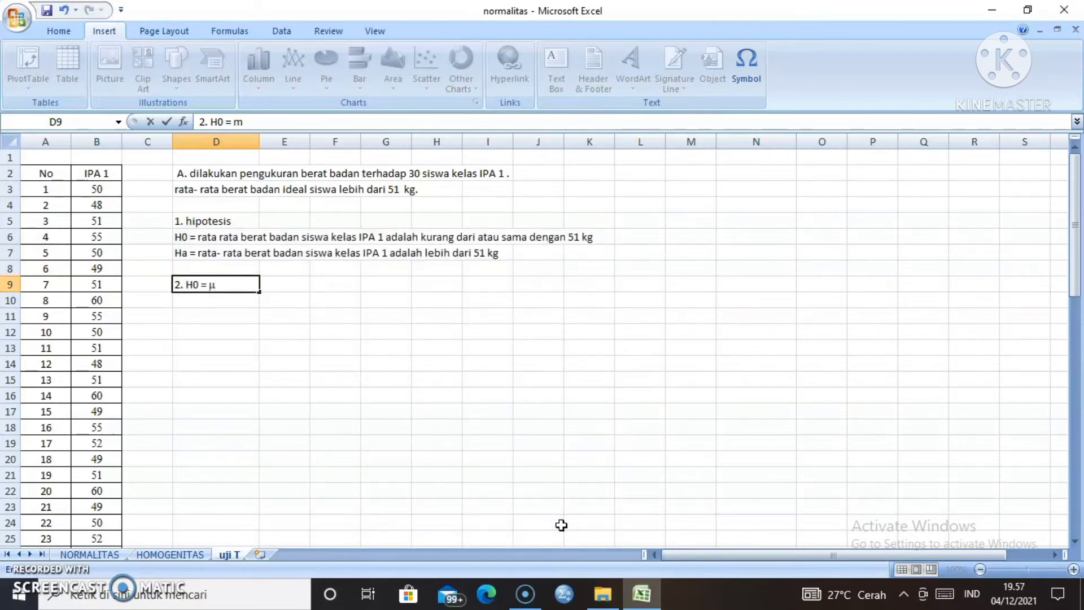
Complete the null hypothesis in D9 with the inserted symbol ≤ and the value 51, giving "2. H0 = μ ≤ 51"
click(752, 75)
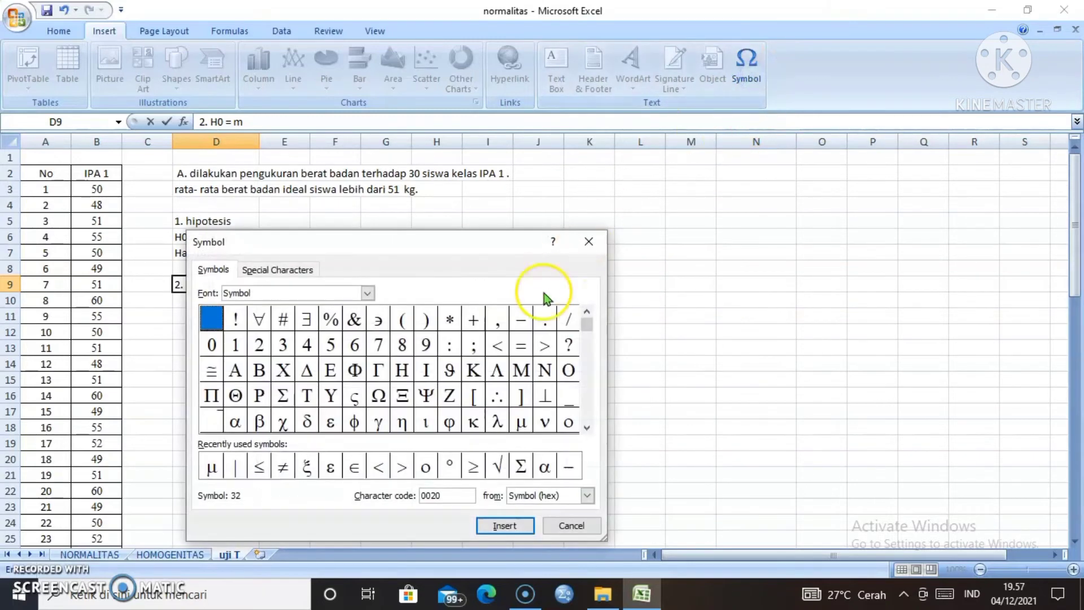
click(263, 470)
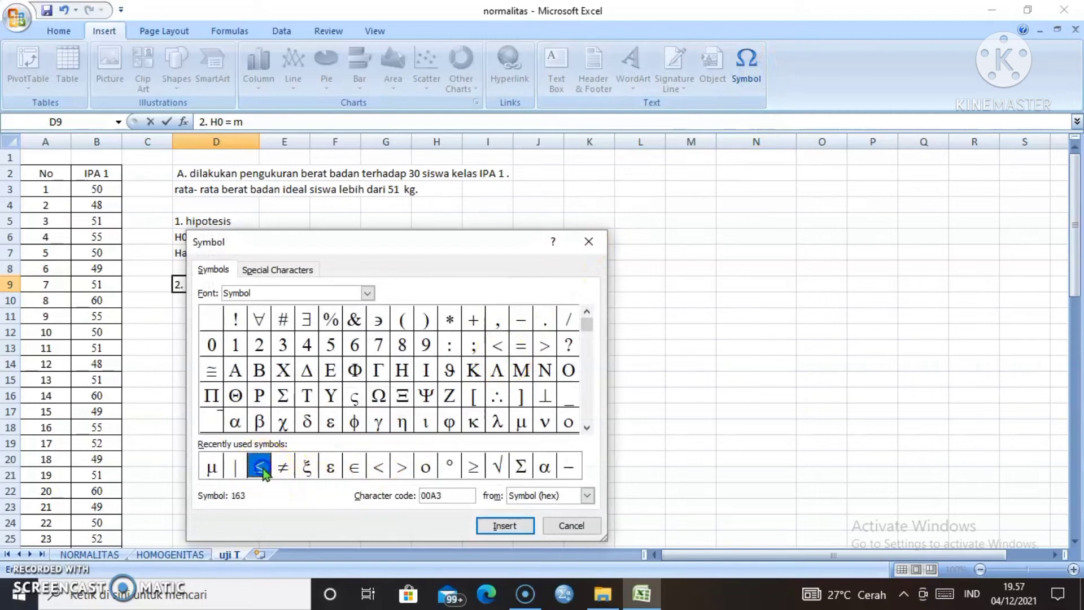
click(508, 527)
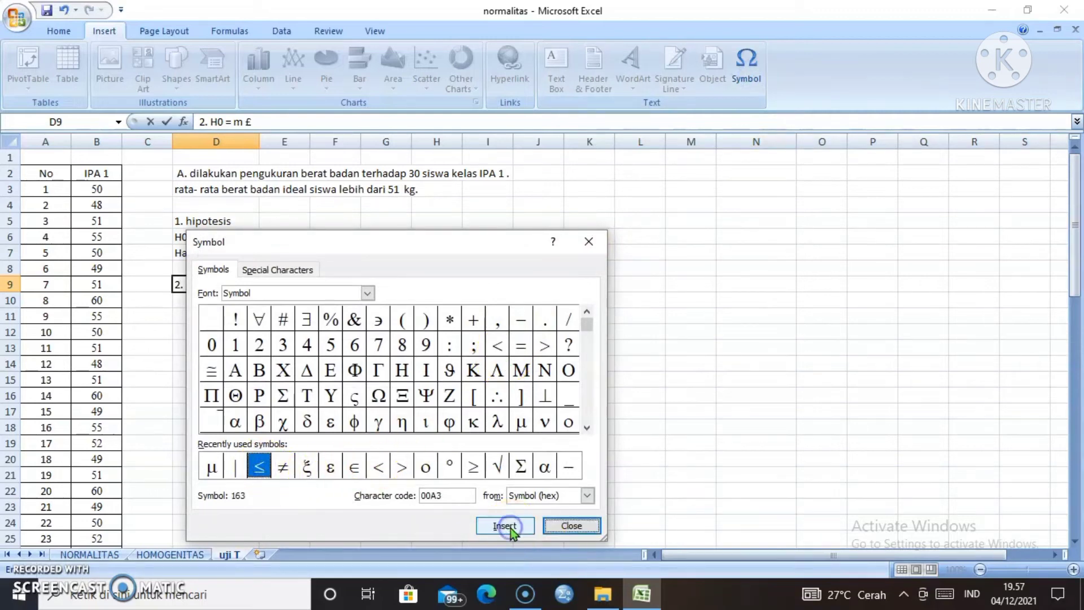
click(571, 526)
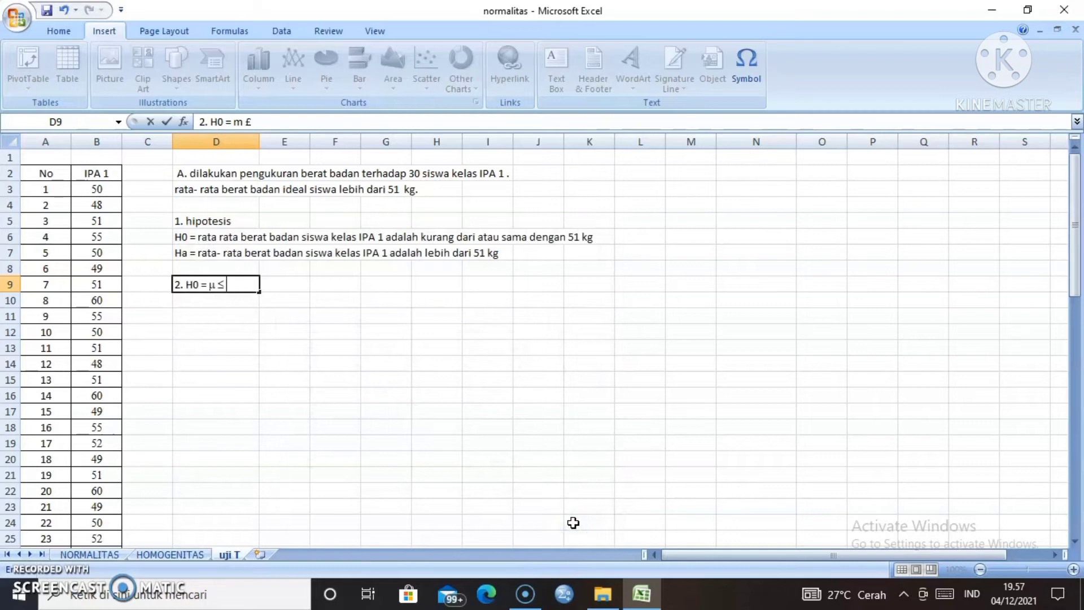
text(51)
key(Return)
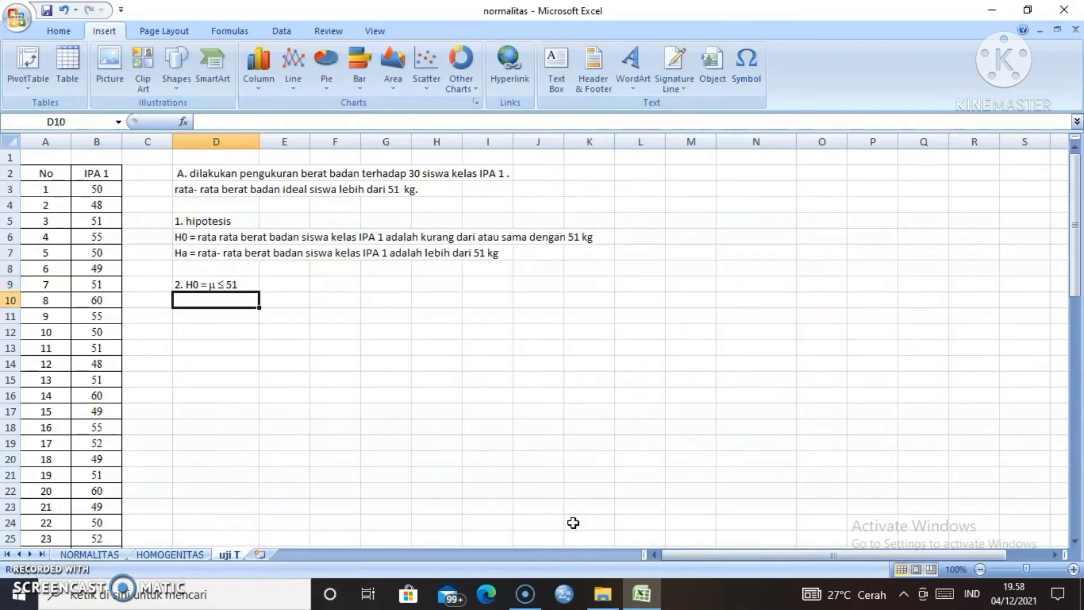
Begin the alternative hypothesis in D10 with "Ha = μ", inserting μ as a symbol
text(H)
key(BackSpace)
text(HA)
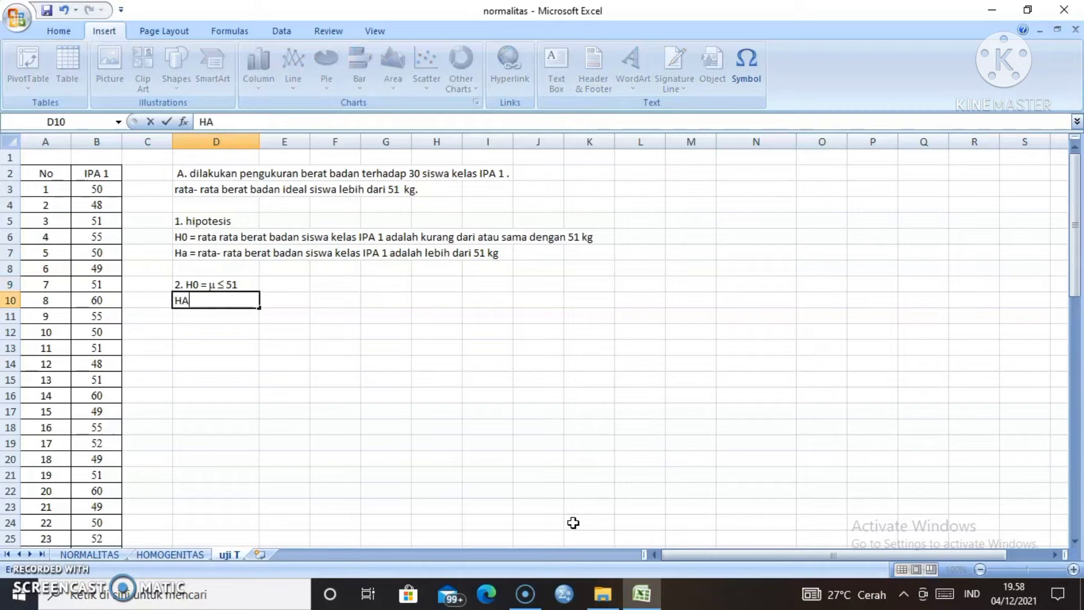
key(BackSpace)
text(a =)
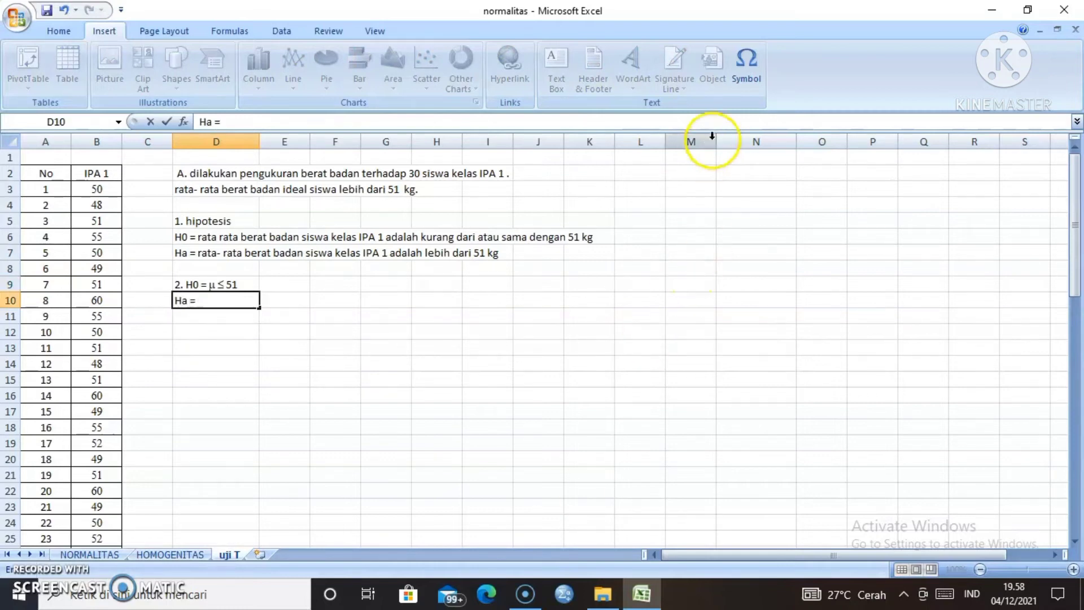
click(749, 55)
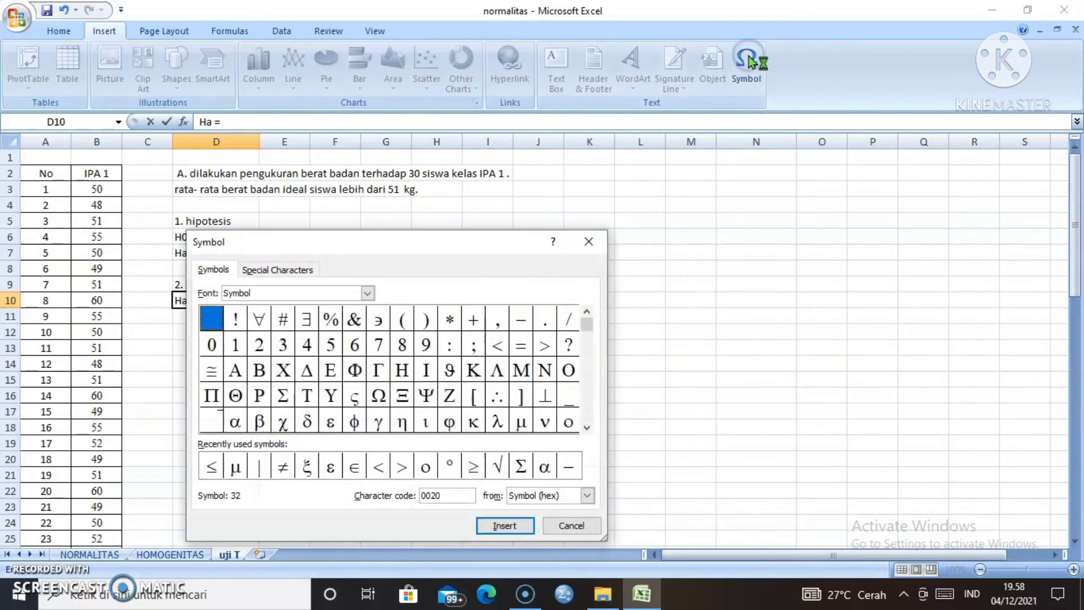
click(236, 467)
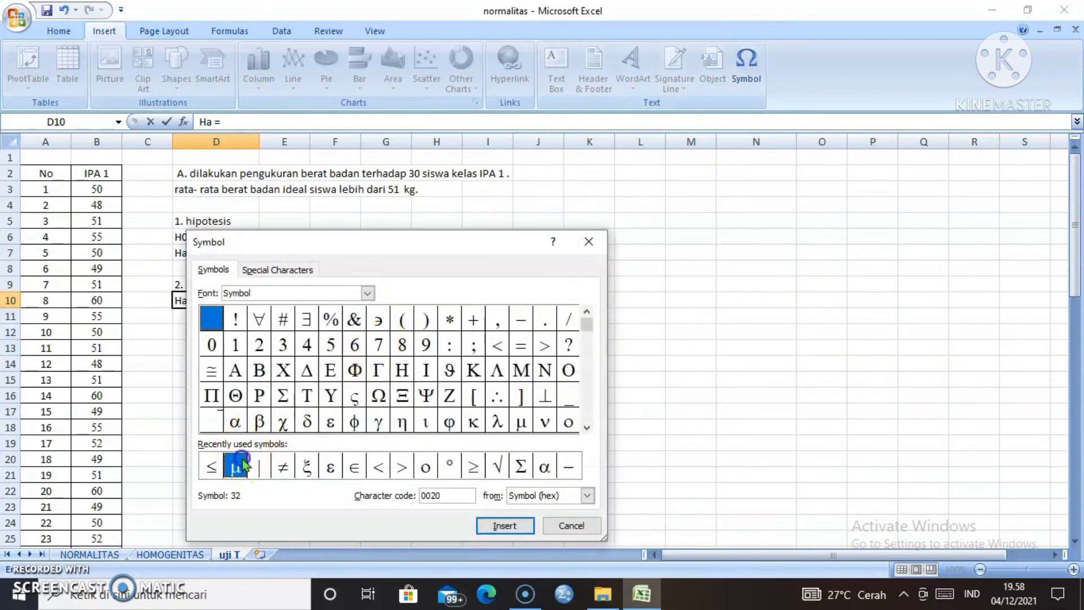
click(503, 525)
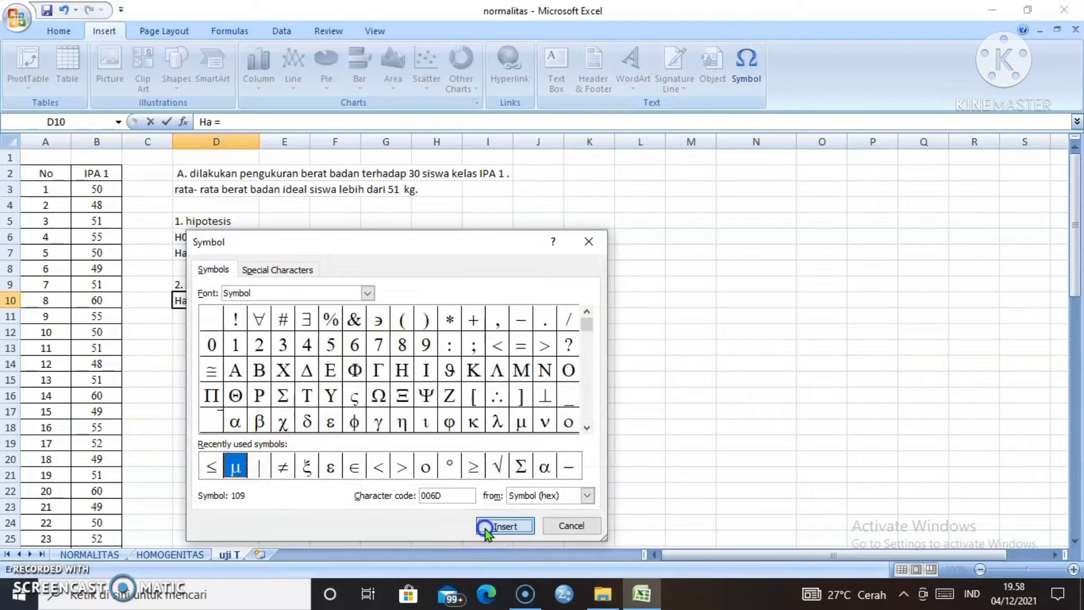
click(570, 525)
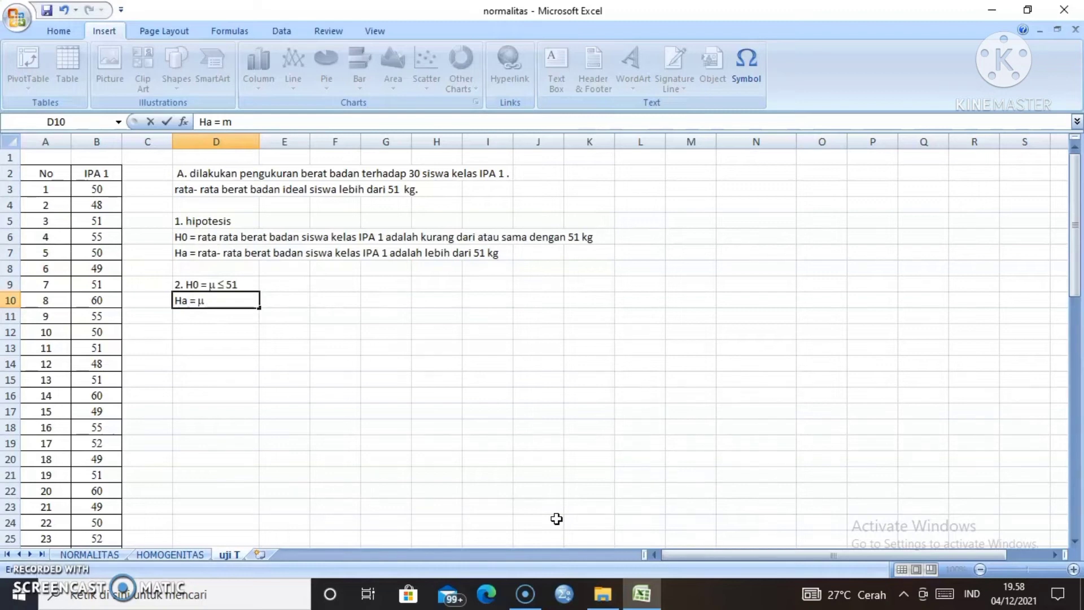
Complete the alternative hypothesis in D10 with the inserted symbol > and the value 51, giving "Ha = μ > 51"
click(746, 72)
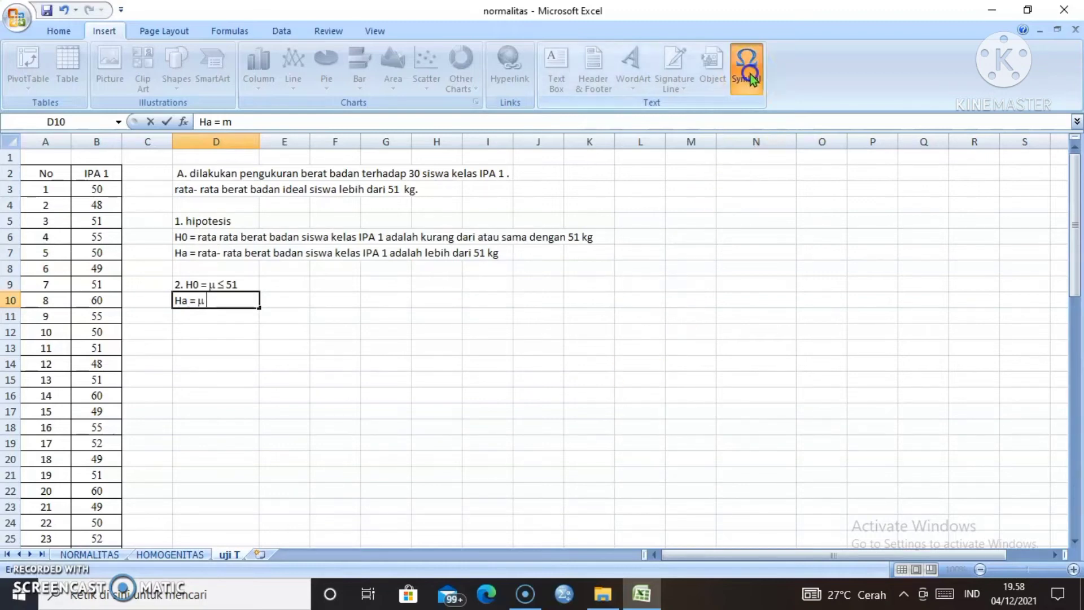
click(402, 466)
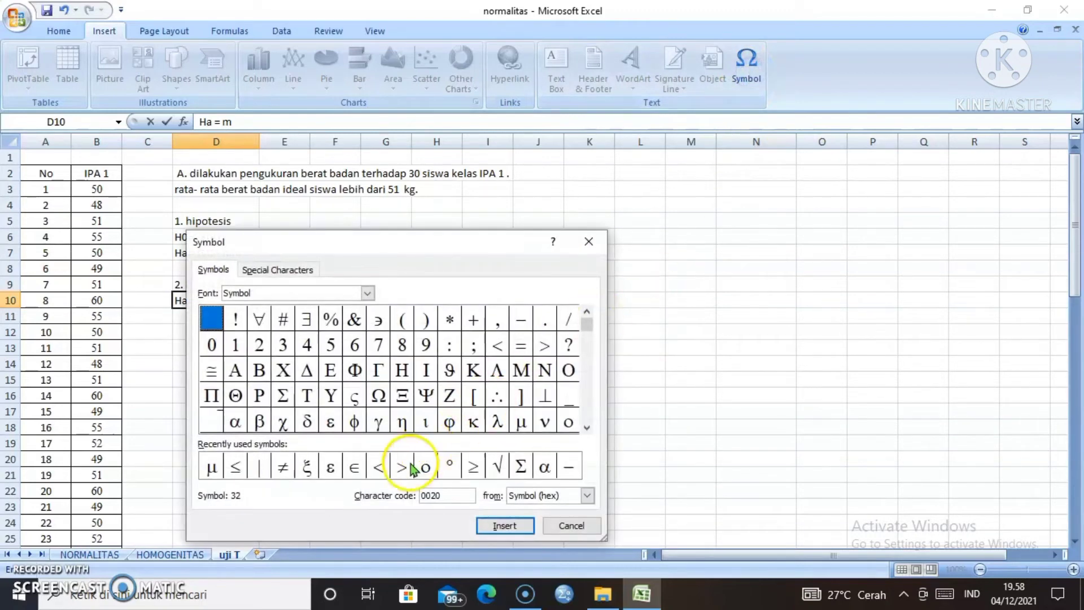
click(504, 526)
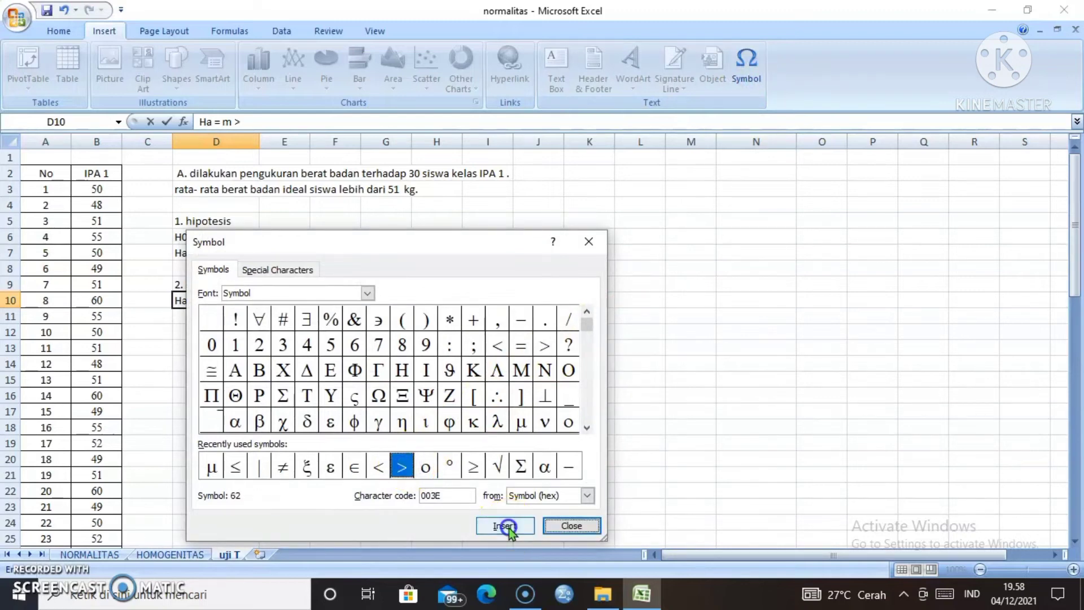
click(570, 526)
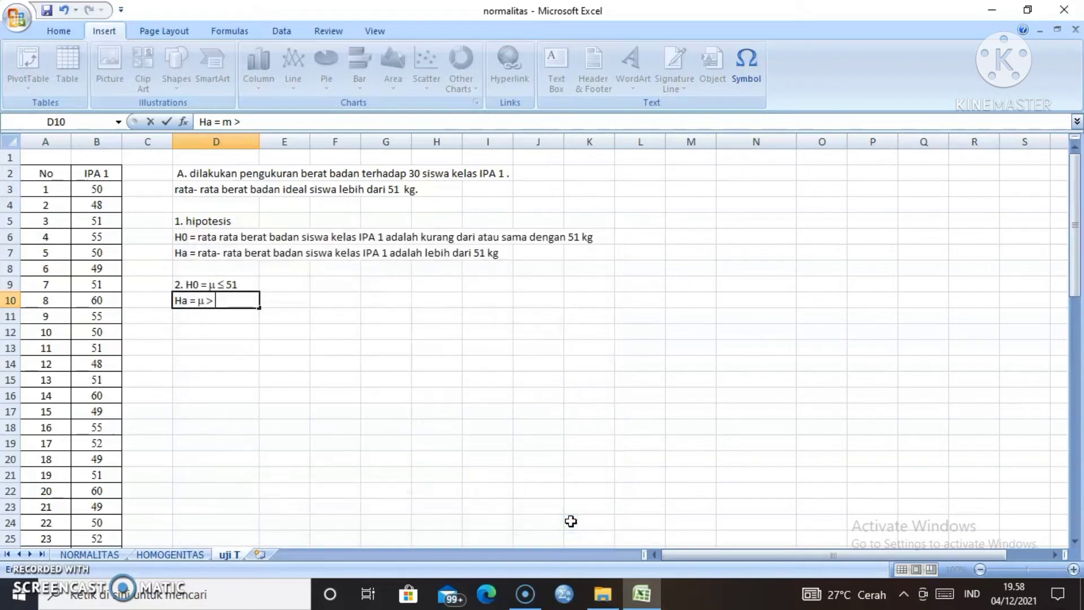
text(51)
key(Return)
key(Return)
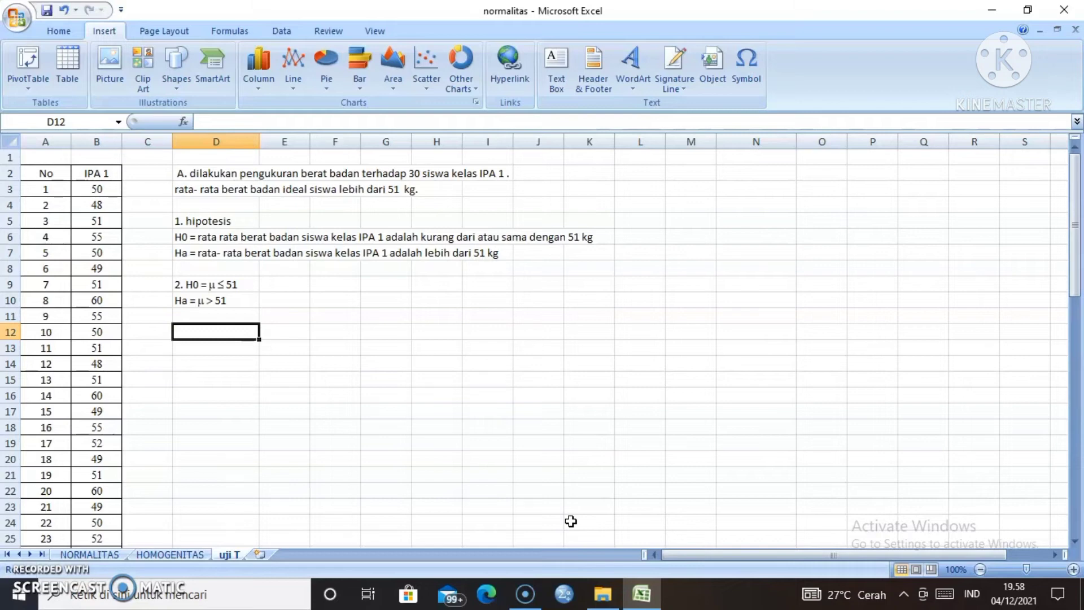
Enter the heading "3. T hitung" in D12 and the label "rata- rata" in D13
text(3. )
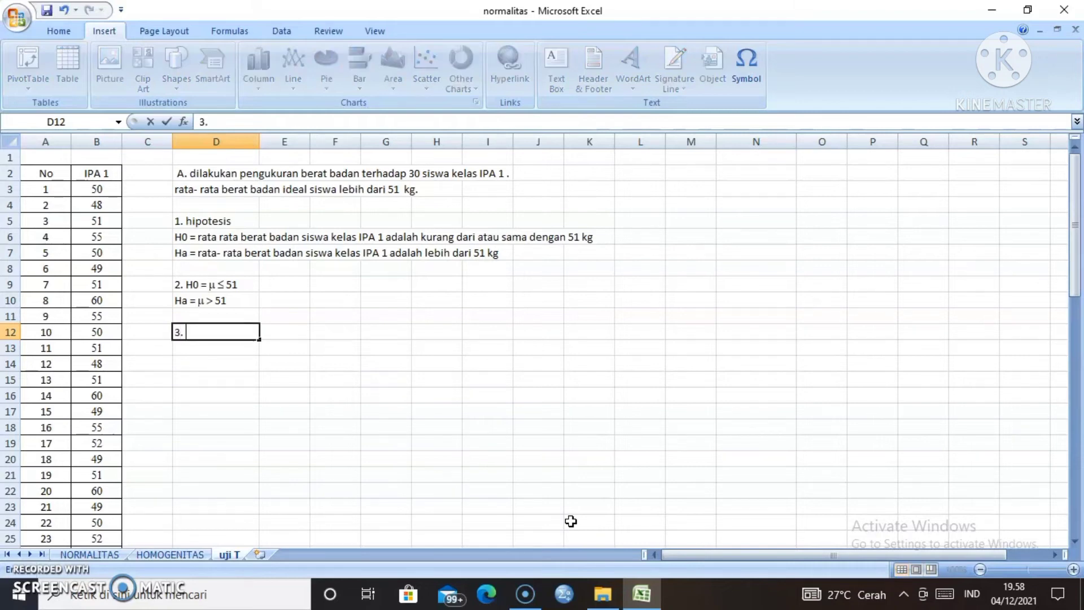
text(T hitung)
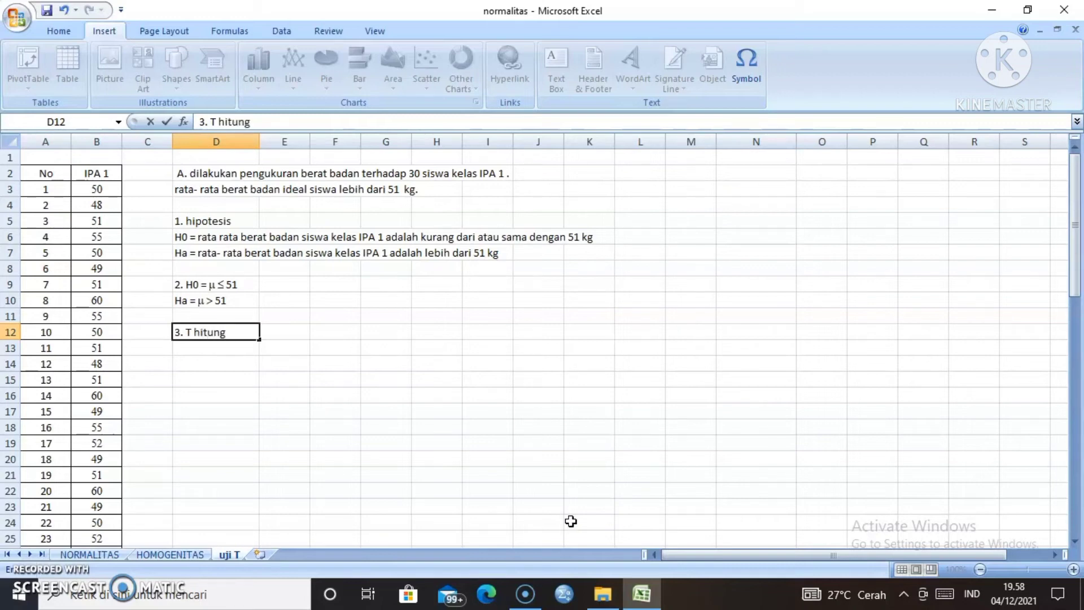
key(Return)
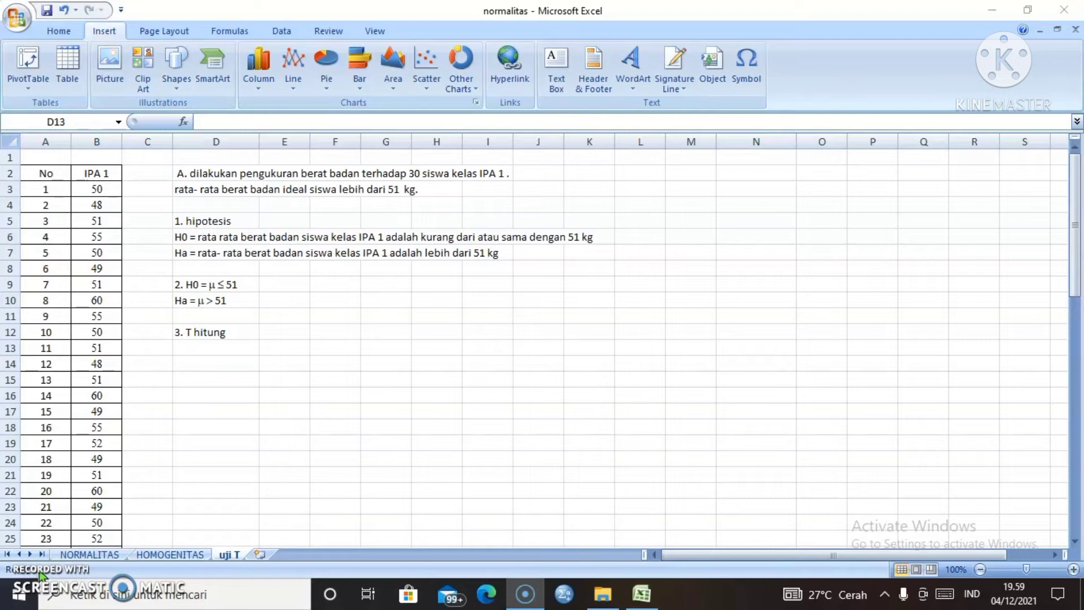
click(214, 351)
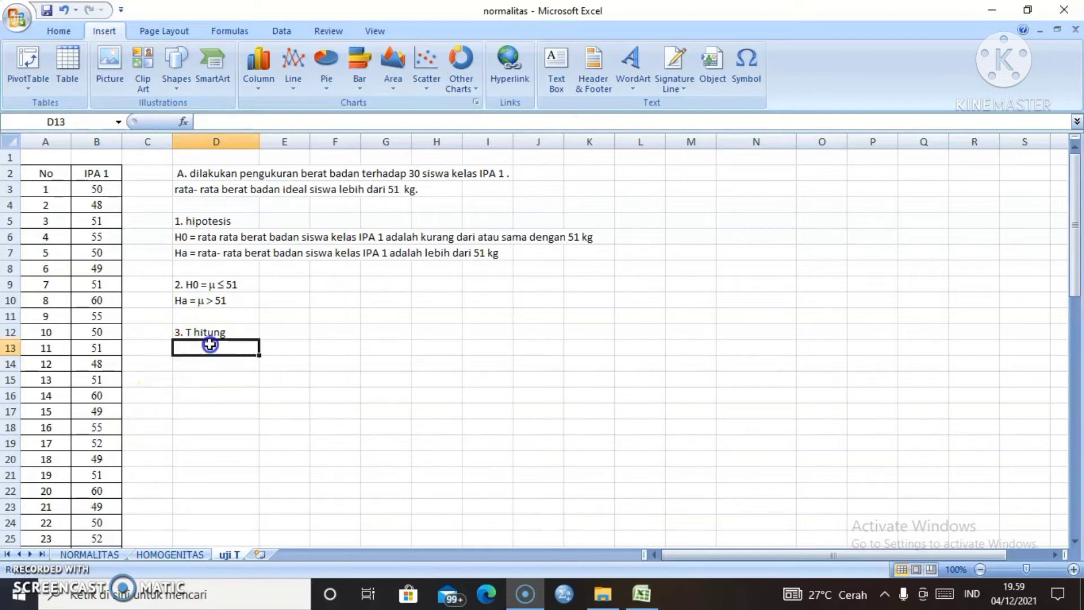
text(rata)
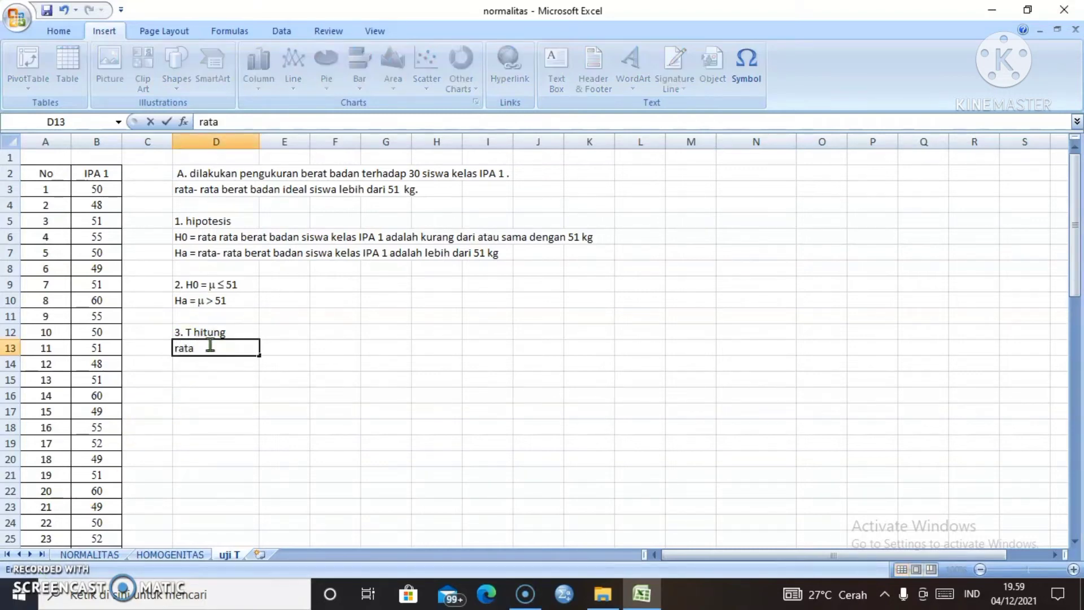
text(- rata)
key(Tab)
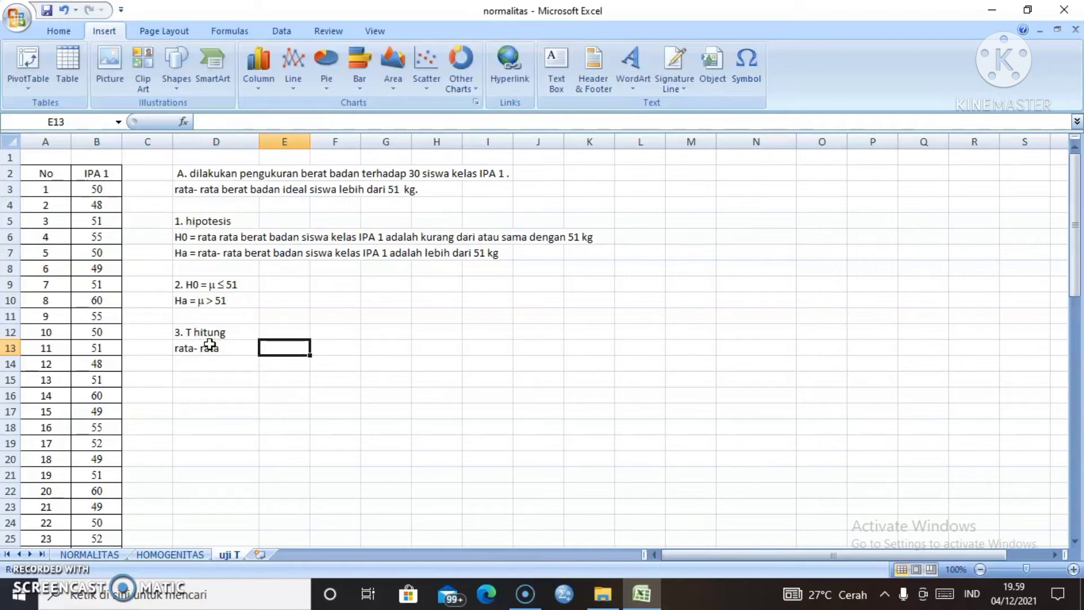
Calculate the mean of the IPA 1 weights in E13 with =AVERAGE(B3:B32
text(=)
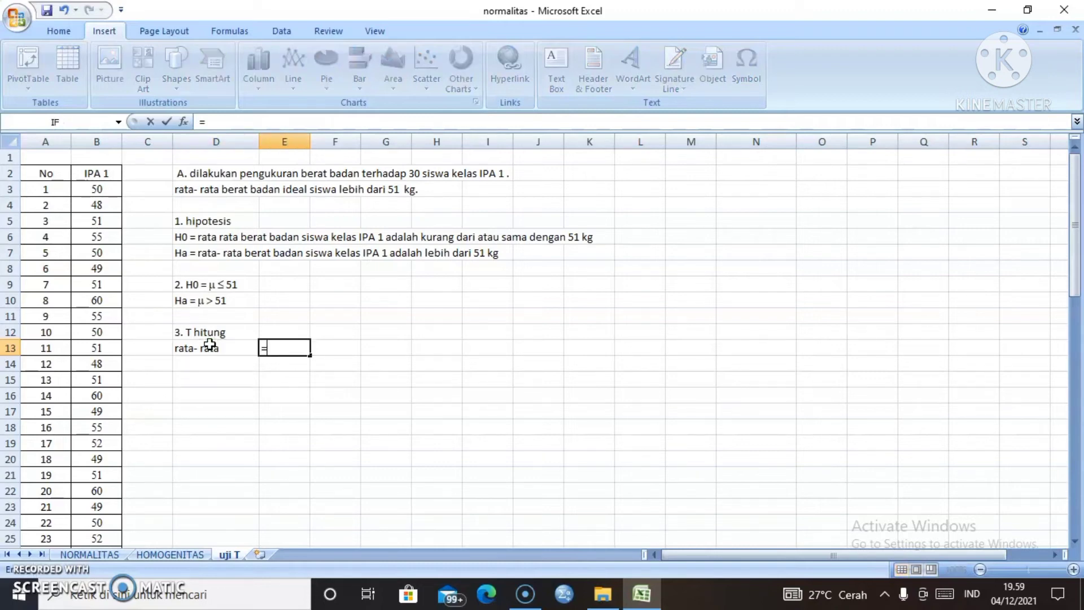
text(avr)
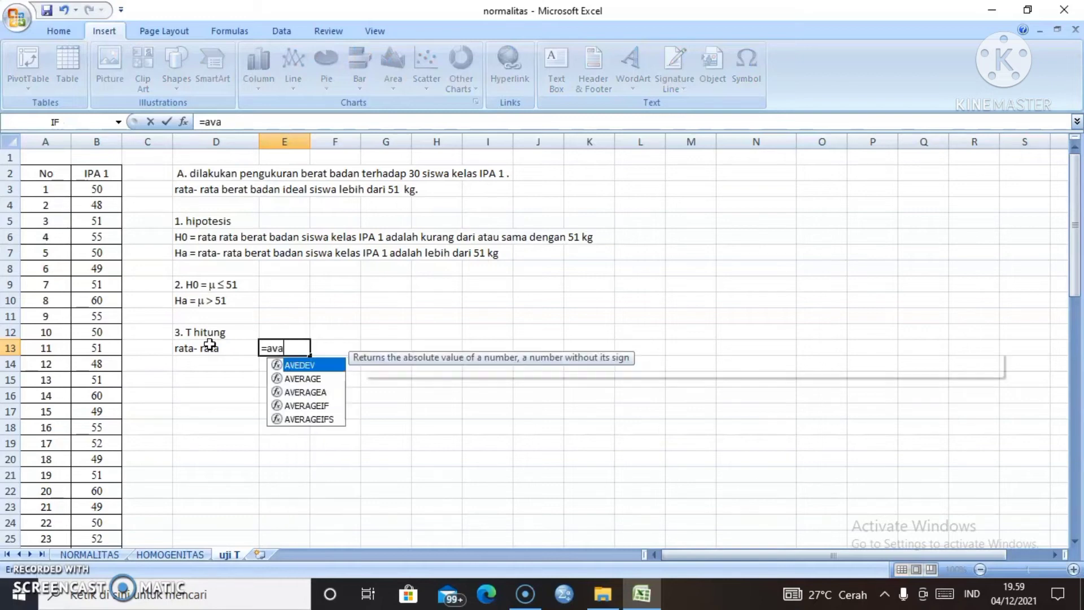
key(BackSpace)
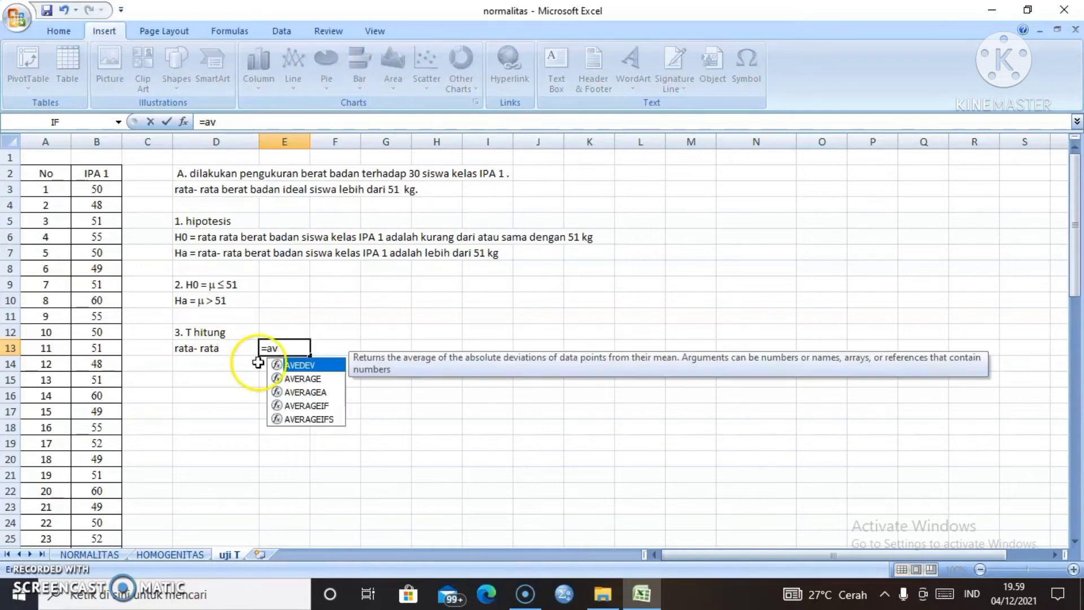
double_click(317, 379)
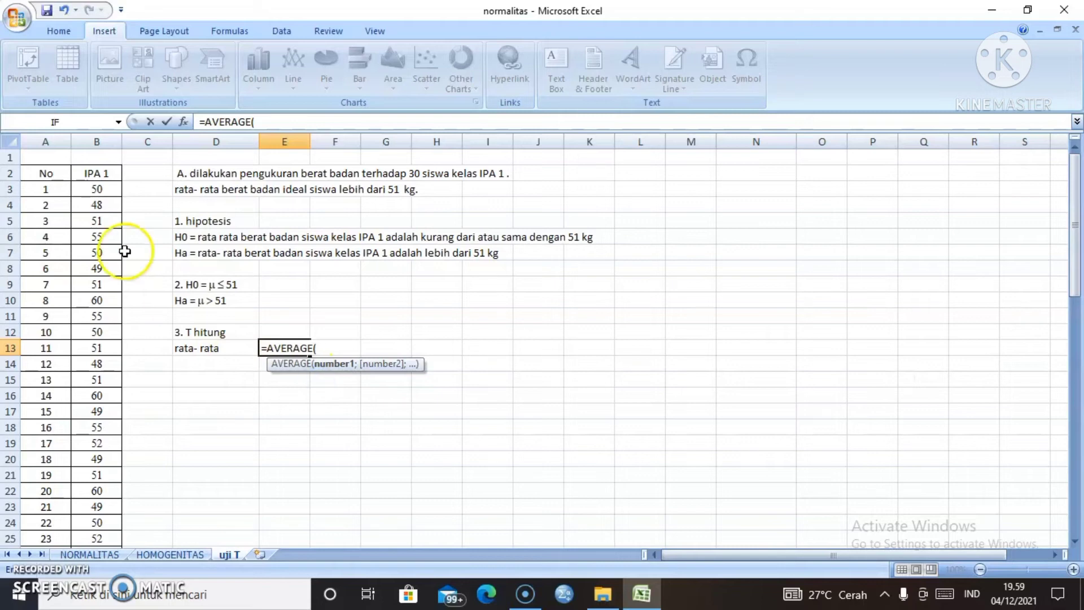
click(90, 185)
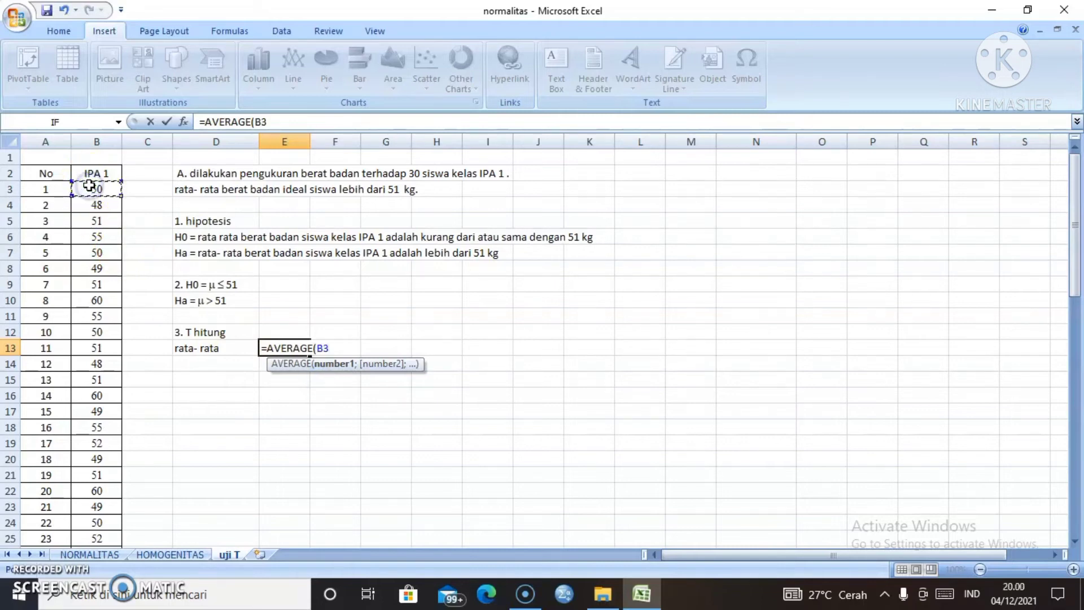
drag(93, 187, 102, 520)
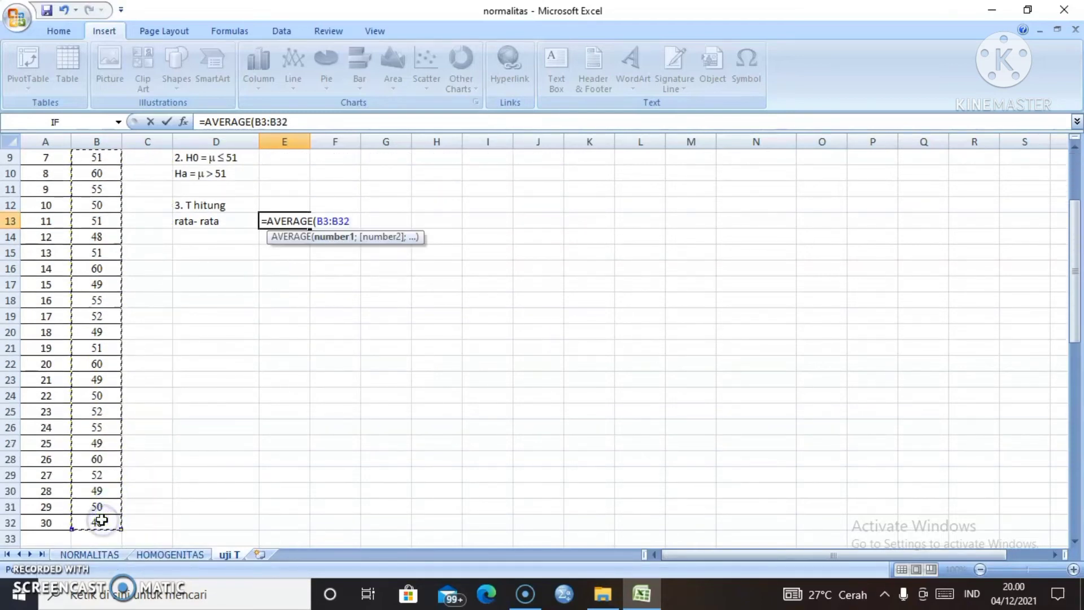
key(Return)
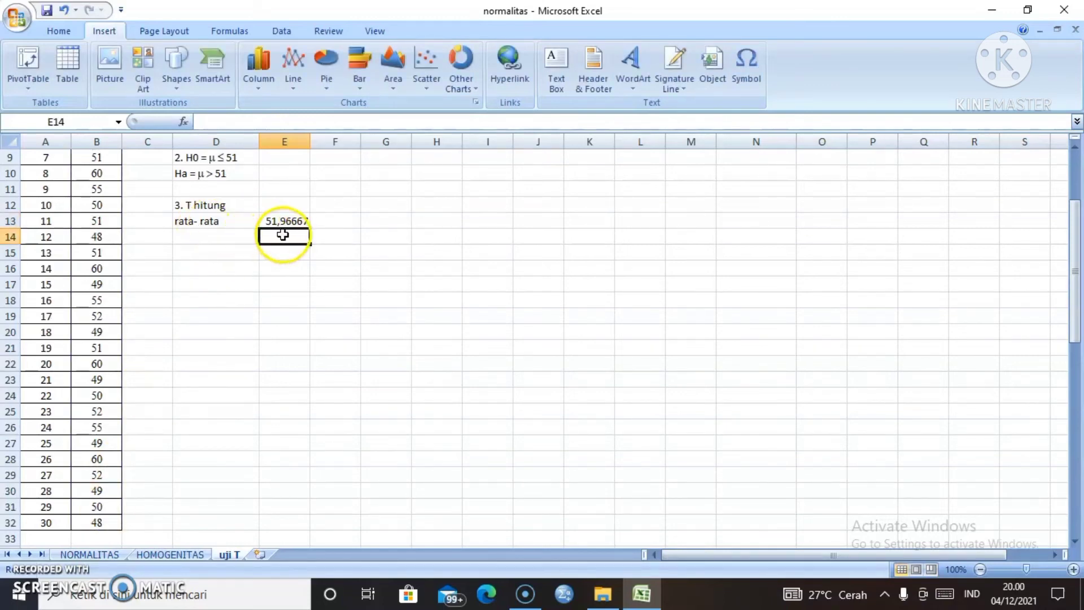
Enter the label "standara deviasi" in D14, below the "rata- rata" label
click(210, 240)
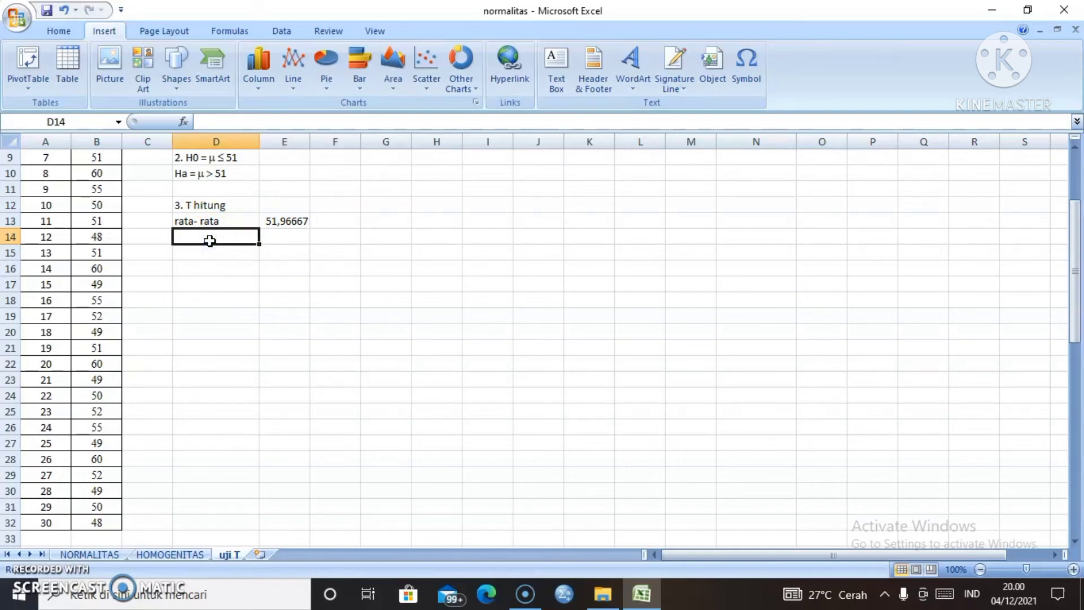
text(sta)
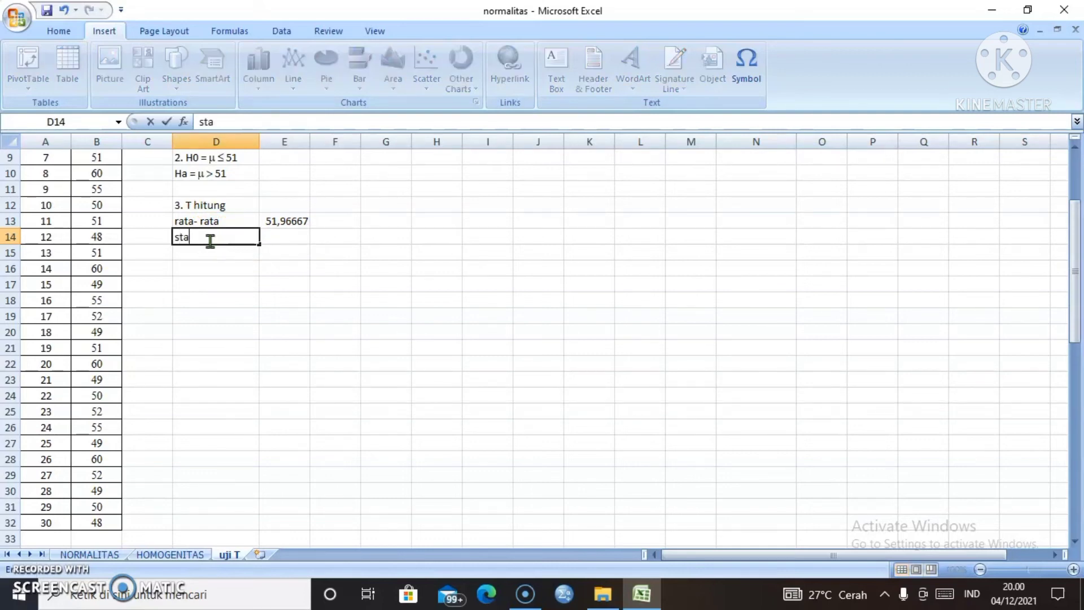
text(ndara deviasa)
key(BackSpace)
text(i)
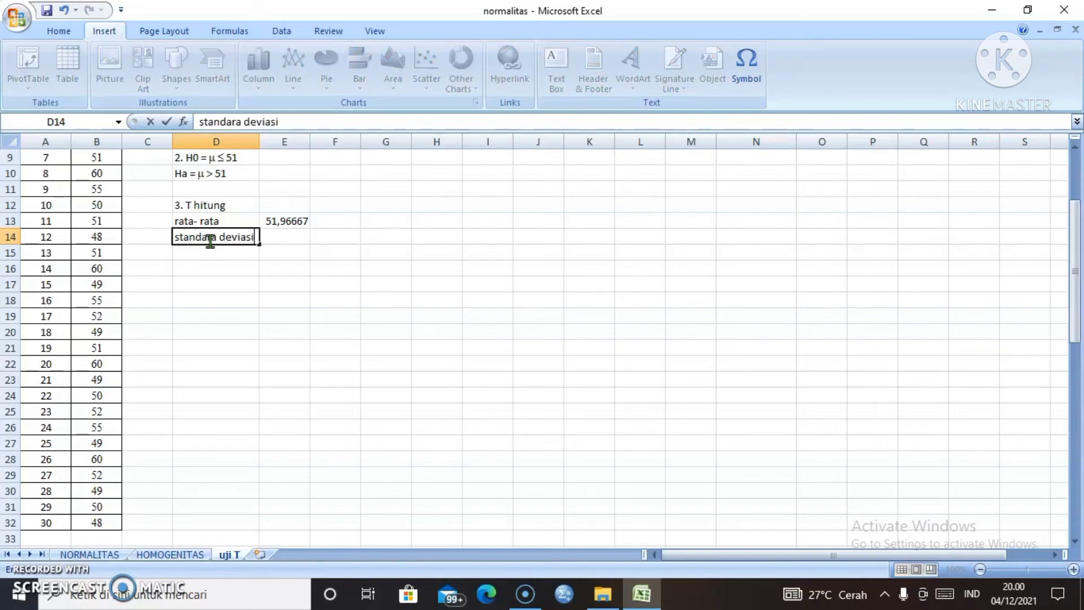
key(Tab)
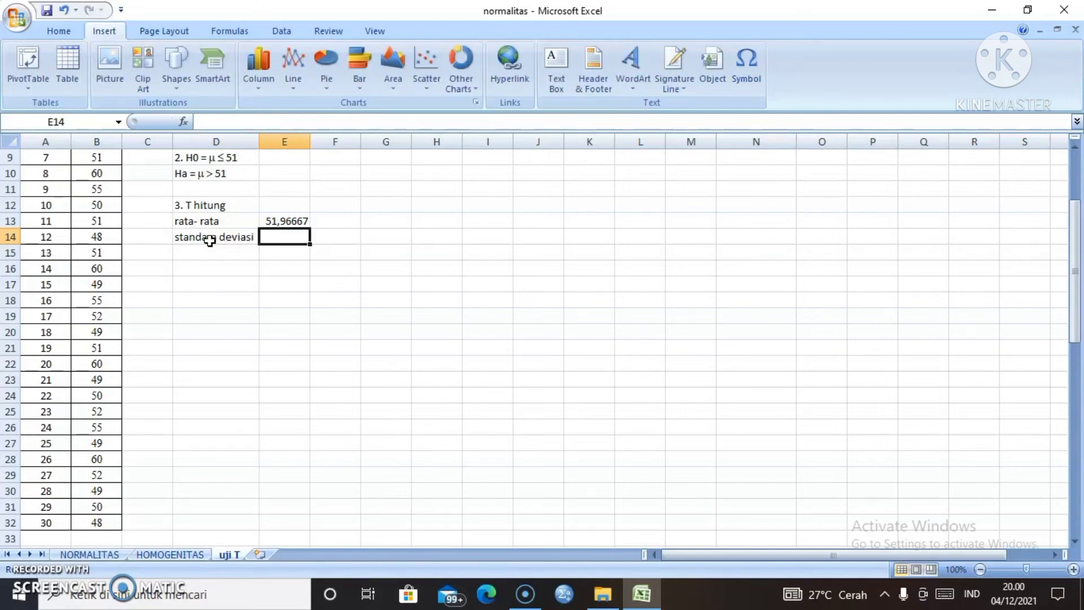
Calculate the standard deviation of the IPA 1 weights in E14 using STDEV over B3:B32
text(=)
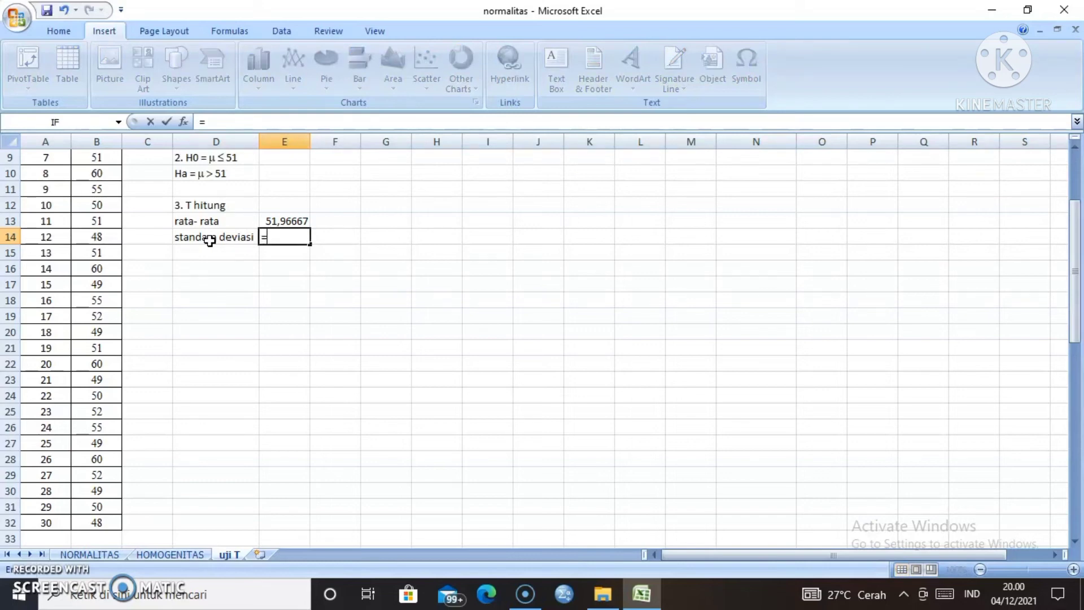
text(st)
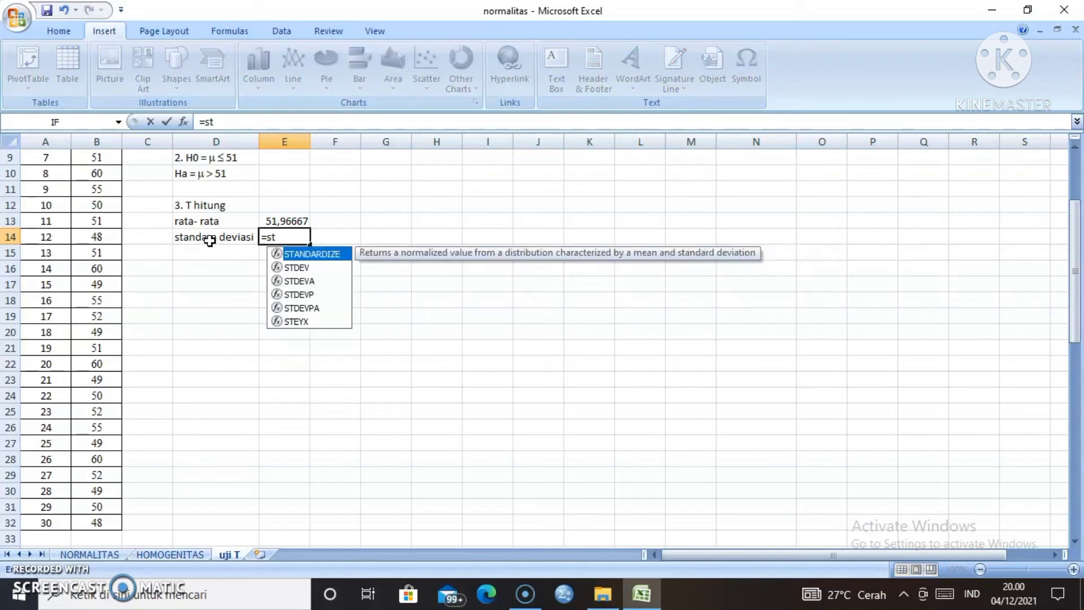
click(286, 269)
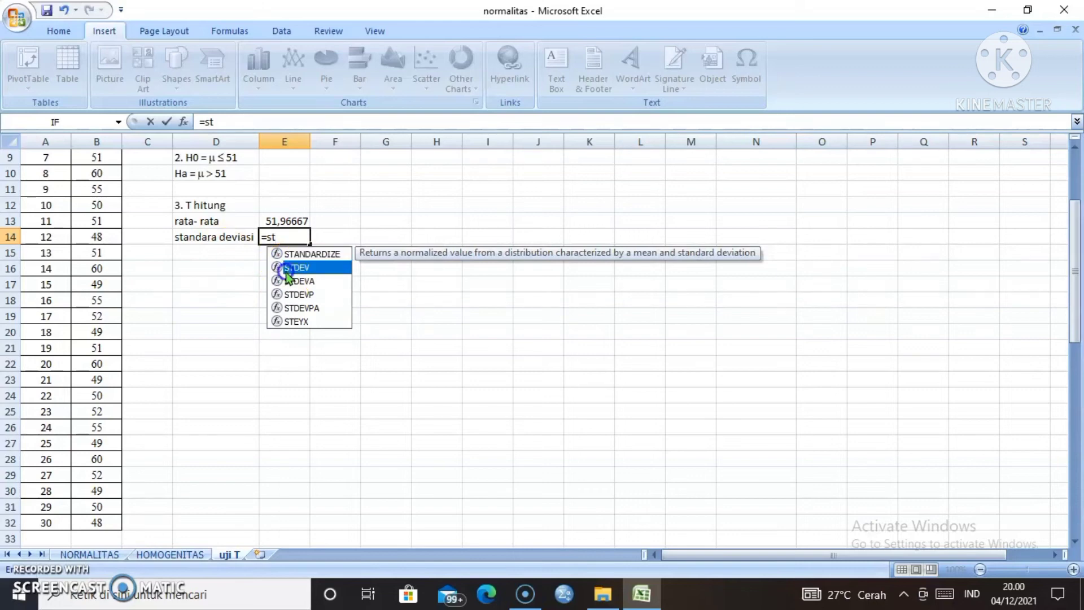
click(288, 269)
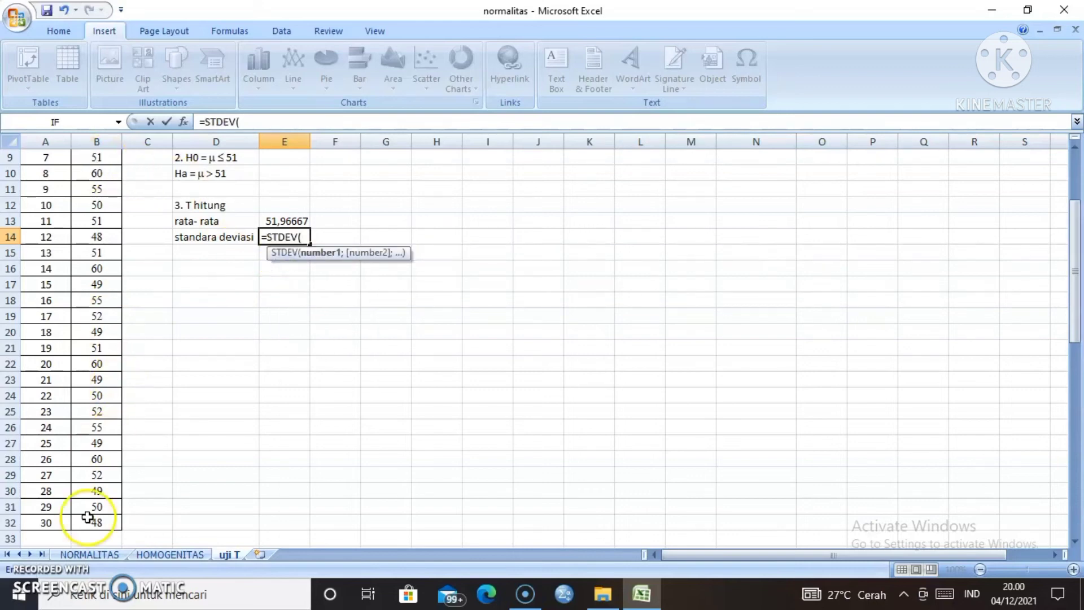
drag(87, 518, 92, 192)
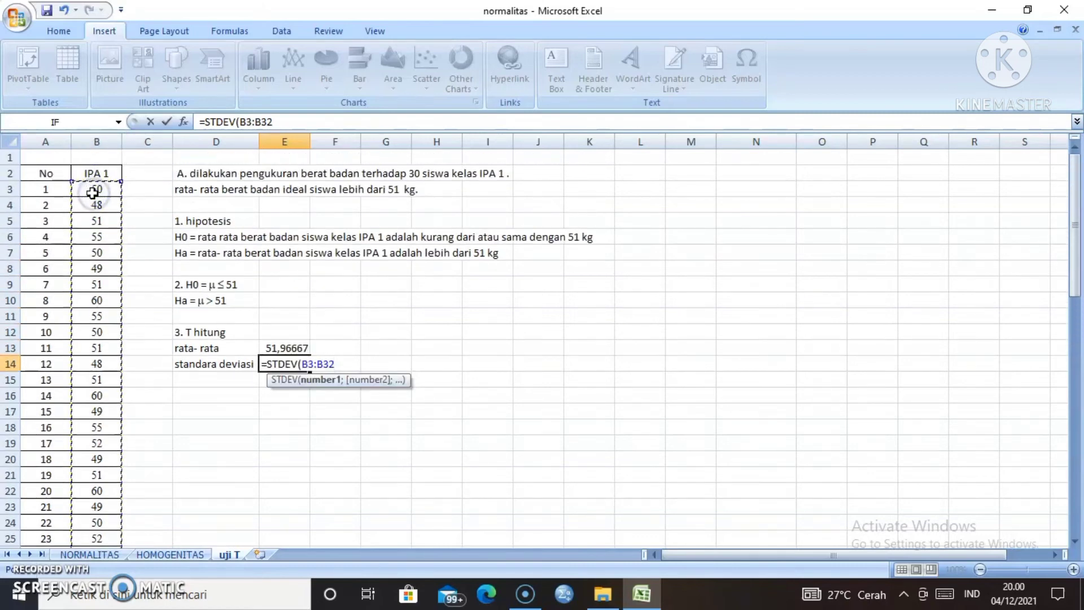
key(Return)
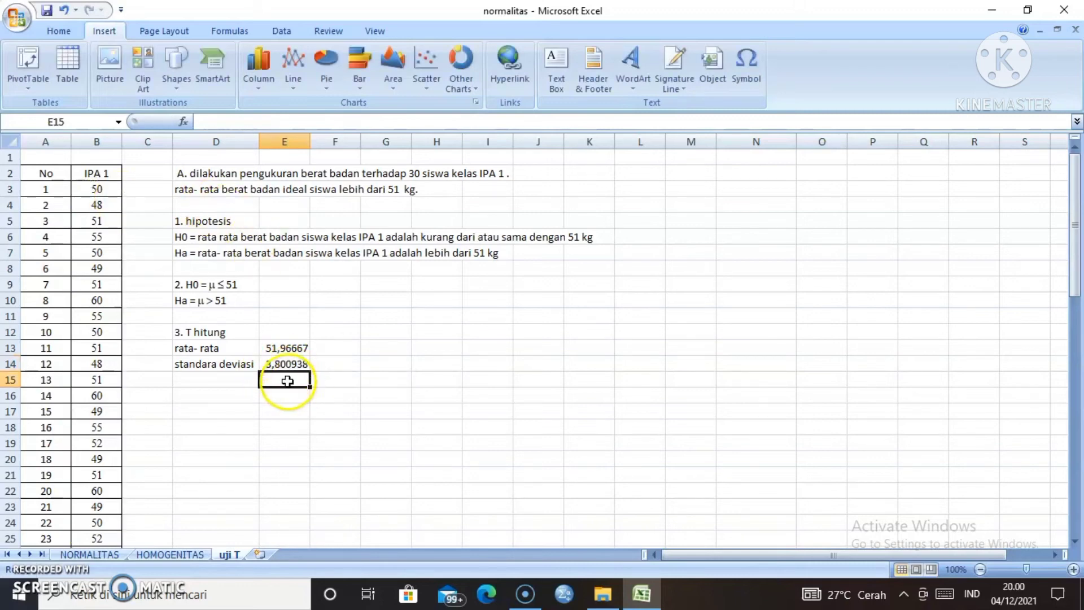
Enter the label "T hitung" in D16, leaving row 15 empty
click(219, 394)
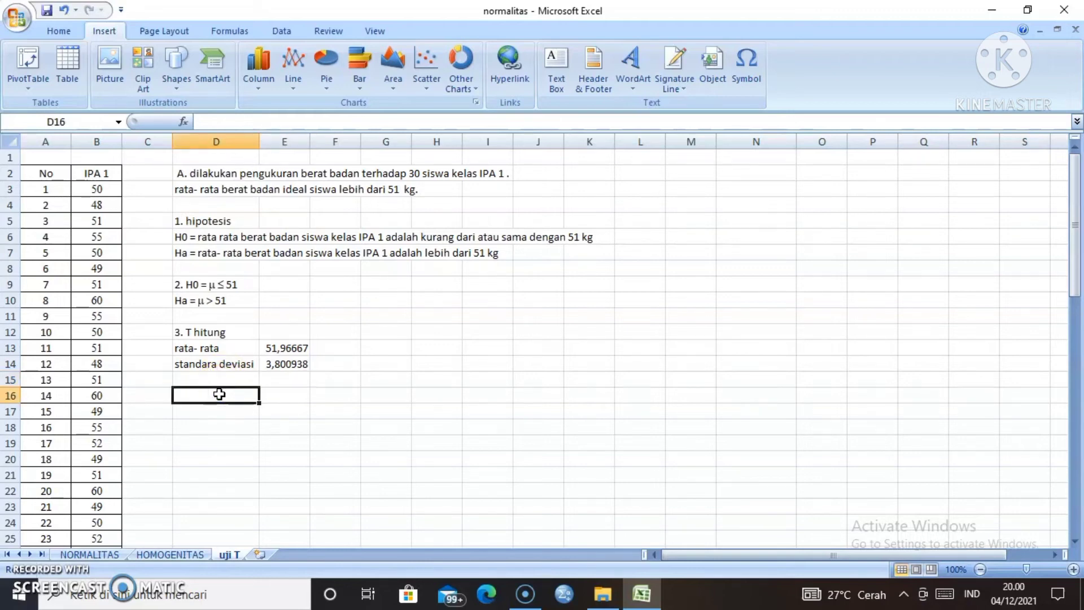
text(T)
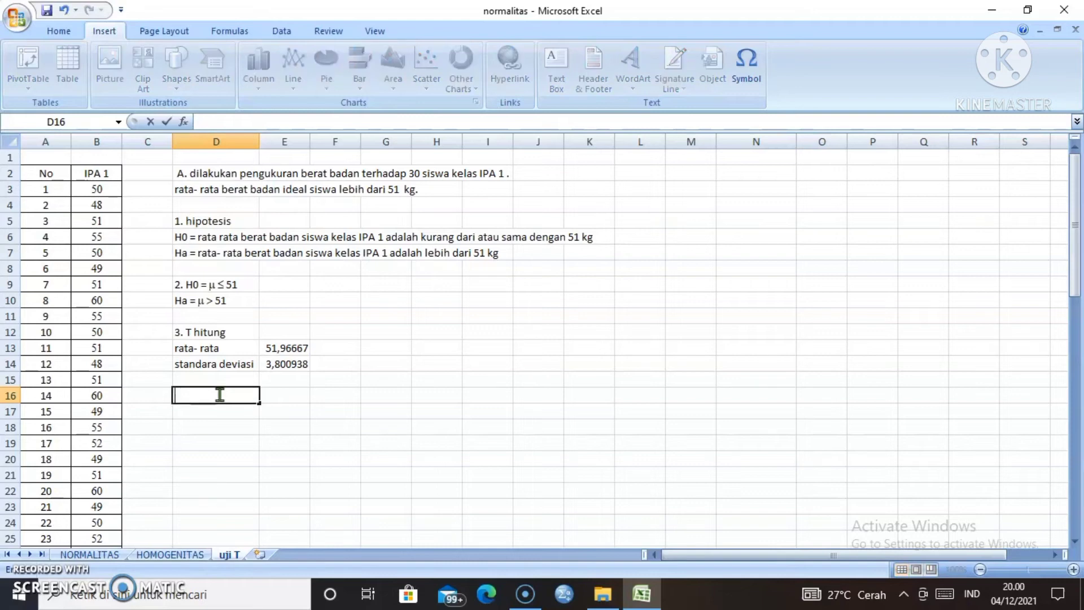
text( hitung)
click(293, 401)
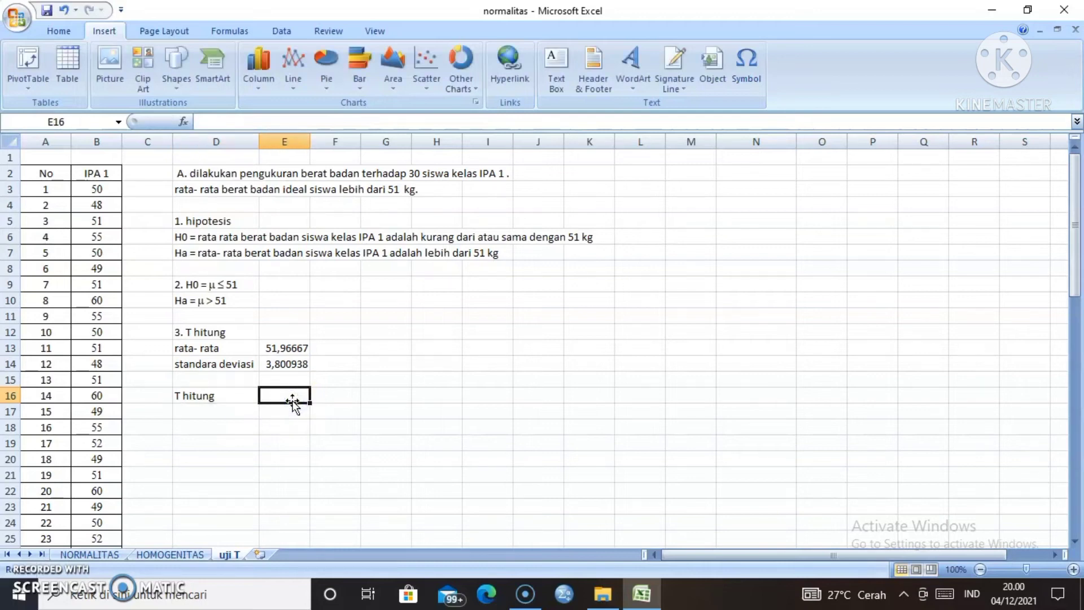
Calculate the t value in E16 with the formula =(E13-51)/(E14/SQRT(30))
text(=)
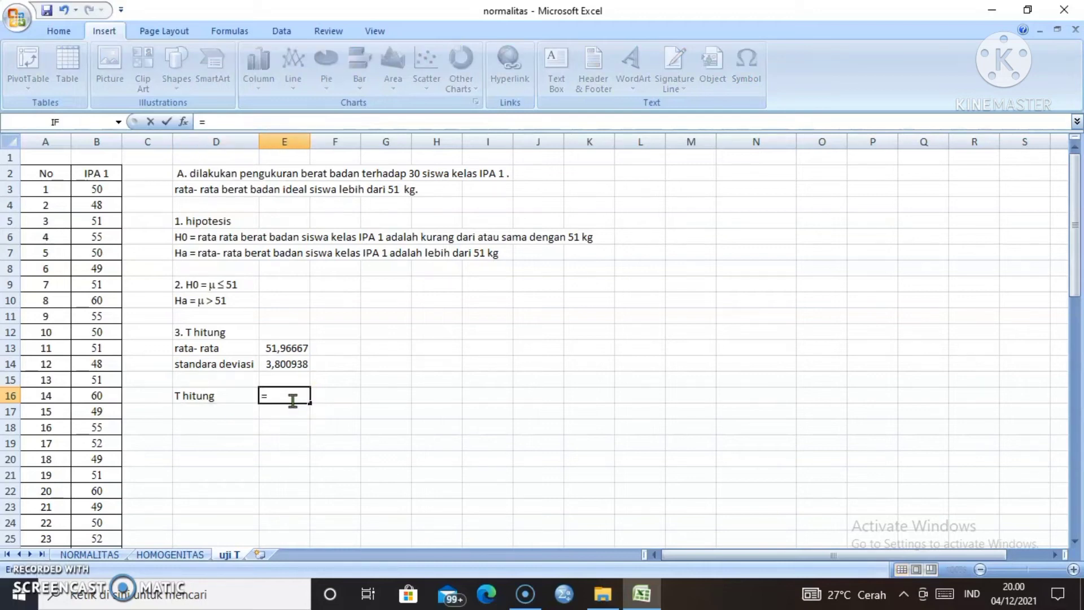
text(()
click(293, 350)
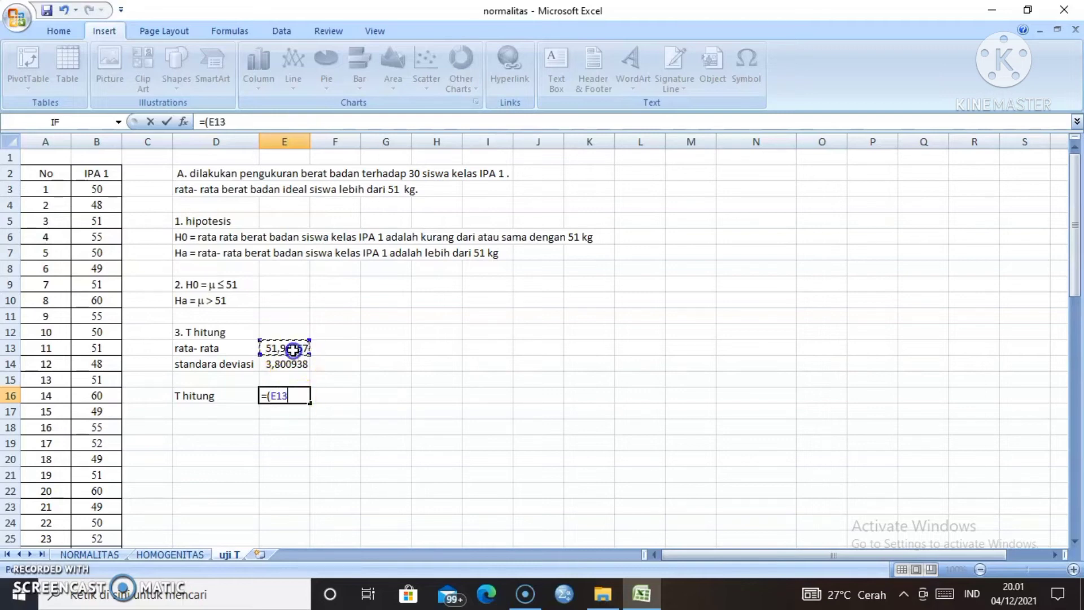
text(-51)/()
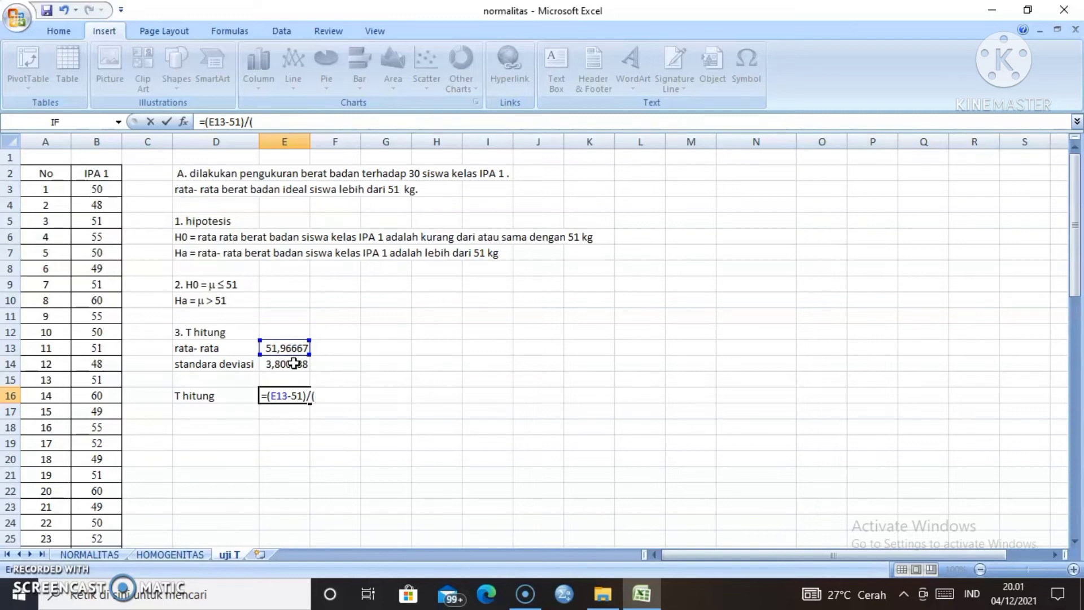
click(294, 363)
text(/)
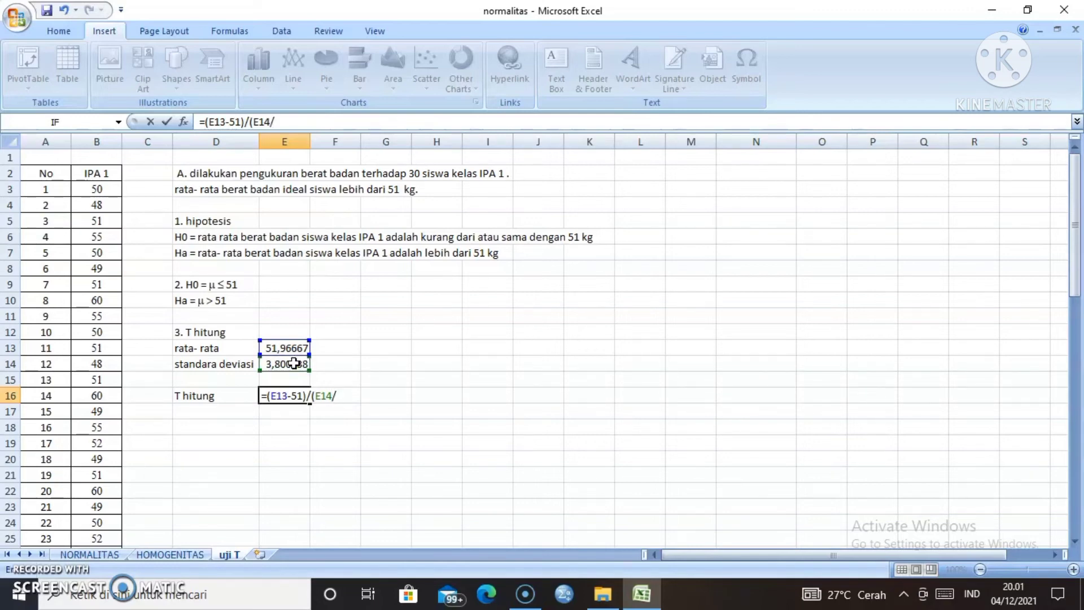
text(sq)
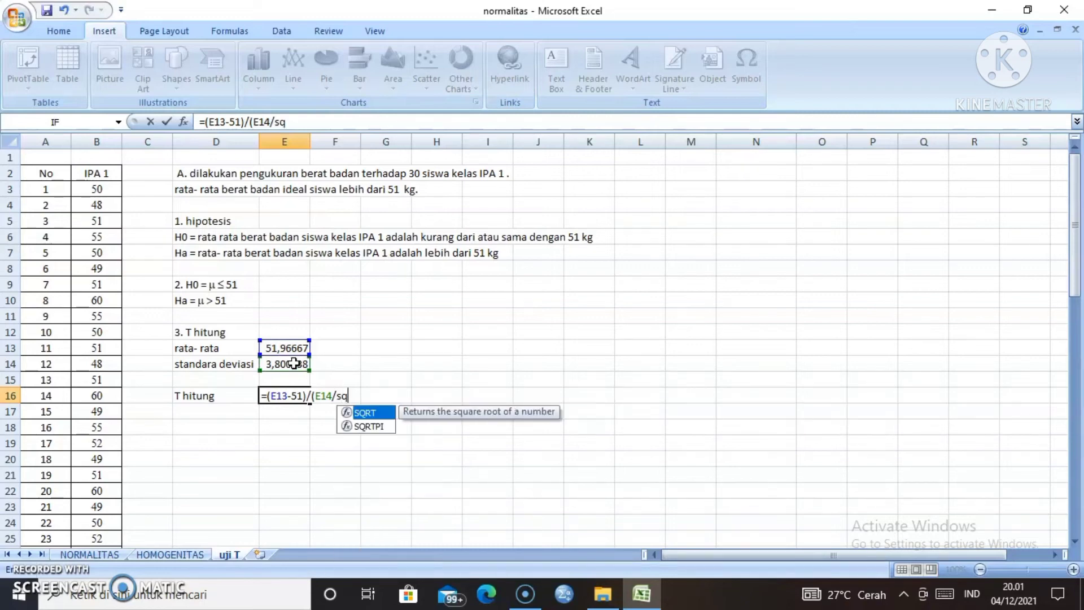
double_click(361, 413)
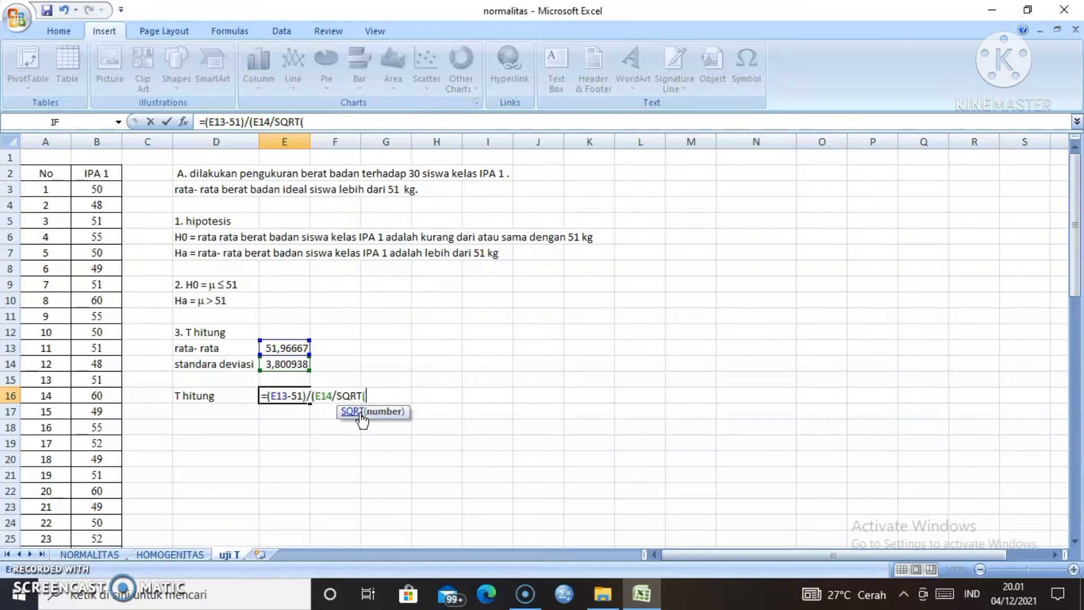
text(30)))
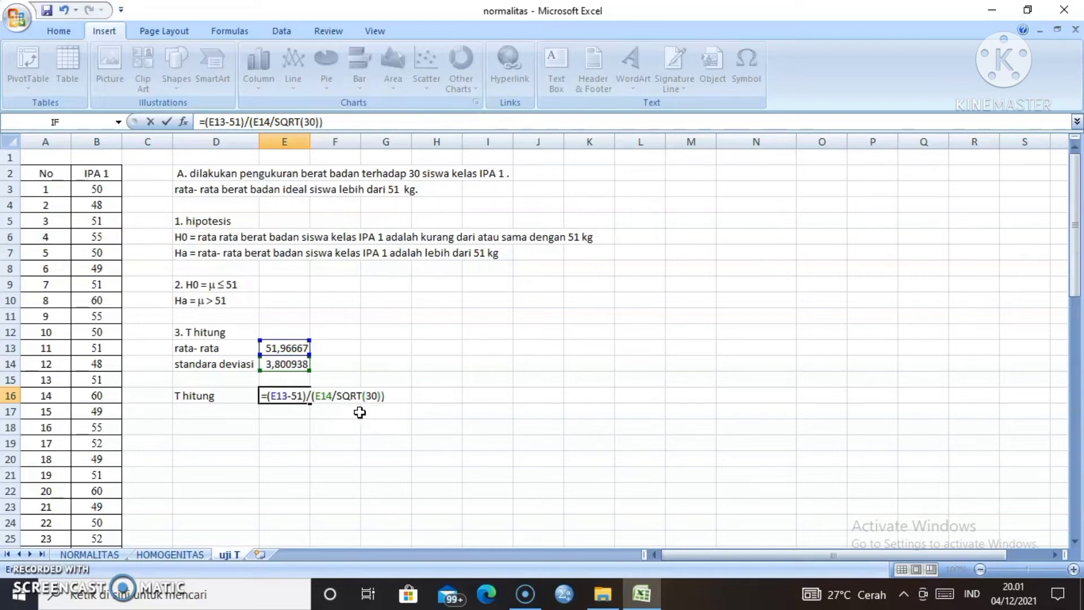
key(Return)
click(301, 417)
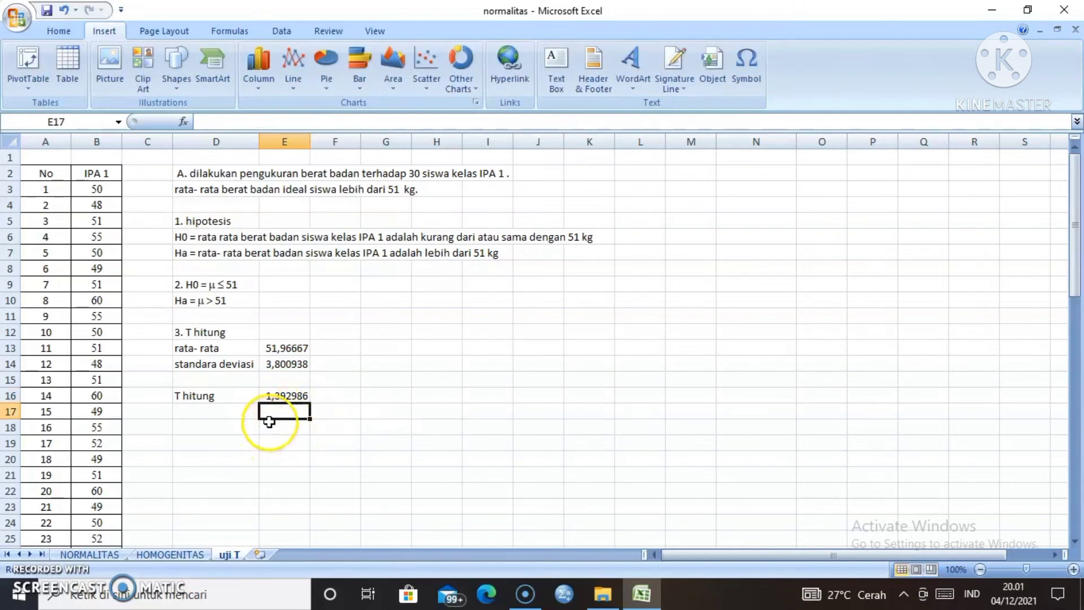
Enter the heading "4. taraf signifkan" in D18 and the significance level 0,05 in E18
click(205, 430)
text(4)
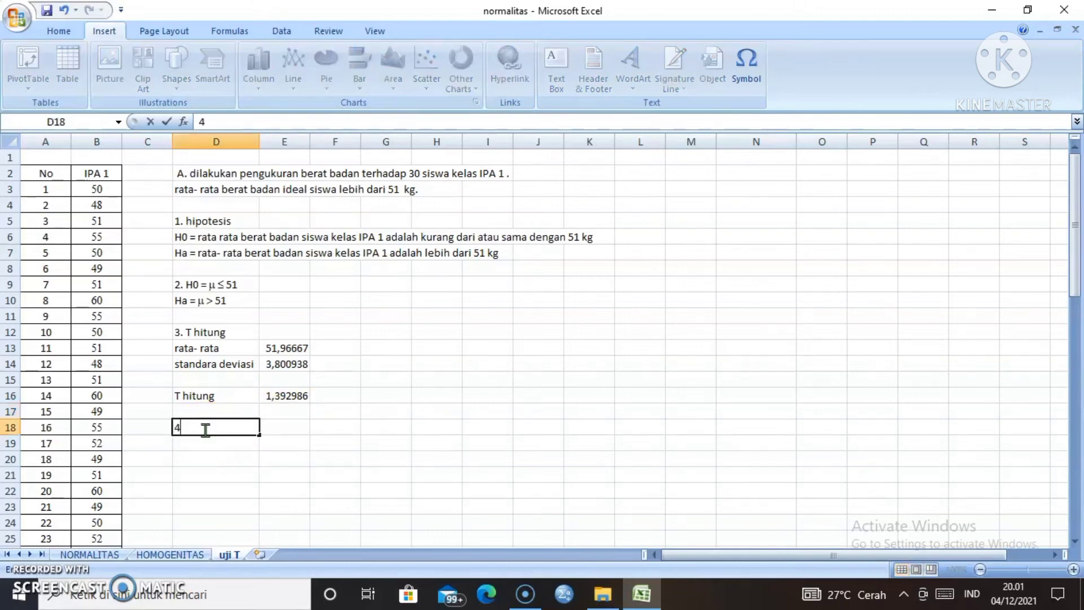
text(. taraf signif)
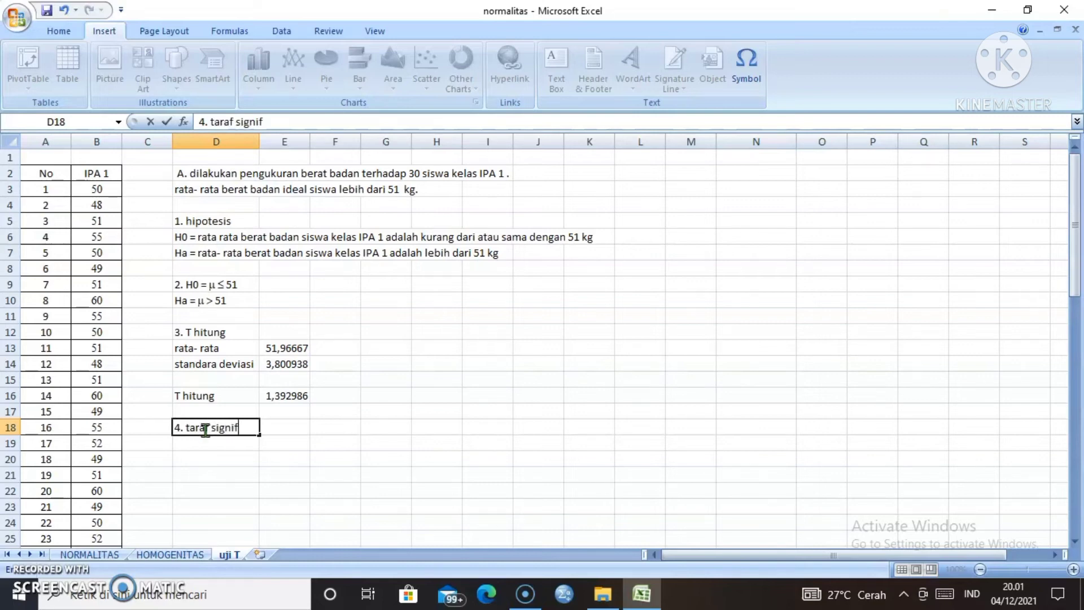
text(kan)
key(Tab)
text(0,05)
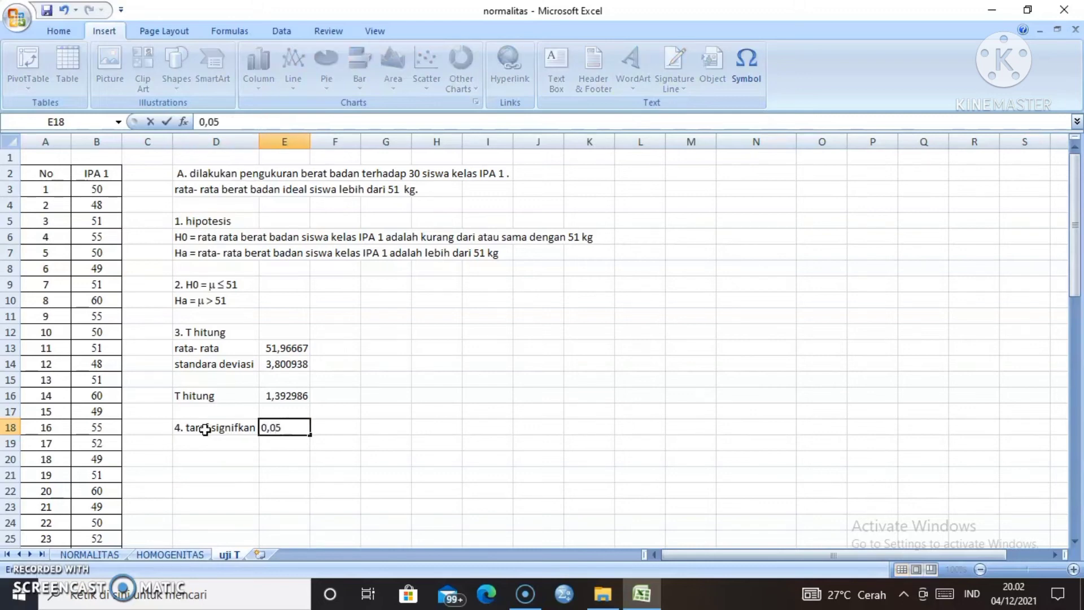
Enter the heading "5. T tabel" in D20, leaving row 19 empty
click(197, 459)
text(5.)
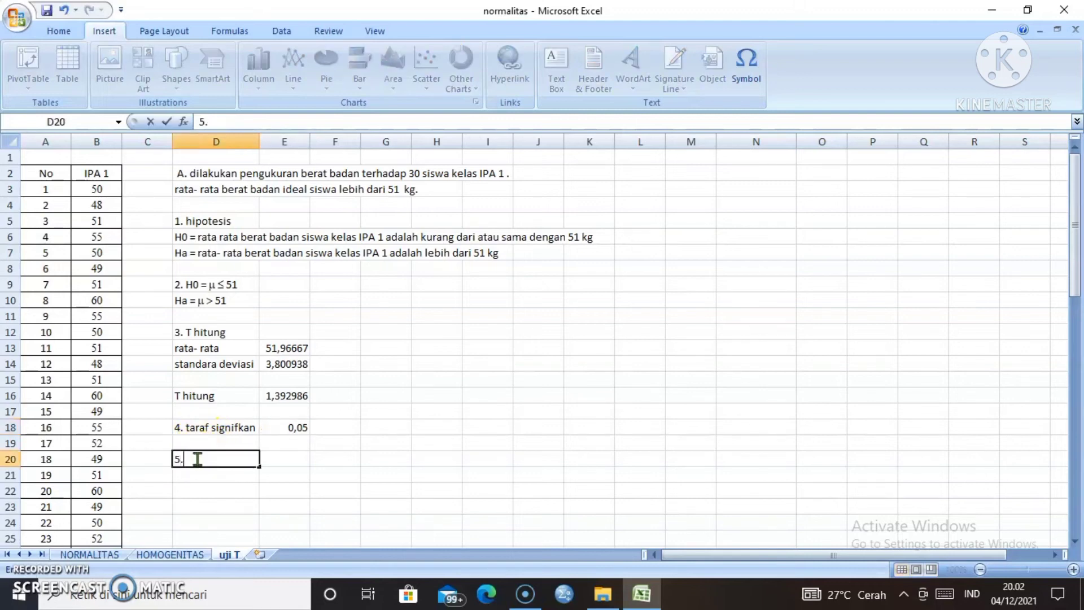
text( T tabel)
key(Tab)
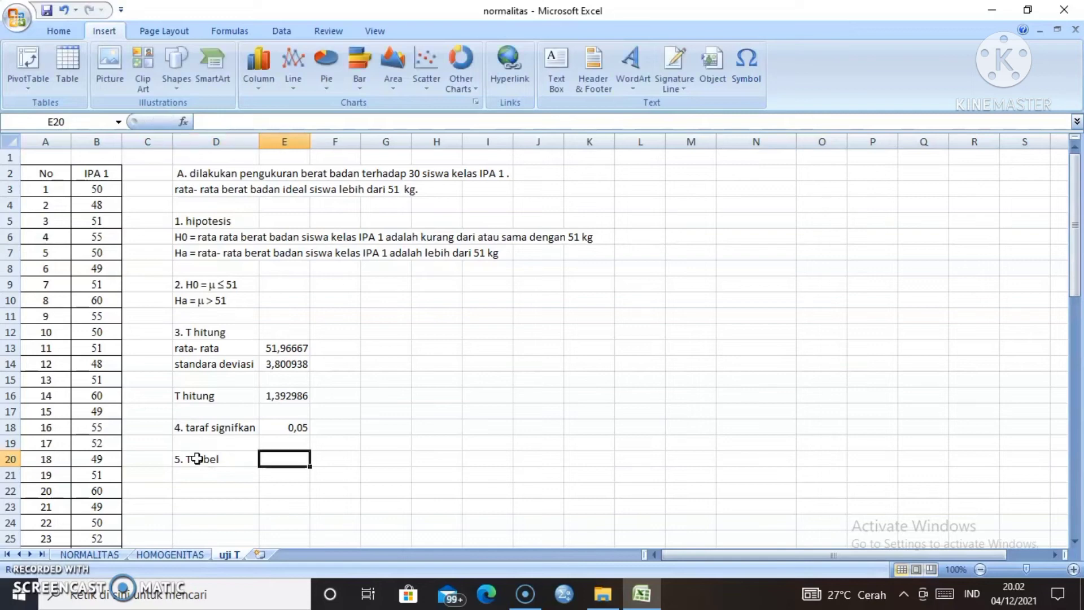
text(=)
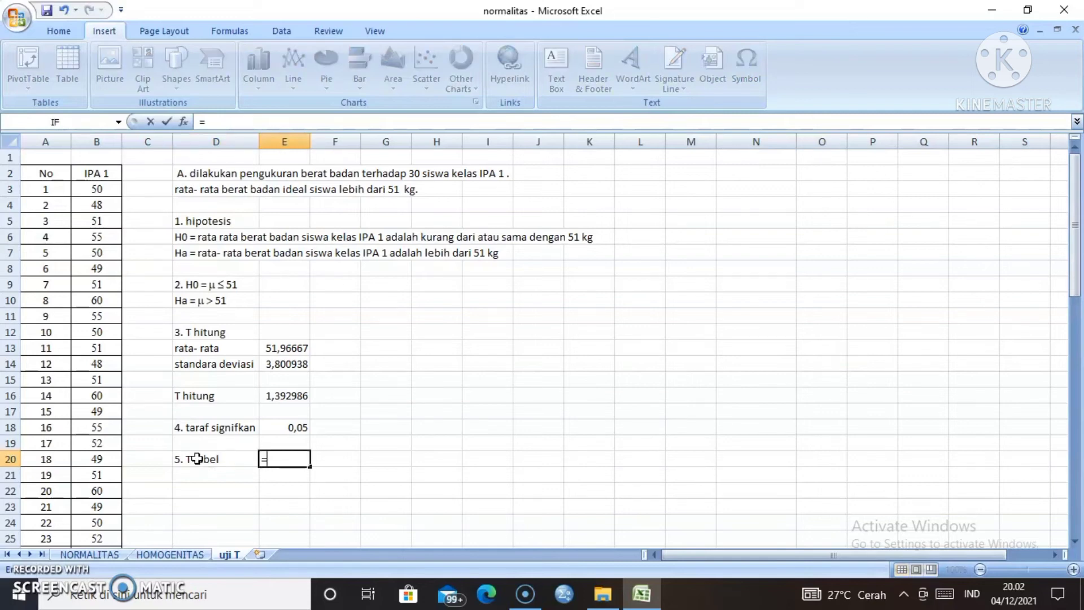
text(t)
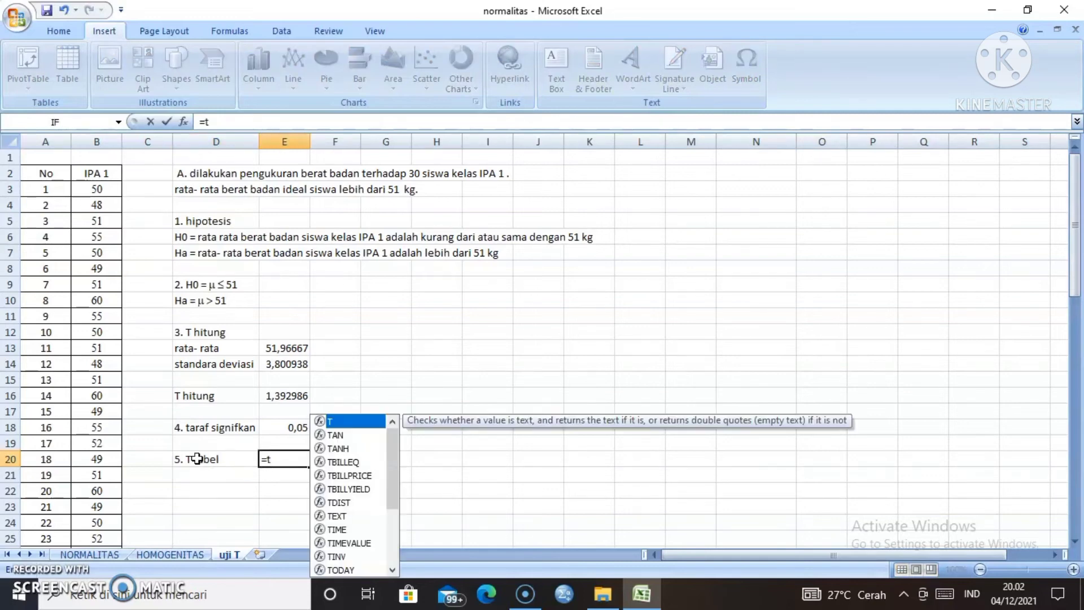
text(in)
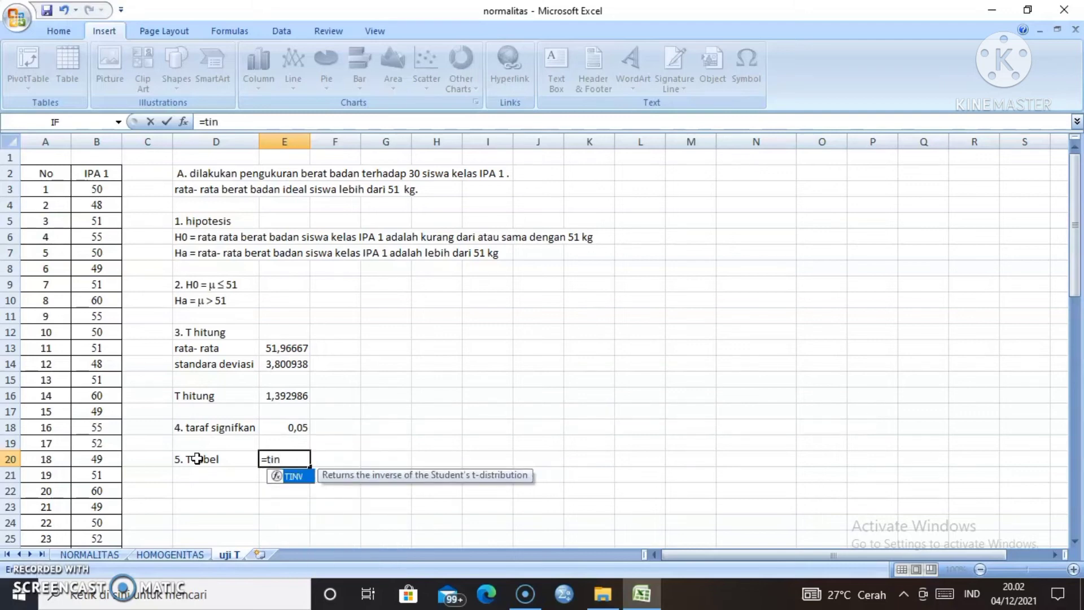
click(305, 484)
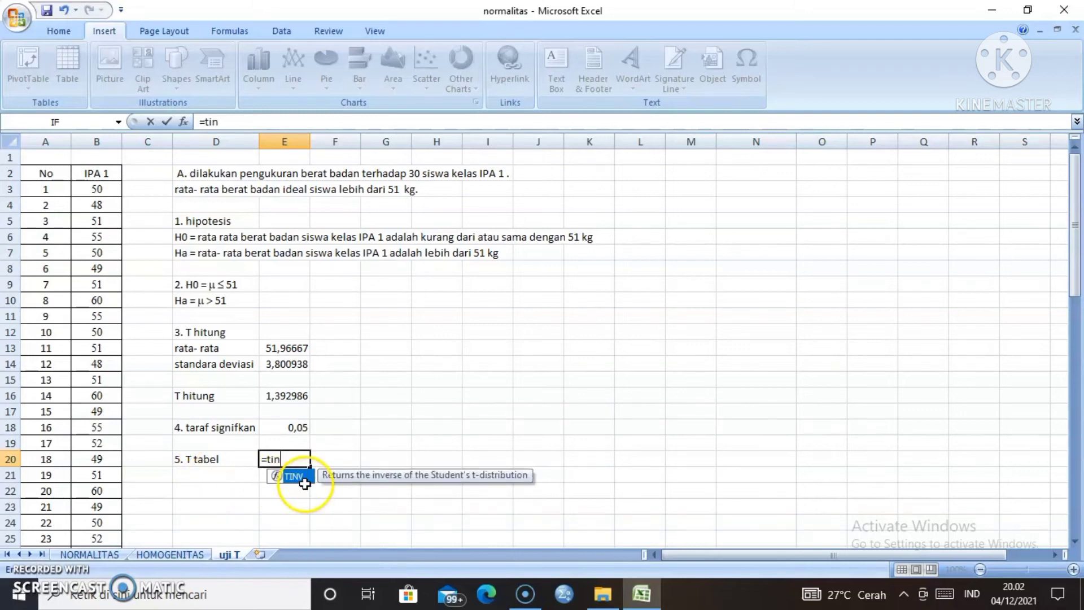
key(Return)
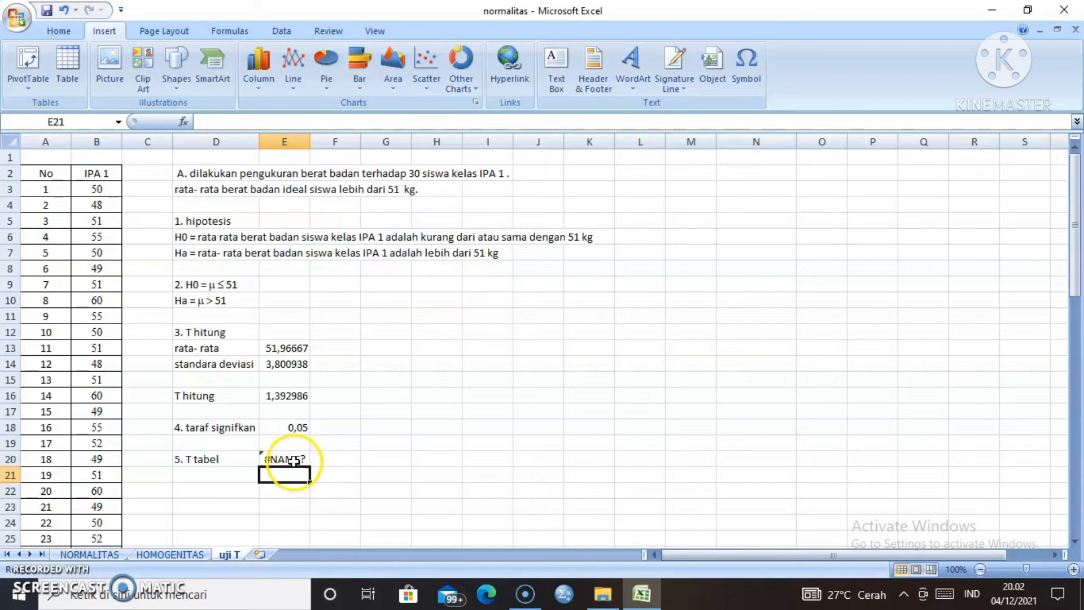
Calculate the table t value in E20 with the formula =TINV(E18;29)
click(294, 461)
text(=)
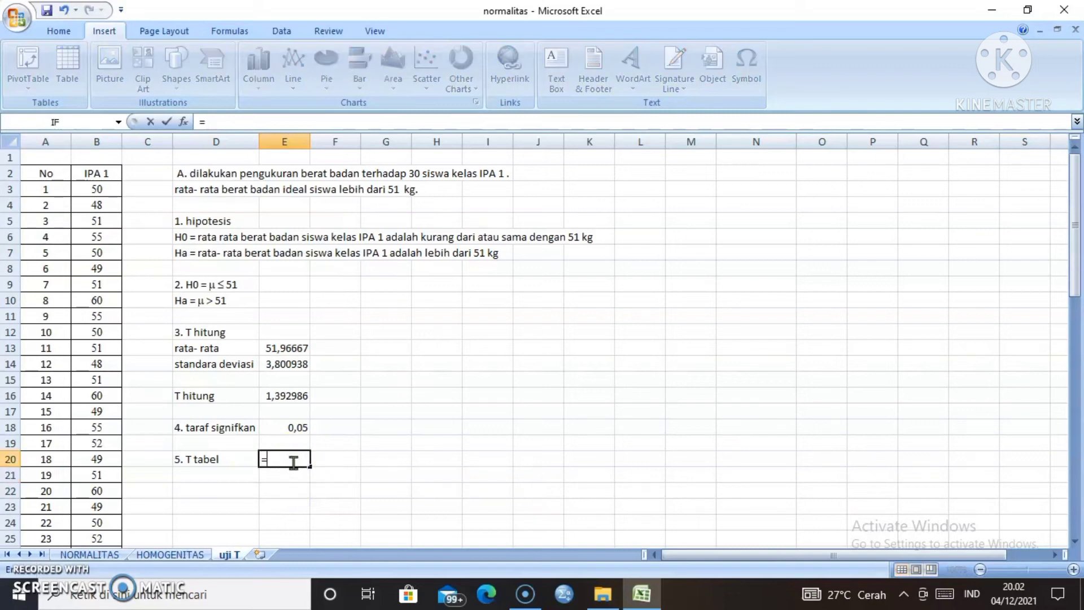
text(tin)
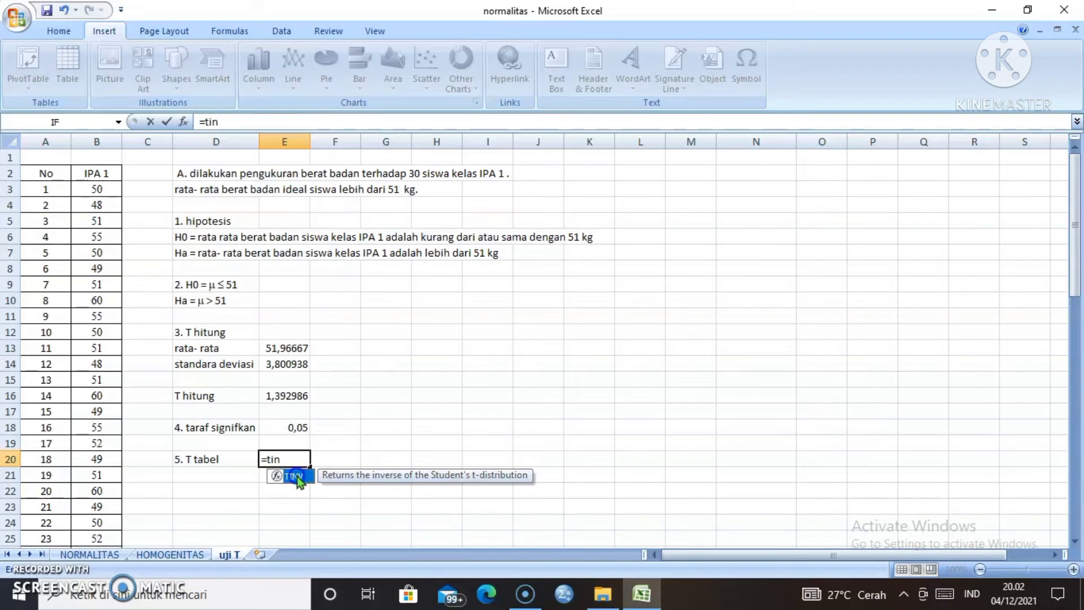
double_click(297, 476)
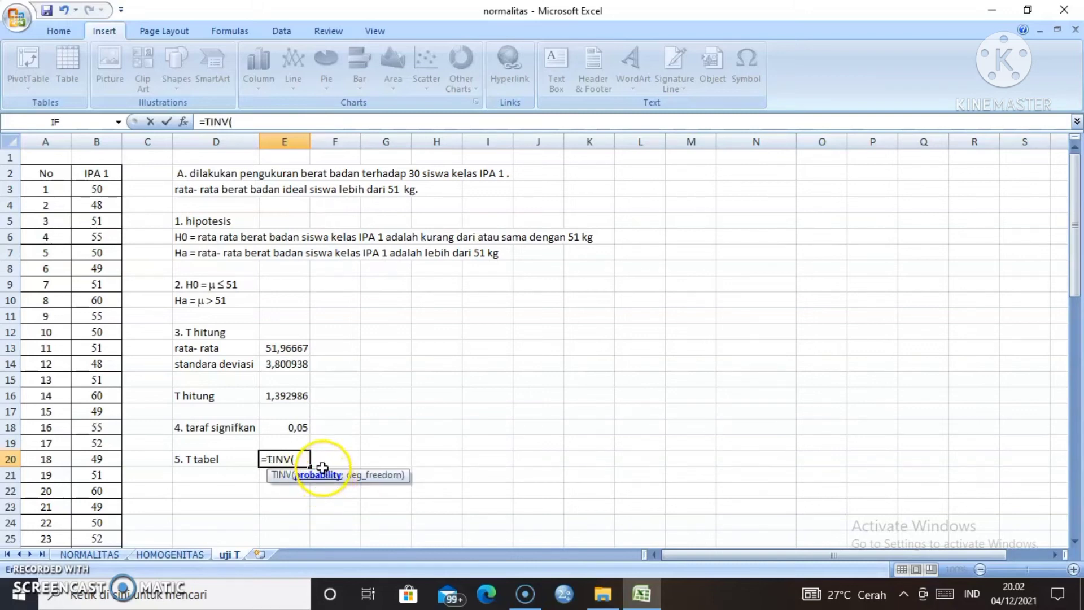
click(293, 427)
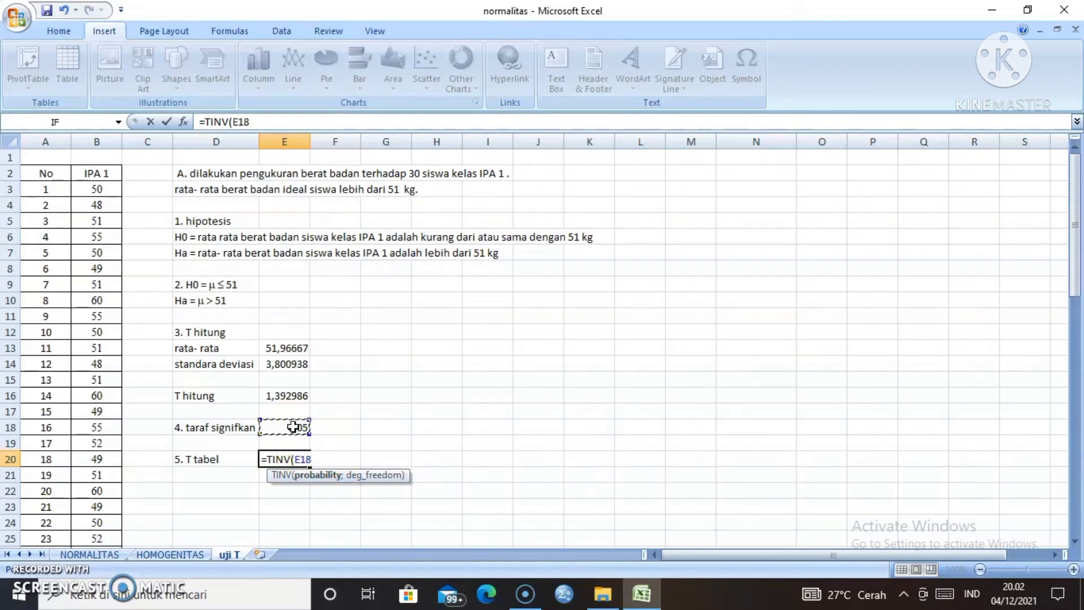
text(;)
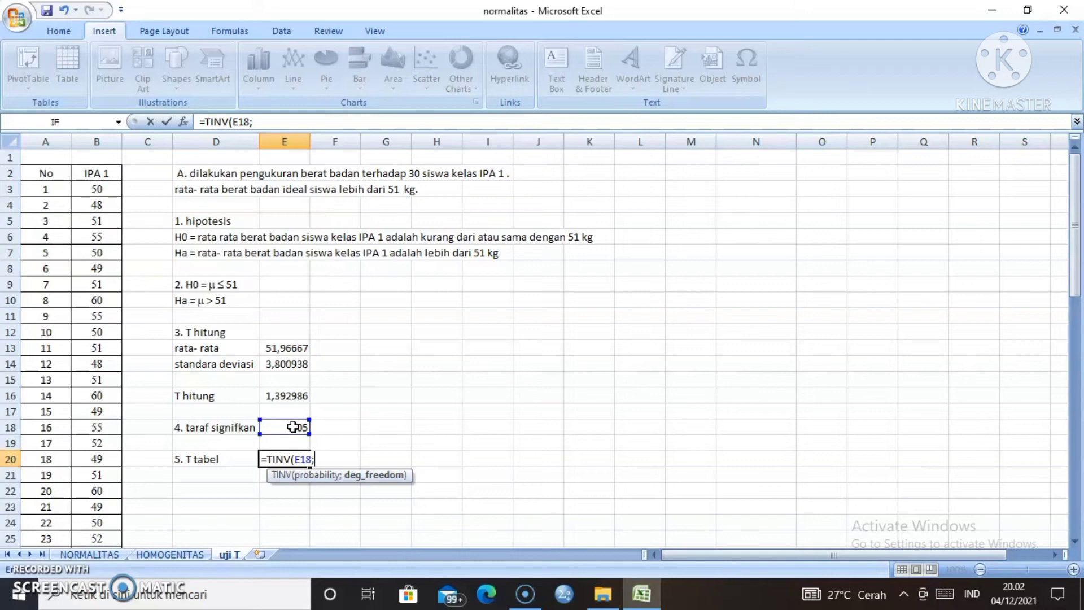
text(29))
key(Return)
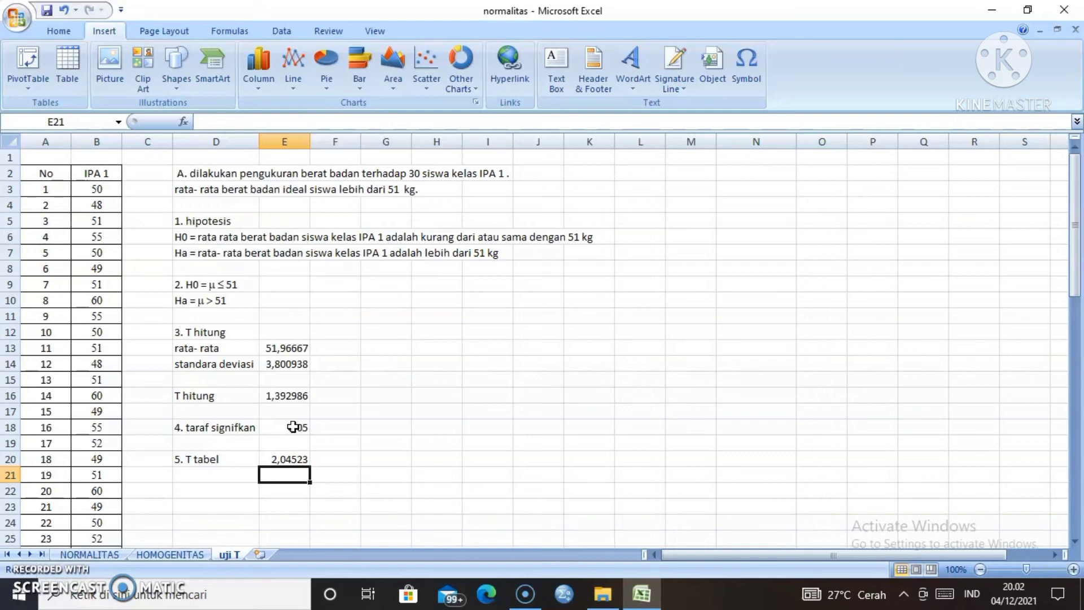
Enter the decision rule "6. H0 diterima jika t hitung kurang dari atau sama dengan T tabel" in D22
click(184, 491)
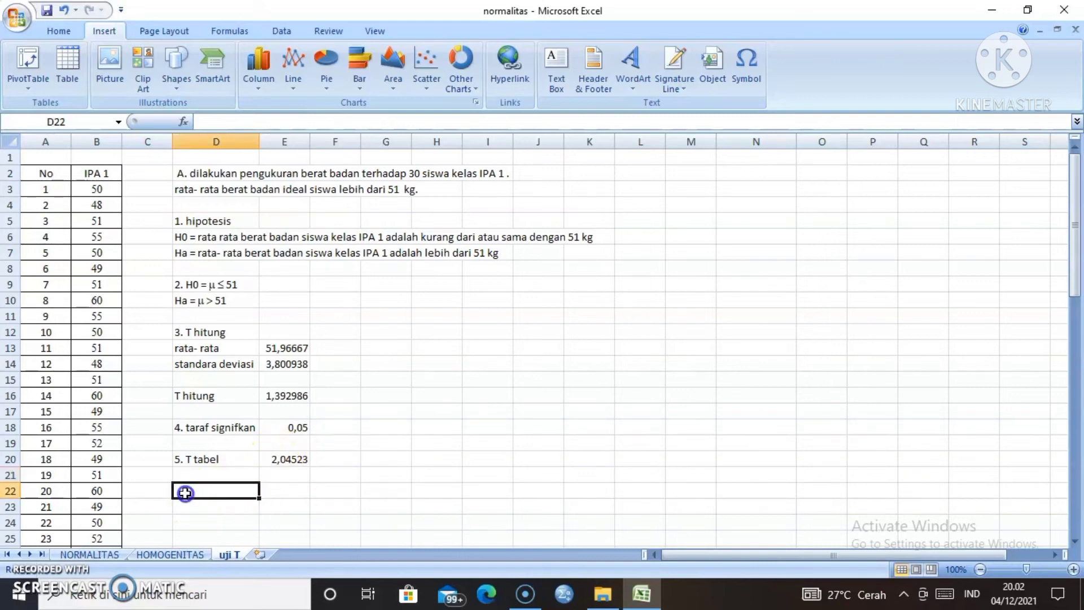
text(6)
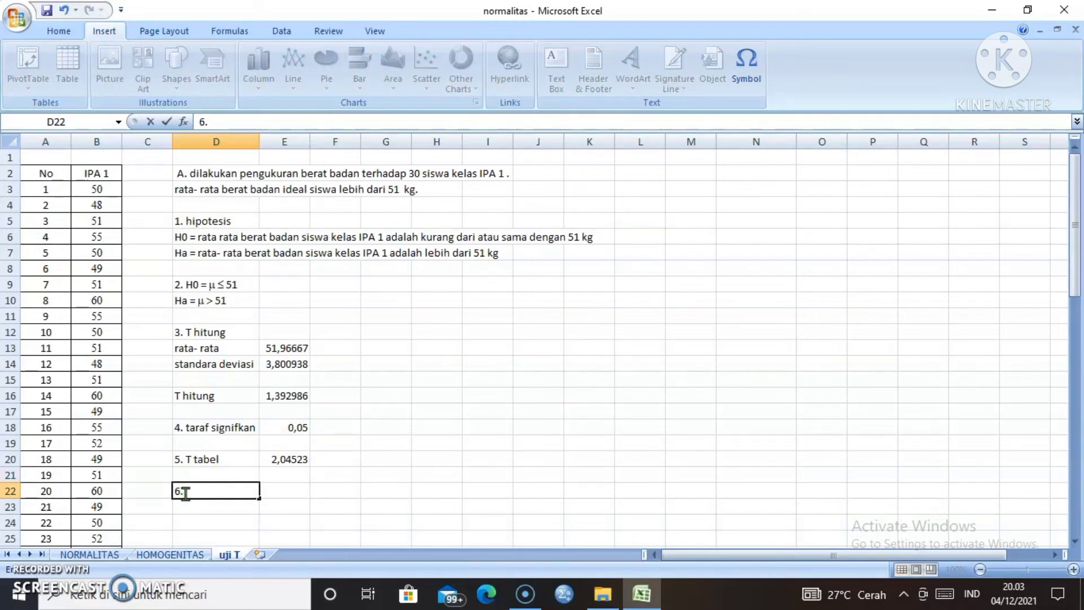
text(.  H0 diterima)
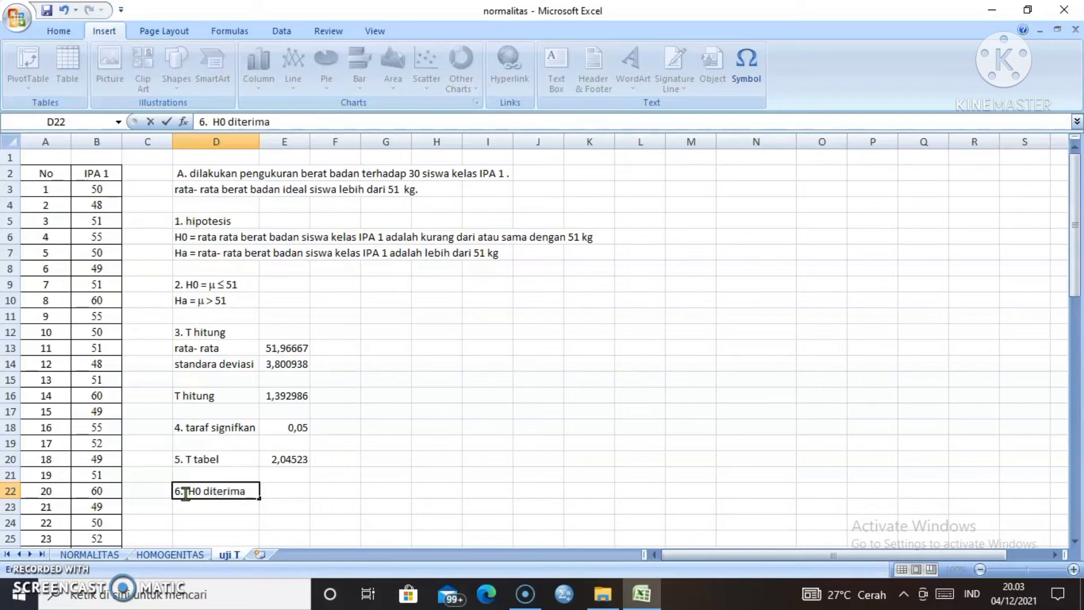
text( jik)
text(a t hitung kuran)
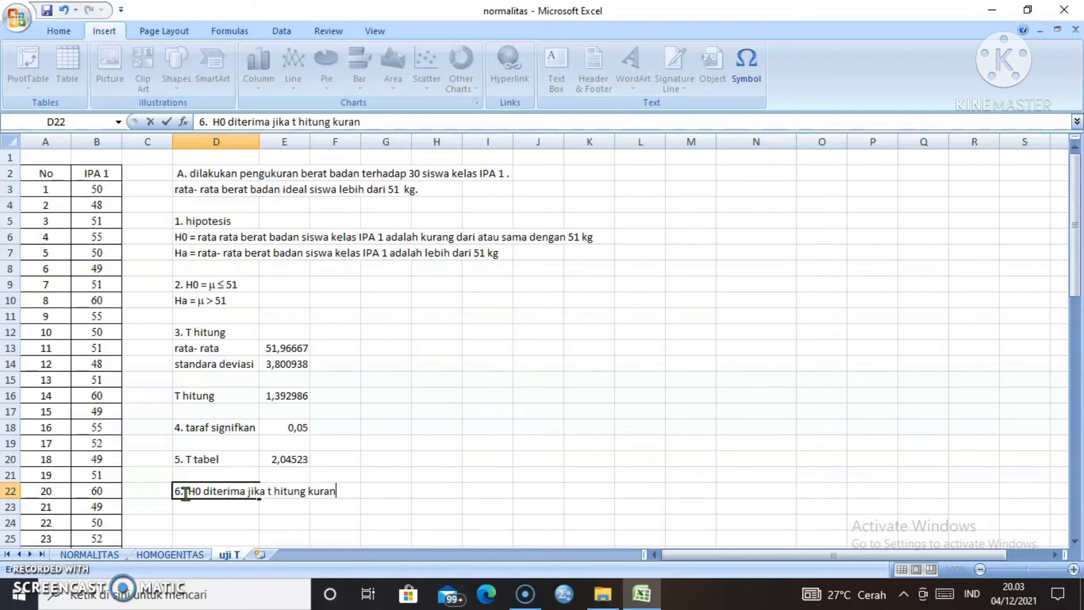
text(g dari atau sama )
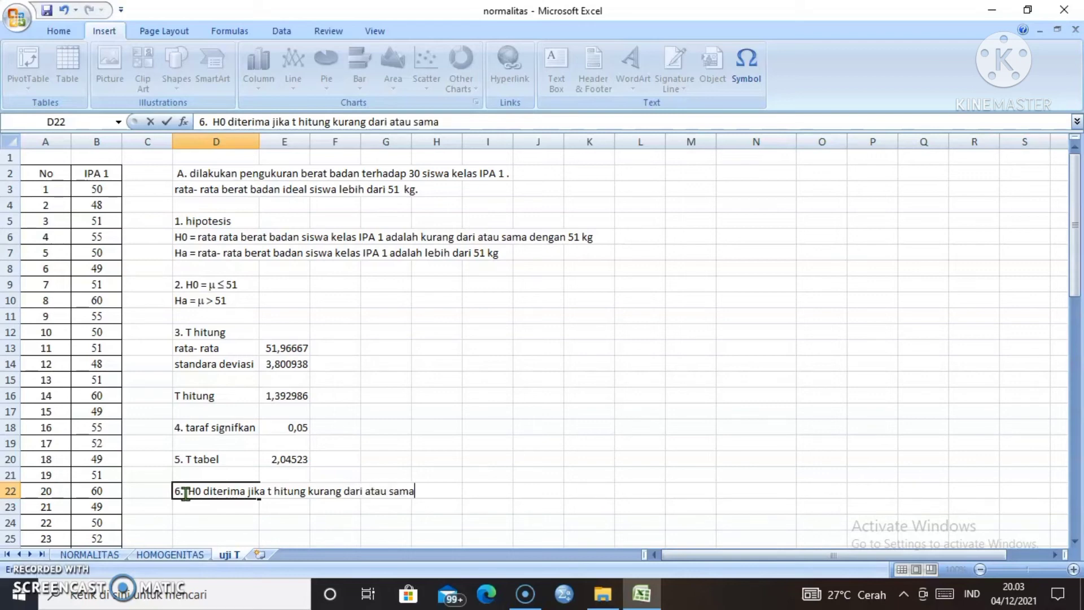
text(t)
key(BackSpace)
text(dengan T tabel)
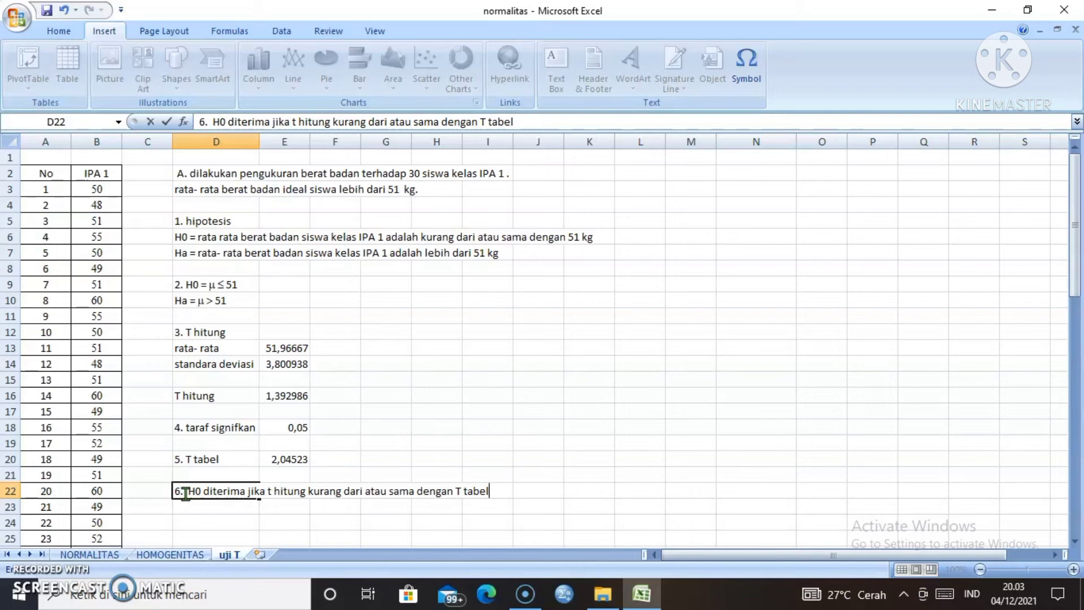
Enter the test decision "7. karena T hitung kurang dari T tabel maka H0 diterima" in D24
click(189, 523)
text(7.)
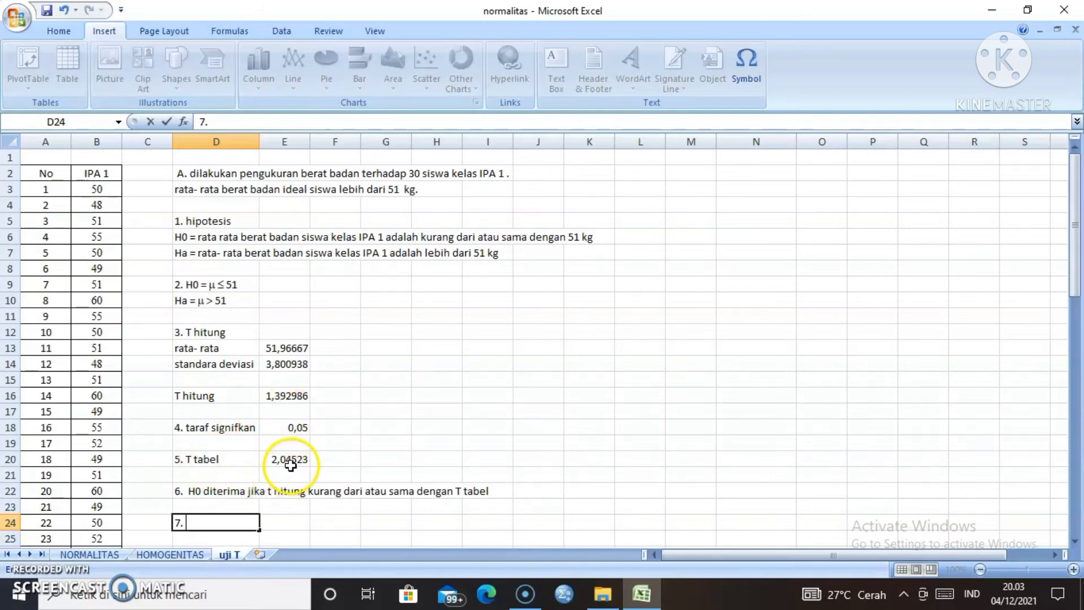
text(kar)
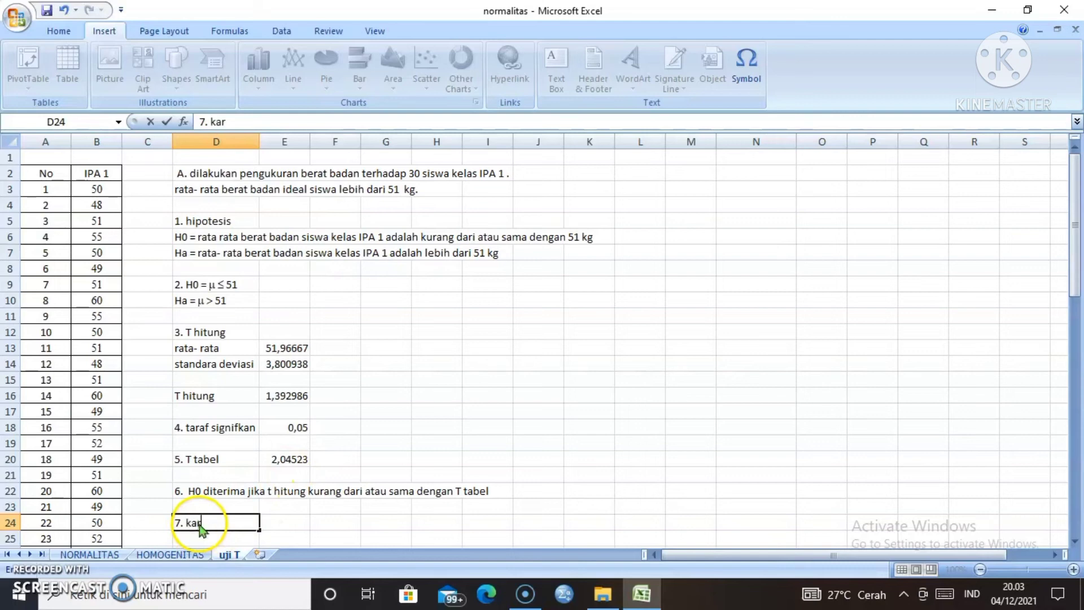
text(ena T)
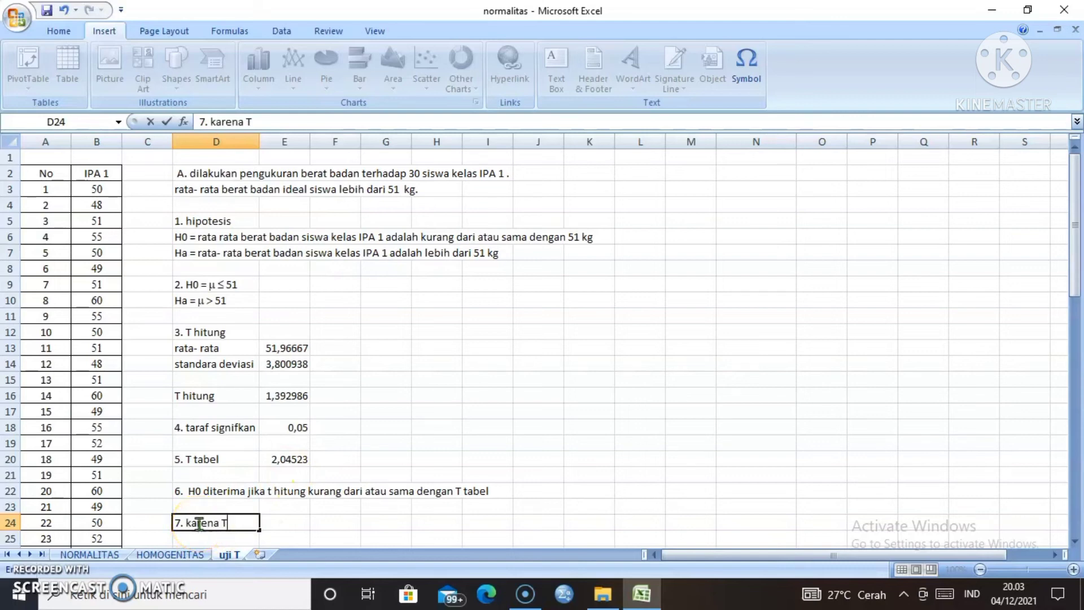
text( hitung kurang)
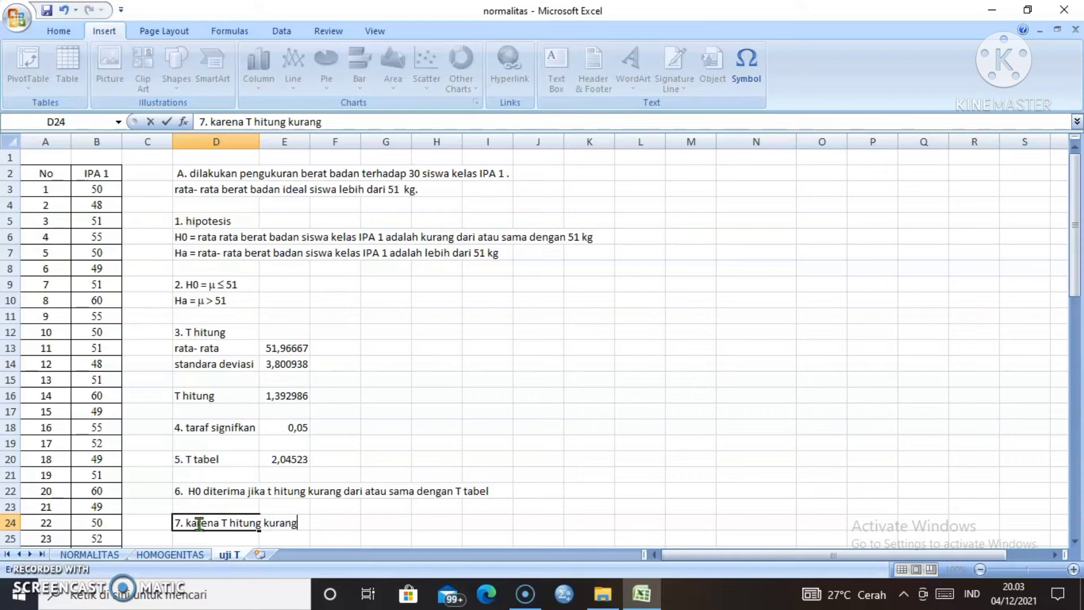
text( dari )
text(T)
key(BackSpace)
text(T tabel maka )
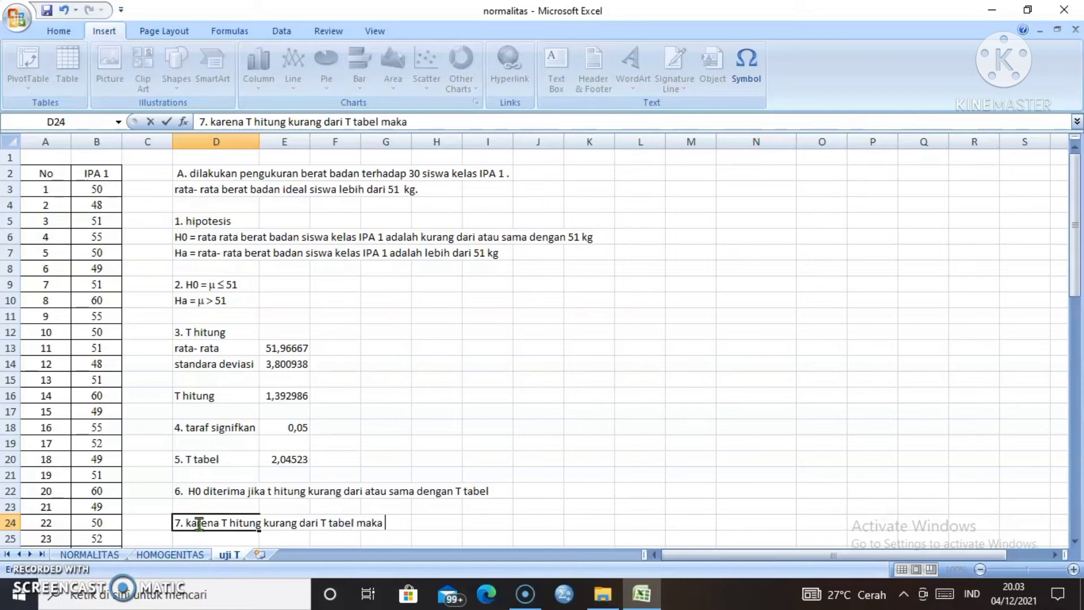
text(H0 diterima)
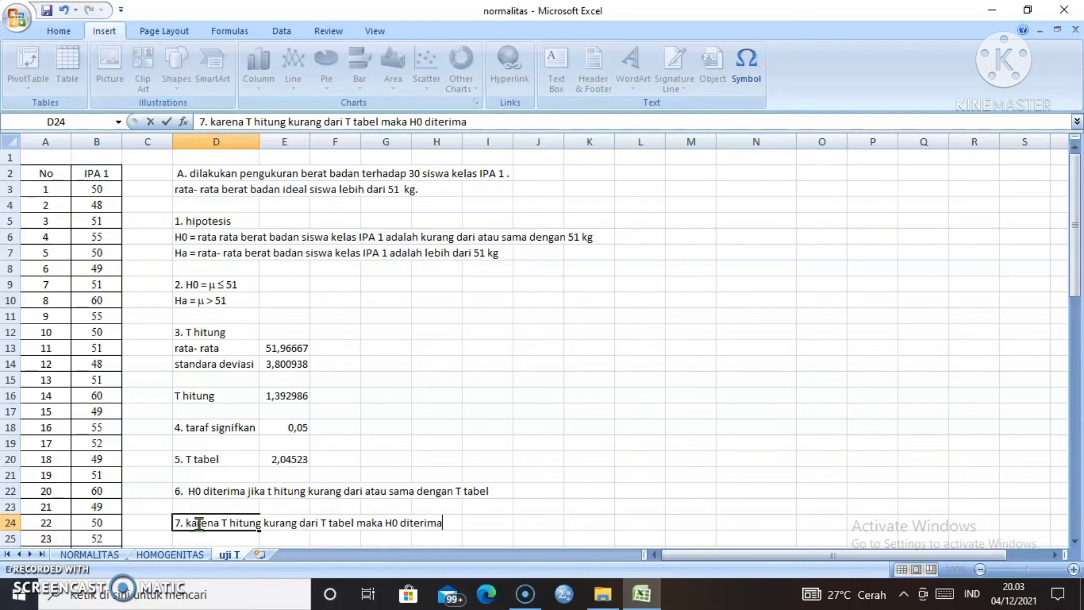
key(Return)
Enter the conclusion "8. jadi rata- rata berat badan siswa kelas IPA 1 adalah kurang dari atau sama dengan 51 kg" in D26
key(Return)
click(198, 523)
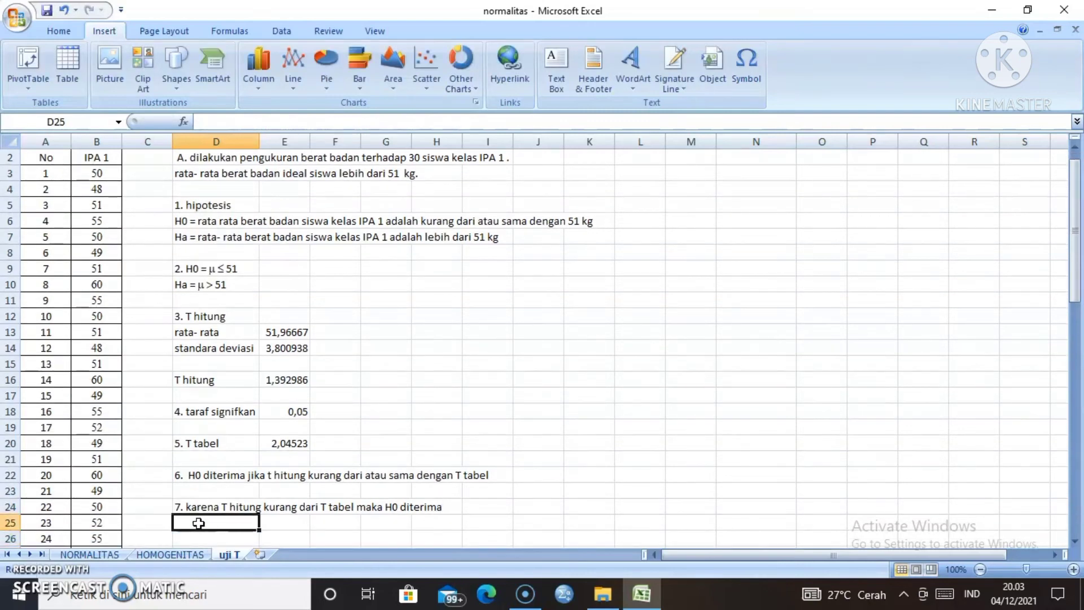
key(Return)
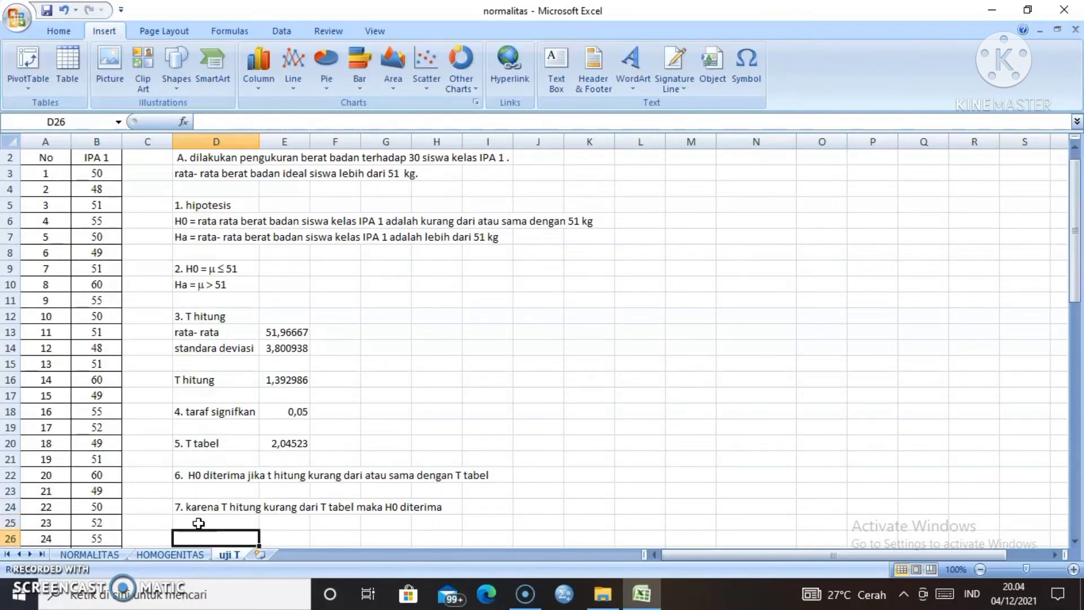
text(8.)
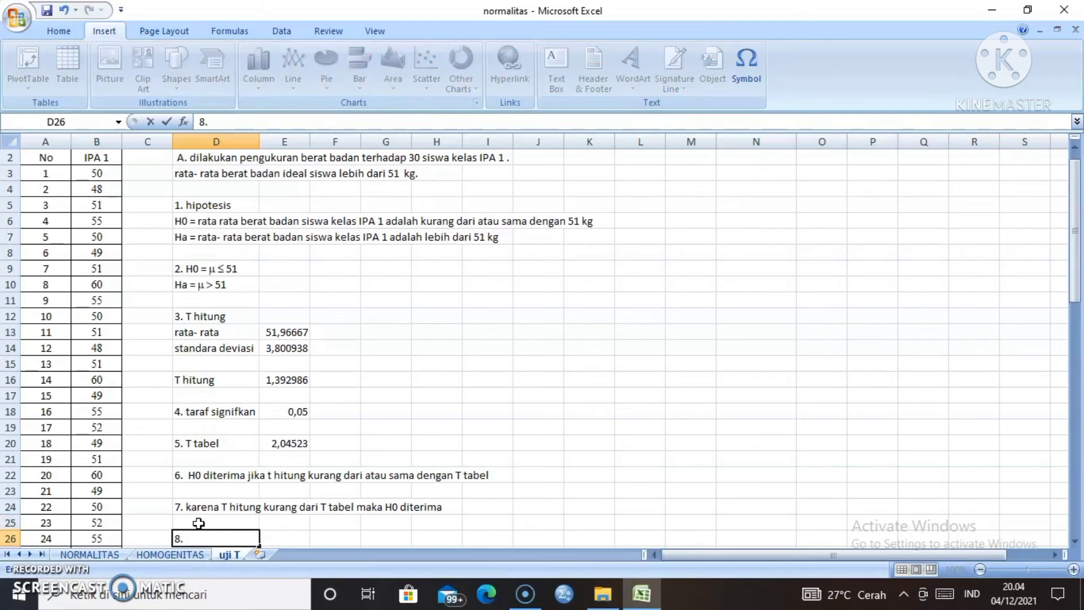
text( jadi rata)
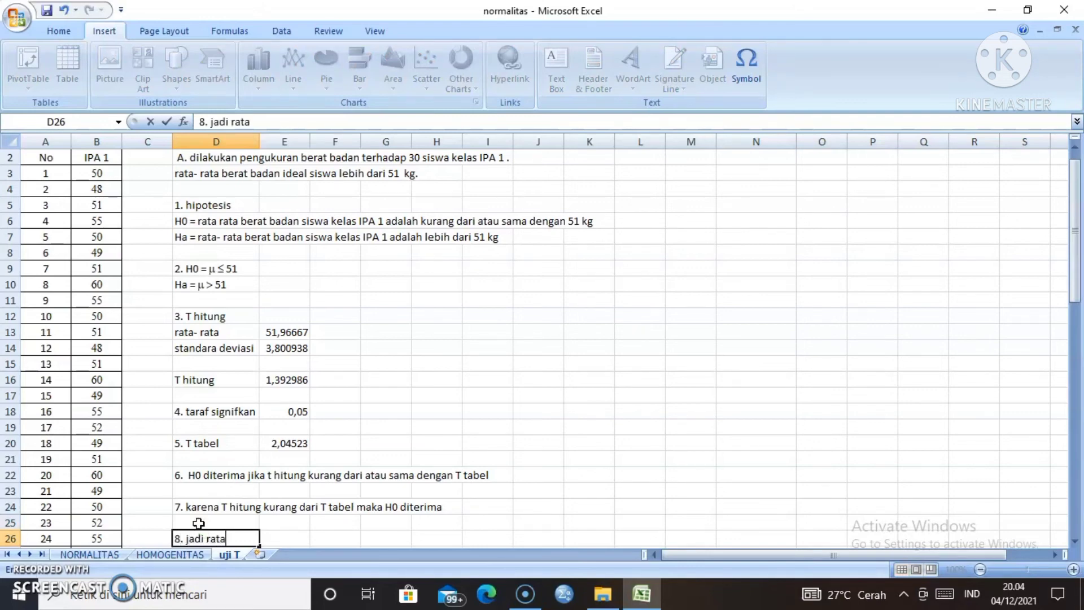
text(- rata berat)
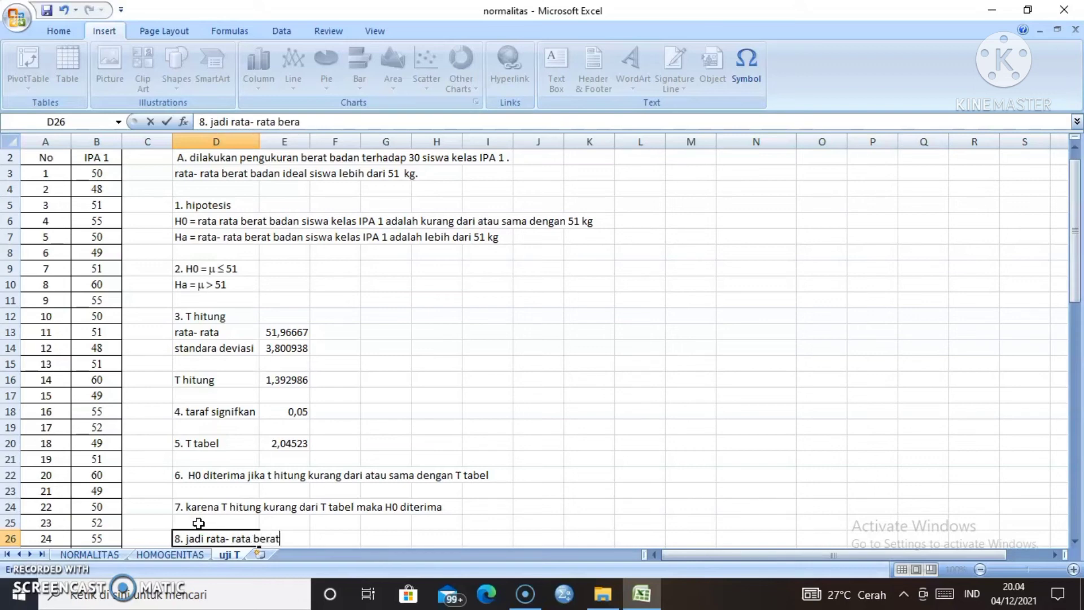
text( badan sisw)
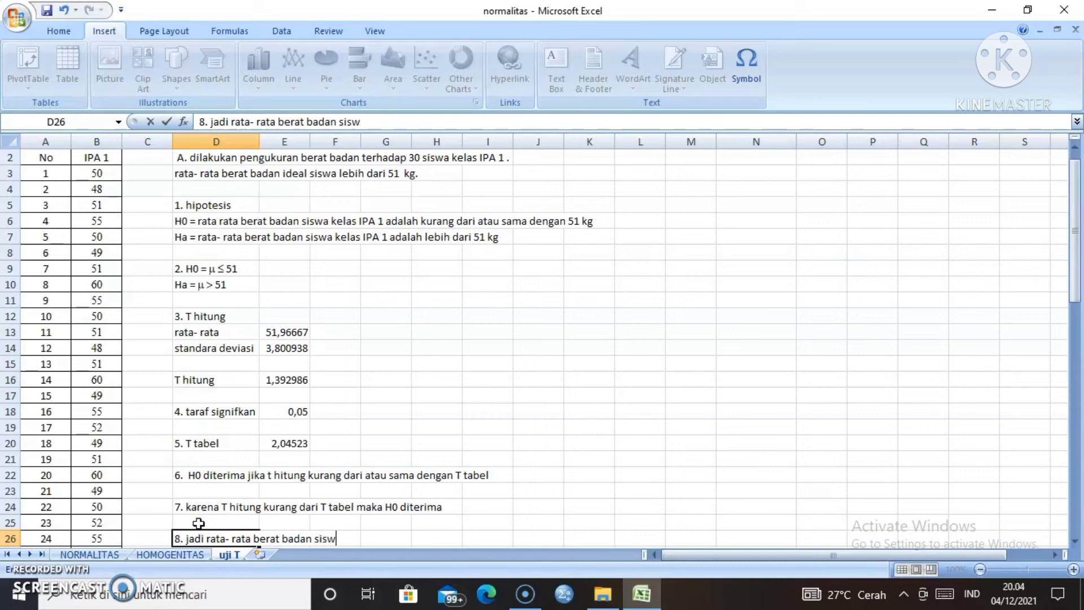
text(a kelas)
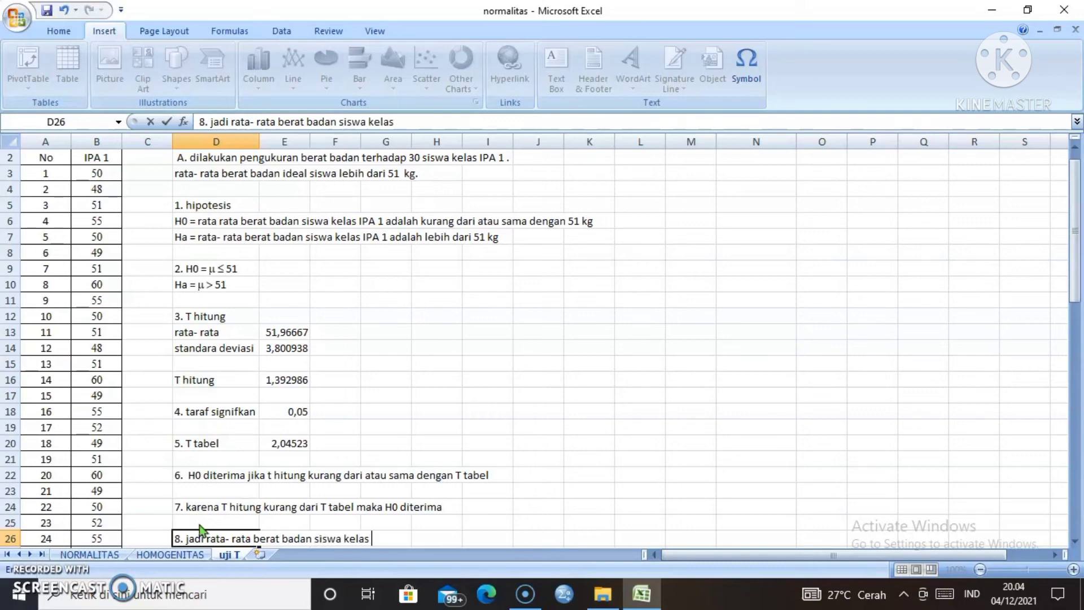
text( IPA 1 adala)
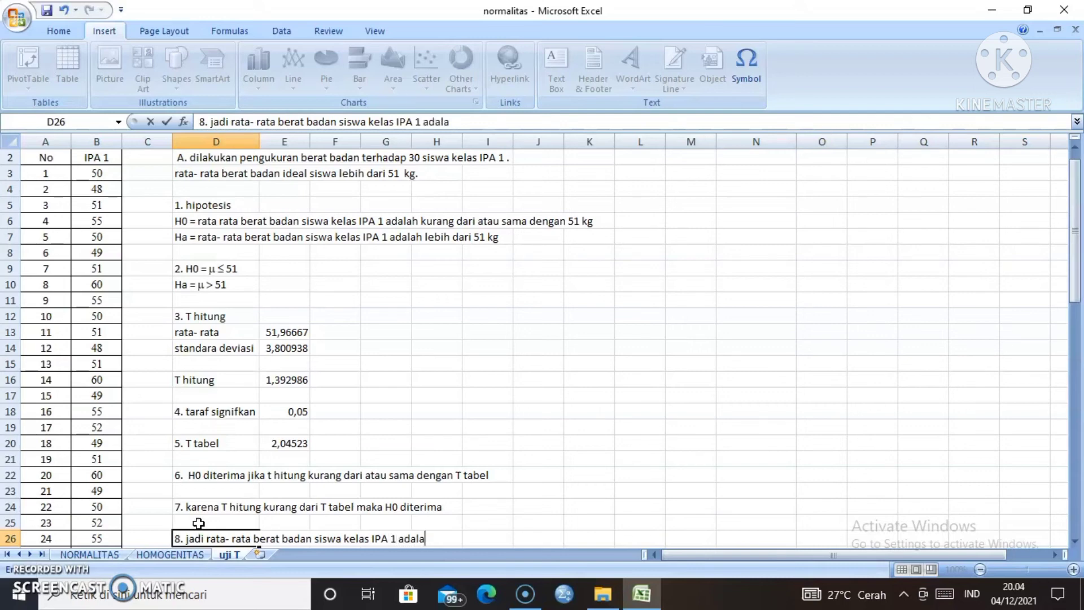
text(h kurang dari )
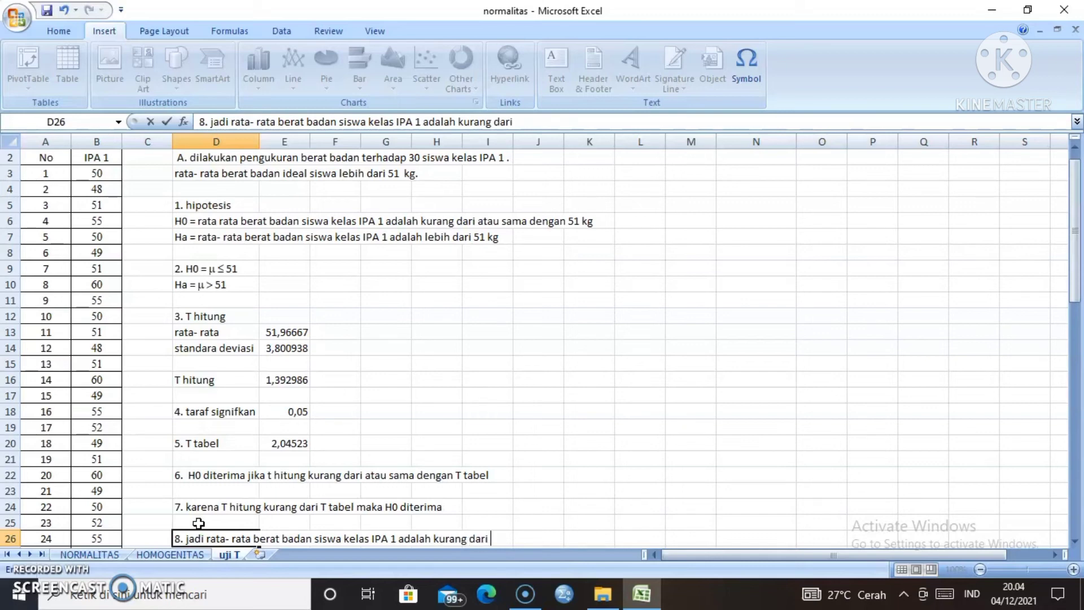
text(atau sama dengan)
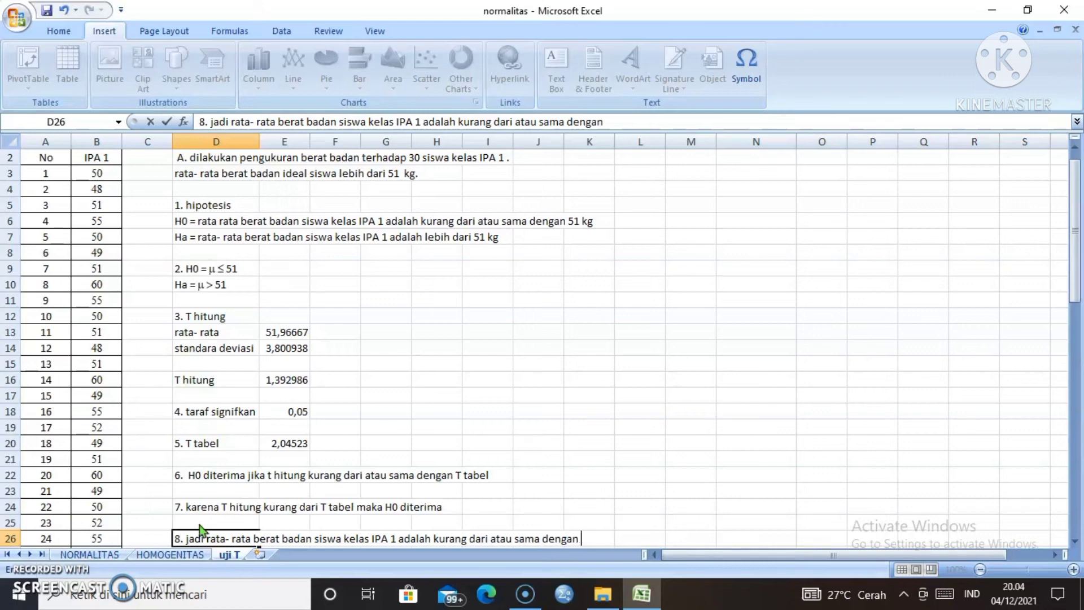
text( 51 kg)
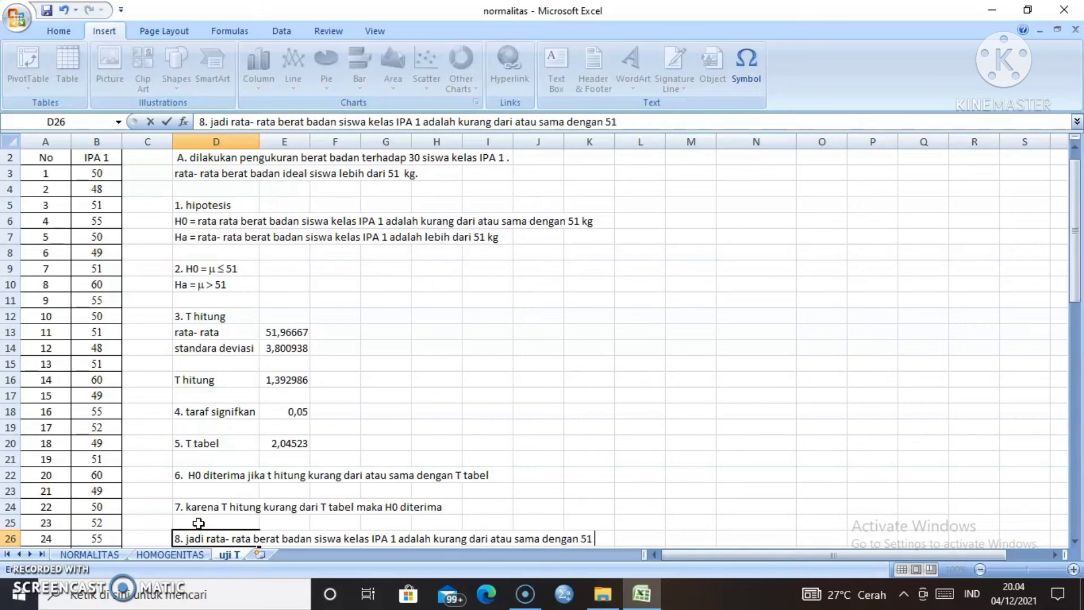
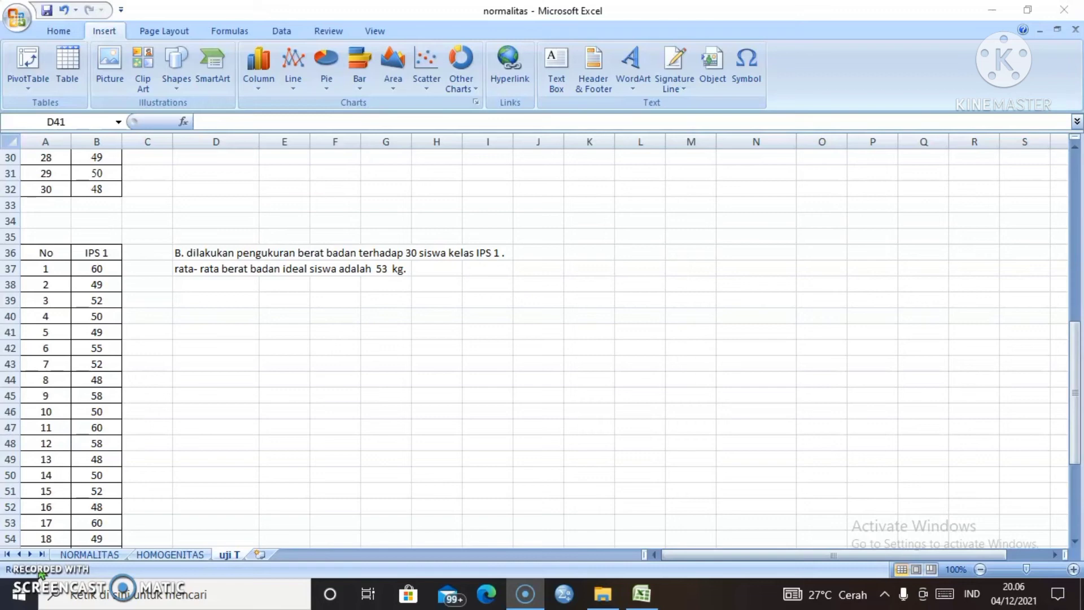
Enter the IPS 1 null hypothesis "1. H0 = rata - rata berat badan siswa kelas IPS 1 adalah 53 kg" in D39
click(205, 300)
click(204, 298)
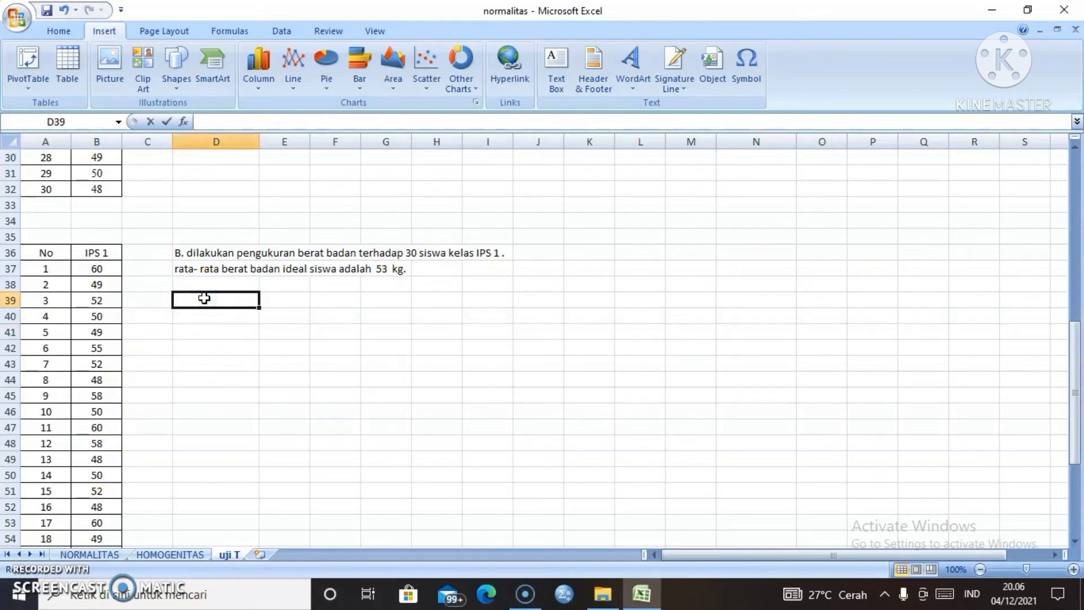
text(1. H)
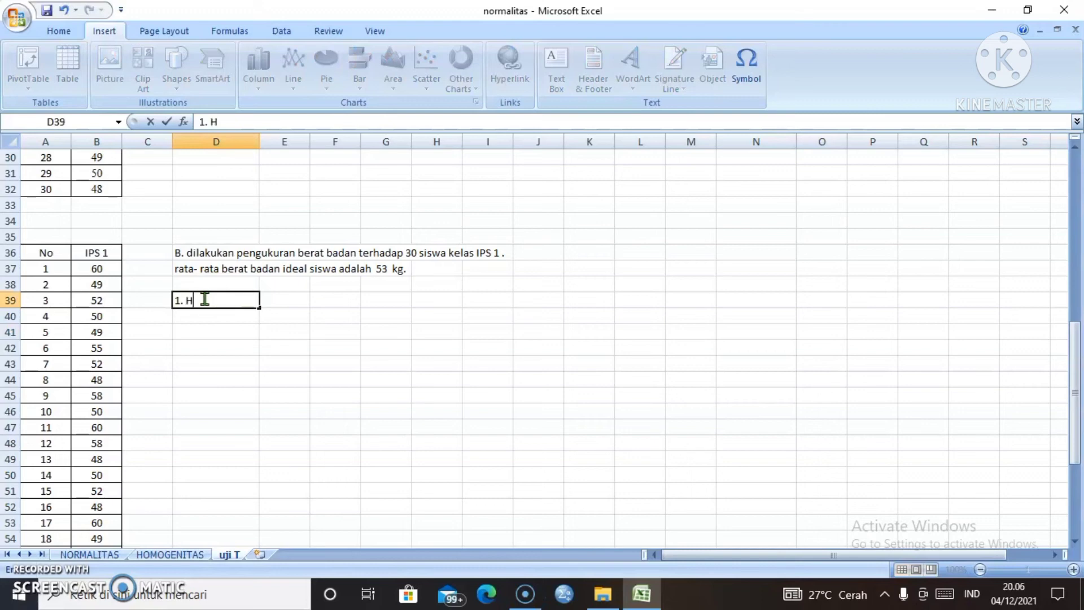
text(0 = rata - rata be)
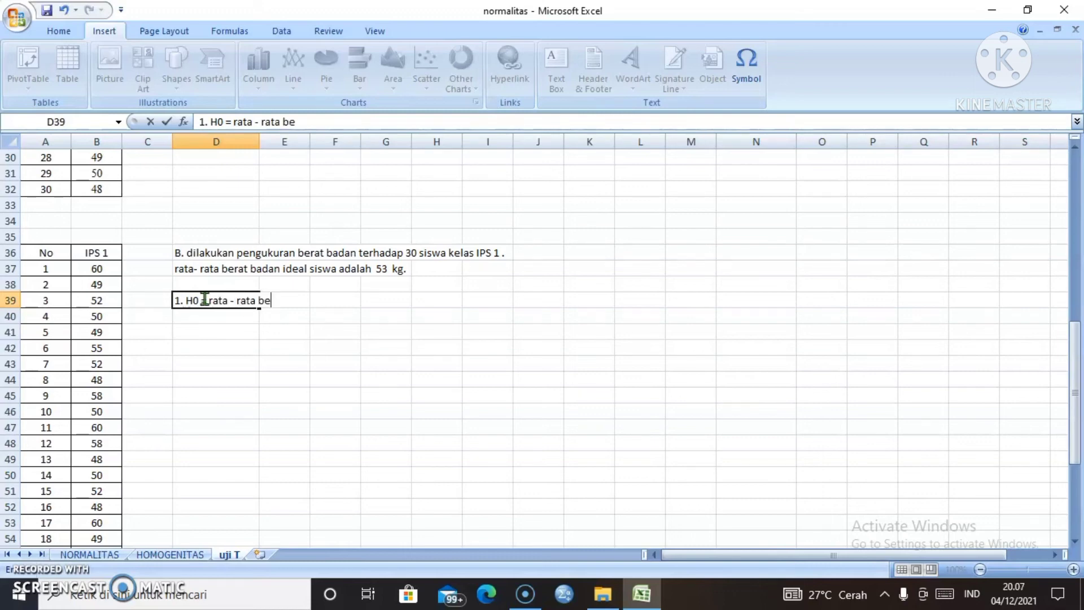
text(rat badan sis)
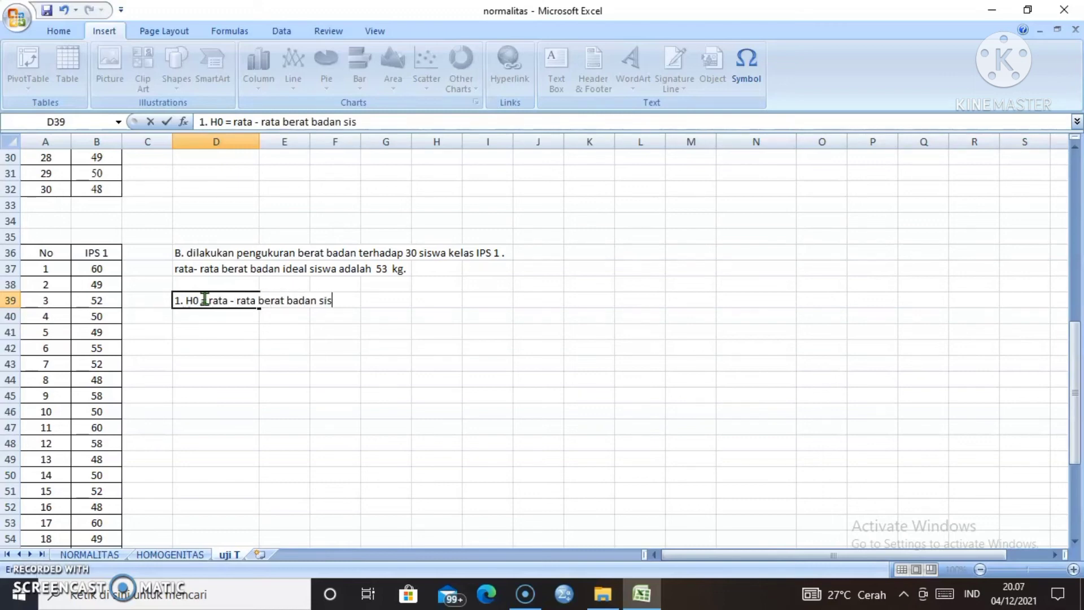
text(wa kela s I)
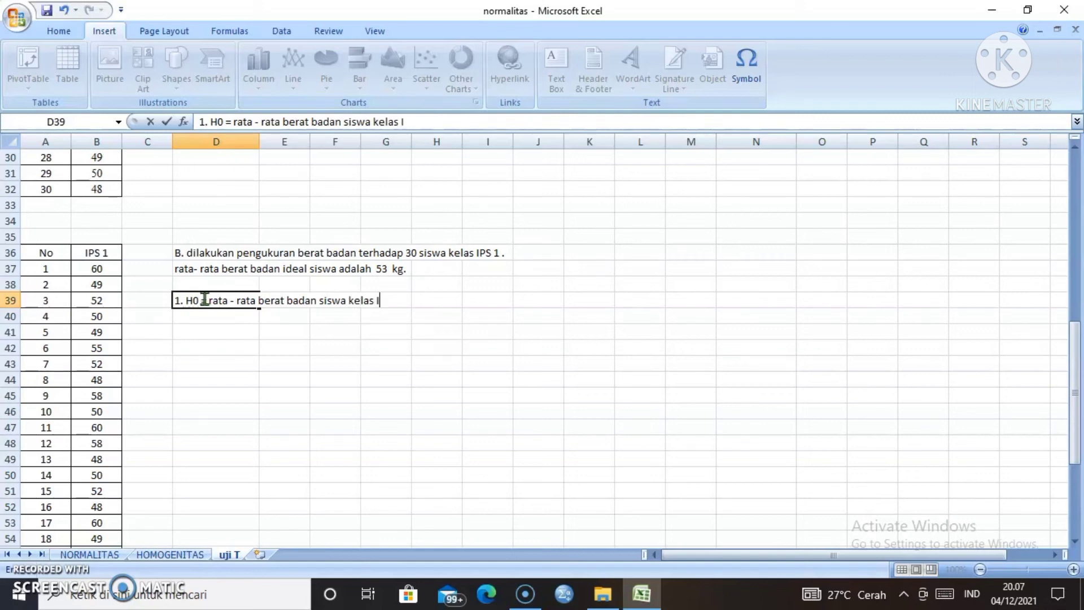
text(PS 1 adal)
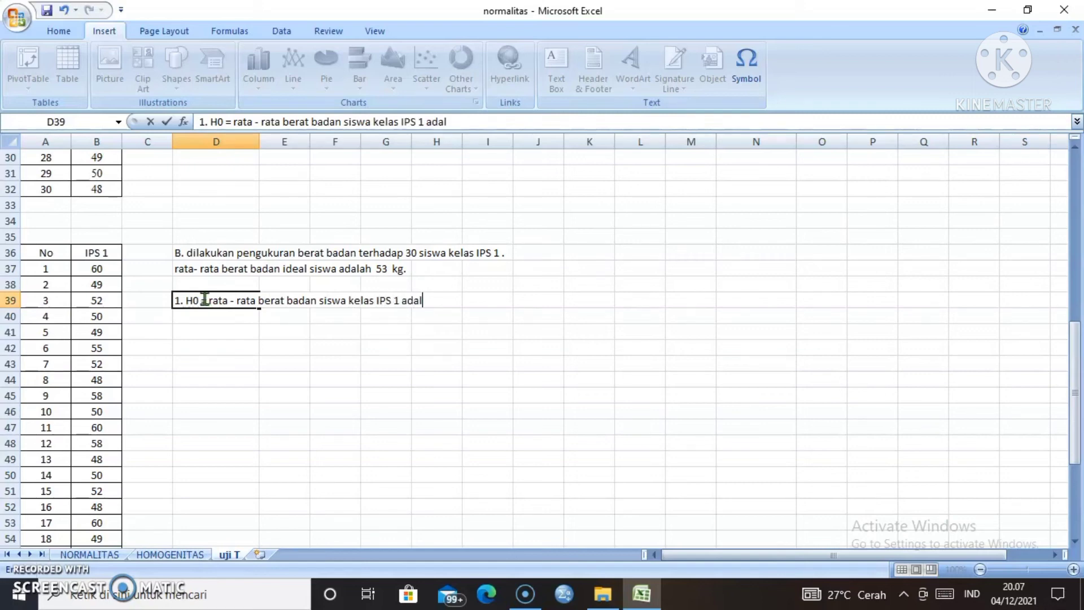
text(ah 53 kg)
key(Return)
Enter the alternative hypothesis "Ha = rata rata berat badan siswa kelas IPS 1 adalah tidak sama dengan 53 kg" in D40
text(H)
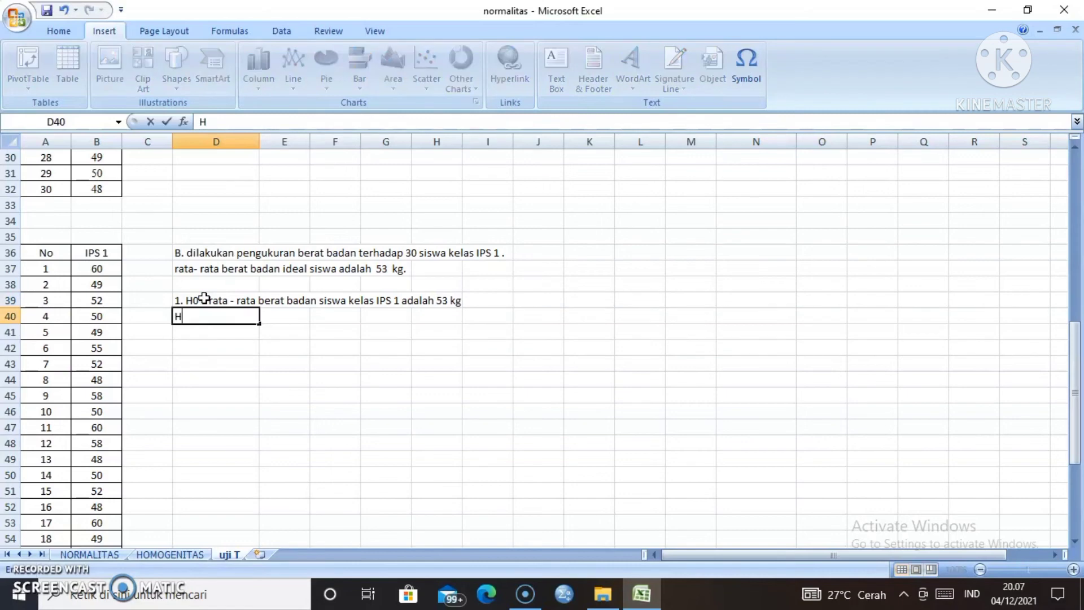
text(a = rata rat)
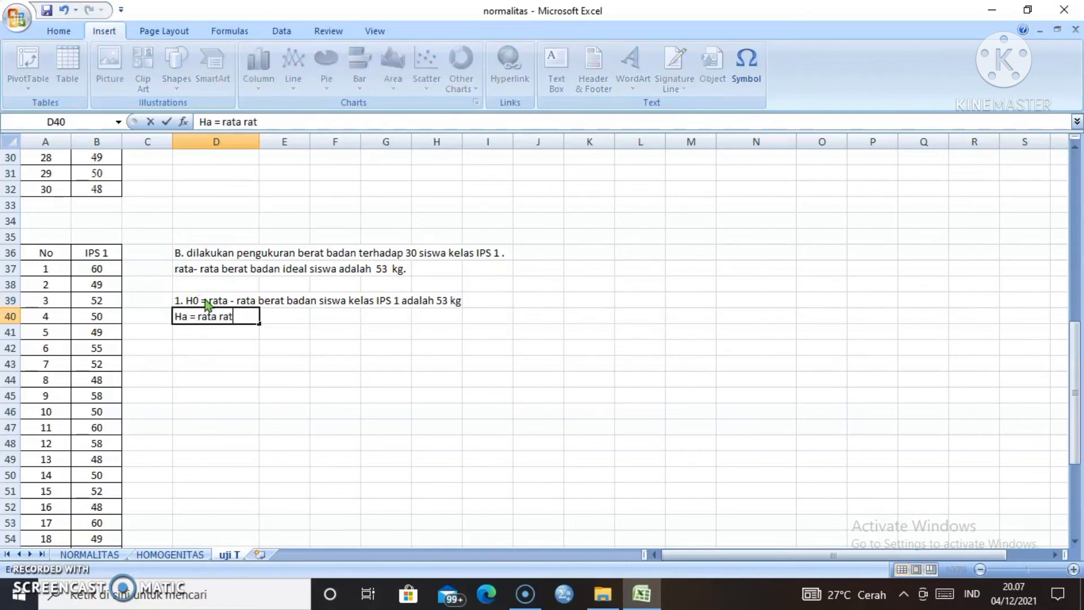
text(a berat )
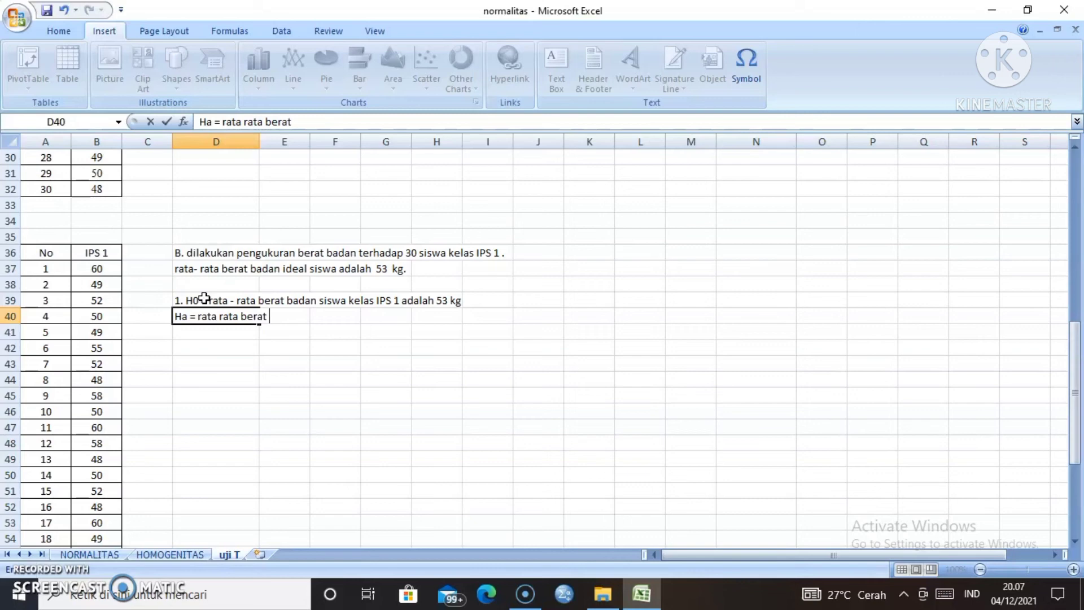
text(badan siswa kela)
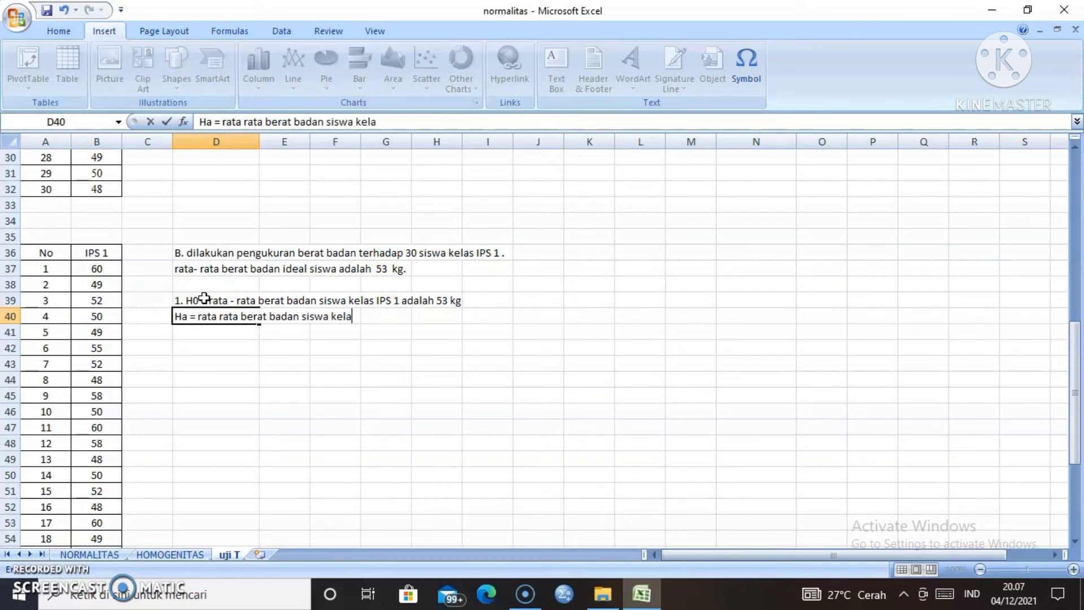
text(s IPS 1 ad)
text(alah )
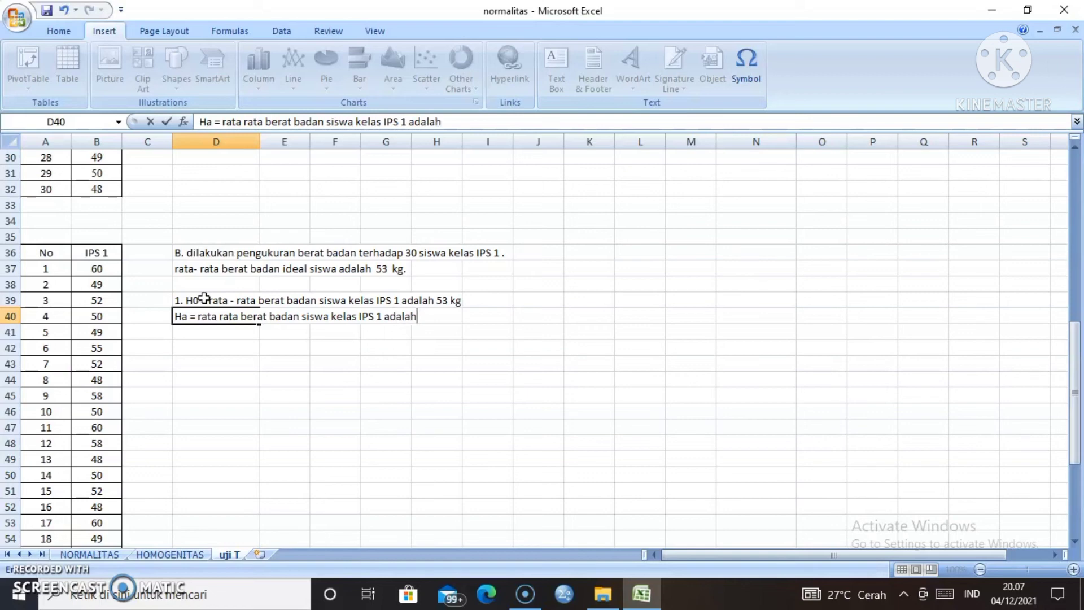
text(tidak sama denga)
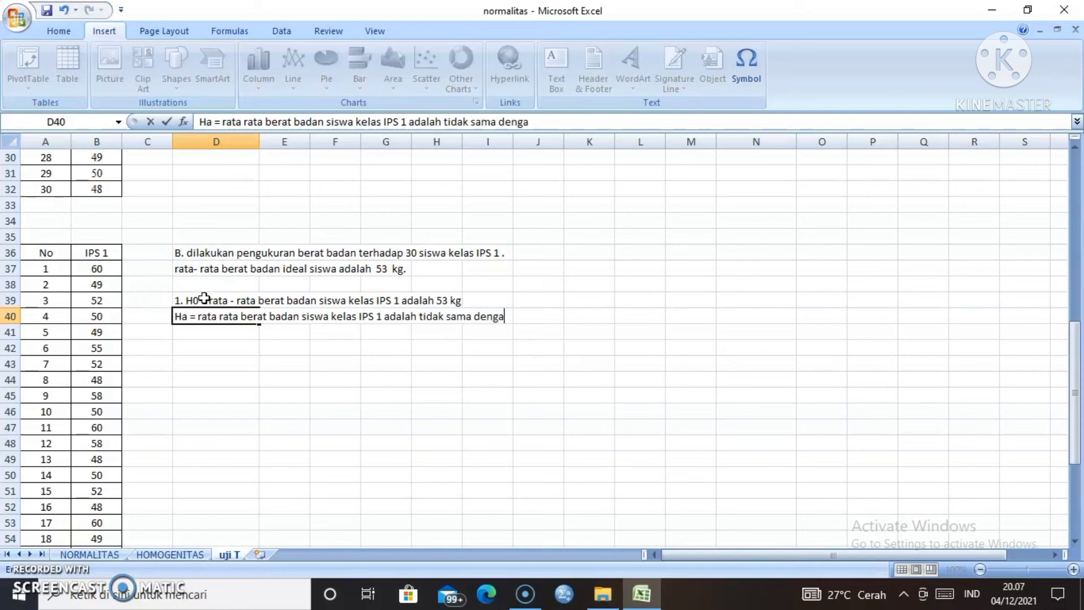
text(n 53 kg)
key(Return)
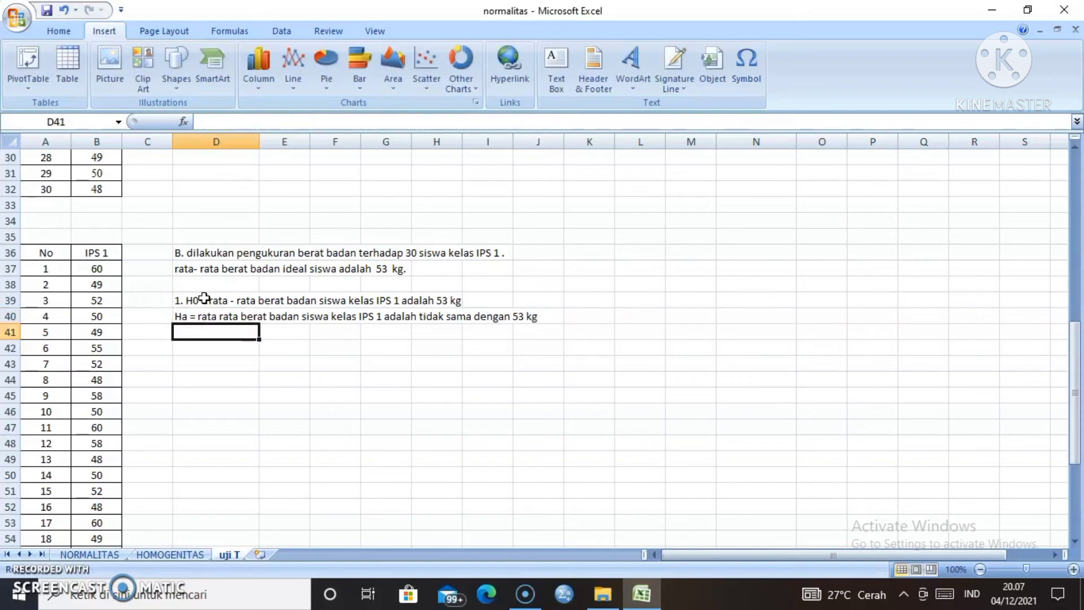
Enter the symbolic null hypothesis "2. H0 = μ = 53" in D42, inserting μ from the Symbol font and leaving row 41 empty
key(Return)
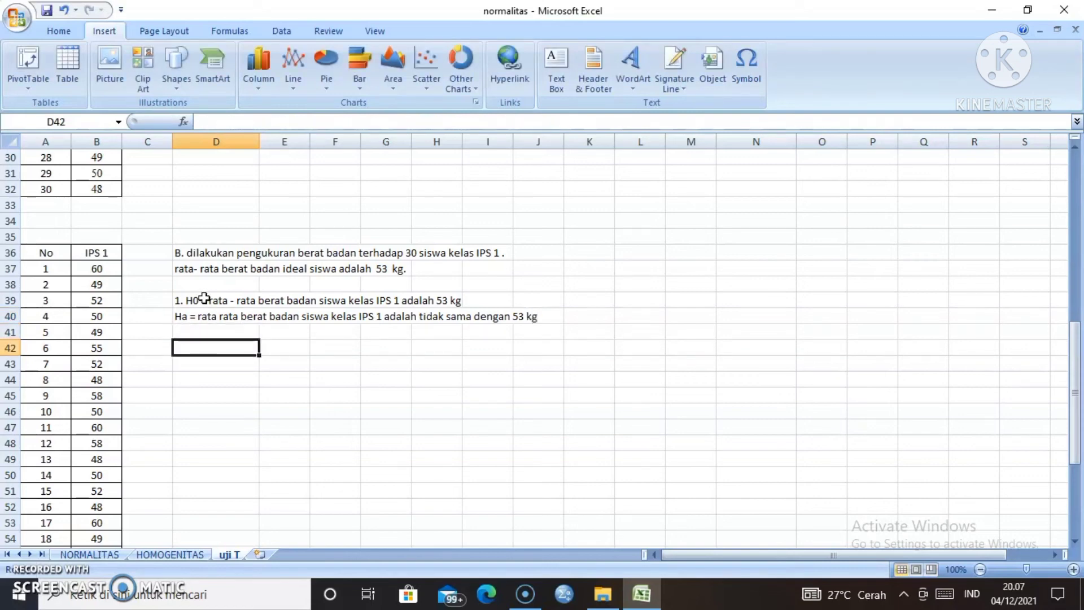
text(2)
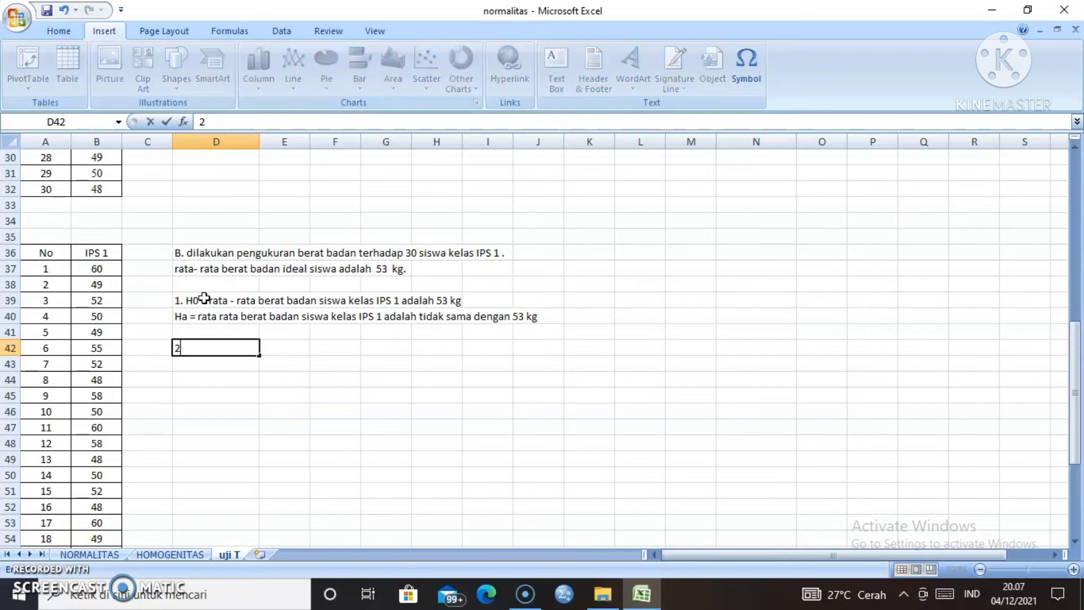
text(. H0 =)
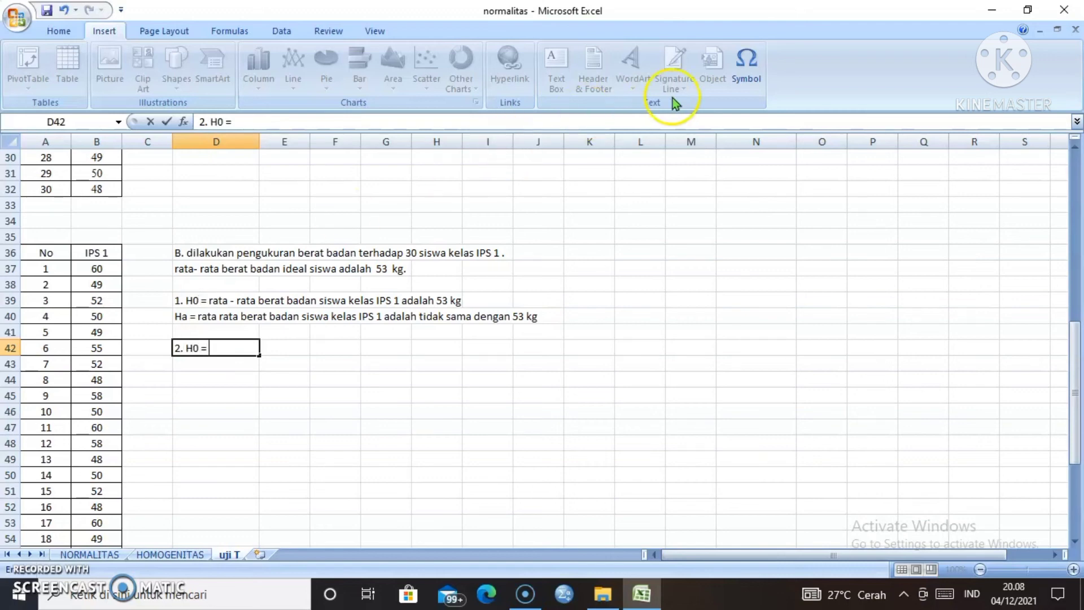
click(741, 61)
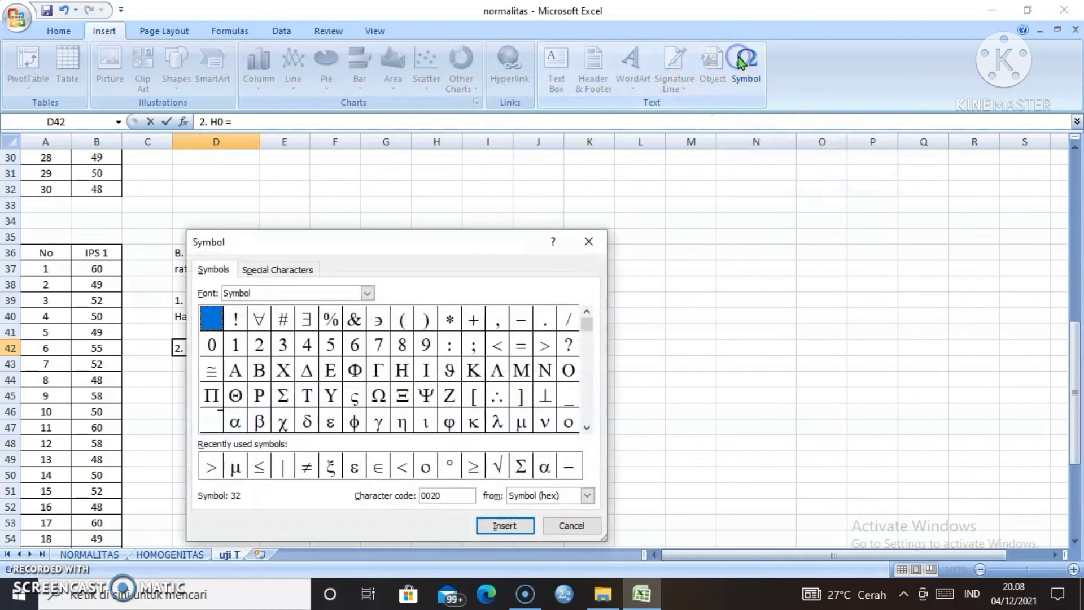
click(238, 469)
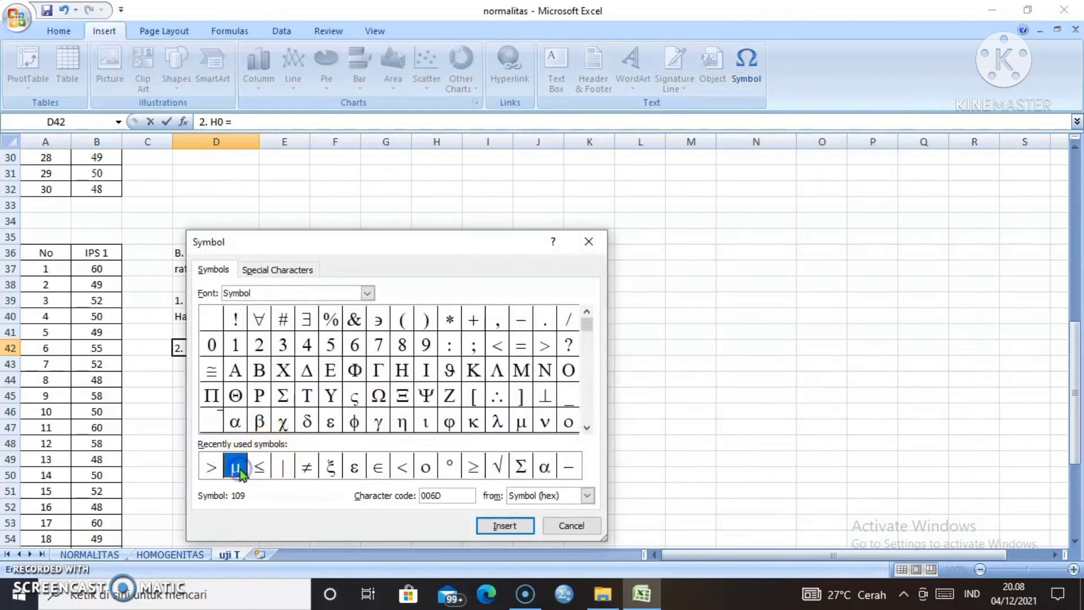
click(505, 526)
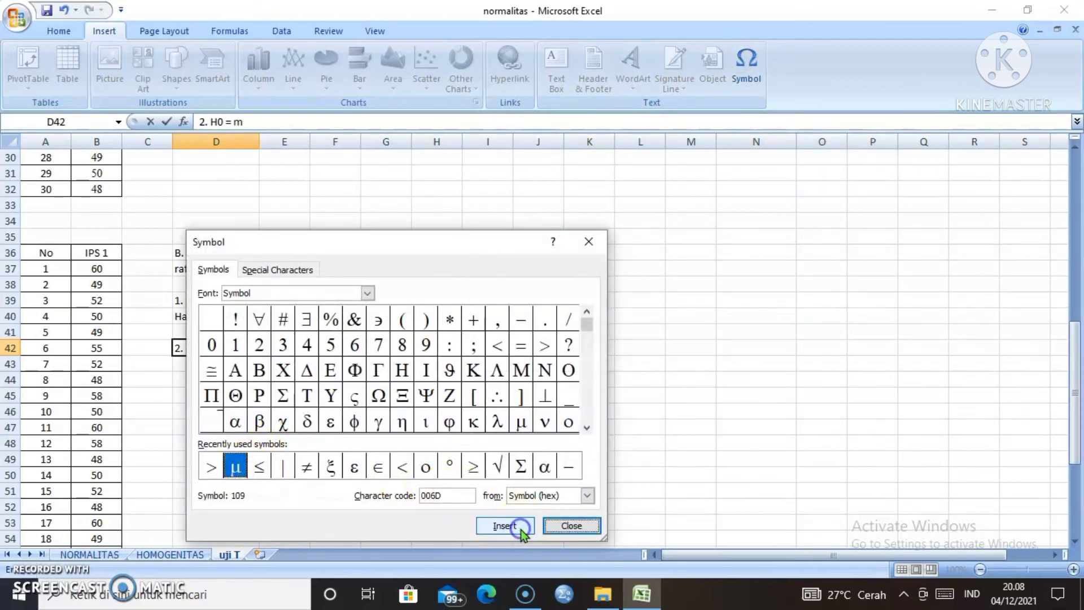
click(556, 525)
text(=)
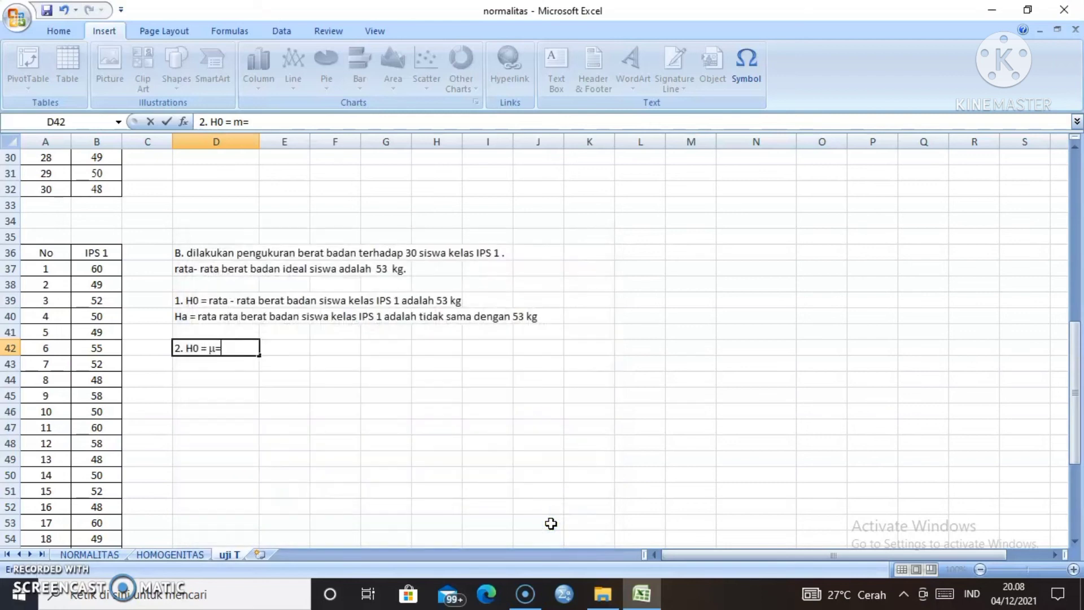
key(BackSpace)
text(53)
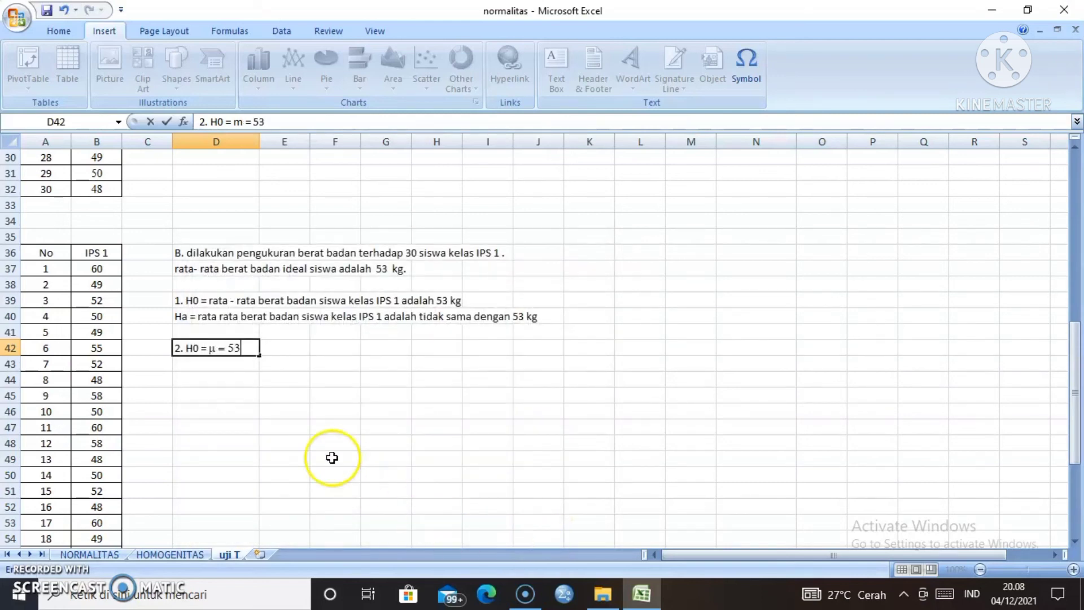
Begin the symbolic alternative hypothesis in D43 with "Ha = μ", inserting μ from the Symbol font
click(202, 363)
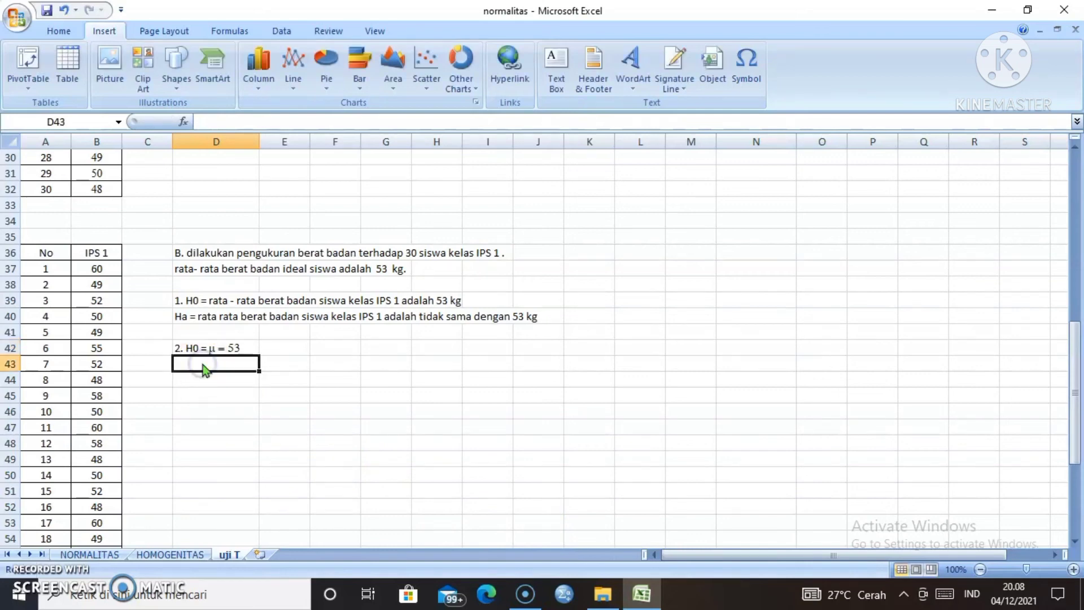
text(Ha)
key(BackSpace)
key(BackSpace)
text(H)
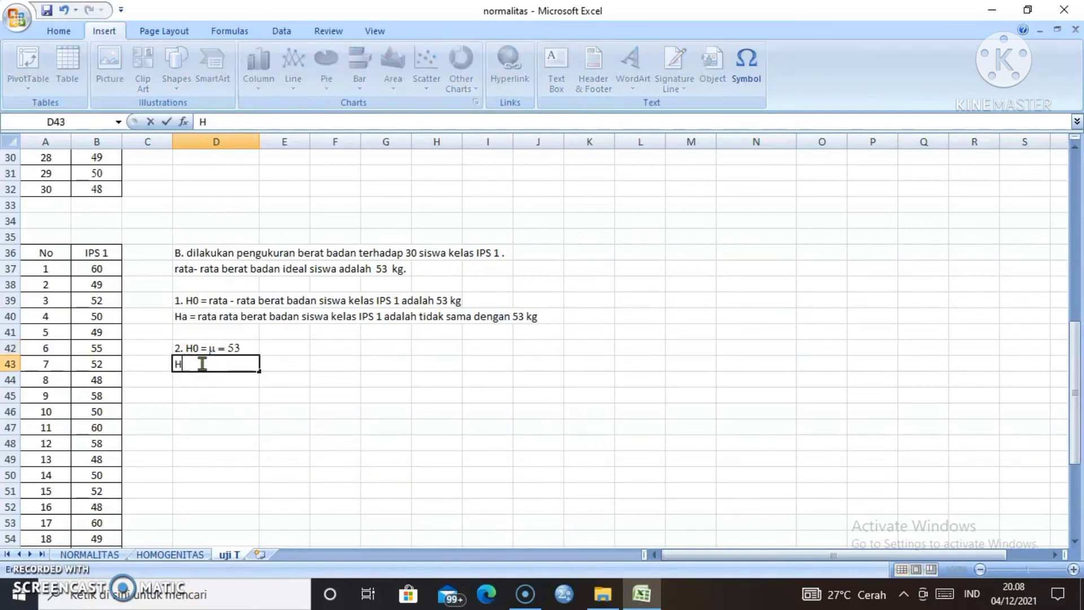
text(a =)
click(744, 76)
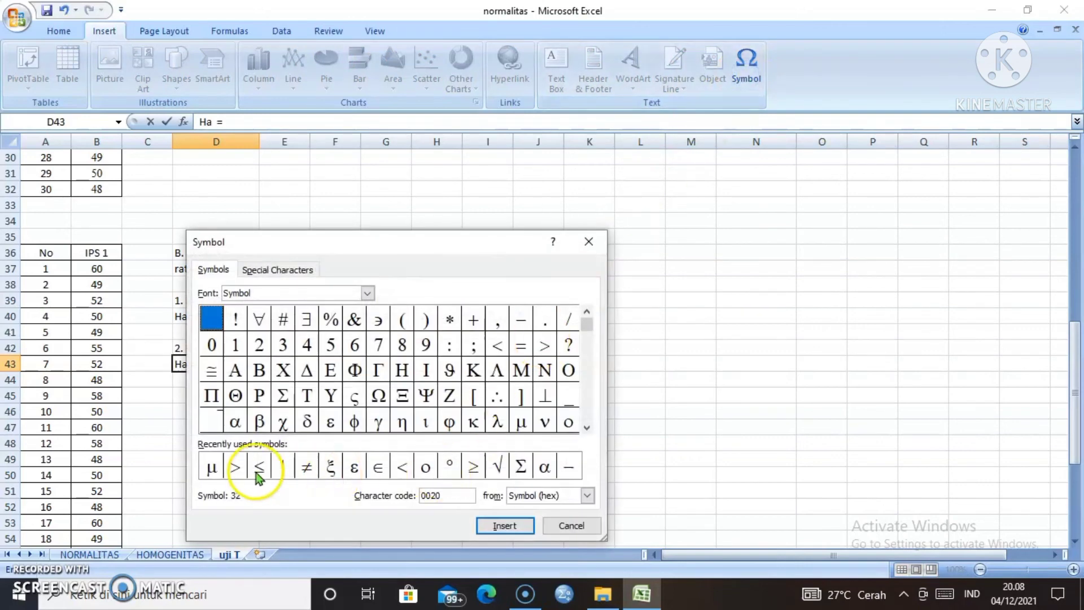
click(212, 467)
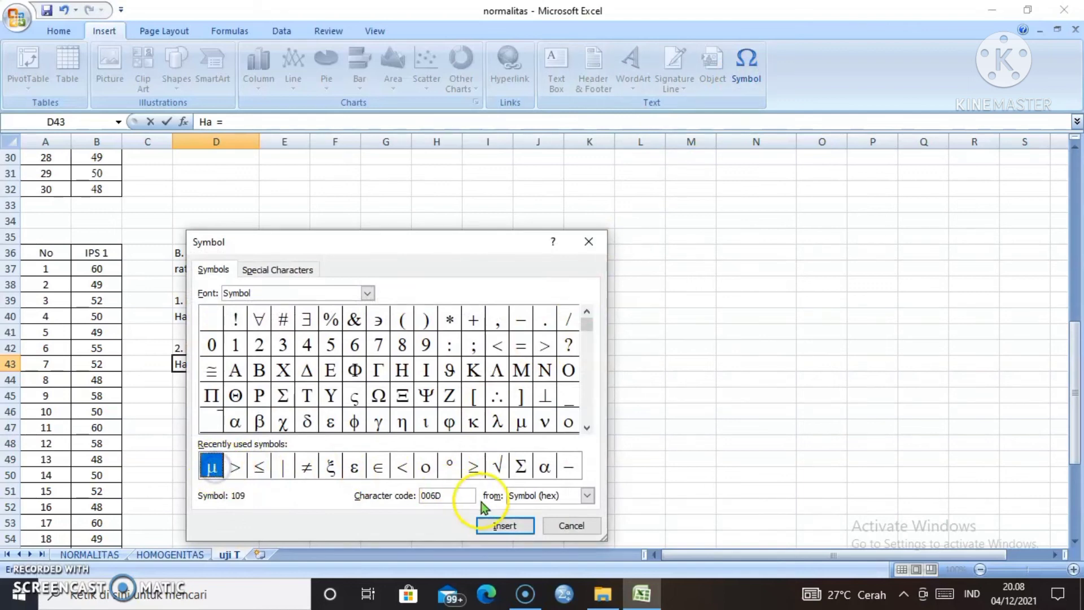
click(491, 519)
click(571, 525)
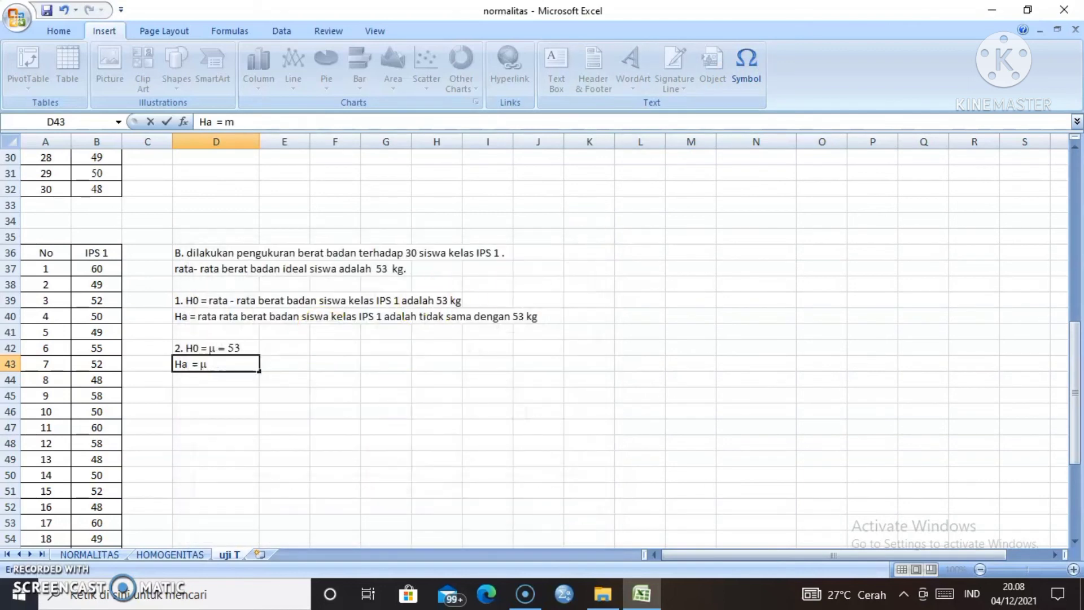
Complete the alternative hypothesis in D43 with "≠ 53", inserting ≠ from the Symbol font
click(746, 67)
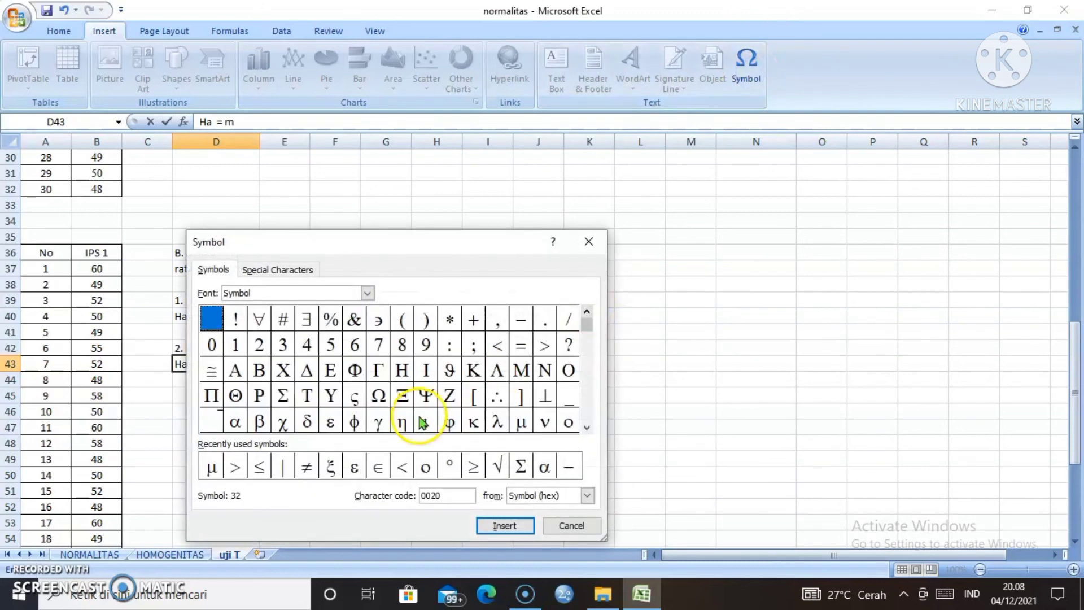
click(303, 467)
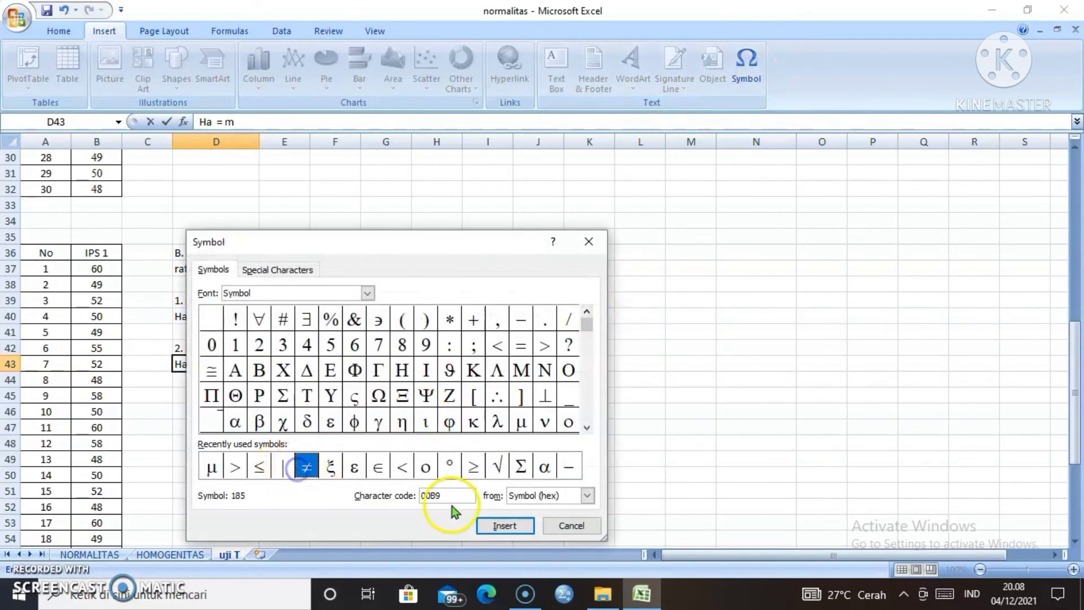
click(503, 526)
click(572, 528)
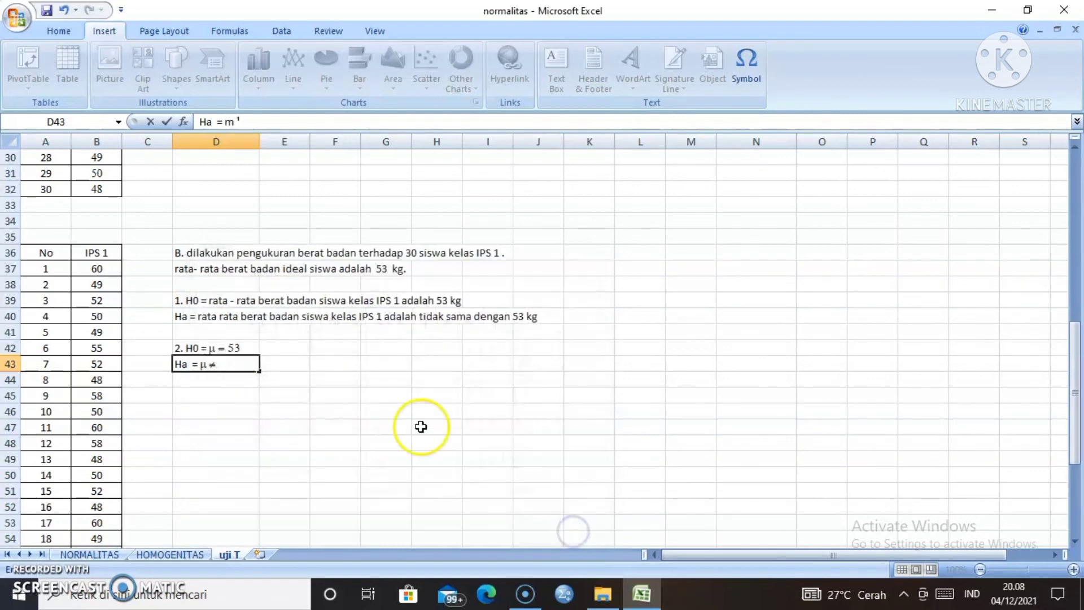
text(53)
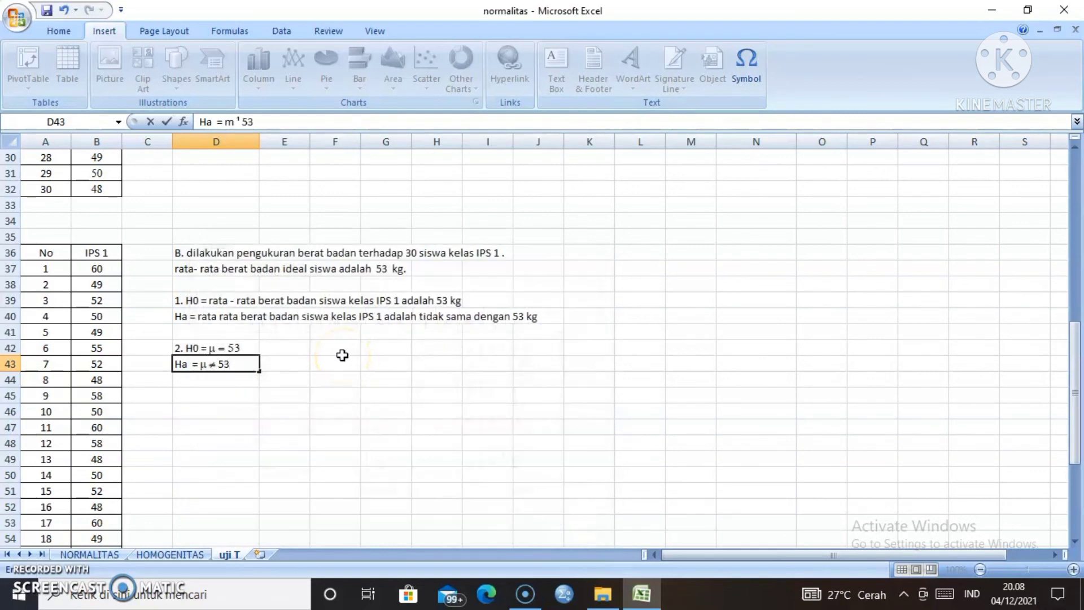
key(Return)
Enter the heading "3. T hitung" in D45, leaving row 44 empty
key(Return)
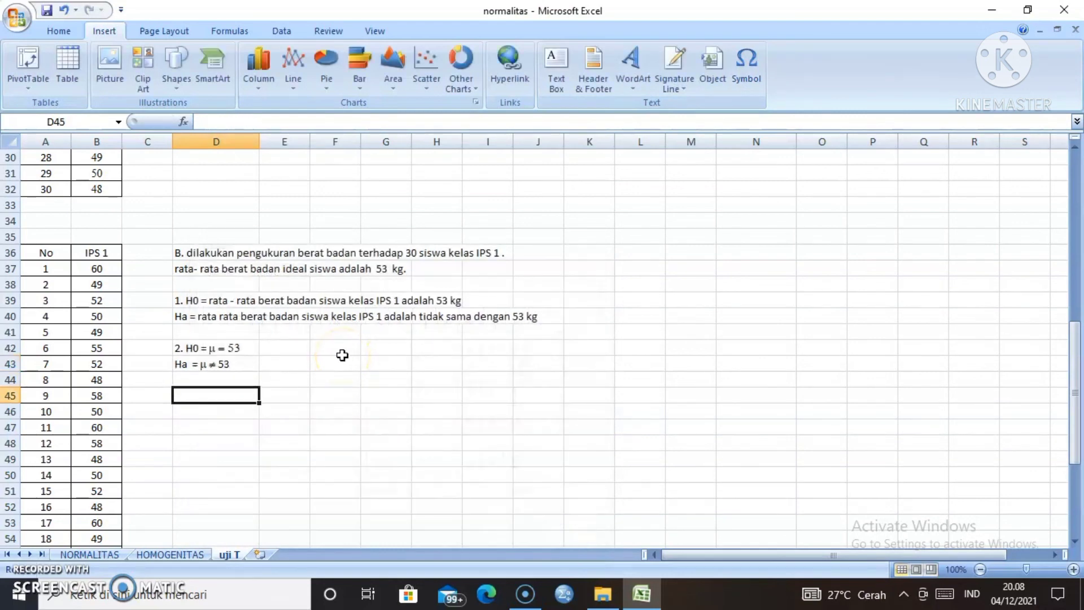
text(3.)
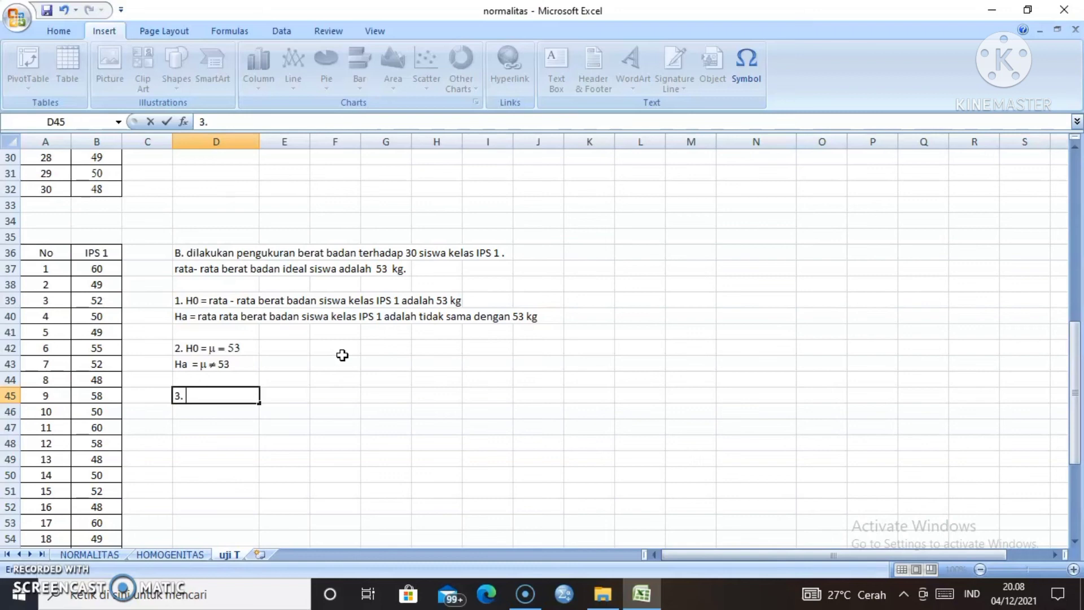
text( T hitung)
key(Return)
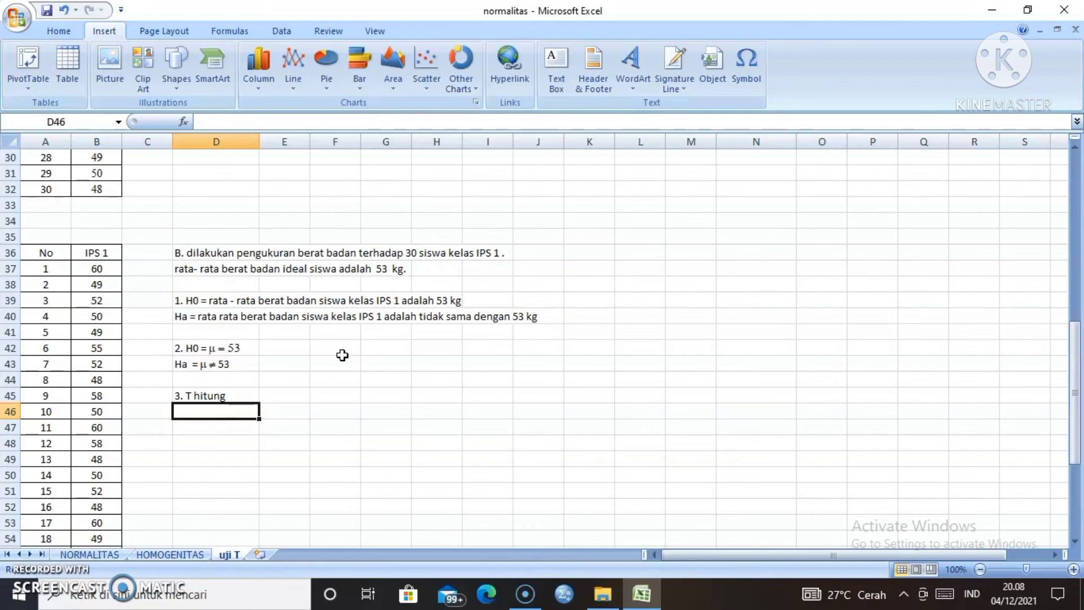
Label D46 "rata rata" and calculate the IPS 1 mean in E46 with AVERAGE over B37:B66
text(rata rata)
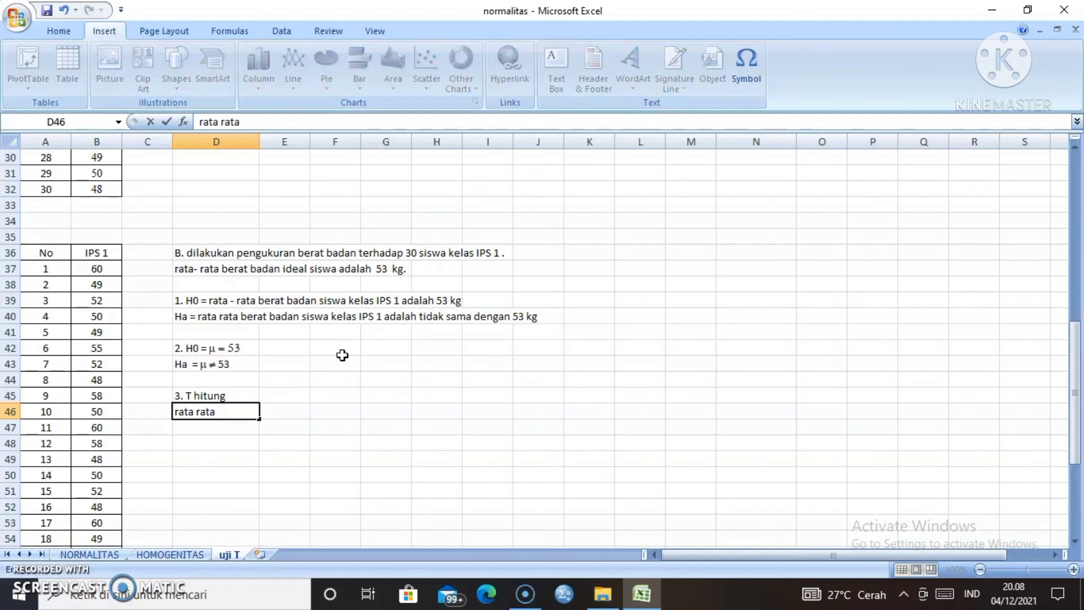
key(Tab)
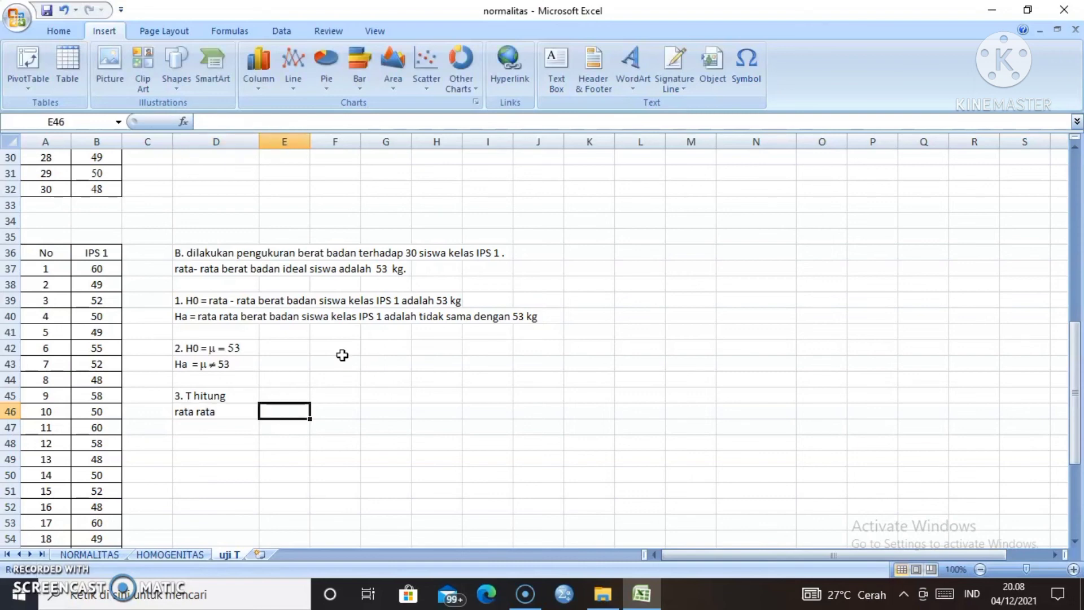
text(=av)
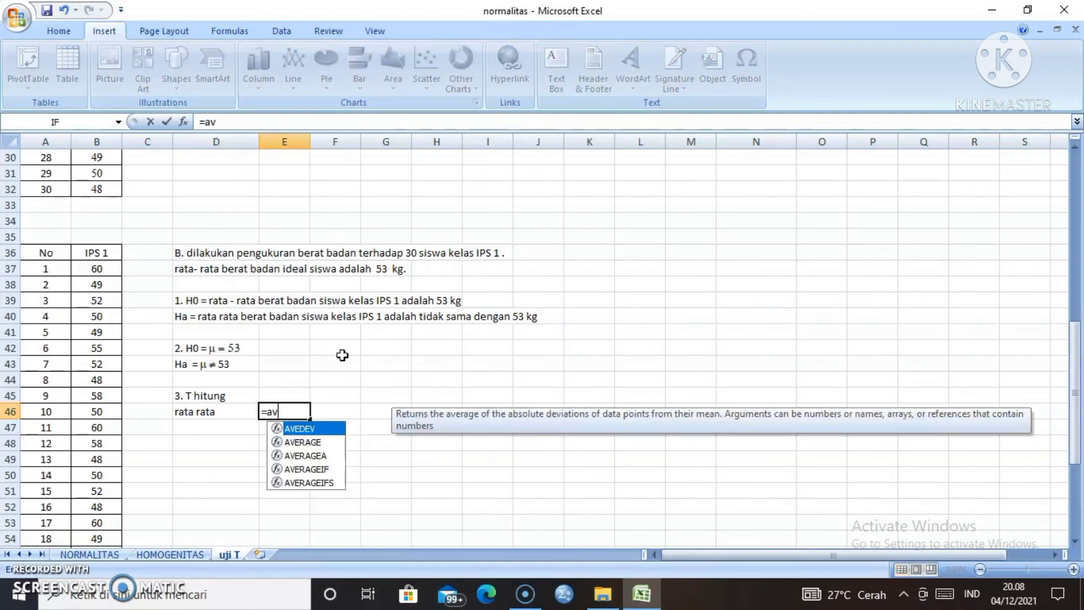
double_click(330, 442)
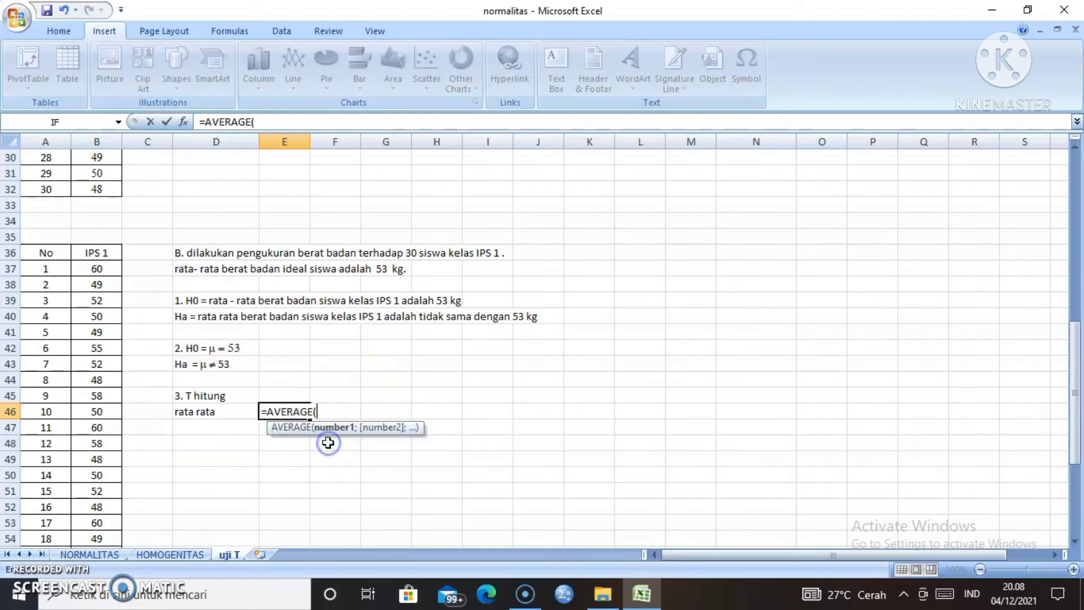
drag(95, 270, 99, 511)
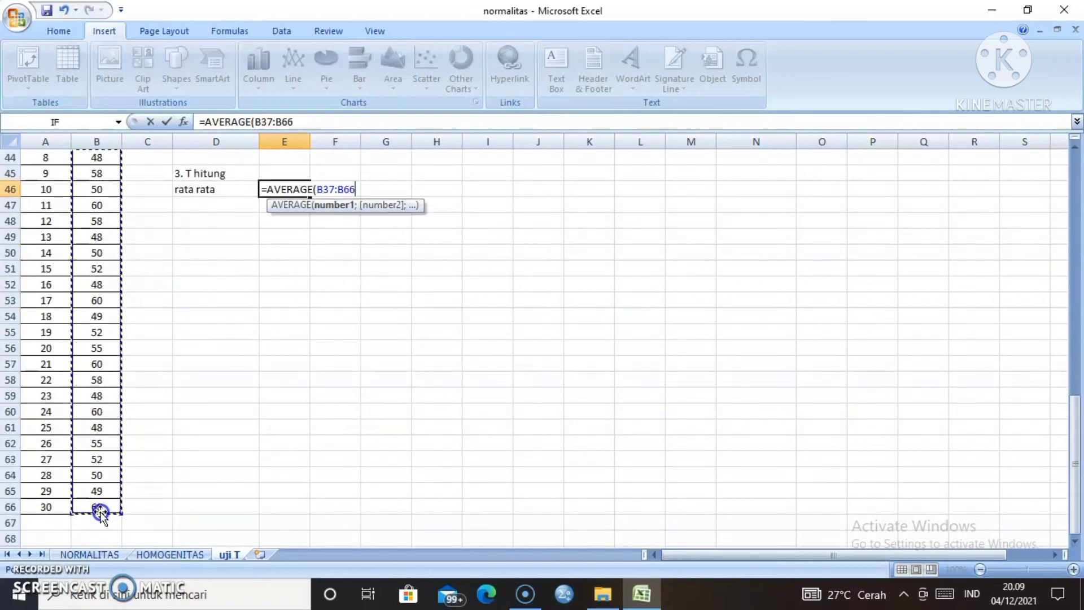
key(Return)
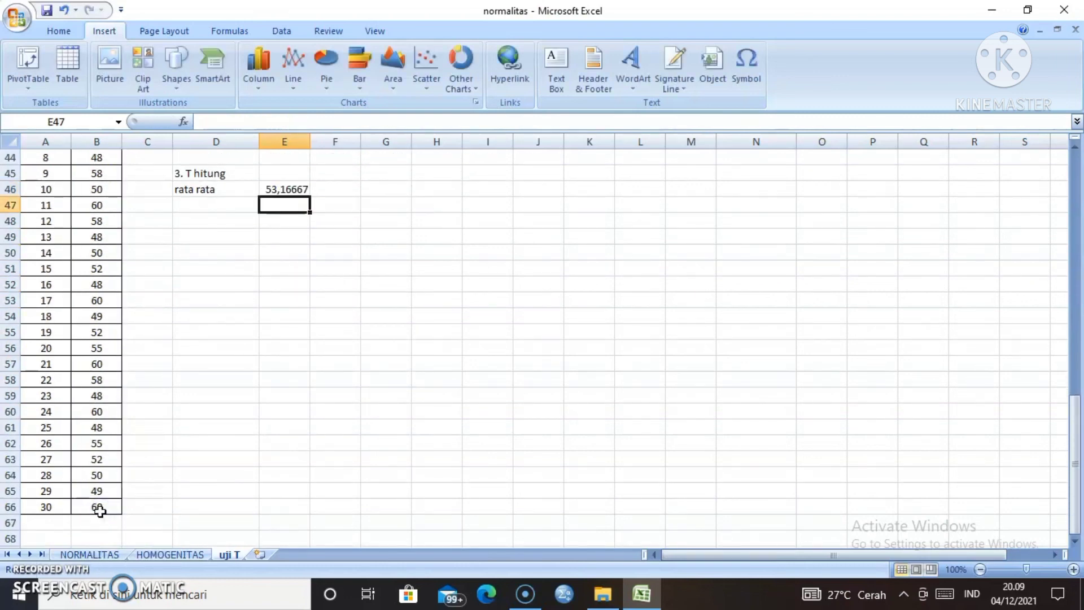
Label D47 "standar deviasi" and calculate the IPS 1 standard deviation in E47 with STDEV over B37:B66
click(207, 199)
text(standa)
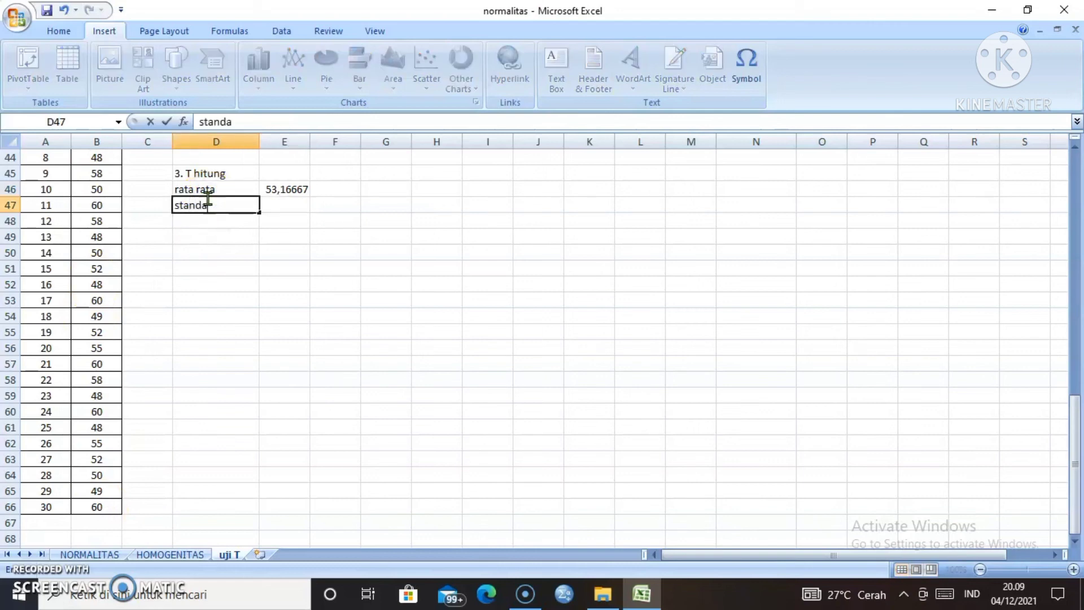
text(r deviasi)
key(Tab)
text(=)
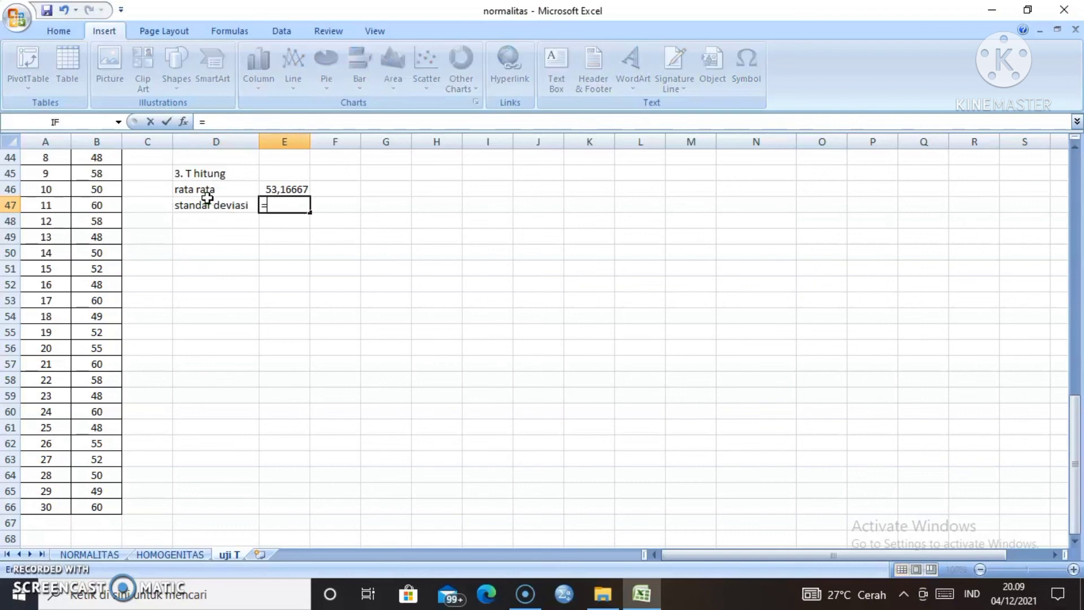
text( st)
double_click(297, 236)
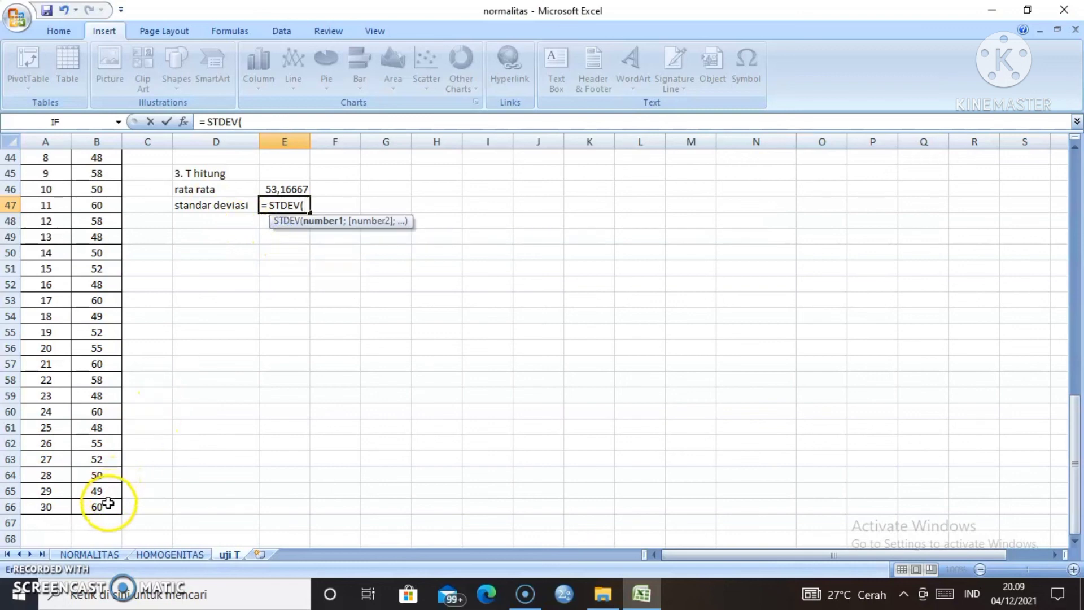
drag(107, 504, 96, 190)
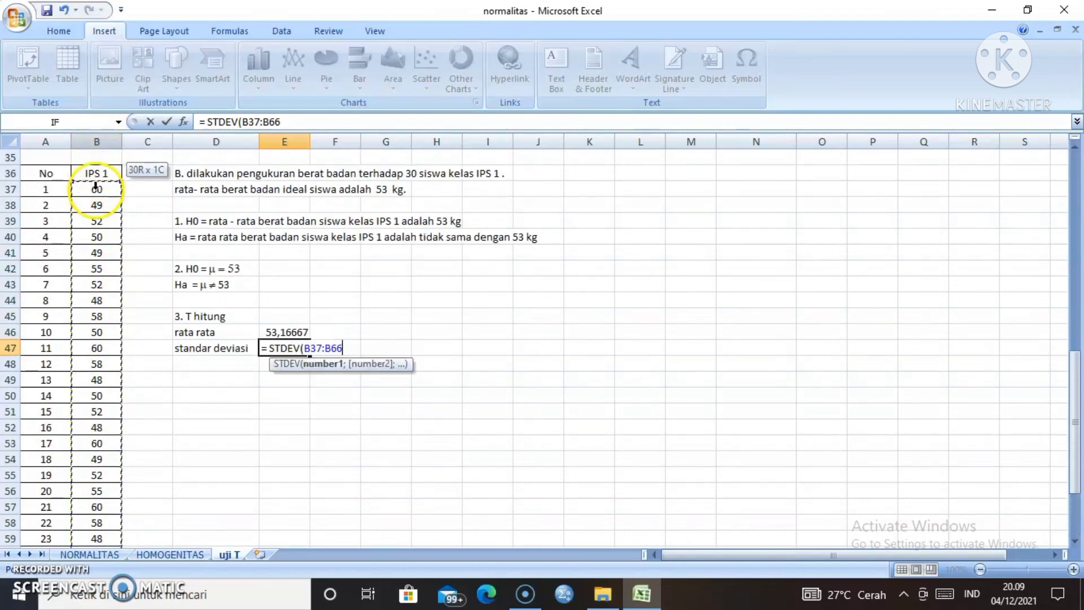
key(Return)
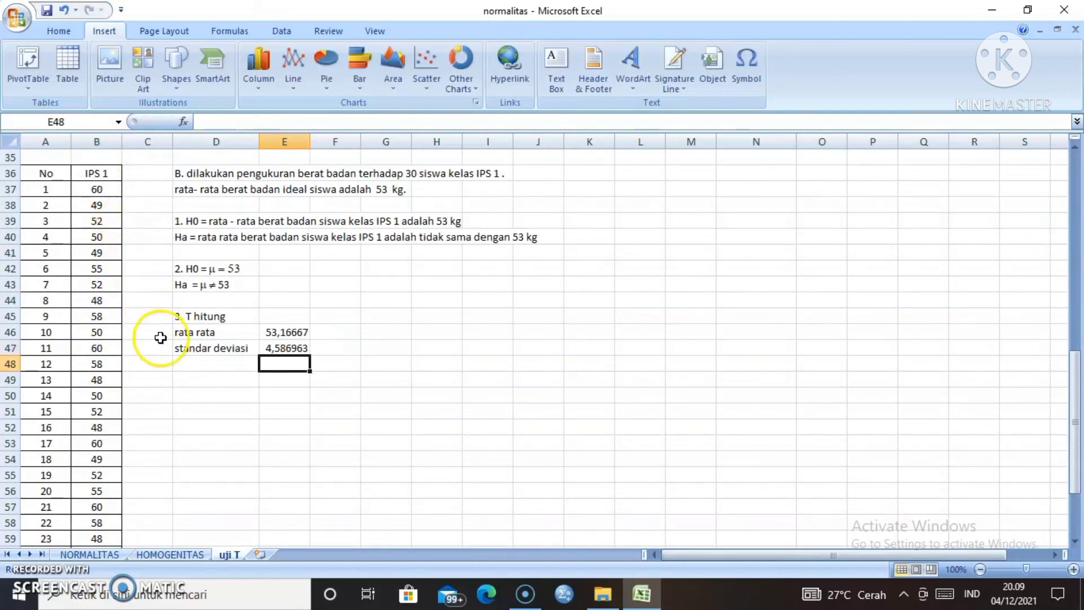
Enter the label "T hitung" in D49, leaving row 48 empty
click(193, 378)
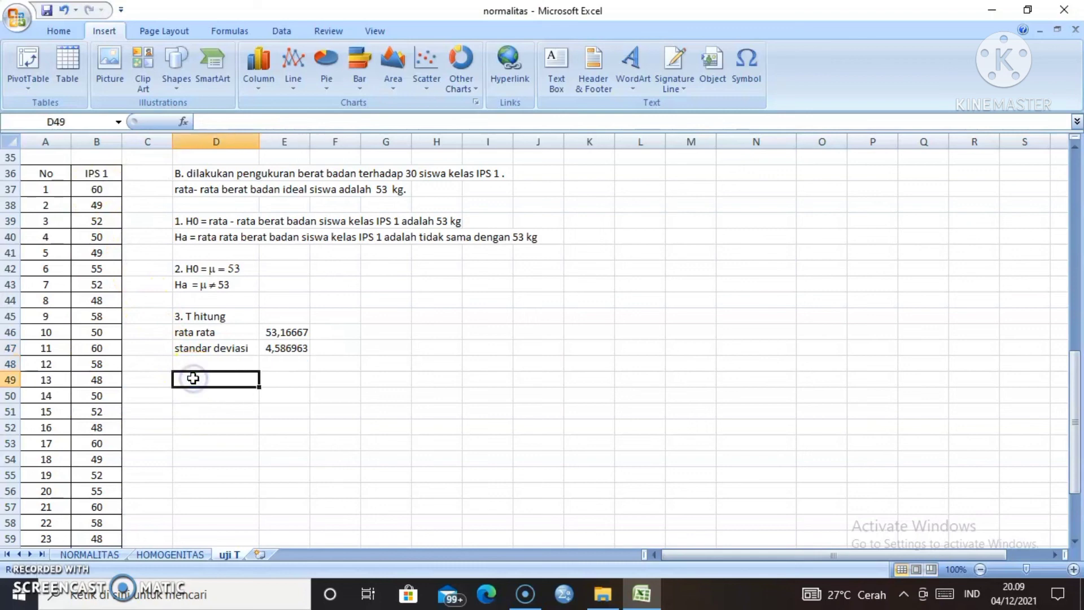
text(T hi)
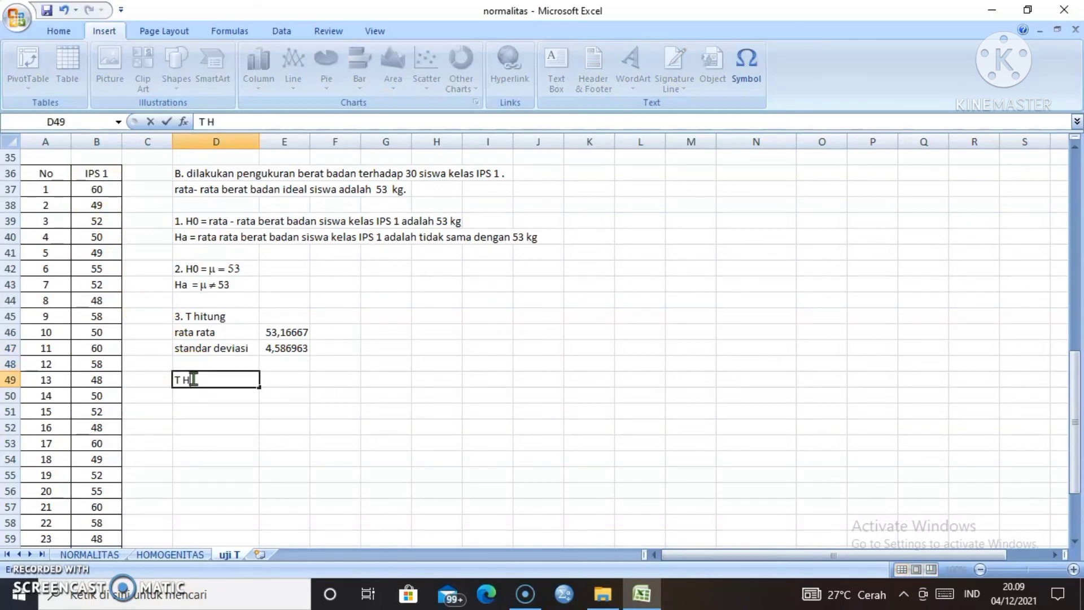
key(BackSpace)
key(BackSpace)
key(BackSpace)
text(hitung)
key(Tab)
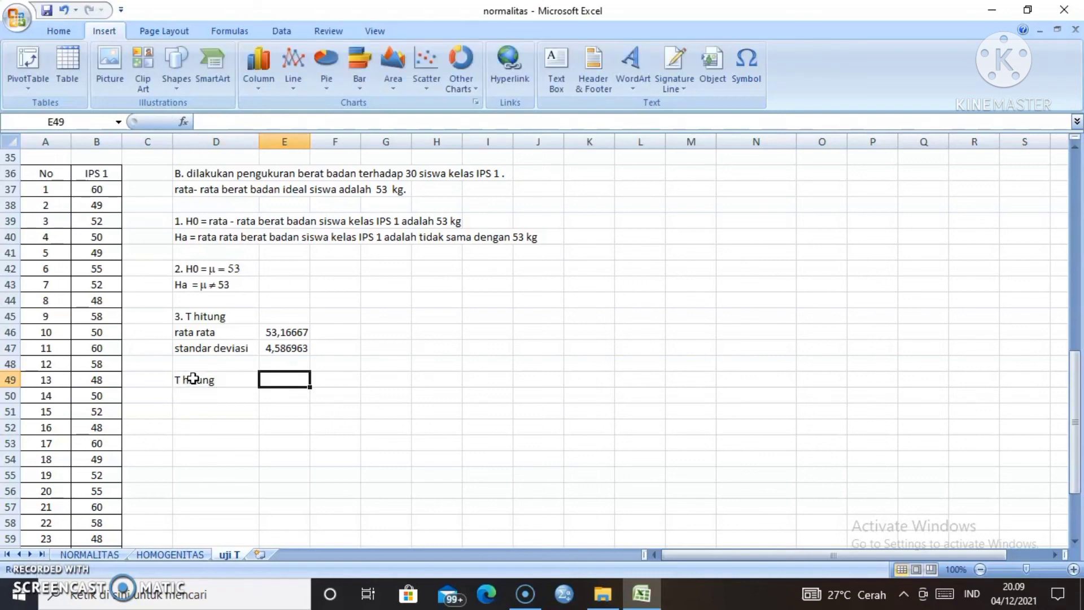
Calculate the t statistic in E49 with the formula =(E46-53)/(E47/SQRT(30))
text(=()
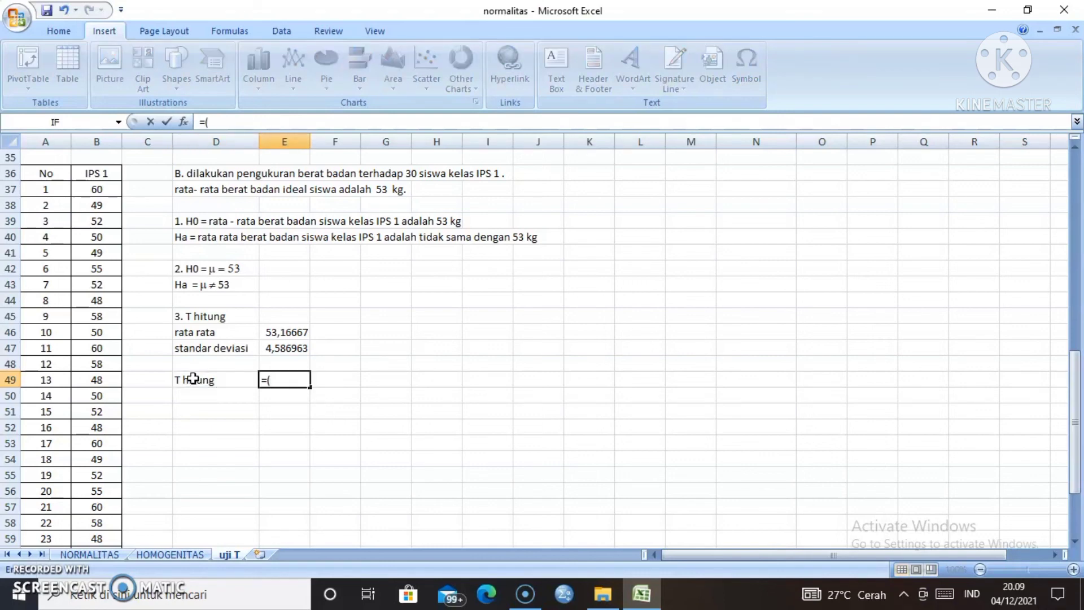
click(282, 333)
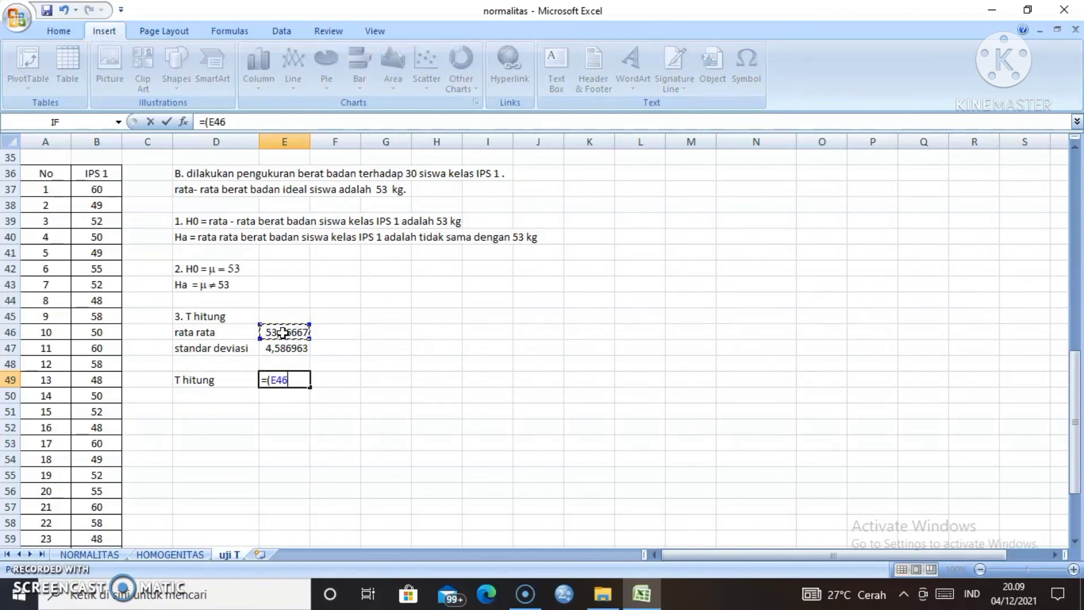
text(-53)/()
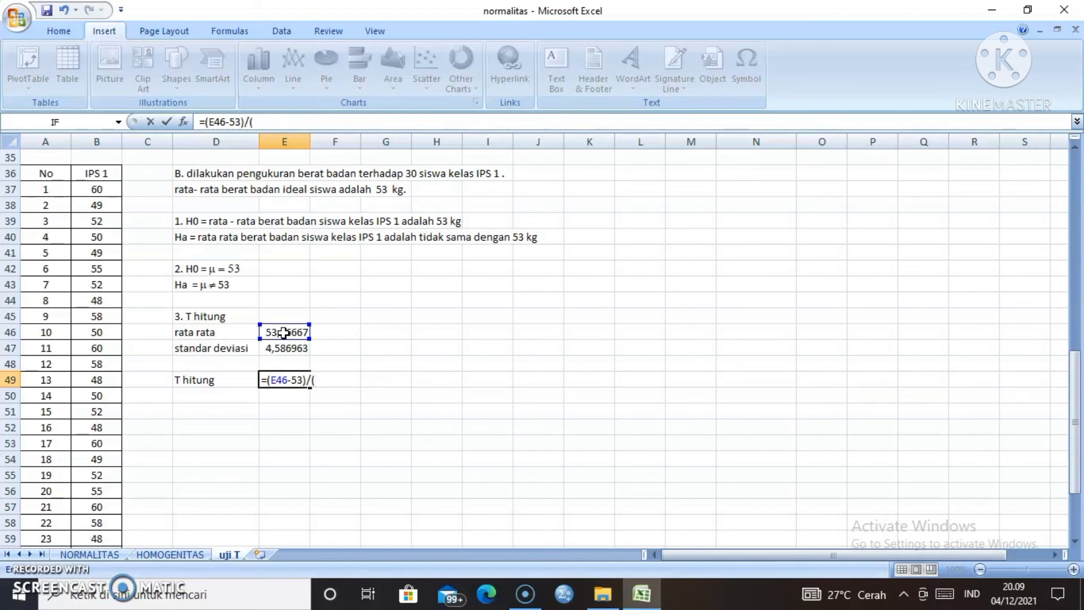
click(286, 345)
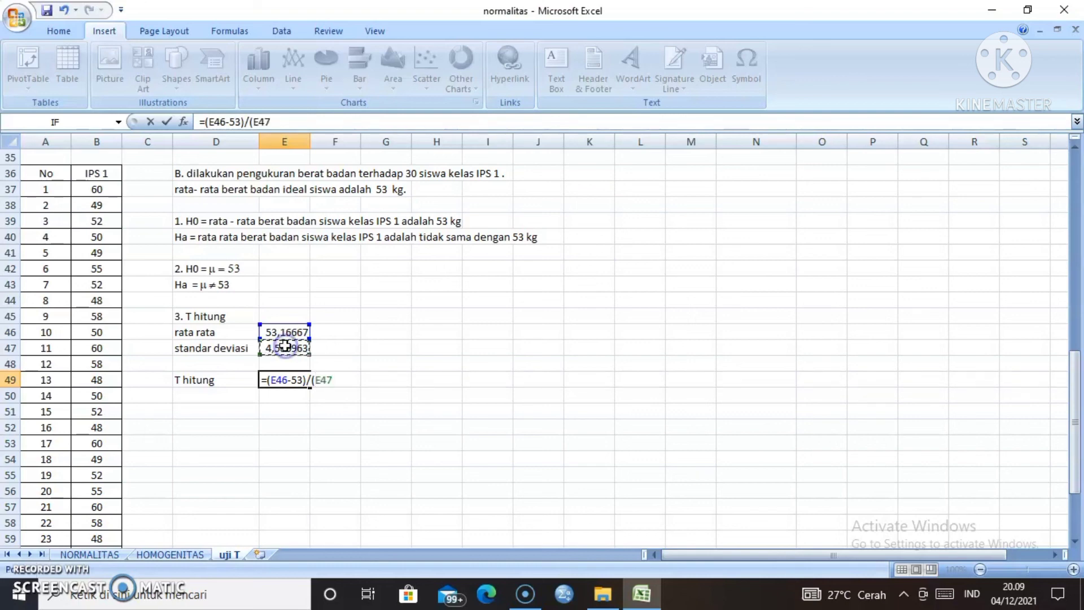
text(/sqrt)
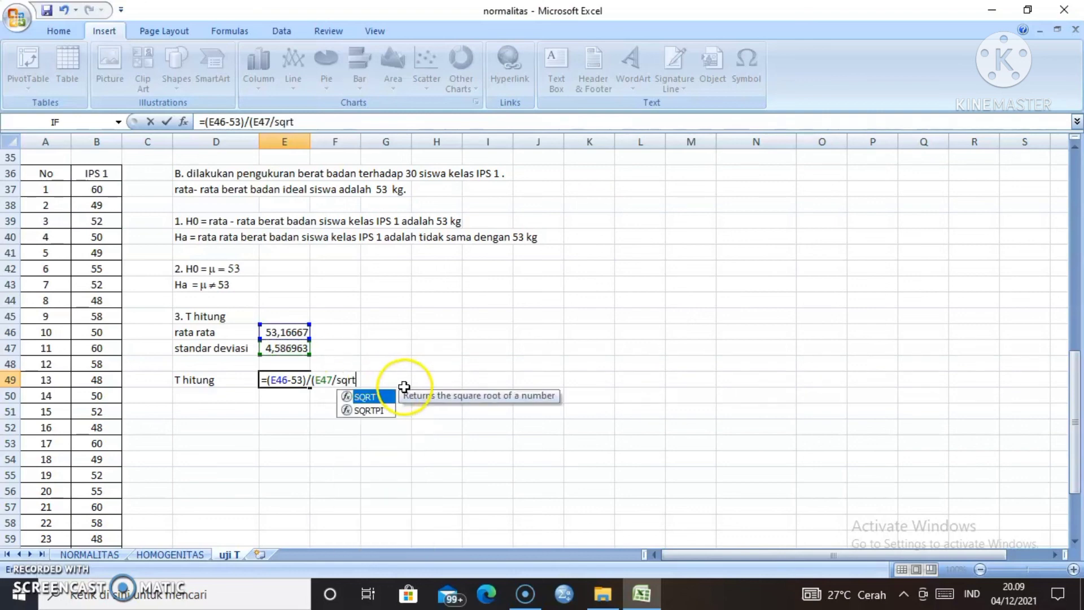
double_click(379, 397)
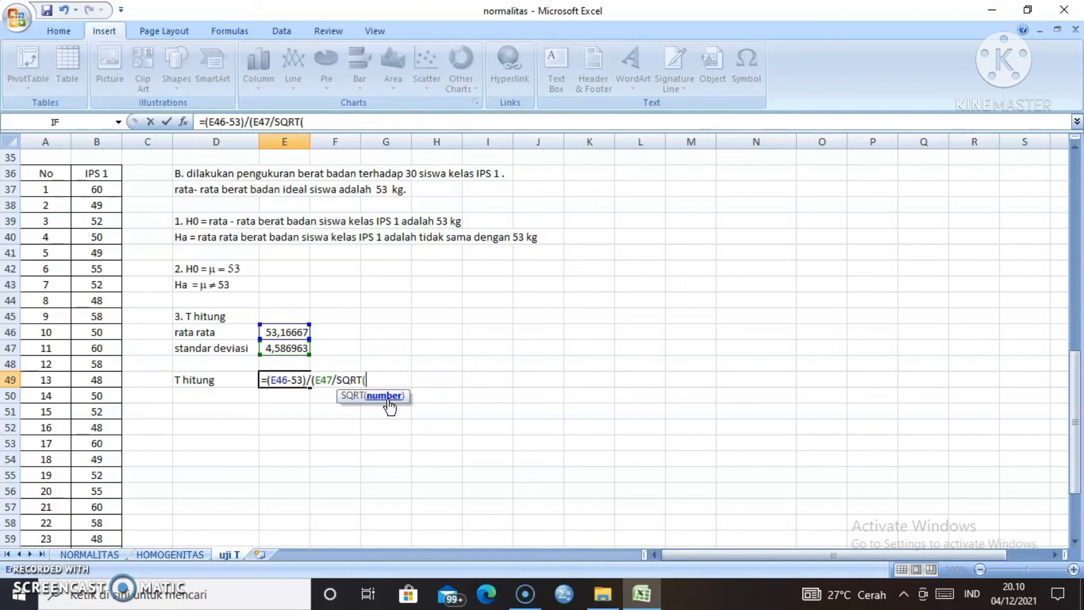
text(30)))
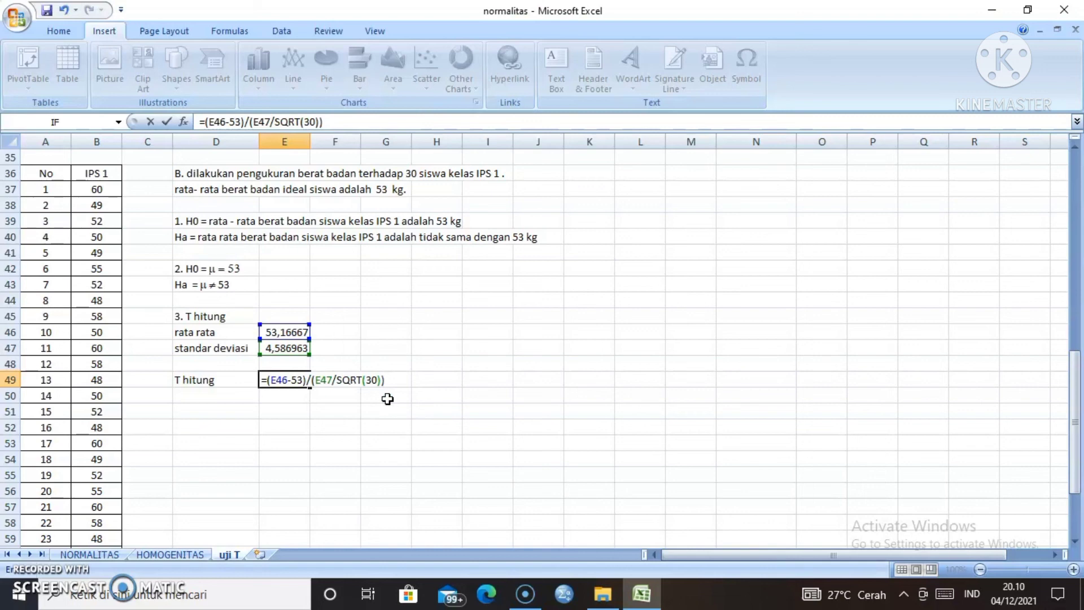
key(Return)
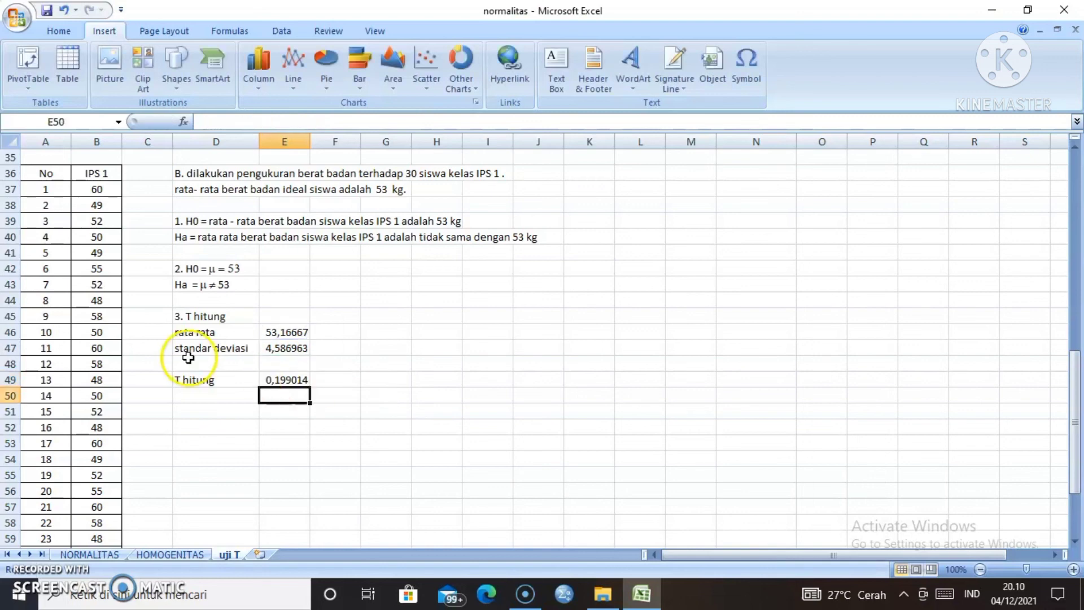
click(189, 412)
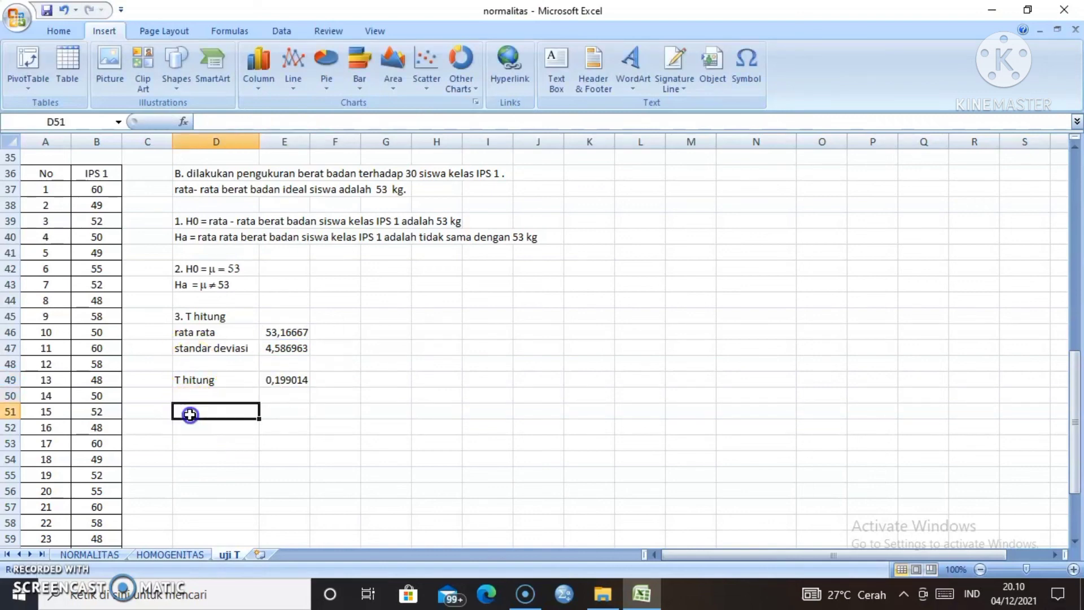
Enter the label "4. T abel" in D51, leaving row 50 empty
text(4)
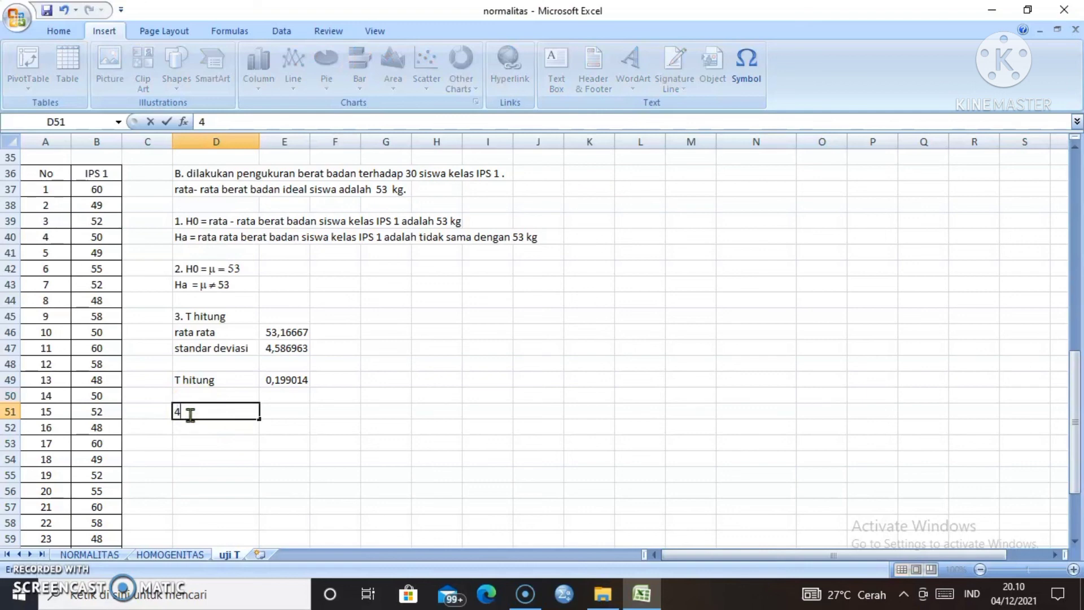
text(.)
key(BackSpace)
text(4. Tabel)
key(Tab)
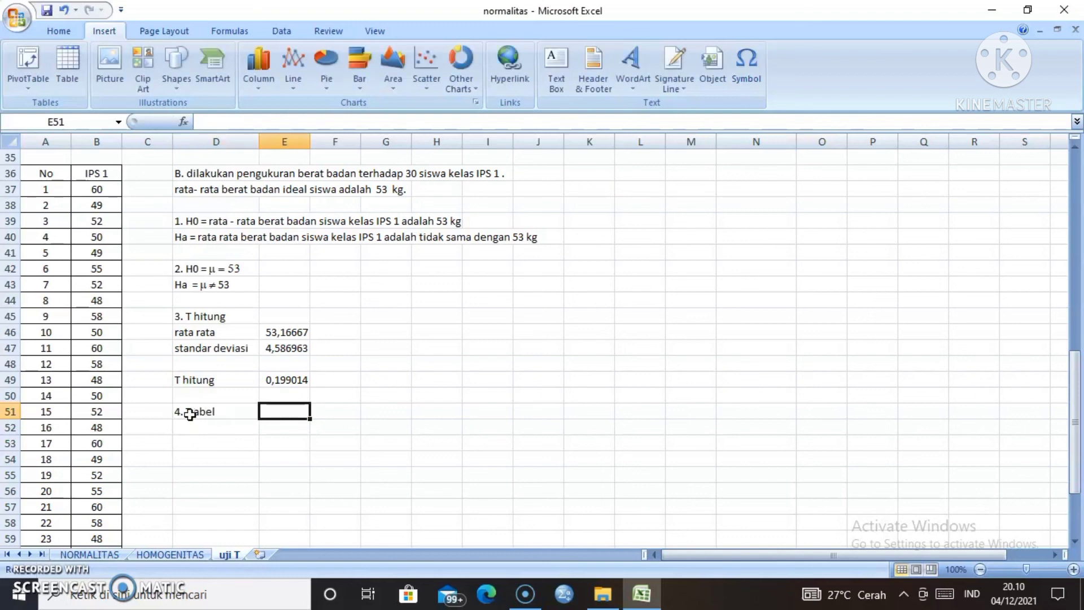
Calculate the critical t value in E51 with the formula =TINV(0,05;29)
text(=ti)
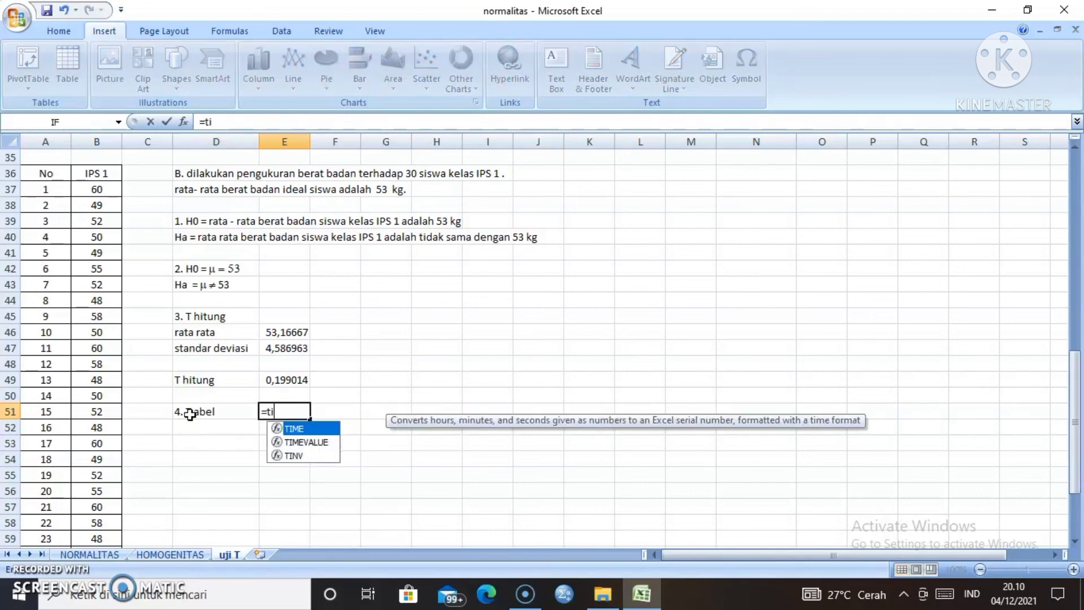
double_click(286, 455)
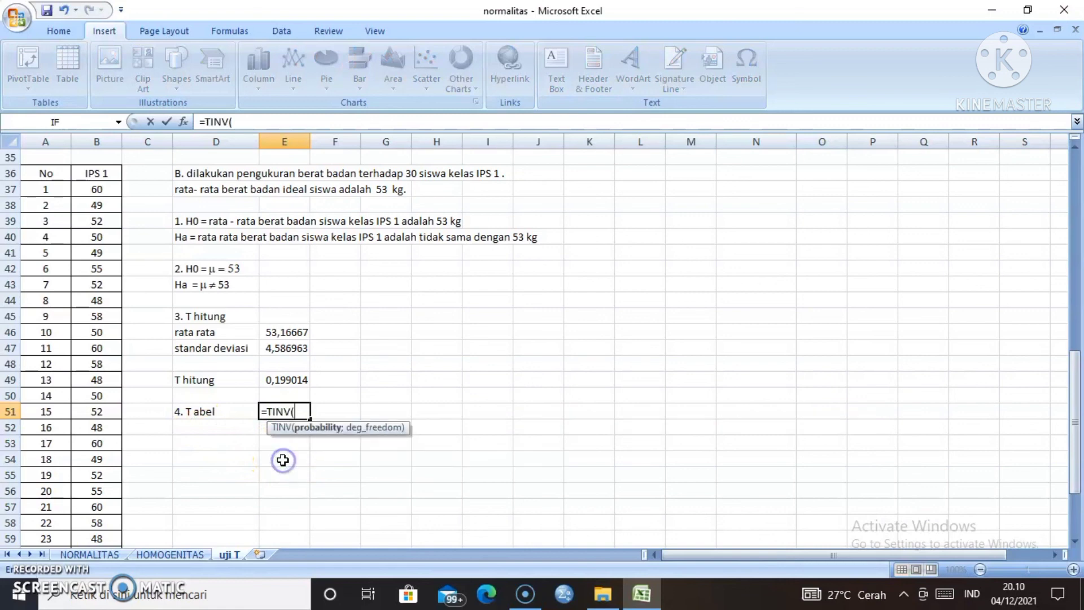
text(0)
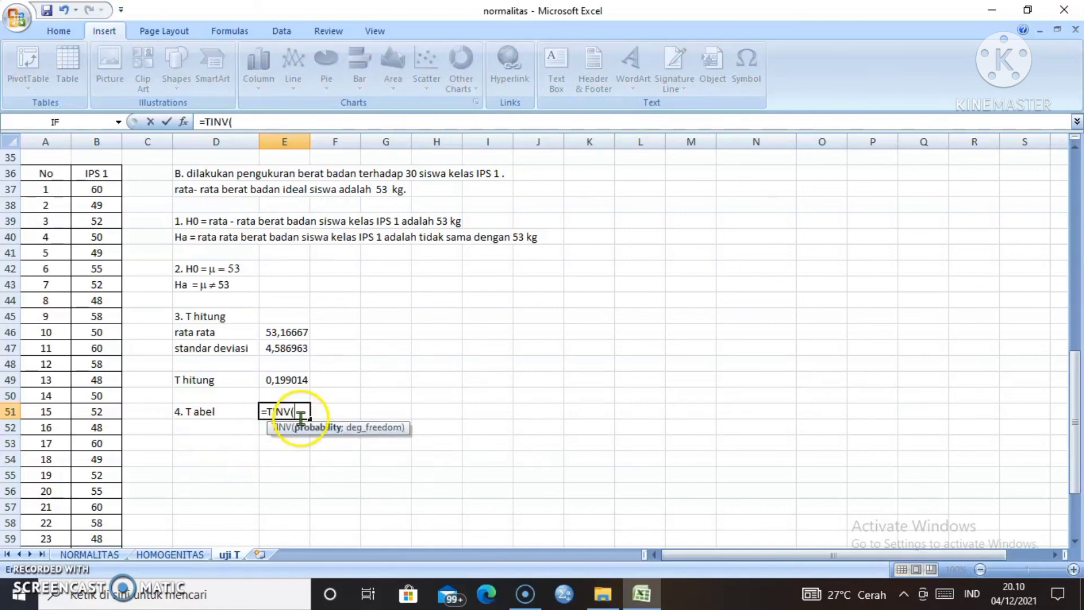
text(,05)
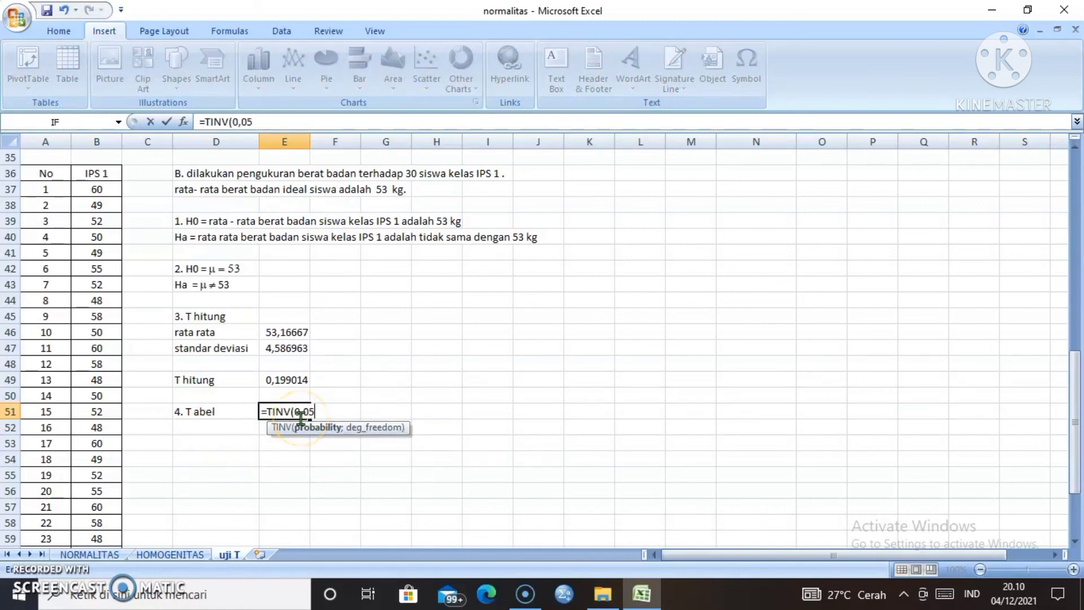
text(;2)
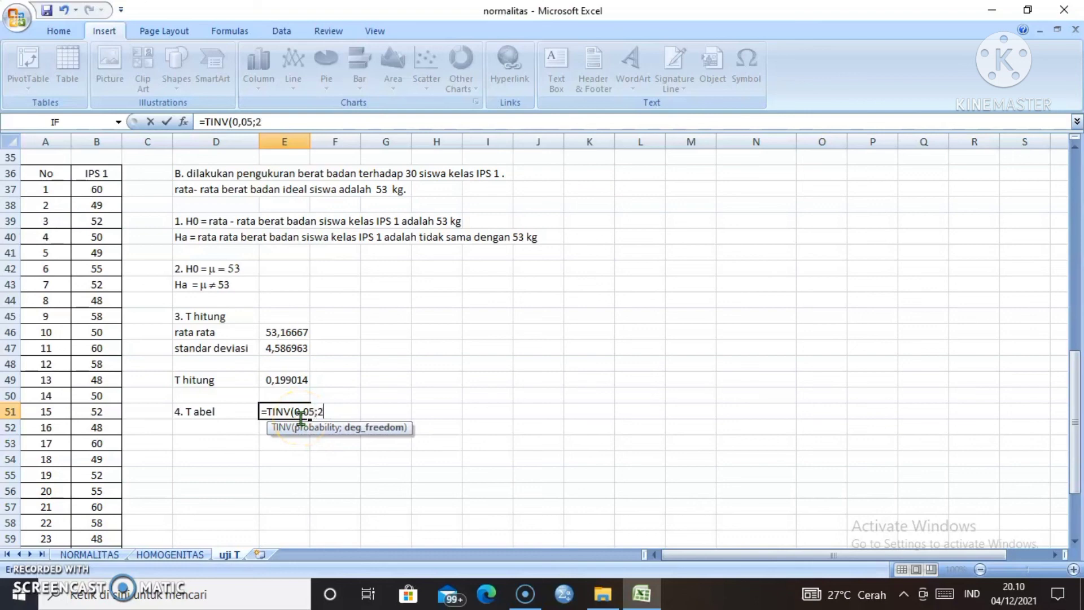
text(9))
key(Return)
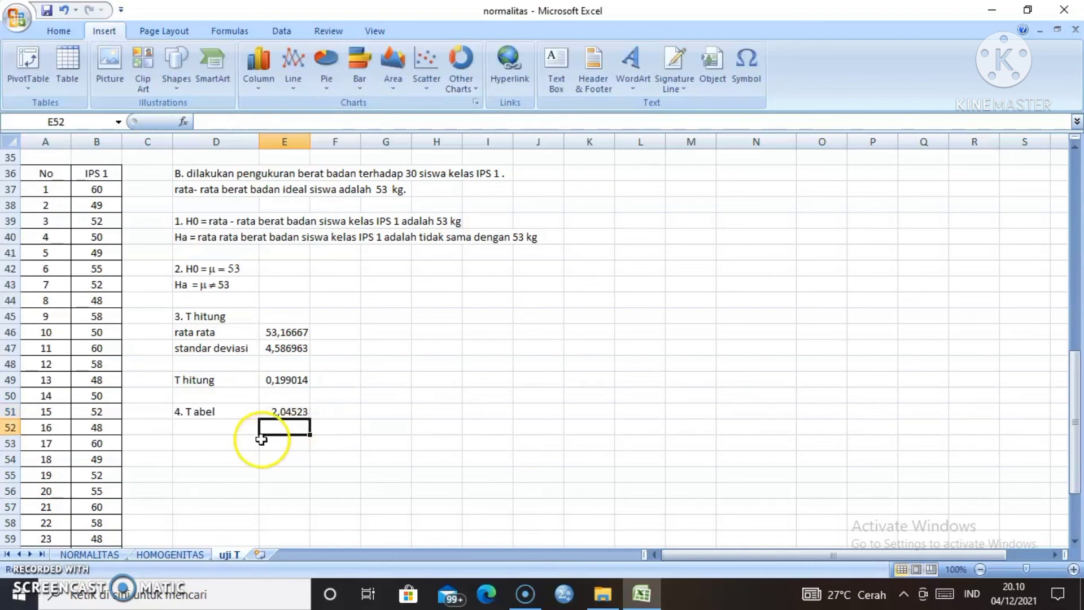
Write the decision rule "5. H0 diterima jika T hitung kurang T tabel" in D53
click(197, 443)
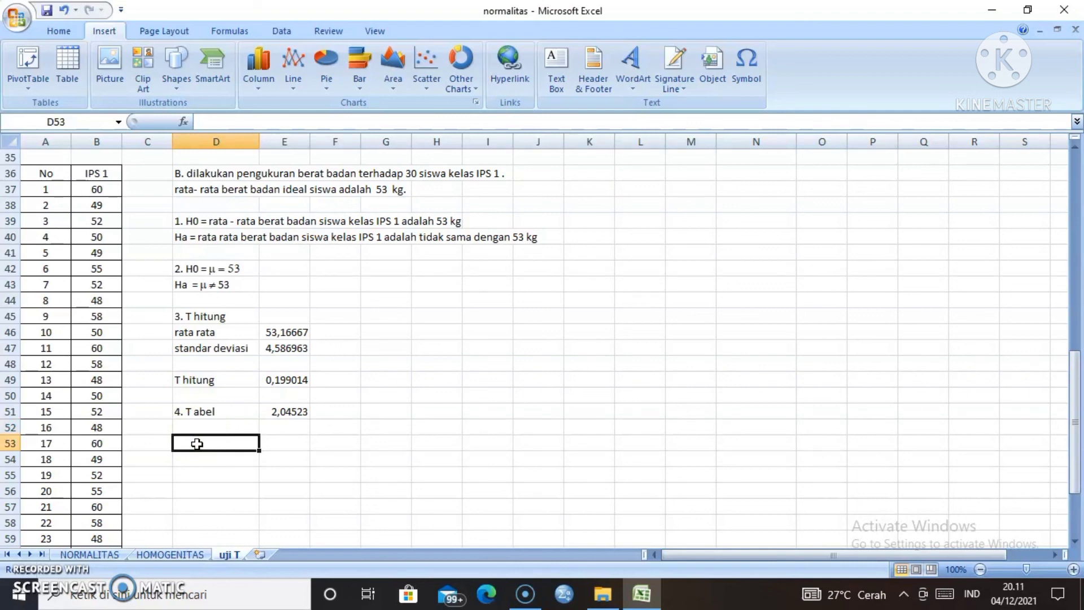
text(5.)
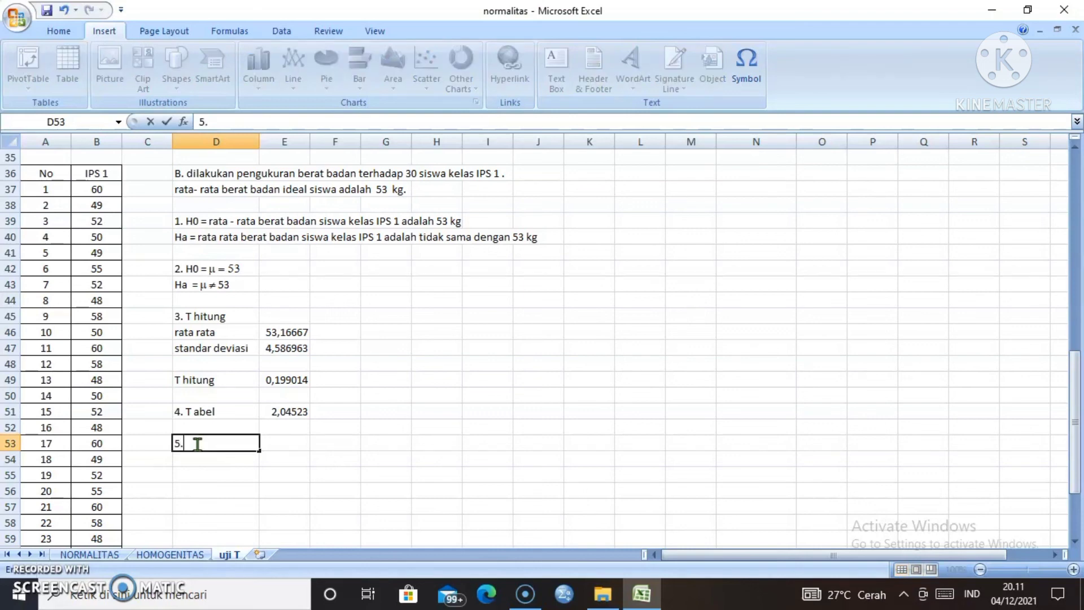
text( H0 diterima ji)
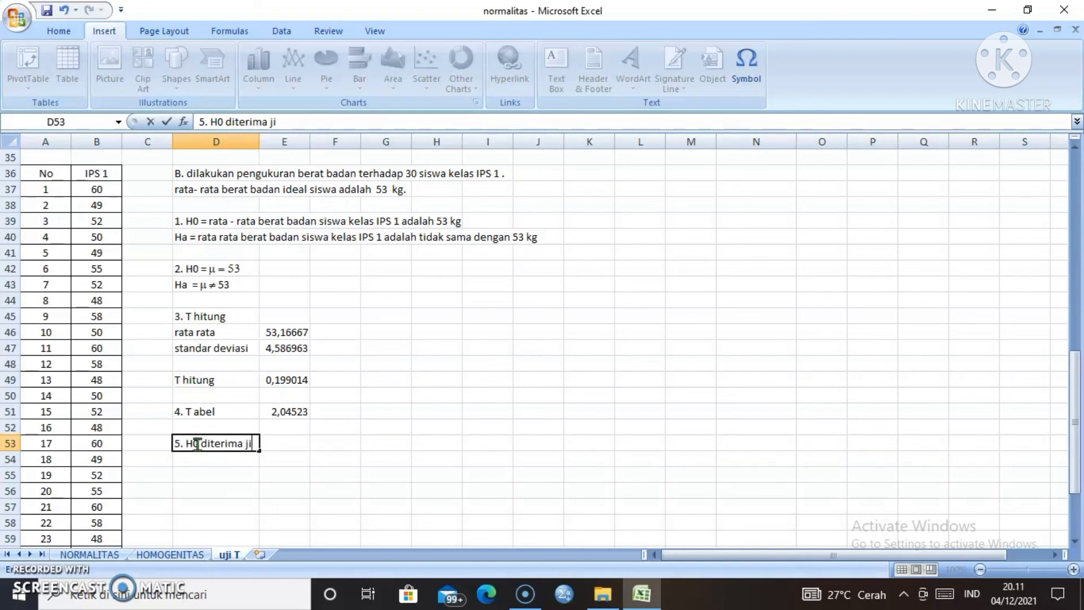
text(ka T hitung kura)
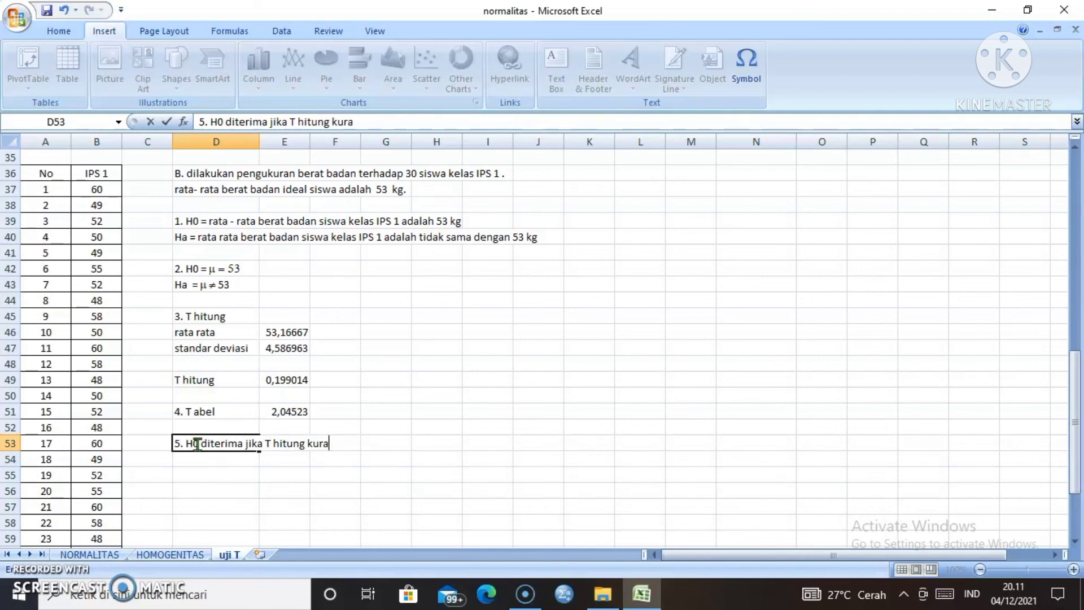
text(ng T tabel)
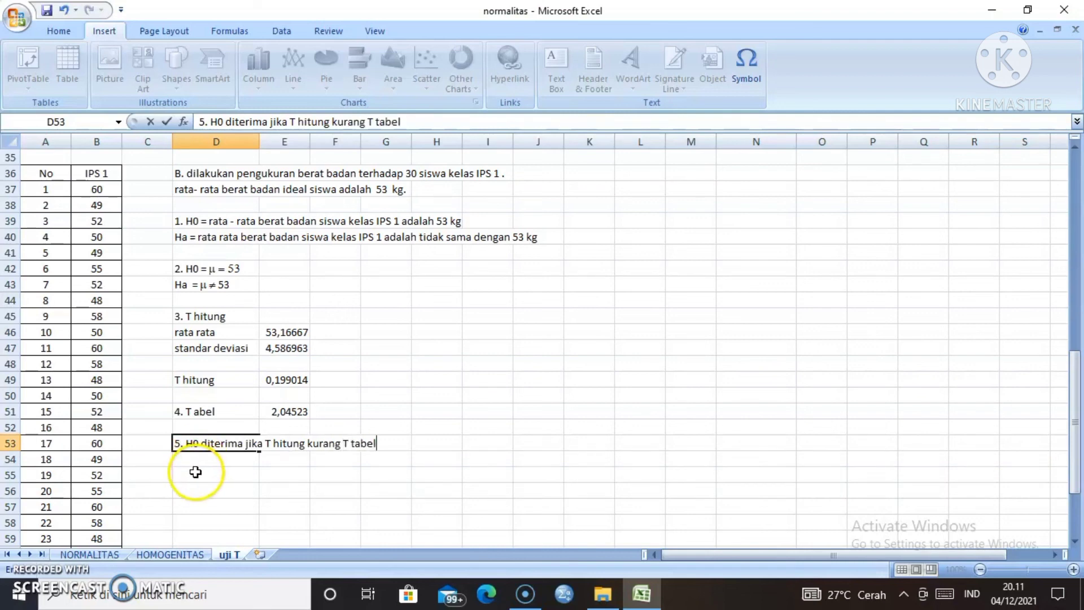
Write the test decision "6. karena T hitung kurang dari T tabel maka H0 diterima" in D55
click(195, 471)
text(6.)
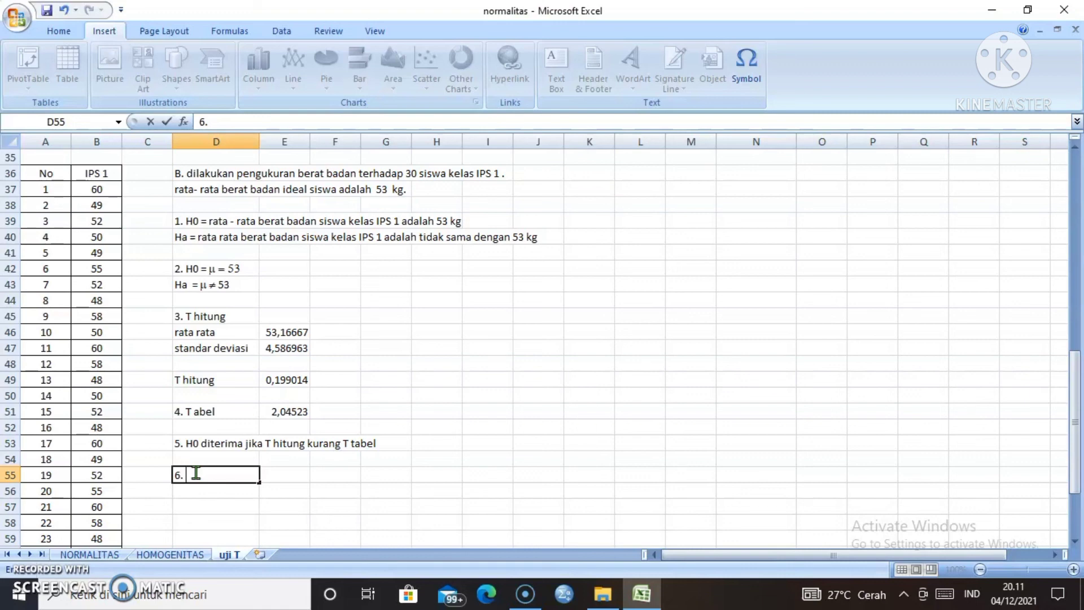
text(kare)
text(n)
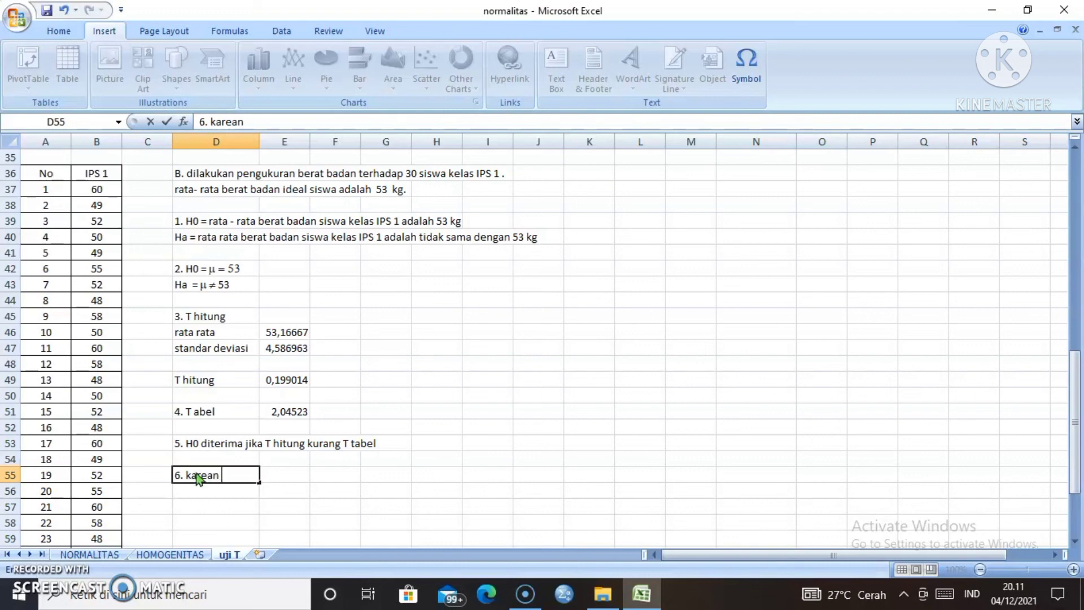
key(BackSpace)
key(BackSpace)
text(na T hit)
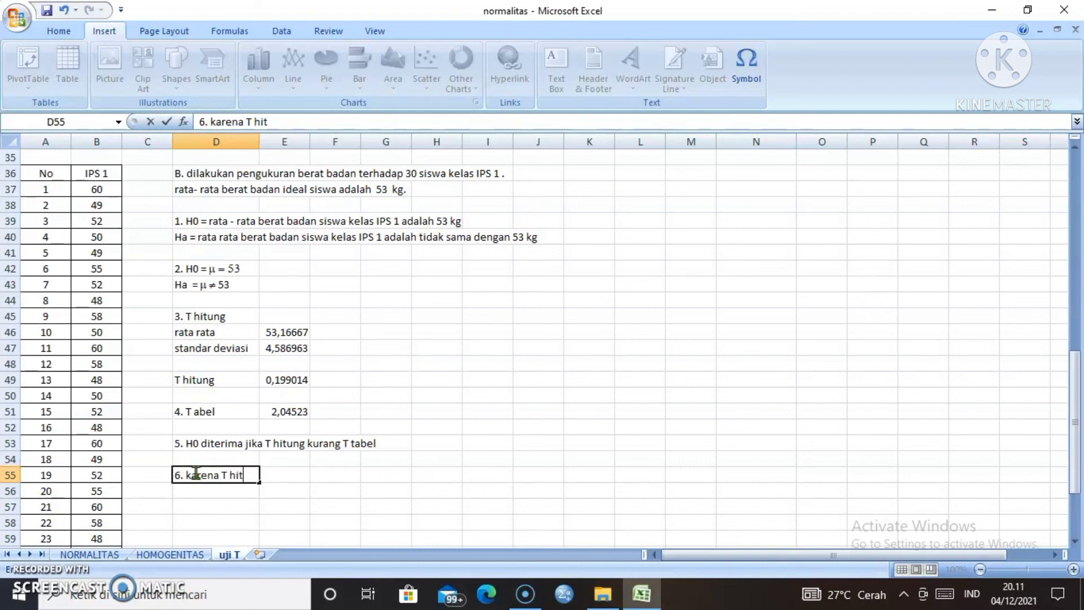
text(ung kurang )
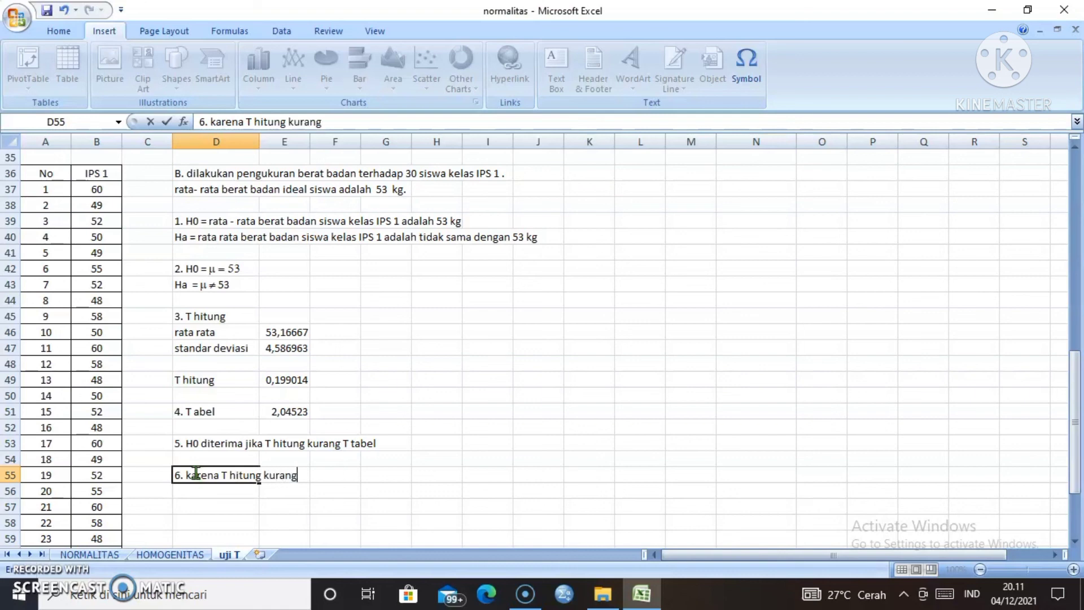
text(dari T tabel )
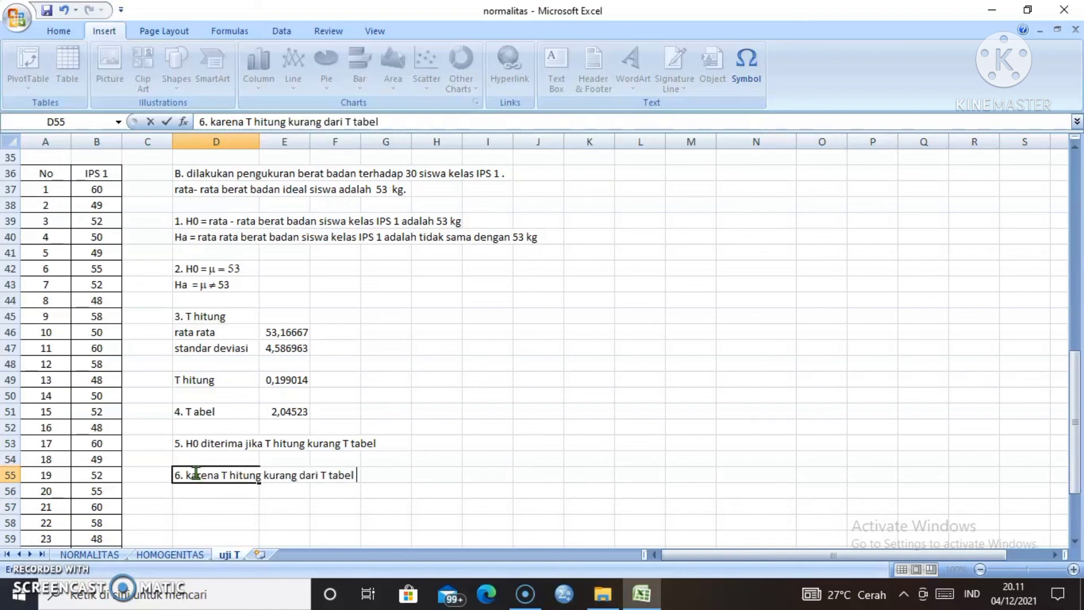
text(maka H0 diterima)
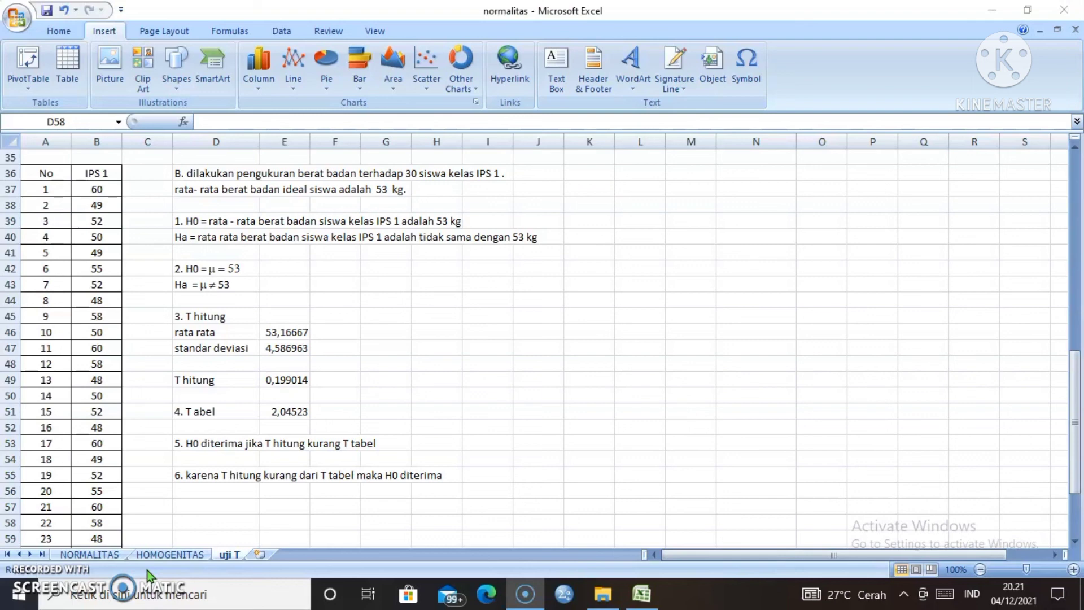
Write the conclusion "7 . Jadi rata rata berat badan siswa kelas IPS 1 adalah sama dengan 53 kg." in D58
click(188, 517)
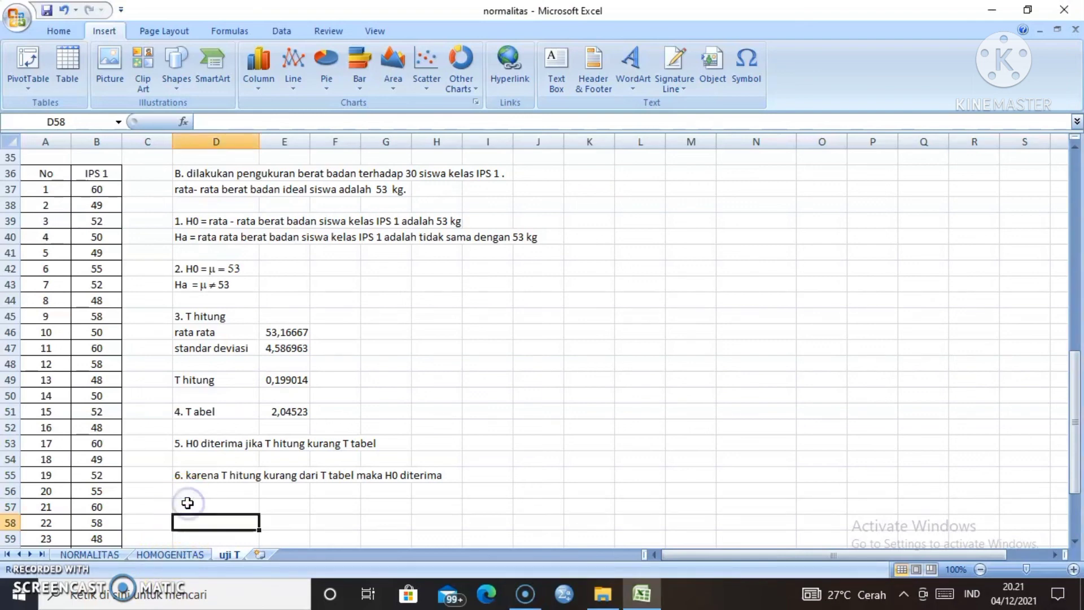
text(7 .)
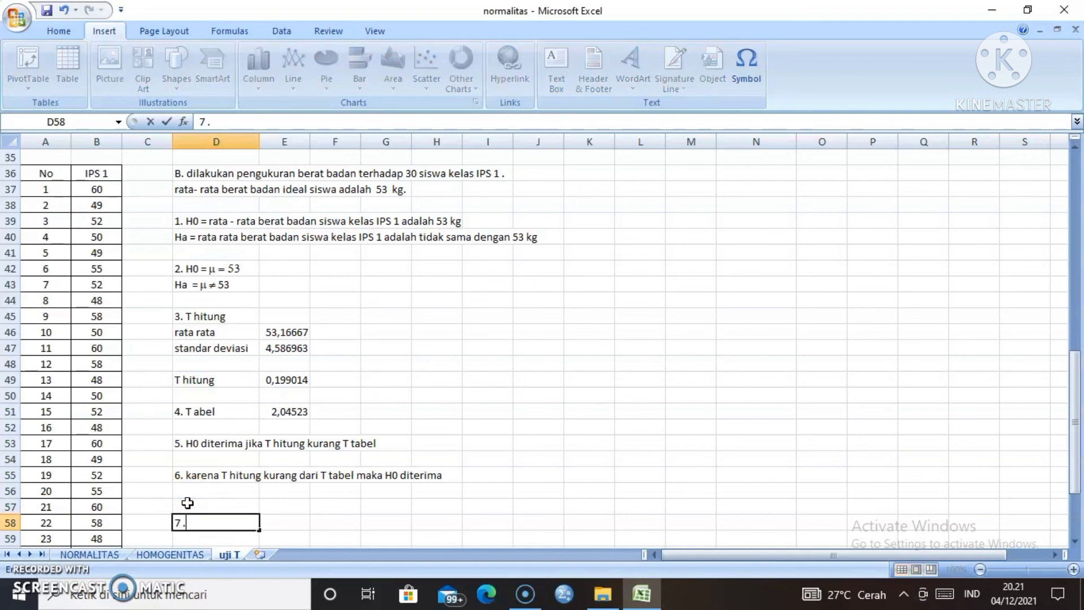
text( Jadi rata rta)
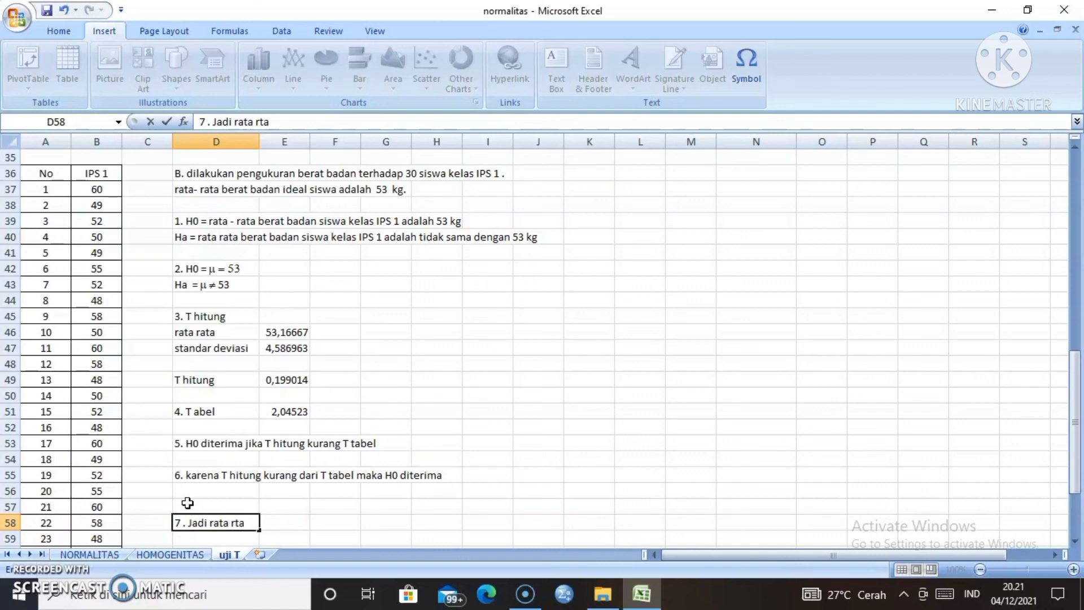
key(BackSpace)
key(BackSpace)
text(ata berat)
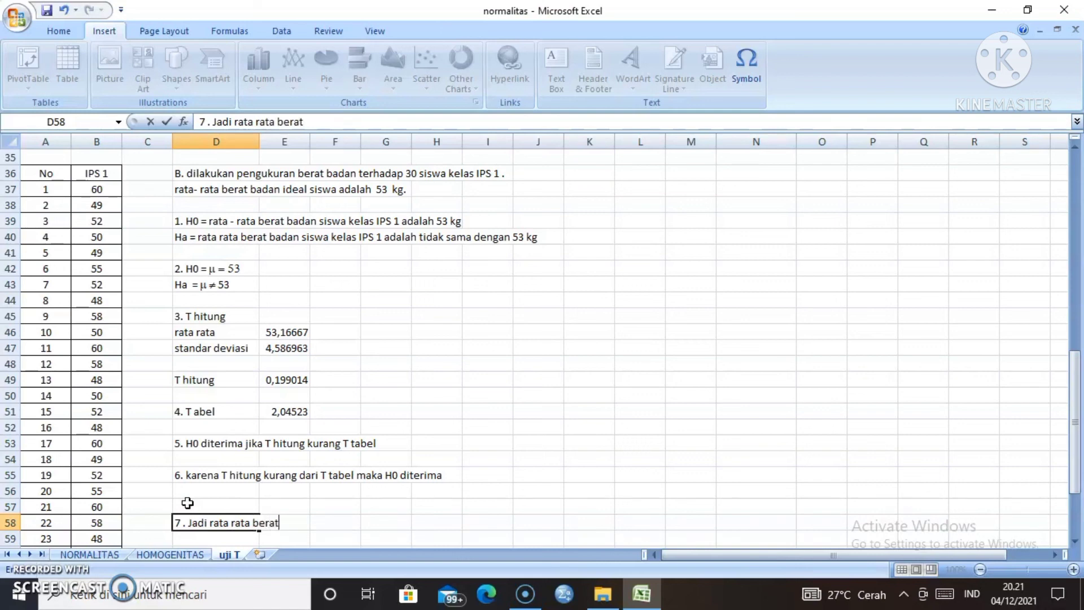
text( badan sisw)
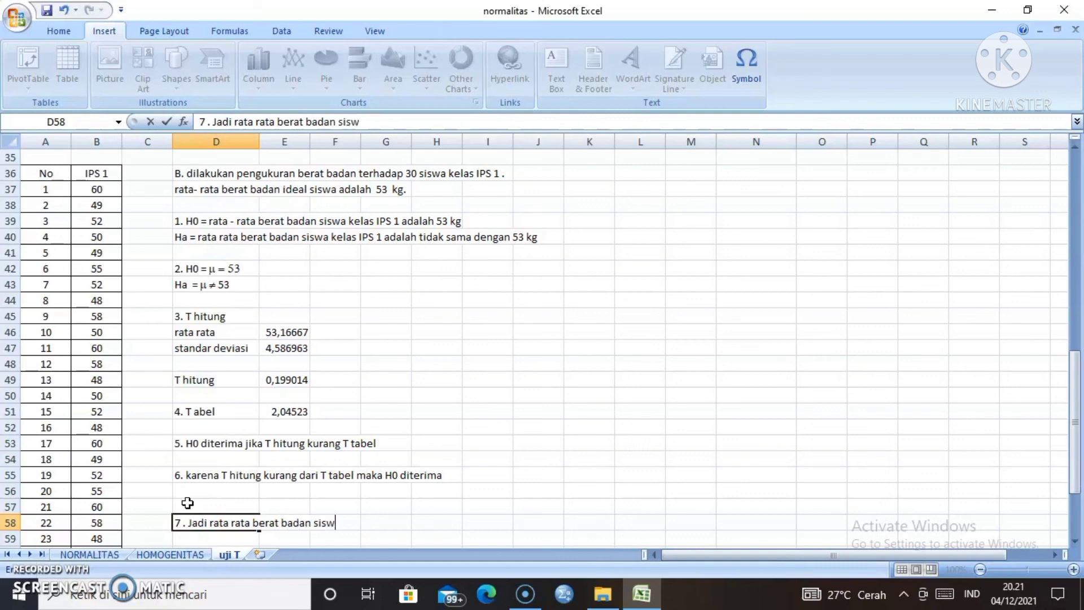
text(a kela)
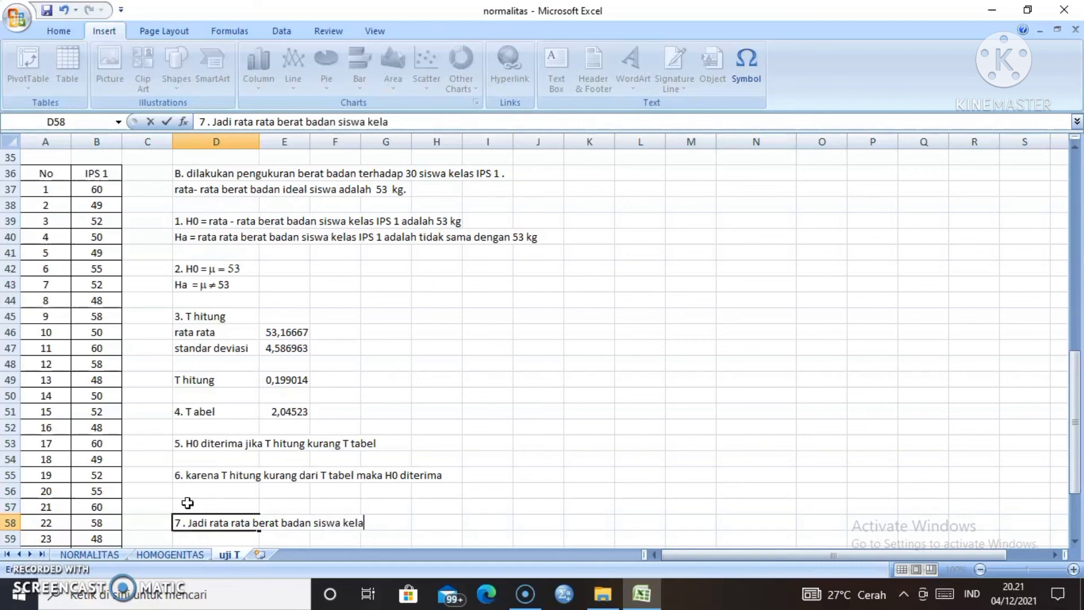
text(s IPS 1)
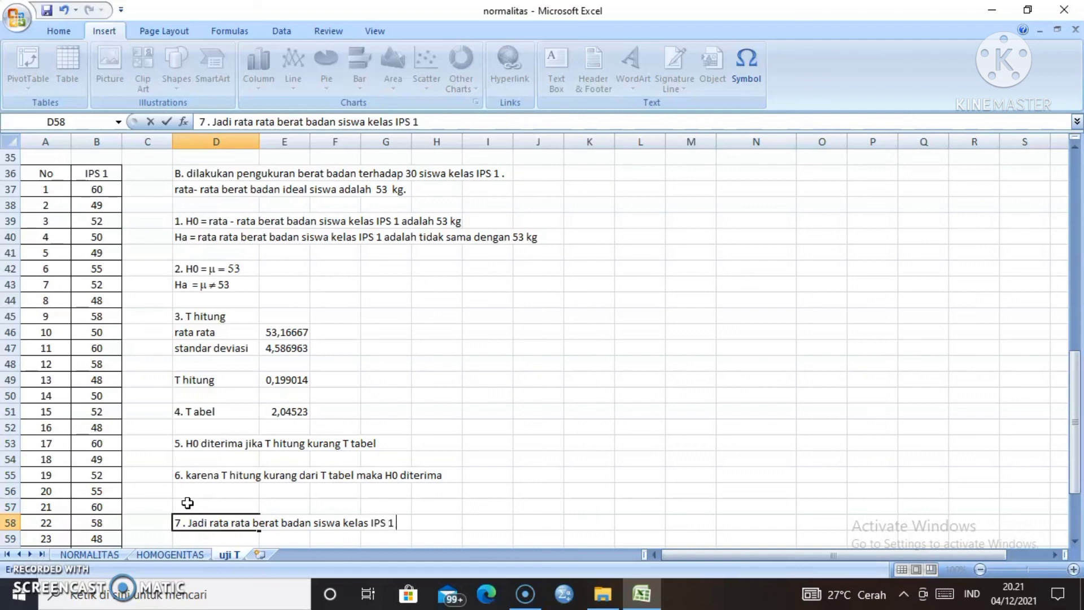
text( A)
key(BackSpace)
text(adalah)
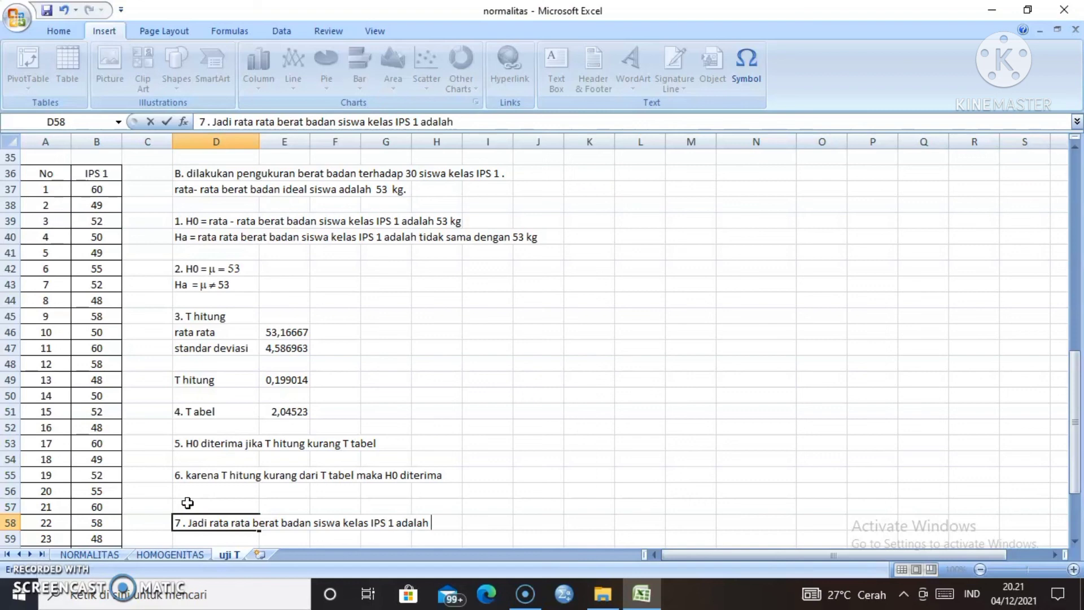
text( sama den)
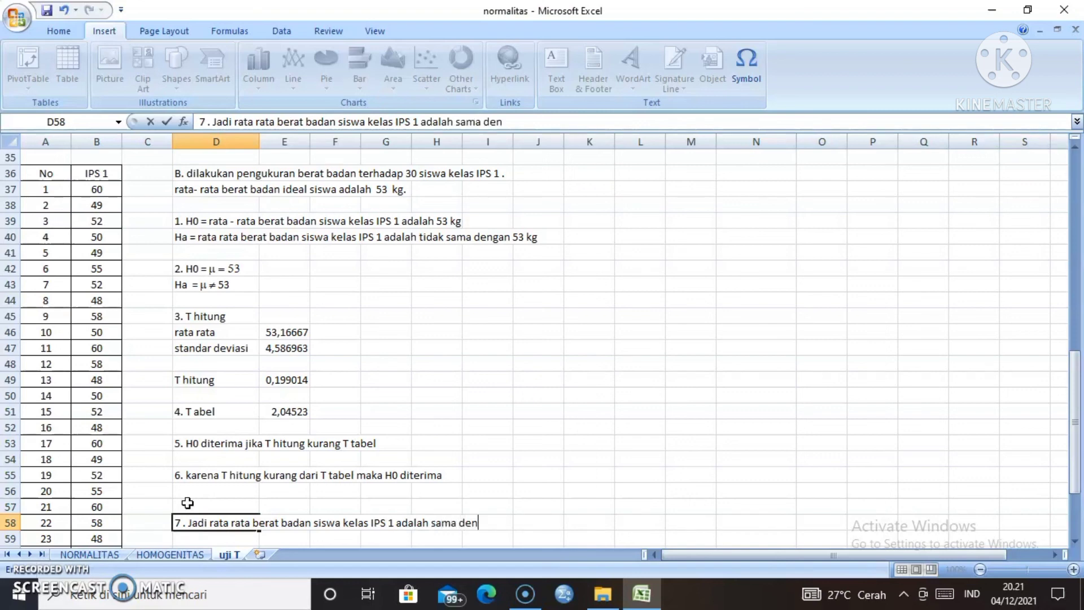
text(gan 53 k)
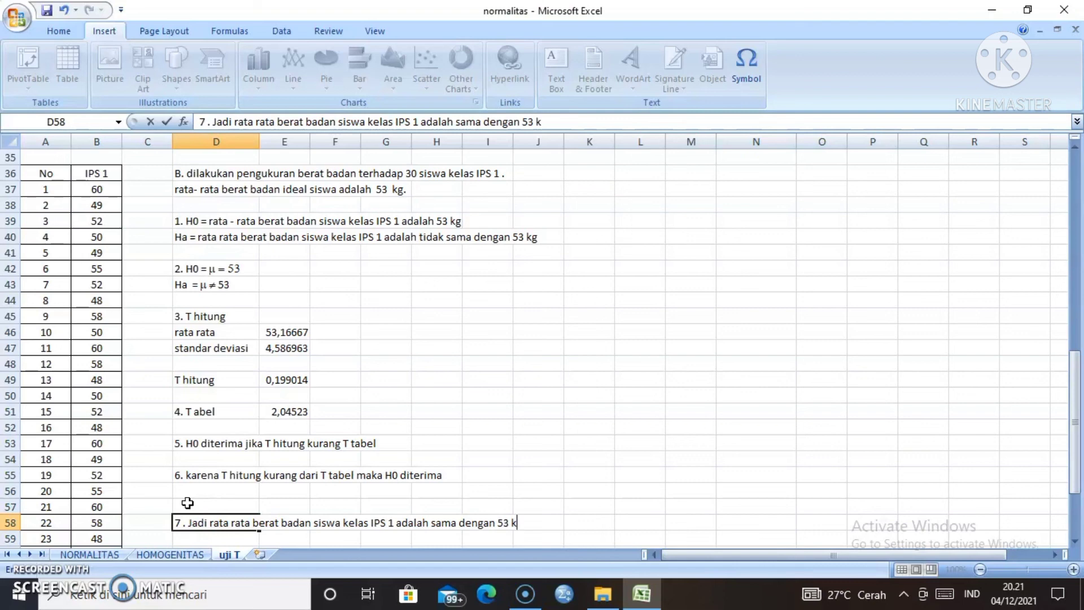
text(g.)
key(Return)
key(Return)
key(Return)
key(Return)
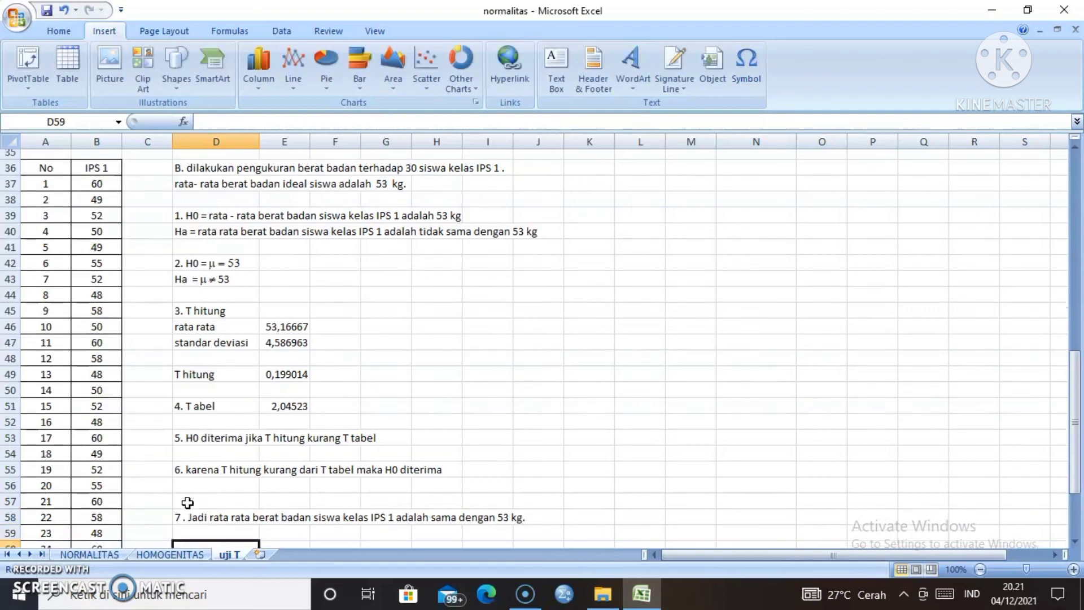